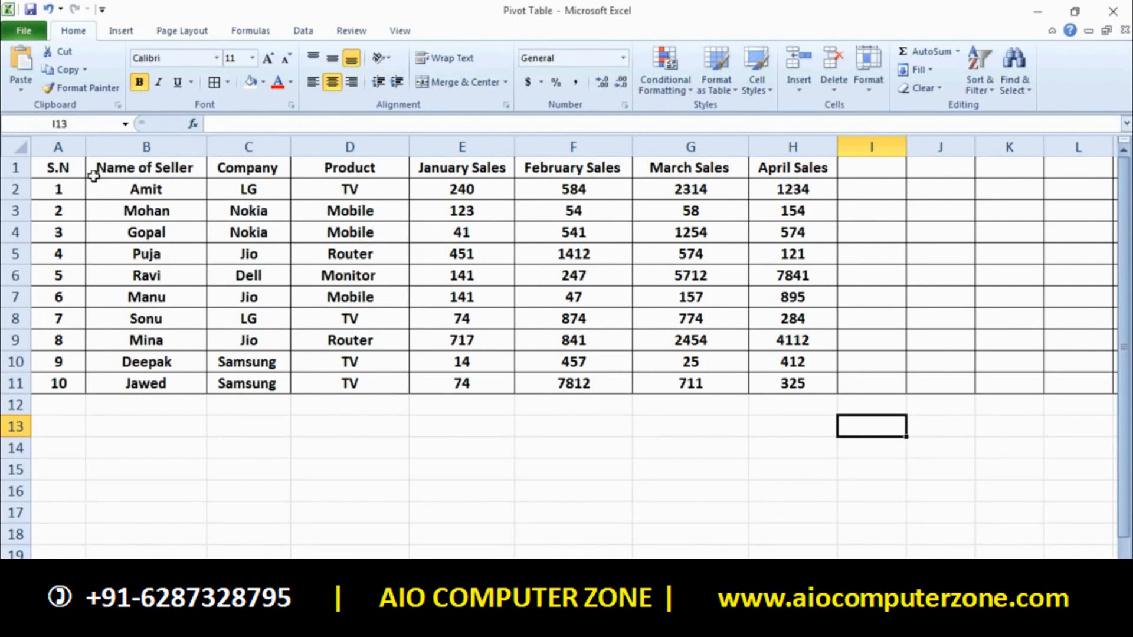
Review the sales table headers from S.N through April Sales
left_click(59, 167)
left_click(59, 186)
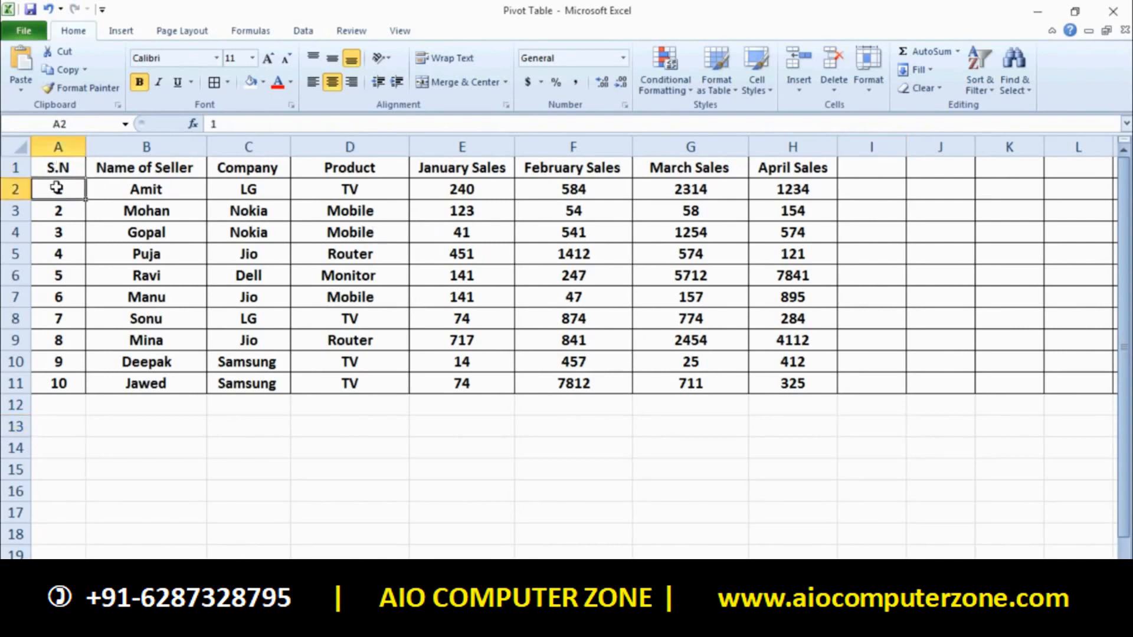
left_click(122, 172)
left_click(229, 173)
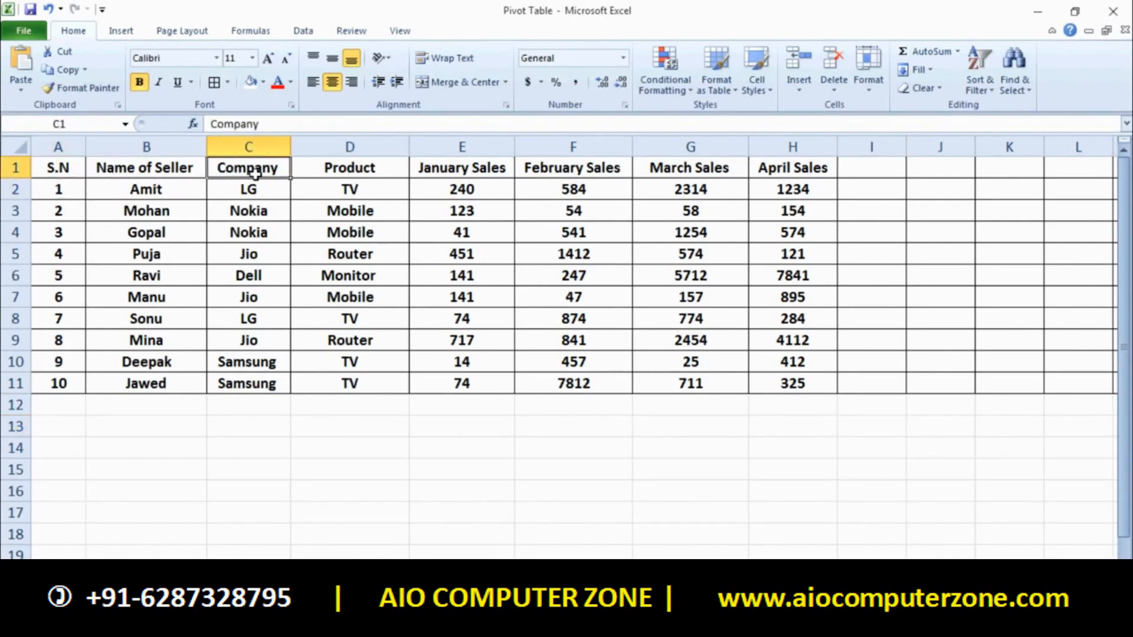
left_click(361, 171)
left_click(466, 170)
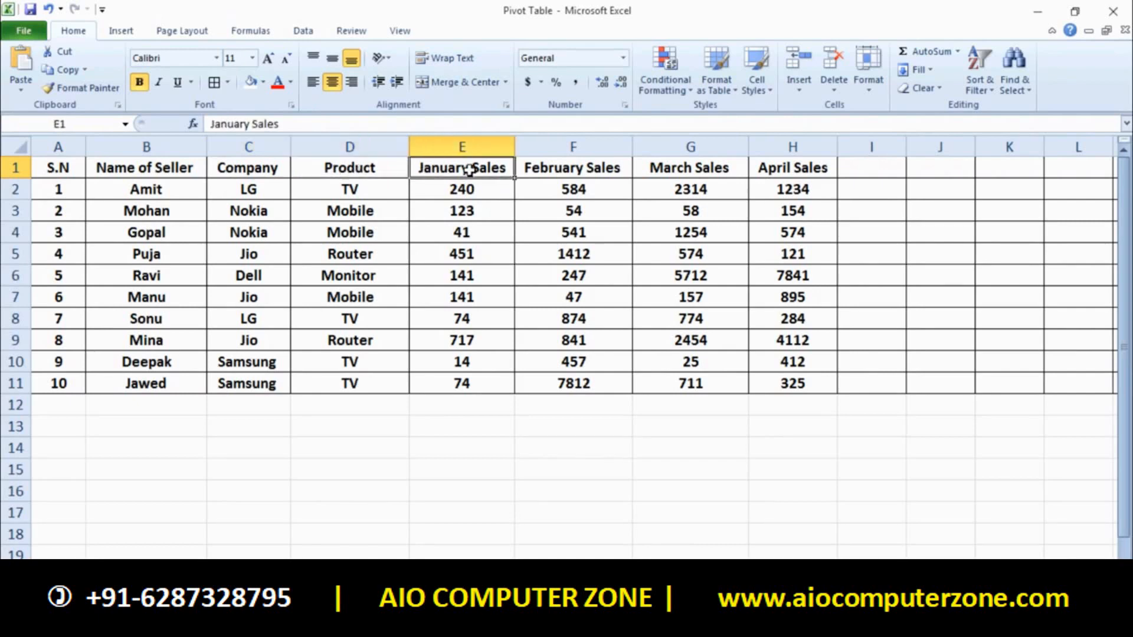
left_click(574, 178)
left_click(673, 172)
left_click(759, 170)
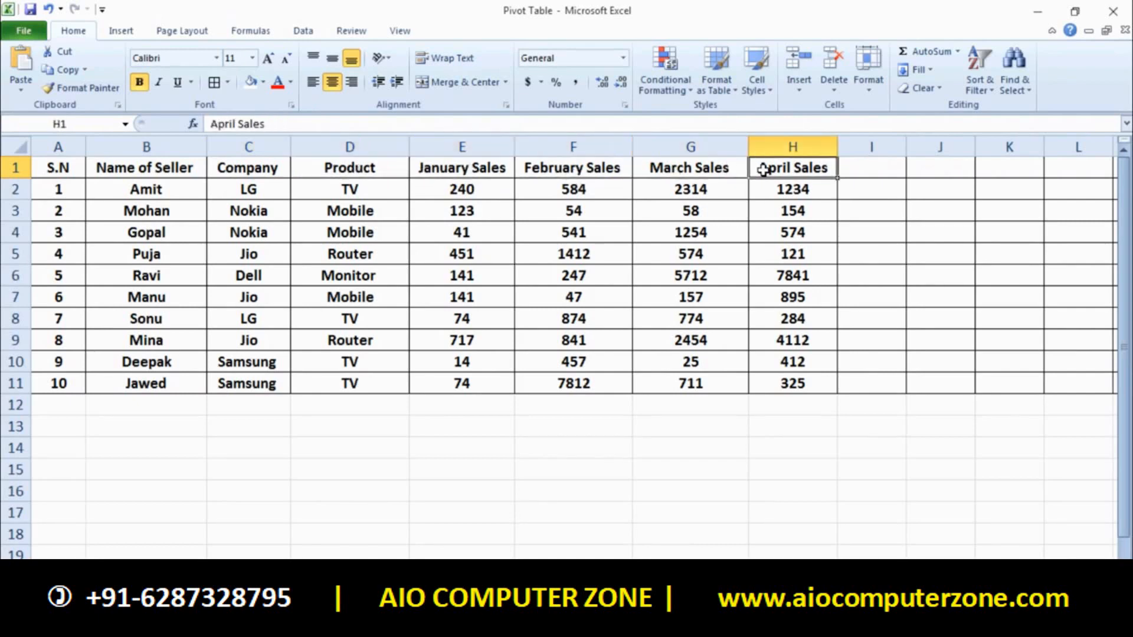
left_click(460, 175)
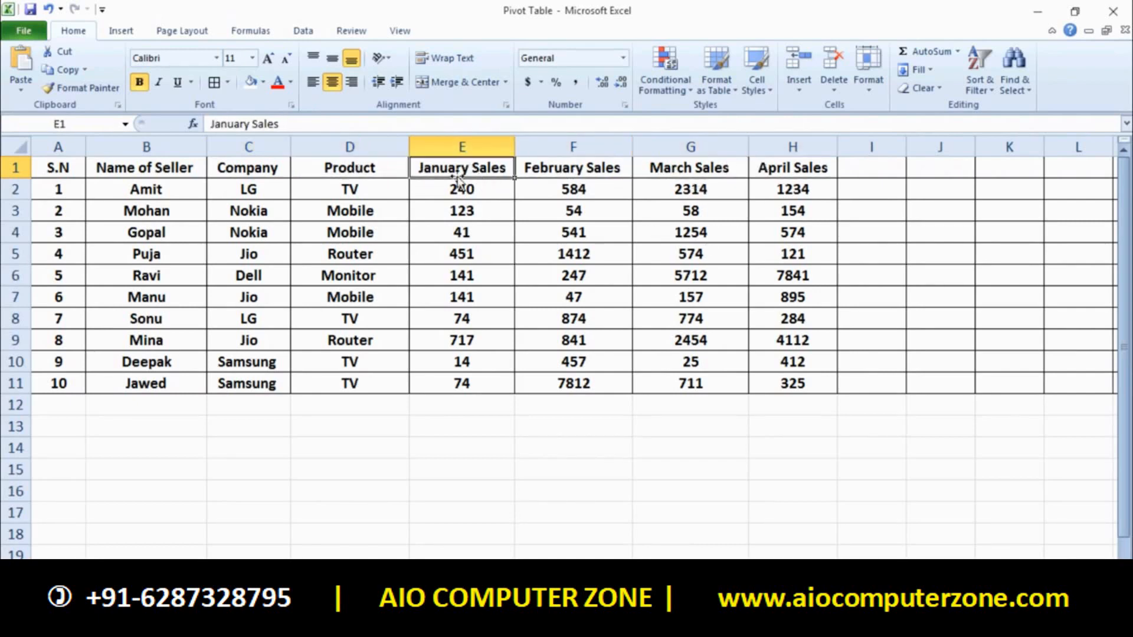
left_click(509, 181)
left_click(478, 173)
left_click(527, 171)
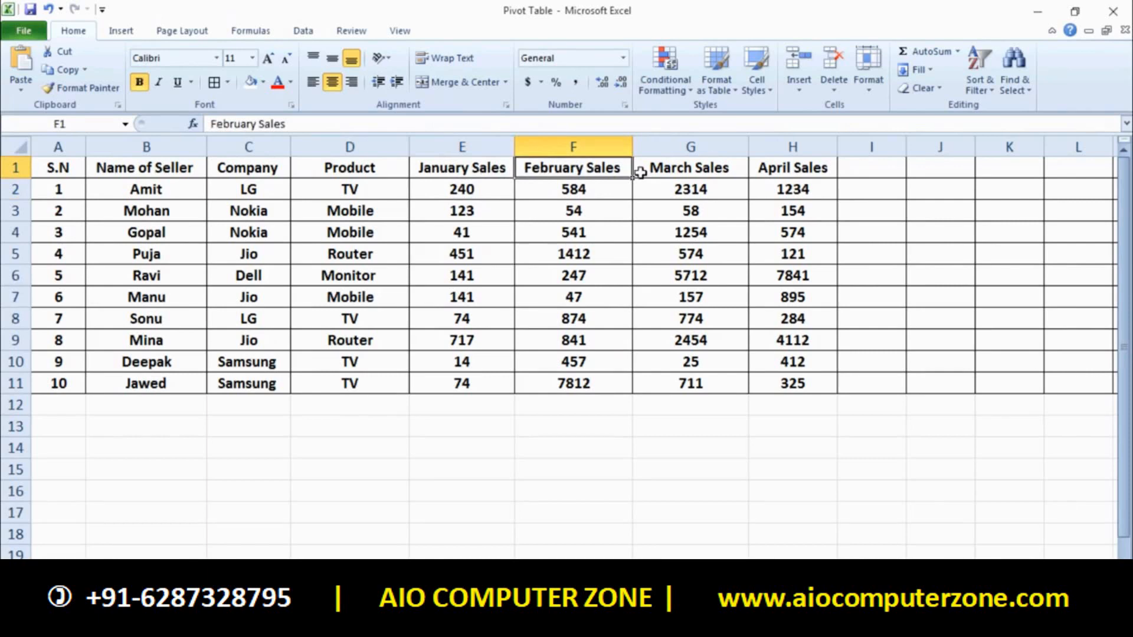
left_click(685, 171)
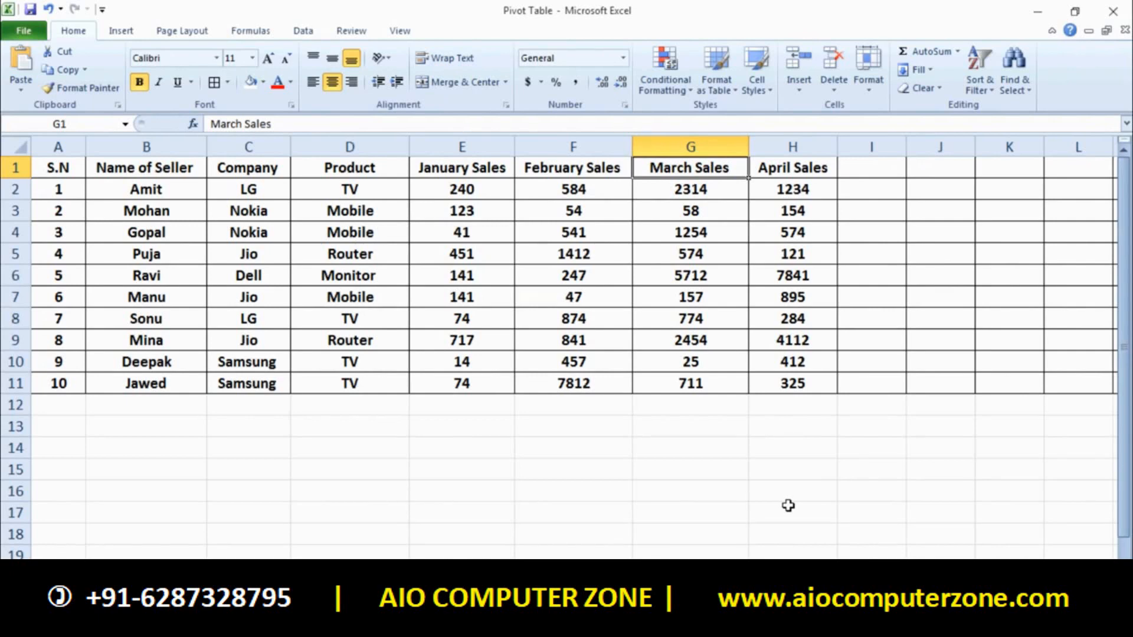
Select the whole sales table as range A1:L11
left_click(59, 170)
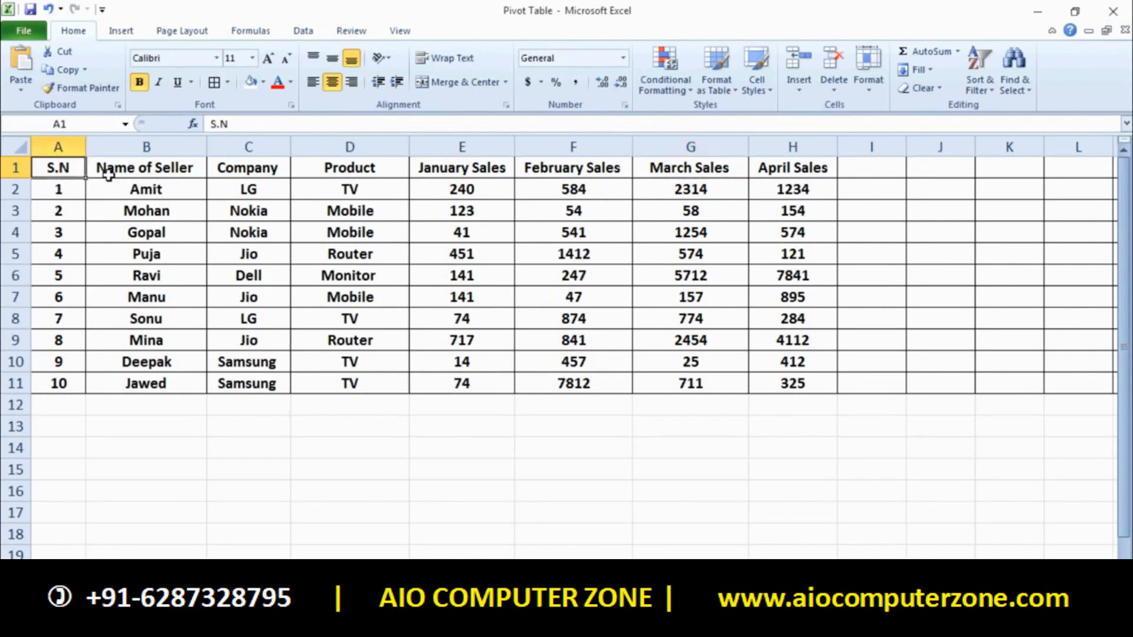
left_click(110, 173)
left_click_drag(68, 168, 792, 397)
left_click(820, 444)
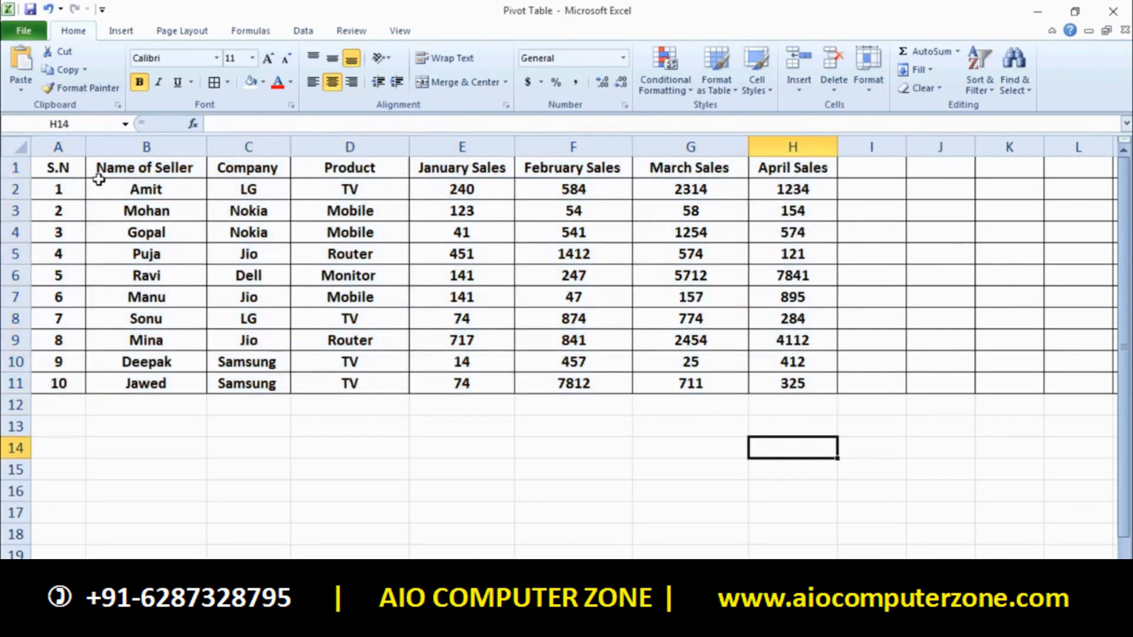
left_click_drag(71, 170, 870, 434)
left_click(870, 439)
left_click(369, 169)
left_click(455, 170)
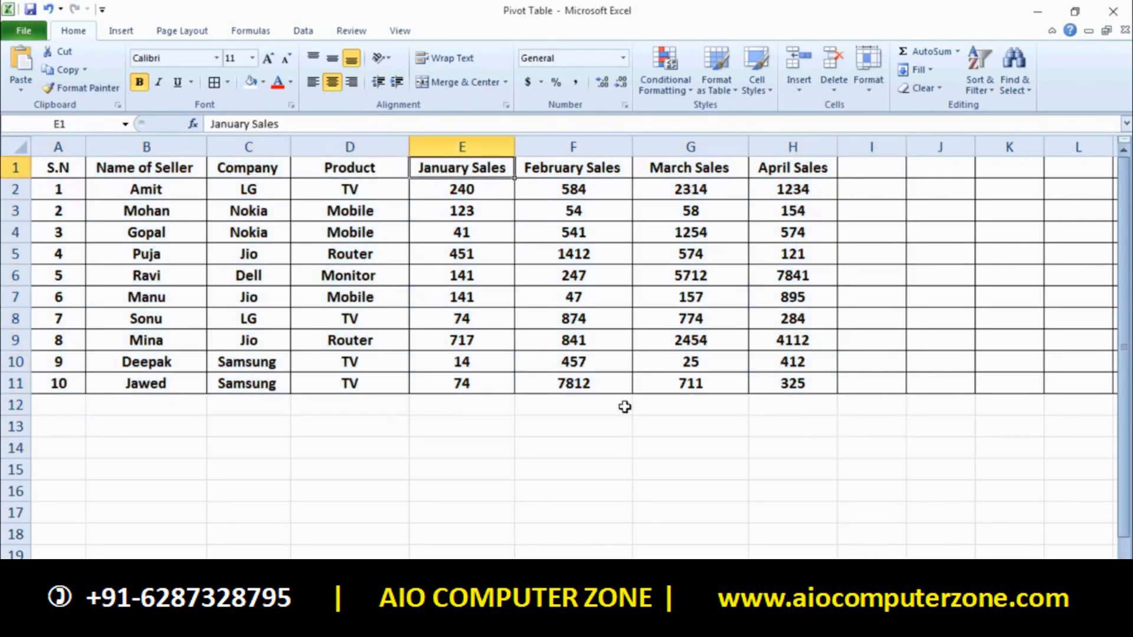
left_click(642, 425)
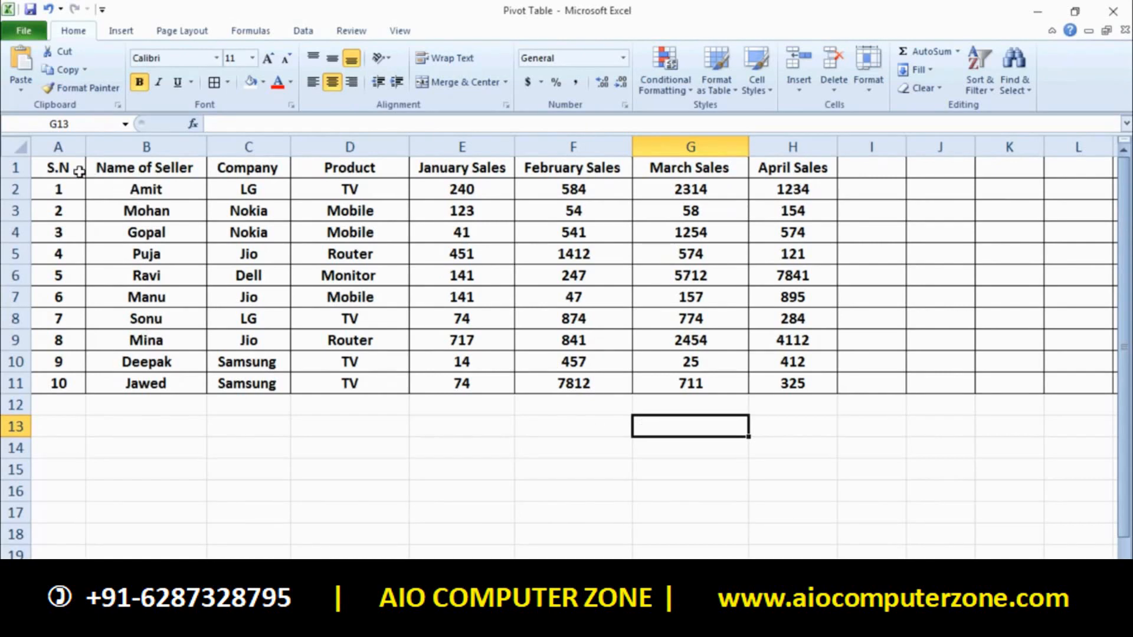
left_click_drag(73, 170, 916, 428)
left_click(909, 456)
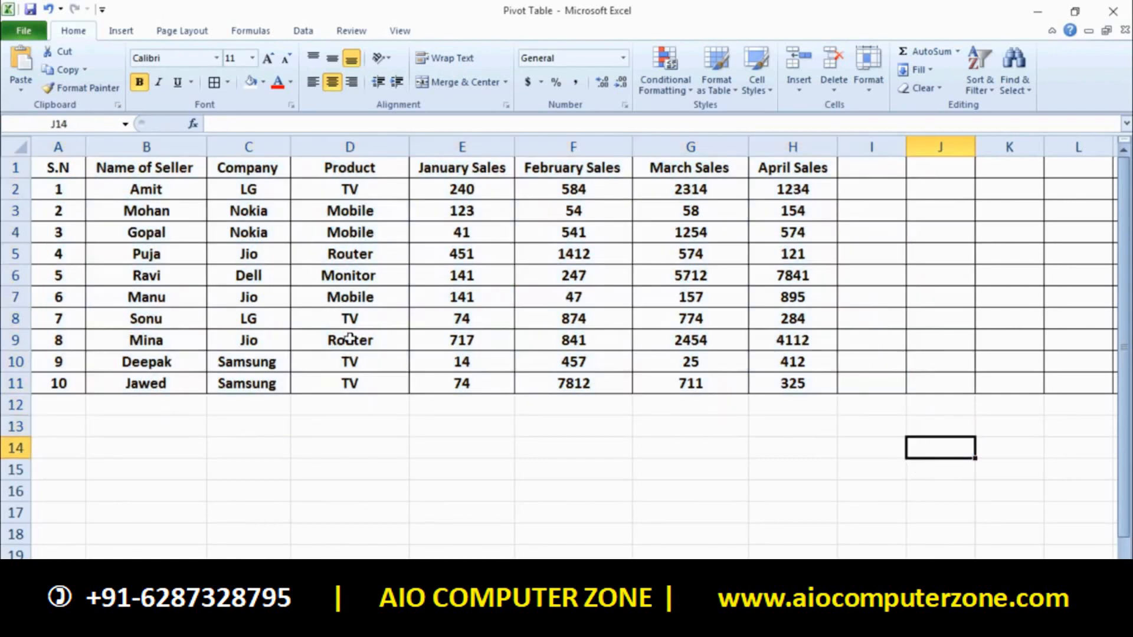
left_click_drag(77, 171, 1074, 399)
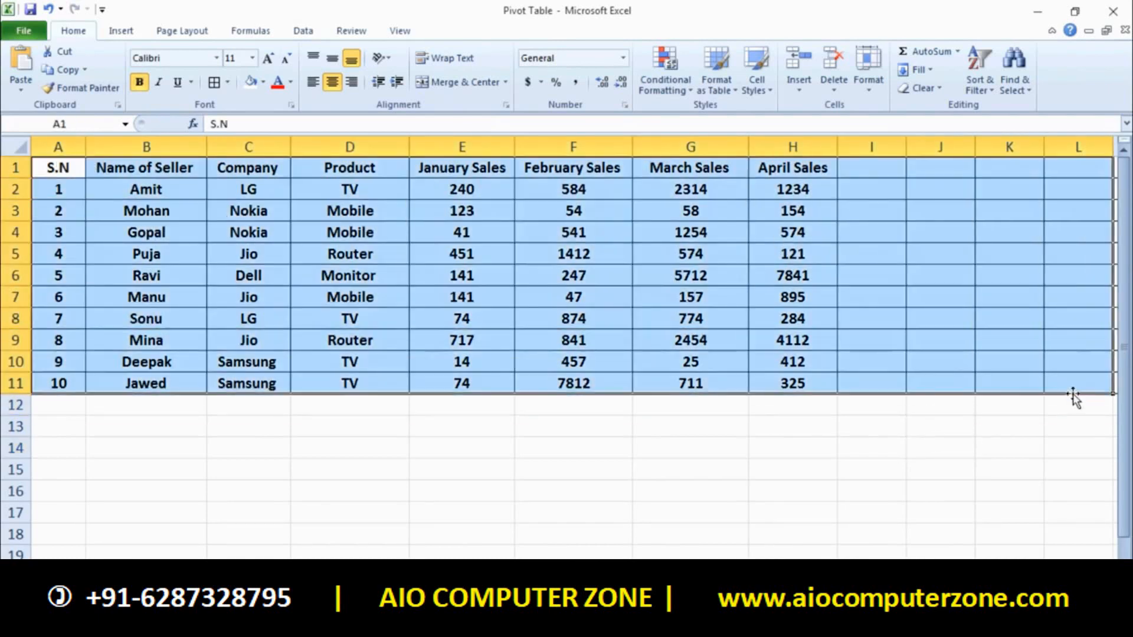
Insert a PivotTable from Sheet1!$A$1:$H$11, placed on a new worksheet
left_click(126, 32)
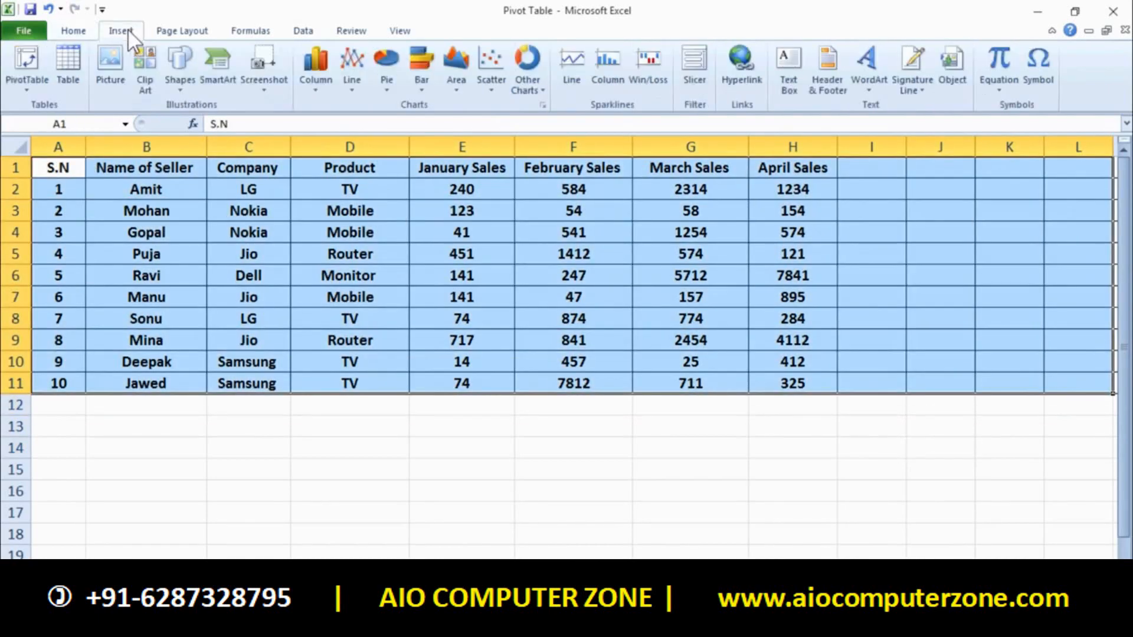
left_click(34, 70)
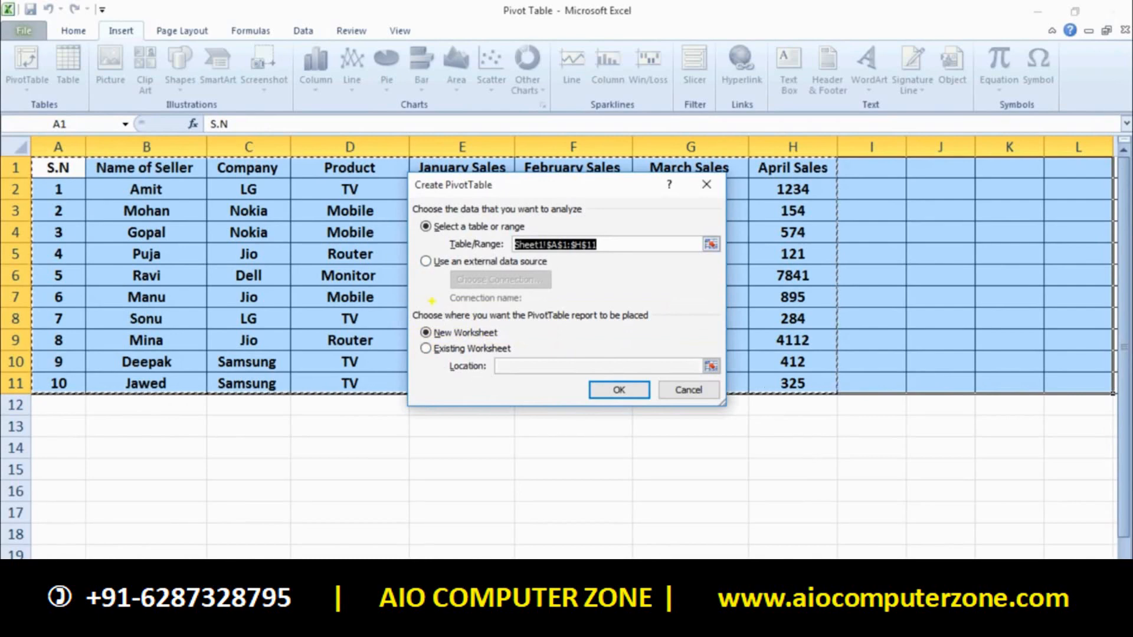
type("r")
key("BackSpace")
left_click(432, 334)
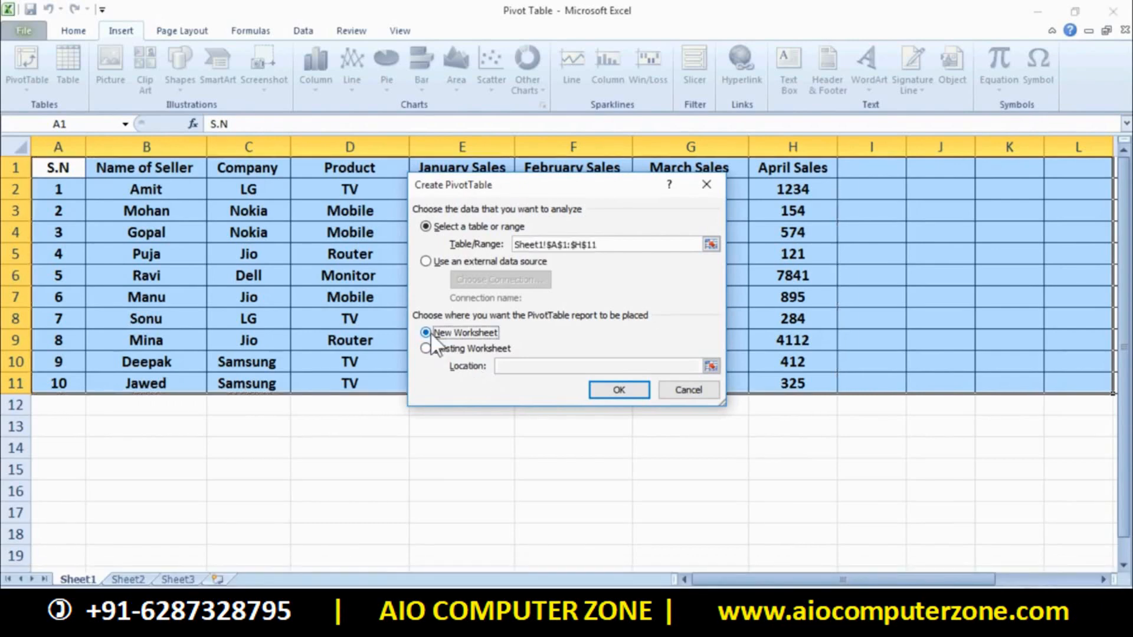
left_click(597, 388)
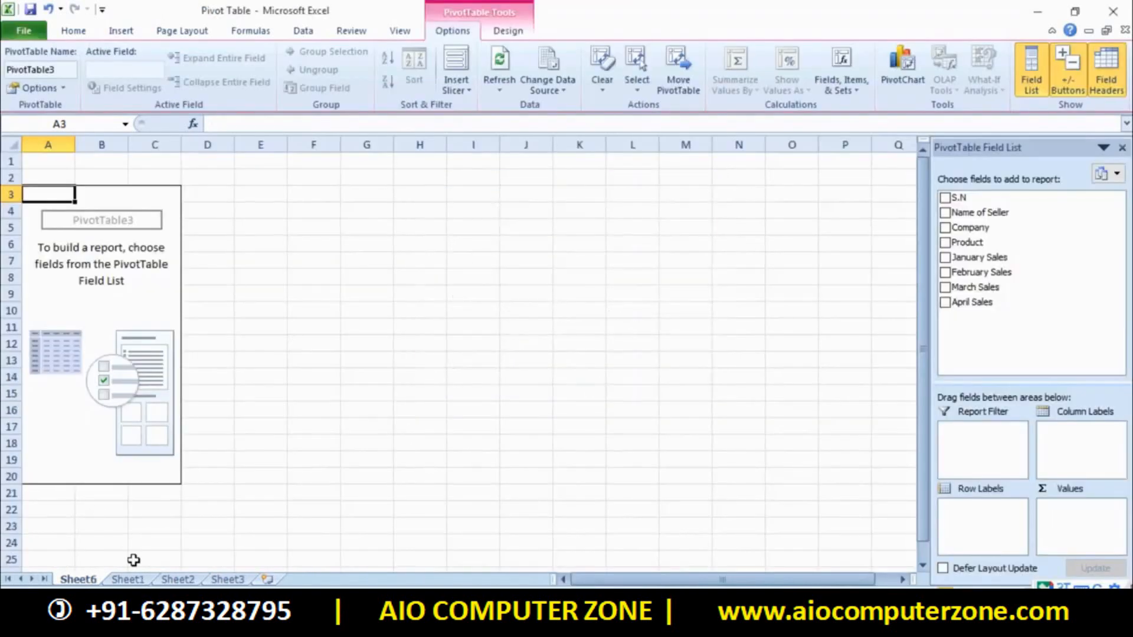
left_click(127, 579)
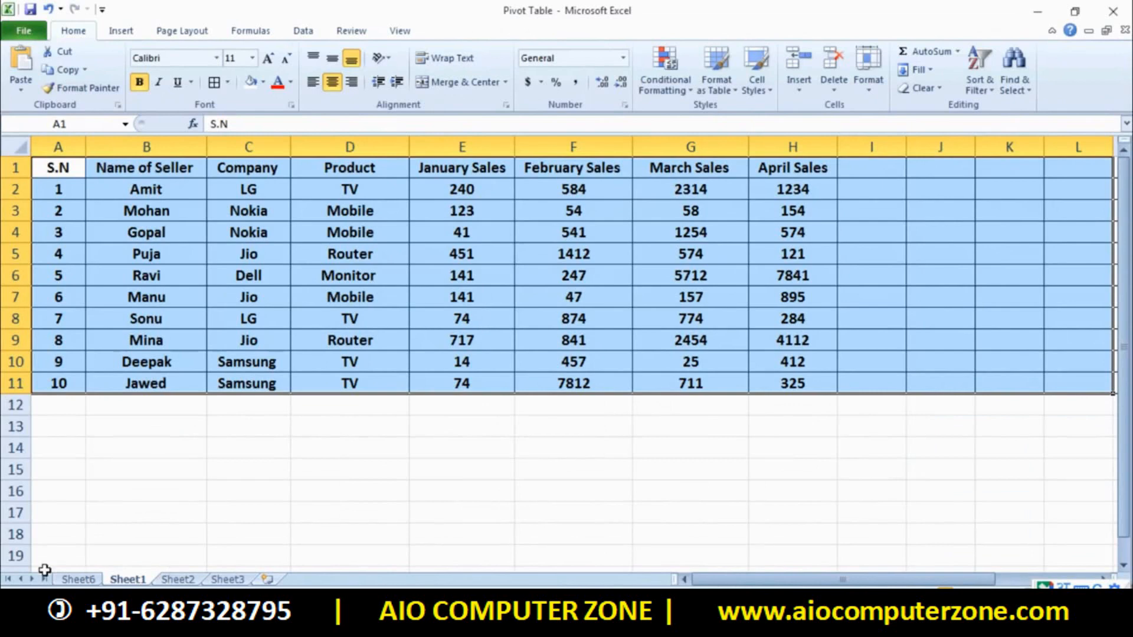
left_click(71, 579)
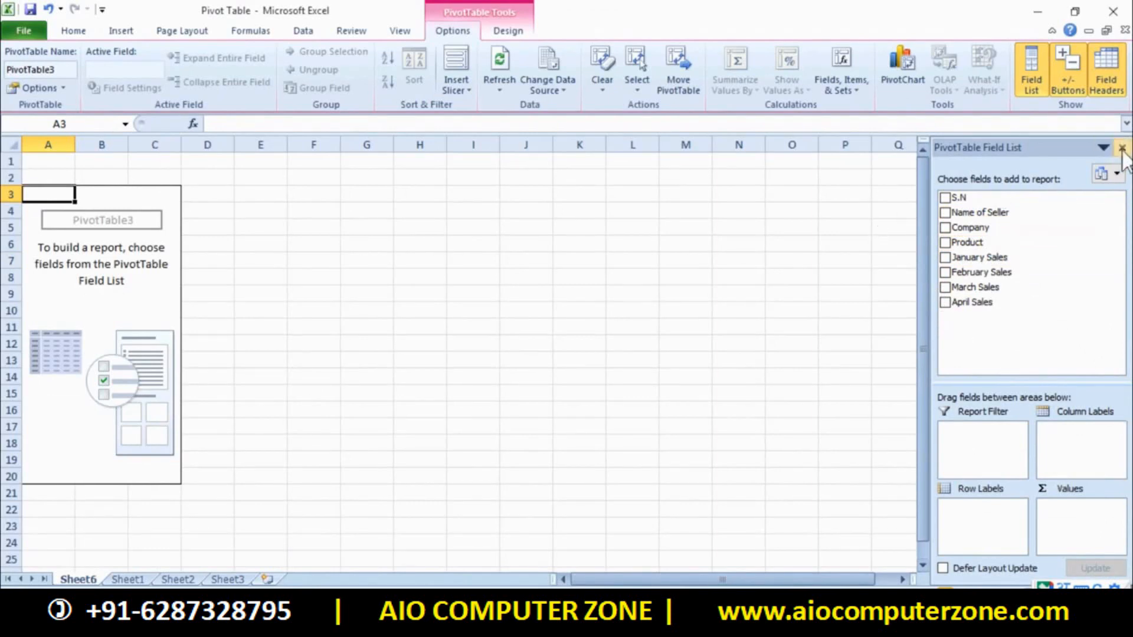
left_click(730, 274)
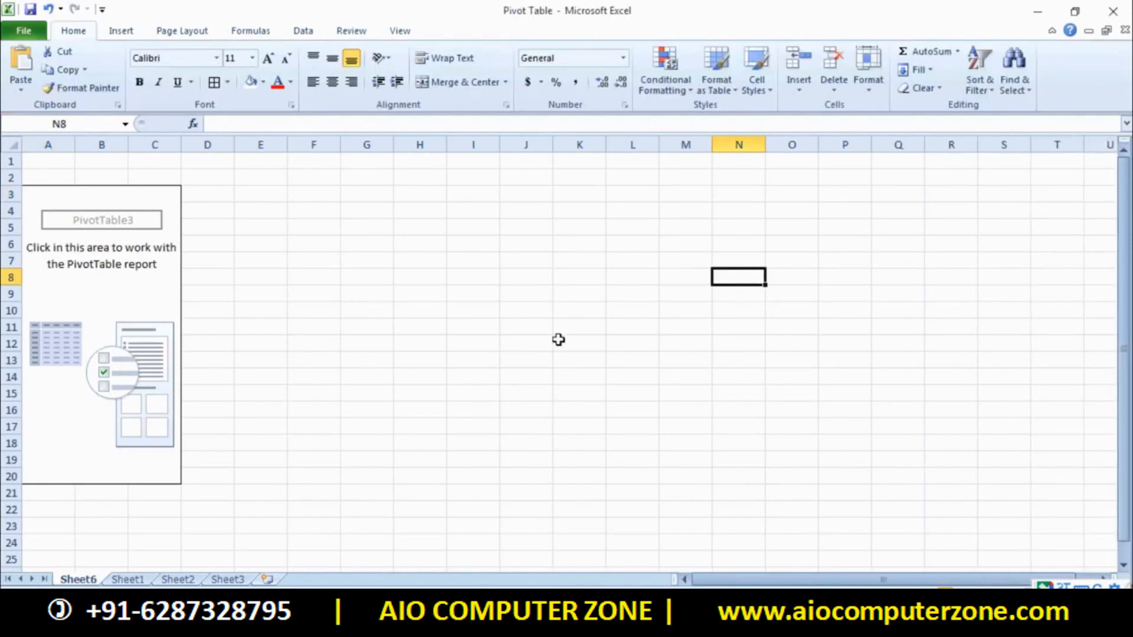
left_click(473, 294)
left_click(421, 261)
left_click(366, 227)
left_click(739, 294)
left_click(633, 377)
left_click(474, 344)
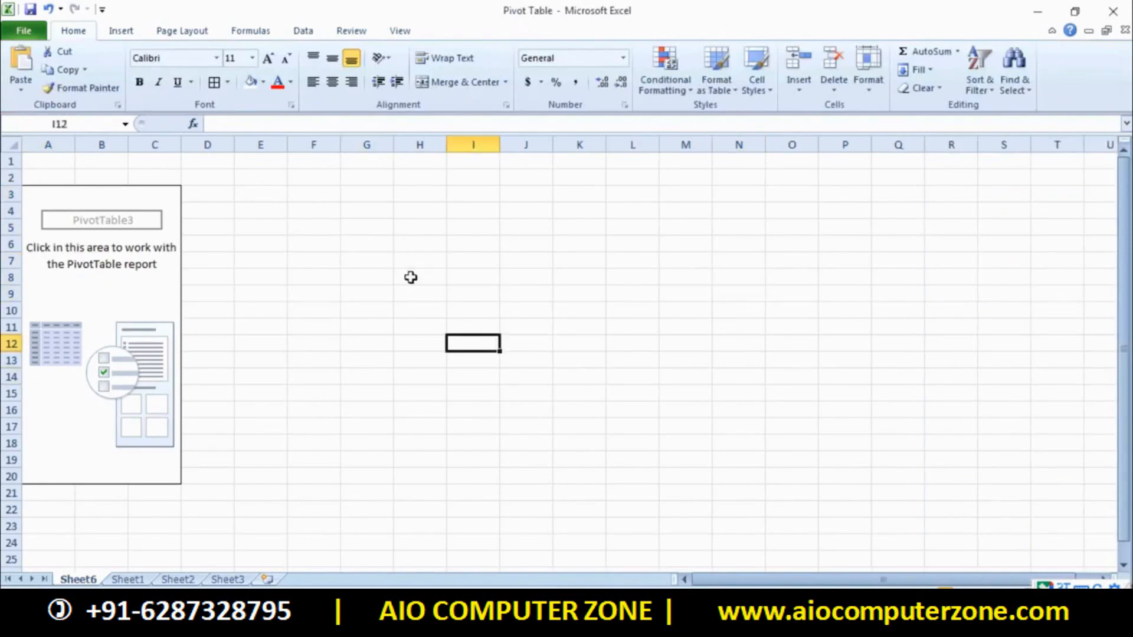
left_click_drag(313, 377, 421, 377)
left_click_drag(997, 210, 1095, 495)
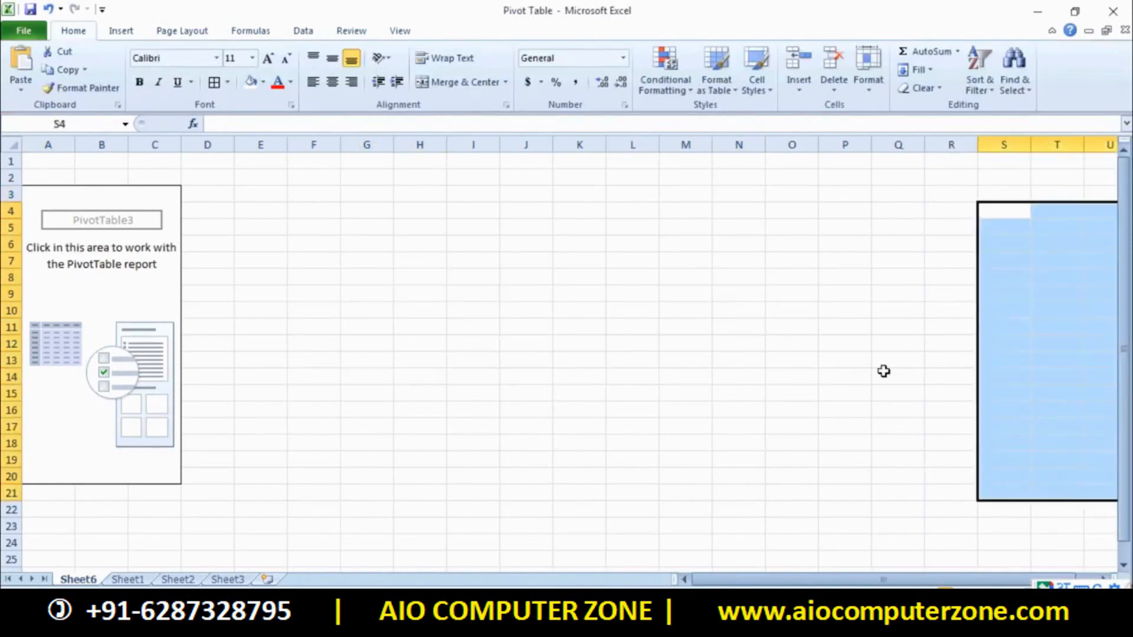
left_click(884, 370)
left_click(93, 311)
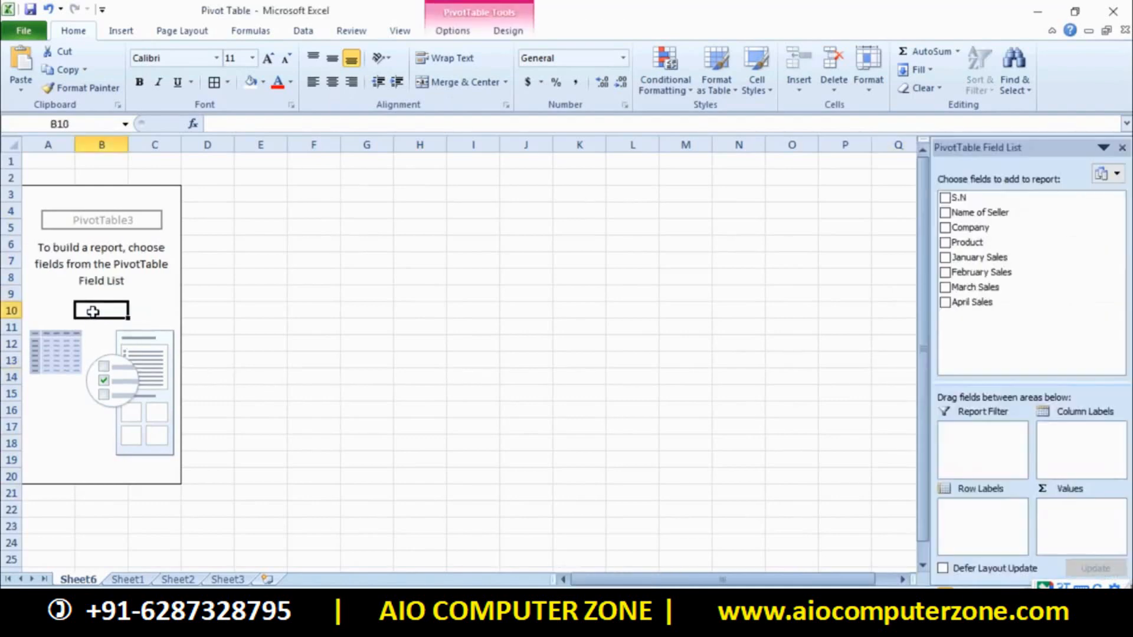
left_click(649, 292)
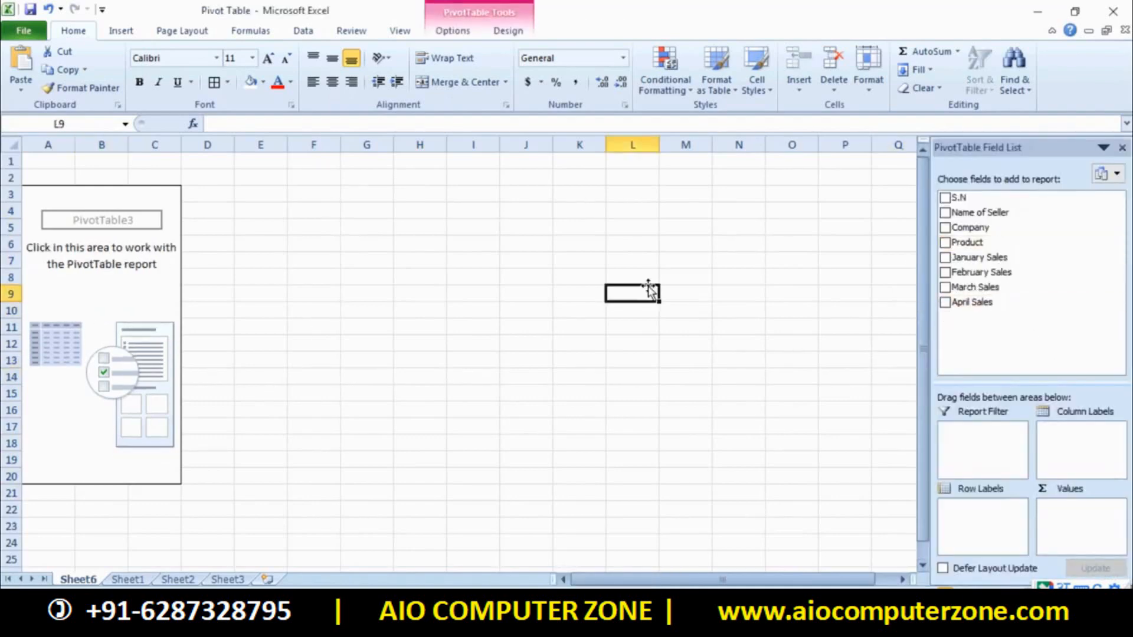
left_click(400, 31)
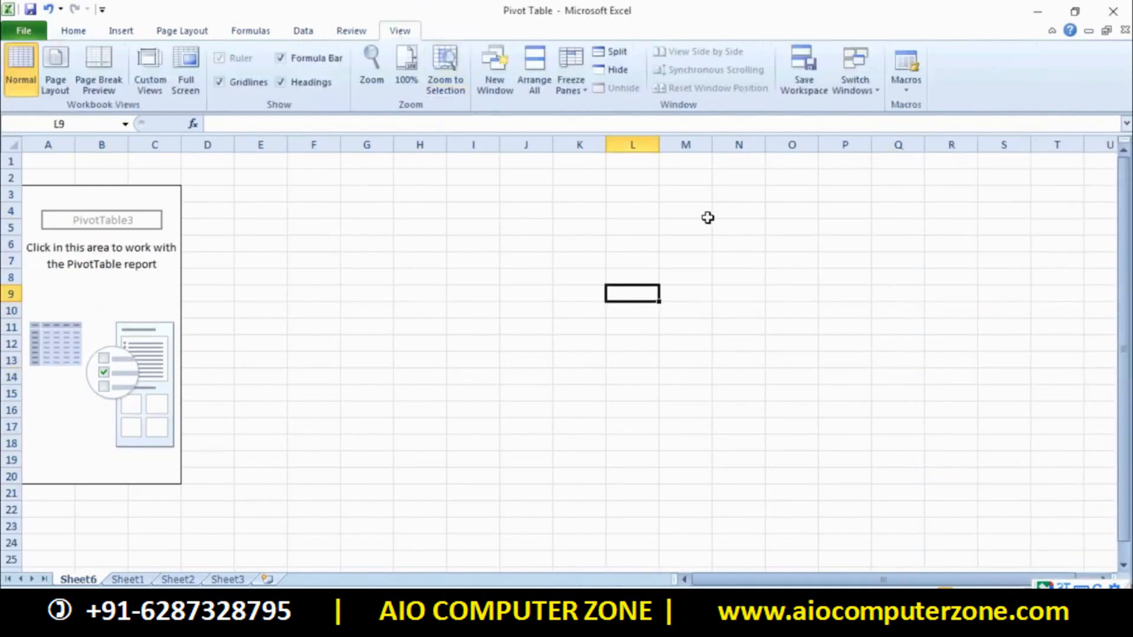
left_click(123, 315)
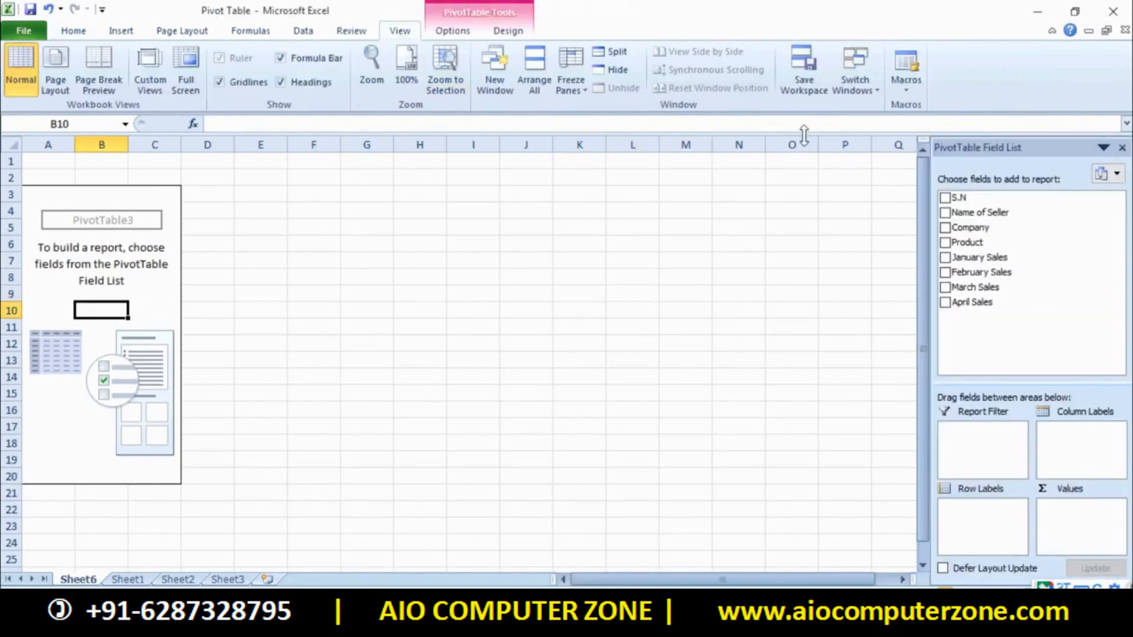
left_click(462, 32)
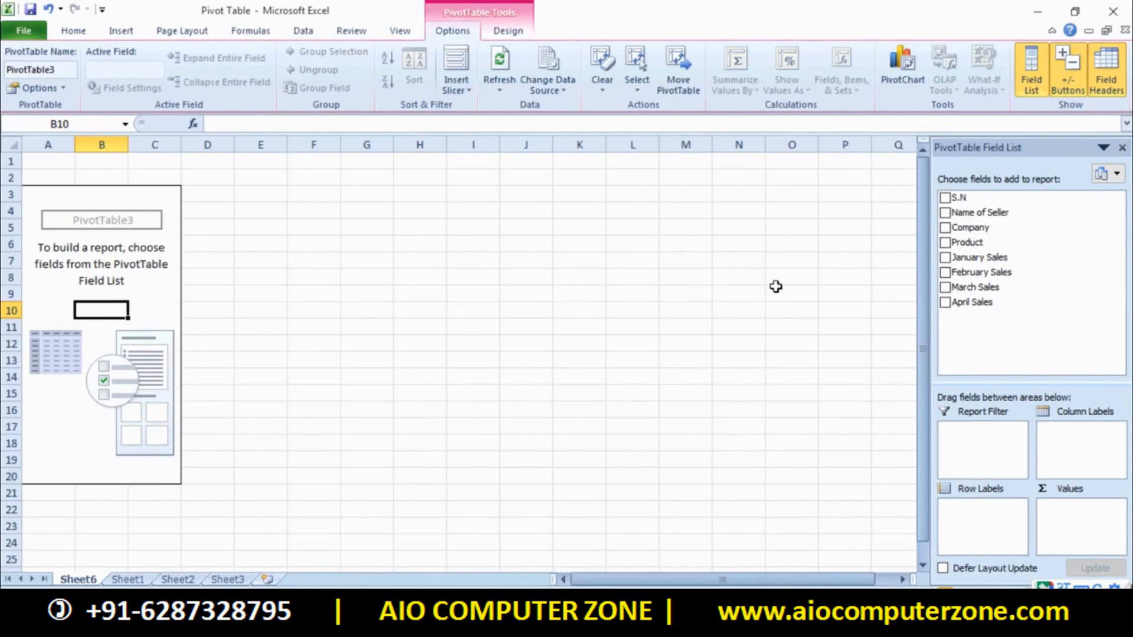
Add Name of Seller, January Sales, Company and Product fields to the pivot table
left_click(946, 213)
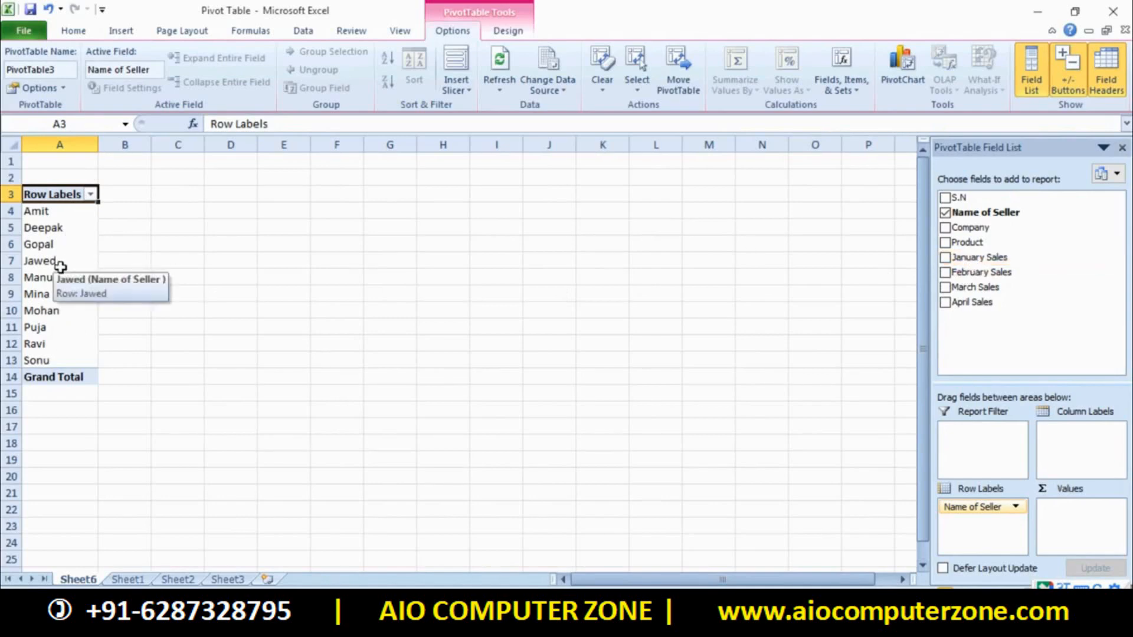
left_click(945, 243)
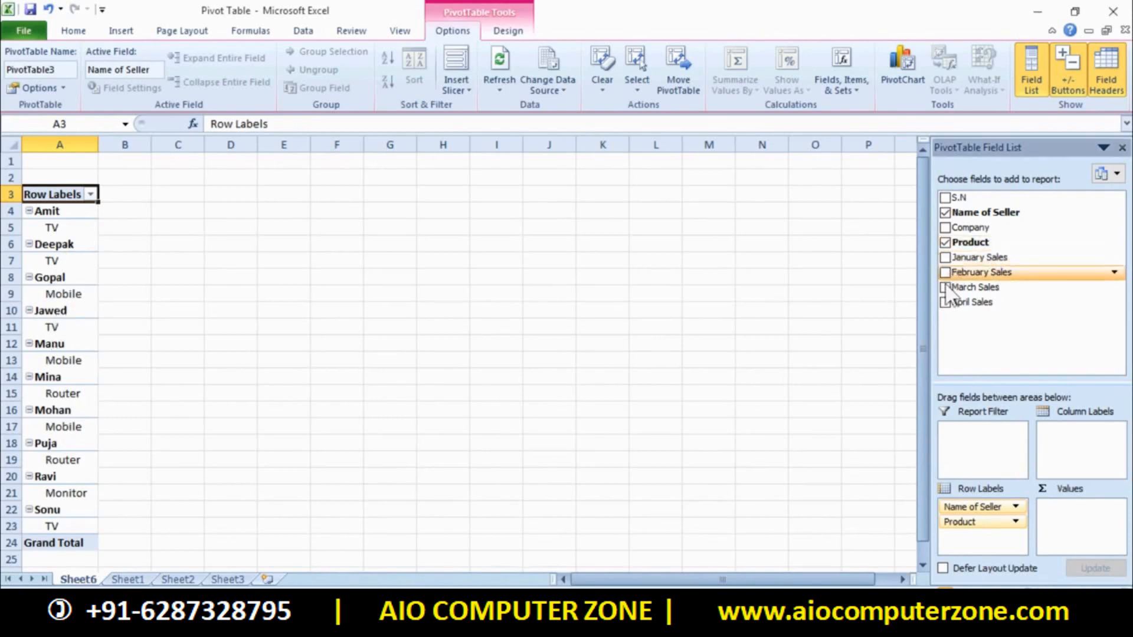
left_click(946, 243)
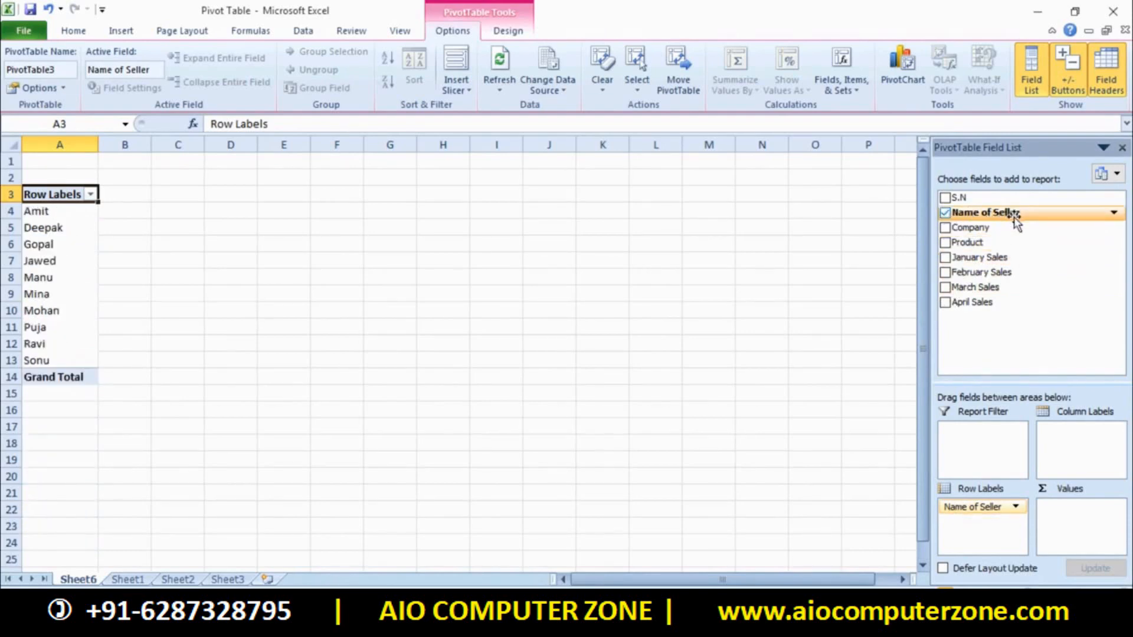
left_click(945, 258)
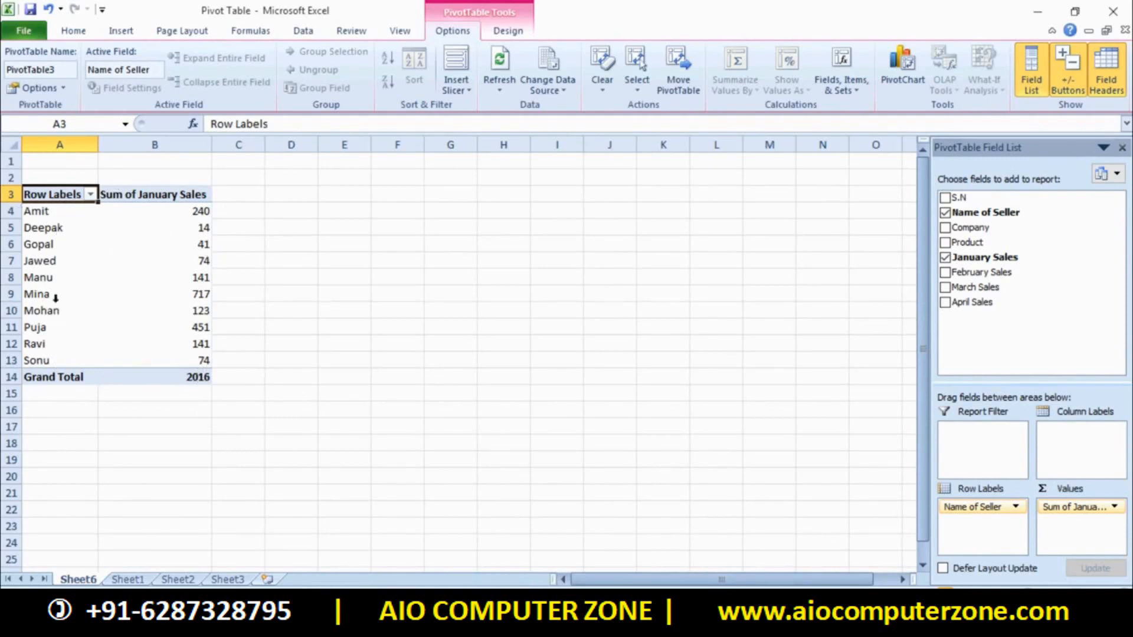
left_click(946, 227)
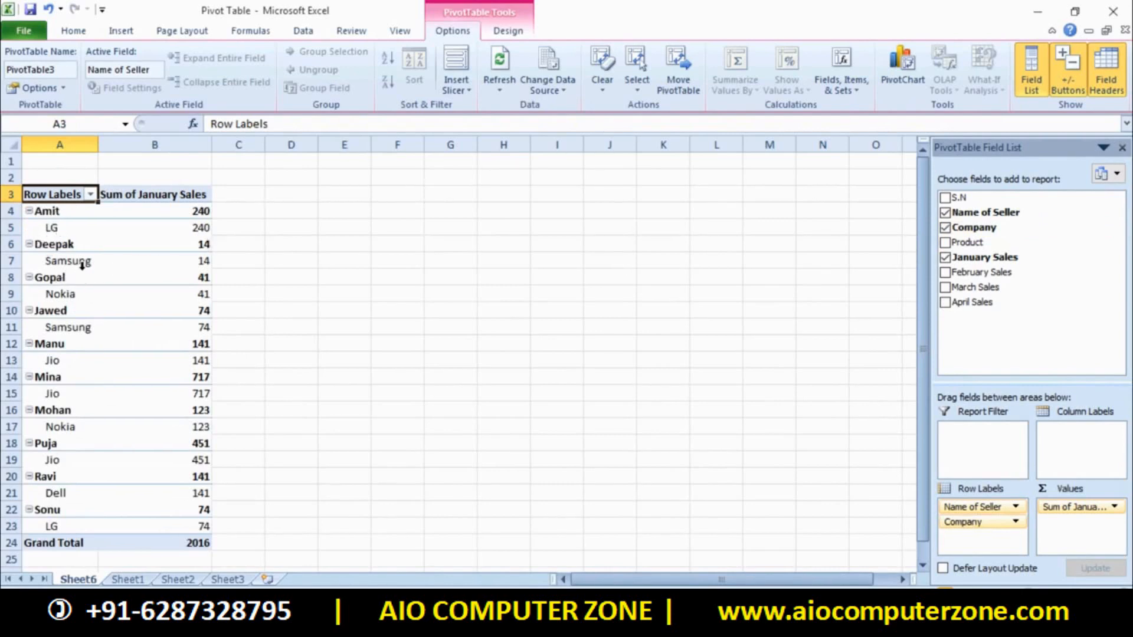
left_click(945, 242)
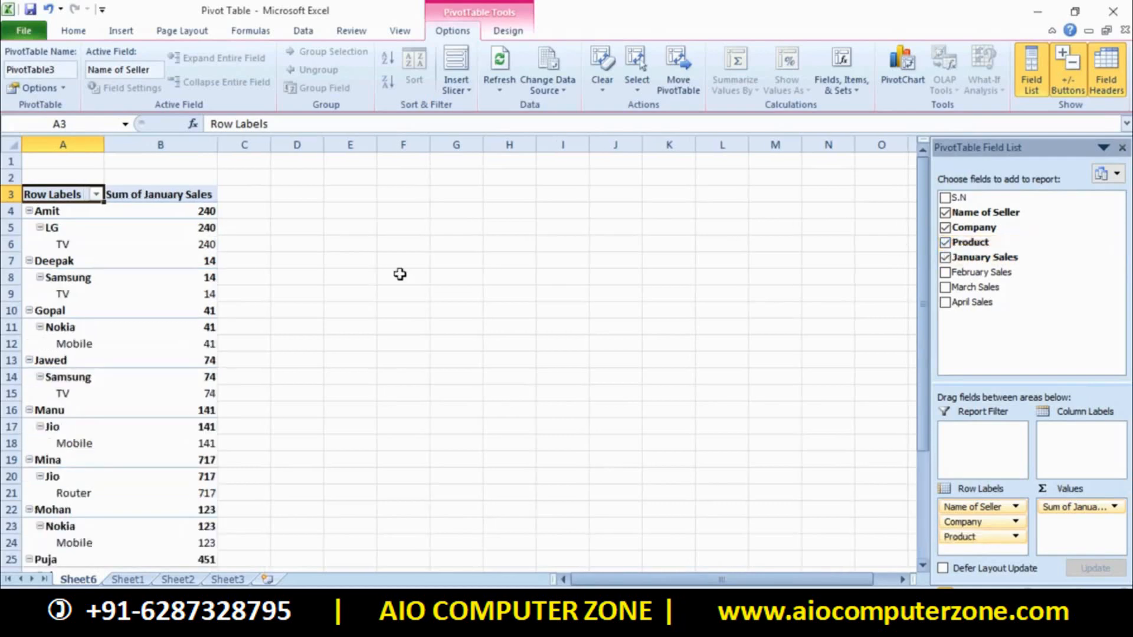
Inspect the Row Labels filter options and close them without changes
left_click(94, 195)
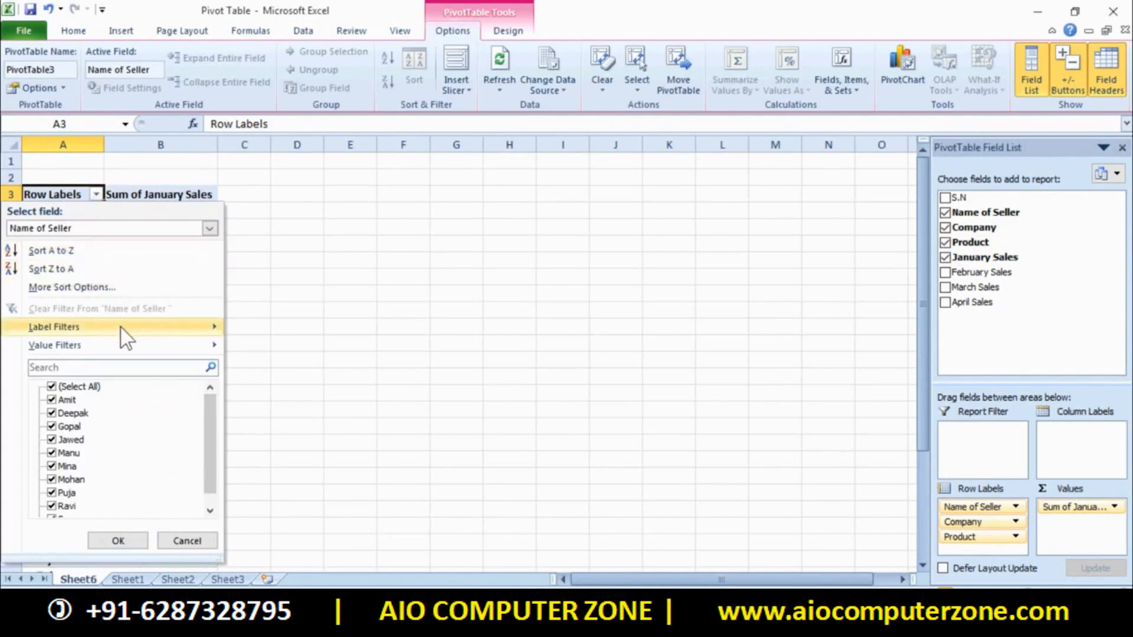
mouse_move(126, 339)
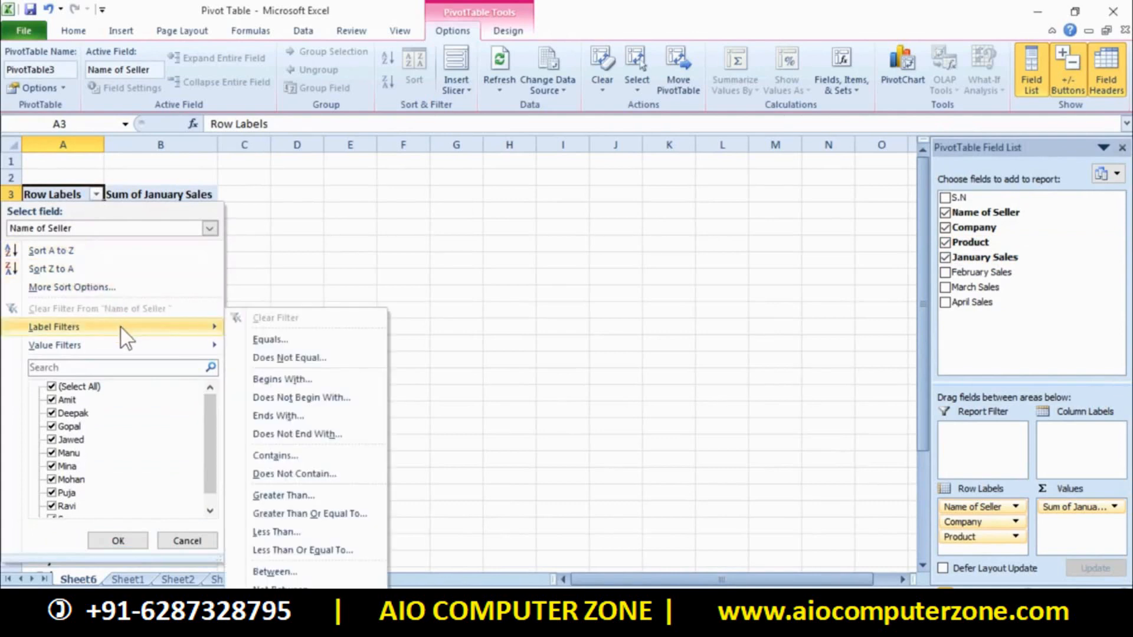
left_click(210, 228)
left_click(332, 242)
left_click(332, 241)
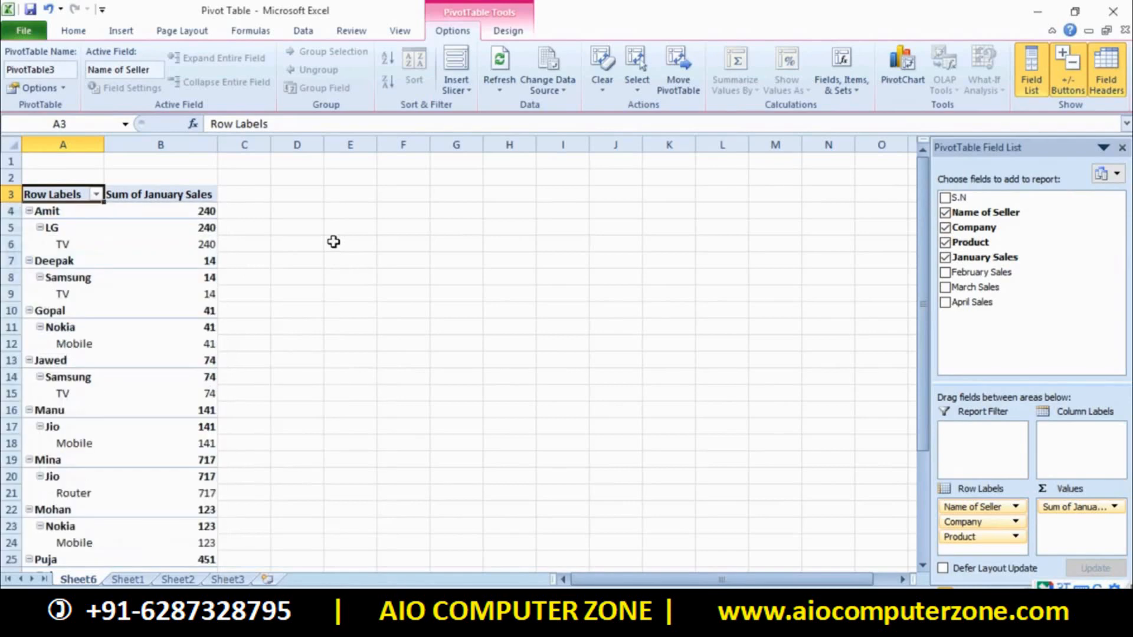
Remove January Sales, Product and Company, leaving only seller names as rows
left_click(945, 257)
left_click(945, 242)
left_click(945, 227)
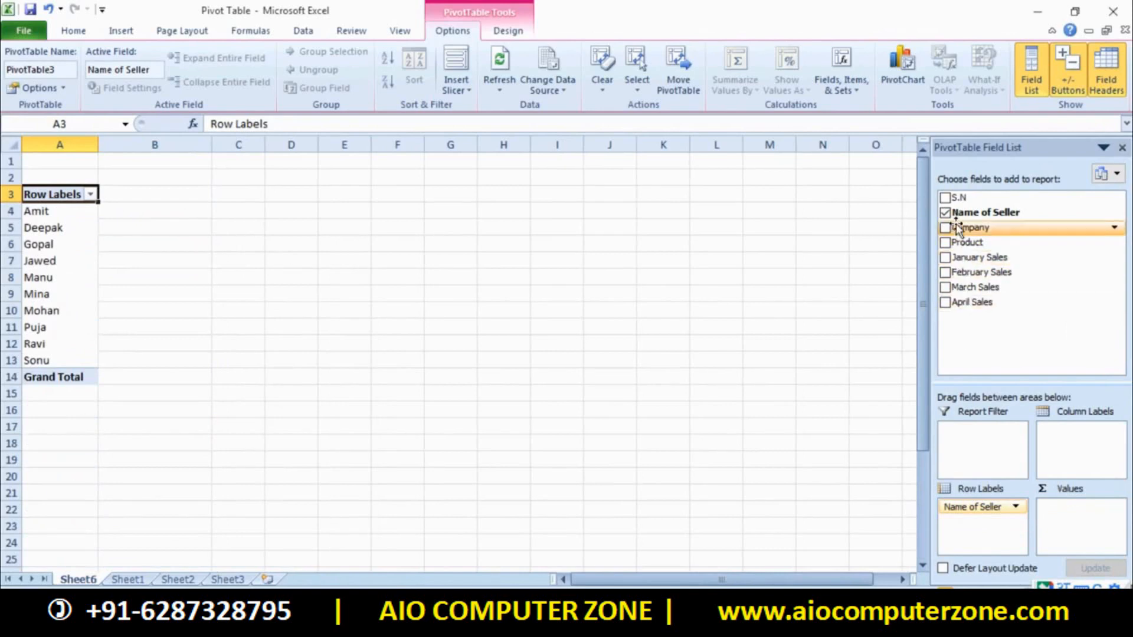
Swap Name of Seller for March, February, January and April Sales totals listed by Product
left_click(945, 213)
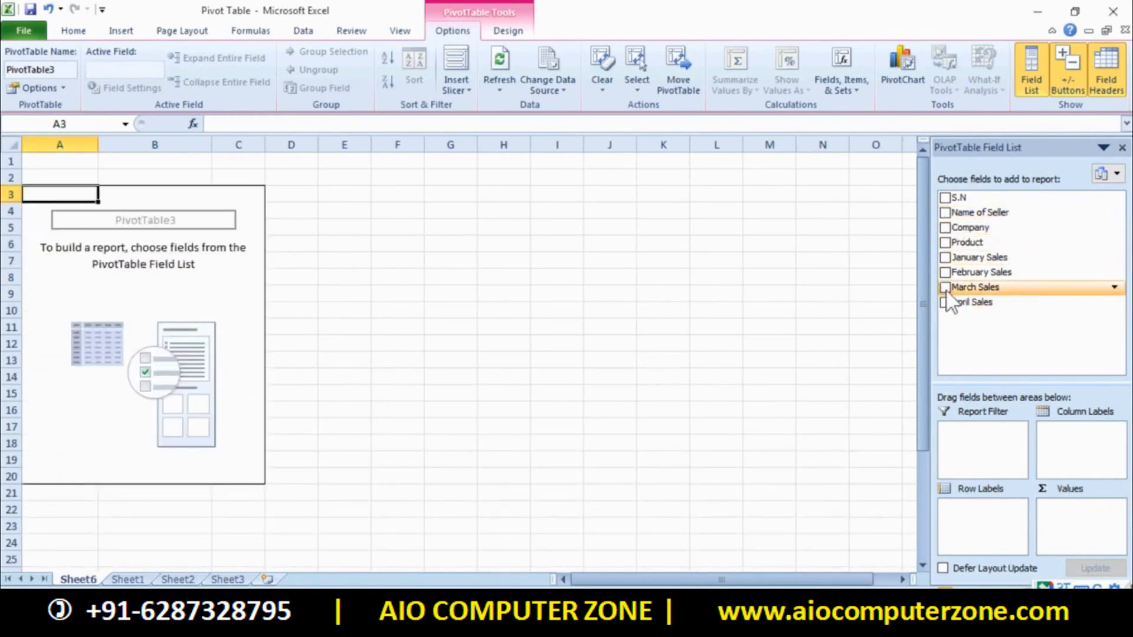
left_click(945, 288)
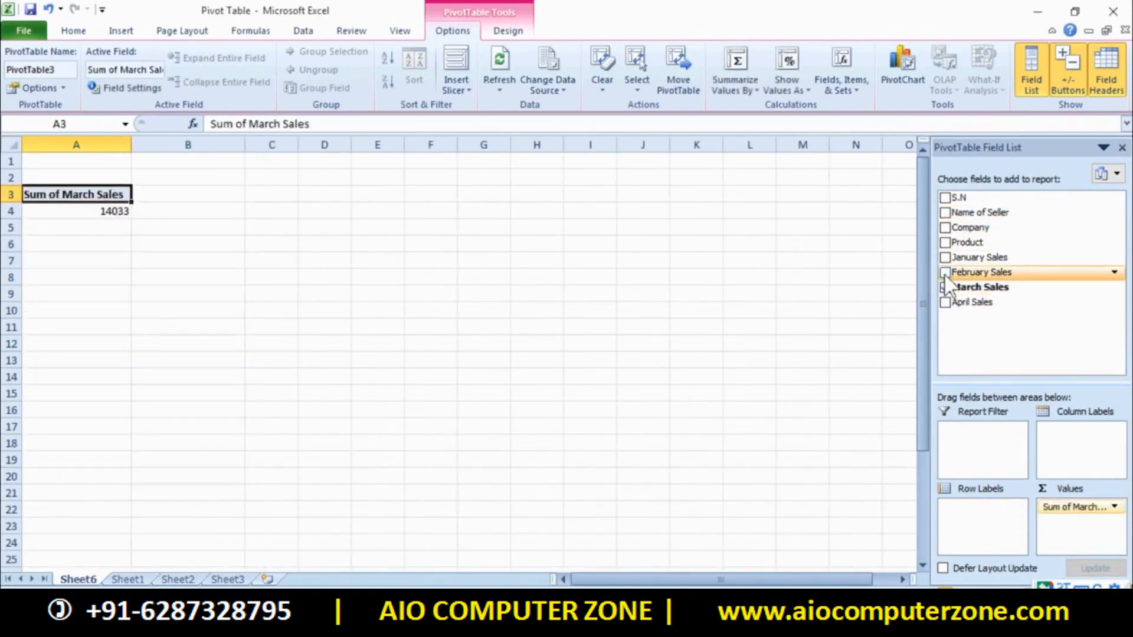
left_click(945, 273)
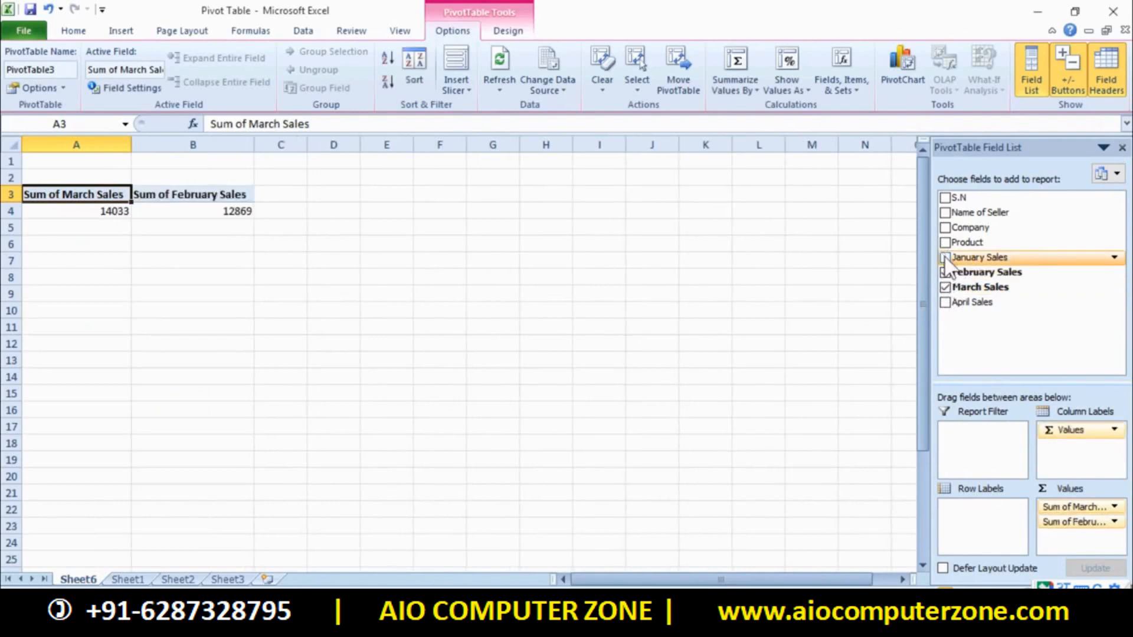
left_click(945, 258)
left_click(946, 302)
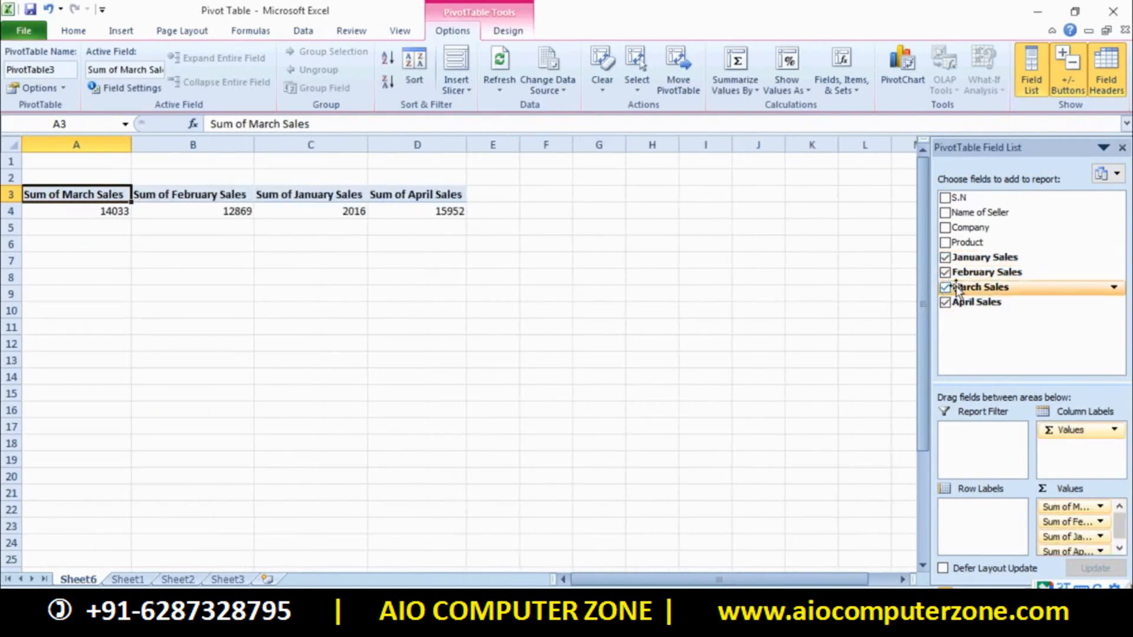
left_click(945, 243)
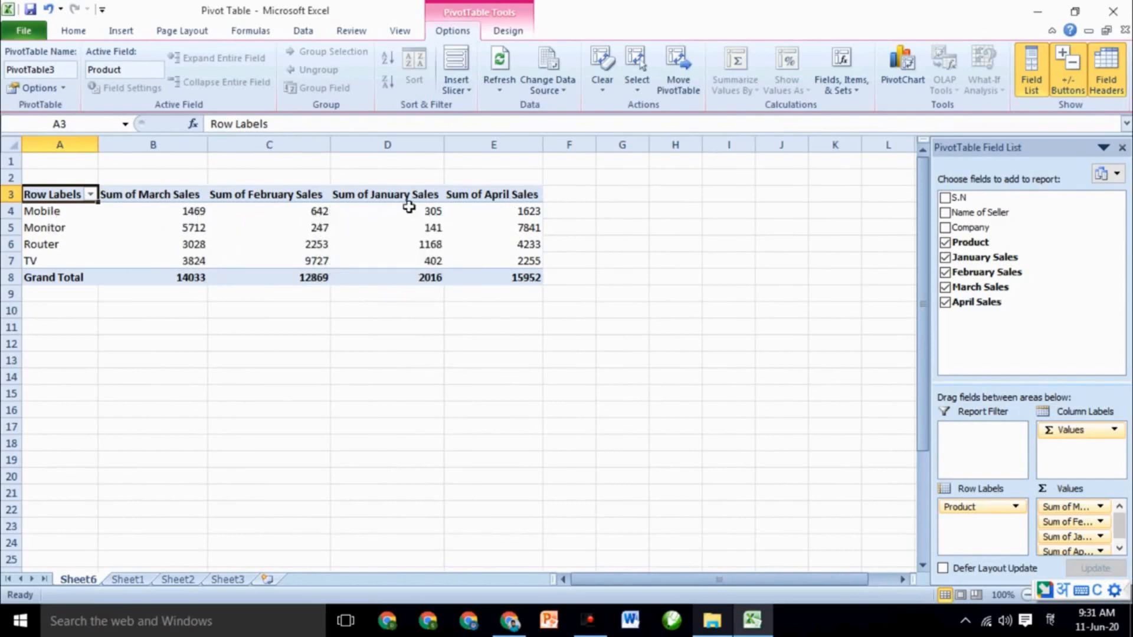
Check the pivot table's print preview, then return to the sheet
left_click(413, 342)
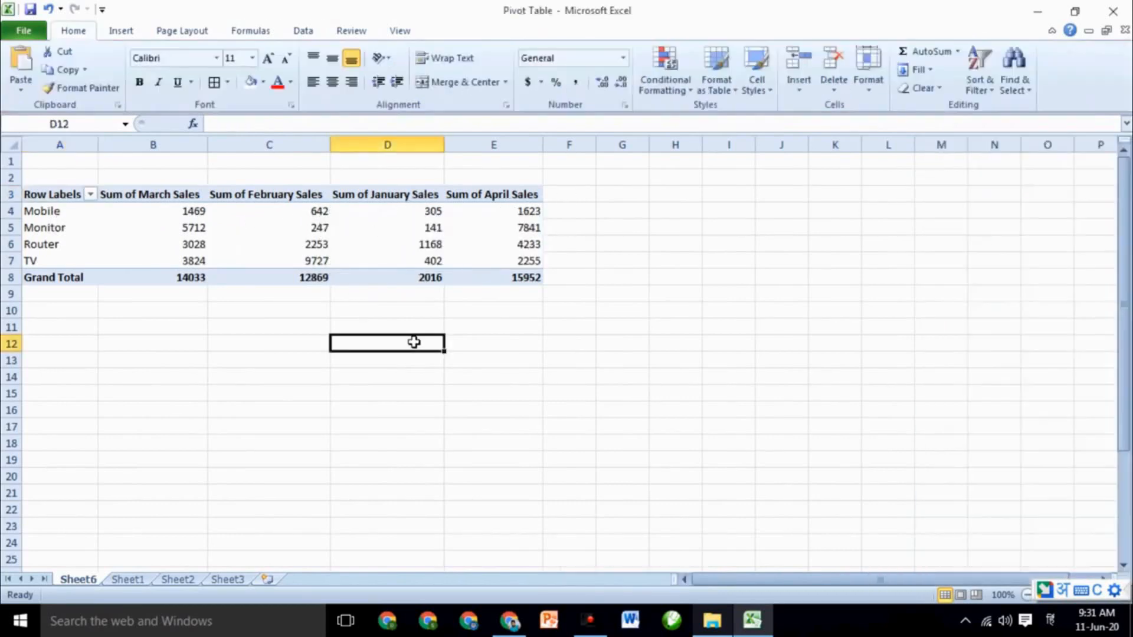
key("ctrl+p")
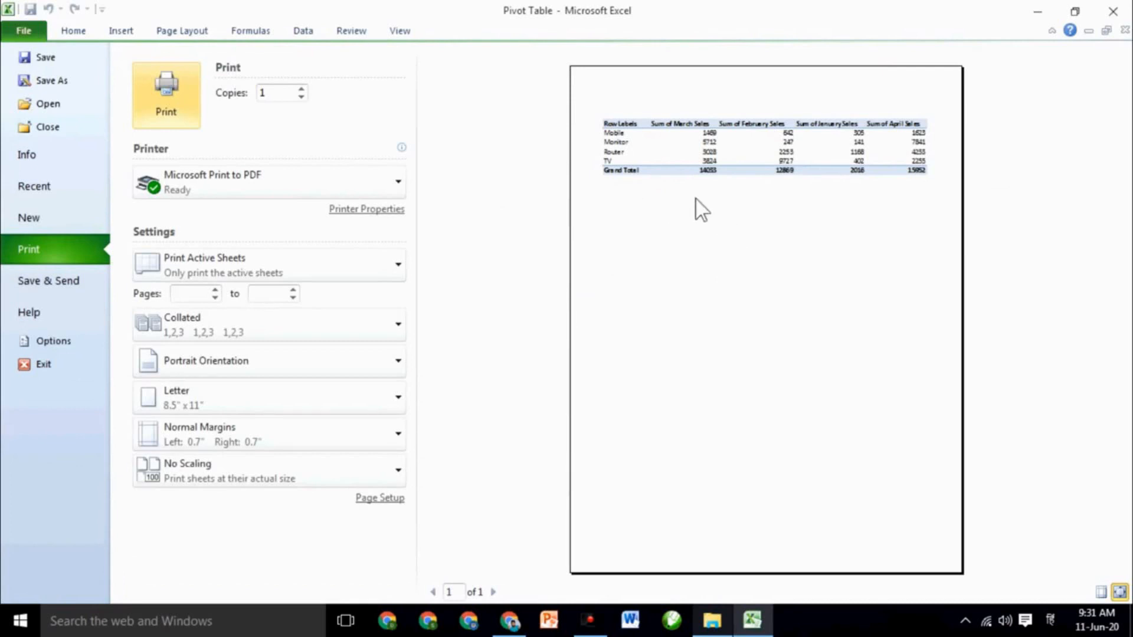
left_click(23, 26)
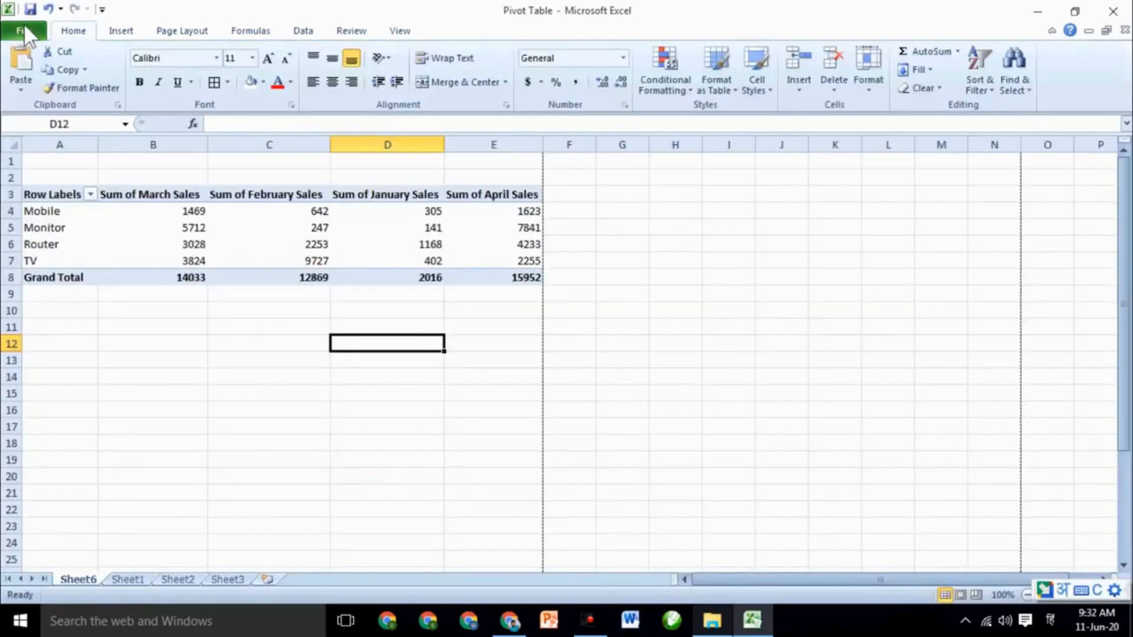
left_click(238, 243)
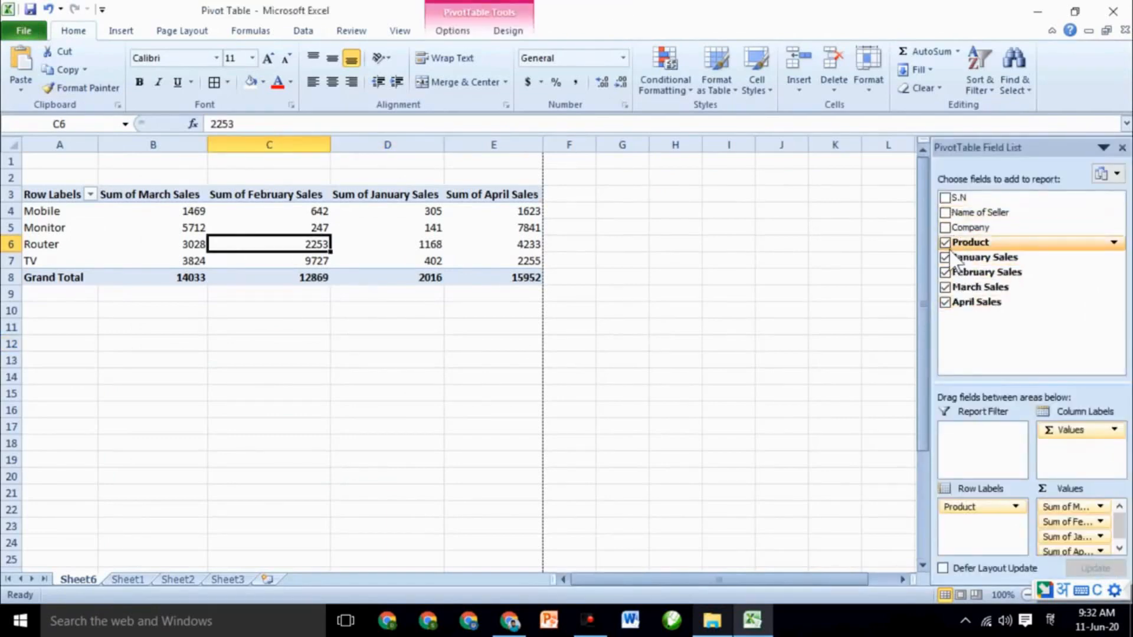
Nest Name of Seller under each product, inspect seller totals, and preview the printout again
left_click(945, 212)
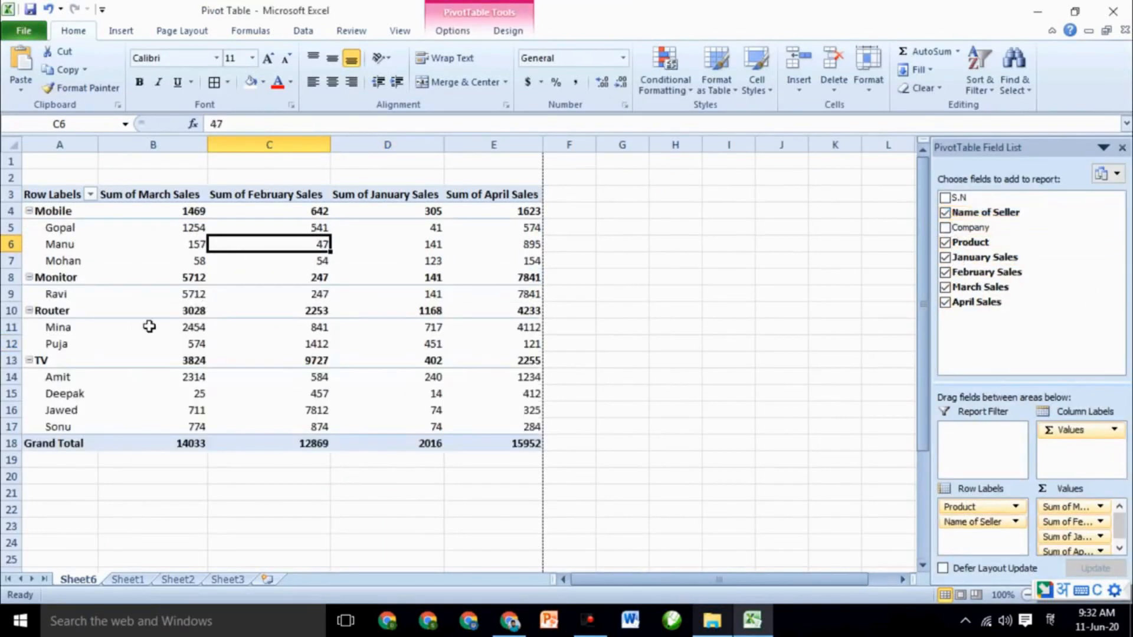
left_click(102, 260)
left_click(71, 235)
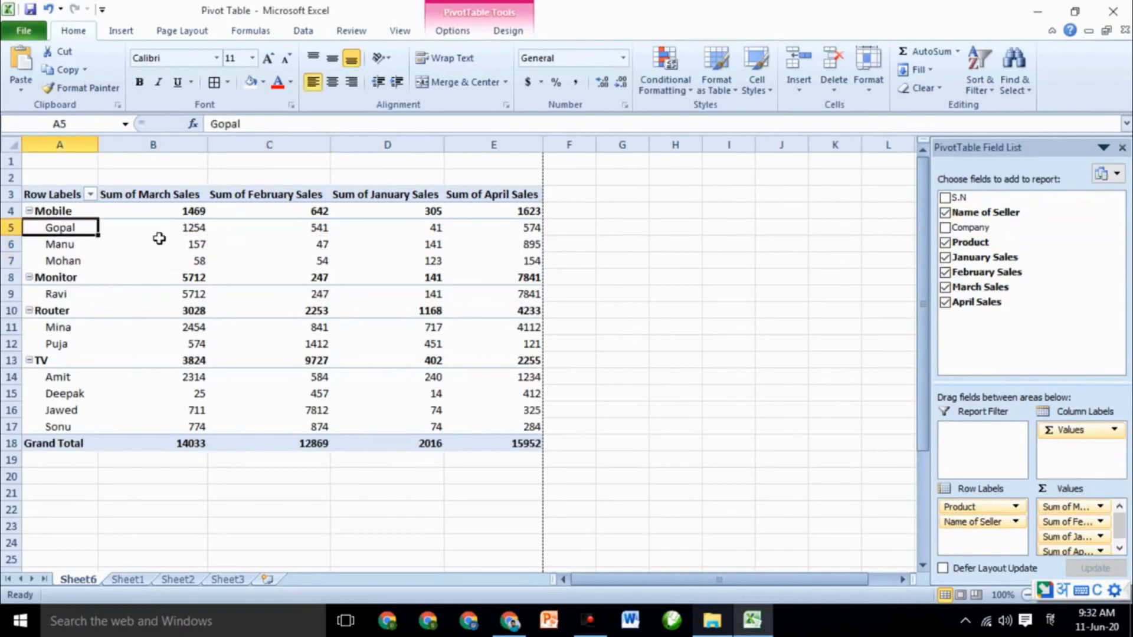
left_click(180, 228)
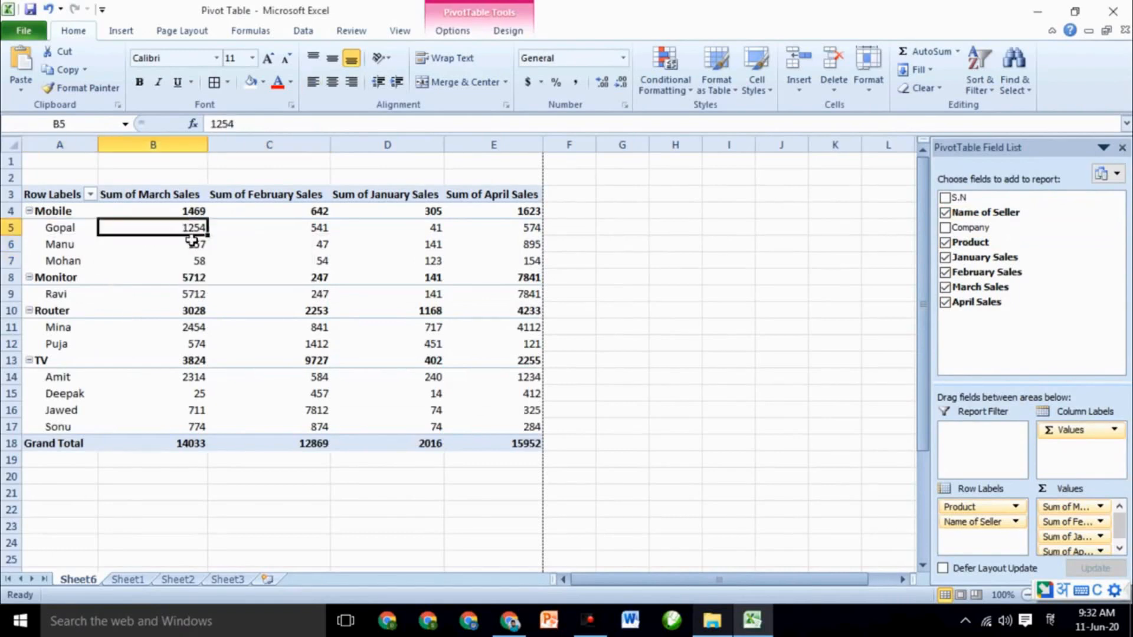
left_click(93, 249)
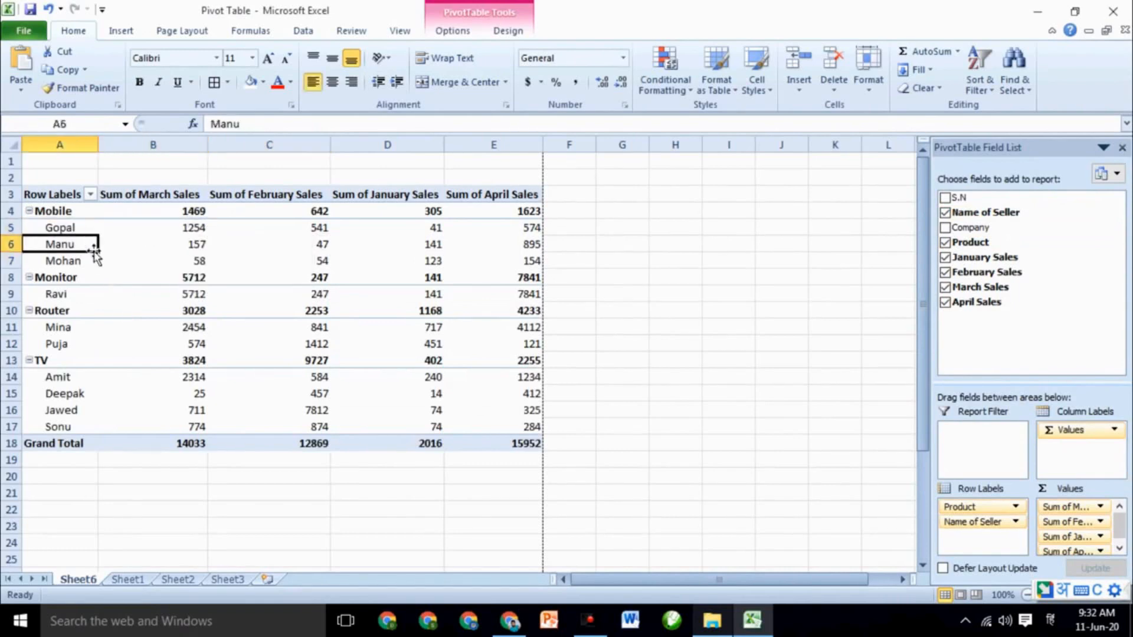
left_click(170, 251)
left_click(59, 265)
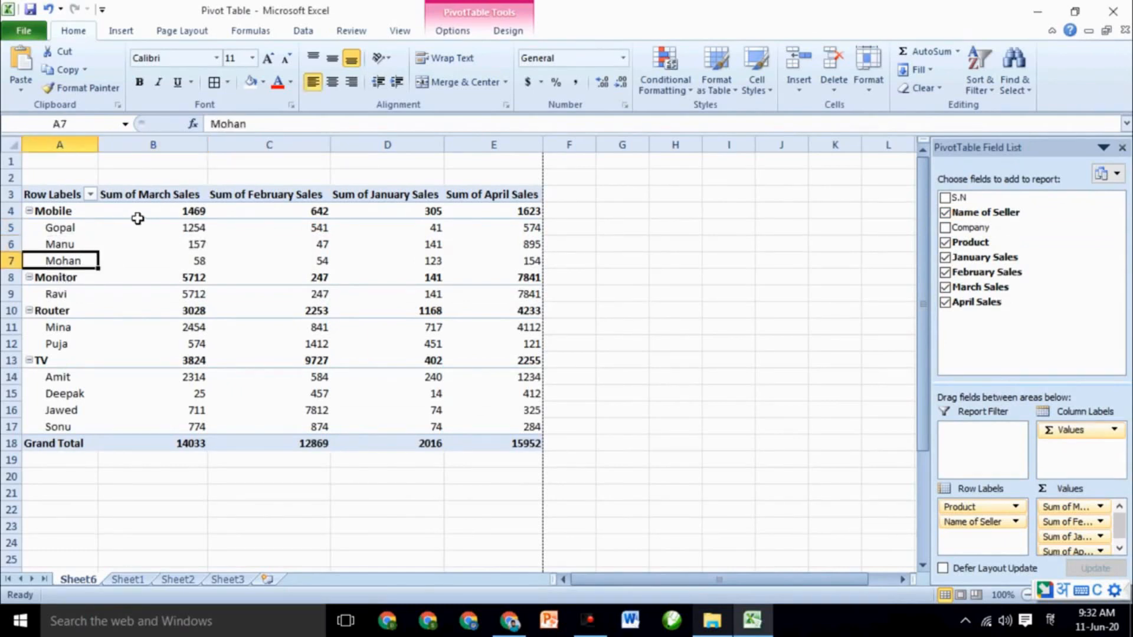
left_click(199, 257)
left_click(269, 213)
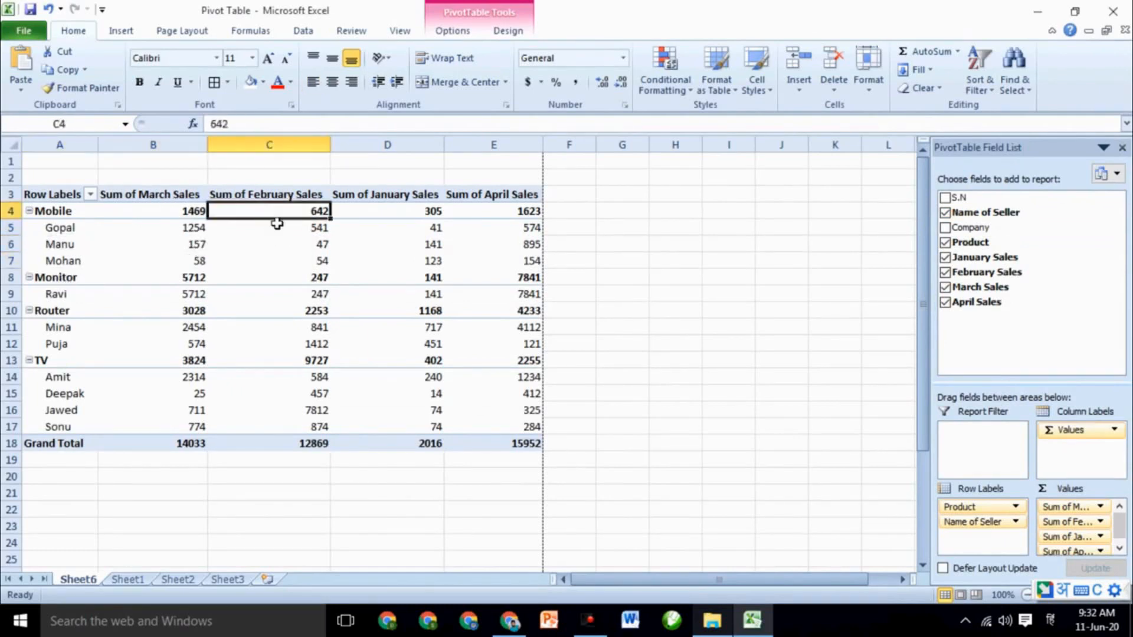
left_click(406, 213)
key("ctrl+p")
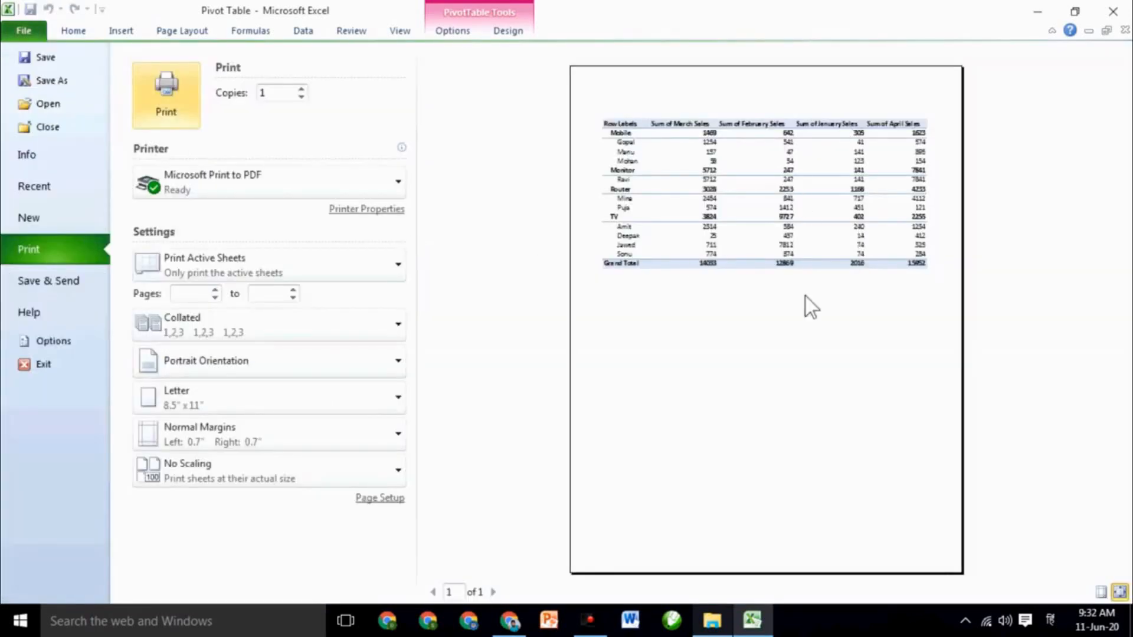
left_click(18, 30)
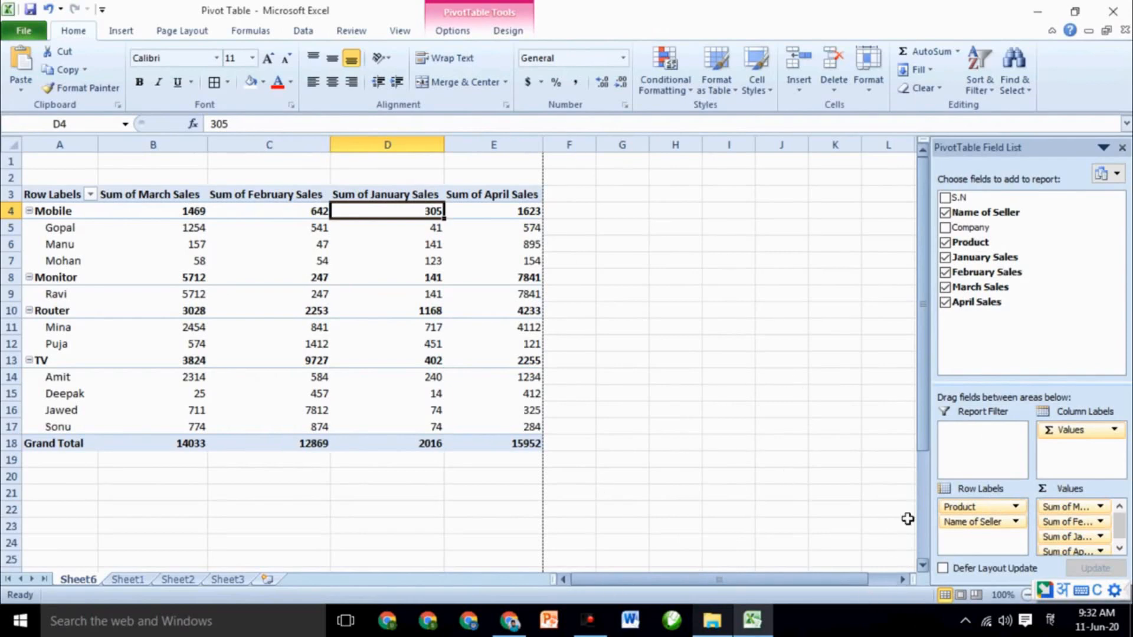
left_click(943, 568)
left_click(942, 568)
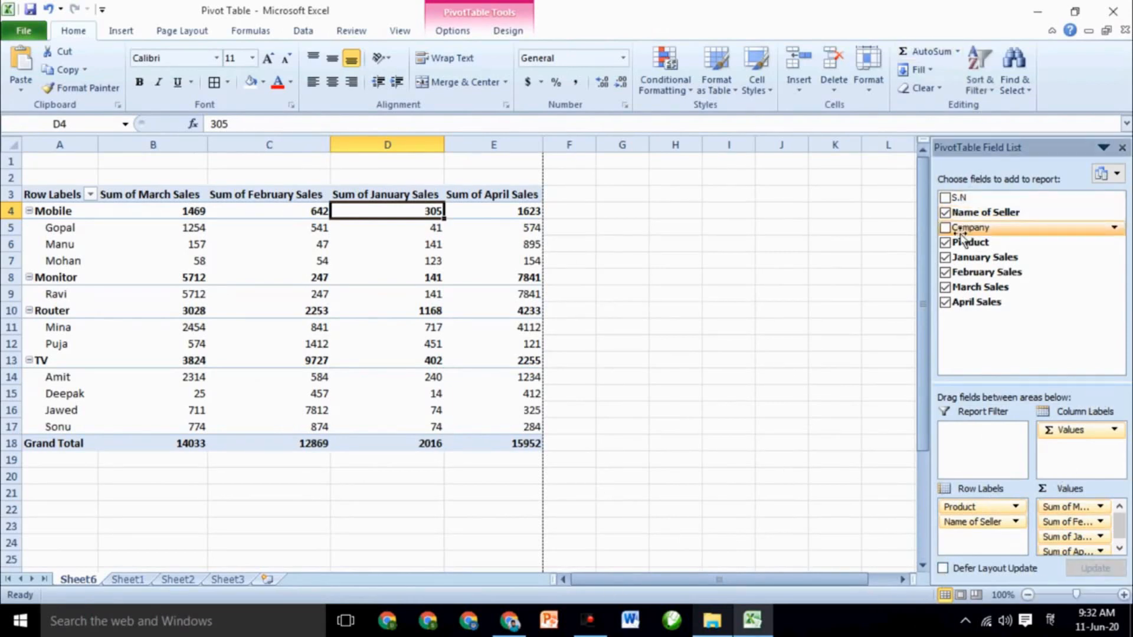
left_click(945, 228)
scroll(389, 362, "down", 4)
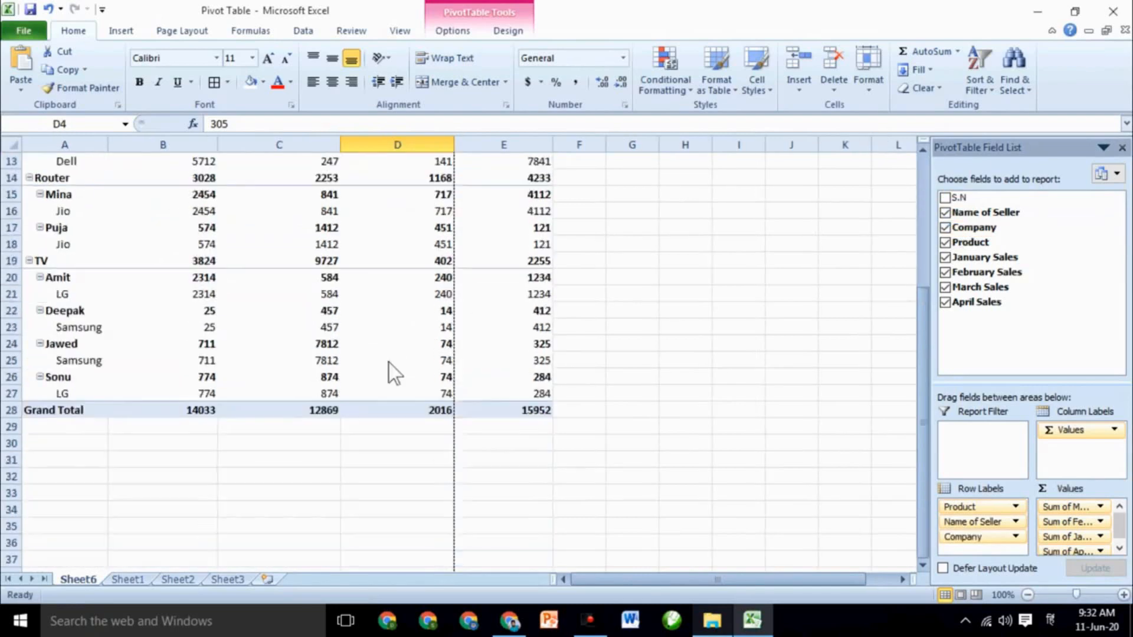
scroll(388, 363, "up", 4)
left_click(945, 227)
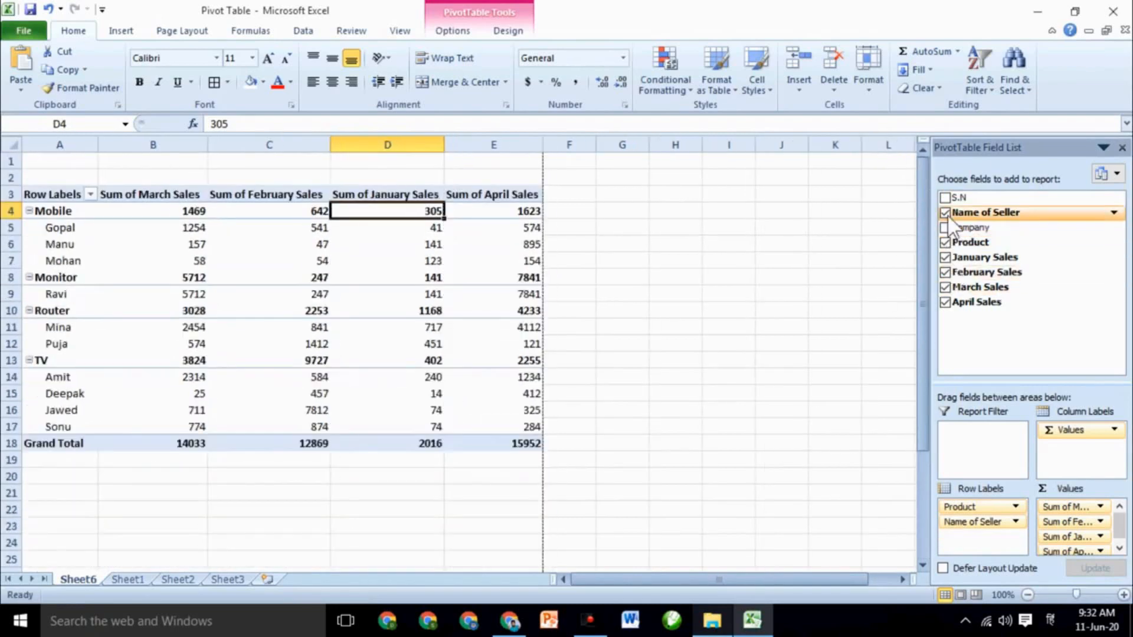
left_click(945, 213)
left_click(945, 242)
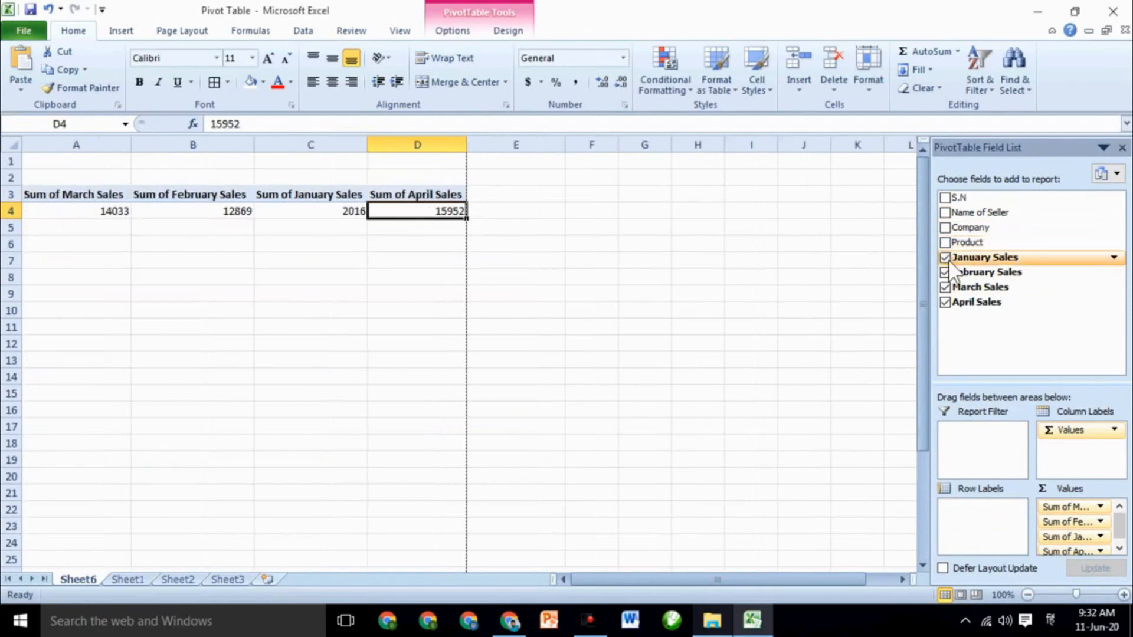
double_click(945, 258)
left_click(944, 272)
left_click(945, 287)
left_click(945, 302)
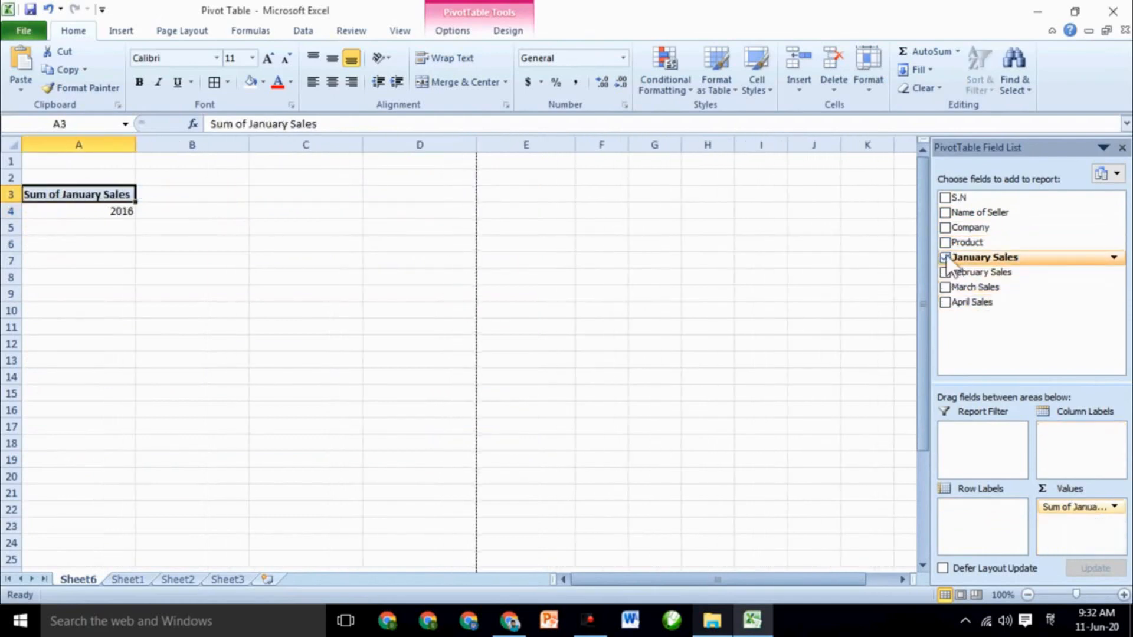
left_click(945, 258)
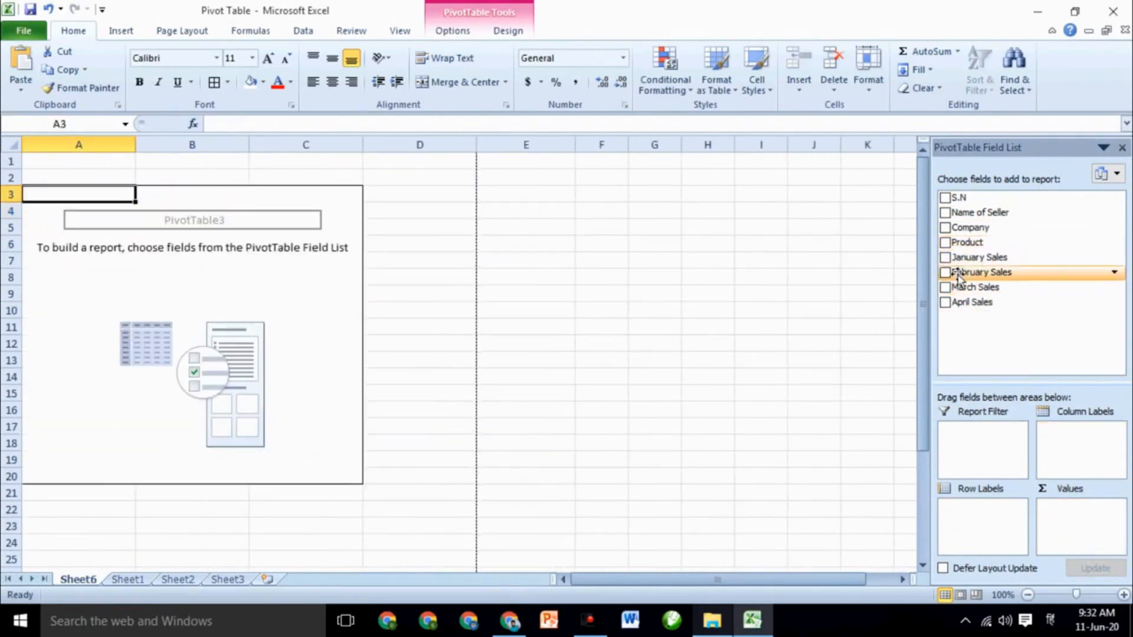
left_click(945, 243)
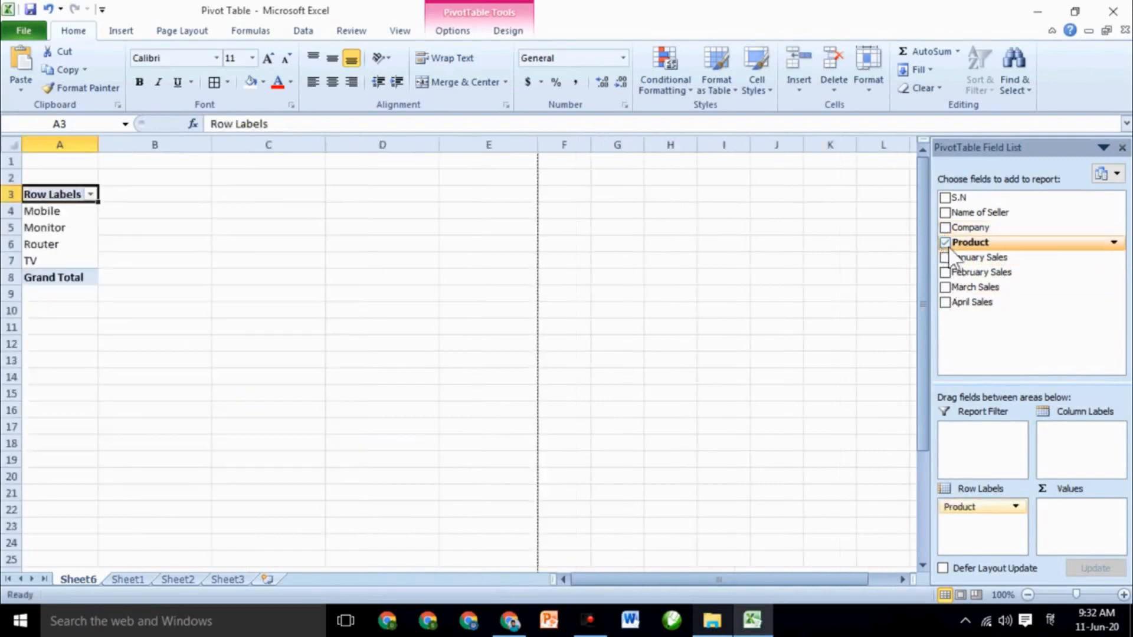
left_click(945, 257)
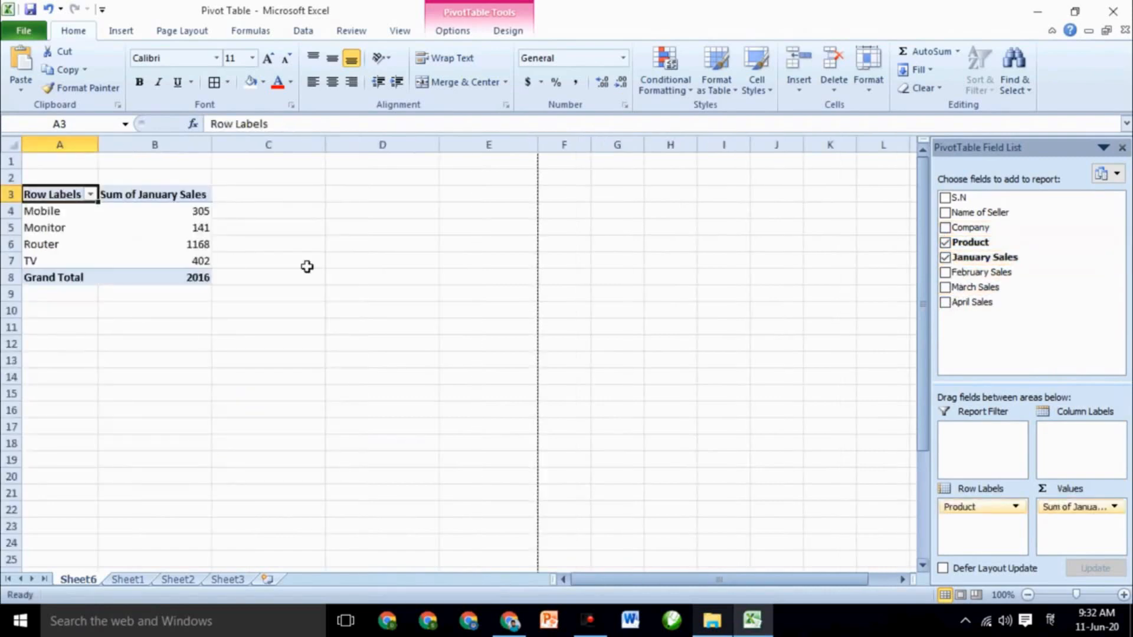
left_click(54, 216)
left_click(189, 216)
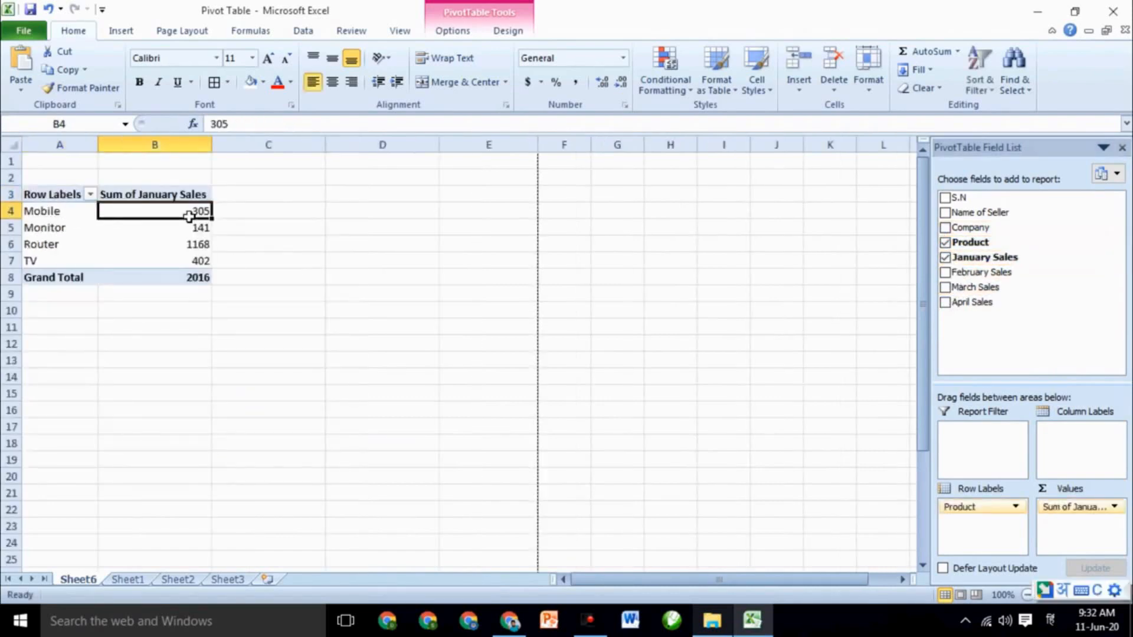
left_click(79, 232)
left_click(180, 235)
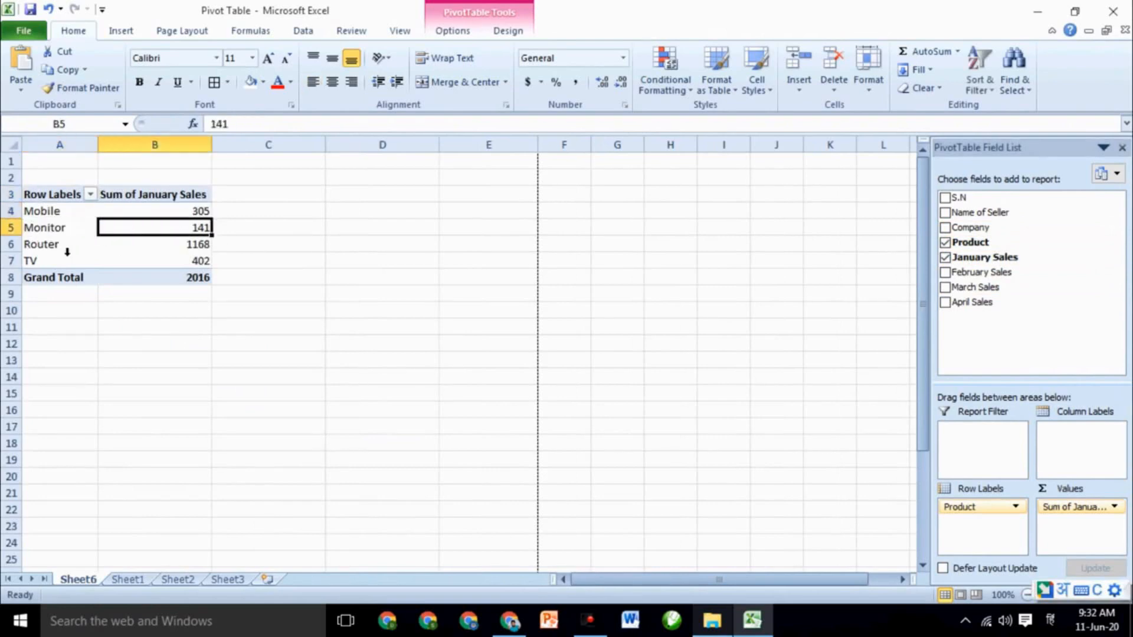
left_click_drag(65, 260, 168, 260)
left_click(92, 302)
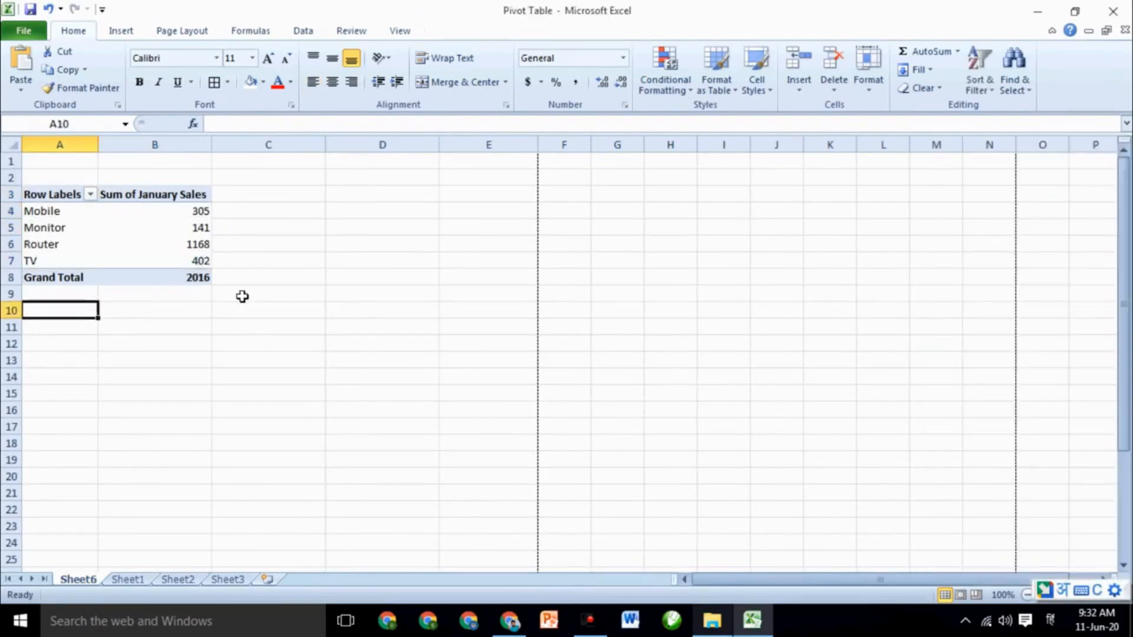
Close the field list and review the PivotTable Options, including Fields, Items & Sets
left_click(200, 278)
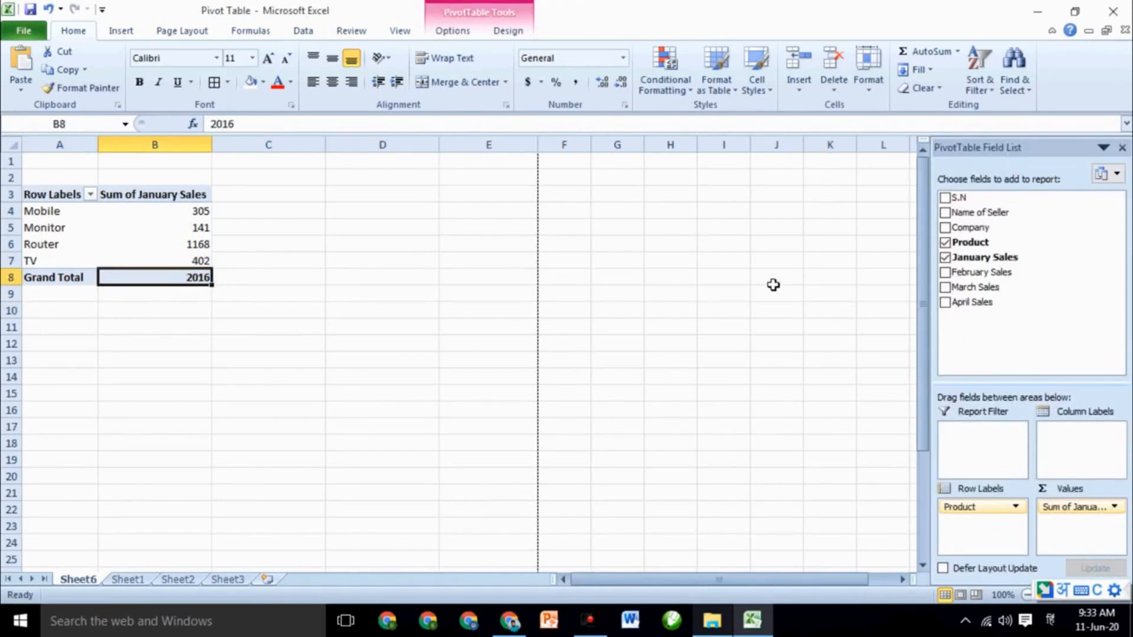
left_click(1124, 147)
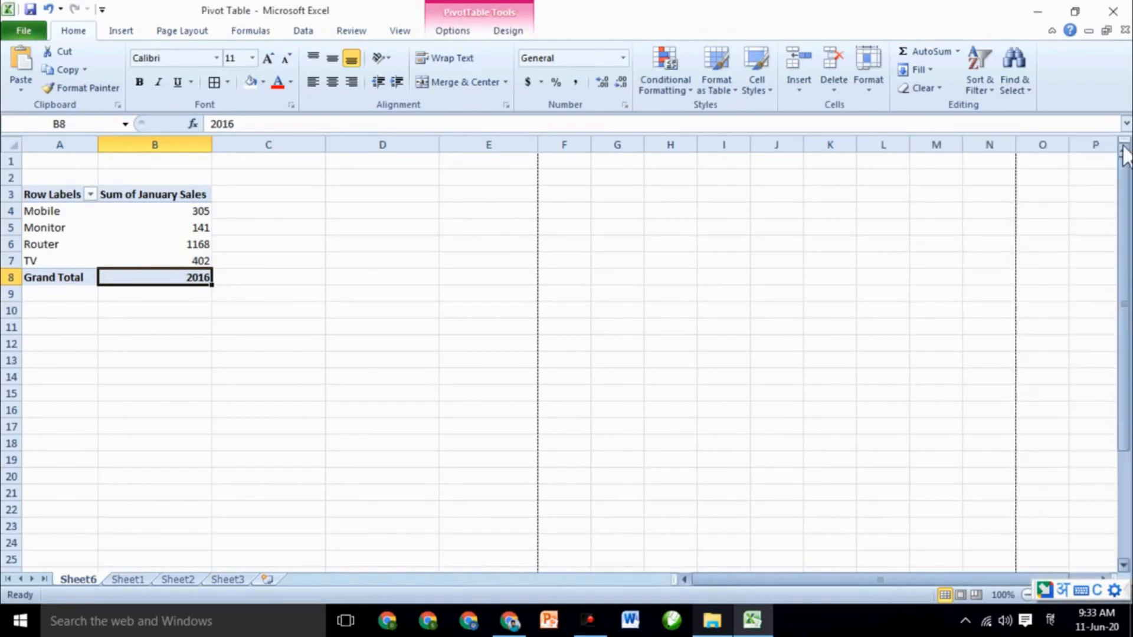
left_click(509, 31)
left_click(478, 31)
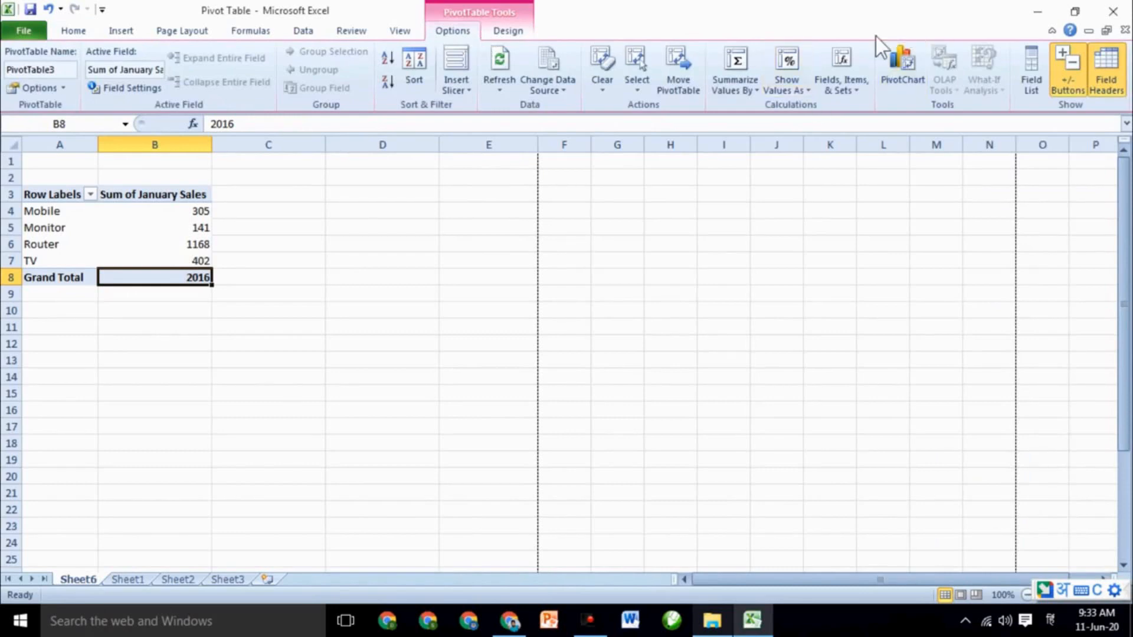
left_click(829, 80)
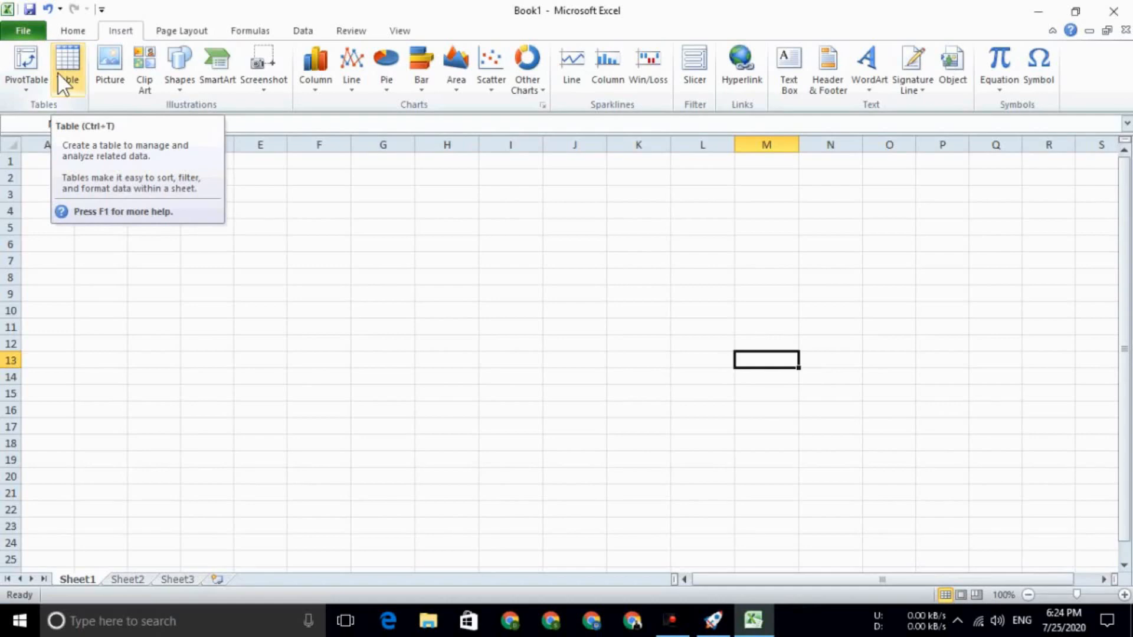
Convert the range E6:K18 into a table with default headers Column1 to Column7
left_click_drag(242, 243, 648, 446)
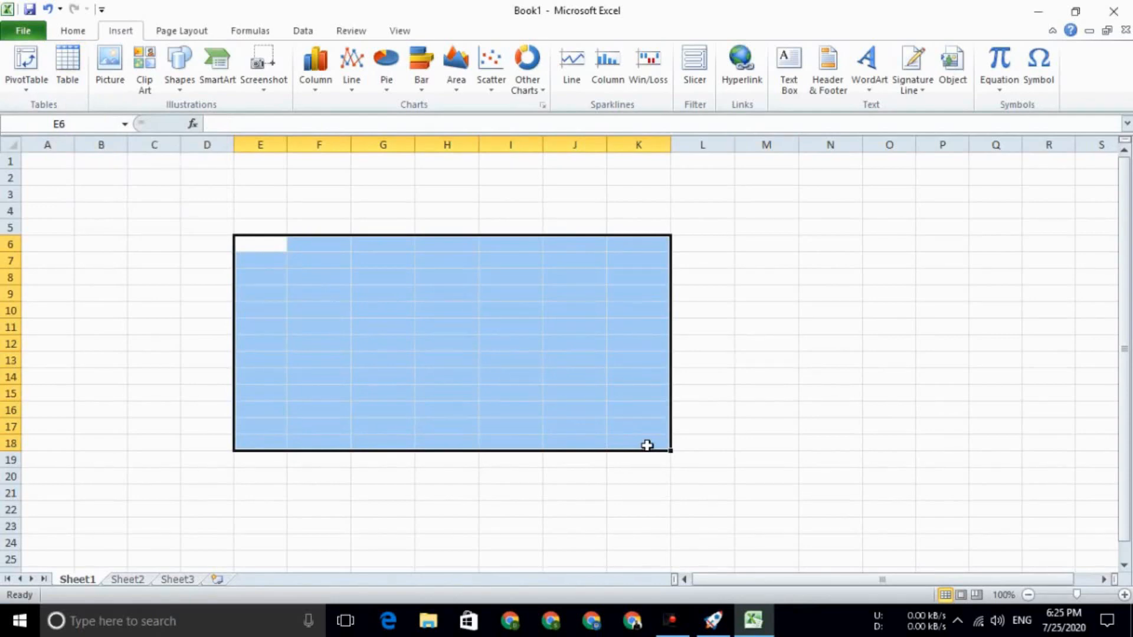
left_click(69, 69)
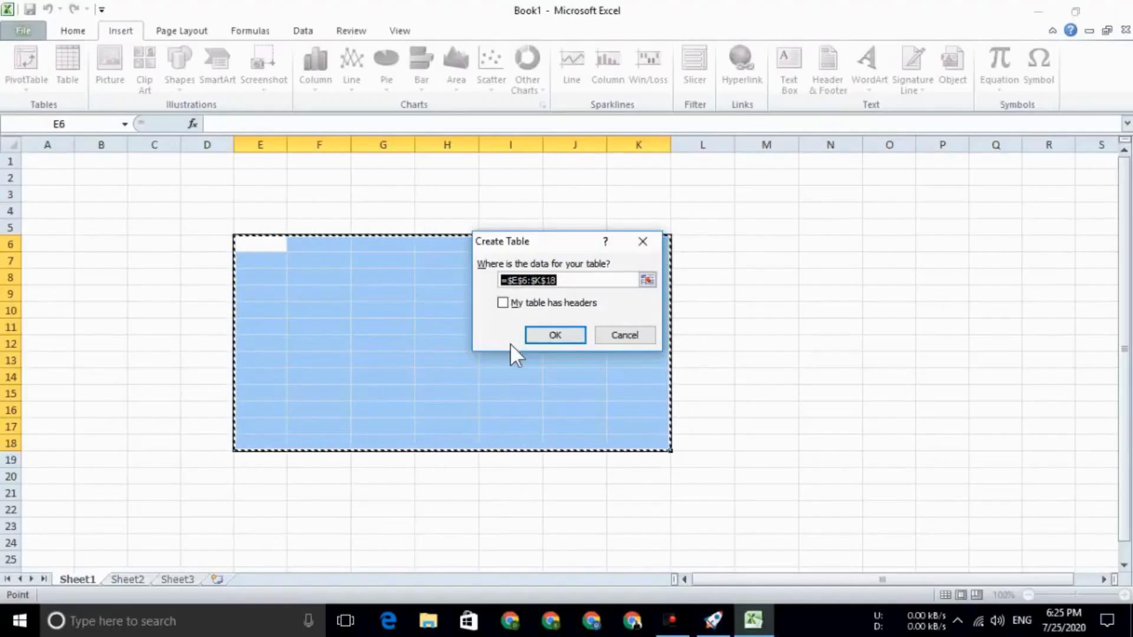
left_click(544, 338)
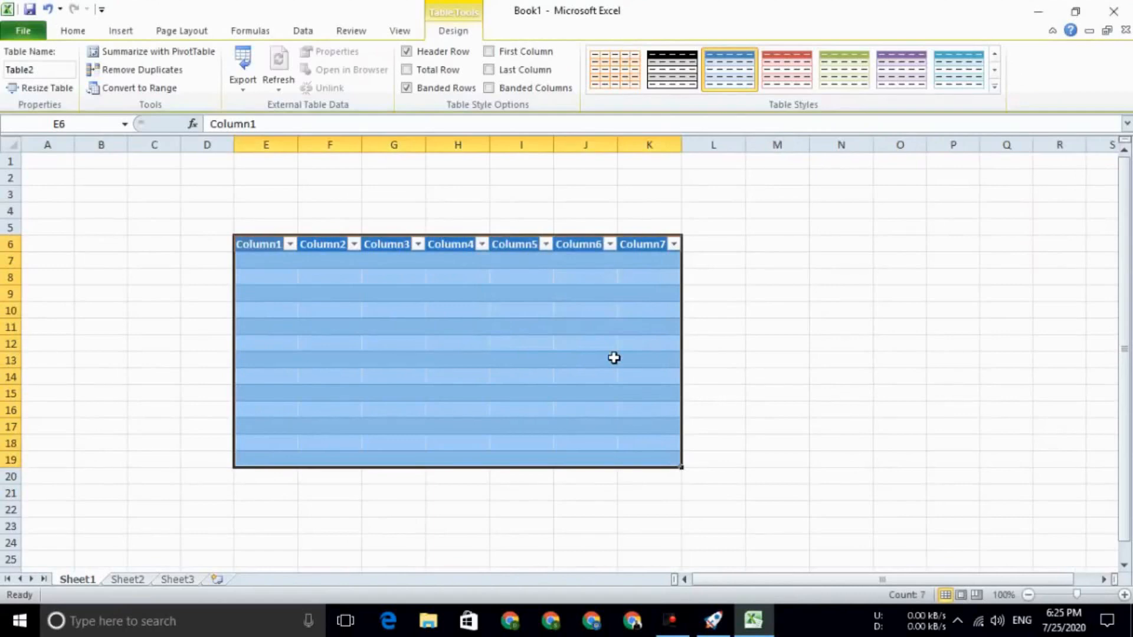
left_click(614, 359)
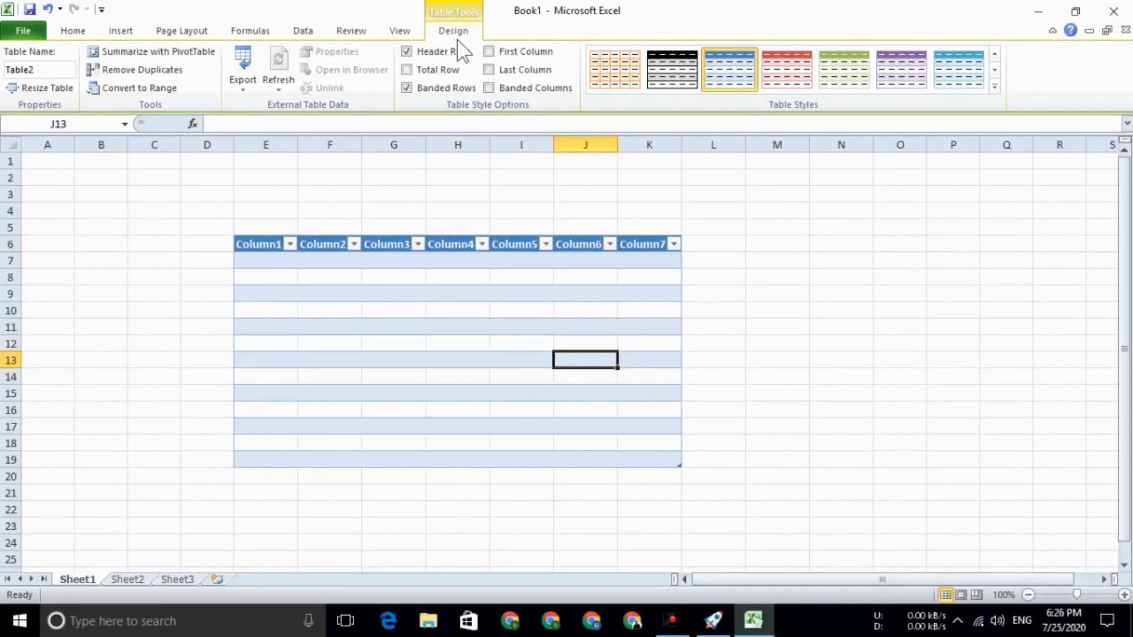
left_click(408, 358)
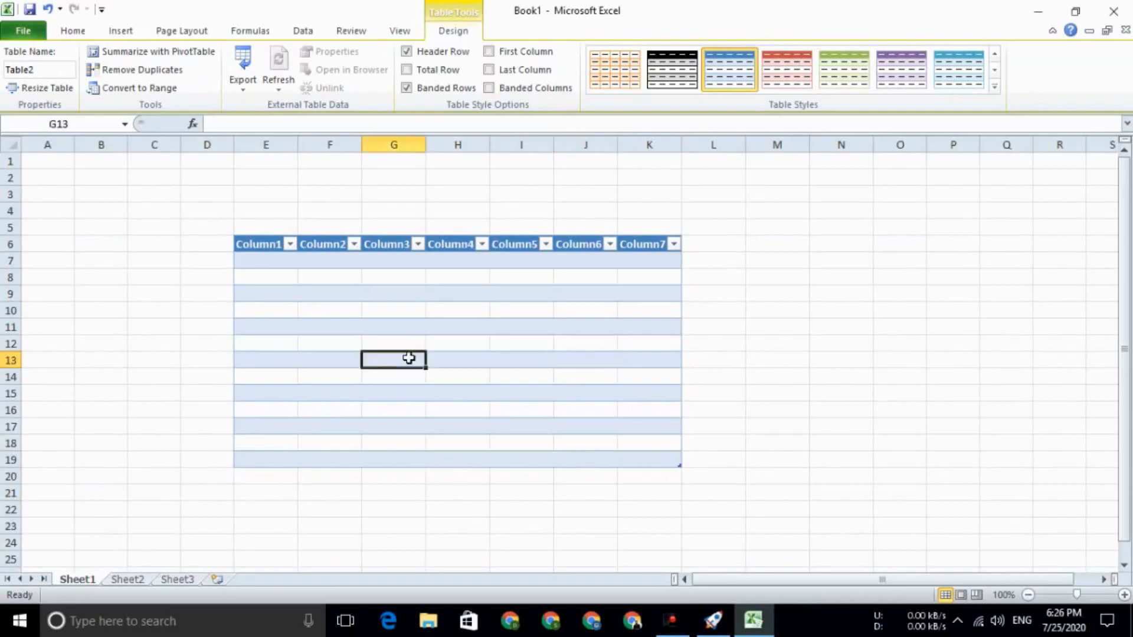
Retitle header cells E6, F6 and G6 as Name, Address and Phone
double_click(274, 243)
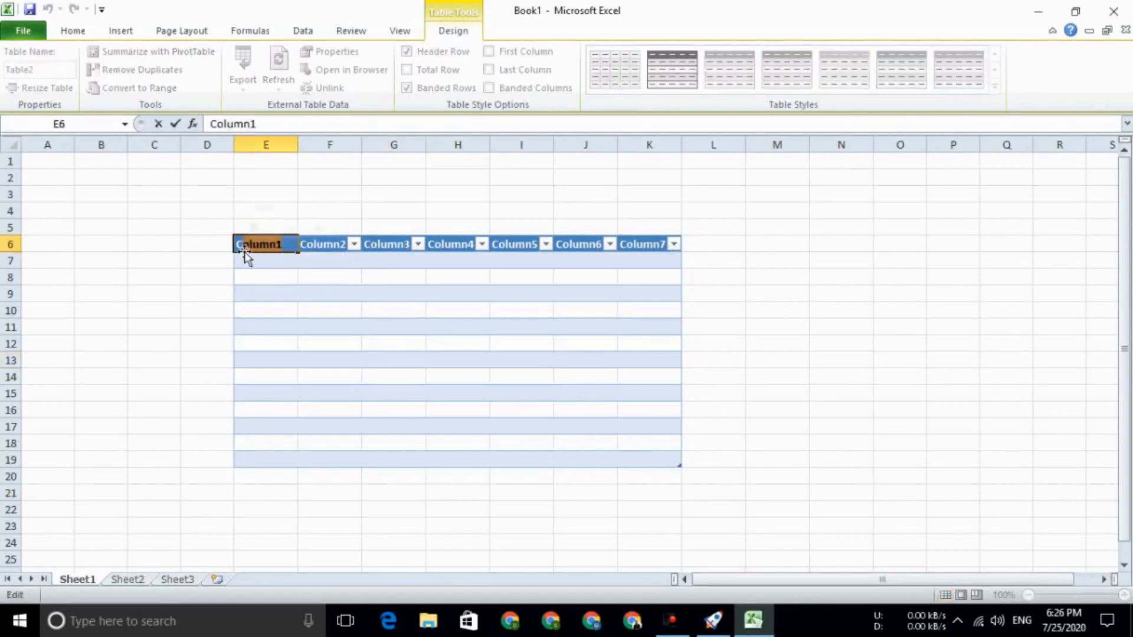
double_click(258, 246)
key("BackSpace")
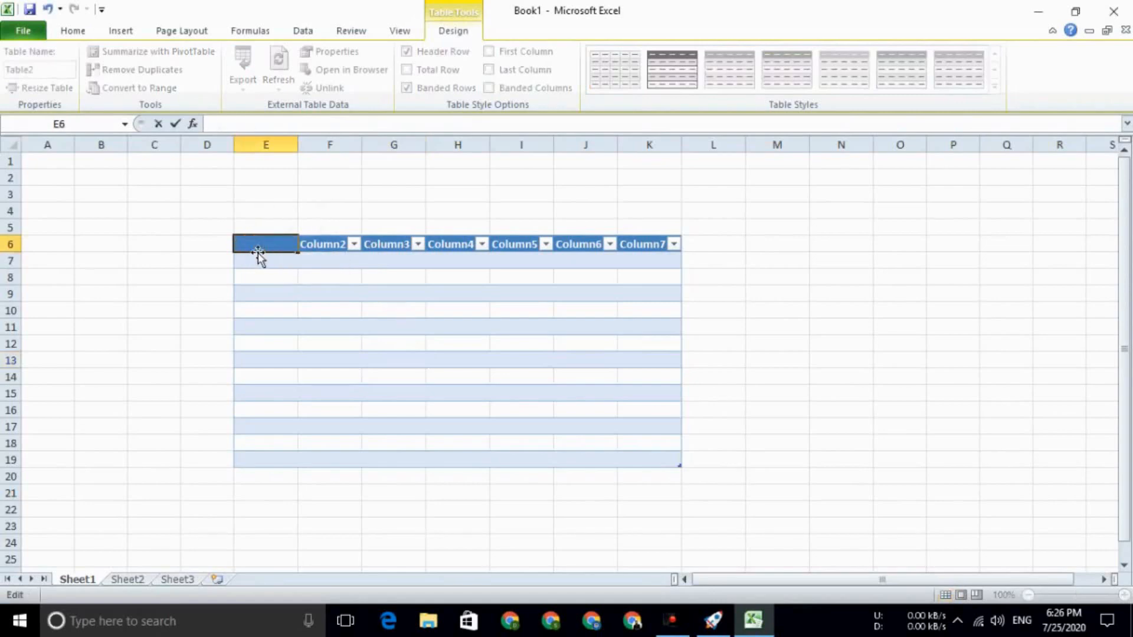
type("Name")
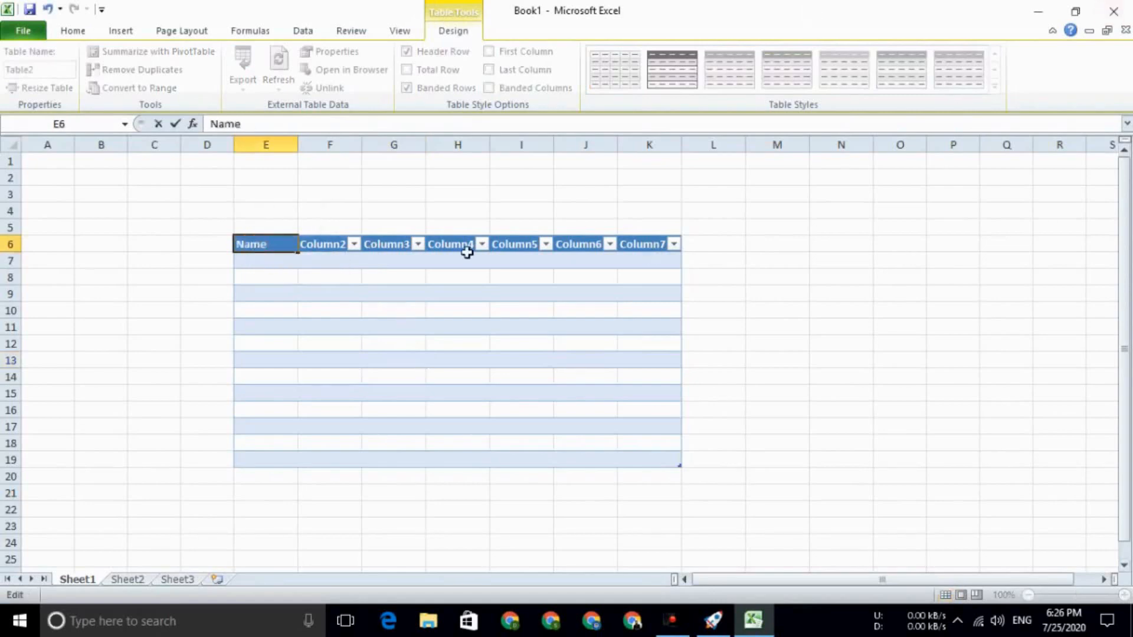
double_click(319, 244)
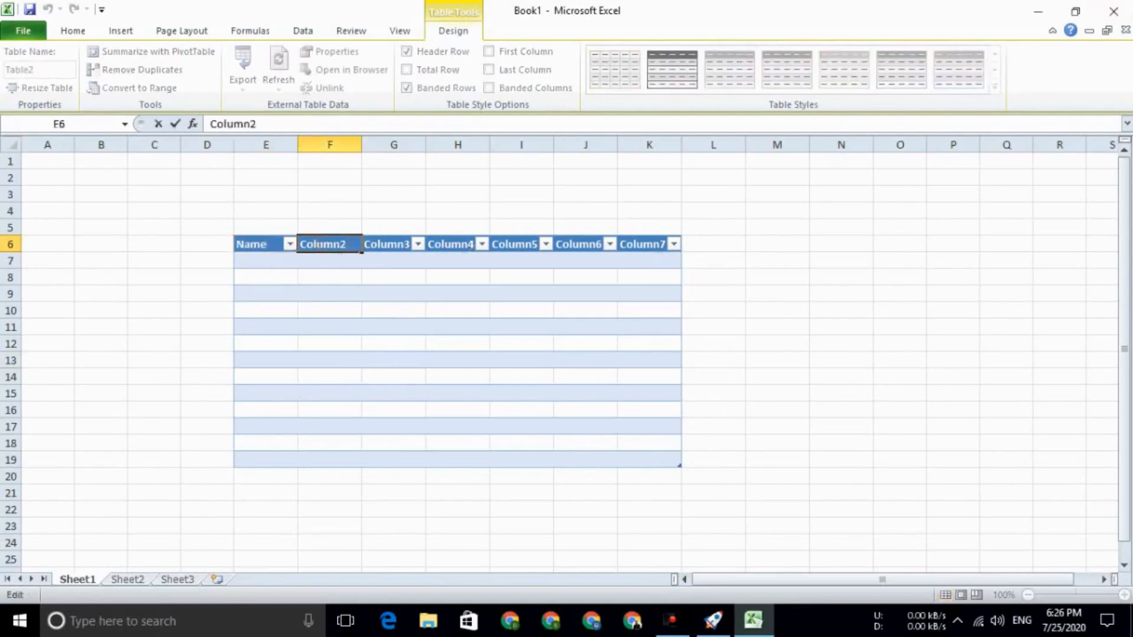
type("A")
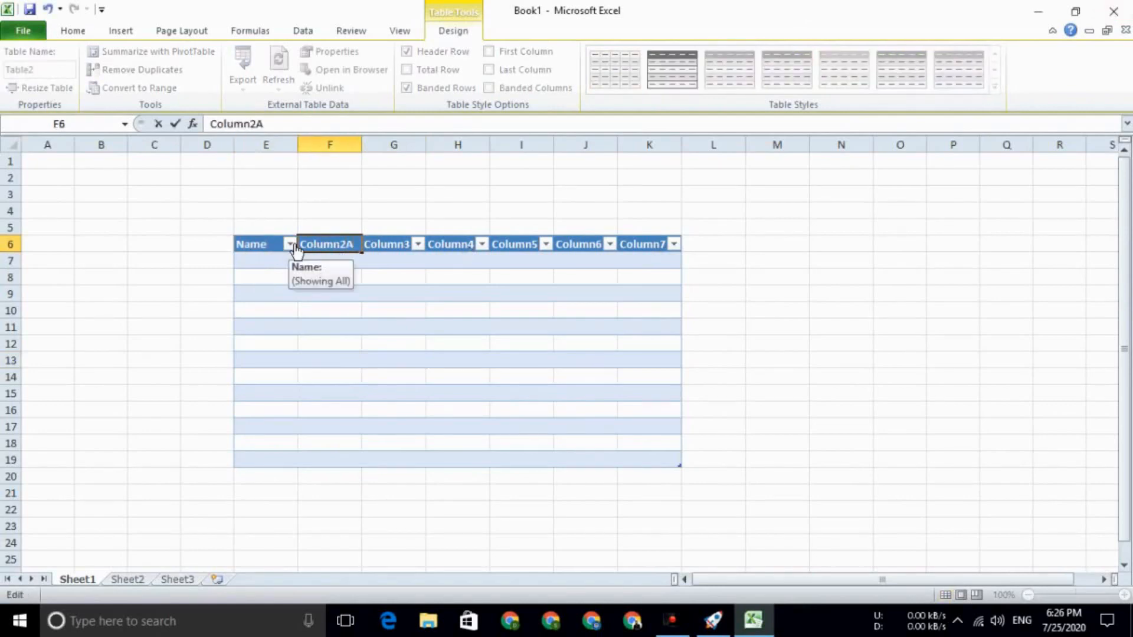
key("BackSpace")
key("BackSpace")
key("BackSpace")
key("BackSpace")
key("BackSpace")
key("BackSpace")
key("BackSpace")
key("BackSpace")
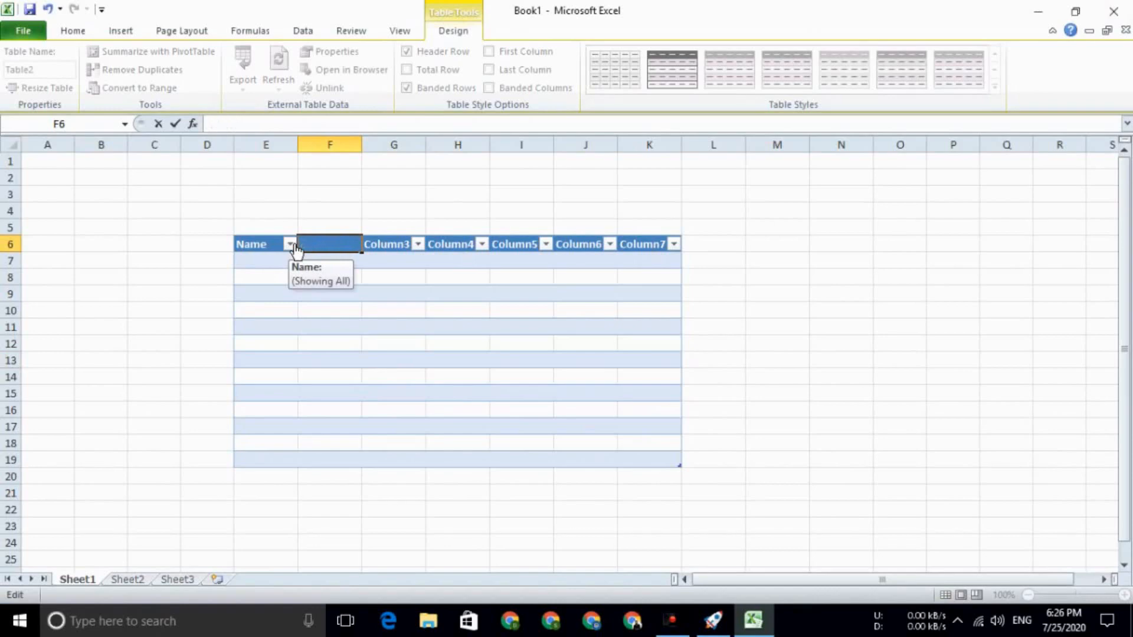
type("Address")
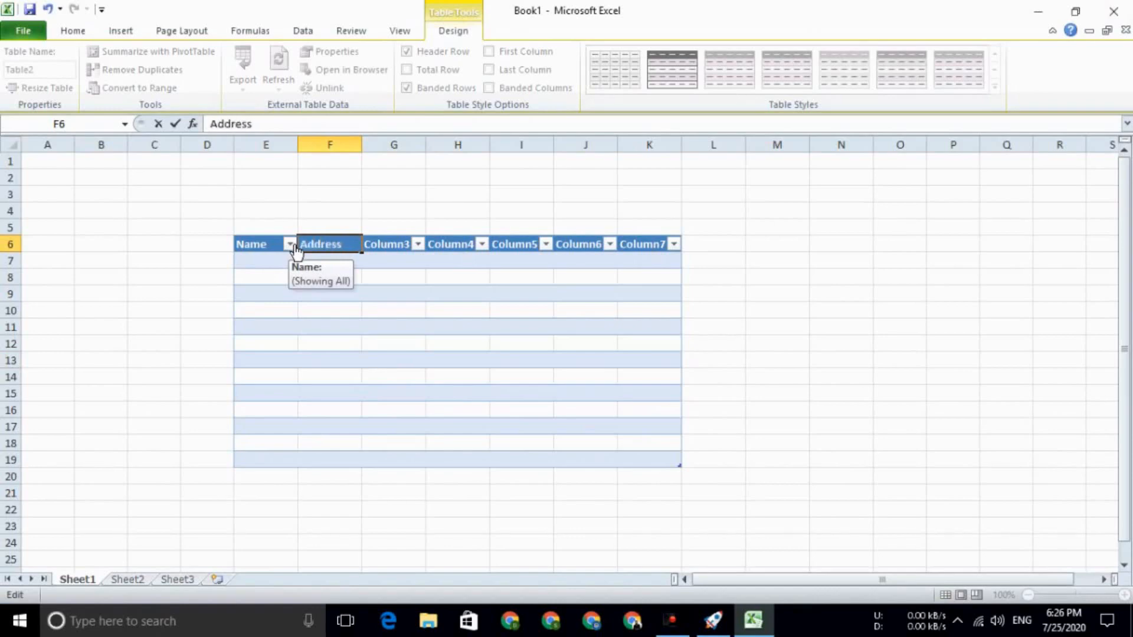
double_click(381, 243)
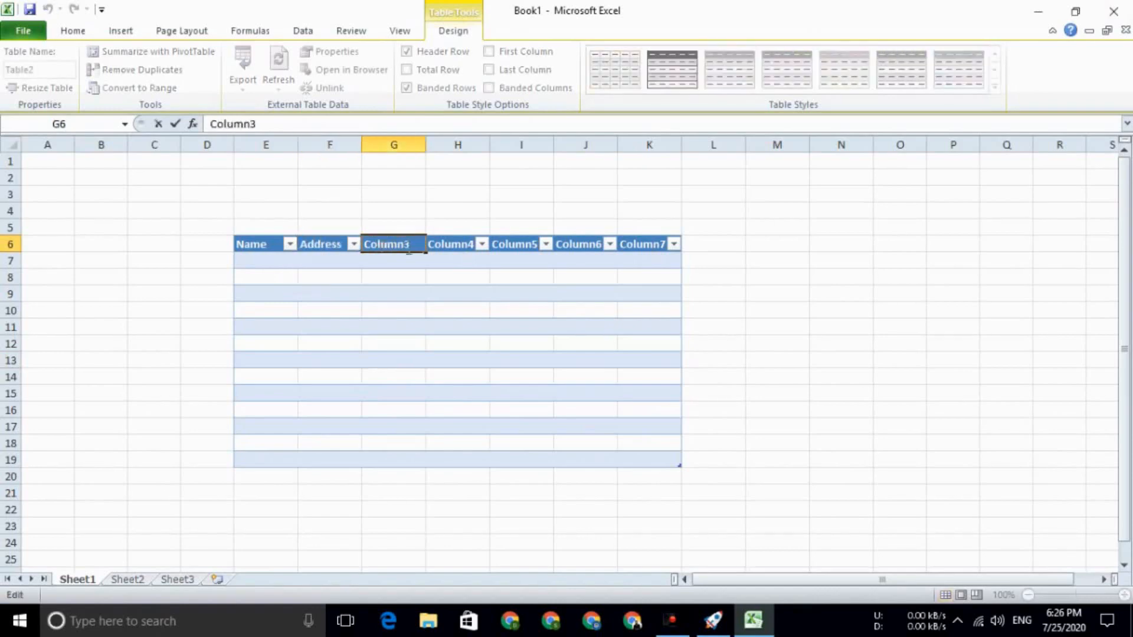
key("BackSpace")
key("BackSpace")
key("BackSpace")
key("BackSpace")
key("BackSpace")
key("BackSpace")
key("BackSpace")
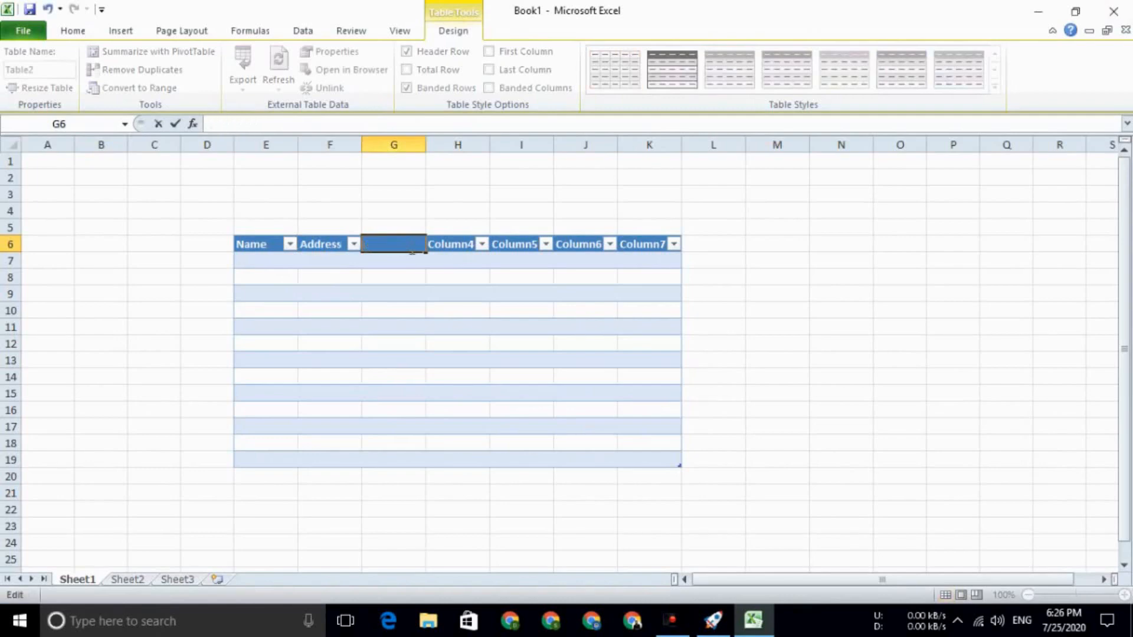
type("Phone")
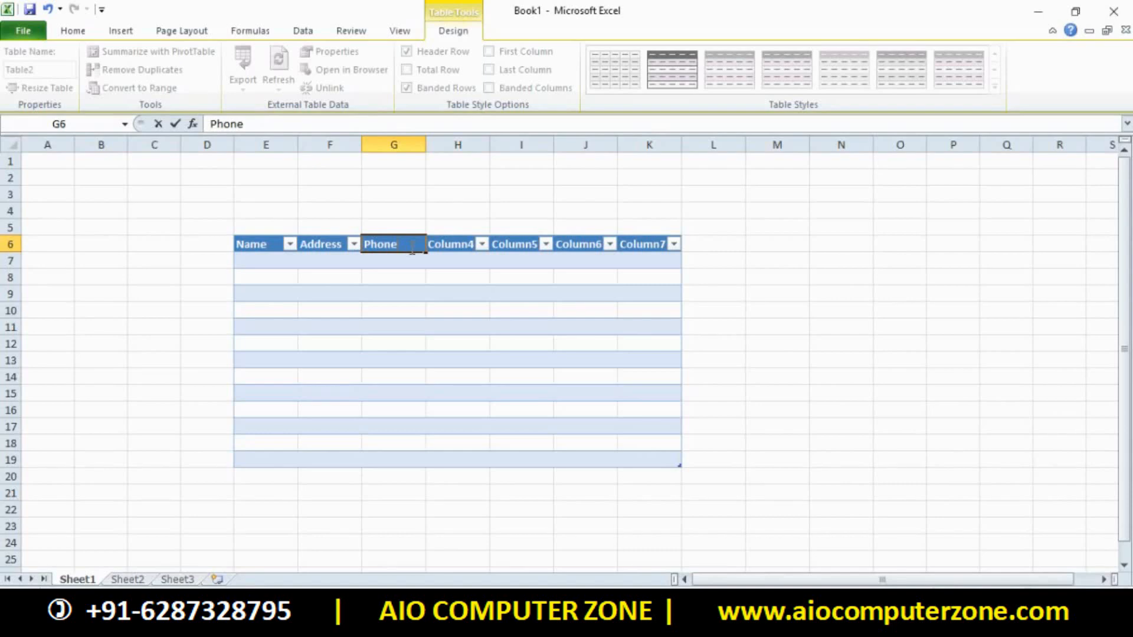
left_click(779, 343)
left_click(587, 327)
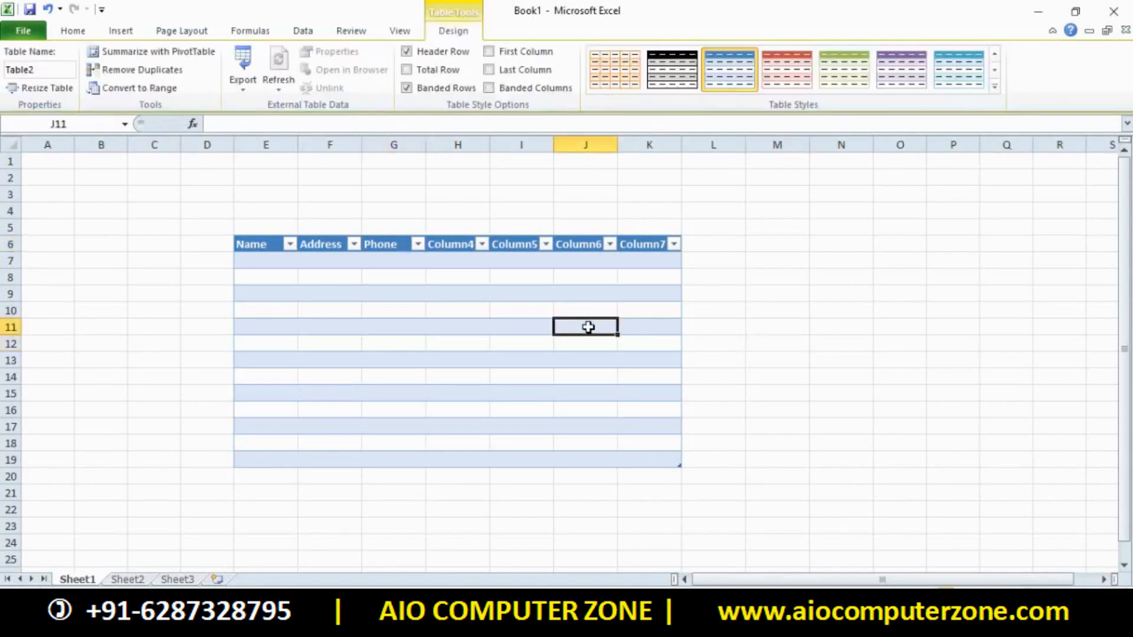
left_click(901, 343)
left_click(410, 325)
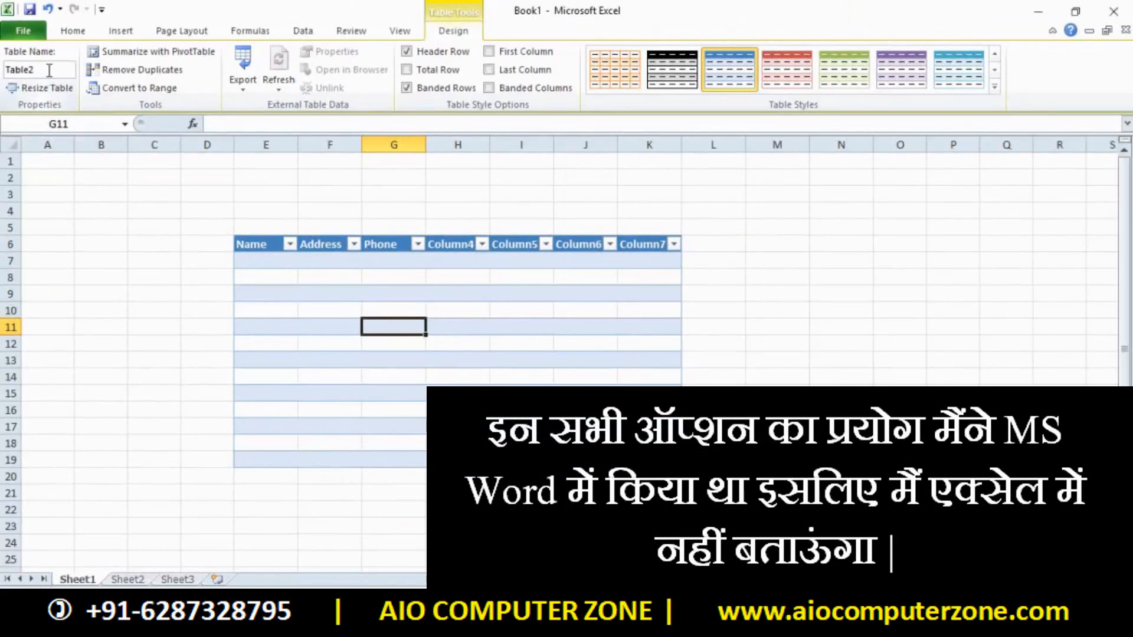
left_click(49, 70)
left_click(40, 90)
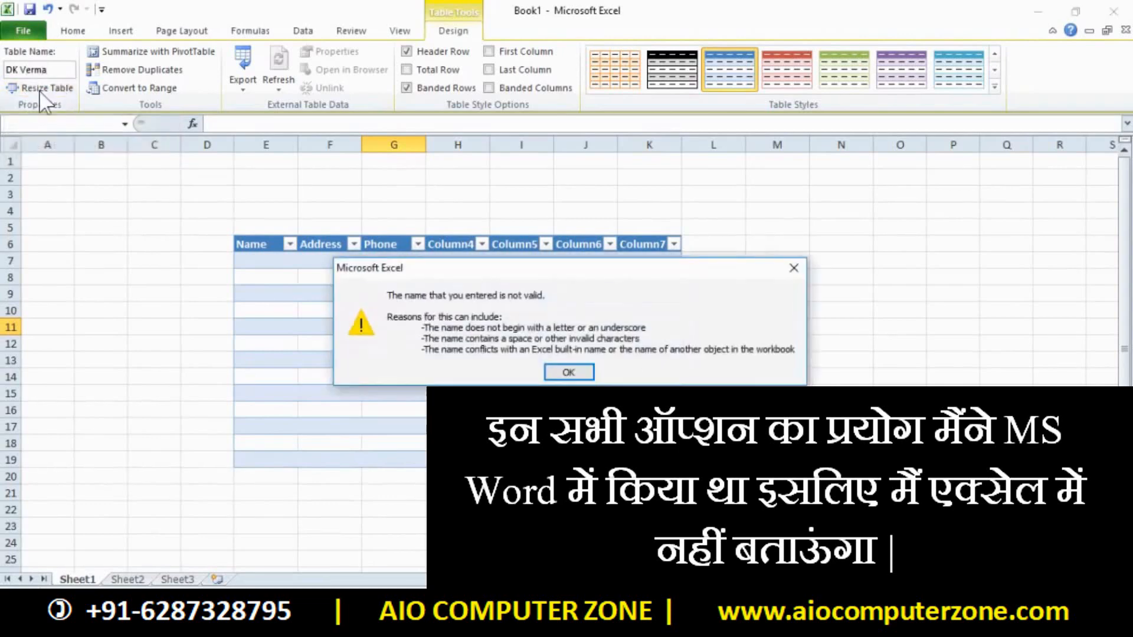
left_click(566, 372)
left_click(503, 340)
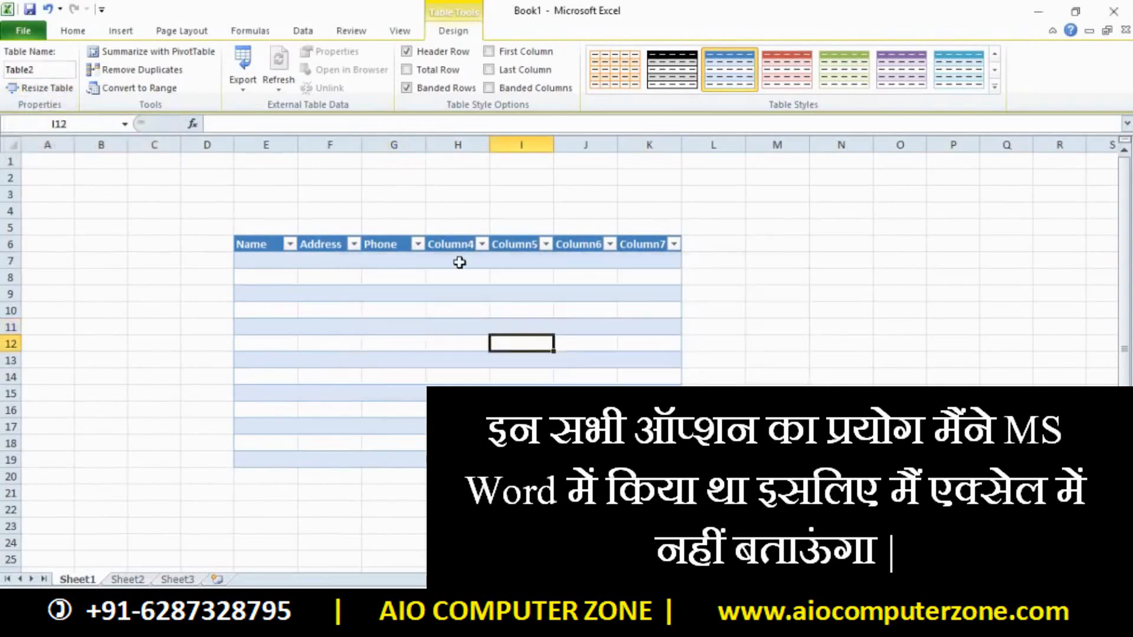
left_click(459, 230)
left_click(507, 244)
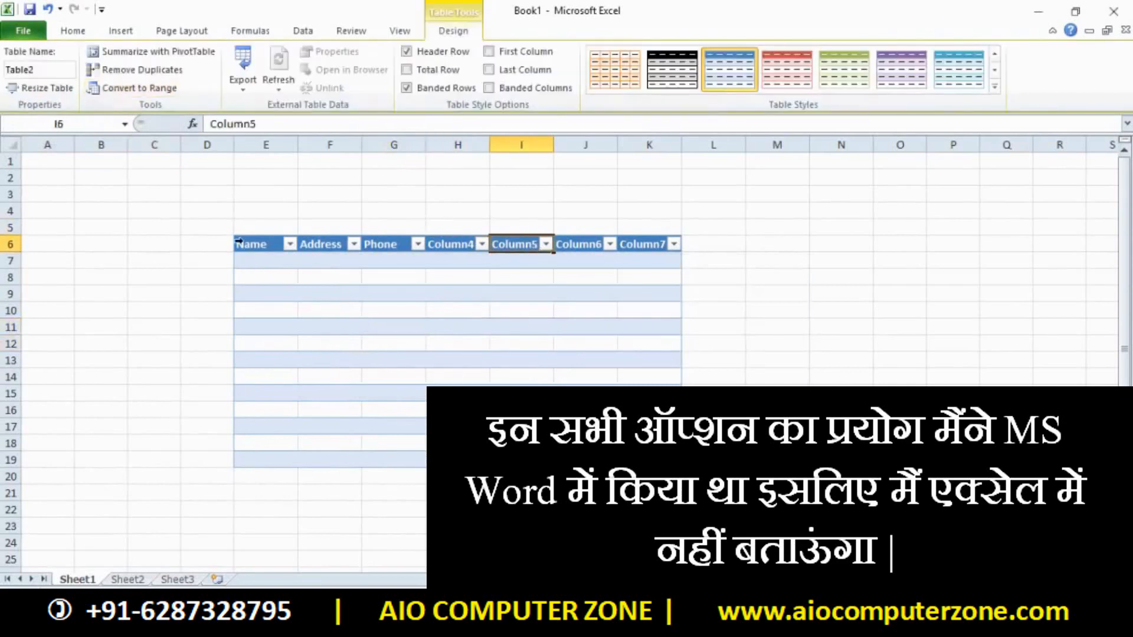
left_click_drag(239, 243, 649, 461)
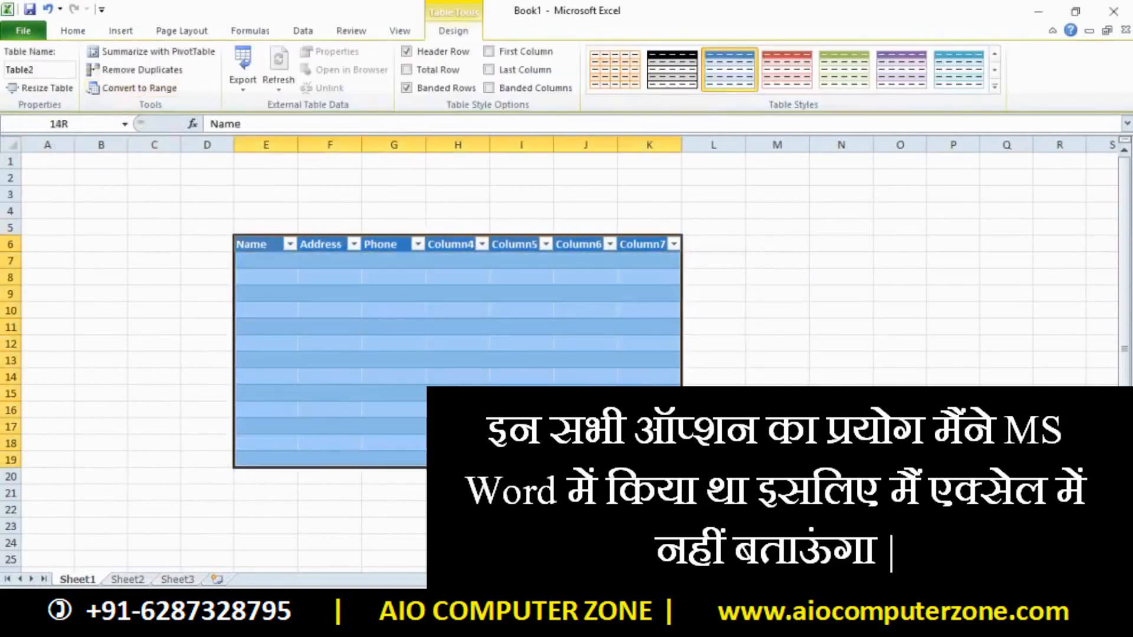
left_click(58, 96)
left_click(576, 274)
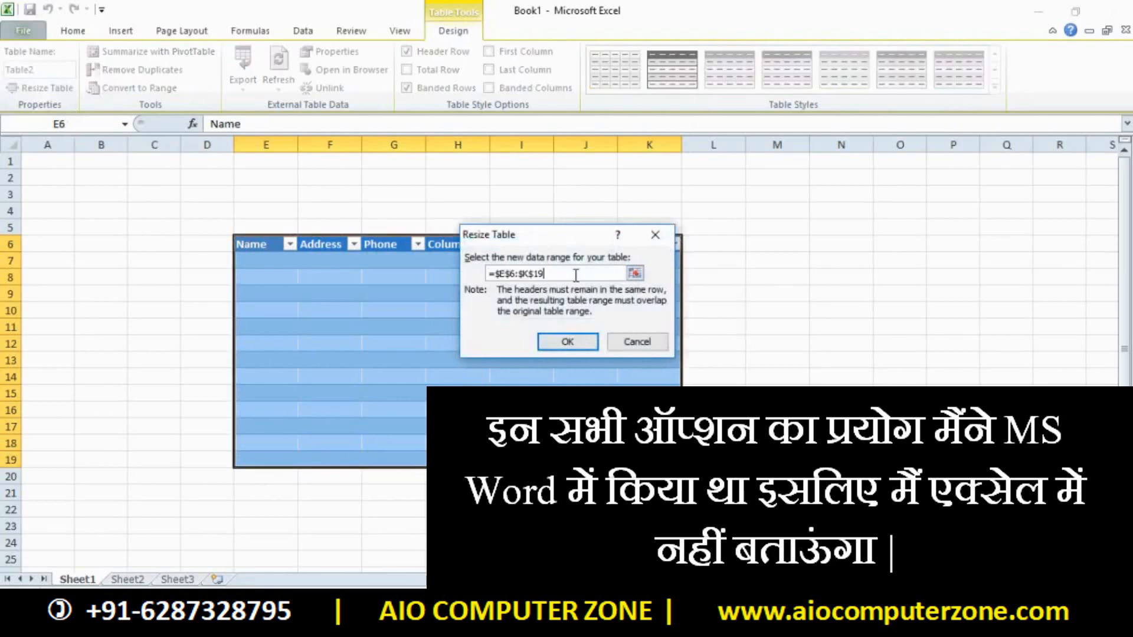
key("BackSpace")
type("2")
left_click(567, 342)
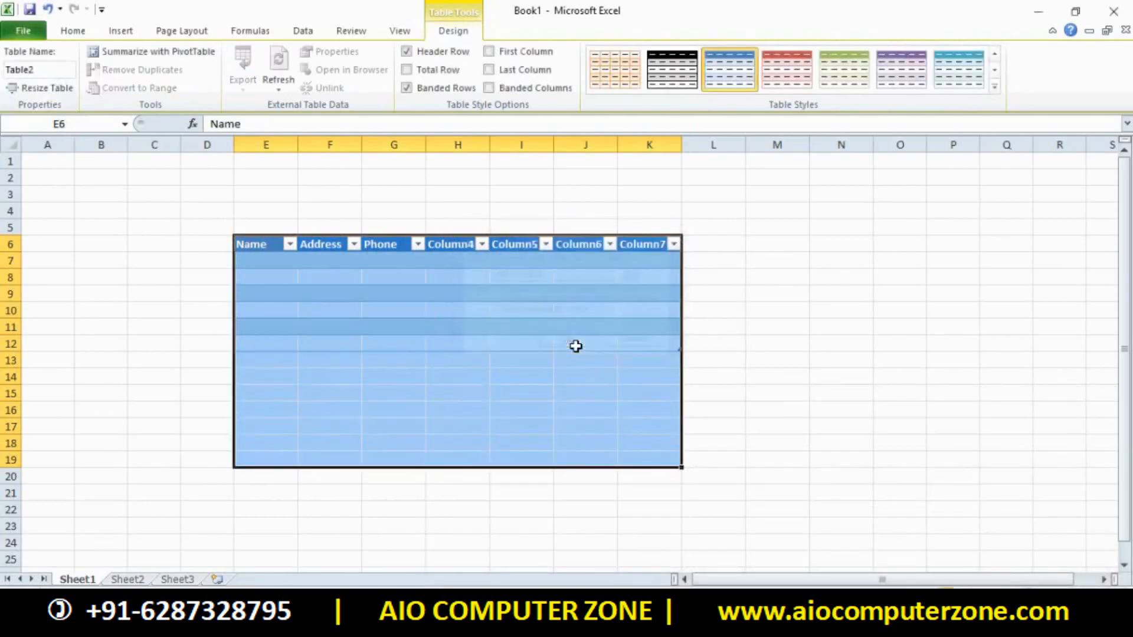
left_click(719, 383)
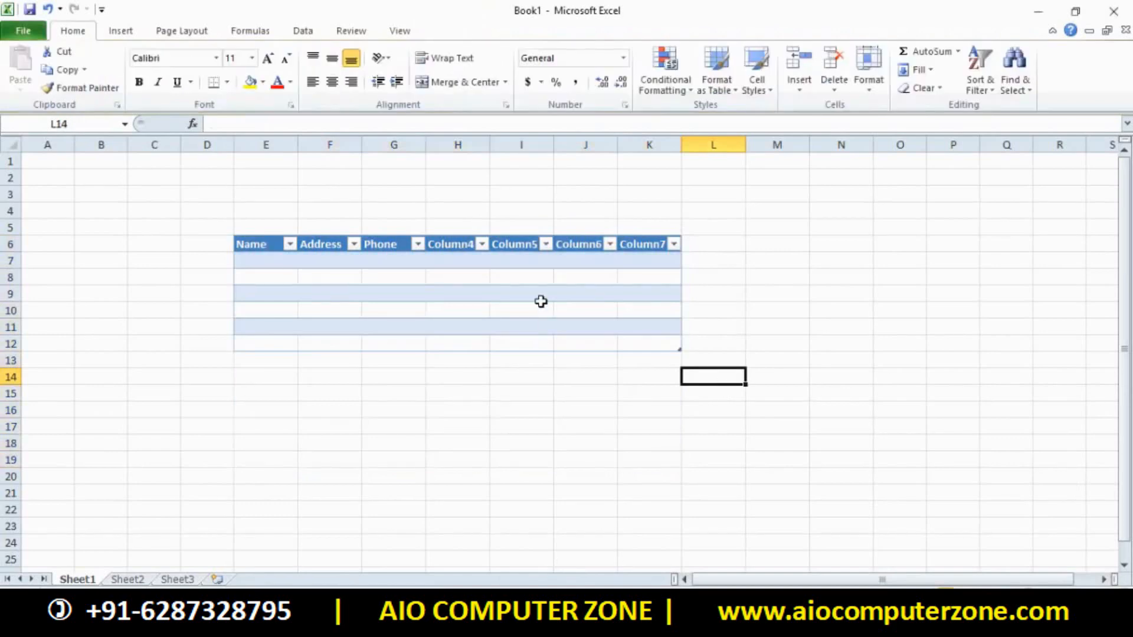
key("ctrl+z")
left_click(841, 400)
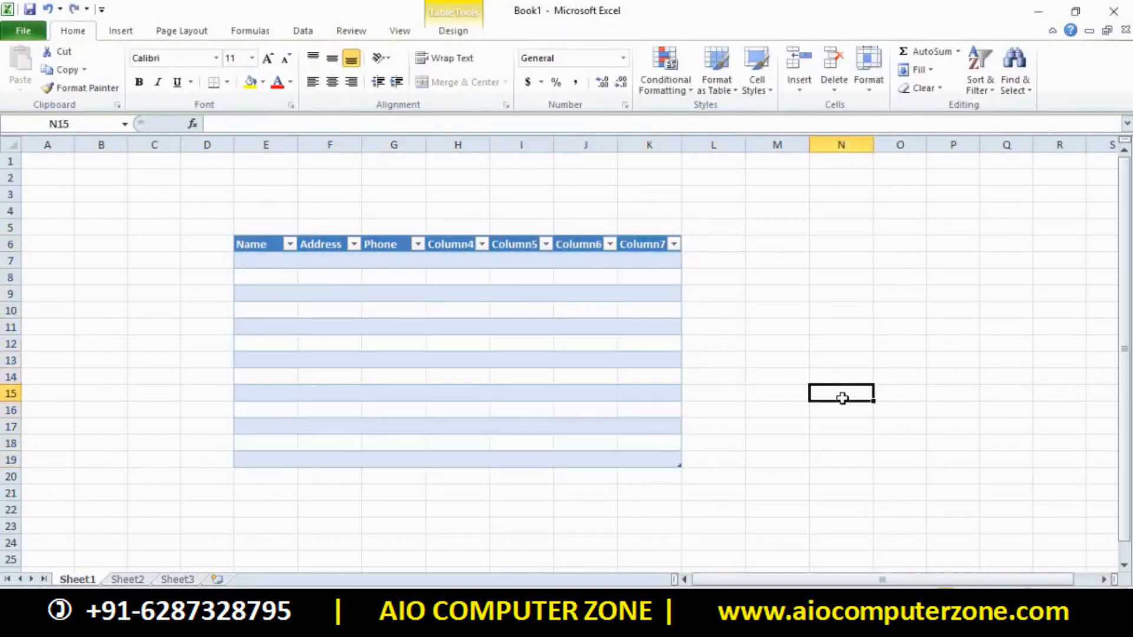
left_click(594, 390)
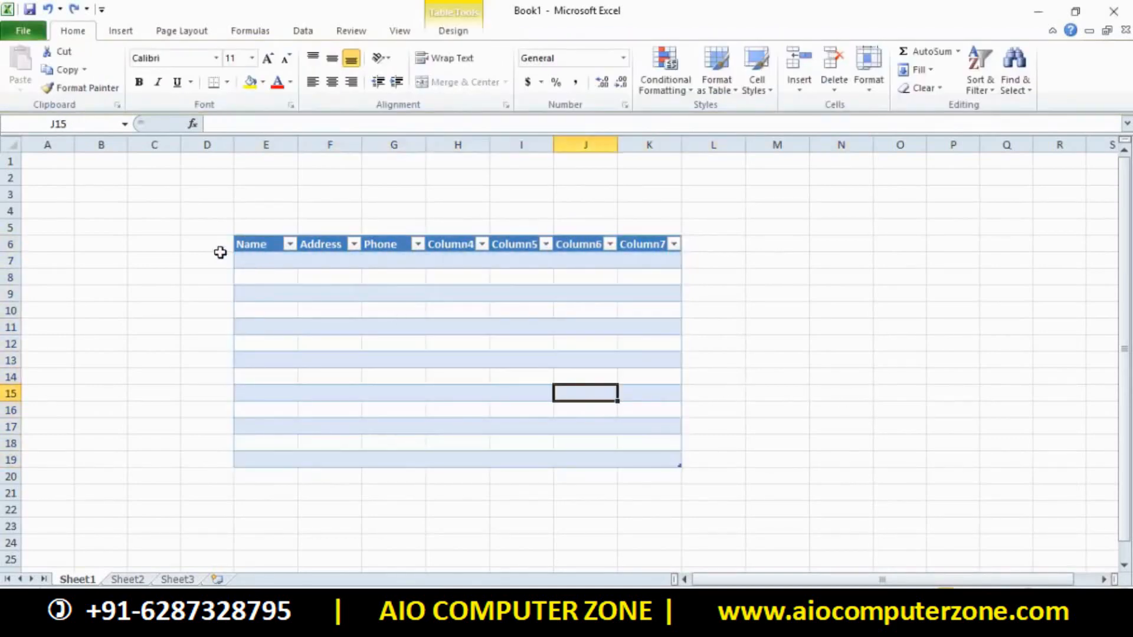
left_click_drag(223, 225, 702, 255)
left_click_drag(255, 211, 250, 266)
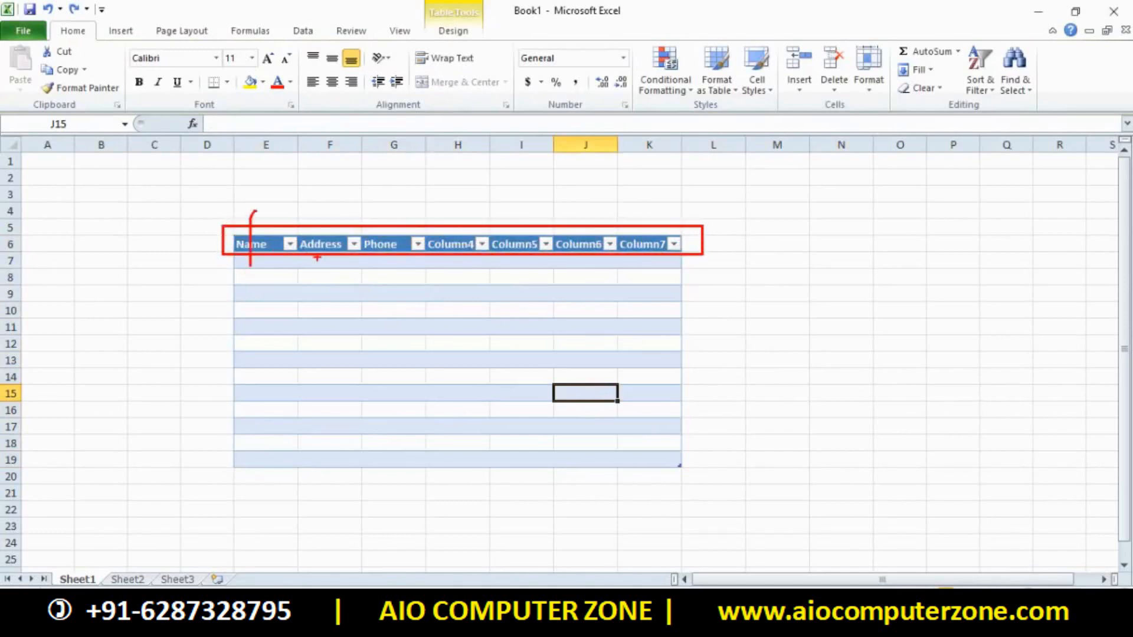
left_click_drag(319, 257, 322, 197)
left_click_drag(402, 253, 388, 195)
left_click_drag(467, 277, 452, 206)
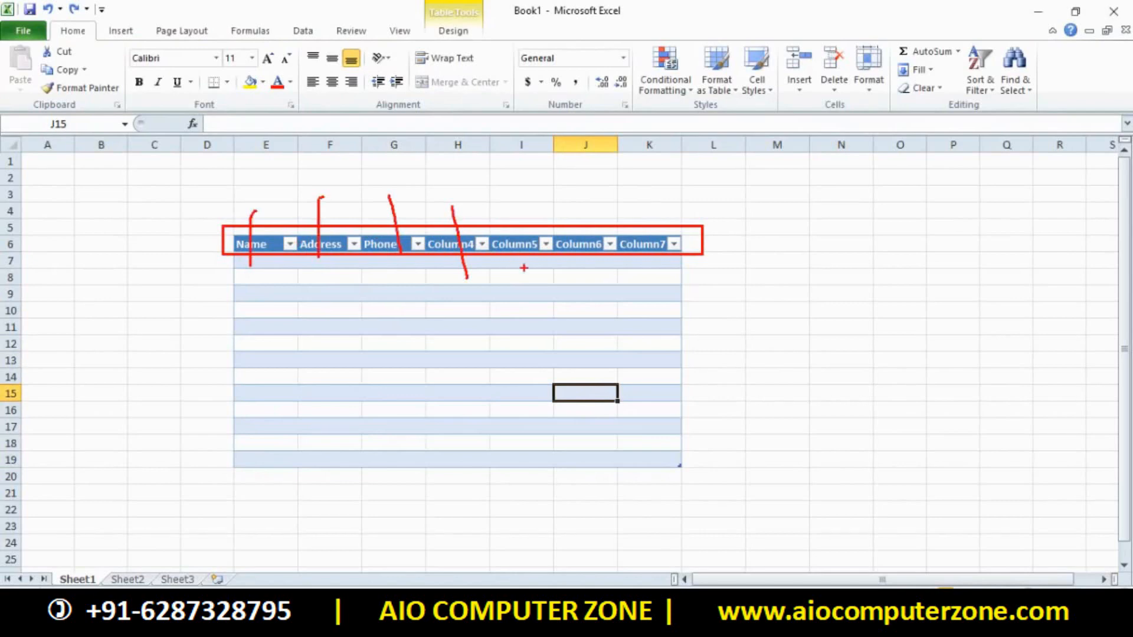
left_click_drag(519, 248, 506, 217)
left_click_drag(596, 265, 577, 213)
left_click_drag(628, 252, 620, 241)
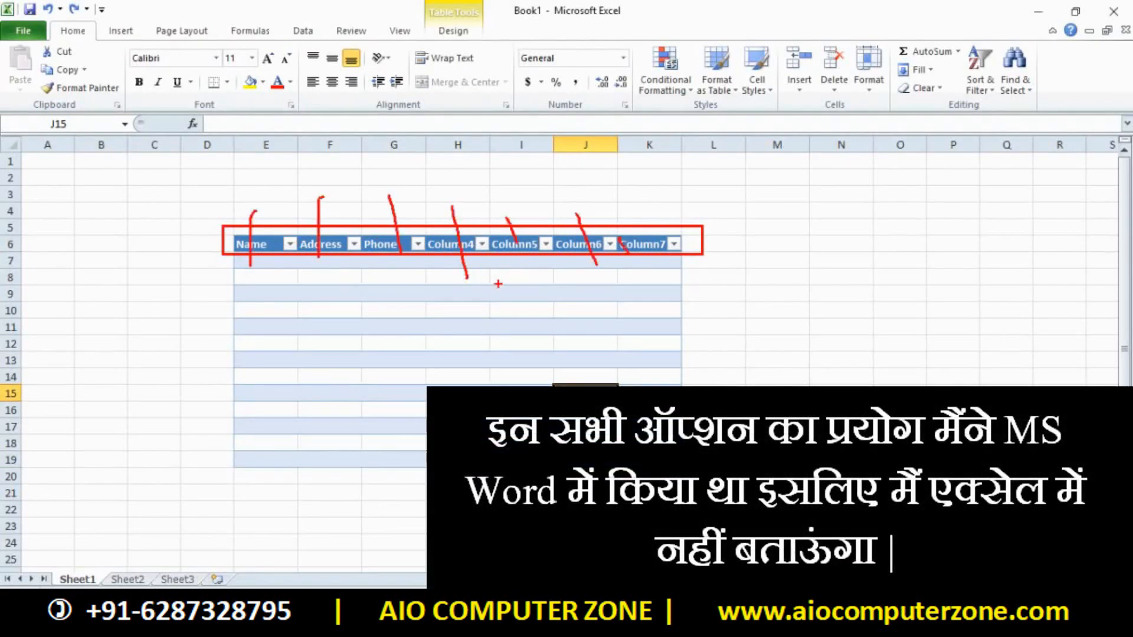
Toggle Table2's header row off and back on from Table Tools Design
key("Escape")
left_click(370, 277)
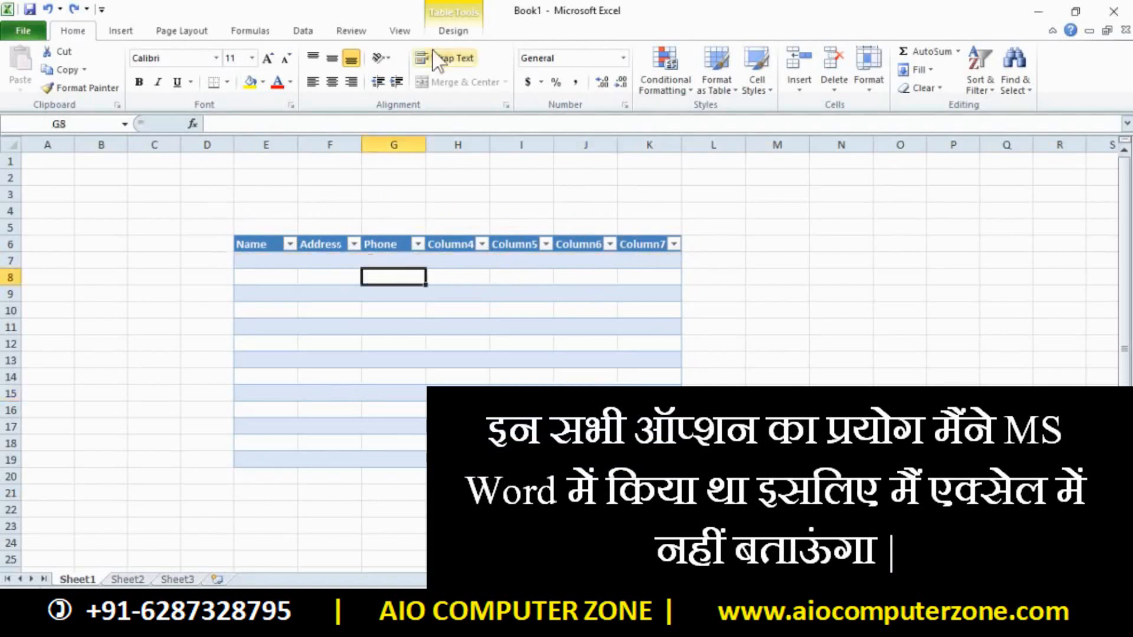
left_click(453, 31)
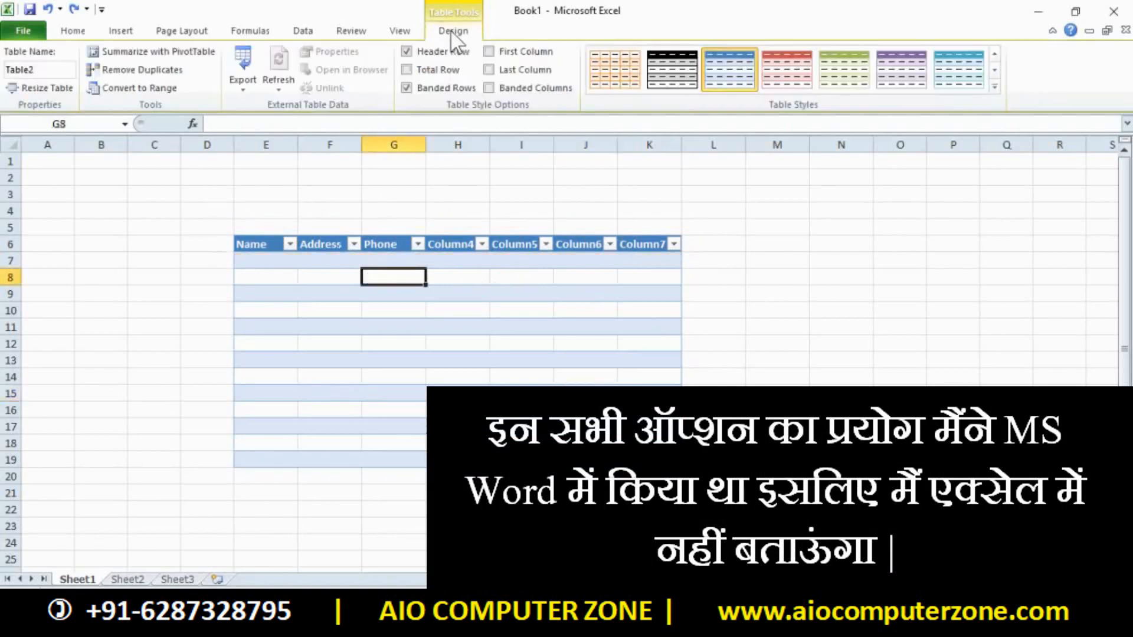
left_click(407, 52)
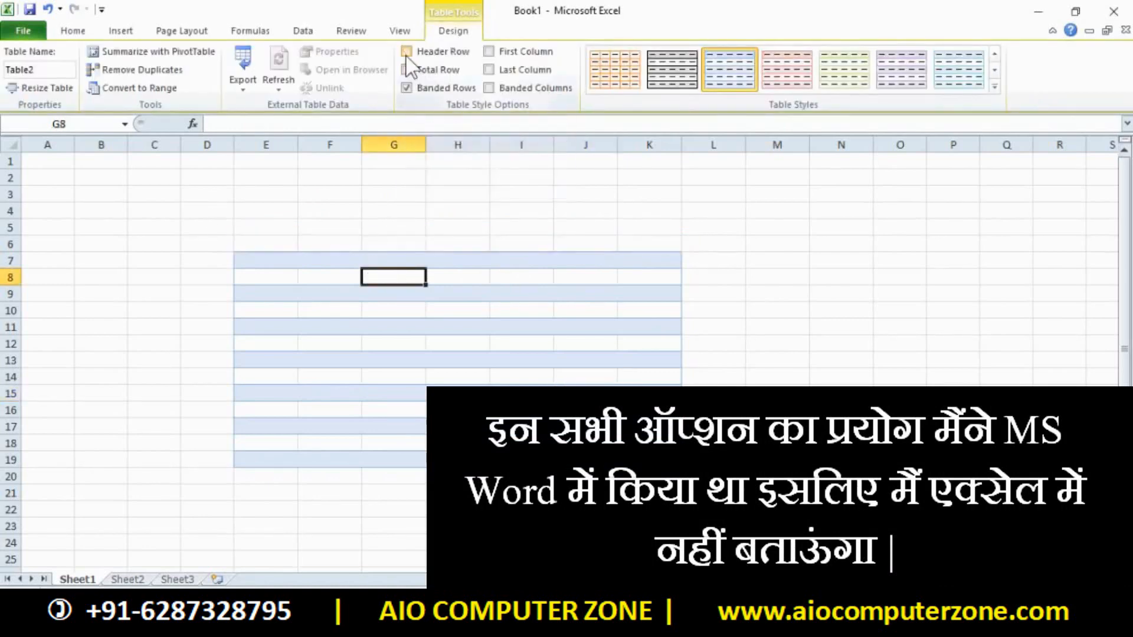
left_click(407, 52)
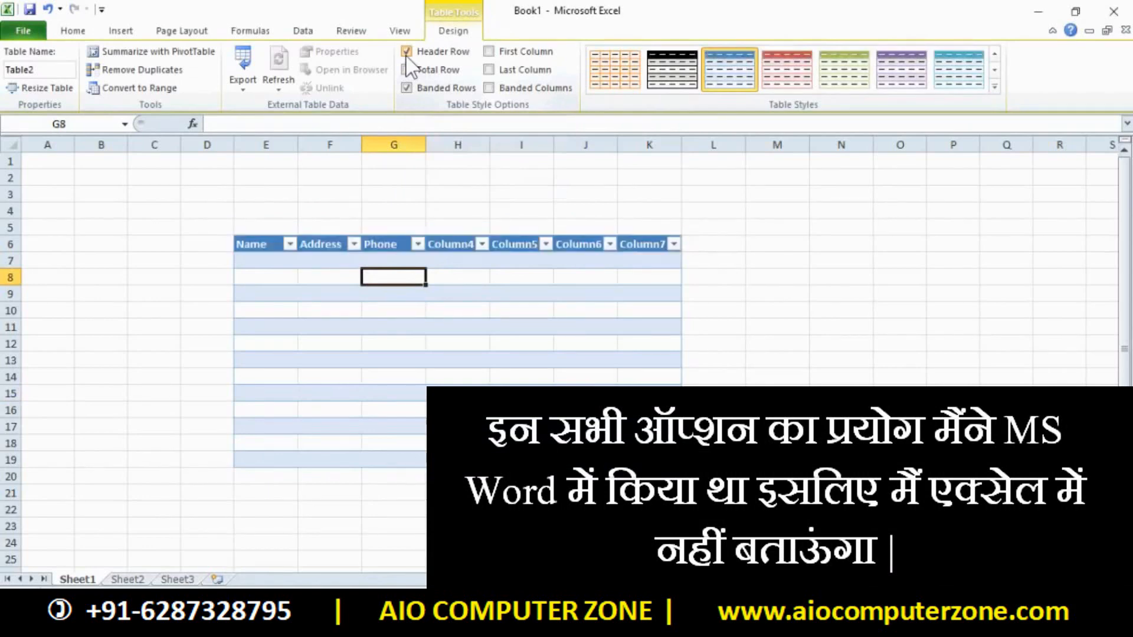
left_click(407, 53)
left_click(406, 53)
left_click(407, 53)
left_click(407, 53)
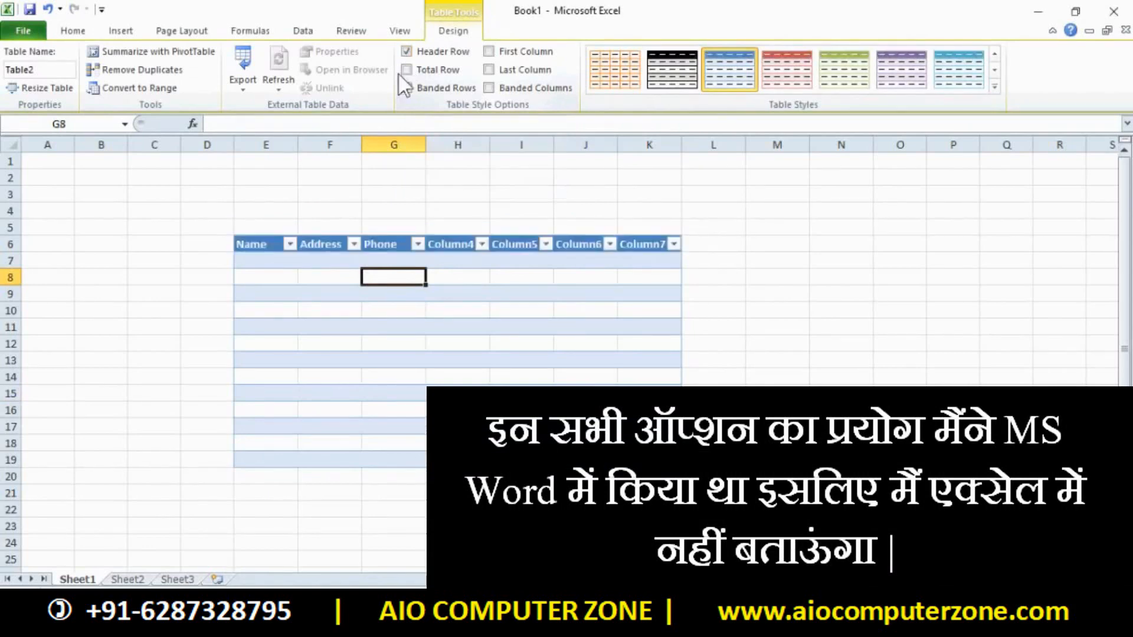
Add a Total row, emphasise the last column and switch to banded columns
left_click(433, 72)
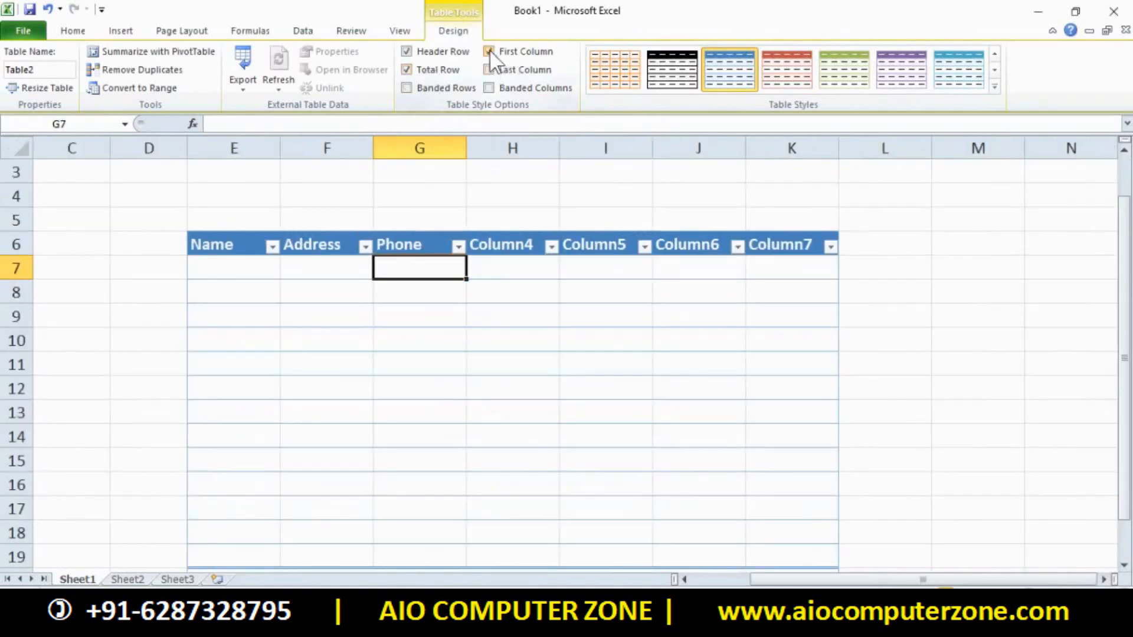
left_click(490, 69)
left_click(489, 88)
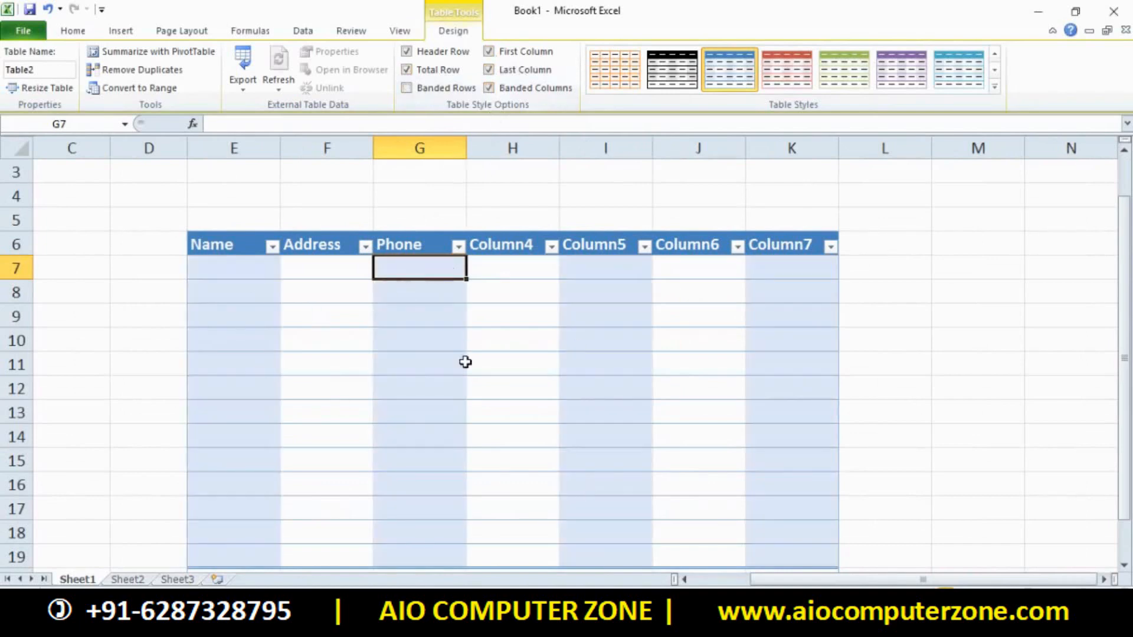
scroll(533, 399, "down", 2)
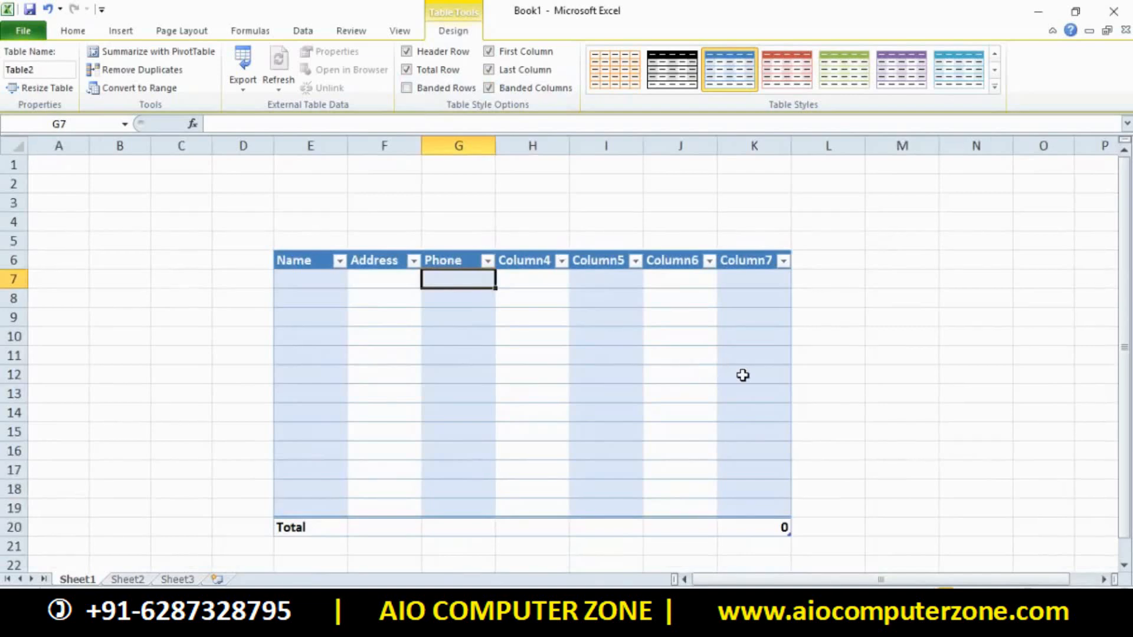
Try red and black medium table styles, then clear the table style entirely
left_click(995, 87)
left_click(719, 381)
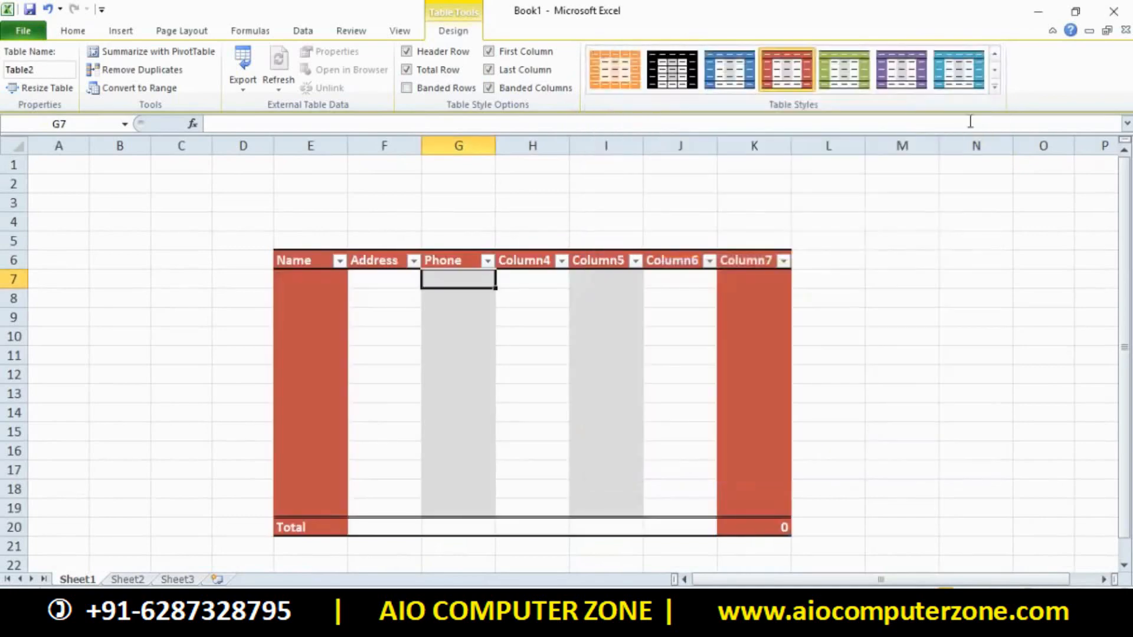
left_click(1000, 91)
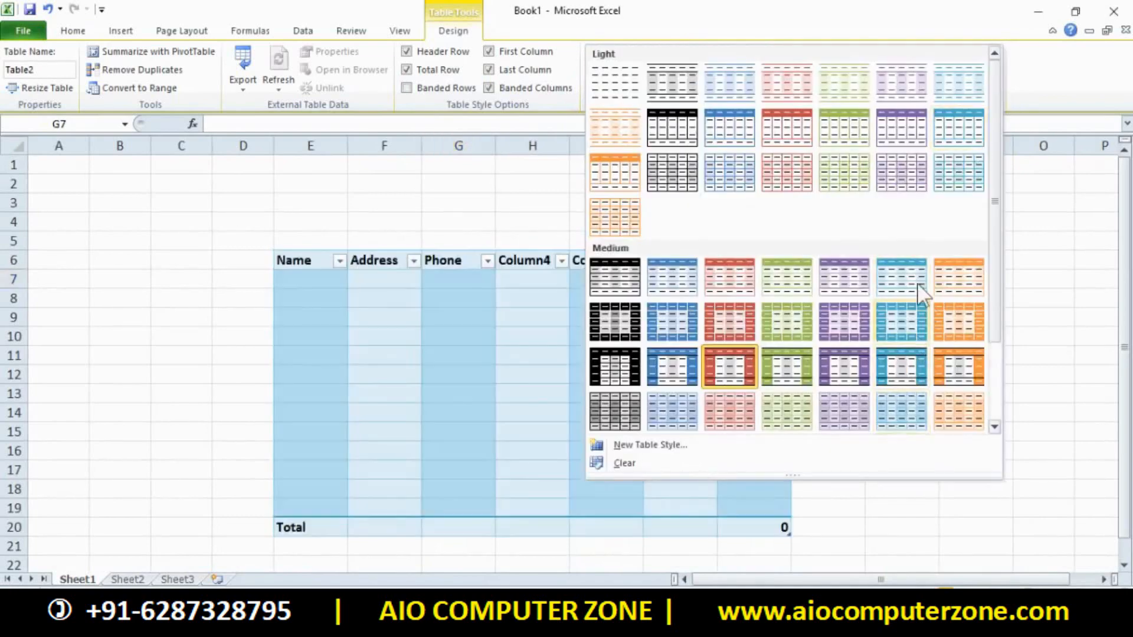
left_click(1006, 159)
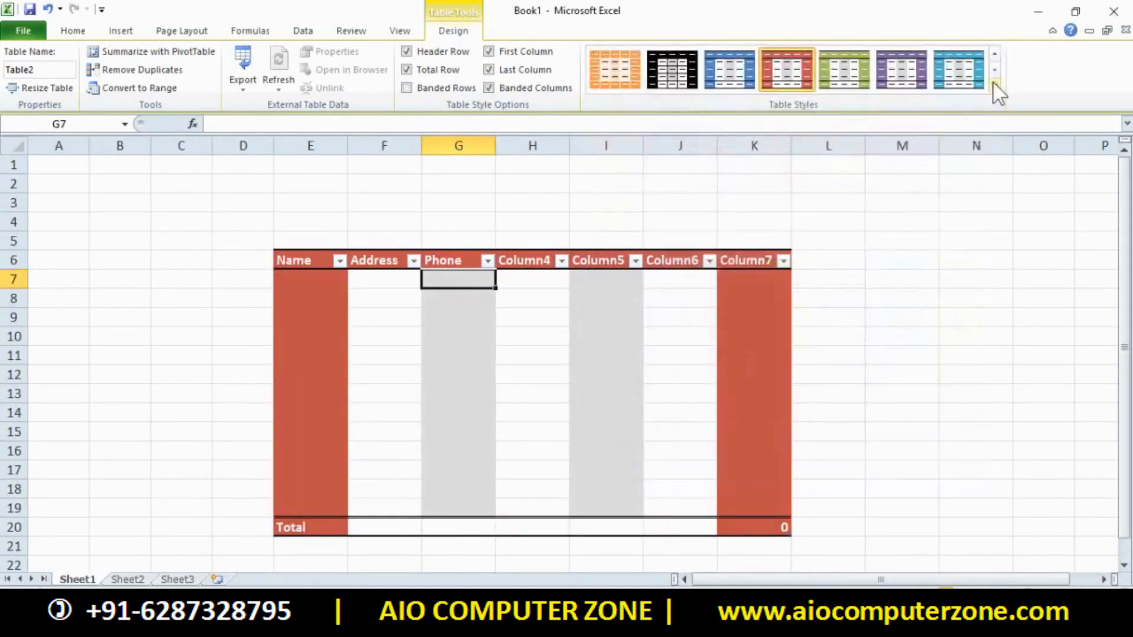
left_click(999, 93)
left_click(614, 375)
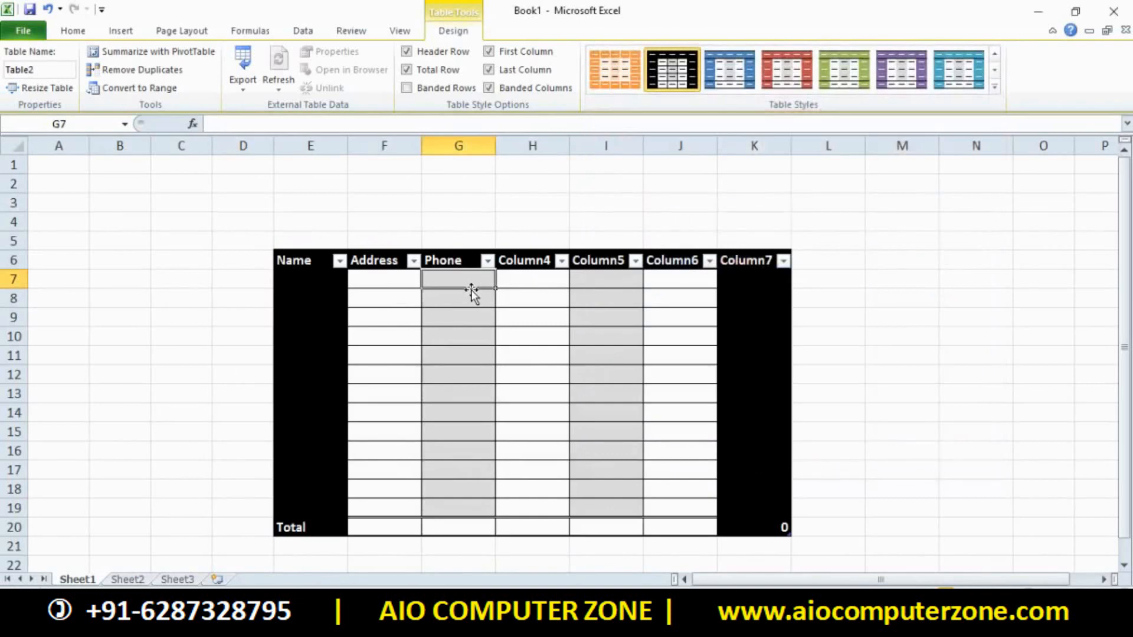
left_click(995, 87)
left_click(626, 463)
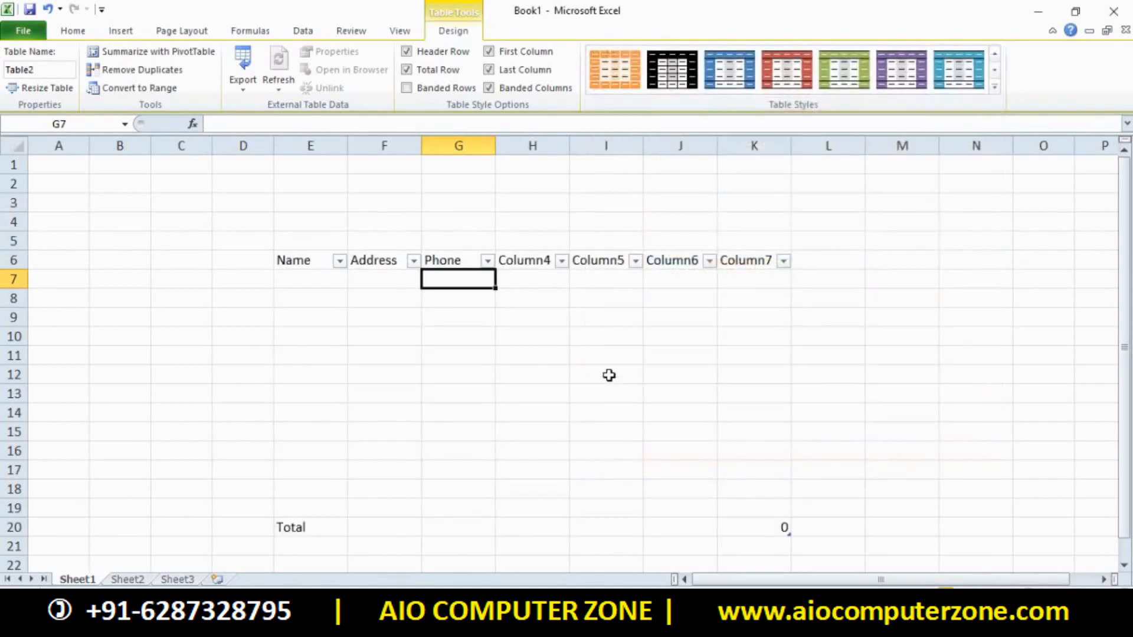
Apply a green medium table style to the table, then clear the style again
left_click_drag(271, 230, 791, 517)
left_click(875, 477)
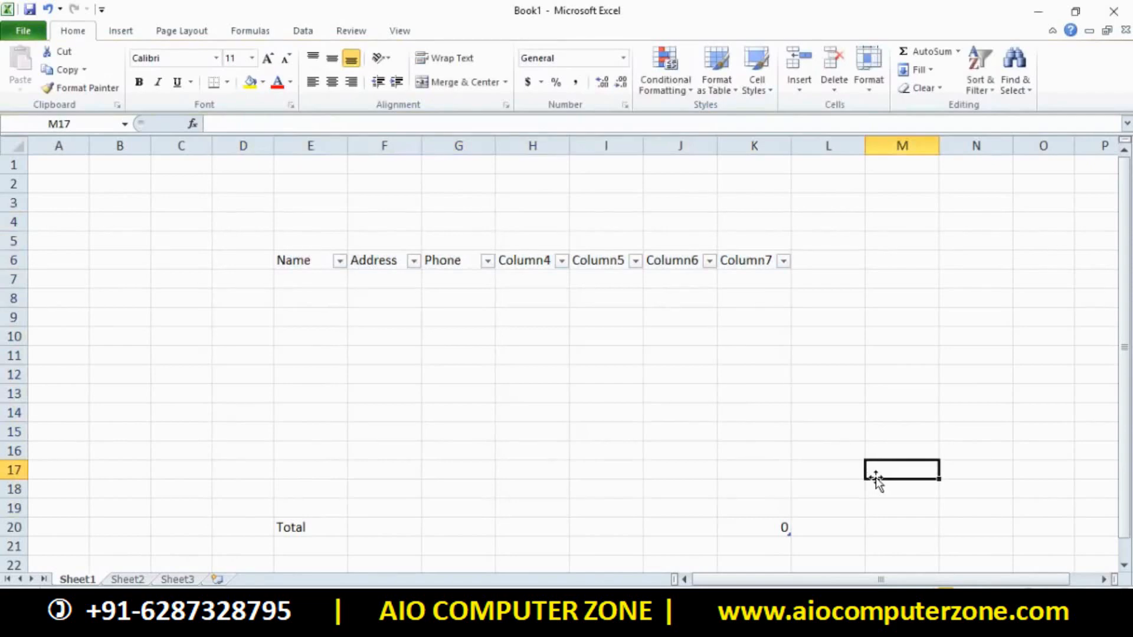
left_click_drag(76, 227, 822, 539)
left_click(821, 516)
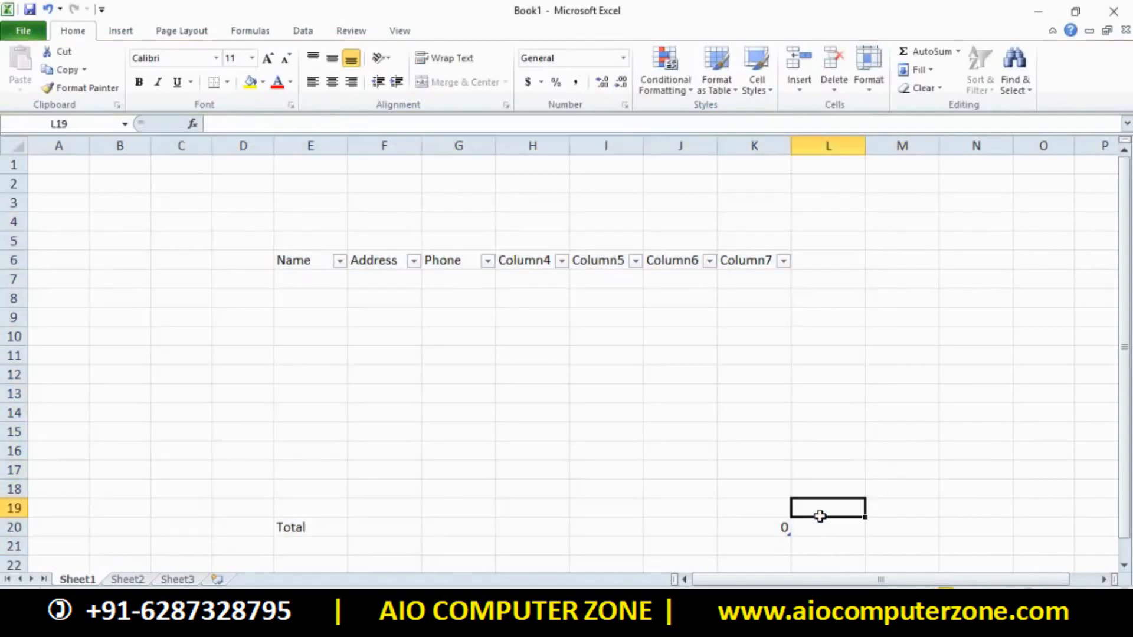
left_click(675, 411)
left_click(456, 33)
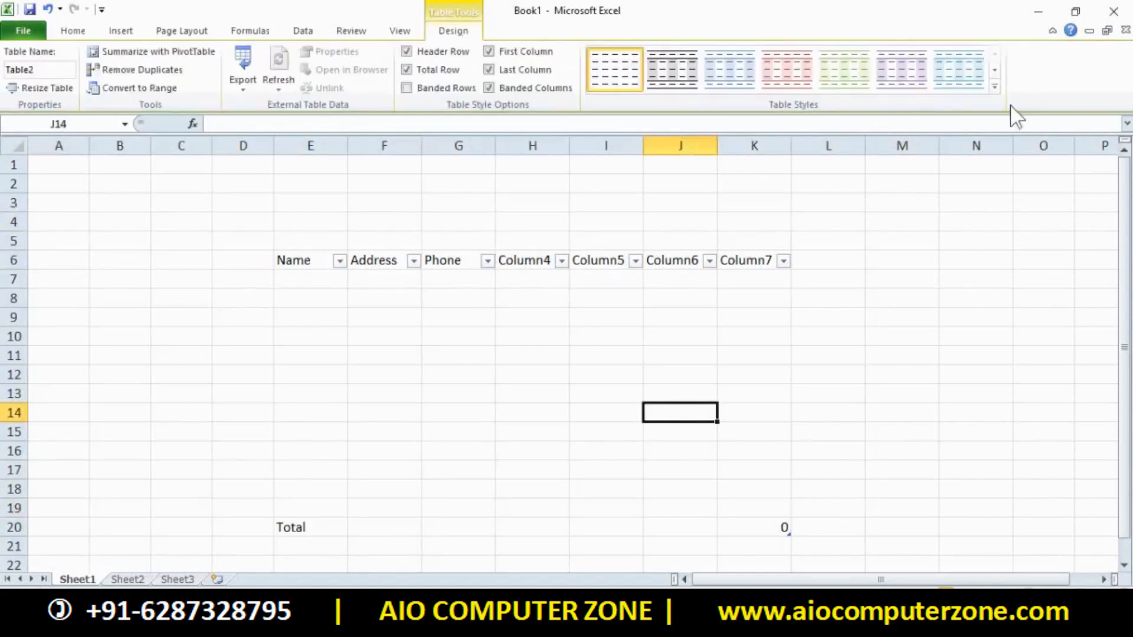
left_click(996, 87)
left_click(764, 284)
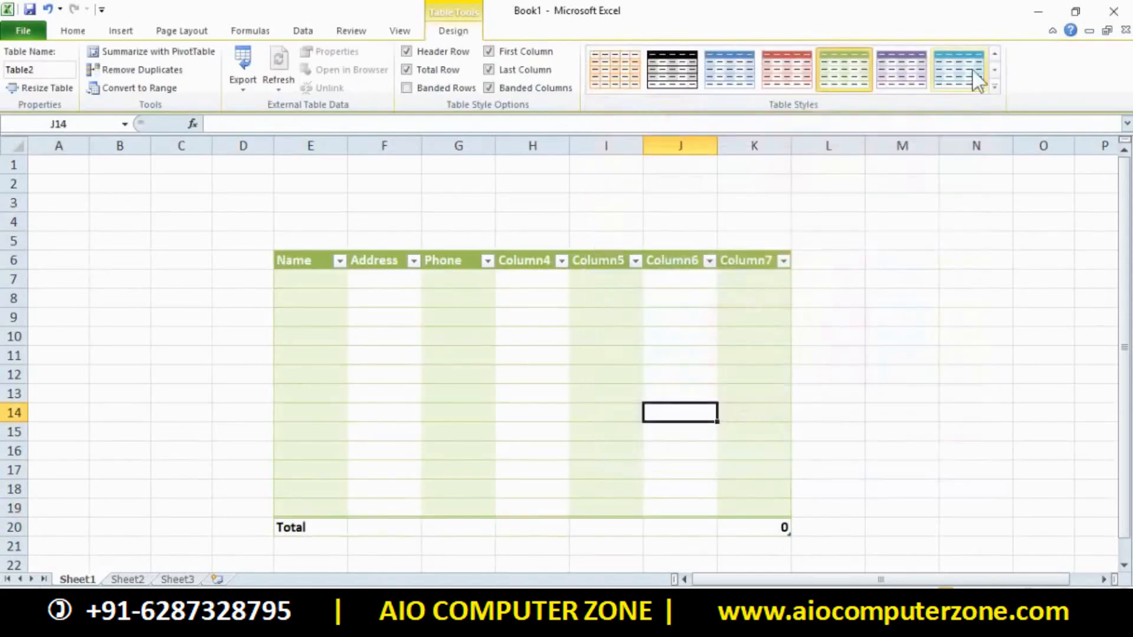
left_click(995, 87)
left_click(622, 462)
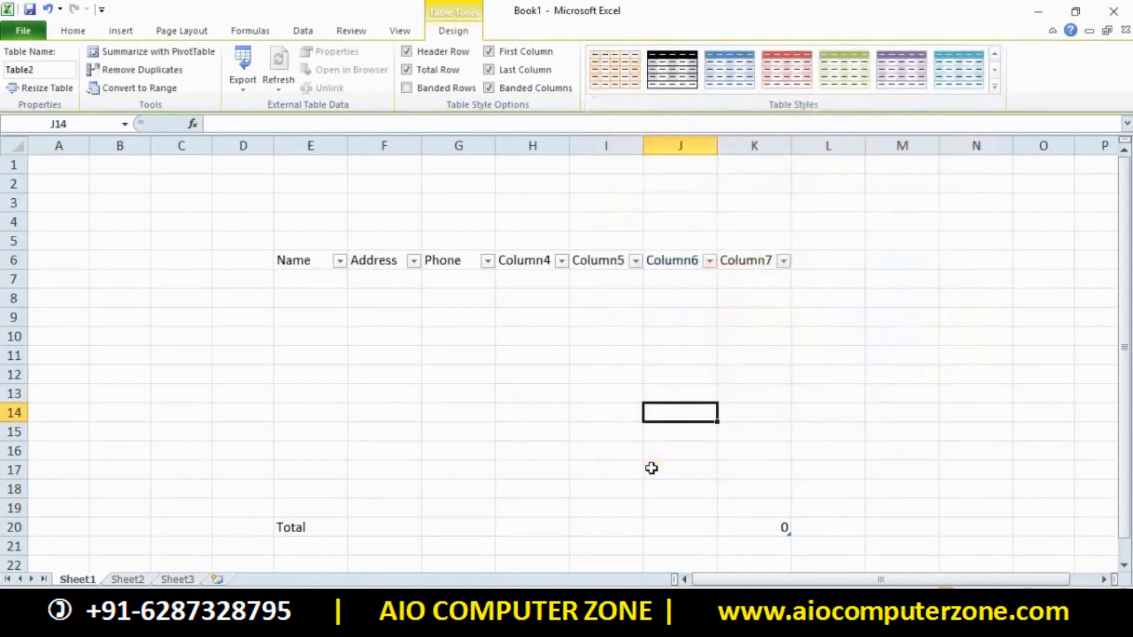
Select C1:L21 over the table and delete everything in it
left_click_drag(194, 166, 848, 546)
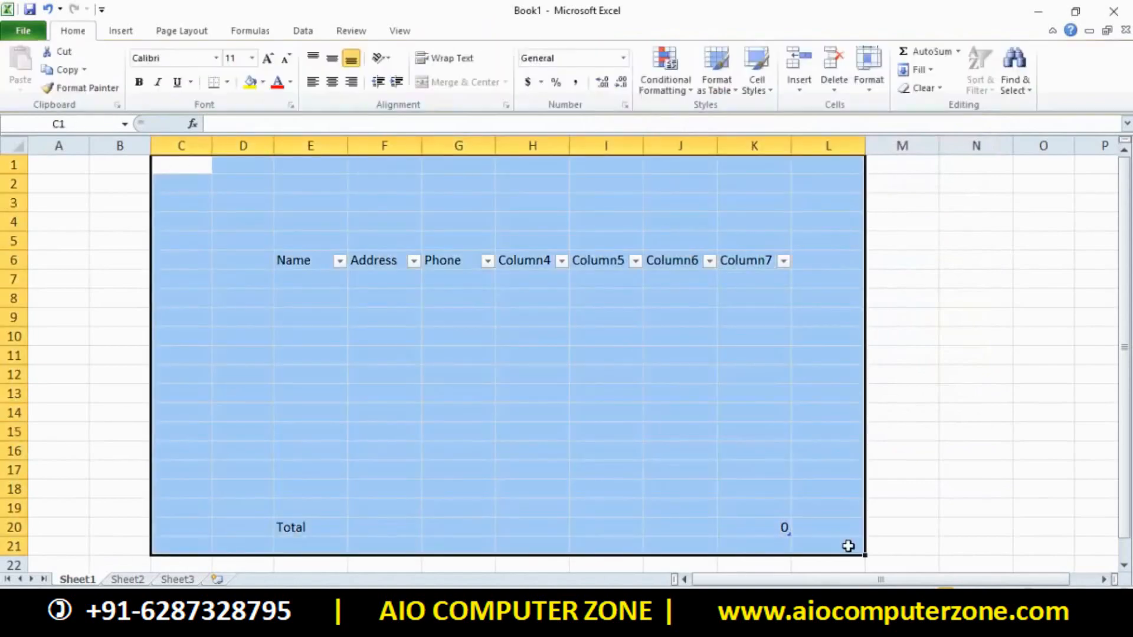
key("Delete")
left_click(946, 413)
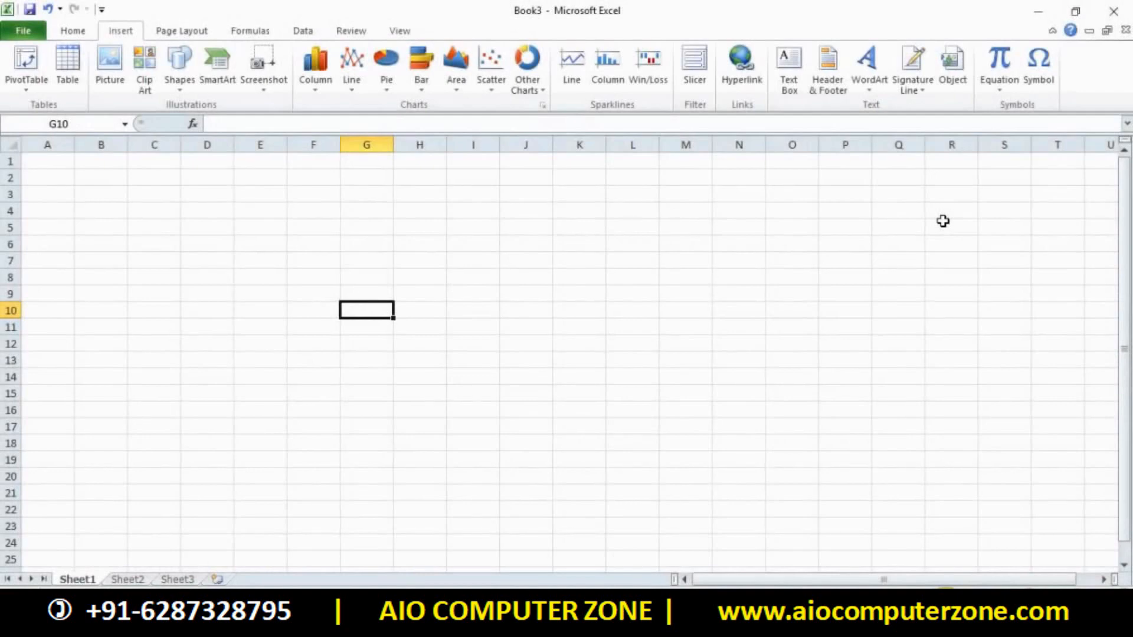
Insert the crane photo from the Downloads folder into the Book3 sheet
left_click(124, 64)
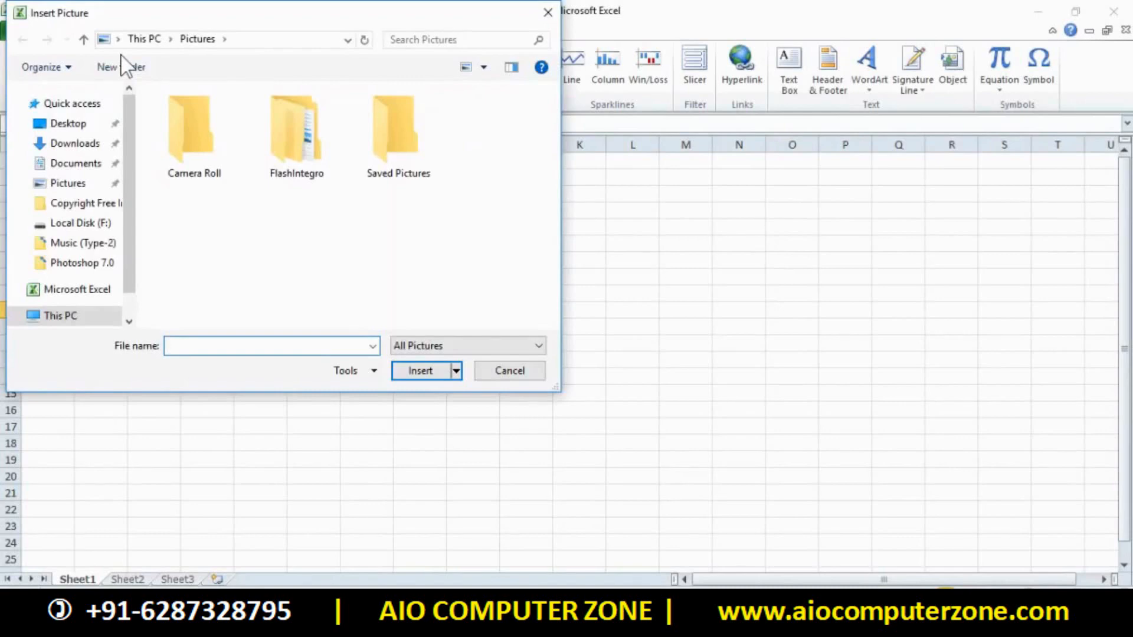
left_click(83, 147)
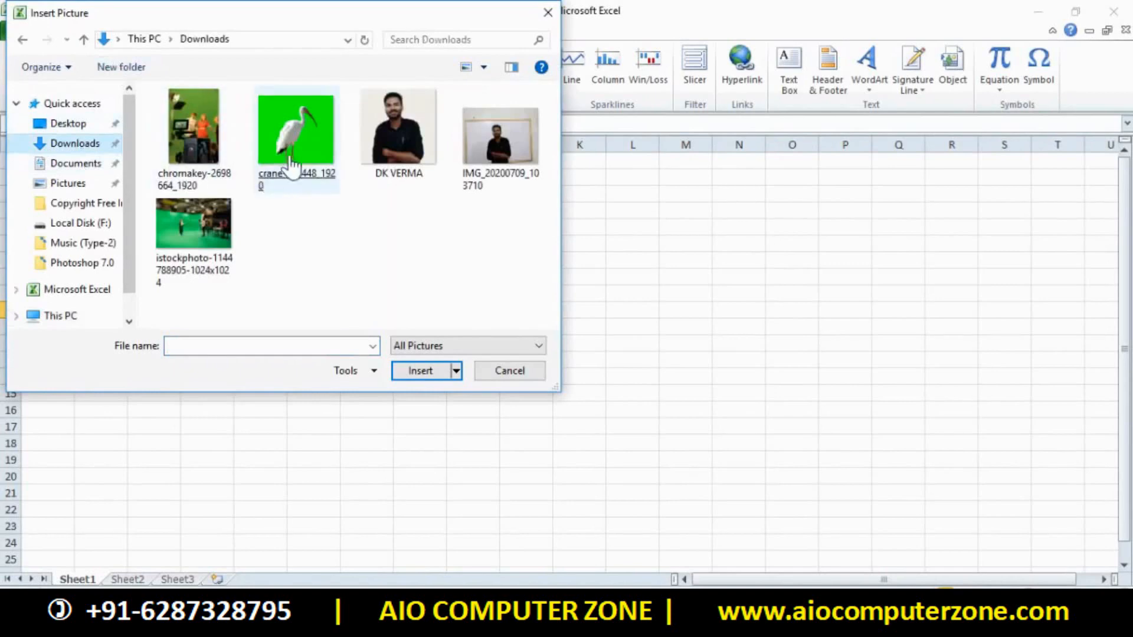
double_click(292, 153)
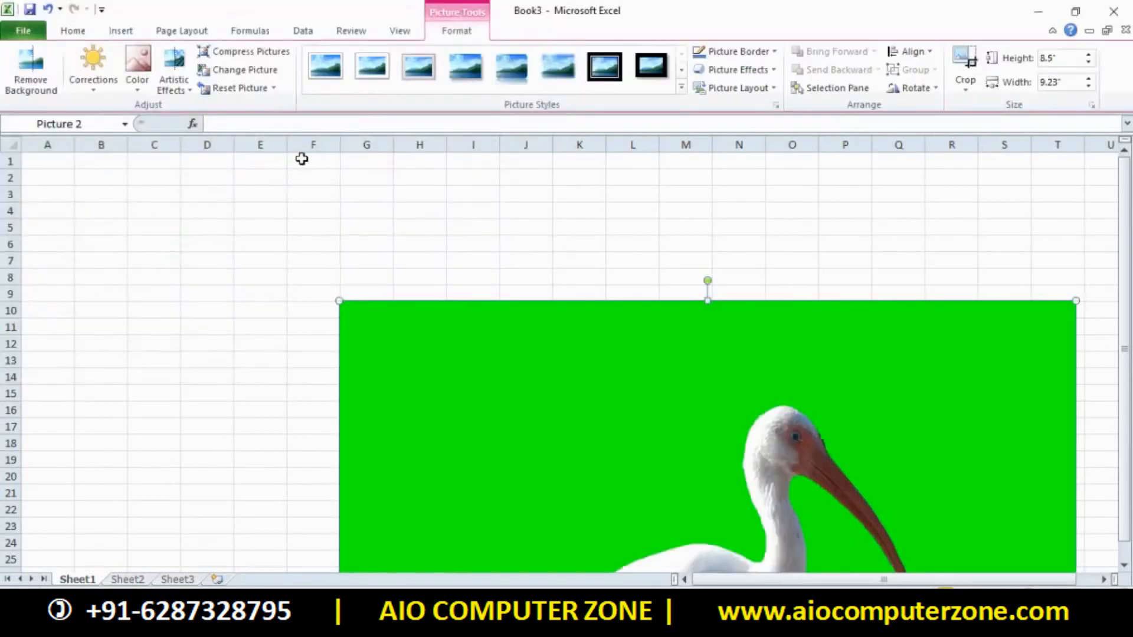
Reposition the crane photo and shrink it from 5.18 × 5.62 to 3.2 × 3.47 inches
left_click_drag(579, 331, 460, 224)
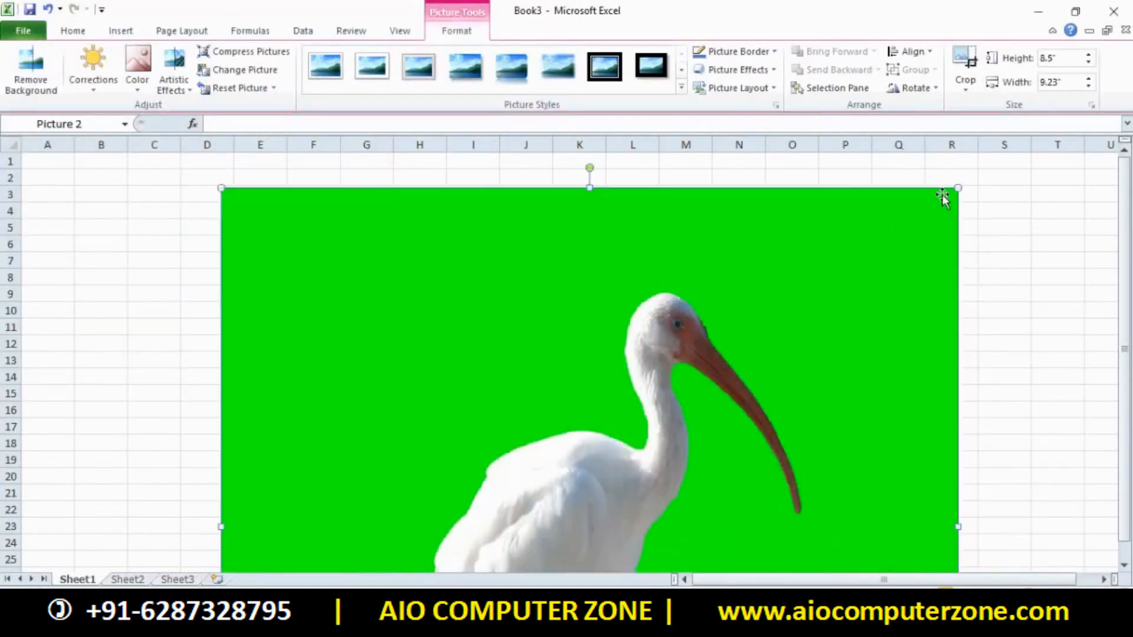
left_click_drag(956, 188, 682, 235)
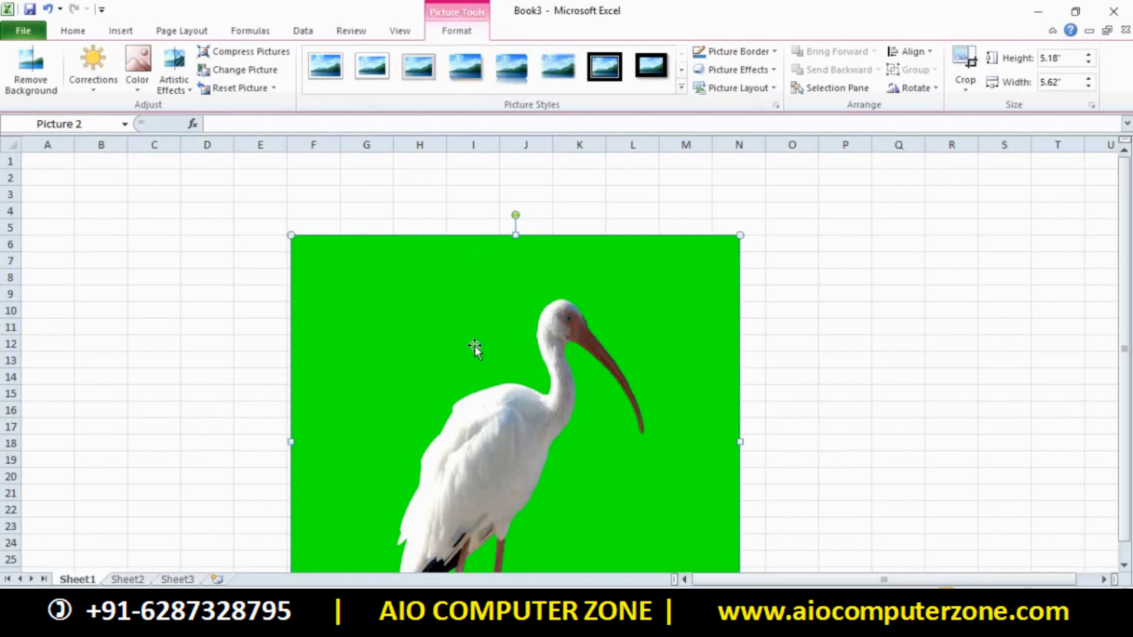
left_click_drag(477, 332, 517, 248)
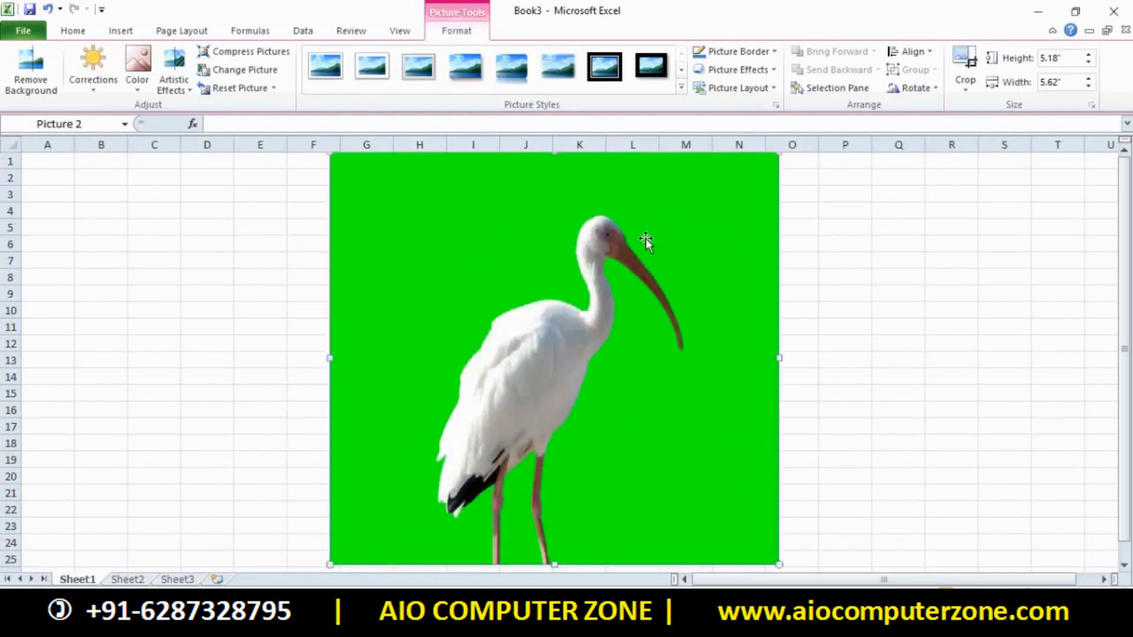
left_click_drag(751, 197, 744, 225)
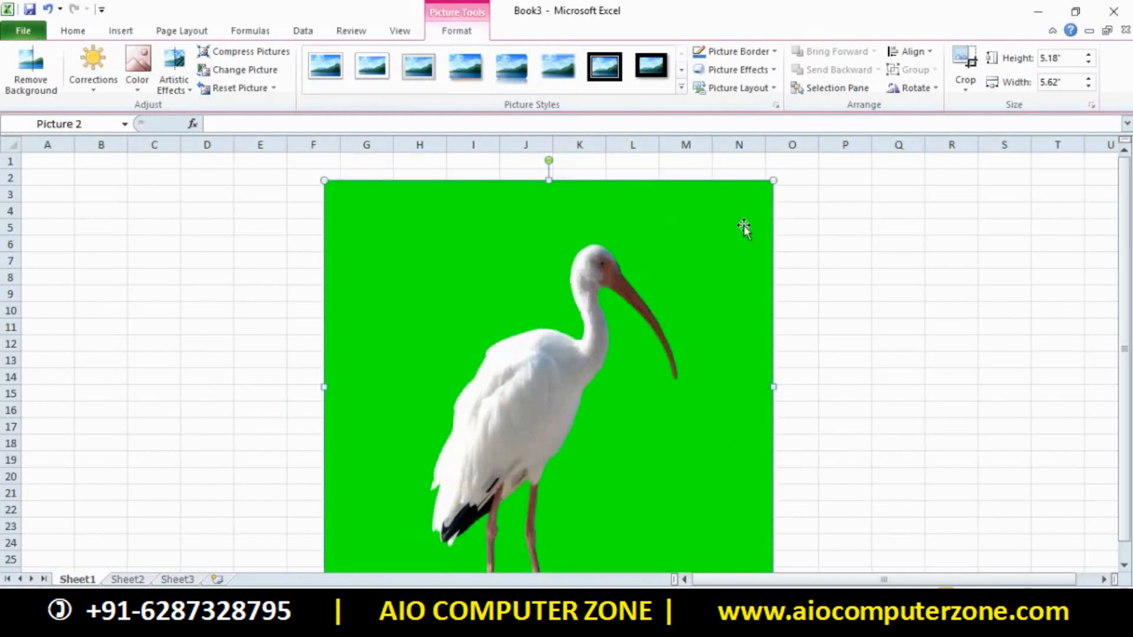
left_click_drag(777, 182, 622, 236)
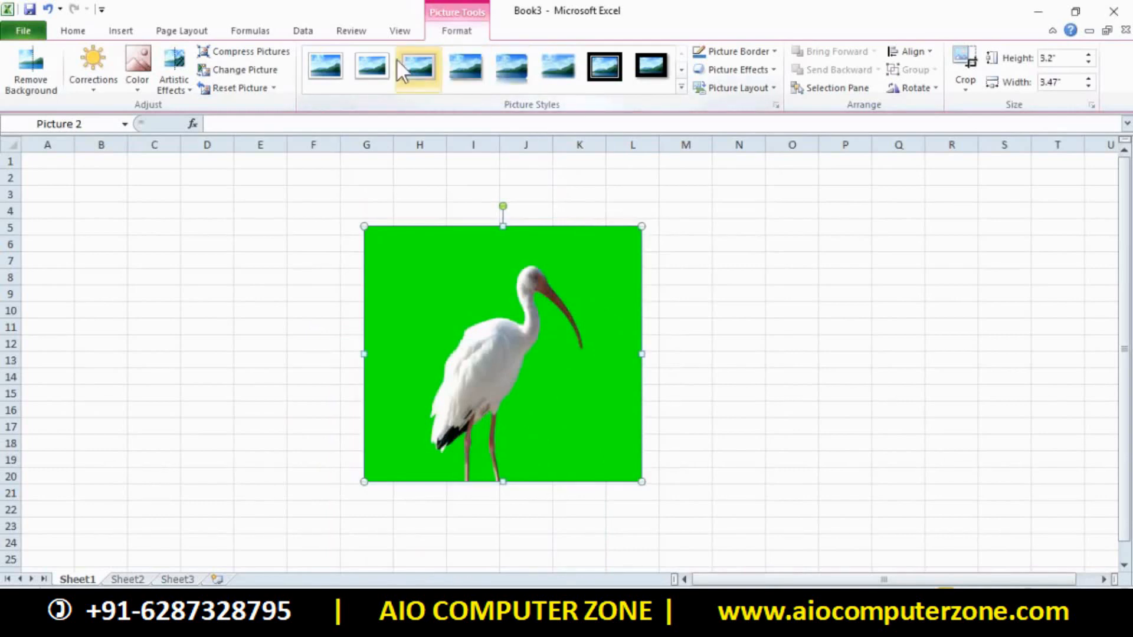
Remove the photo's green background, keeping the bird's legs, and move the ibis to columns H–M
left_click(33, 77)
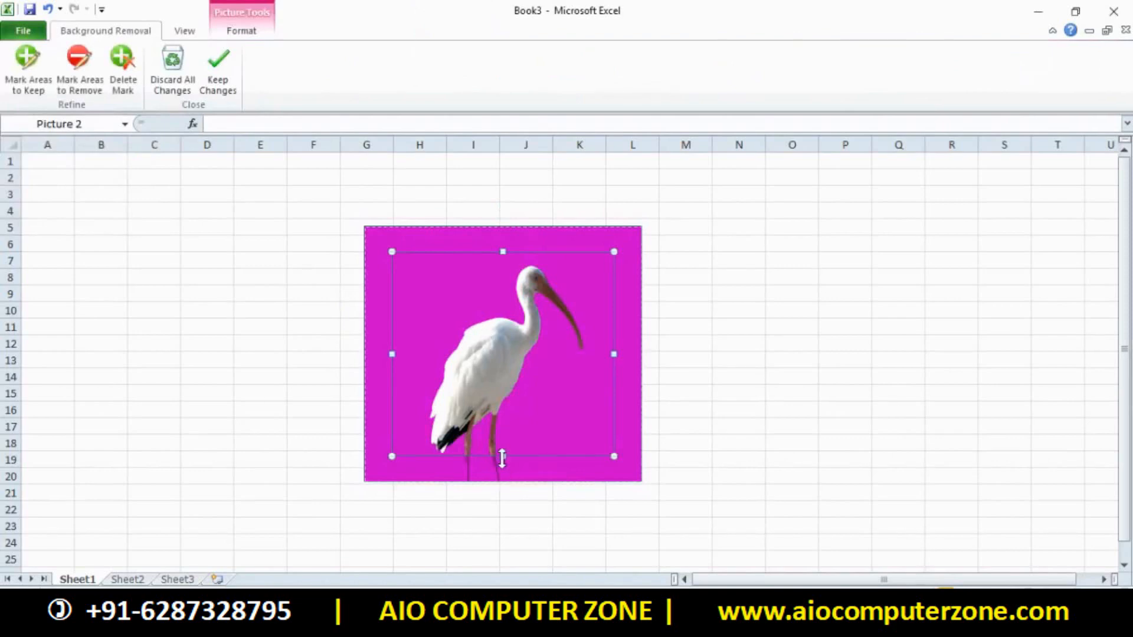
left_click_drag(502, 457, 505, 494)
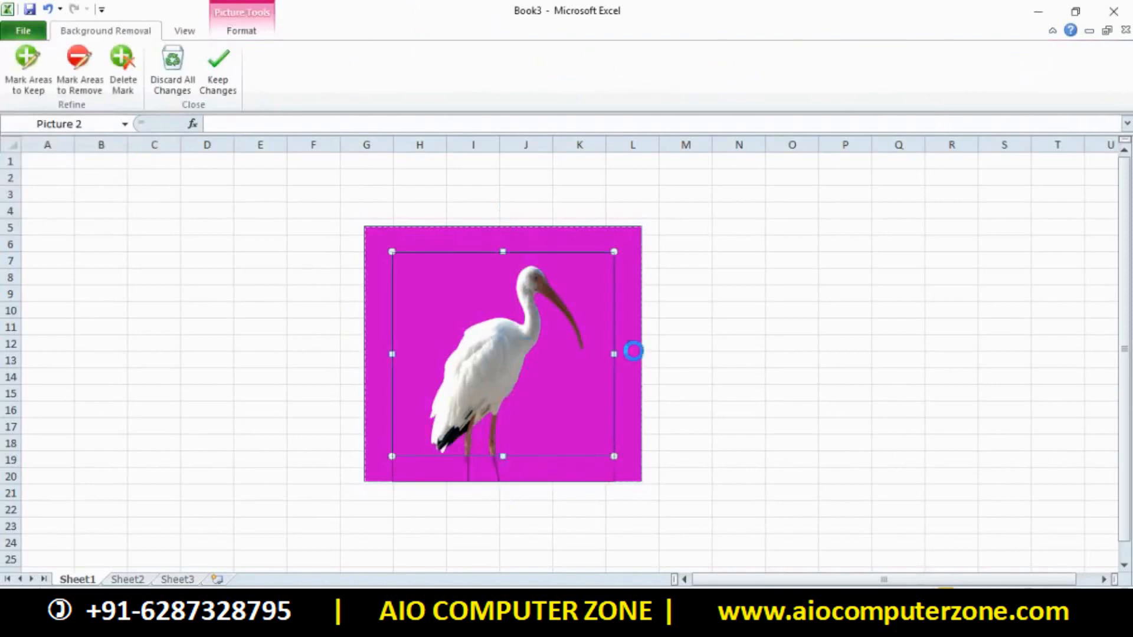
left_click(749, 318)
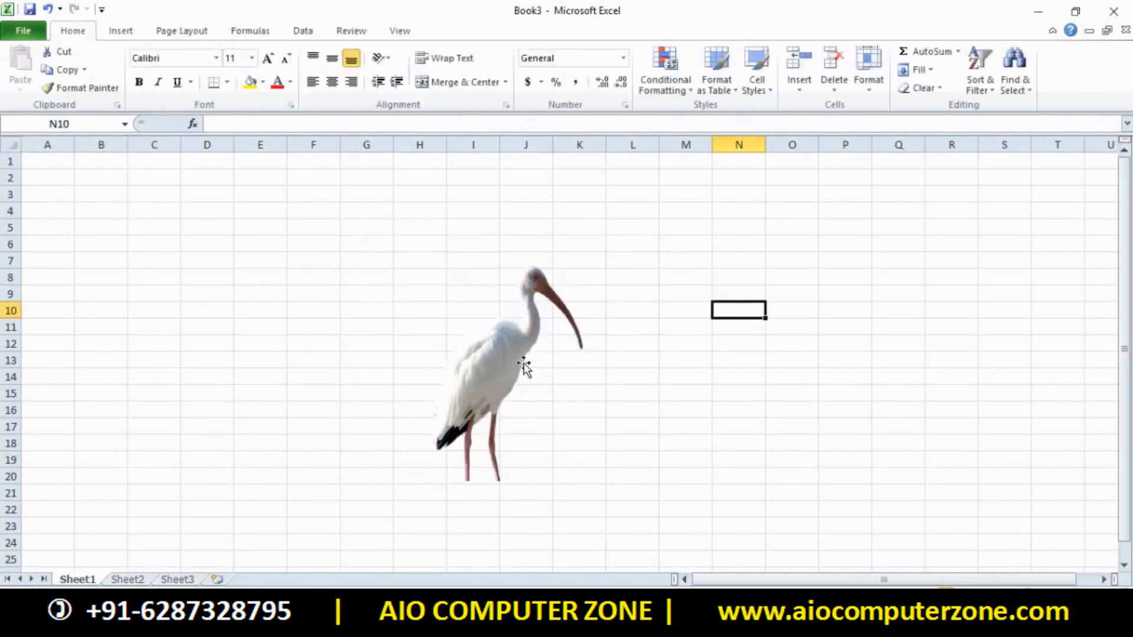
left_click(494, 330)
left_click_drag(494, 333, 573, 364)
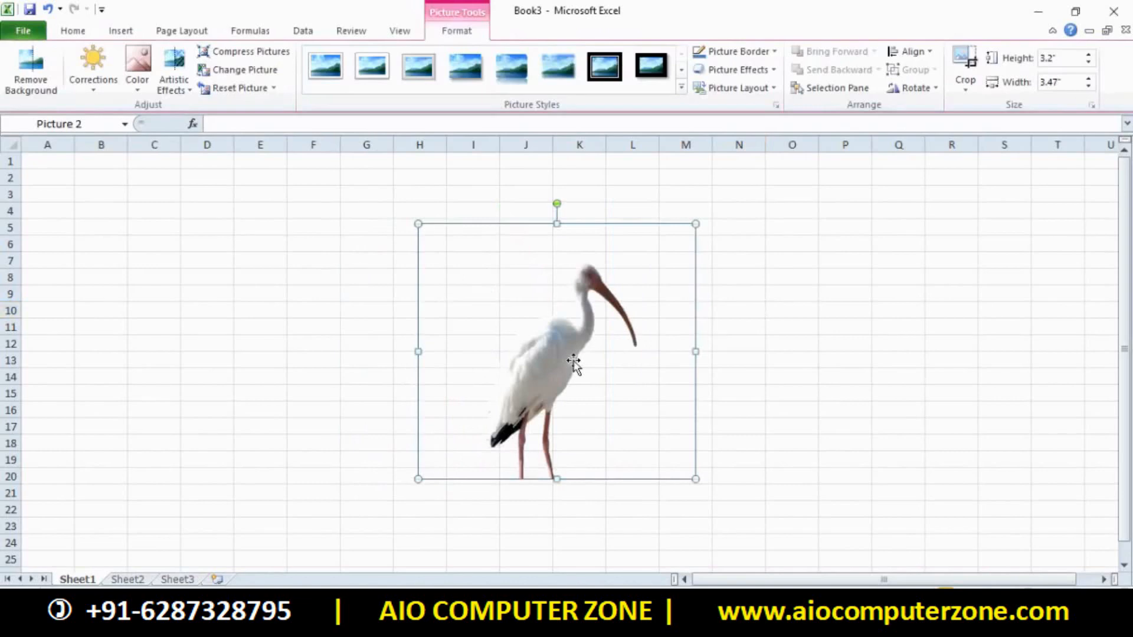
Try darker and lighter brightness/contrast presets on the ibis, then return it to normal brightness
left_click(98, 89)
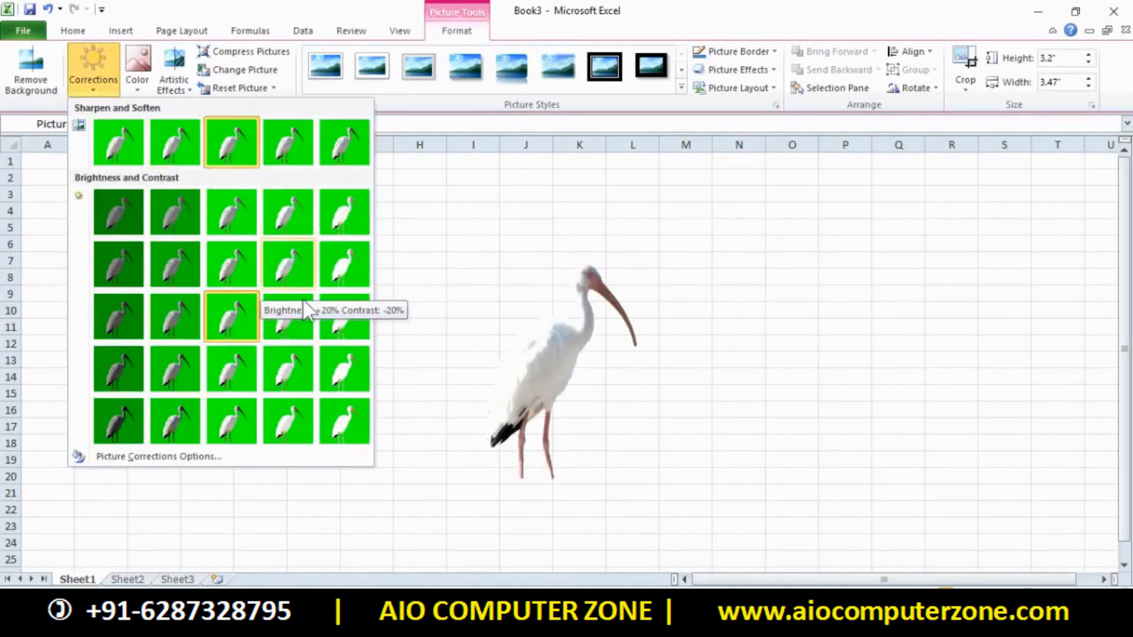
left_click(303, 319)
left_click(92, 80)
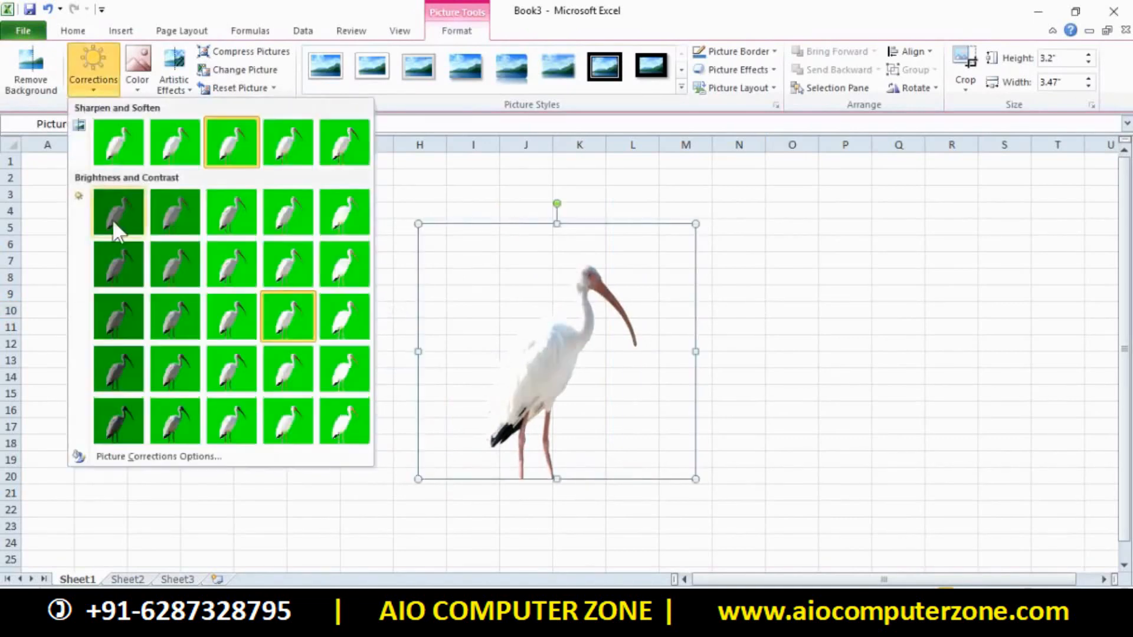
left_click(118, 297)
left_click(111, 92)
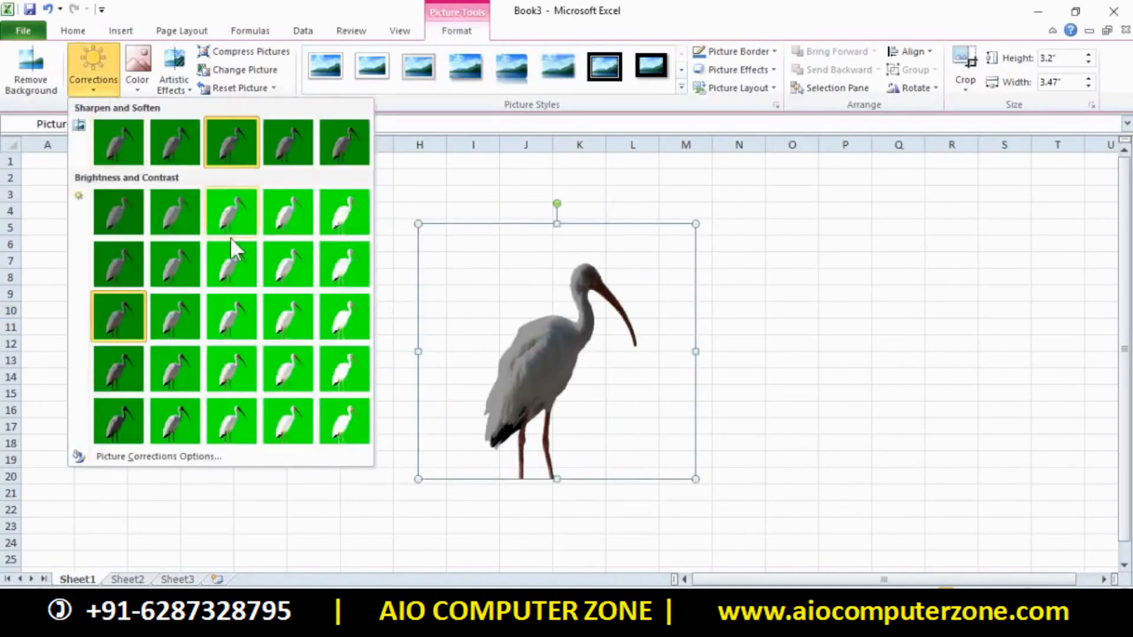
left_click(346, 265)
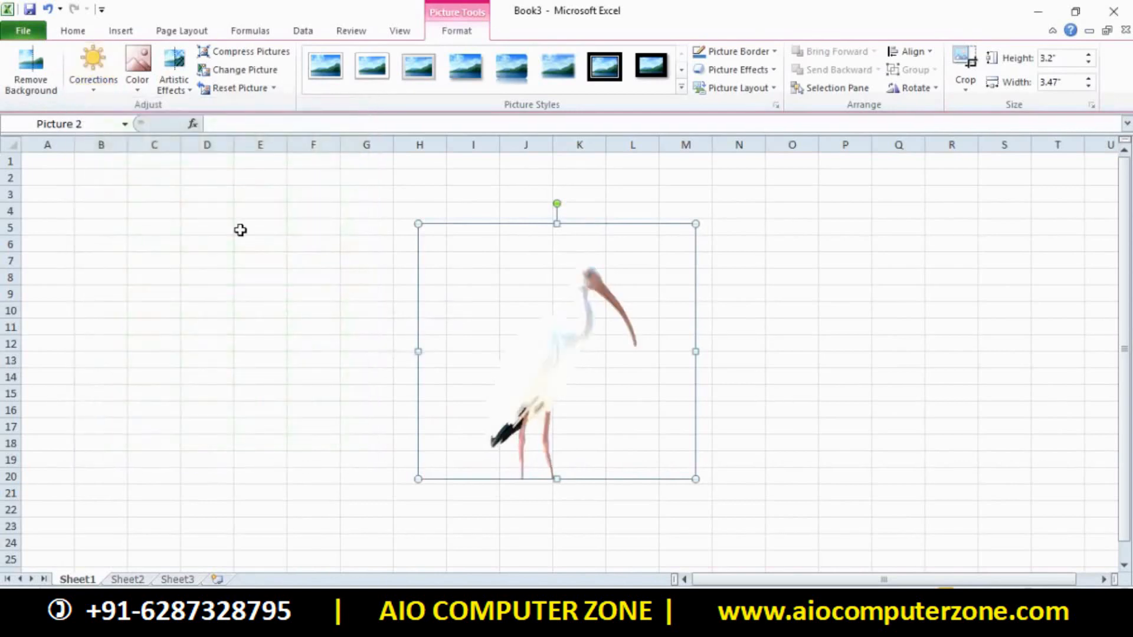
left_click(96, 82)
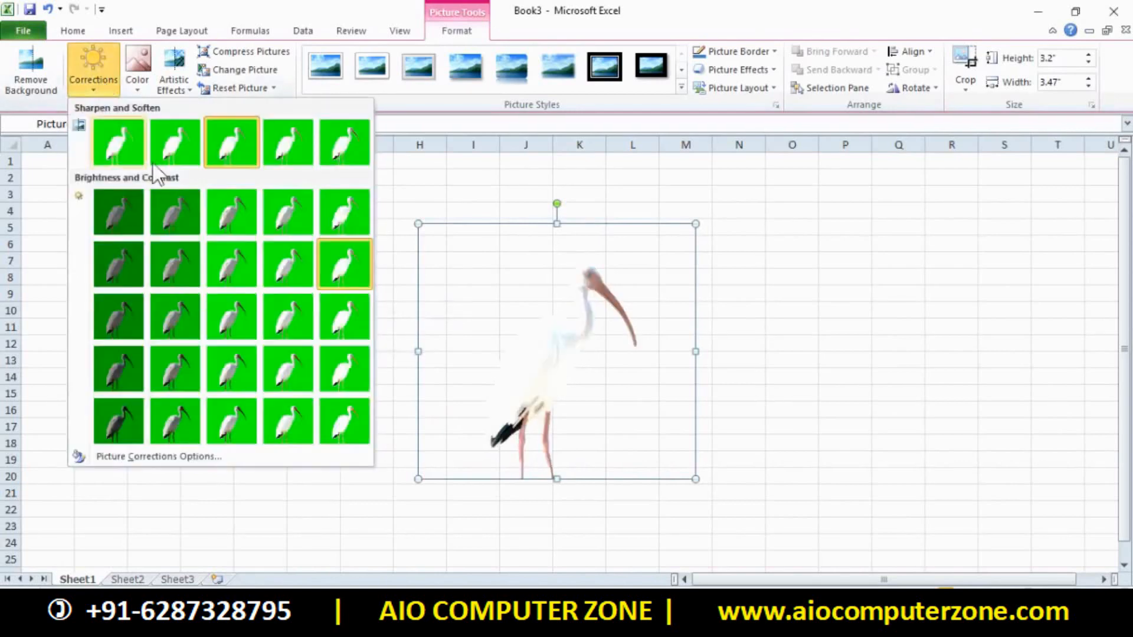
left_click(225, 295)
left_click(143, 81)
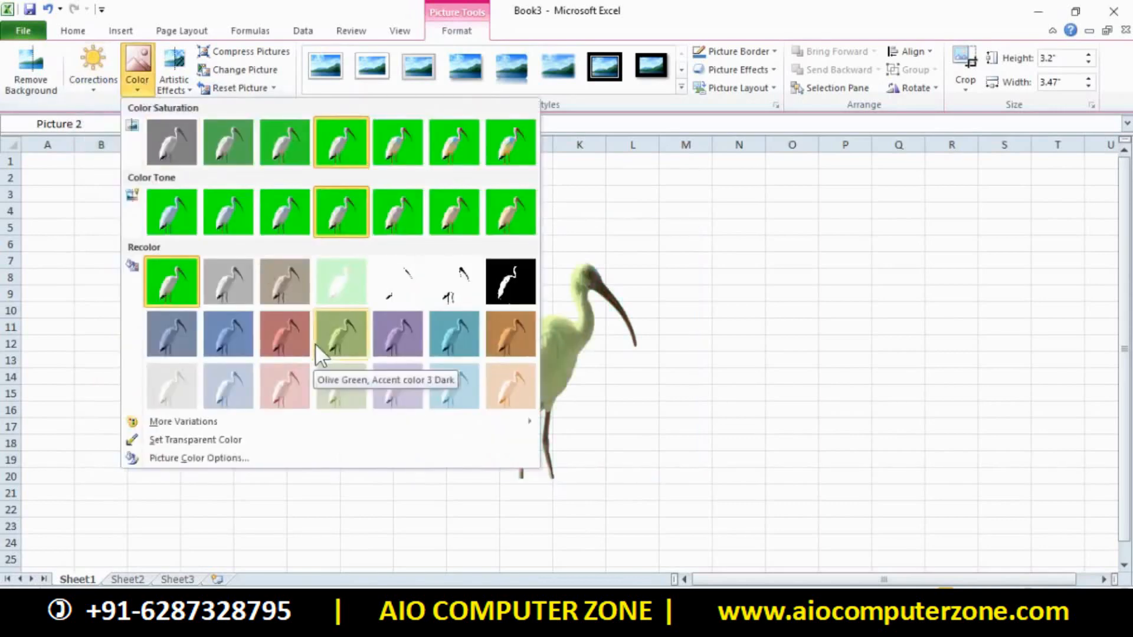
Recolour the ibis purple, then cyan, then red
left_click(399, 333)
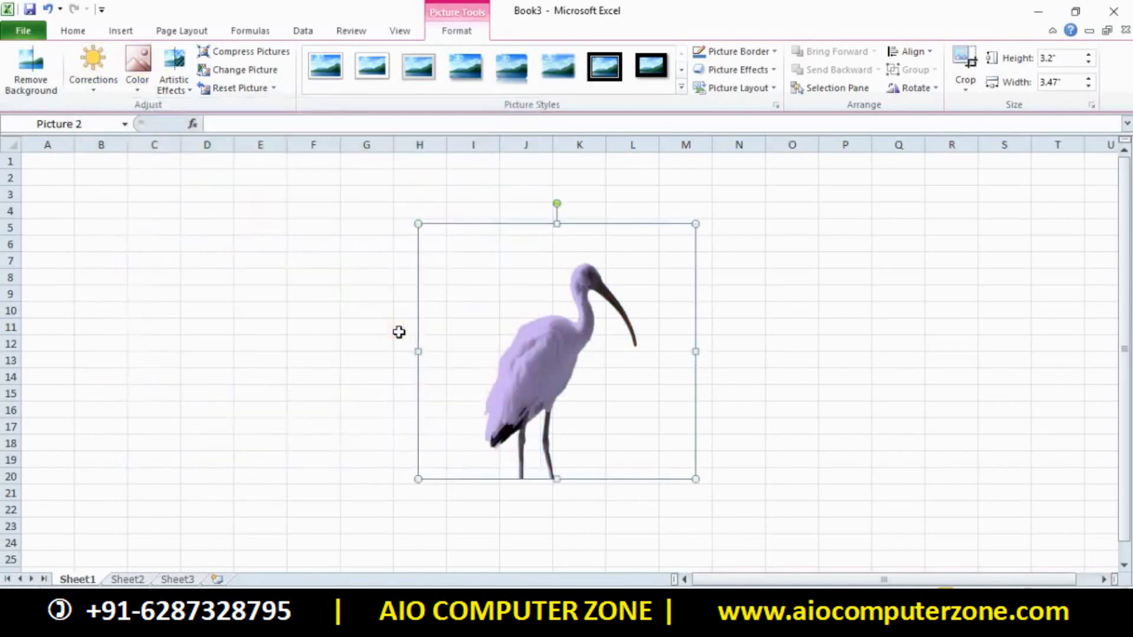
left_click(140, 76)
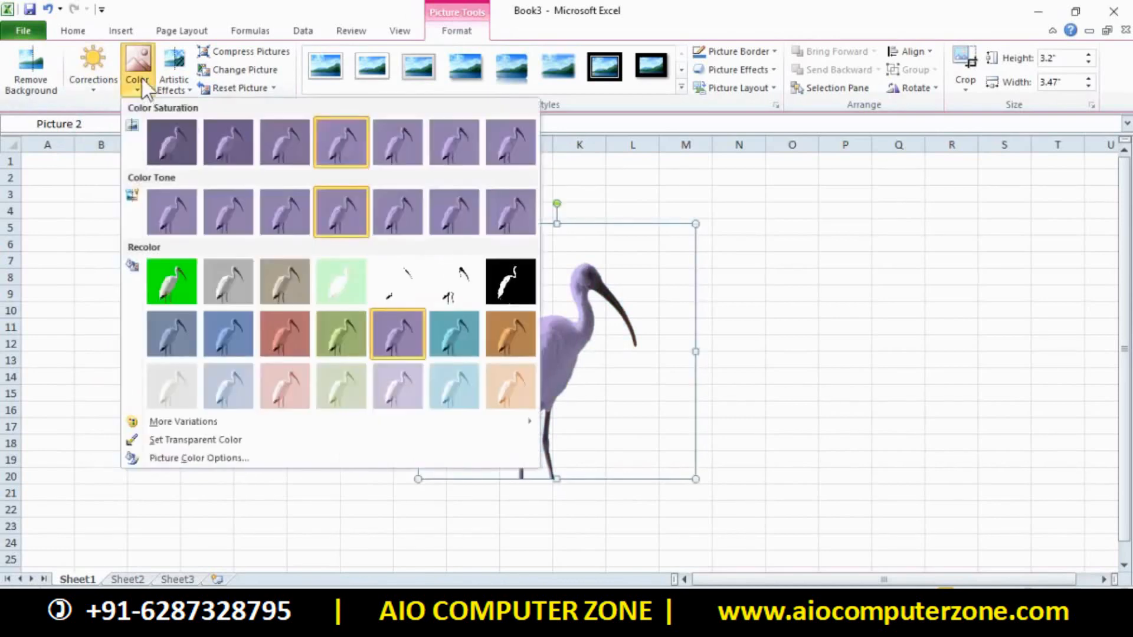
left_click(473, 336)
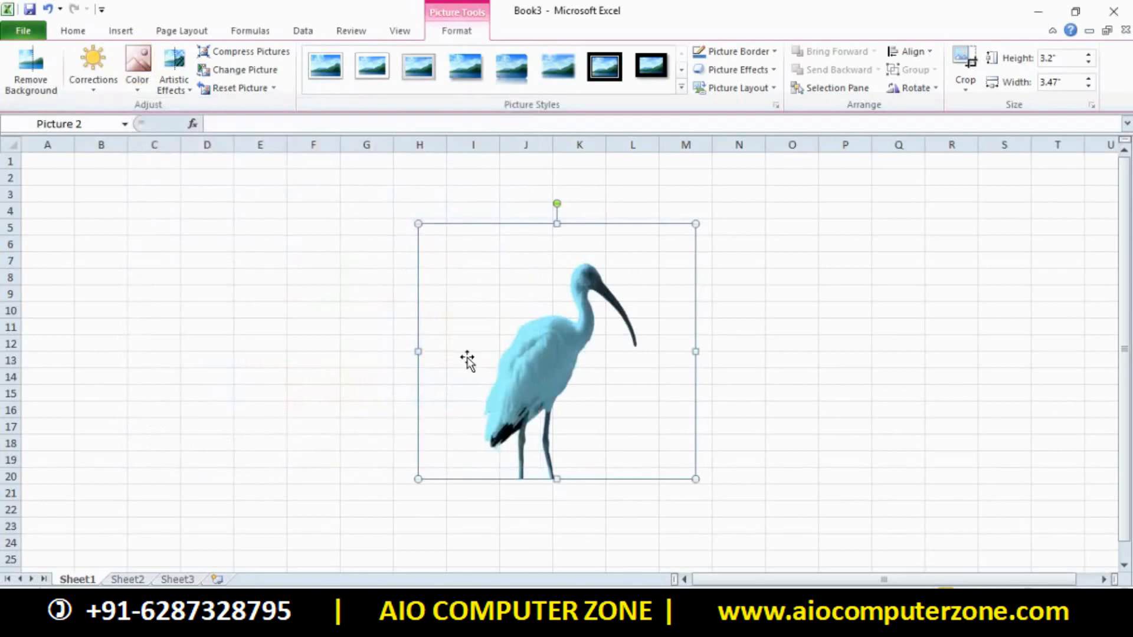
left_click(140, 79)
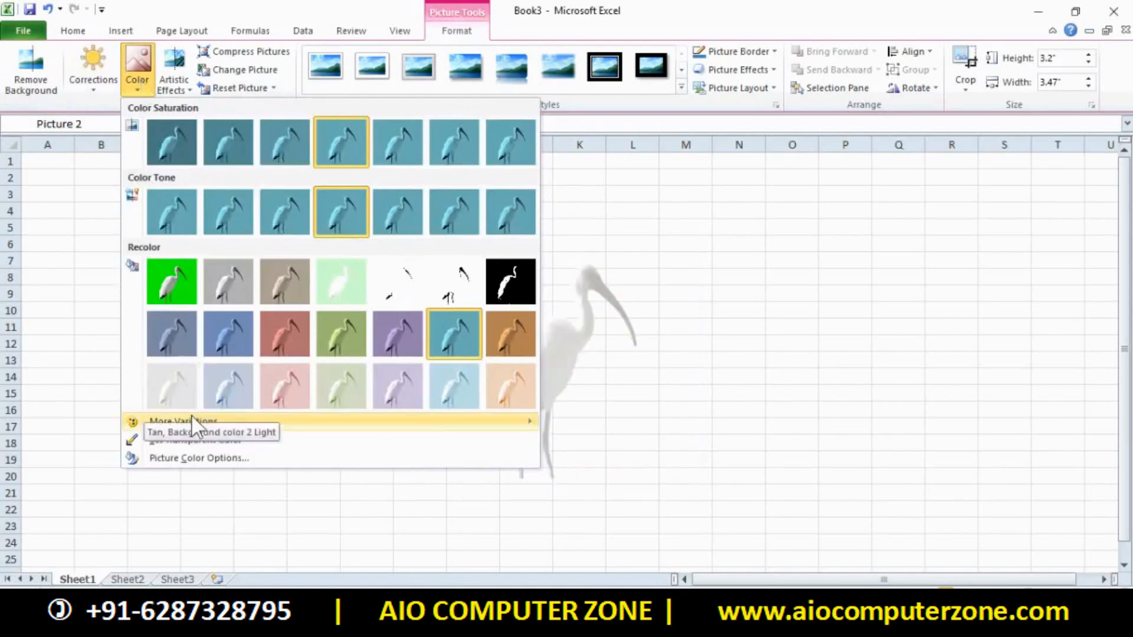
mouse_move(192, 417)
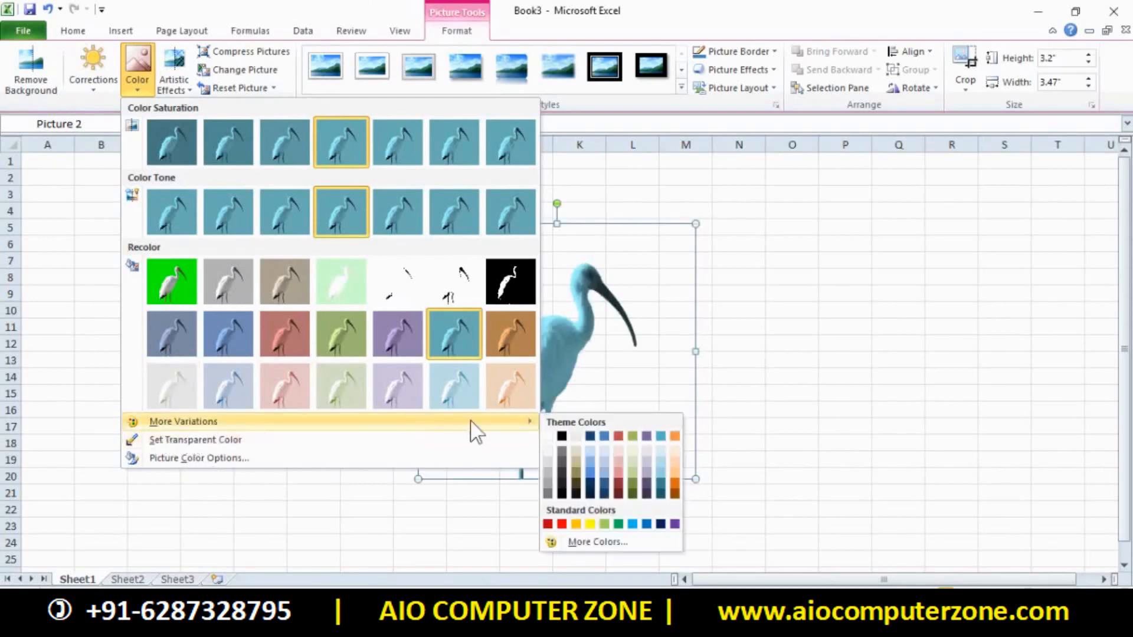
left_click(563, 525)
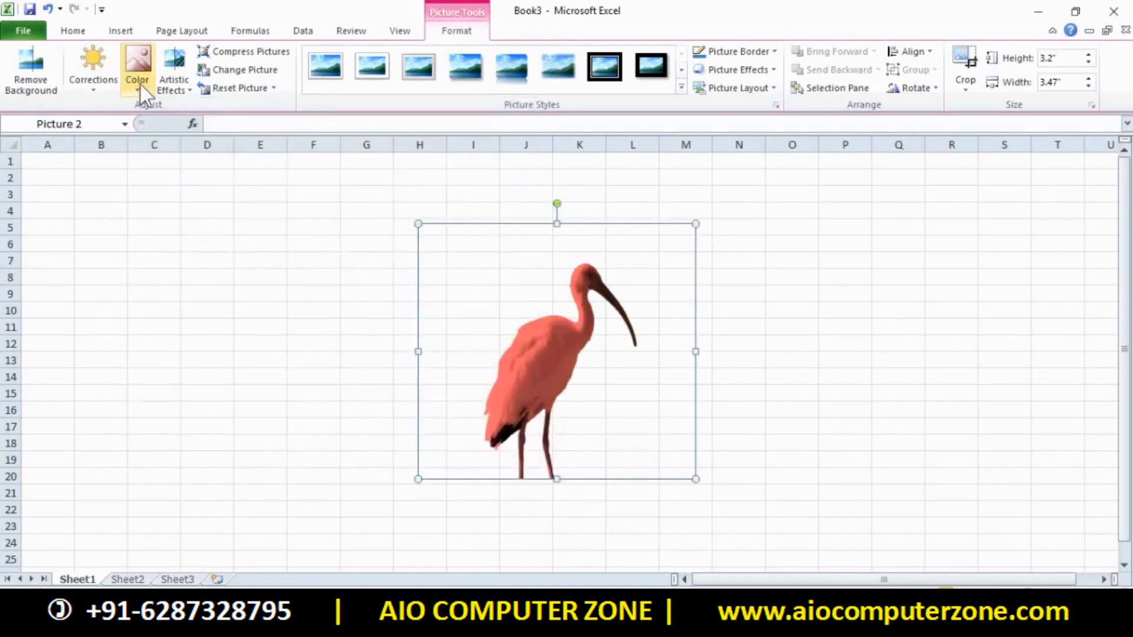
Recolour the ibis with a custom light green, RGB 131, 231, 169
left_click(137, 66)
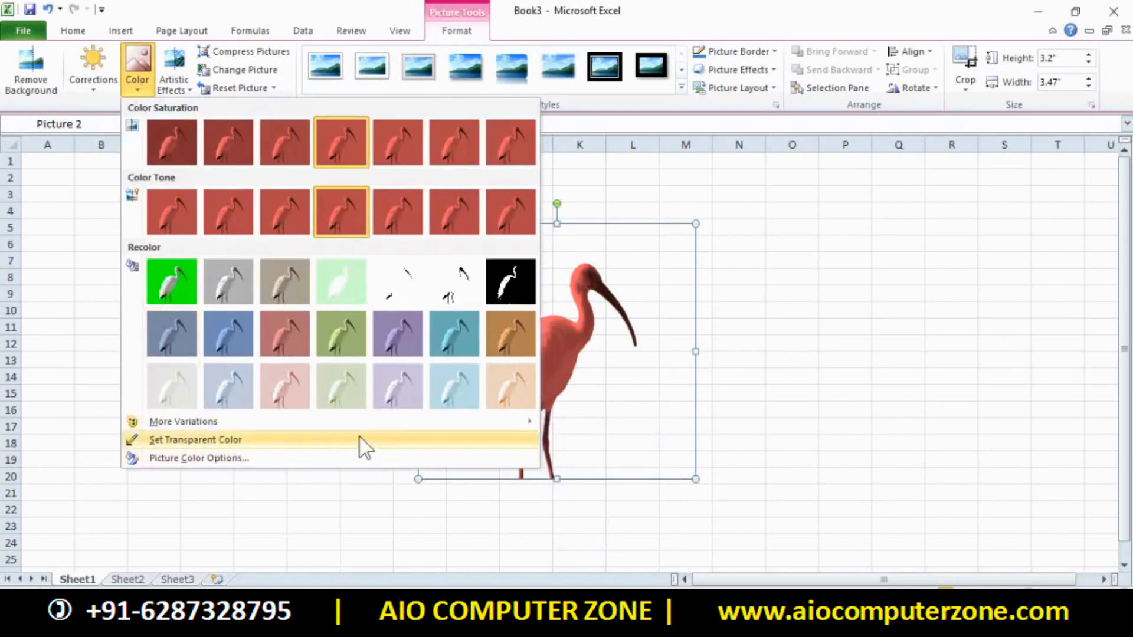
mouse_move(425, 428)
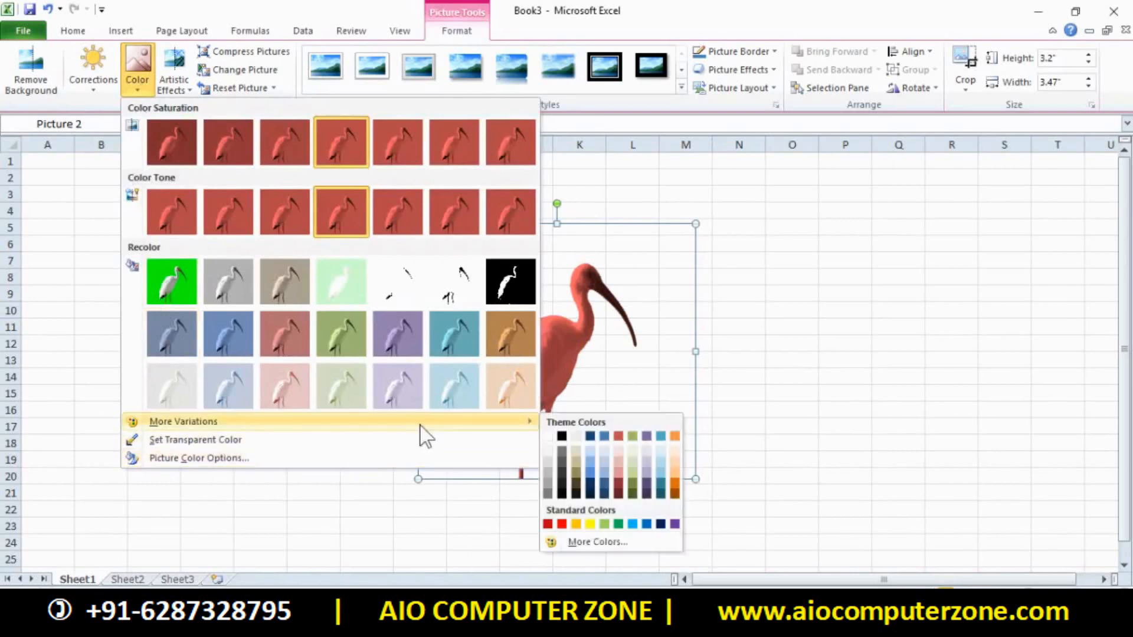
left_click(593, 543)
left_click(522, 243)
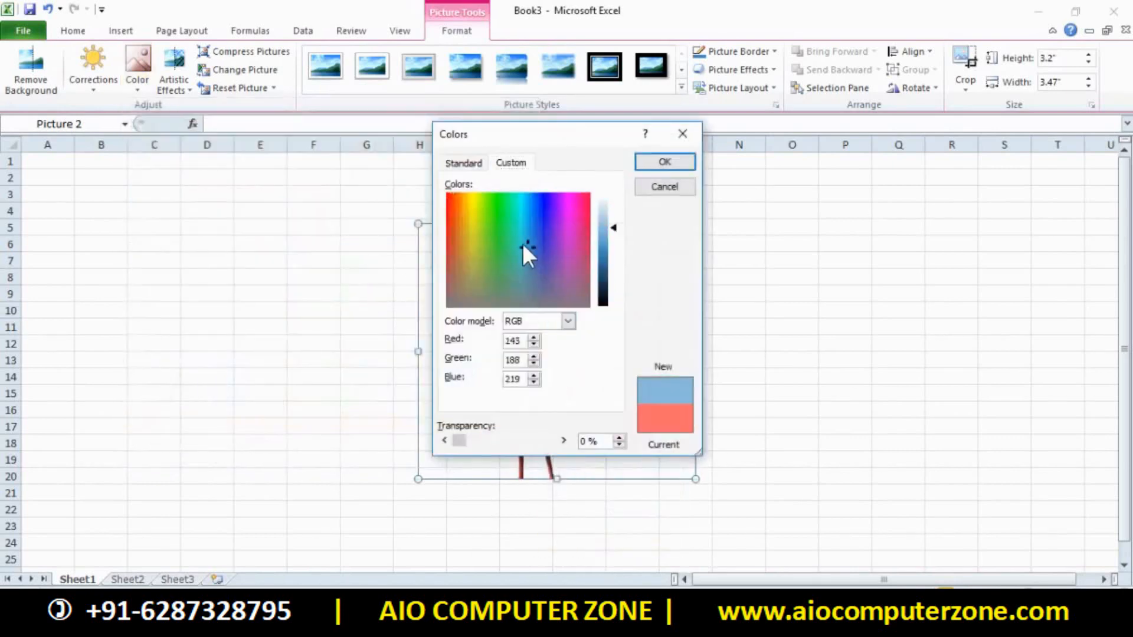
left_click(502, 229)
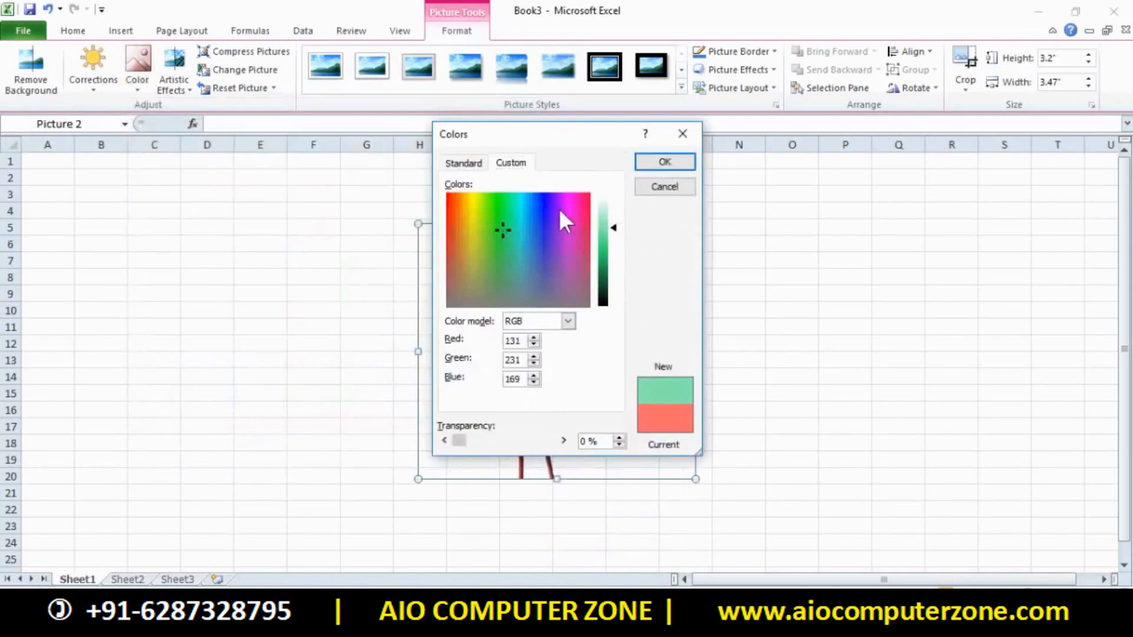
left_click(658, 163)
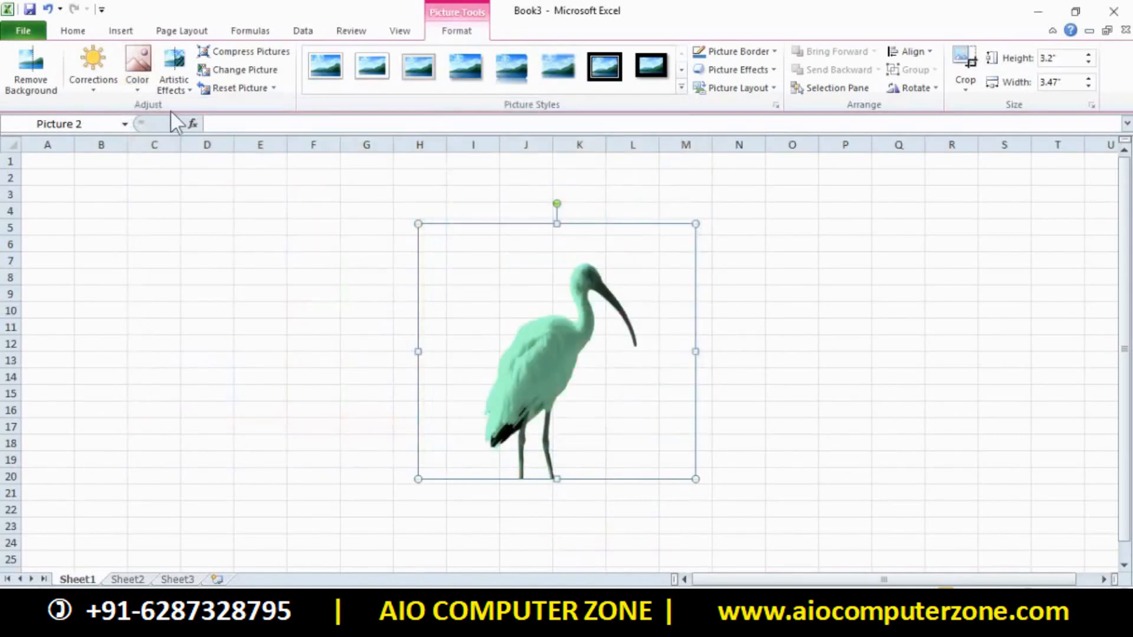
left_click(177, 90)
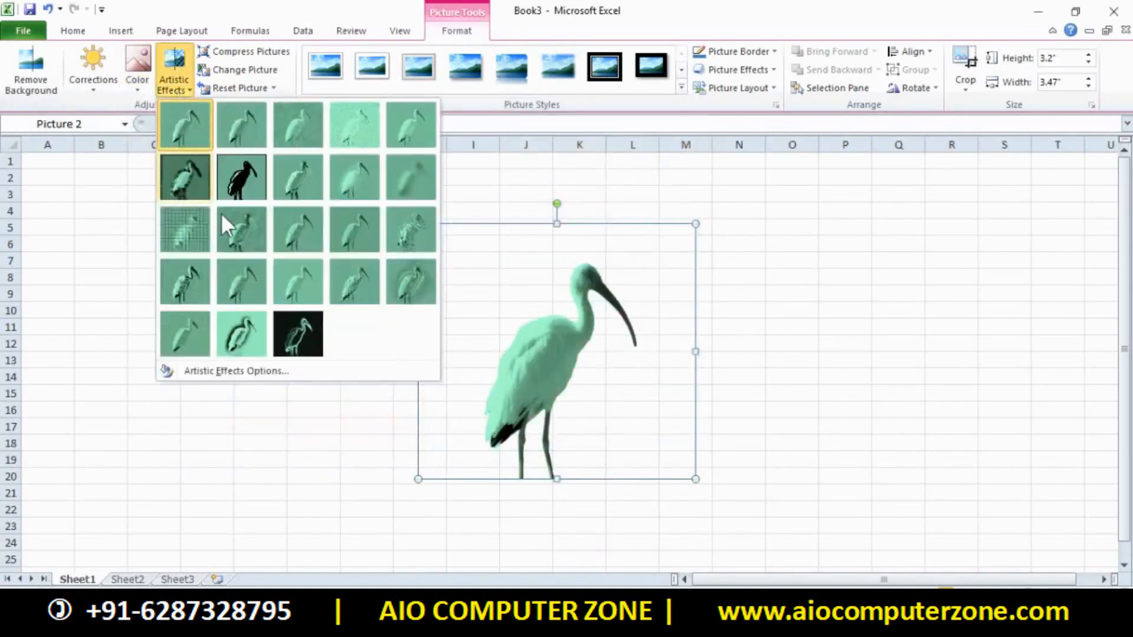
Apply the Glow Edges artistic effect, turning the ibis into a dark glowing silhouette
left_click(281, 332)
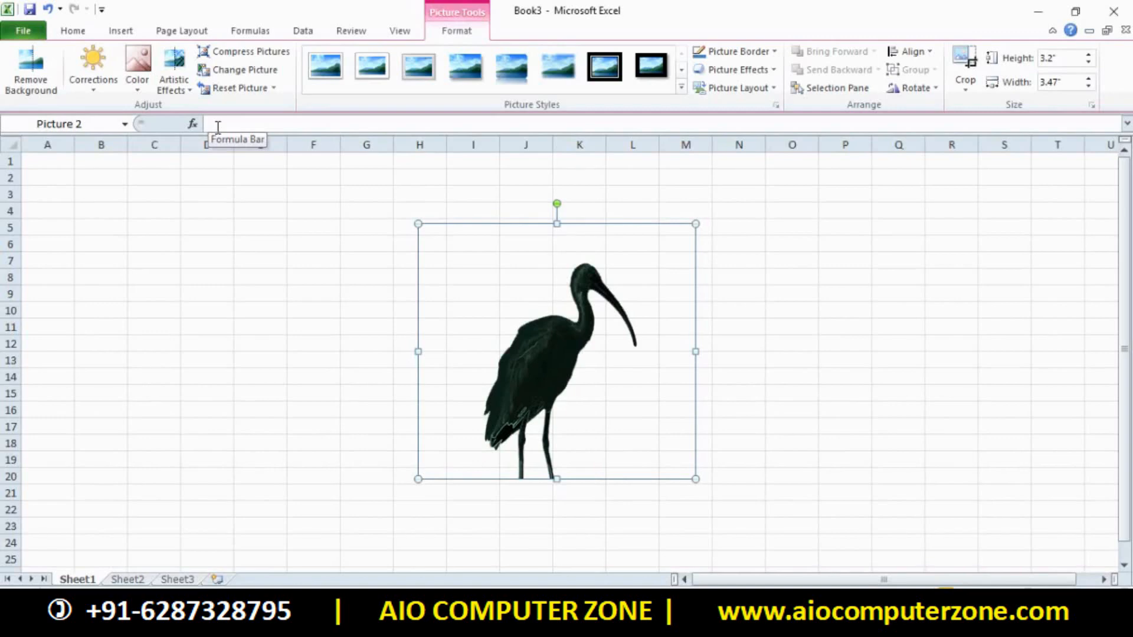
Compress the ibis picture, undo a trial photo replacement, then reset all its formatting
left_click(230, 52)
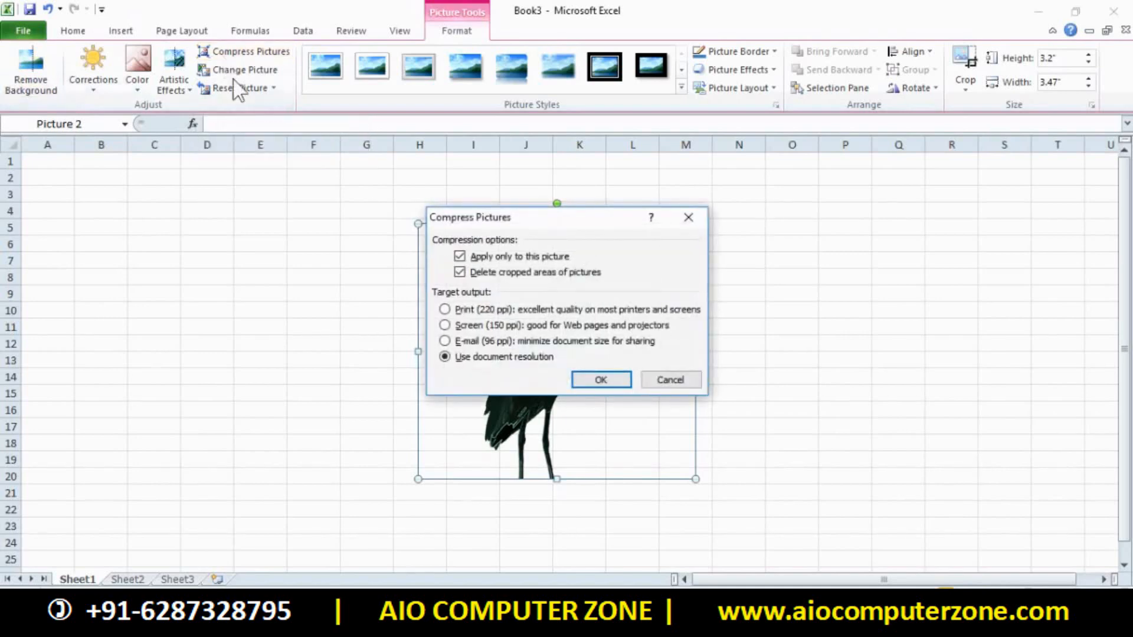
left_click(599, 380)
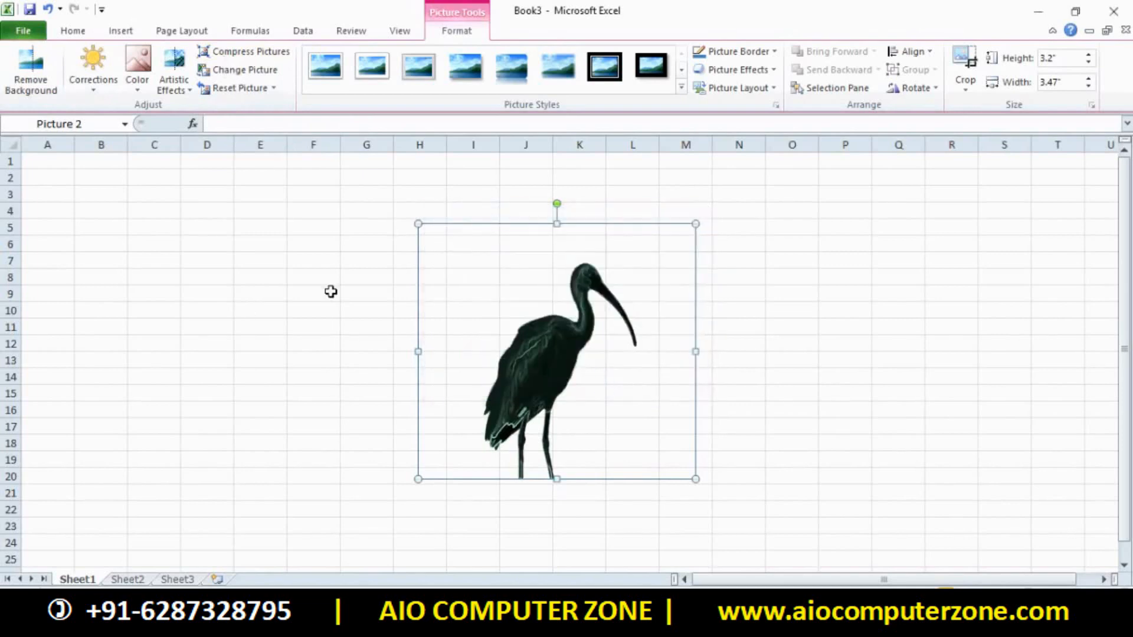
left_click(254, 71)
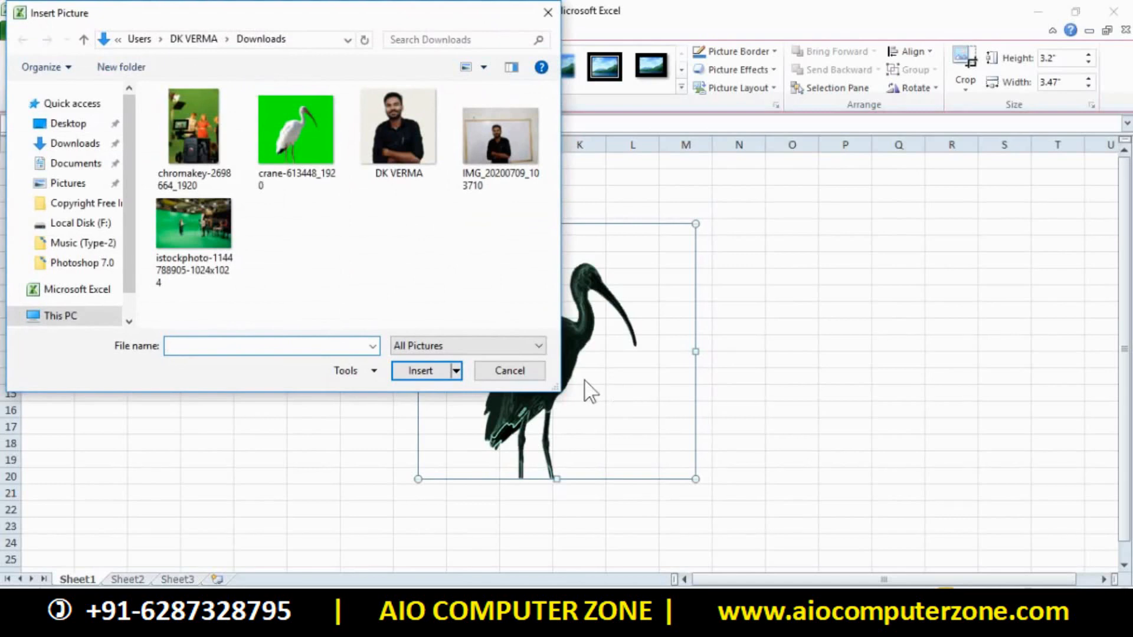
left_click(518, 137)
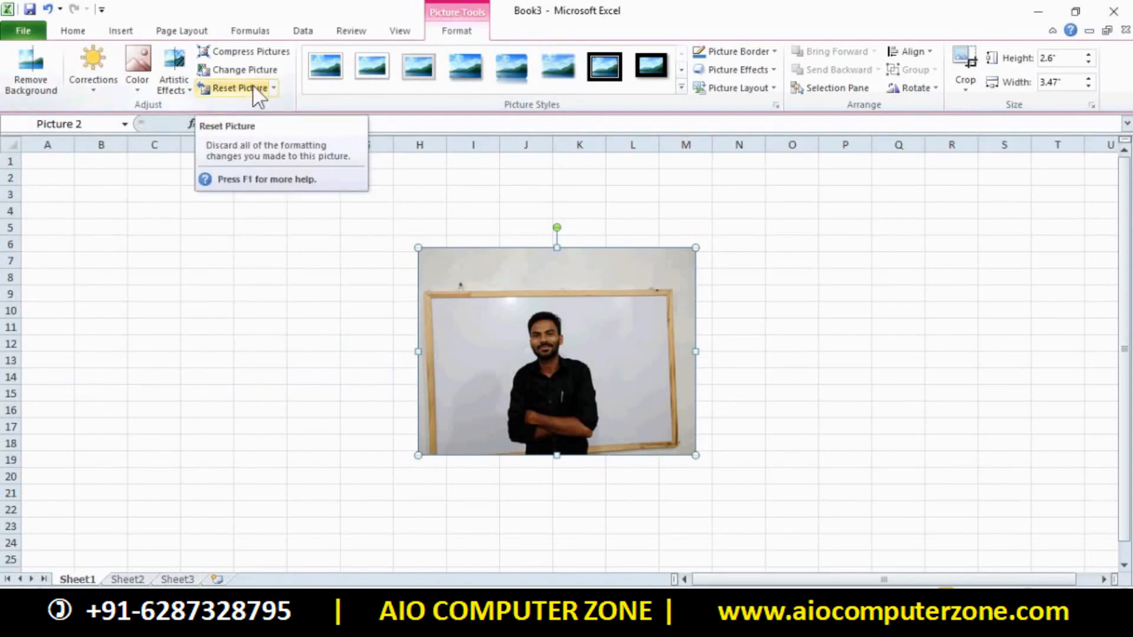
key("ctrl+z")
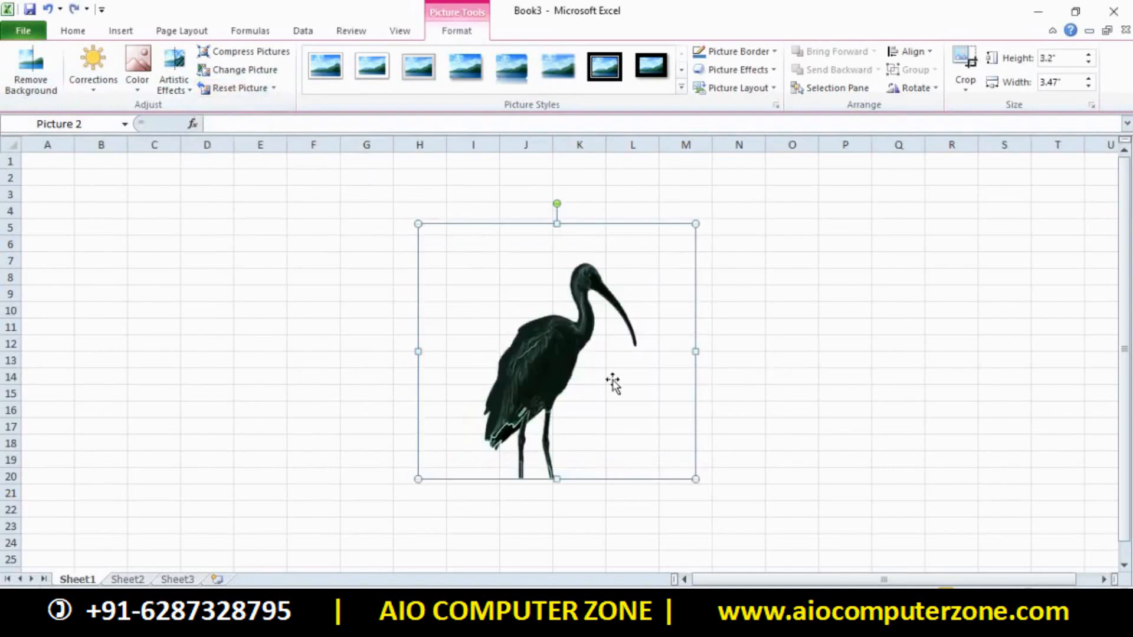
left_click(232, 88)
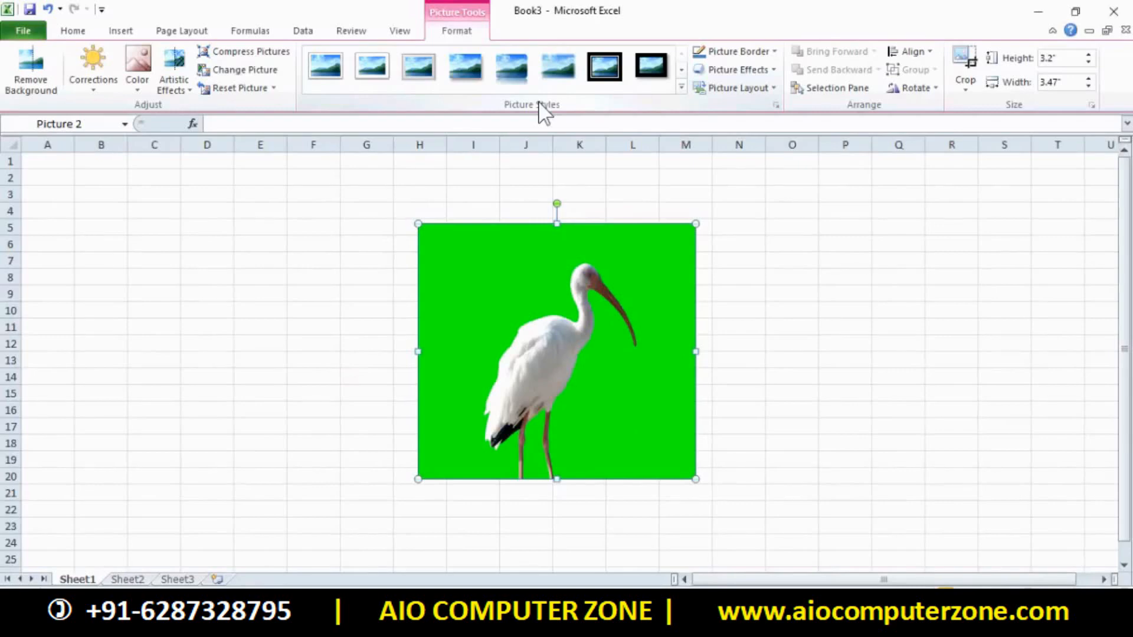
Try black and oval metal frames, then apply the reflected rounded-rectangle picture style
left_click(680, 87)
left_click(686, 116)
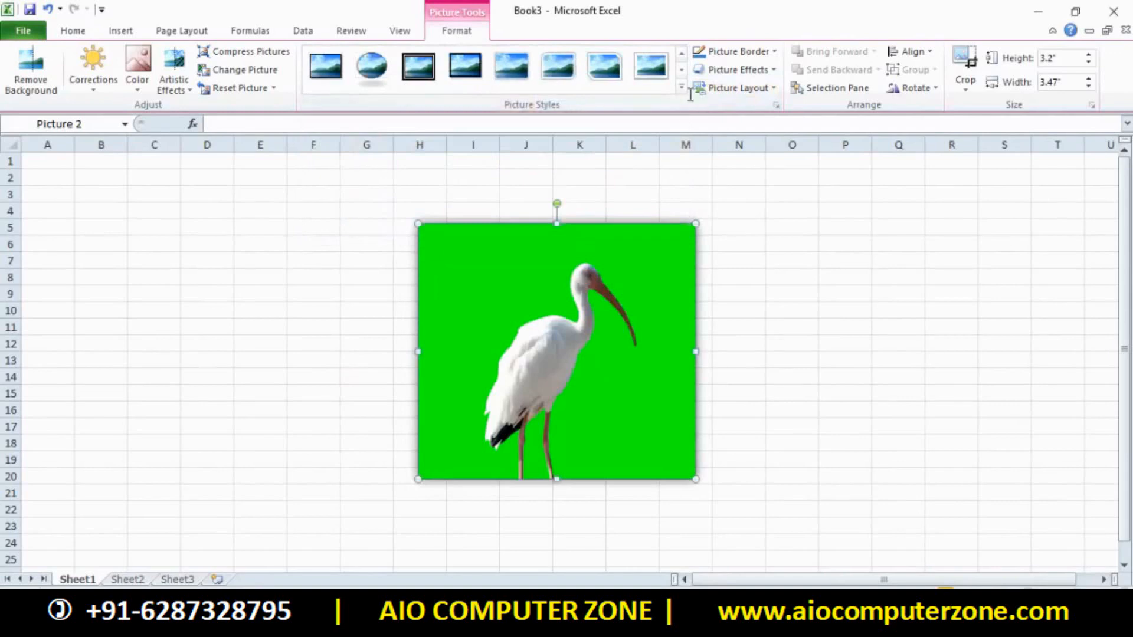
left_click(681, 87)
left_click(417, 112)
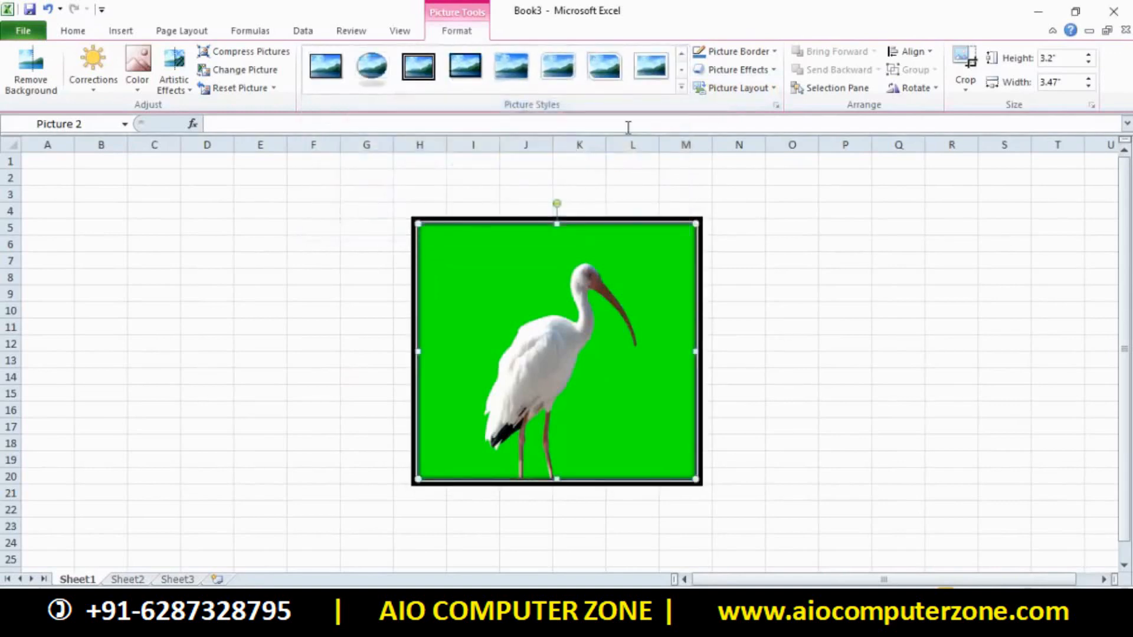
left_click(682, 88)
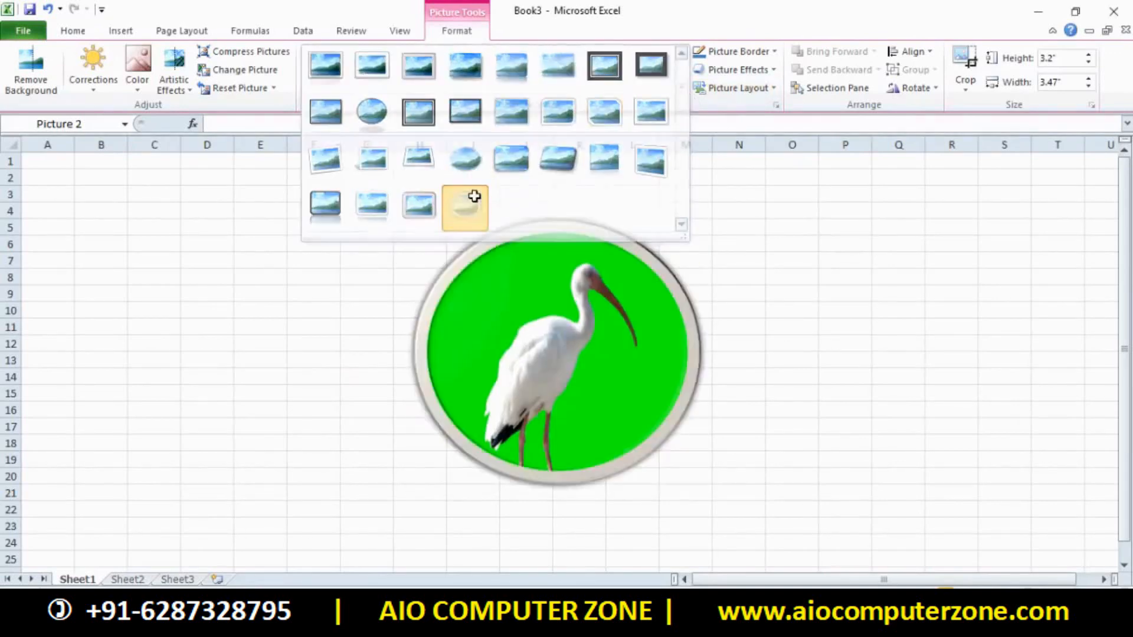
left_click(464, 203)
left_click(682, 88)
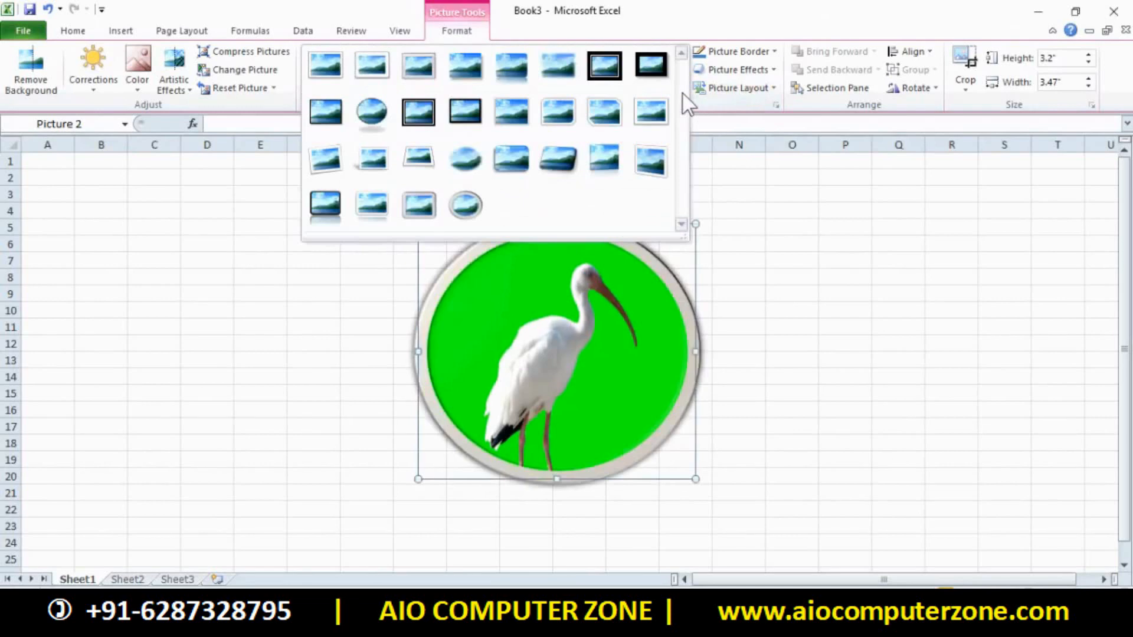
left_click(343, 200)
Shrink the styled picture to 2.39 × 2.59 inches and nudge it up and left
left_click_drag(697, 223, 627, 287)
left_click_drag(593, 383, 574, 343)
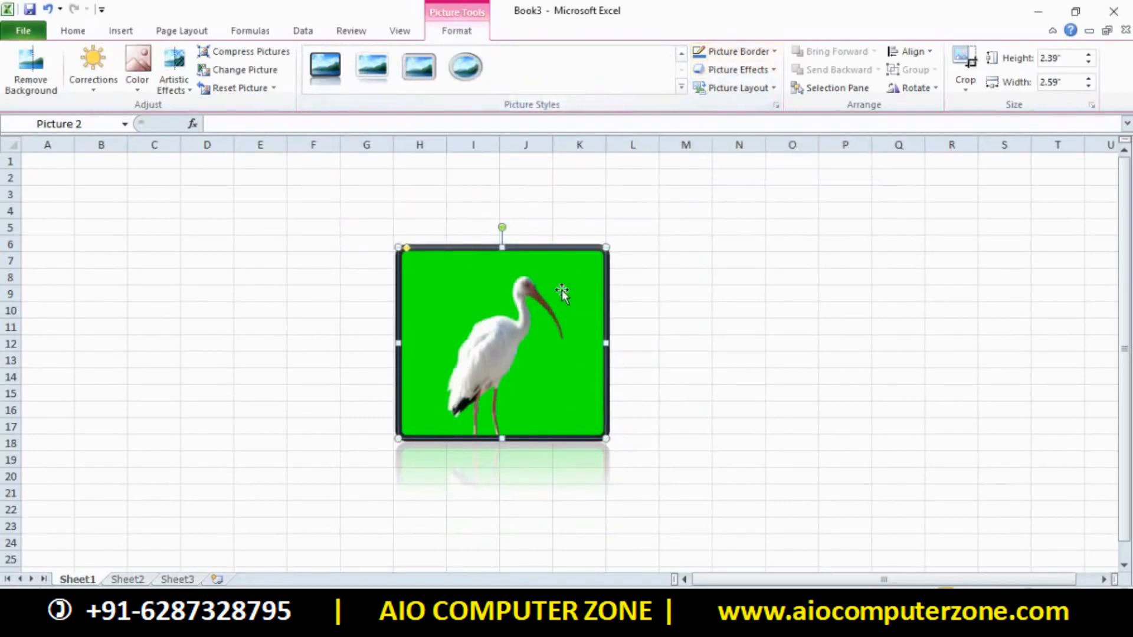
left_click(838, 373)
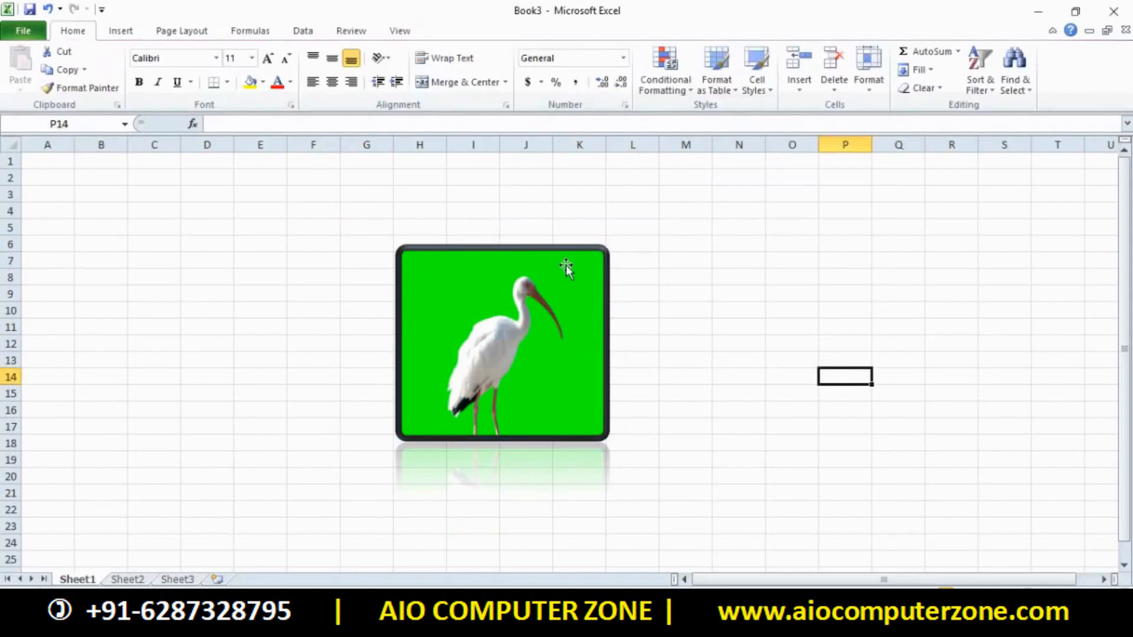
Give the bird picture a red border, after briefly trying no outline
left_click(431, 263)
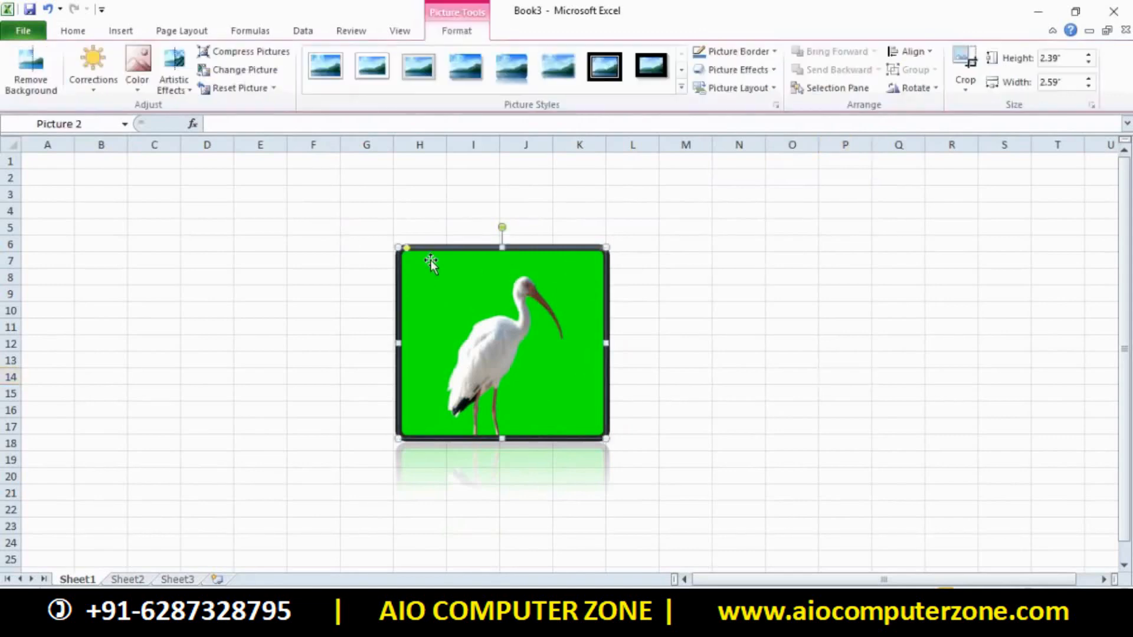
left_click(737, 52)
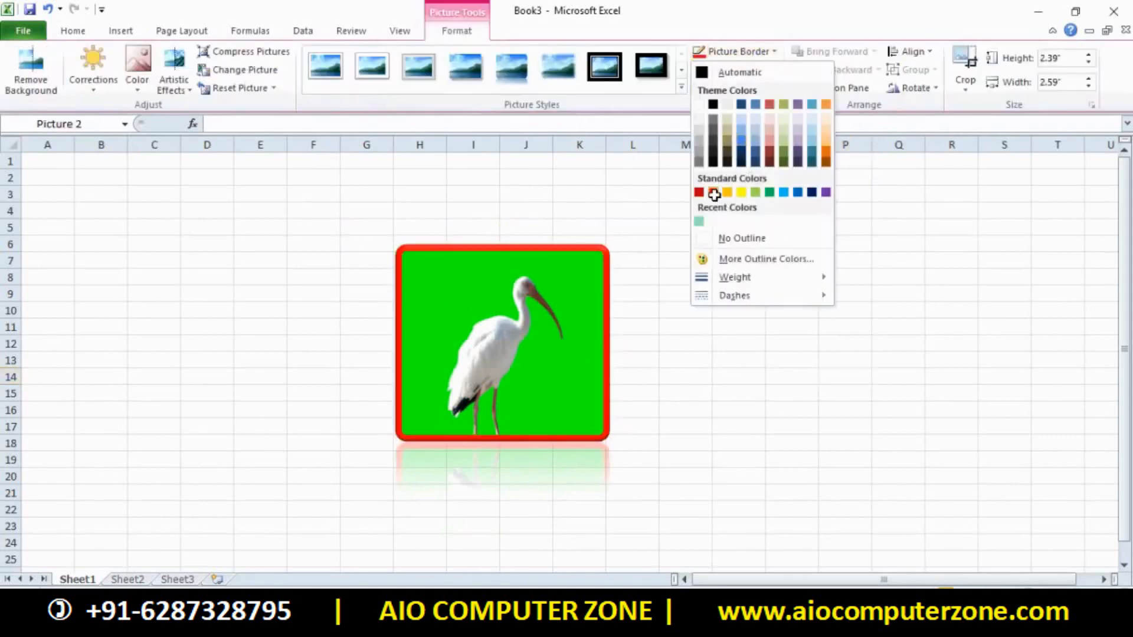
left_click(713, 192)
left_click(738, 52)
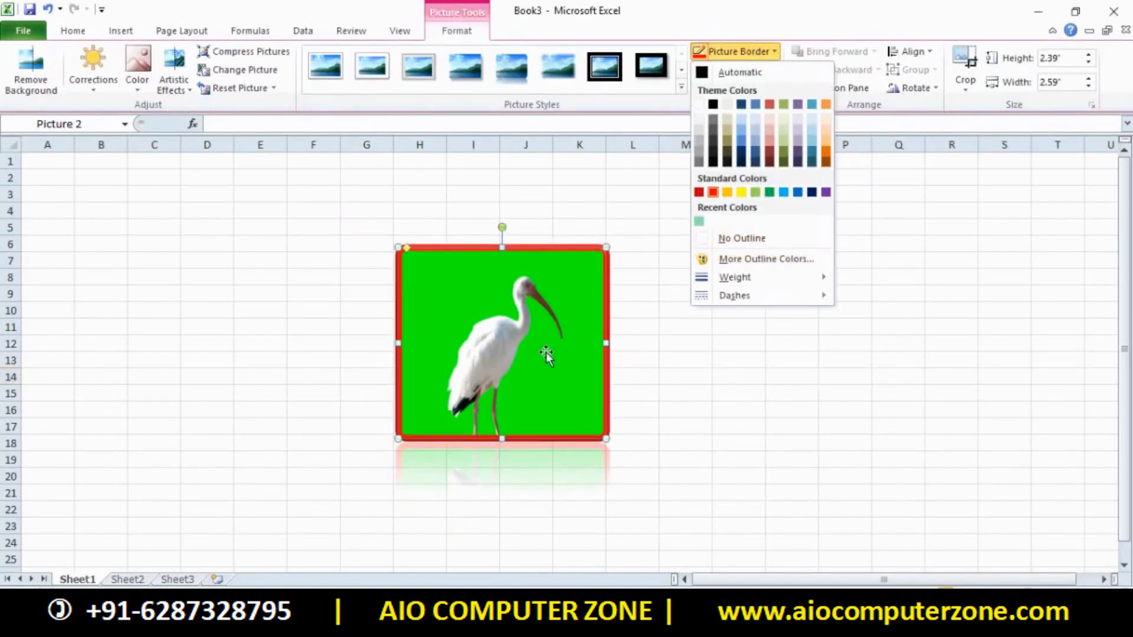
left_click(798, 240)
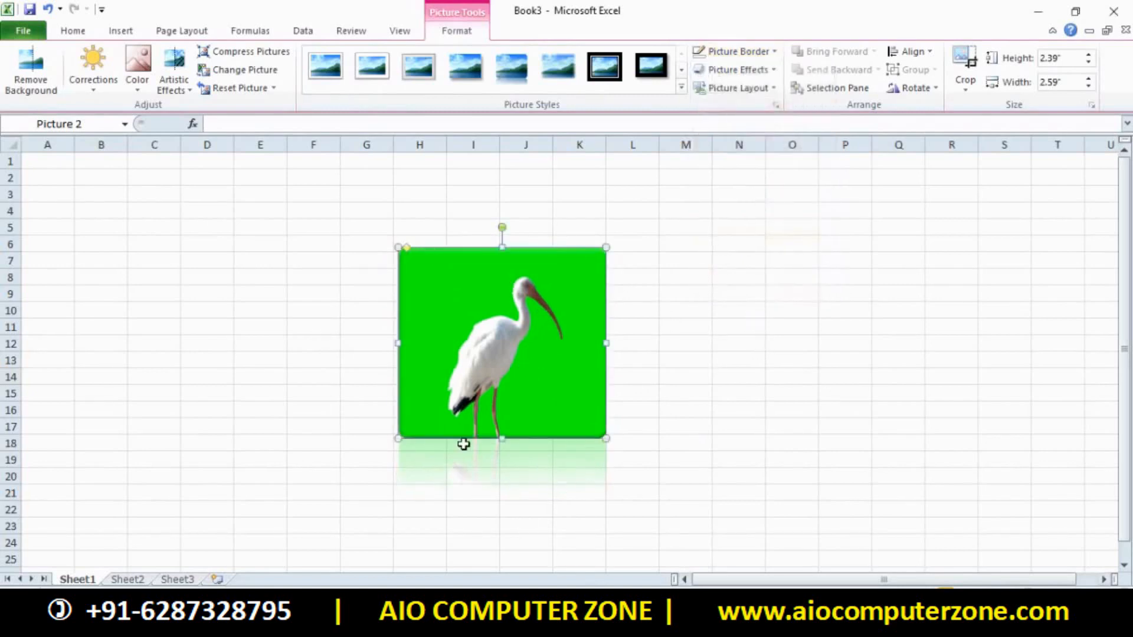
left_click(745, 51)
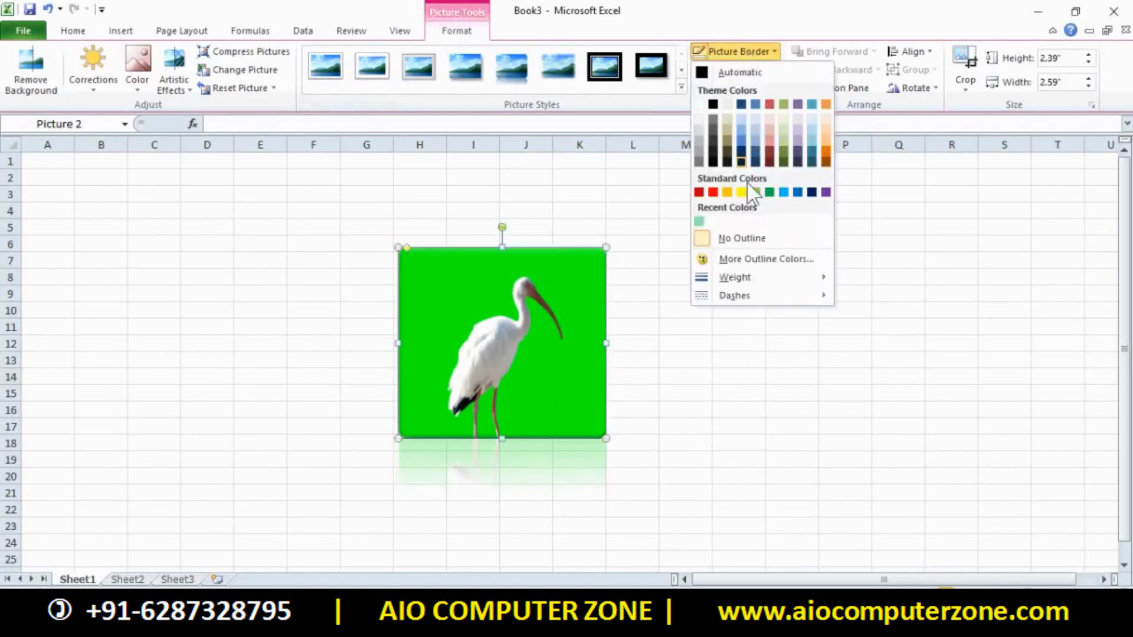
left_click(742, 239)
left_click(754, 51)
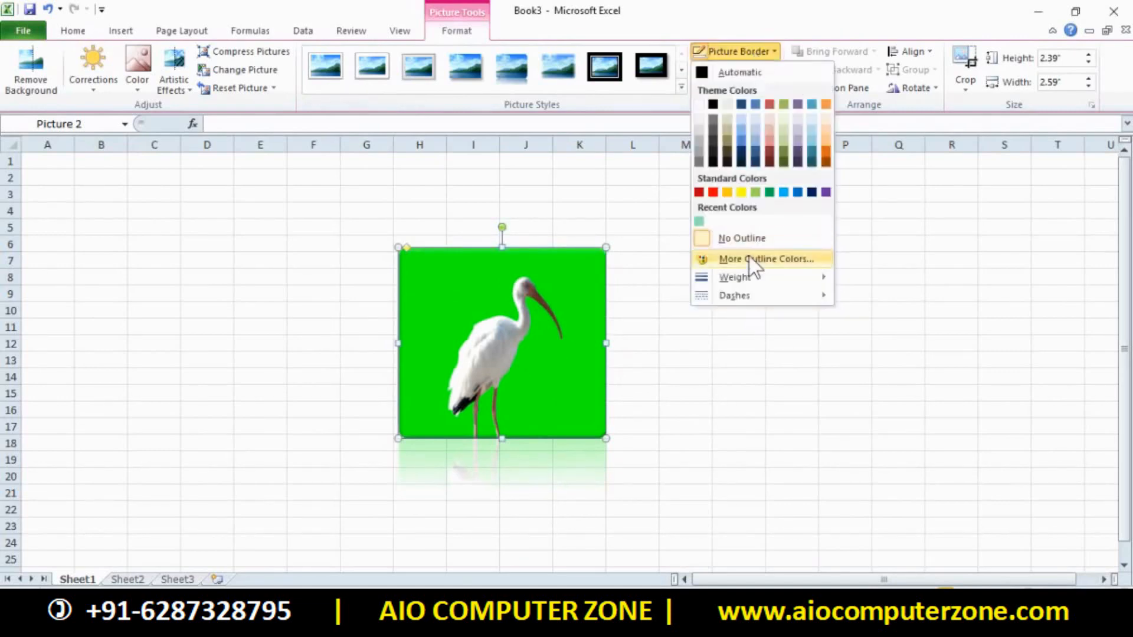
left_click(713, 192)
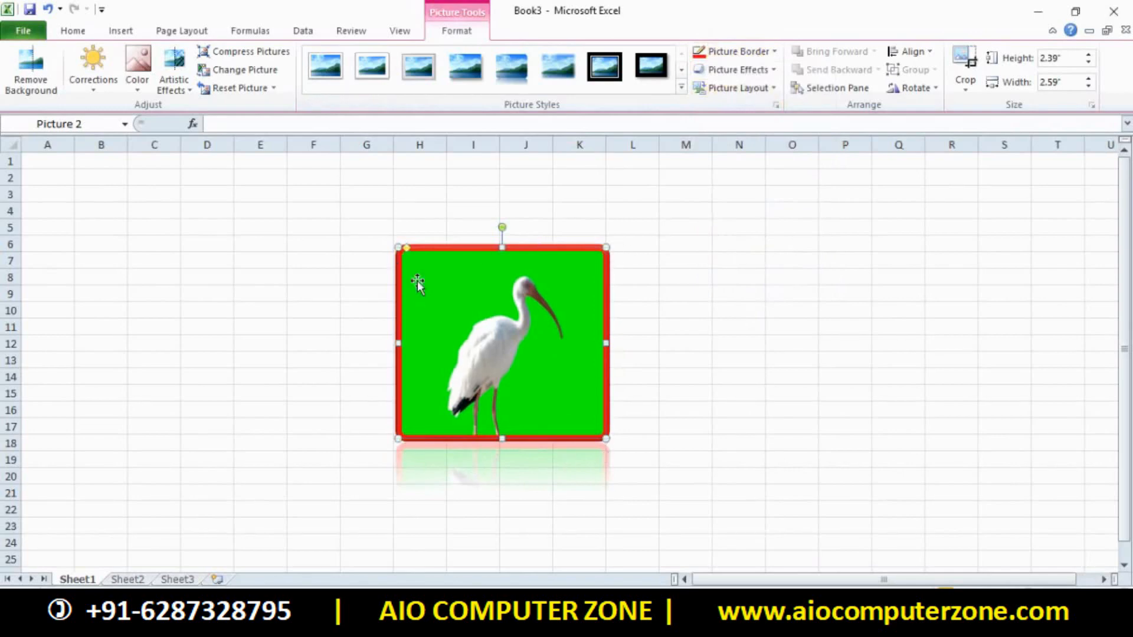
Set the red border's width to 20 pt
left_click(739, 51)
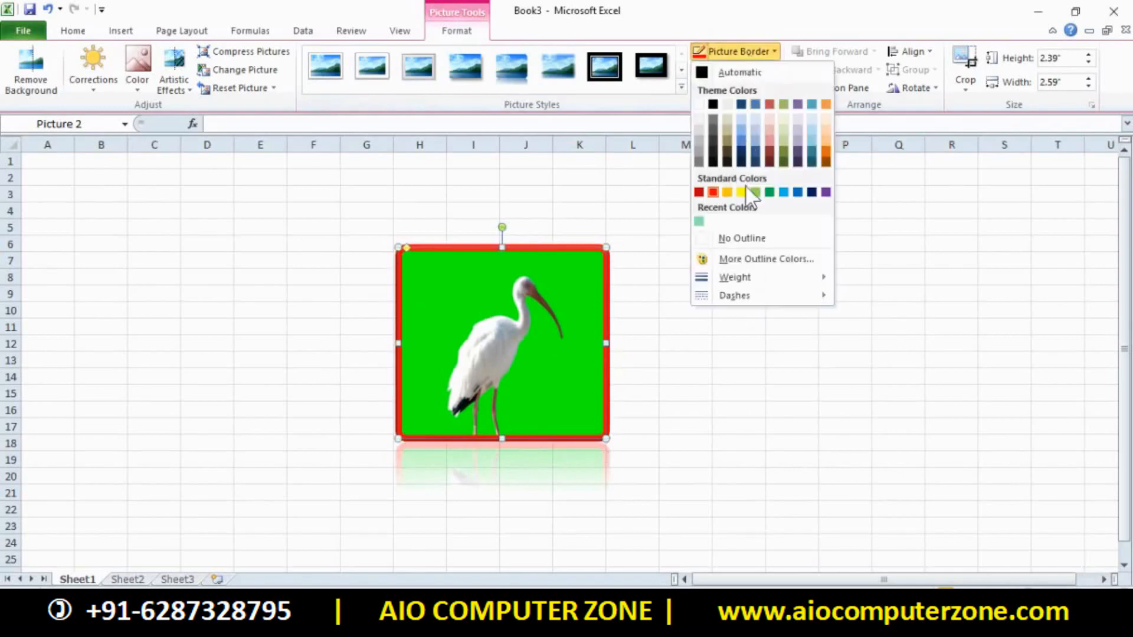
mouse_move(750, 284)
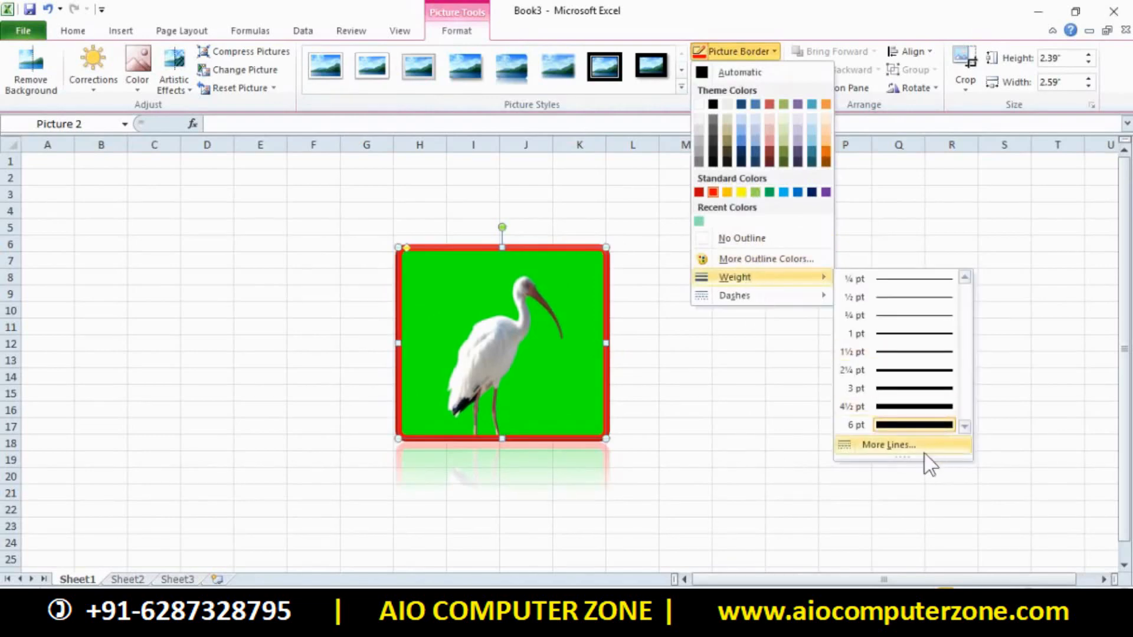
left_click(909, 446)
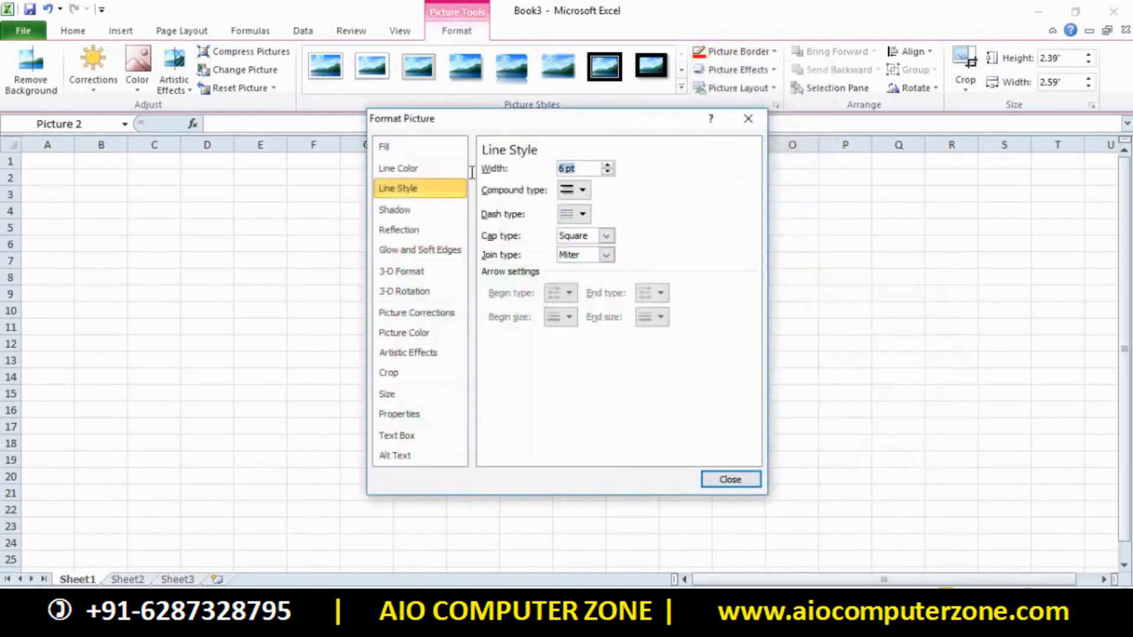
type("20")
left_click(720, 480)
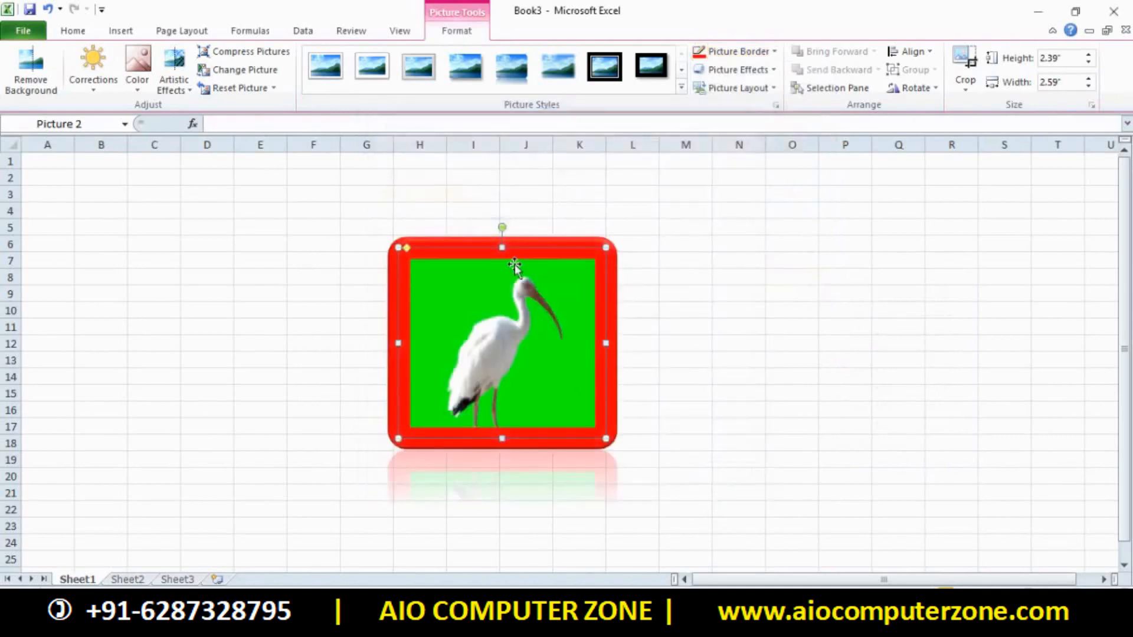
Try dotted and other dash styles on the red border
left_click(731, 51)
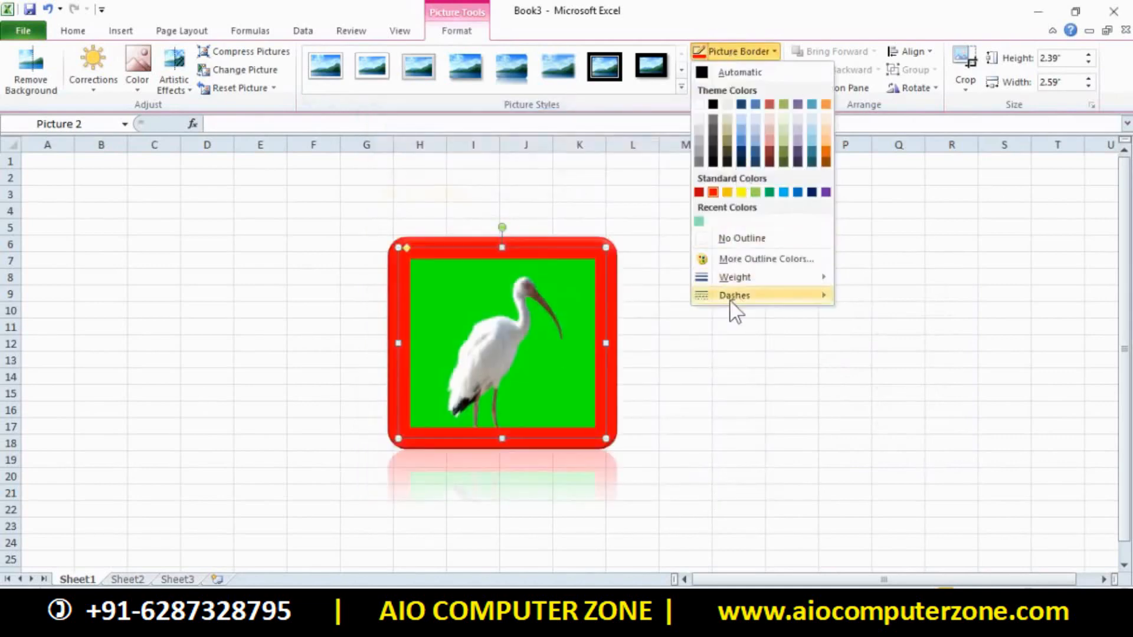
mouse_move(730, 298)
left_click(876, 322)
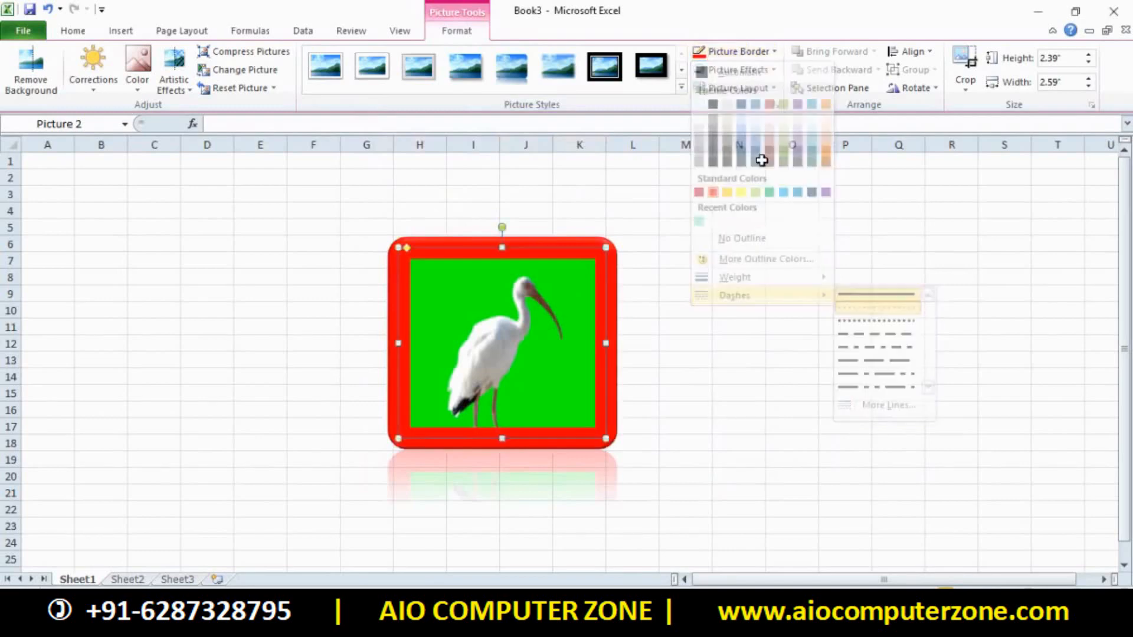
left_click(758, 52)
mouse_move(741, 294)
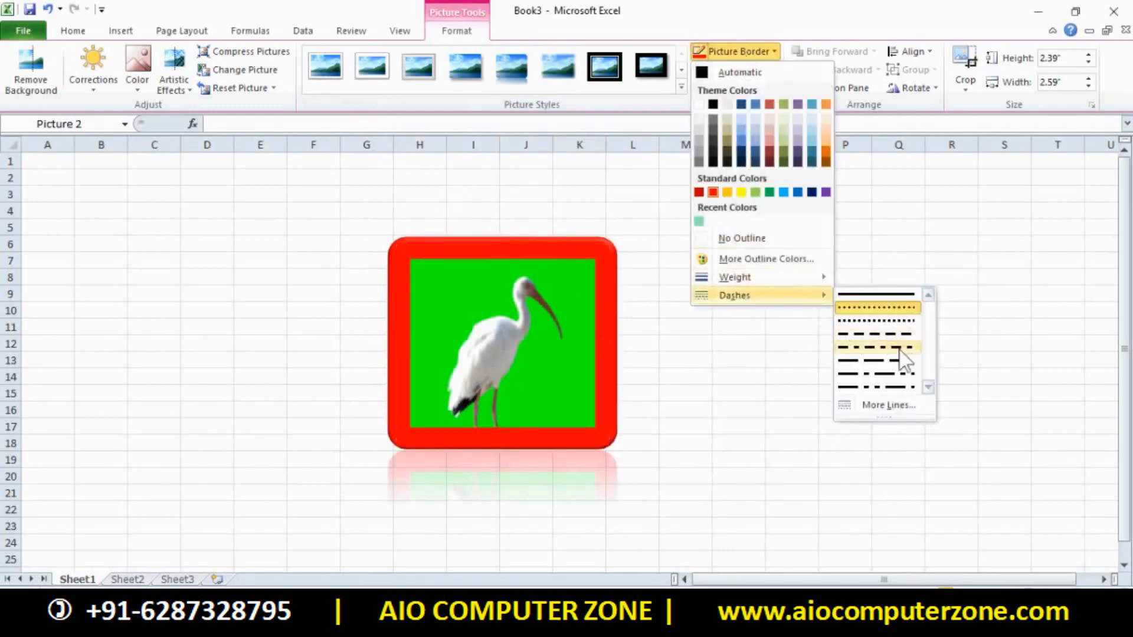
left_click(877, 333)
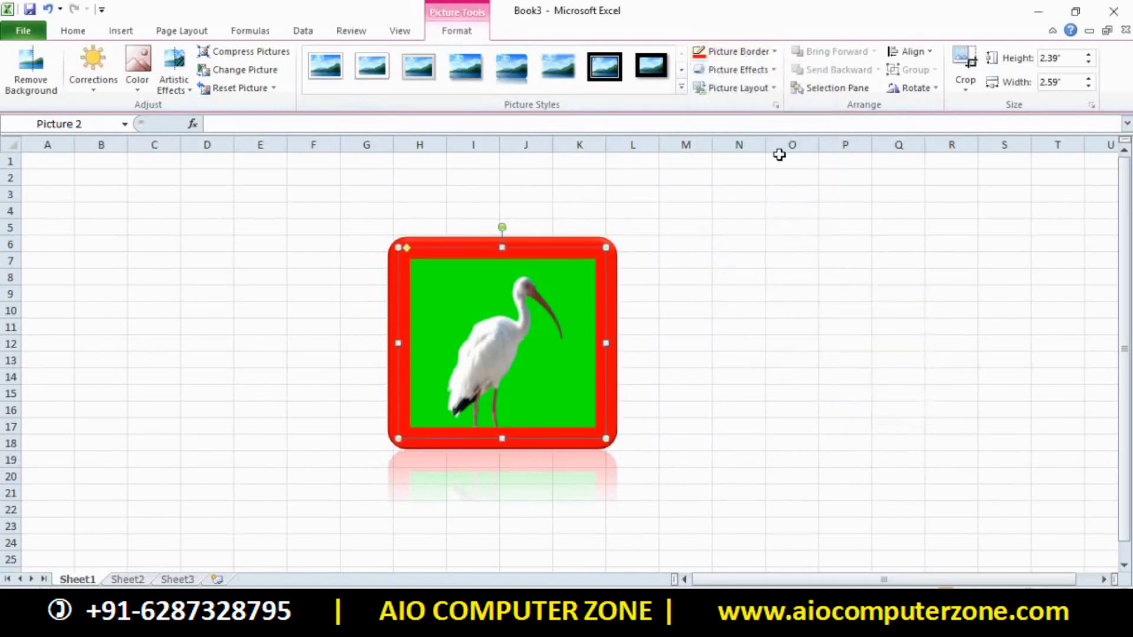
left_click(745, 56)
Close the border options and apply a 3-D preset effect to the bird picture
left_click(738, 69)
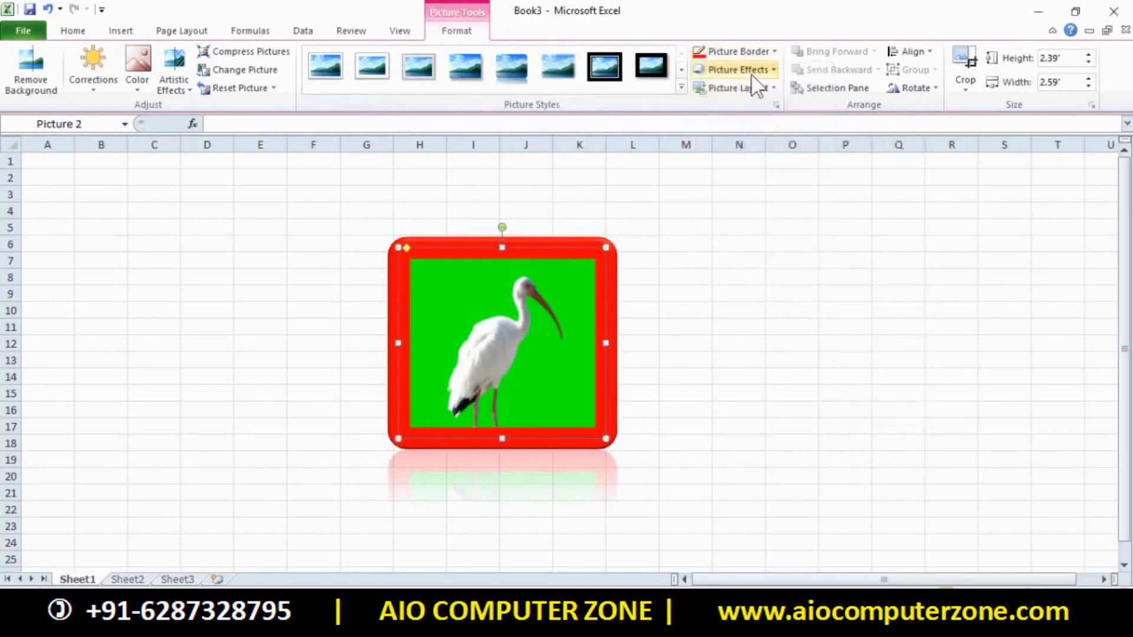
left_click(755, 71)
mouse_move(741, 109)
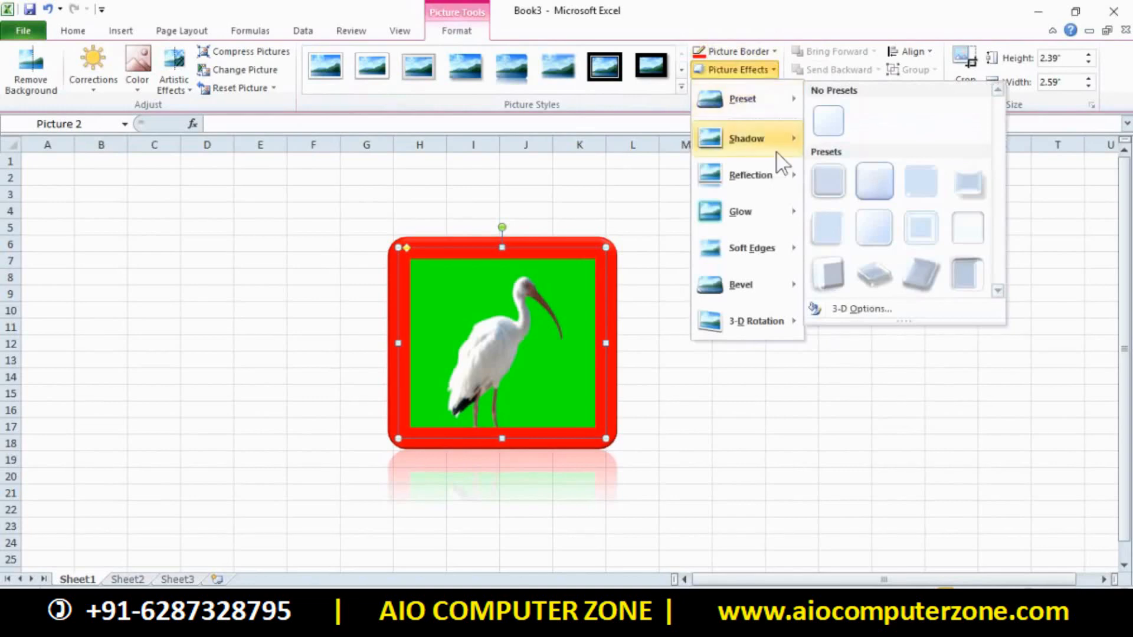
left_click(864, 289)
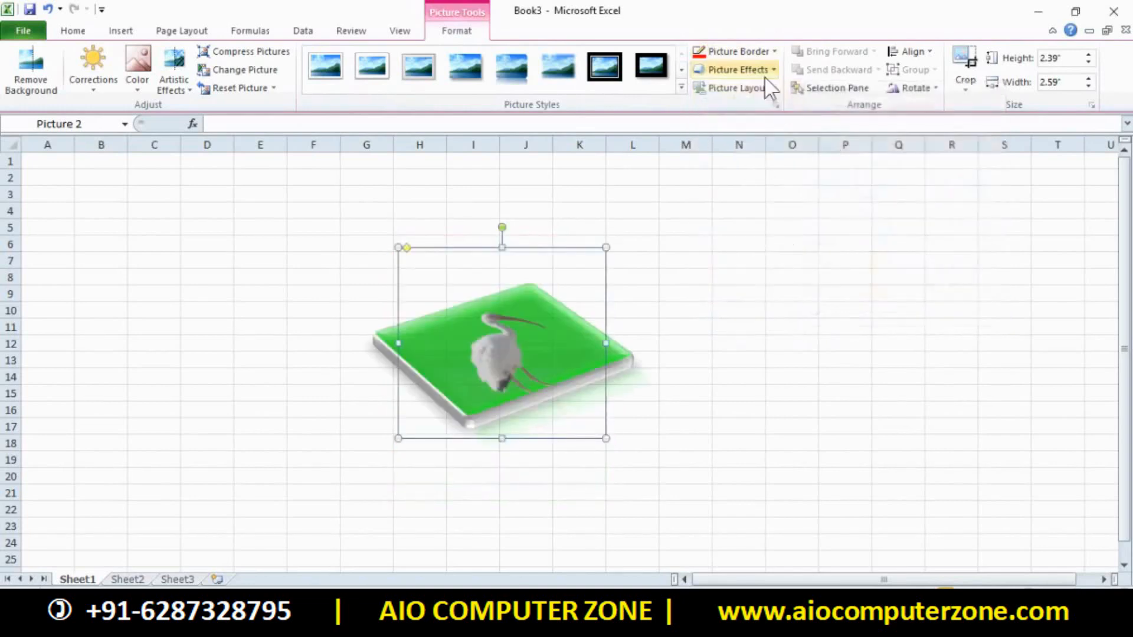
Add a Perspective shadow to the bird picture
left_click(764, 71)
mouse_move(766, 109)
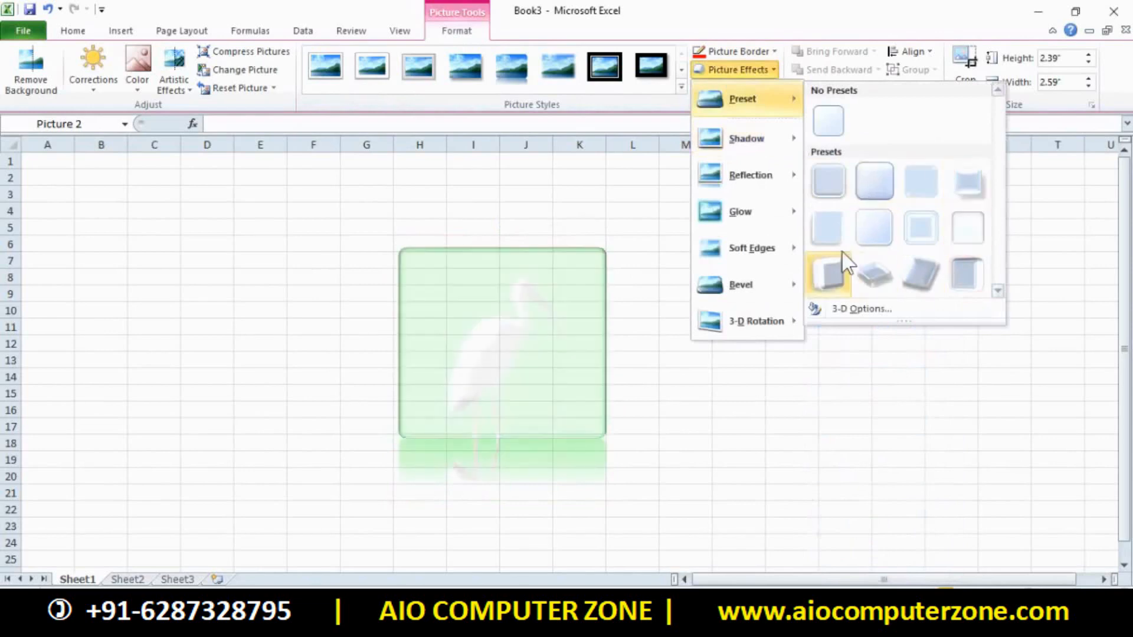
mouse_move(761, 139)
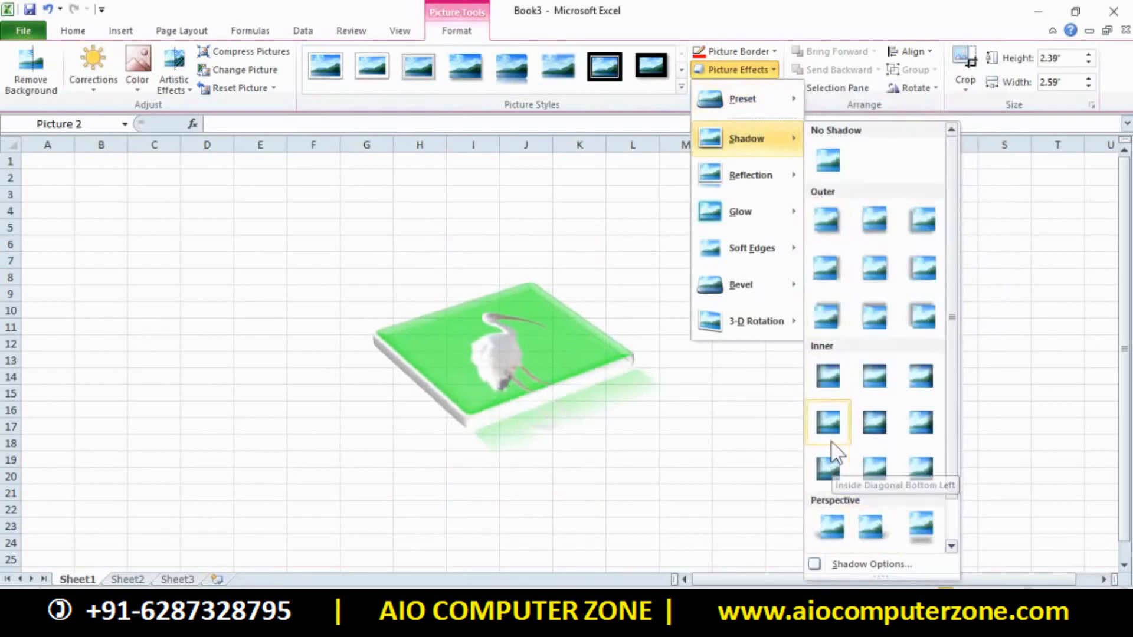
left_click(872, 525)
Open the Glow Options from Picture Effects > Glow
left_click(749, 70)
mouse_move(758, 228)
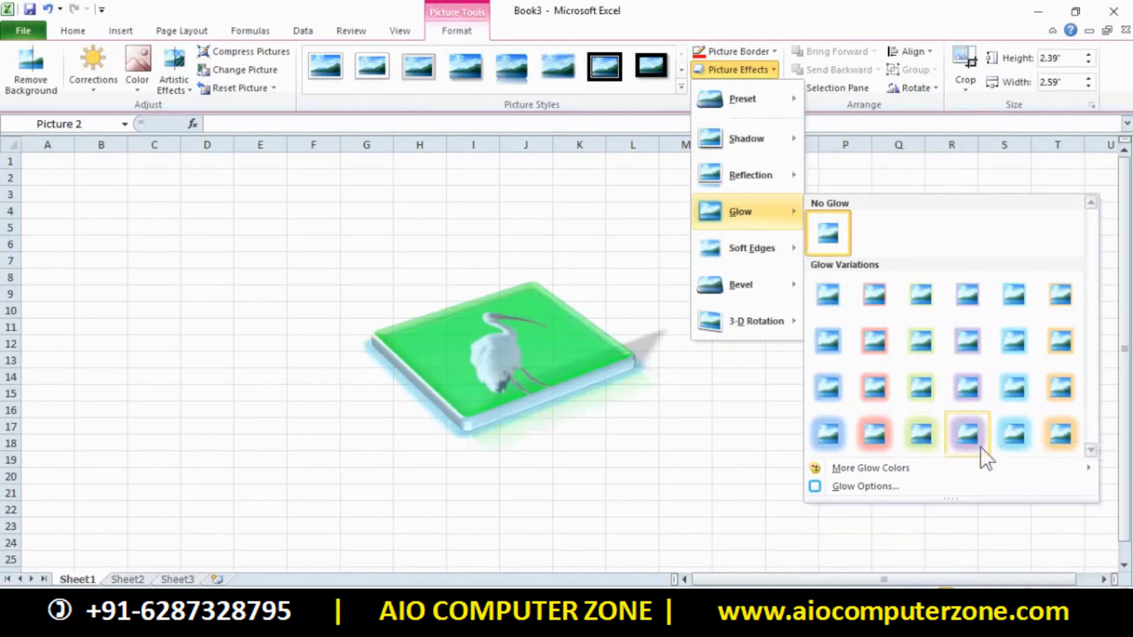
left_click(875, 488)
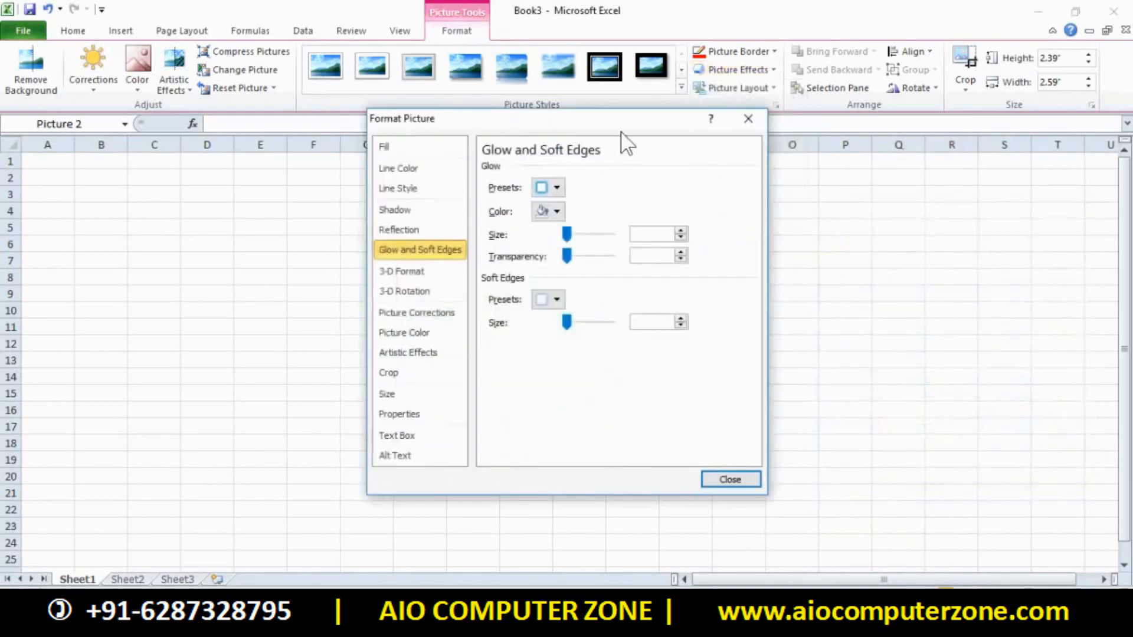
Move the Format Picture window aside to view the 3-D picture, then close it
left_click_drag(624, 120, 899, 121)
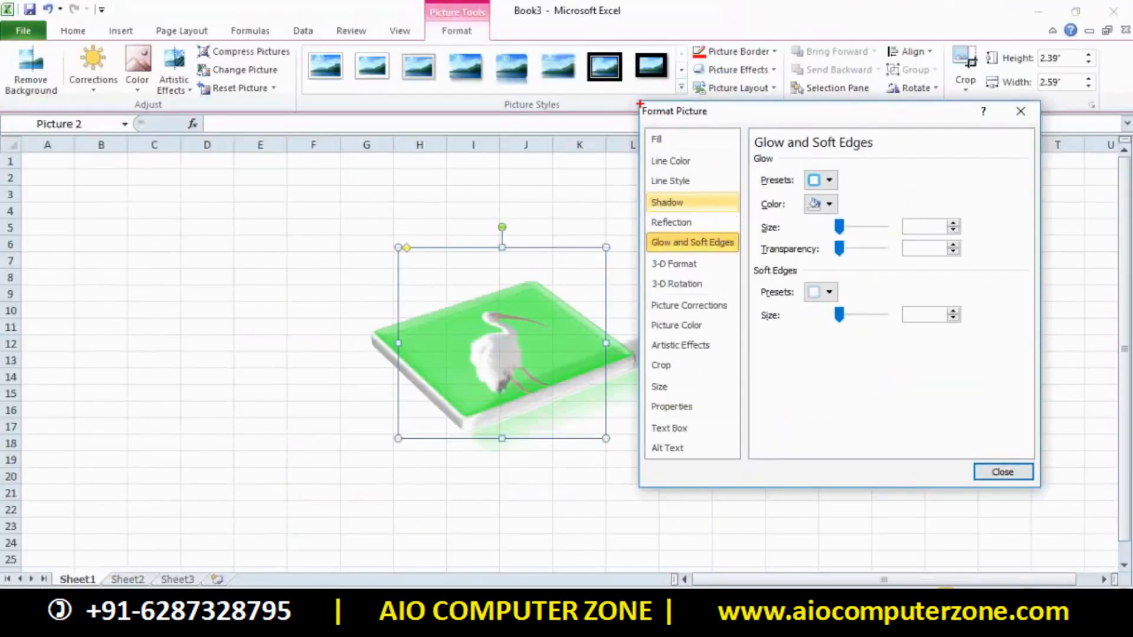
mouse_move(641, 103)
left_mouse_down()
mouse_move(948, 428)
mouse_move(1040, 469)
left_mouse_up()
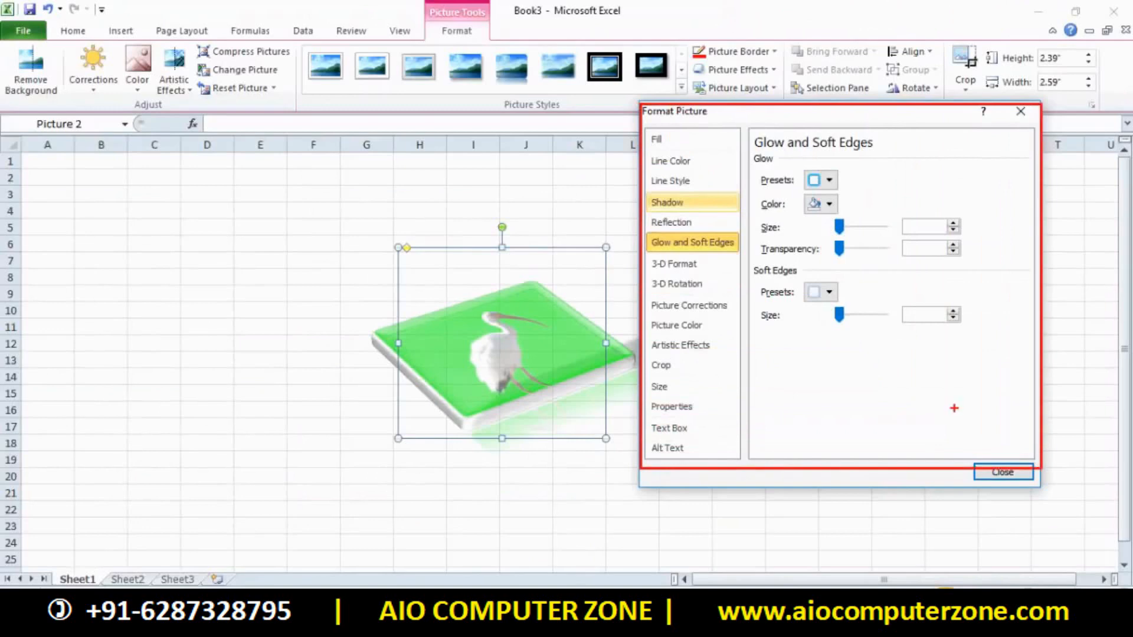
left_click_drag(686, 168, 739, 137)
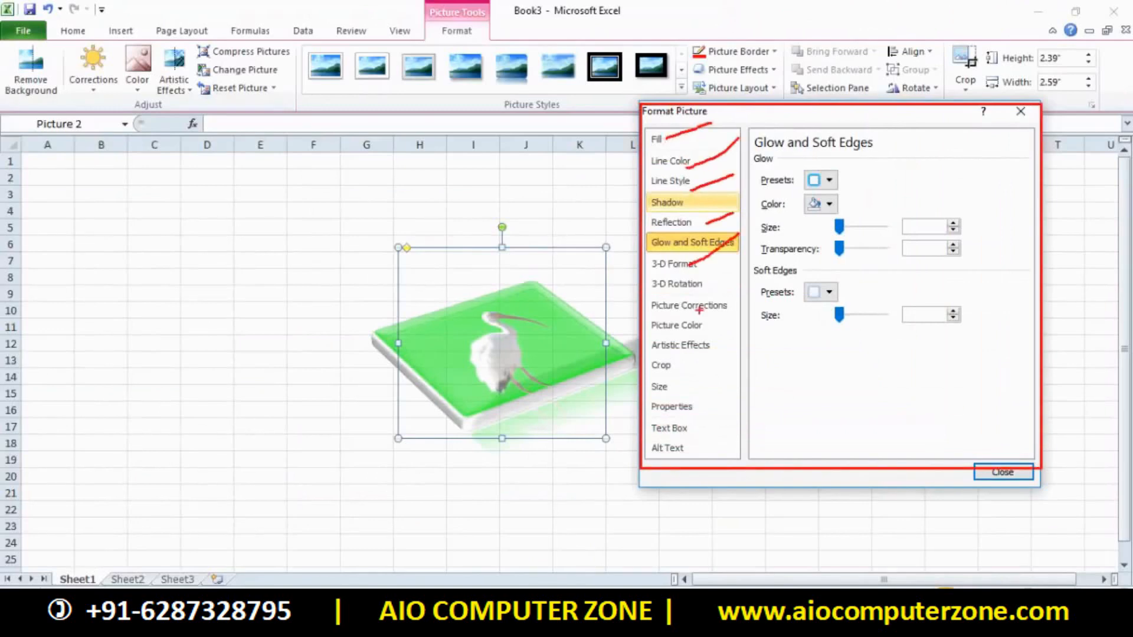
left_click_drag(623, 407, 680, 362)
left_click_drag(683, 457, 773, 316)
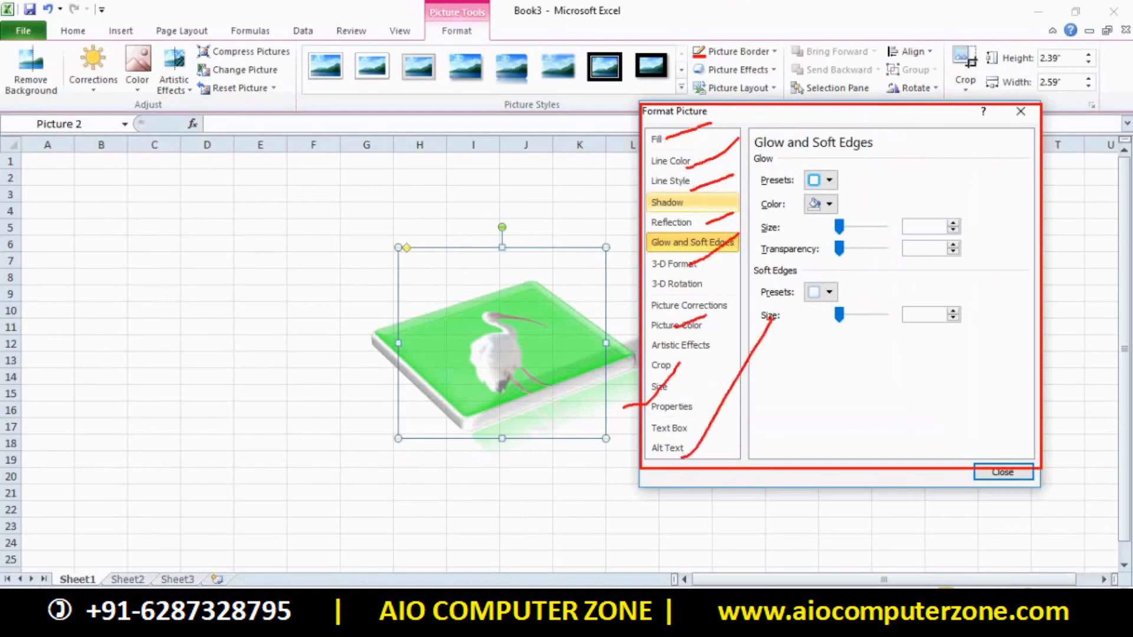
key("Escape")
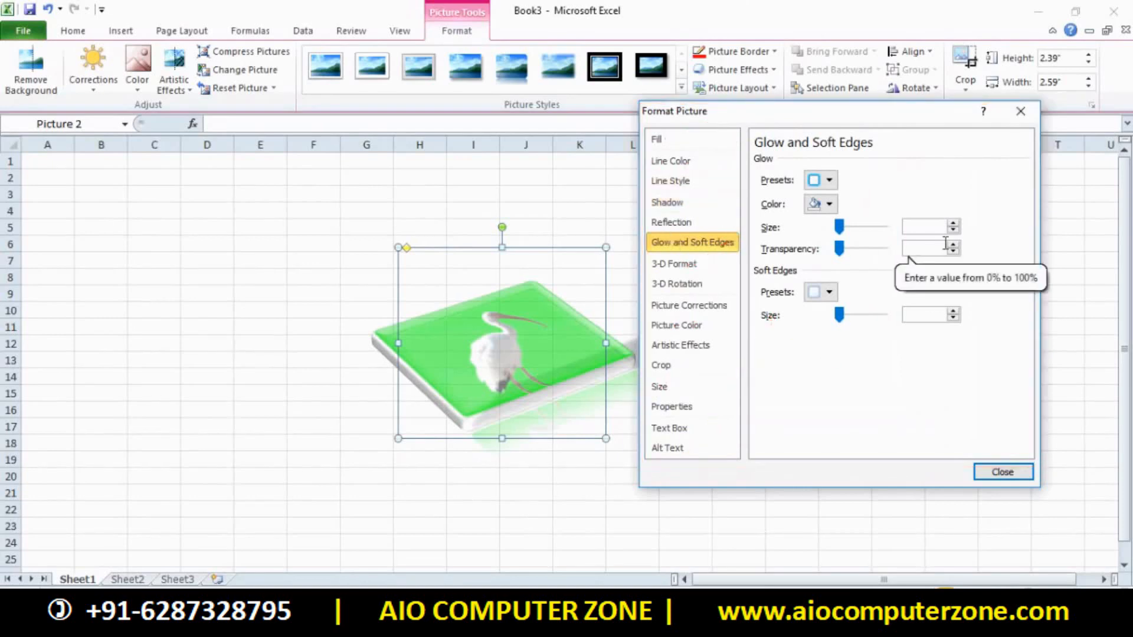
left_click(1020, 110)
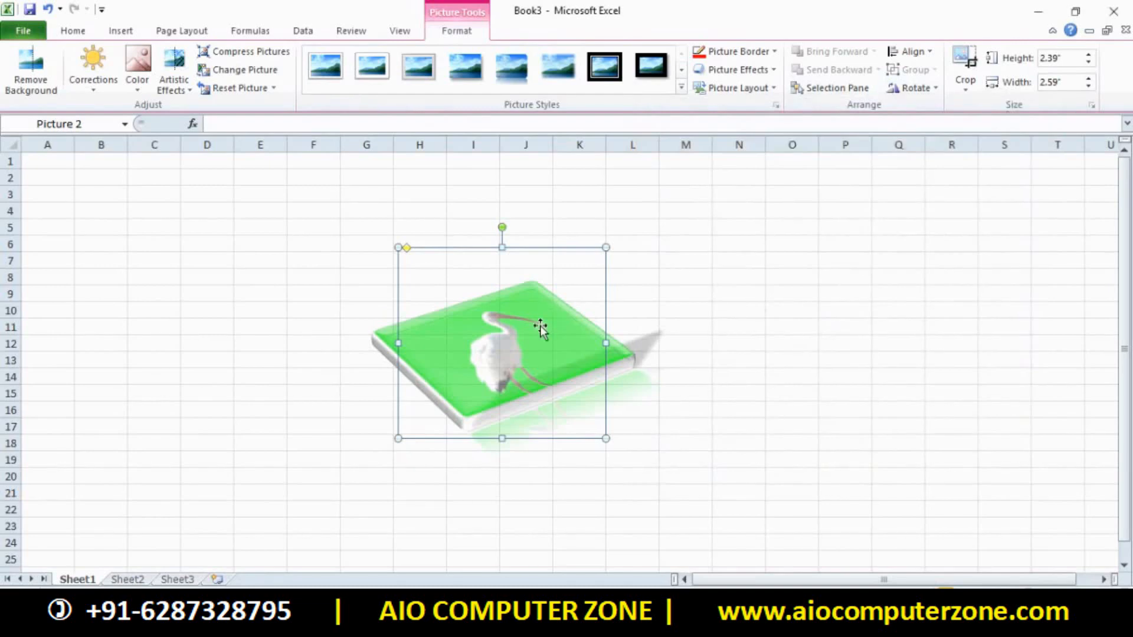
Reopen Format Picture from the bird picture's shortcut menu, showing Picture Corrections at 0%
left_click(703, 338)
left_click(464, 357)
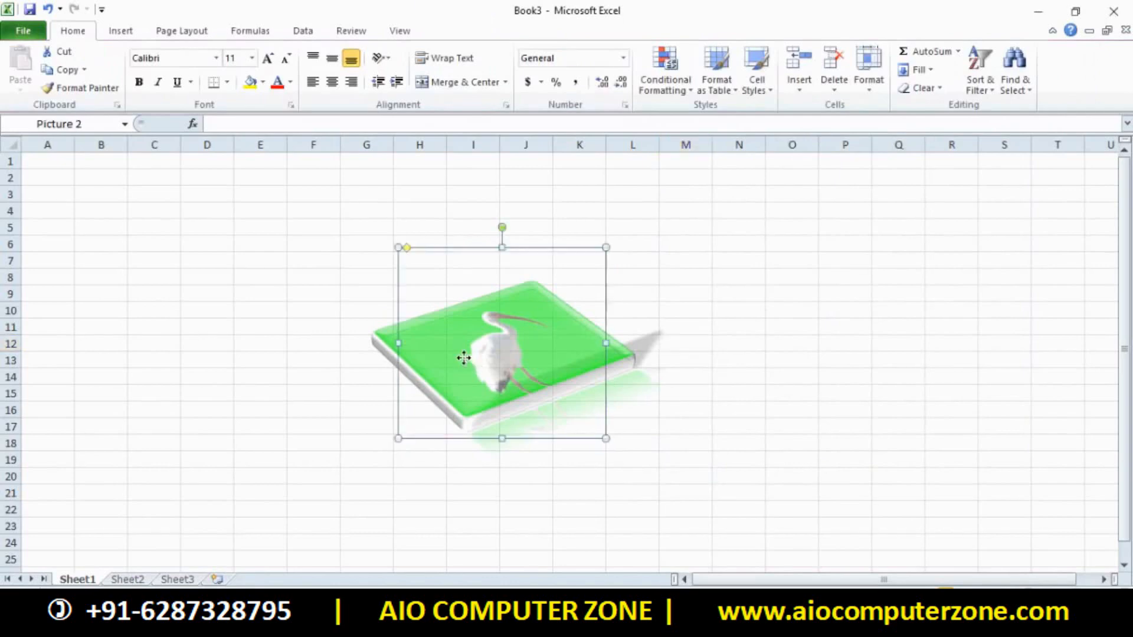
right_click(464, 358)
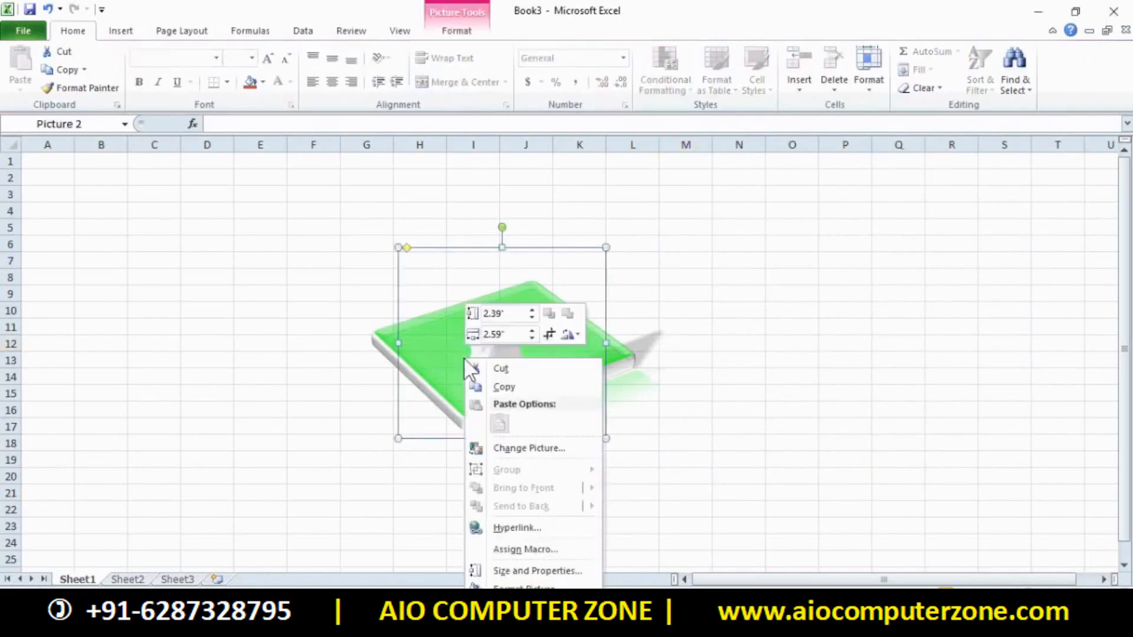
left_click(522, 587)
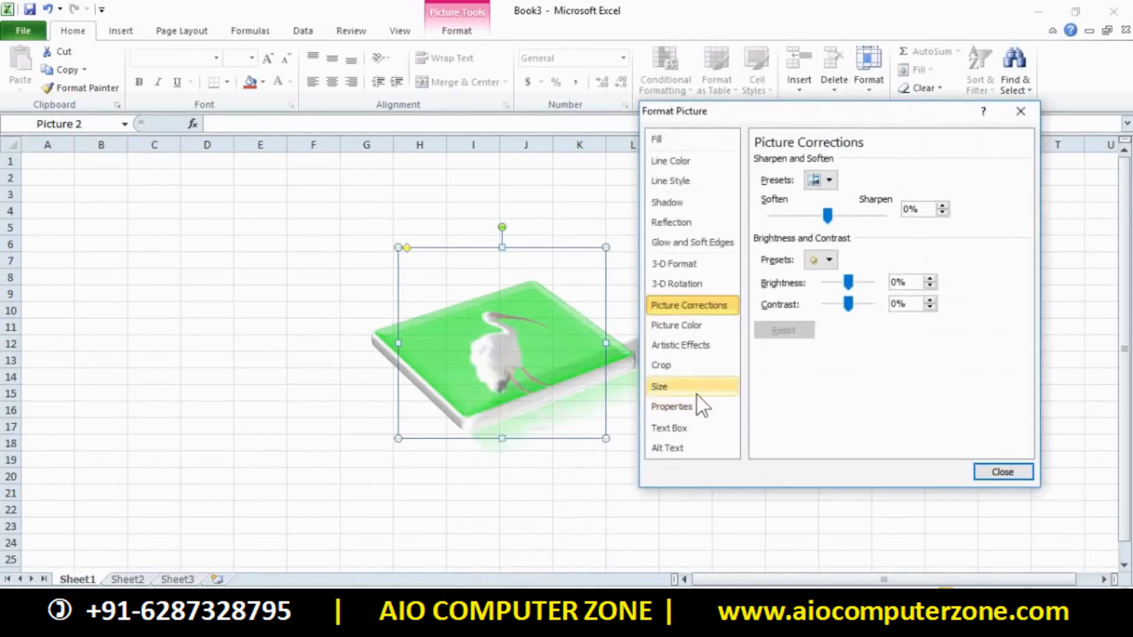
Reopen the Glow Options for the ibis picture from Picture Effects
left_click(1021, 111)
left_click(469, 31)
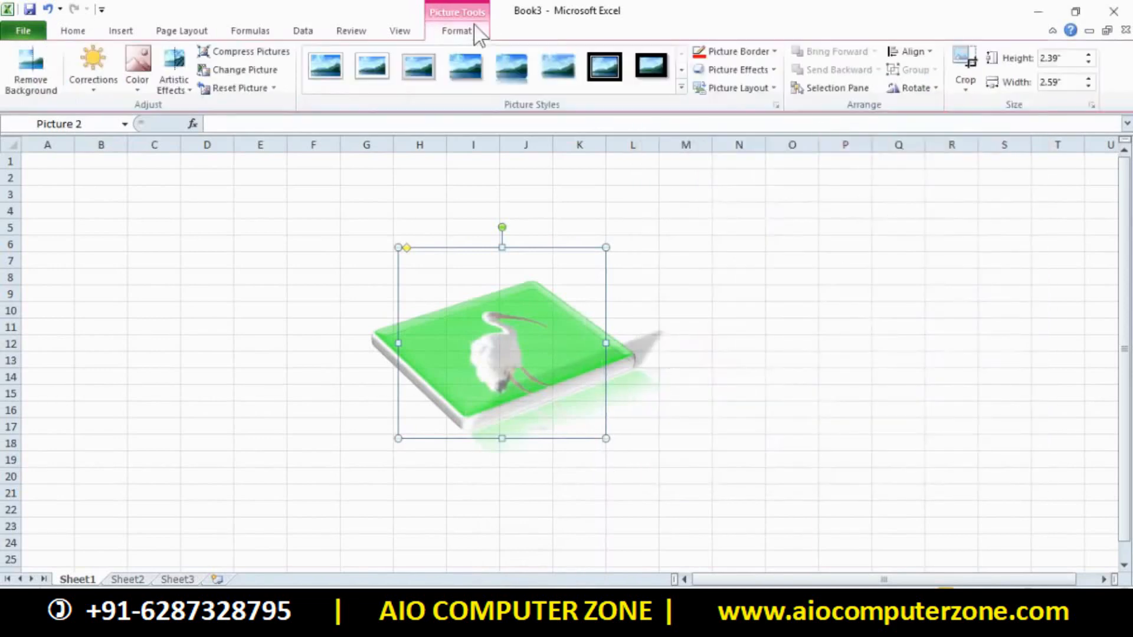
left_click(738, 69)
mouse_move(747, 216)
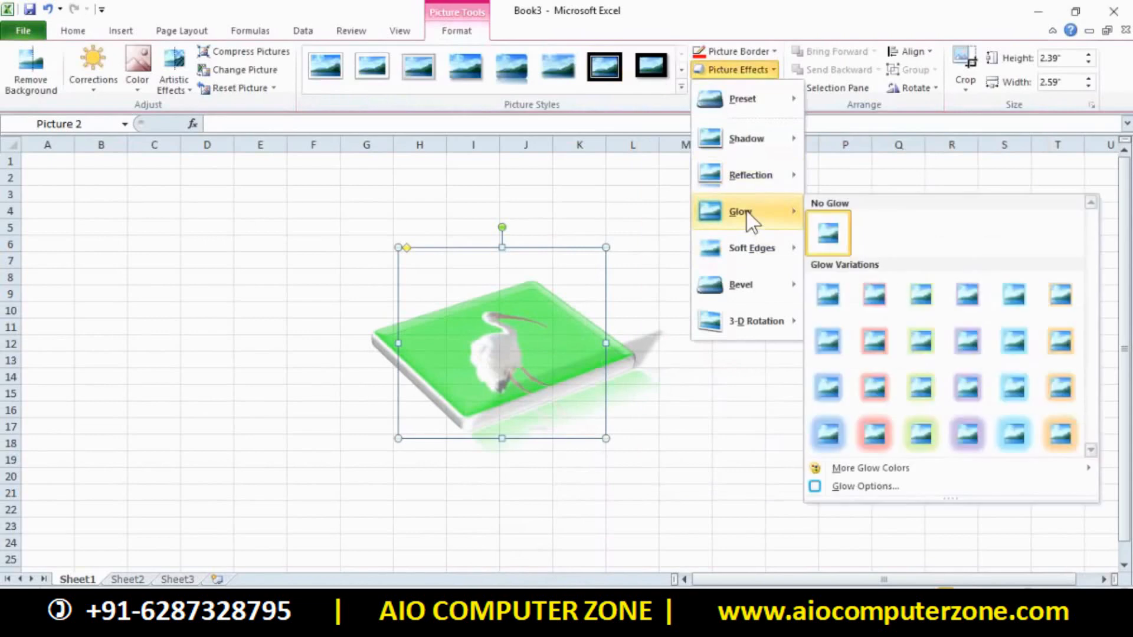
left_click(880, 494)
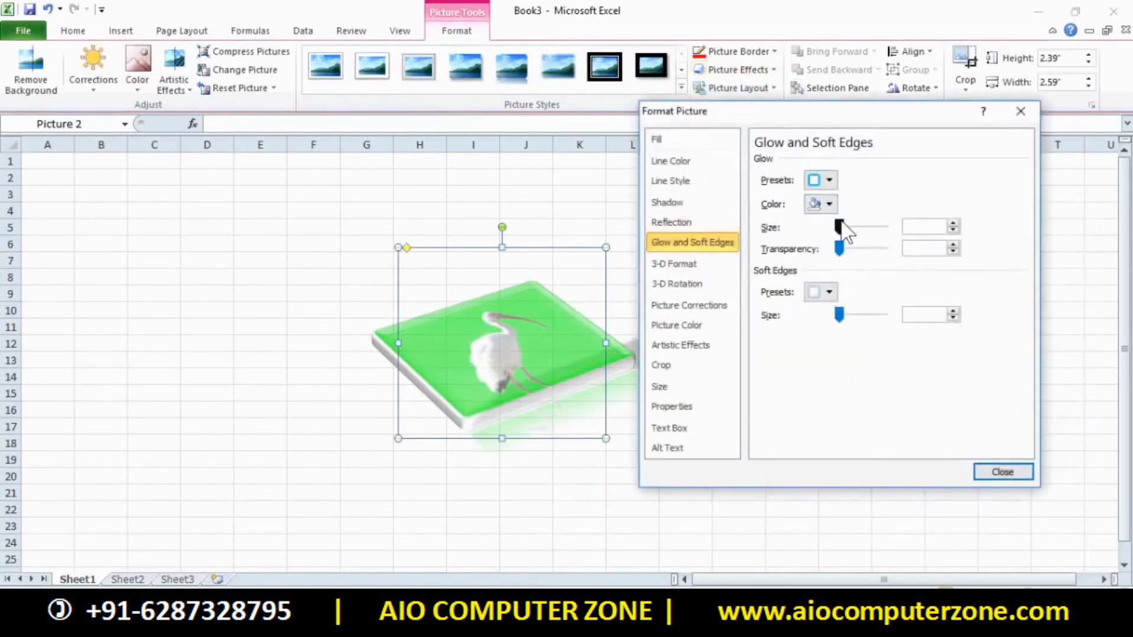
Set a 150 pt red glow at 0% transparency and 36 pt soft edges, then close
left_click_drag(839, 227, 859, 228)
left_click_drag(843, 114, 892, 154)
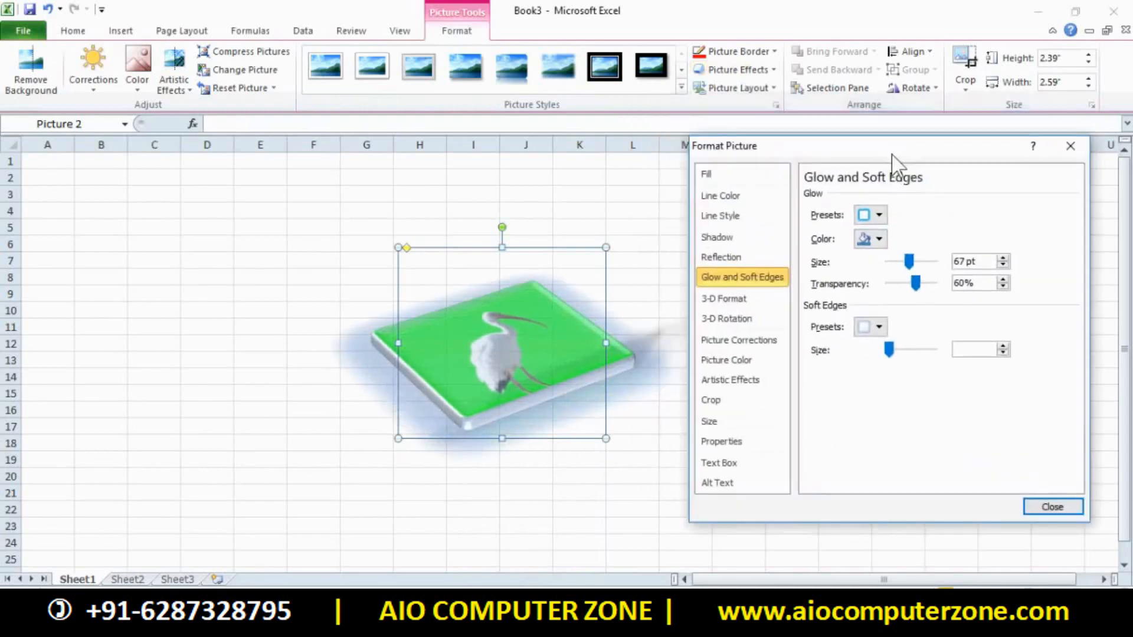
left_click_drag(912, 262, 935, 273)
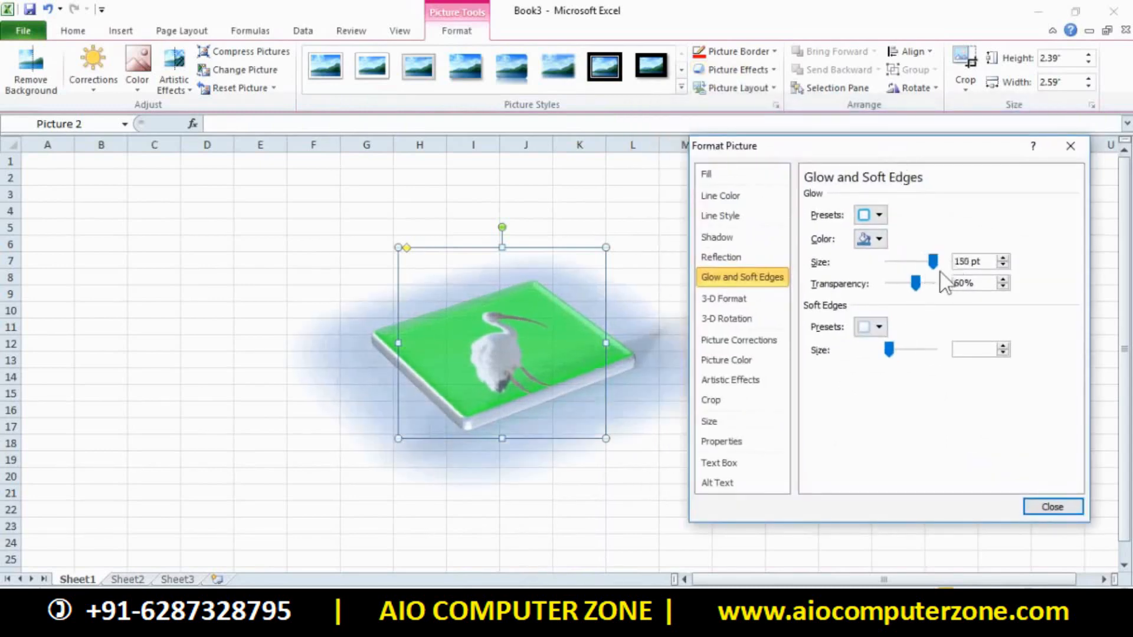
left_click(923, 281)
left_click_drag(910, 285, 884, 286)
left_click(879, 238)
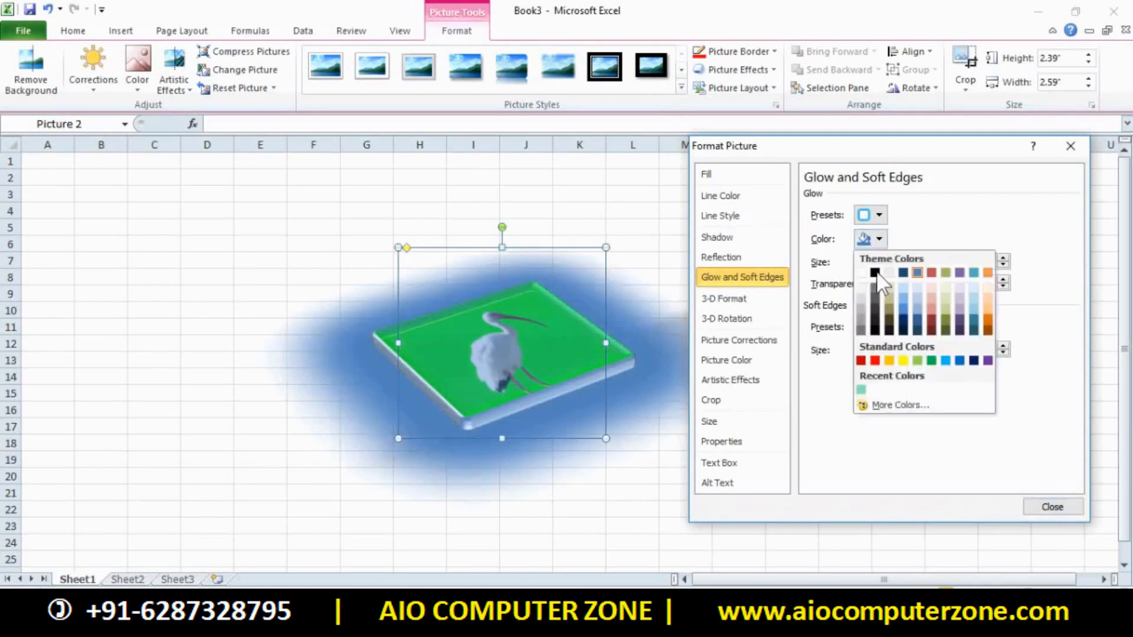
left_click(876, 360)
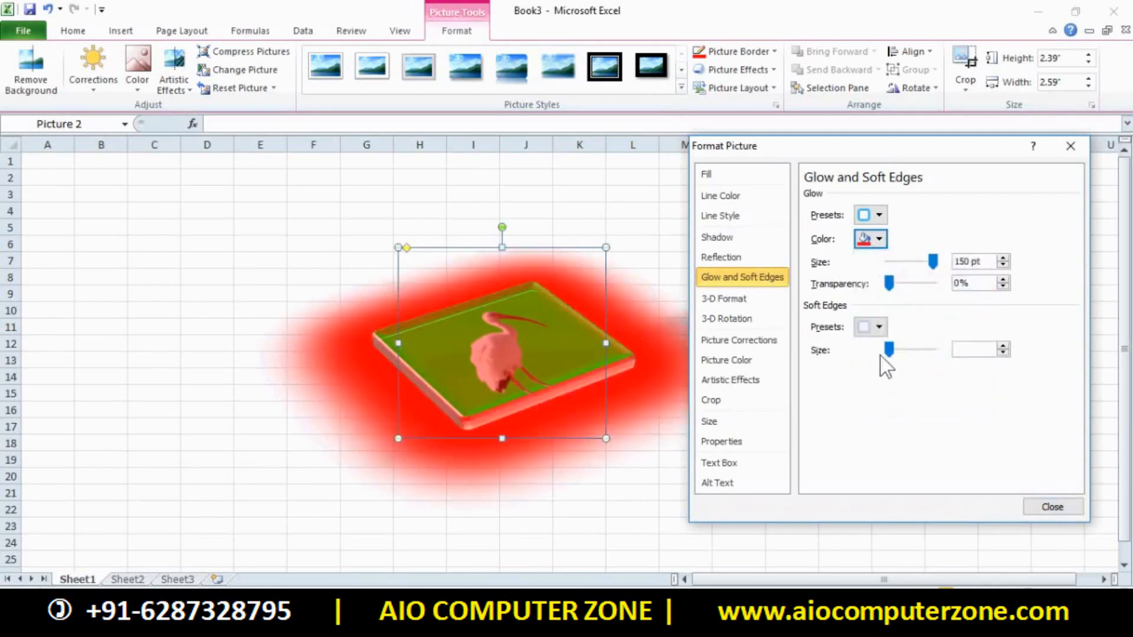
left_click(910, 349)
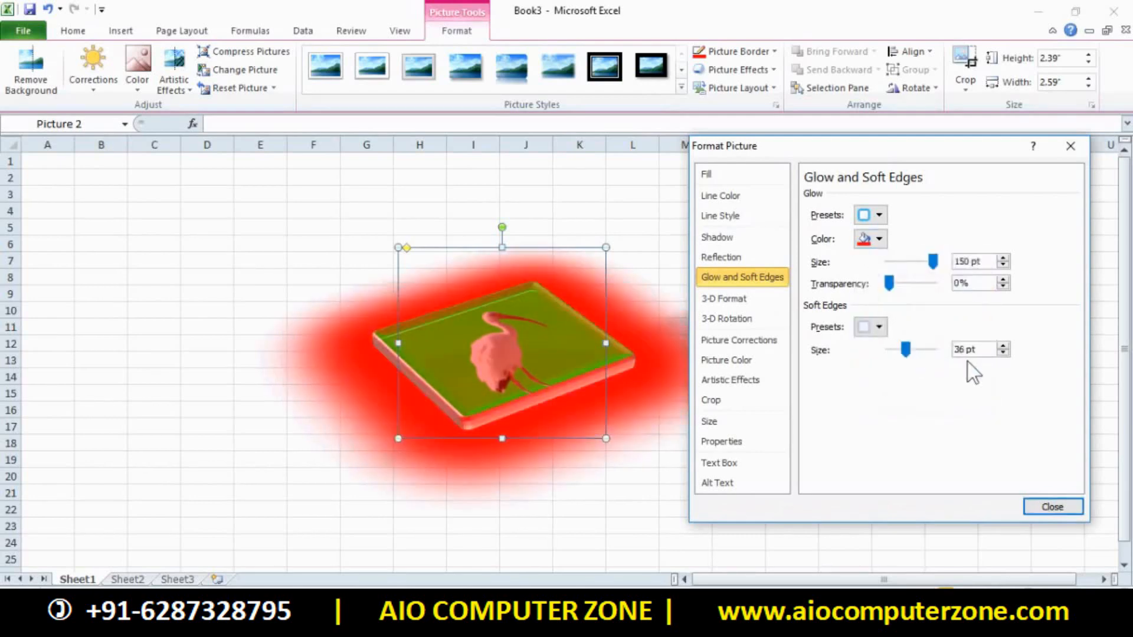
left_click(1052, 508)
left_click(908, 414)
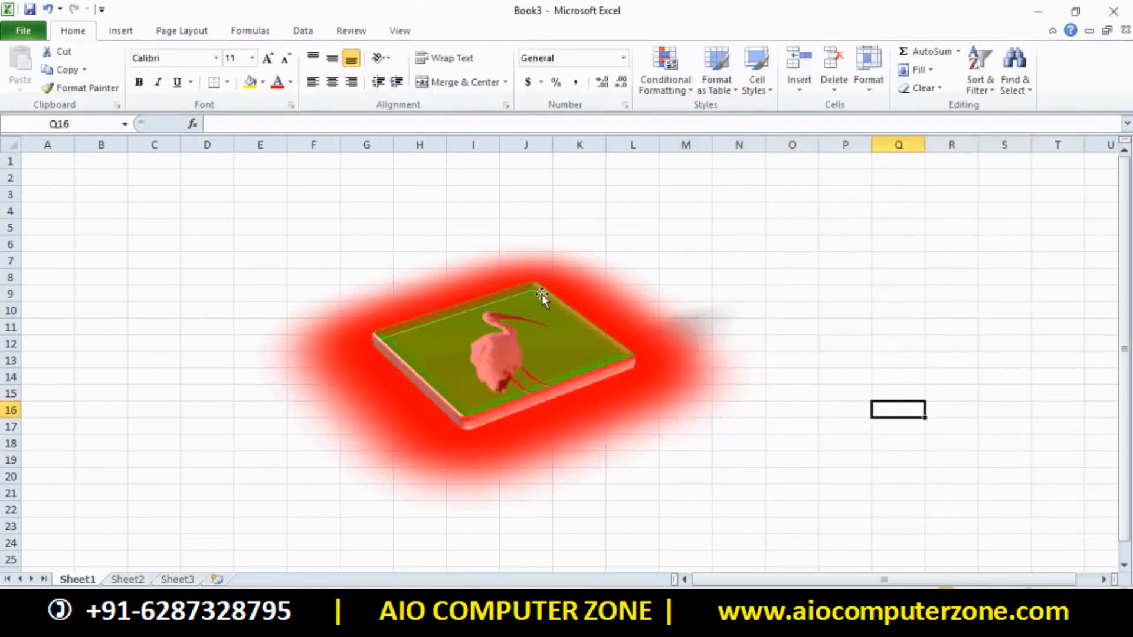
Apply a Bevel preset to the glowing ibis picture
left_click(550, 329)
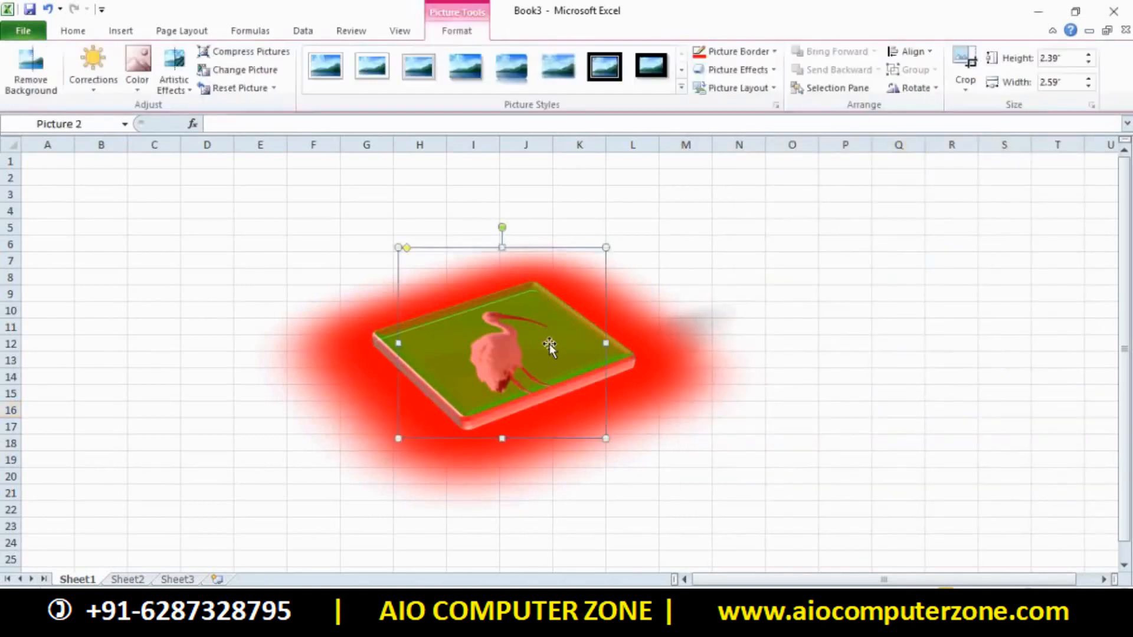
left_click(725, 357)
left_click(614, 341)
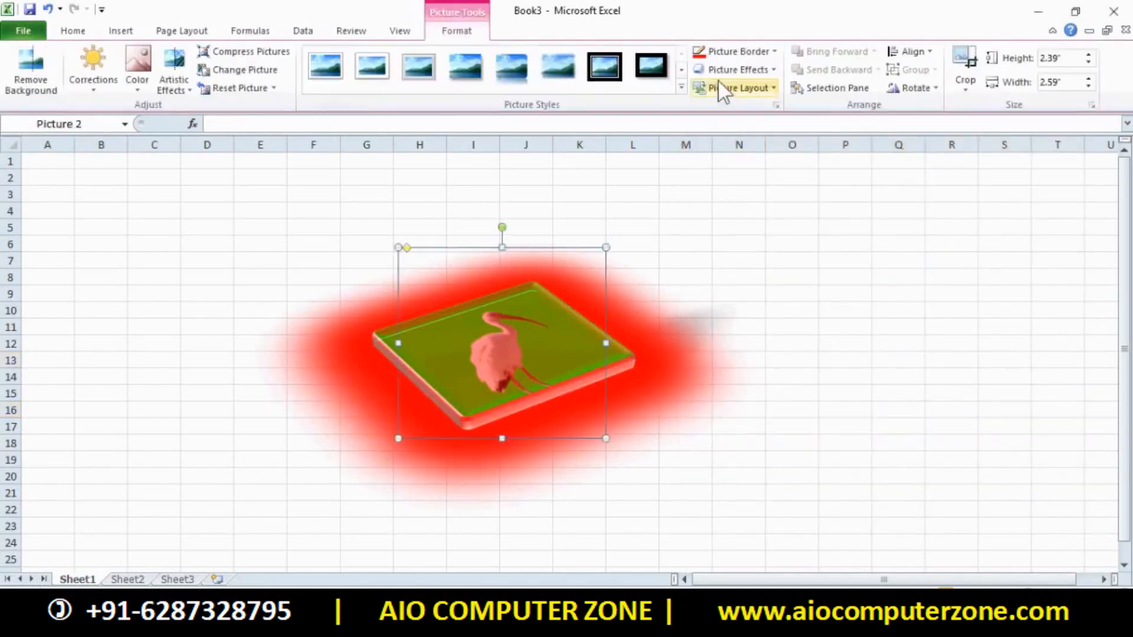
left_click(734, 70)
mouse_move(738, 286)
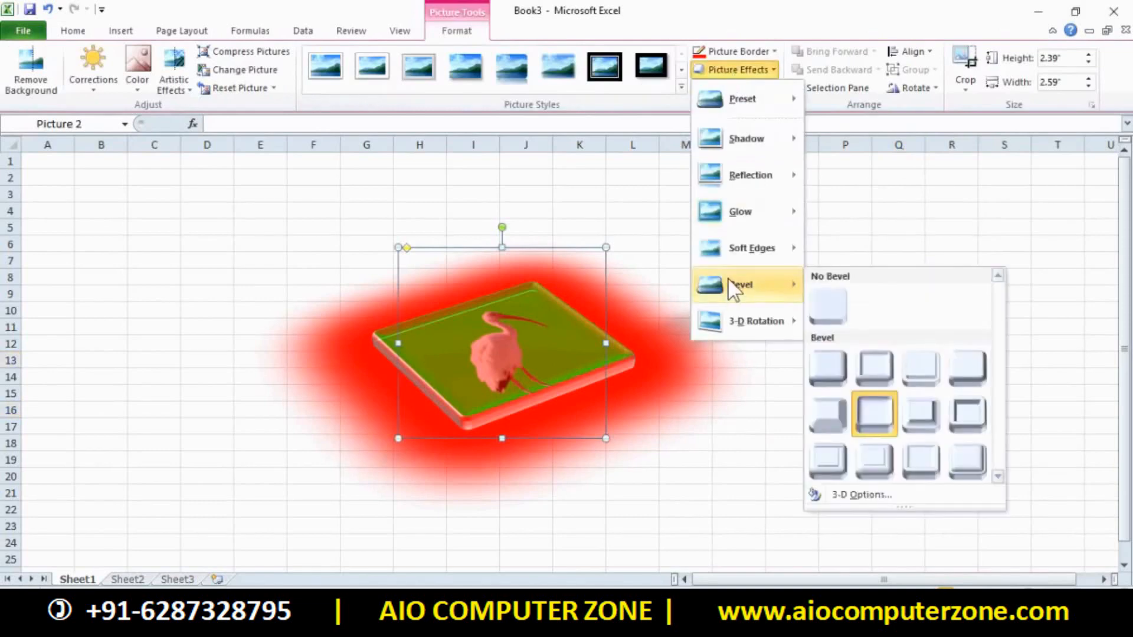
left_click(934, 469)
Tilt the picture with the Perspective Heroic Extreme Right 3-D rotation preset
left_click(732, 88)
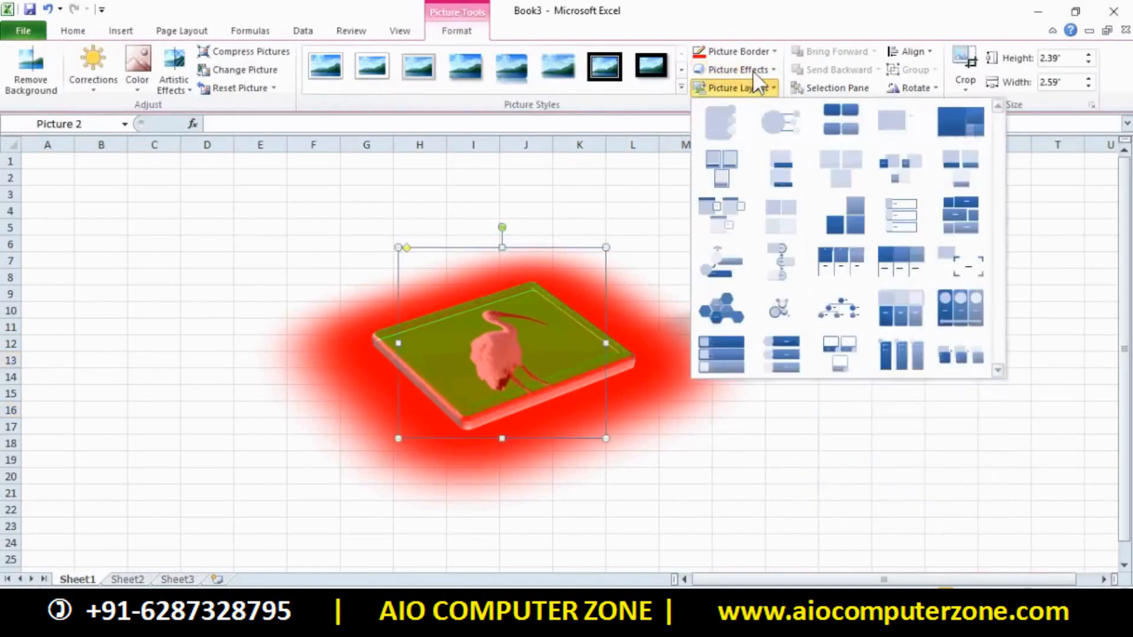
left_click(738, 69)
mouse_move(732, 323)
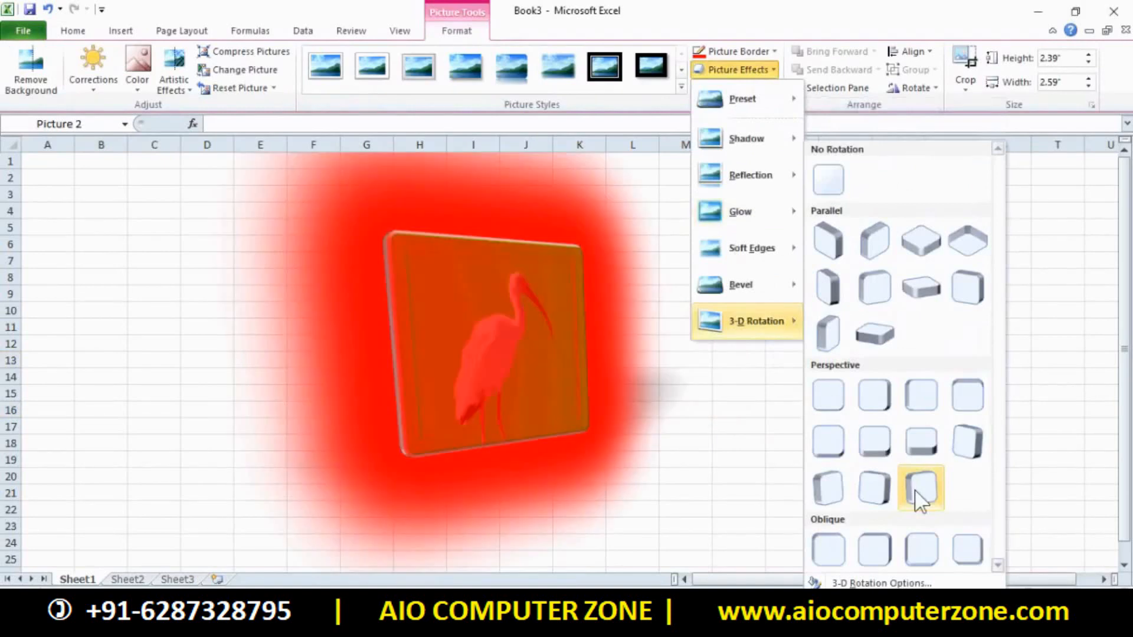
left_click(915, 490)
left_click_drag(629, 313, 571, 365)
left_click(578, 329)
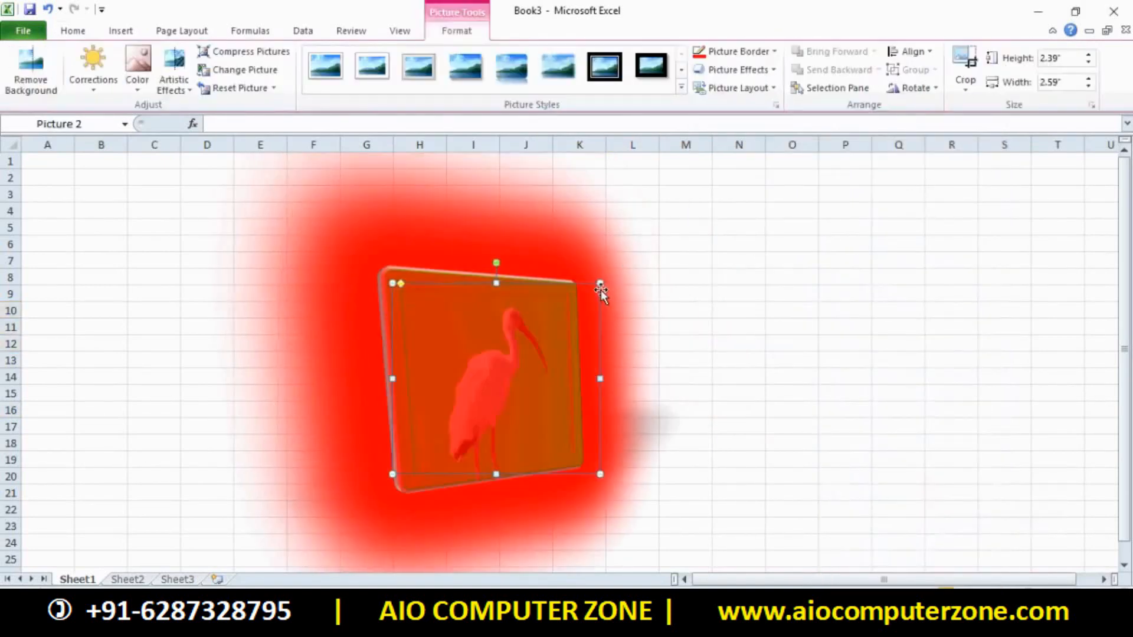
left_click(750, 92)
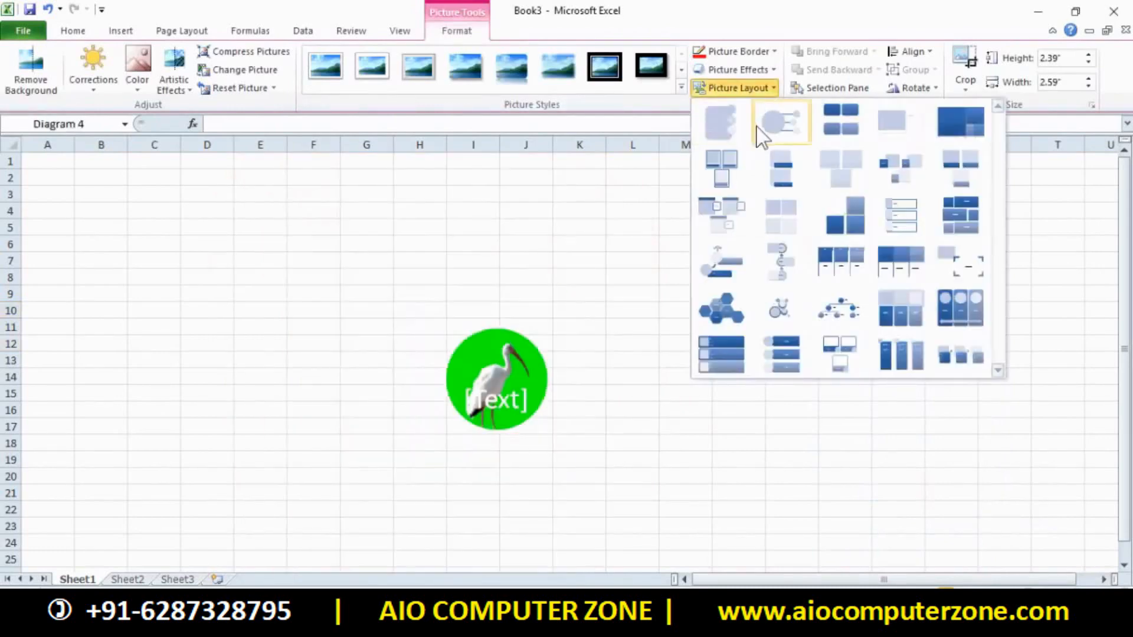
Apply the first Picture Layout, making the ibis a green SmartArt card with a [Text] caption
left_click(747, 133)
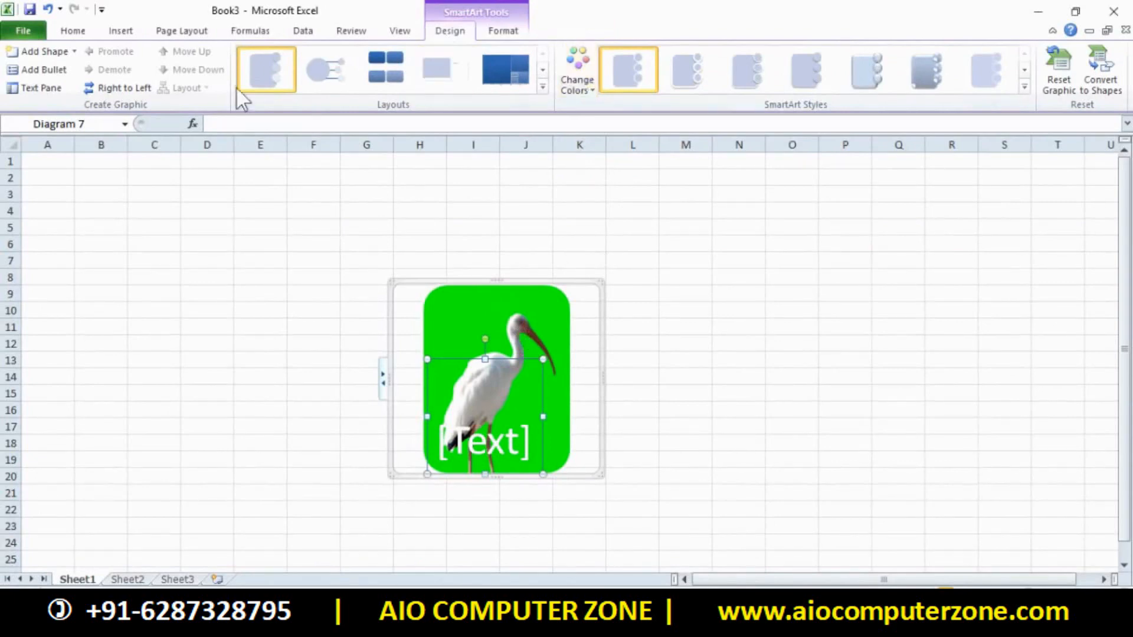
Recolour the SmartArt with the Accent 3 green scheme and apply the tilted 3-D style
left_click(542, 87)
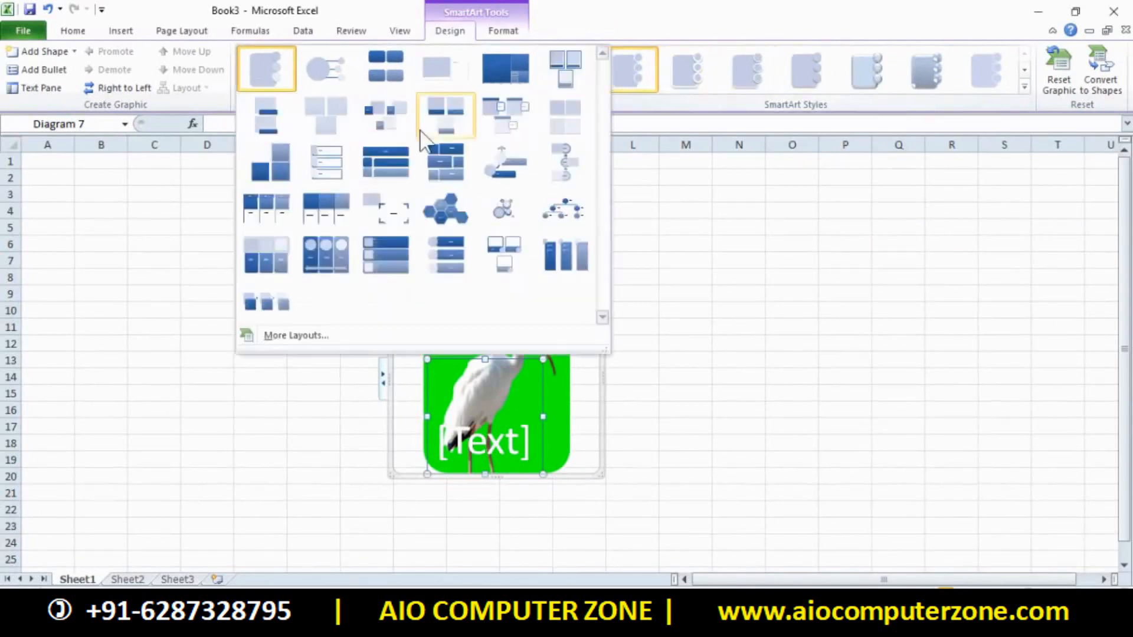
left_click(628, 143)
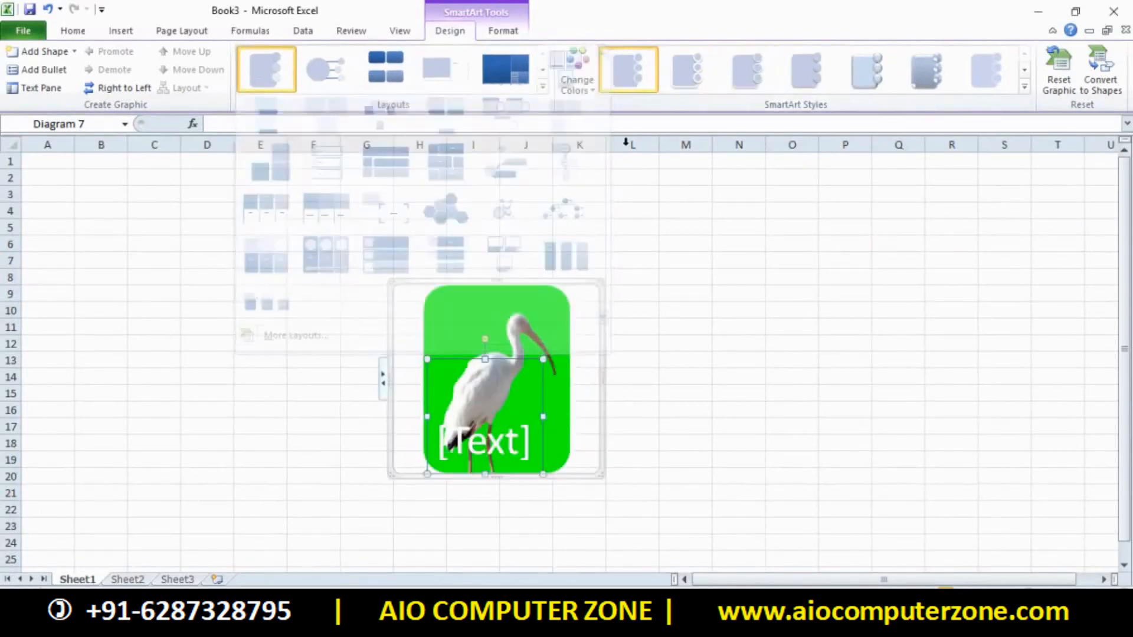
left_click(587, 90)
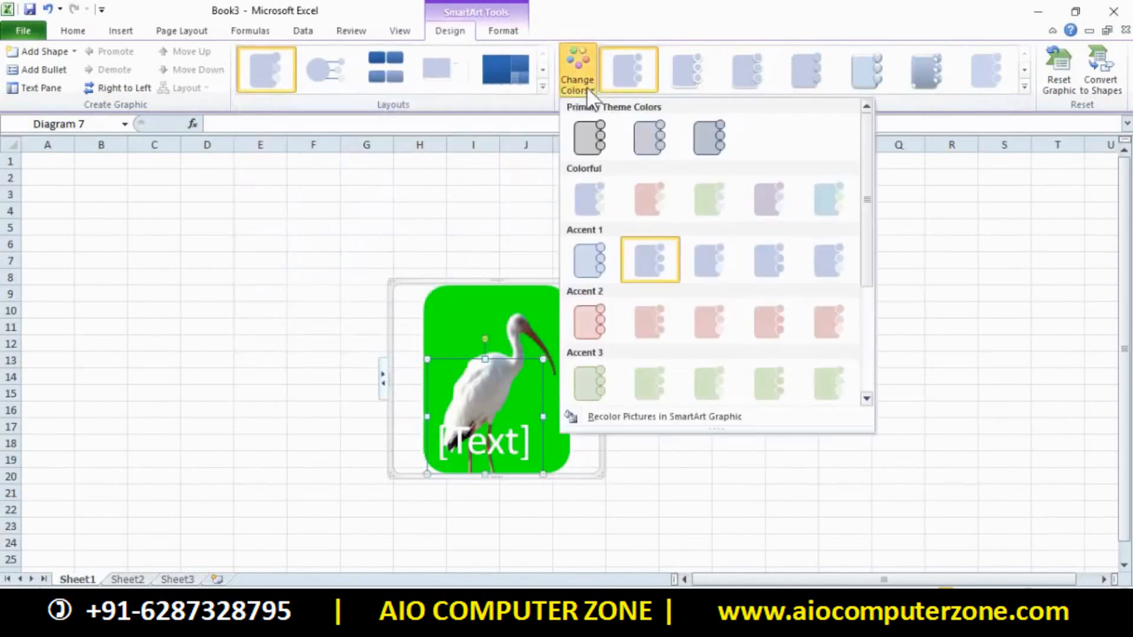
left_click(709, 384)
left_click(1024, 87)
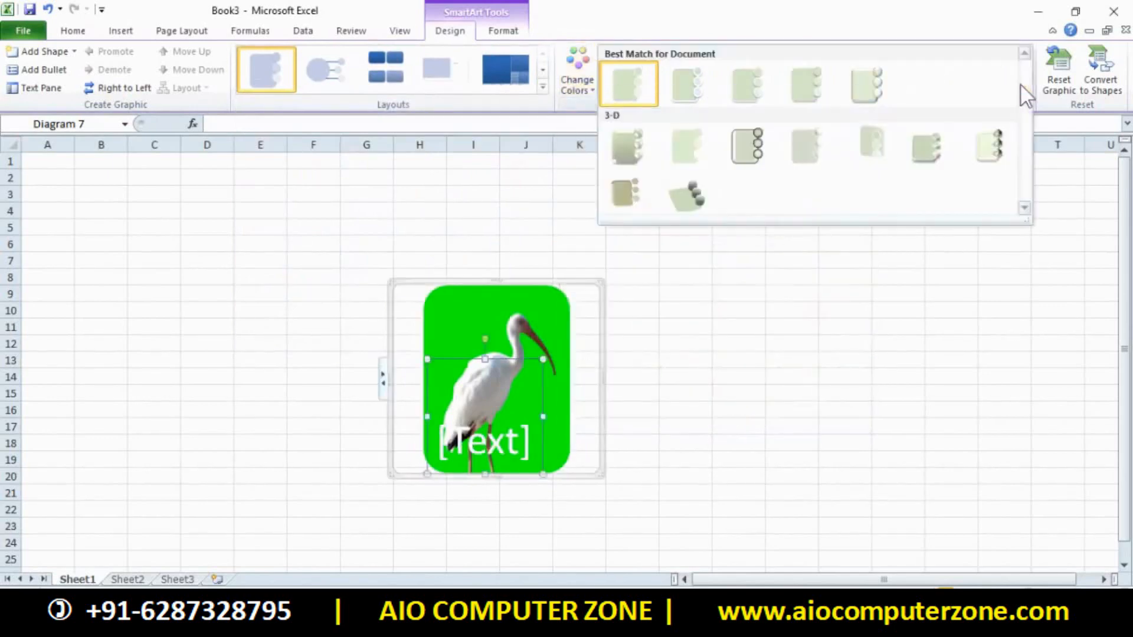
left_click(698, 187)
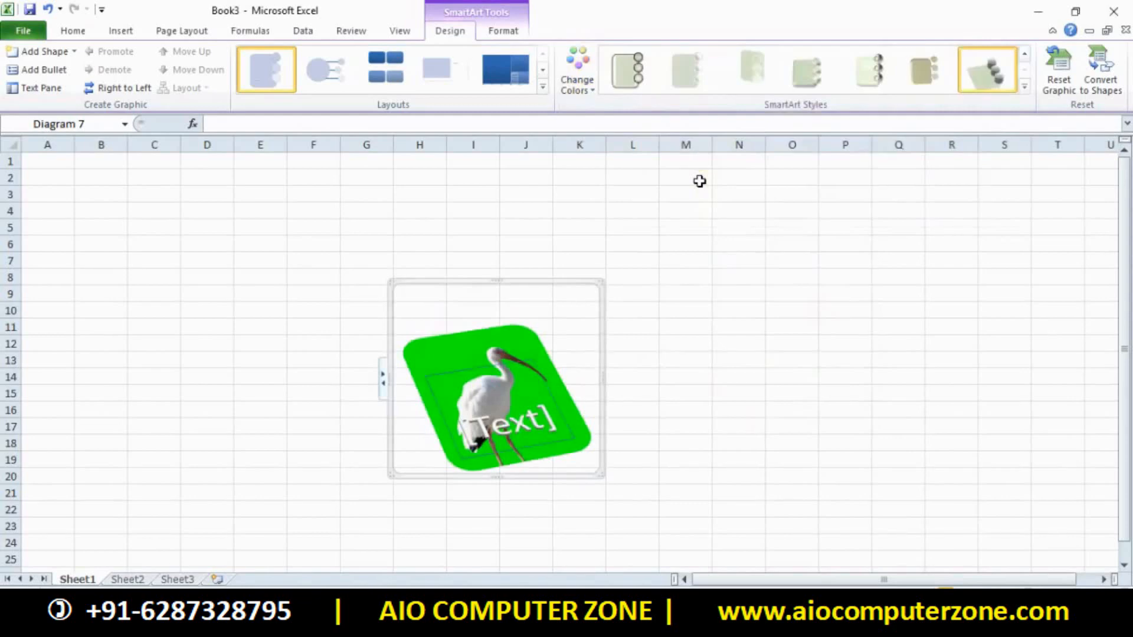
Browse the ribbon tabs, select the diagram's picture shape, then deselect the diagram
left_click(120, 31)
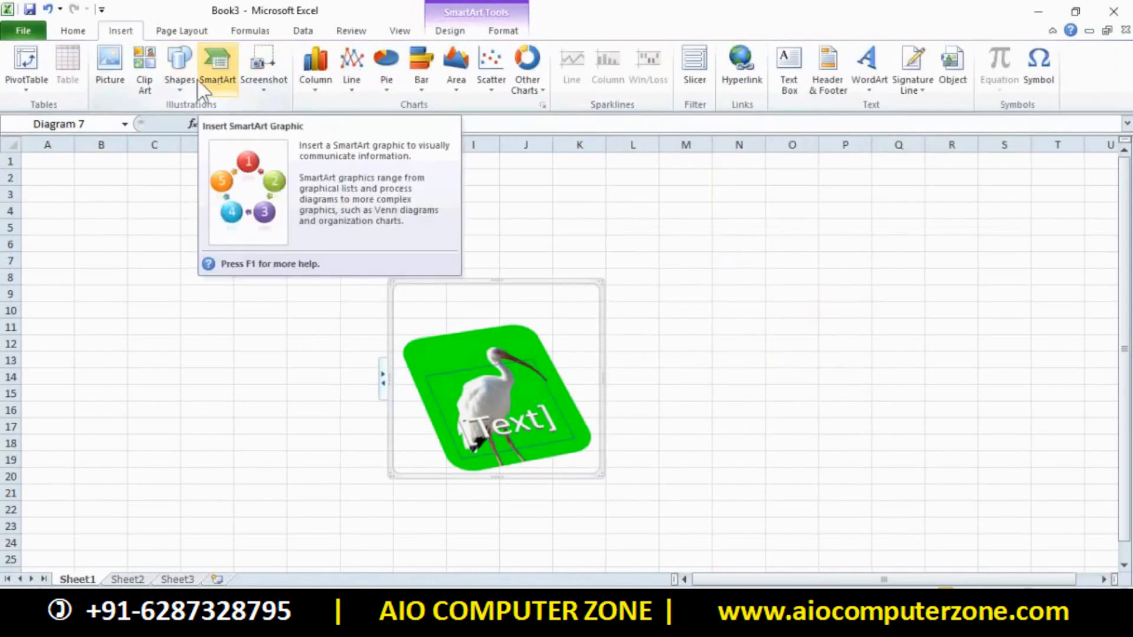
left_click(82, 33)
left_click(539, 380)
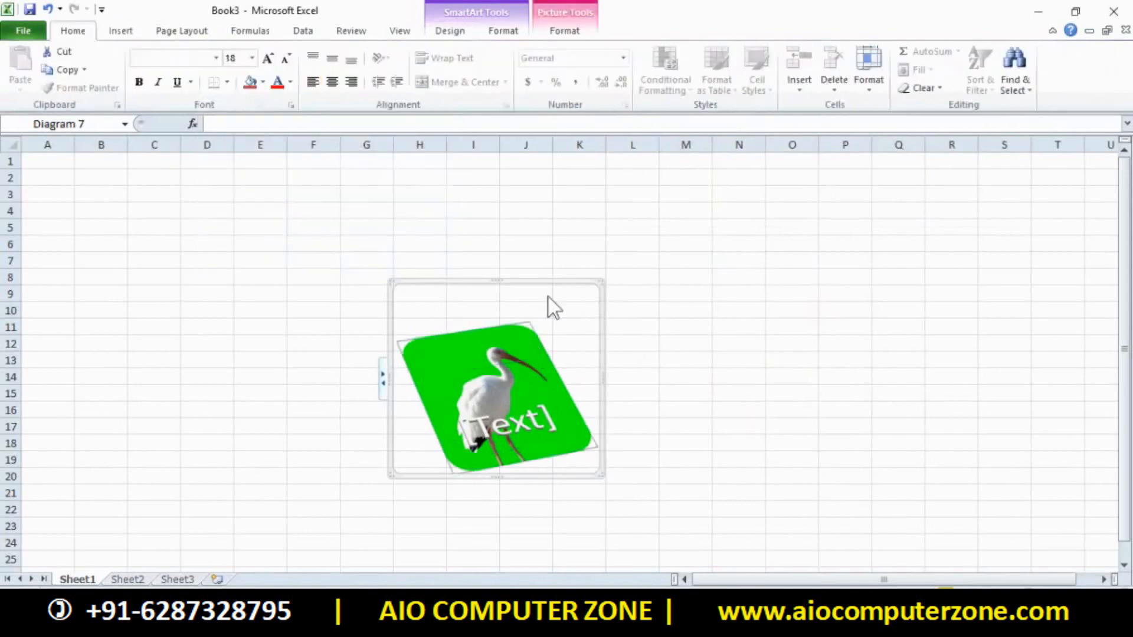
left_click(506, 33)
left_click(453, 34)
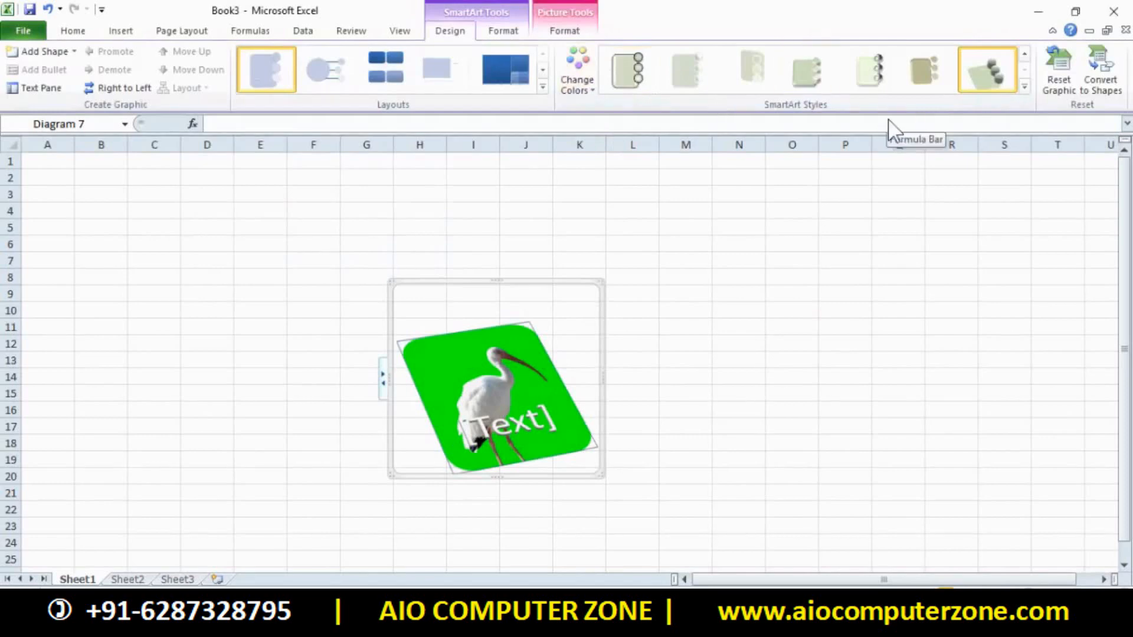
left_click(787, 263)
left_click_drag(419, 260, 602, 390)
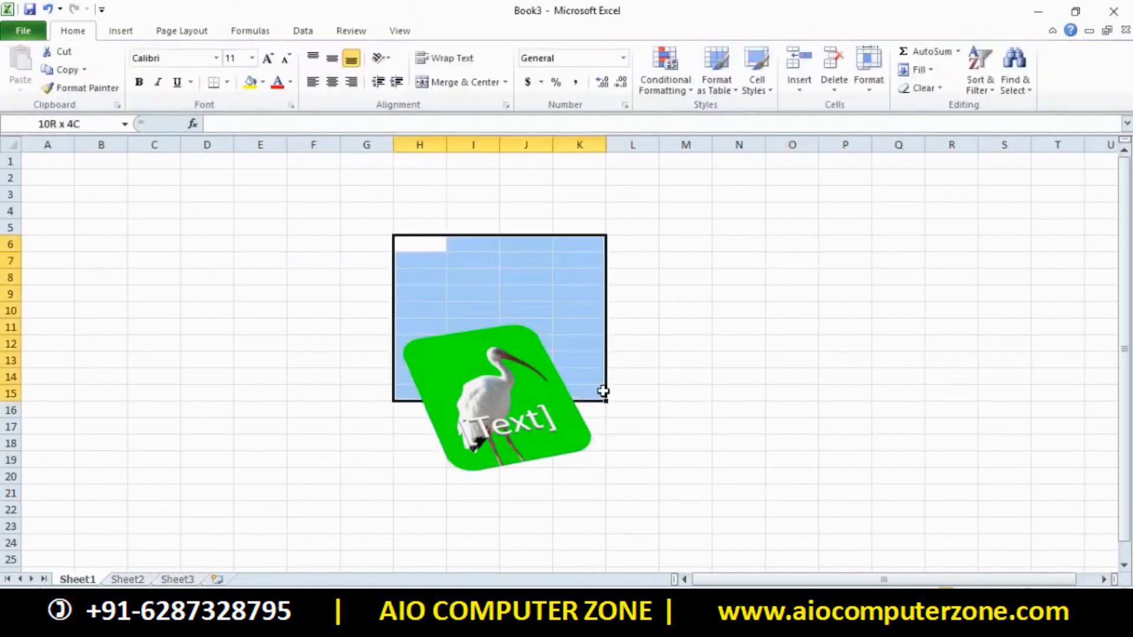
Create the new blank workbook Book4 with Ctrl+N and open the Insert Shapes gallery
left_click(738, 465)
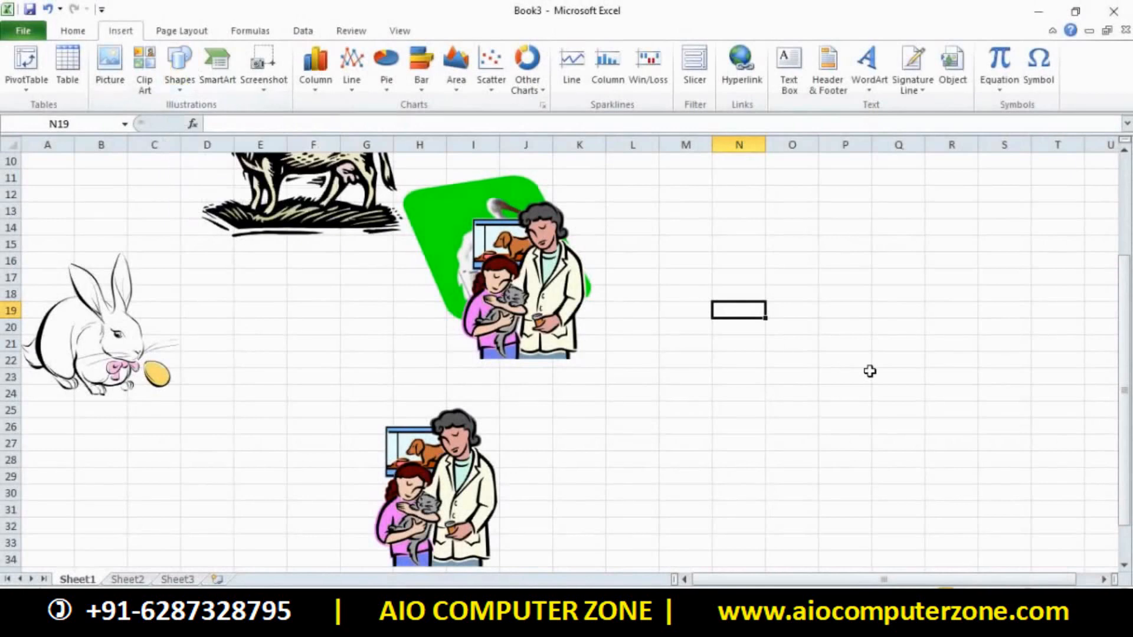
key("ctrl+n")
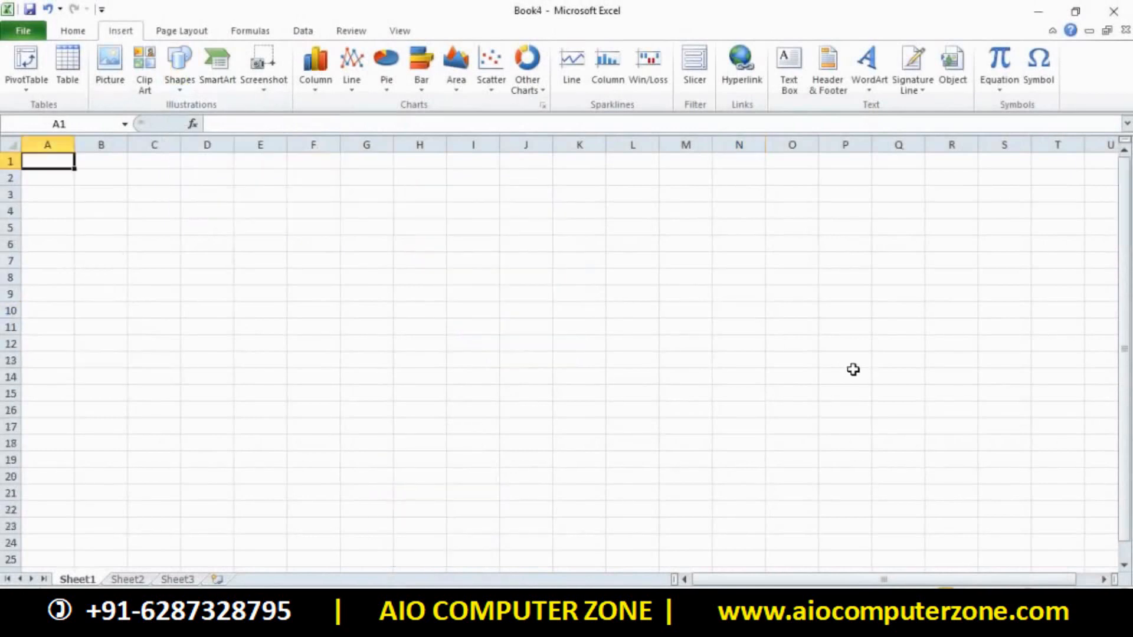
left_click(177, 83)
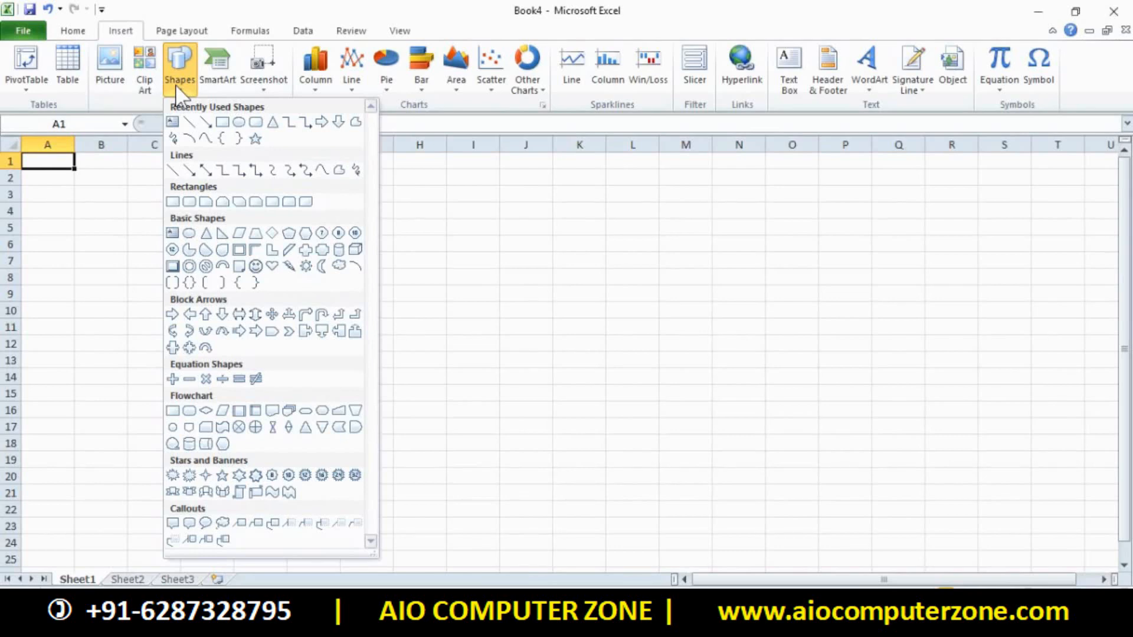
left_click(299, 205)
left_click_drag(274, 203, 624, 448)
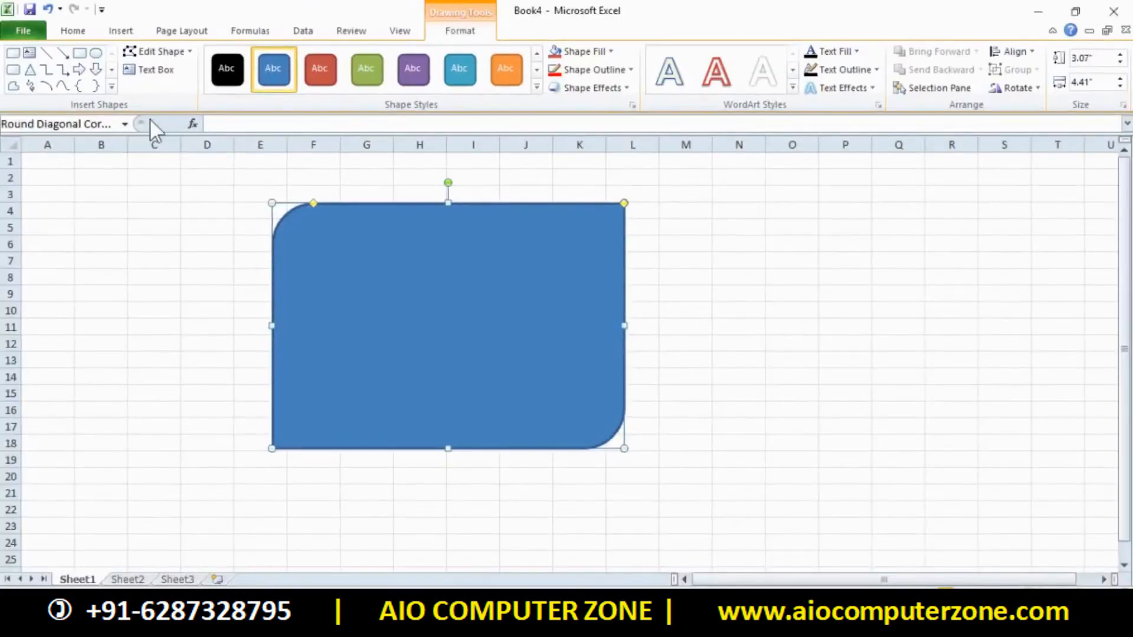
left_click(111, 87)
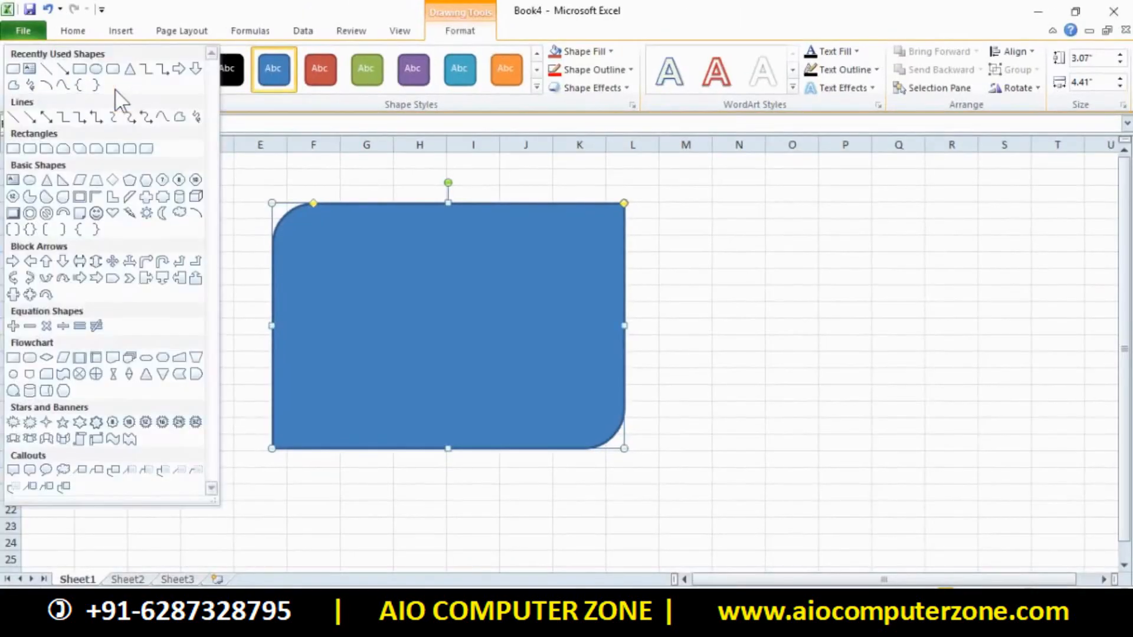
left_click(74, 187)
left_click(78, 70)
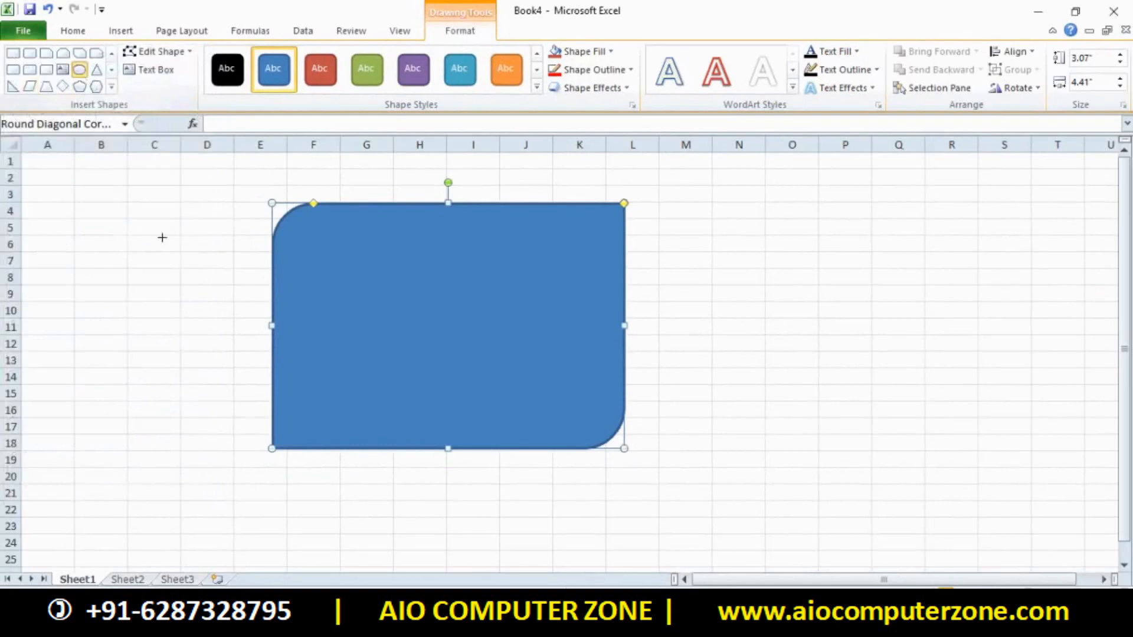
left_click_drag(123, 231, 231, 497)
key("Delete")
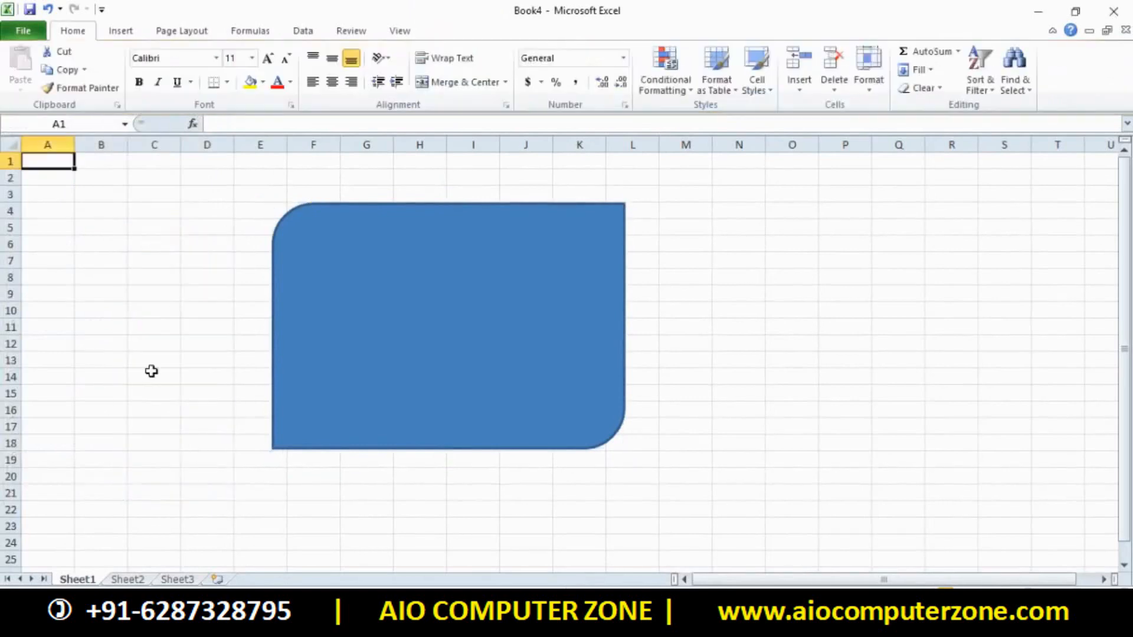
Change the blue rounded rectangle into a Frame shape
double_click(331, 317)
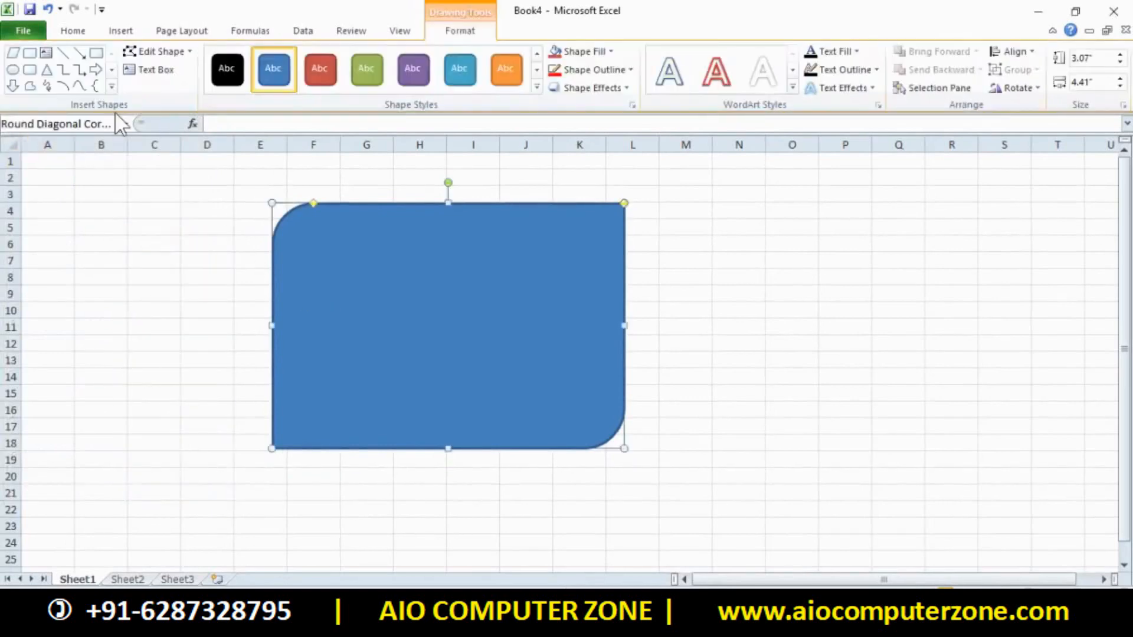
left_click(148, 52)
mouse_move(197, 77)
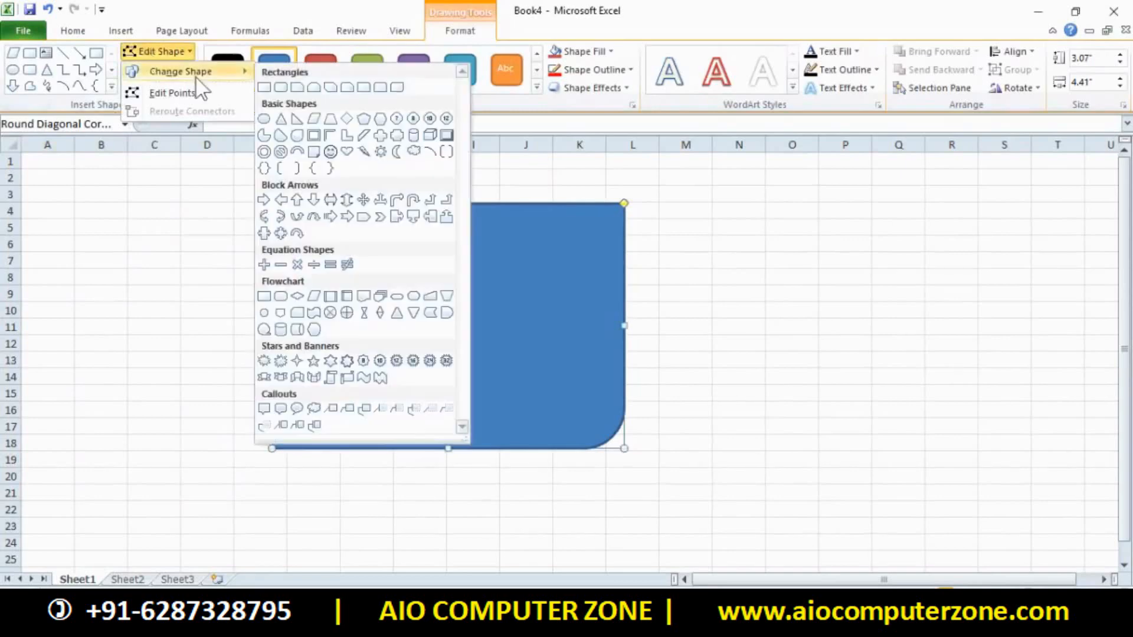
left_click(314, 131)
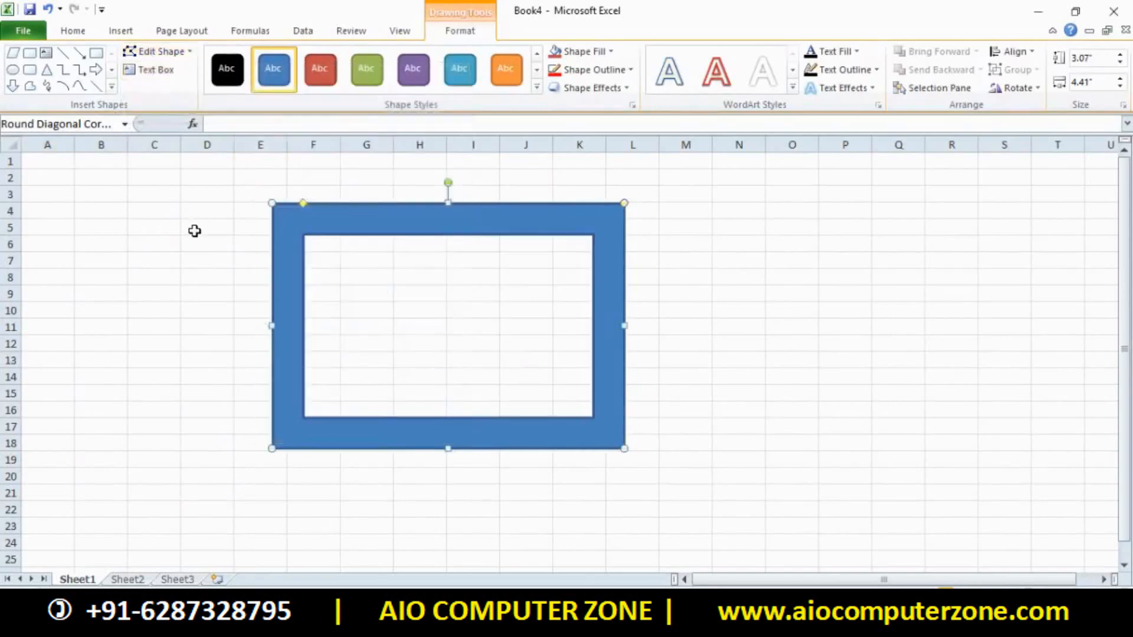
Use Edit Points to drag the opening's top-left inner corner toward the centre
left_click(160, 52)
left_click(169, 92)
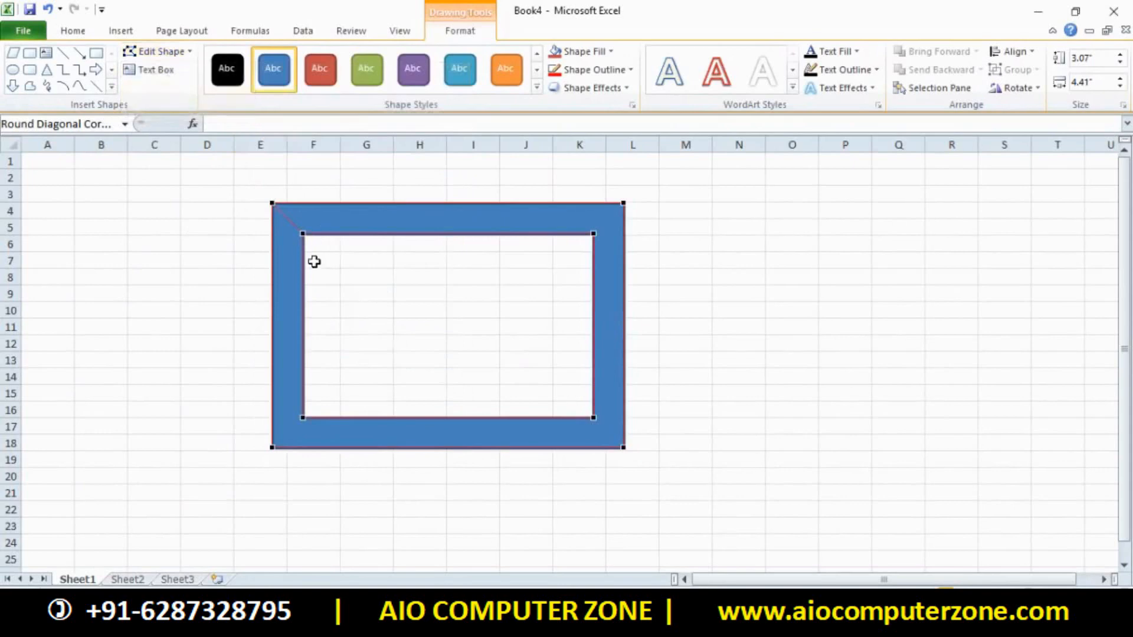
left_click_drag(296, 234, 506, 351)
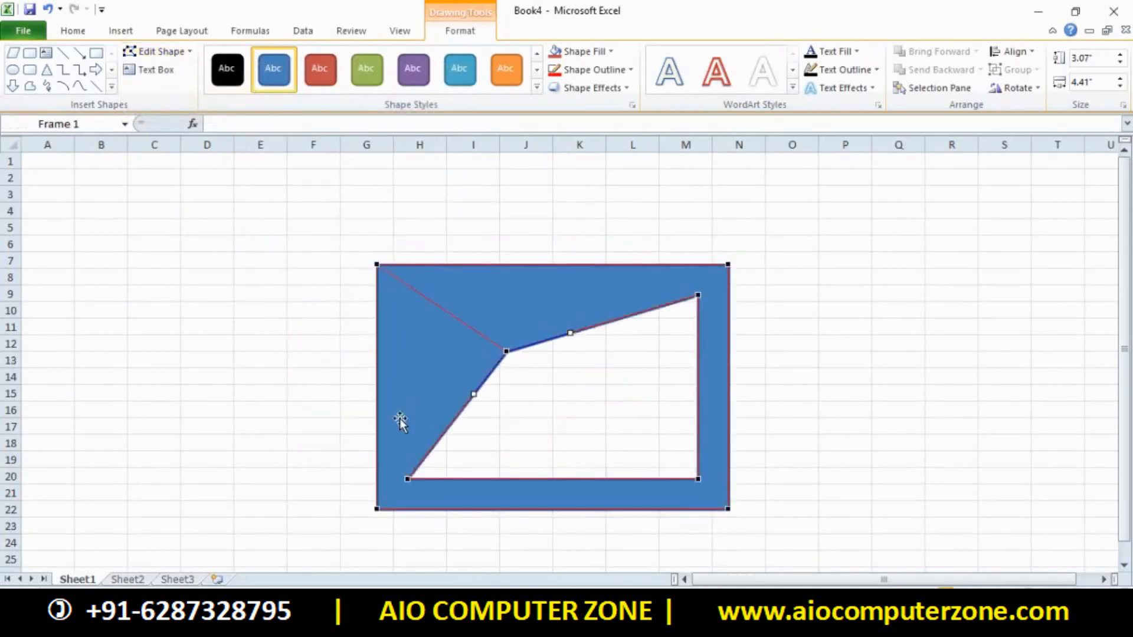
left_click(298, 307)
Draw a test text box left of the frame, delete it, and reselect the frame
left_click(410, 333)
left_click(161, 75)
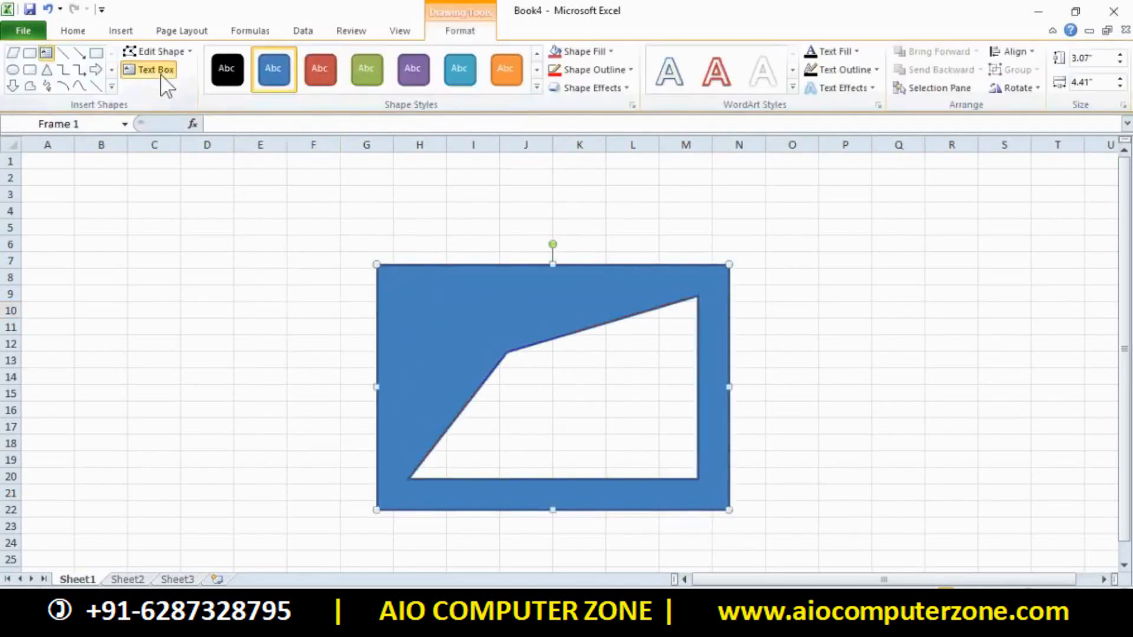
left_click_drag(98, 234, 297, 450)
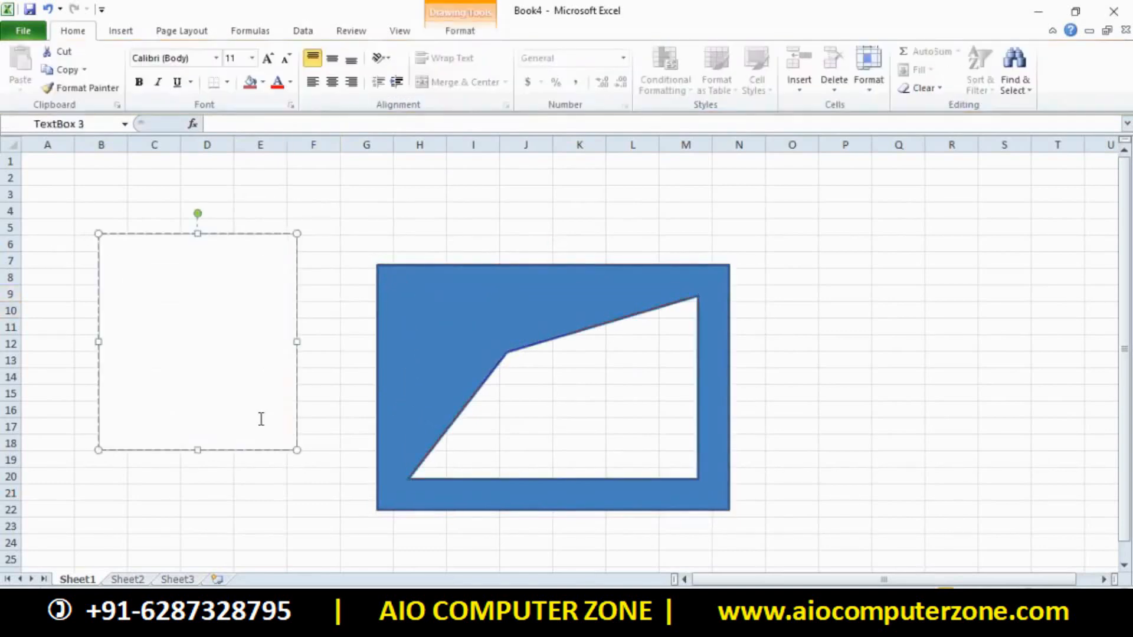
left_click(361, 227)
left_click(245, 260)
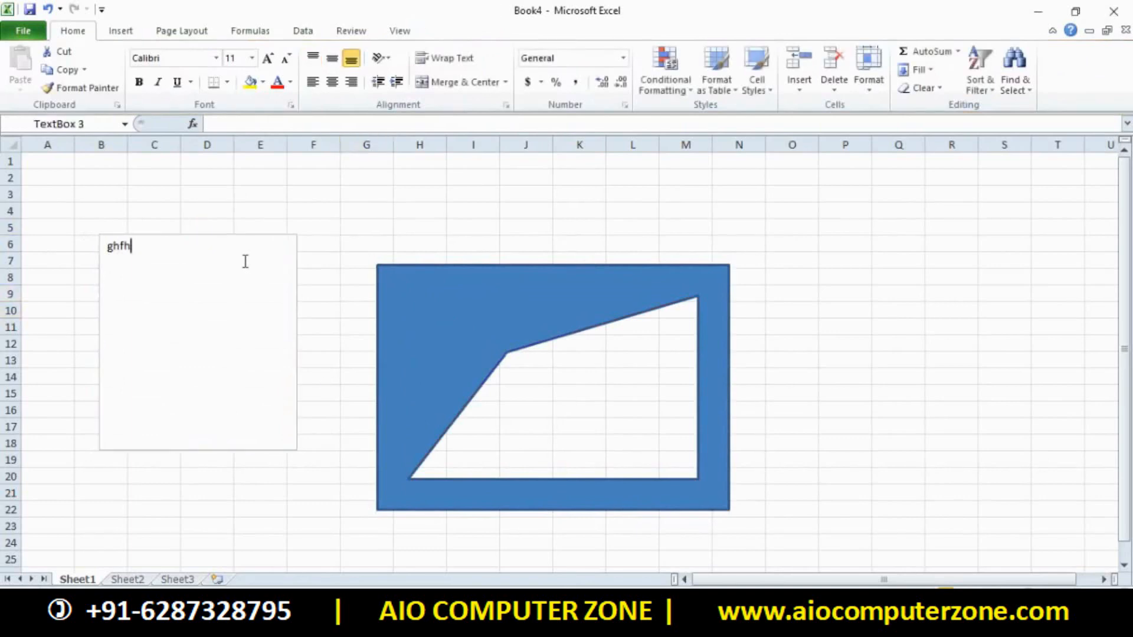
key("Delete")
left_click(506, 288)
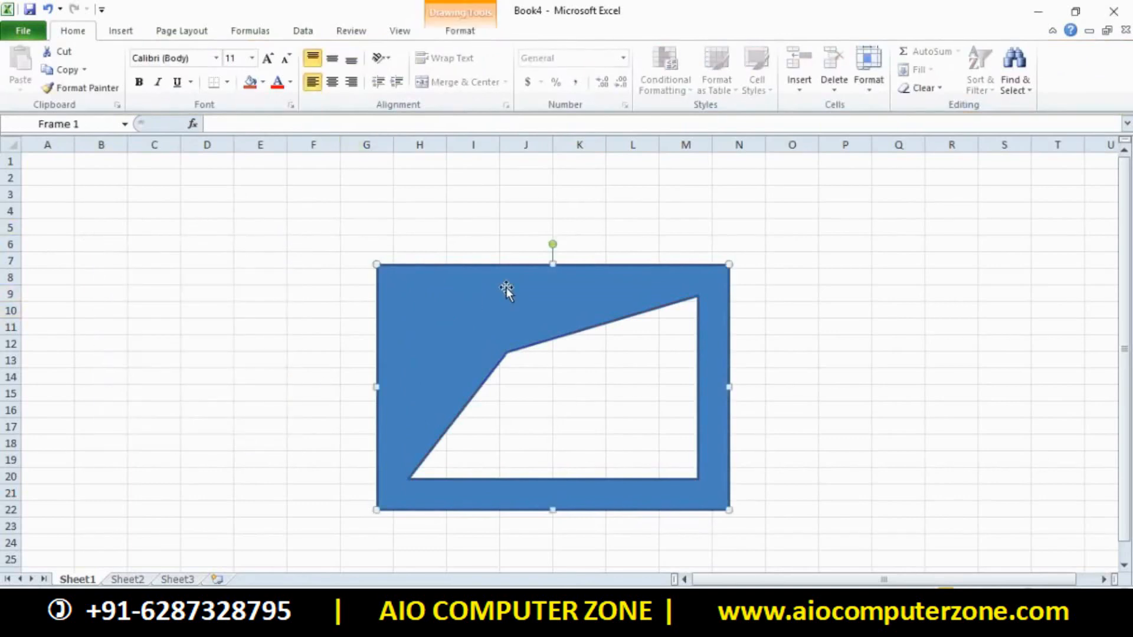
Apply a green shape style with a white outline to the frame
left_click(481, 42)
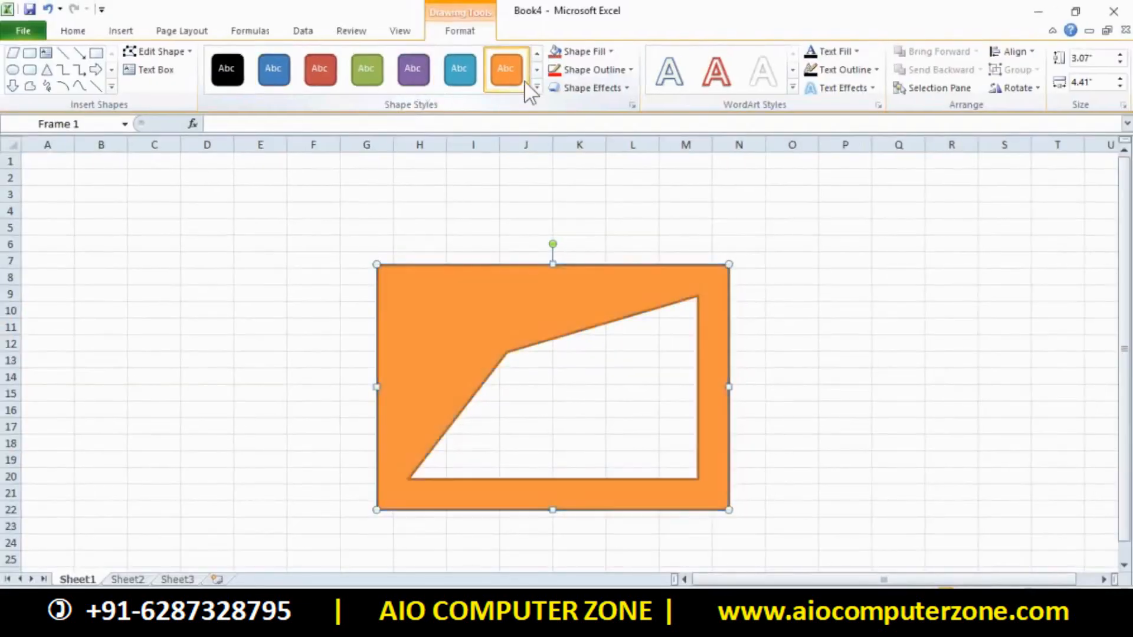
left_click(538, 86)
left_click(367, 151)
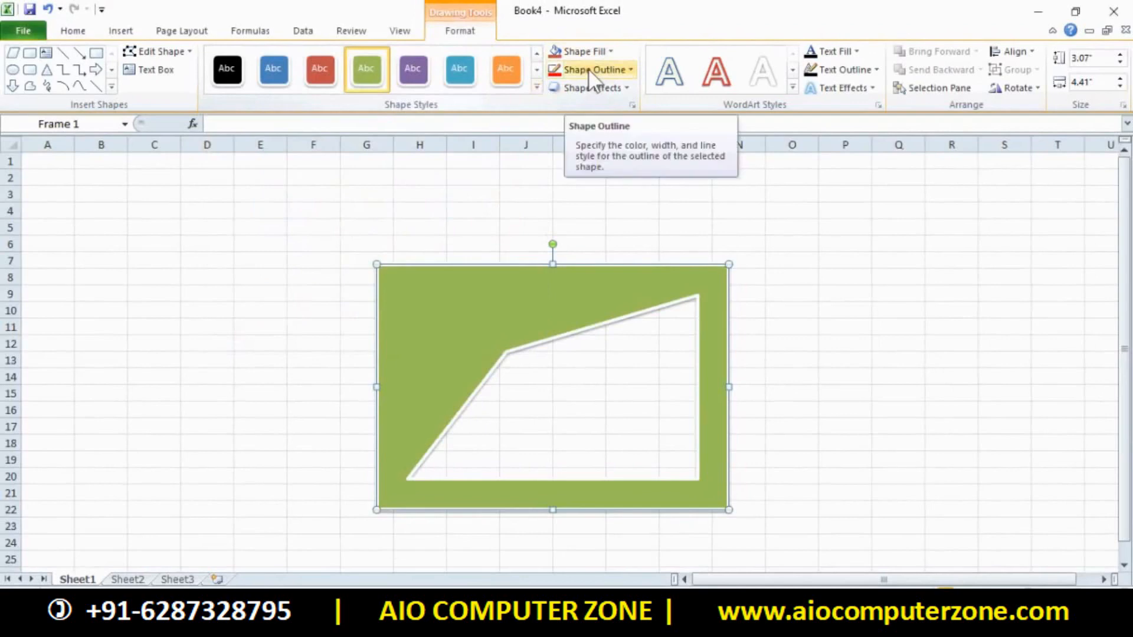
Try red and dark blue fills, then fill the frame with custom navy RGB 27, 53, 69
left_click(584, 52)
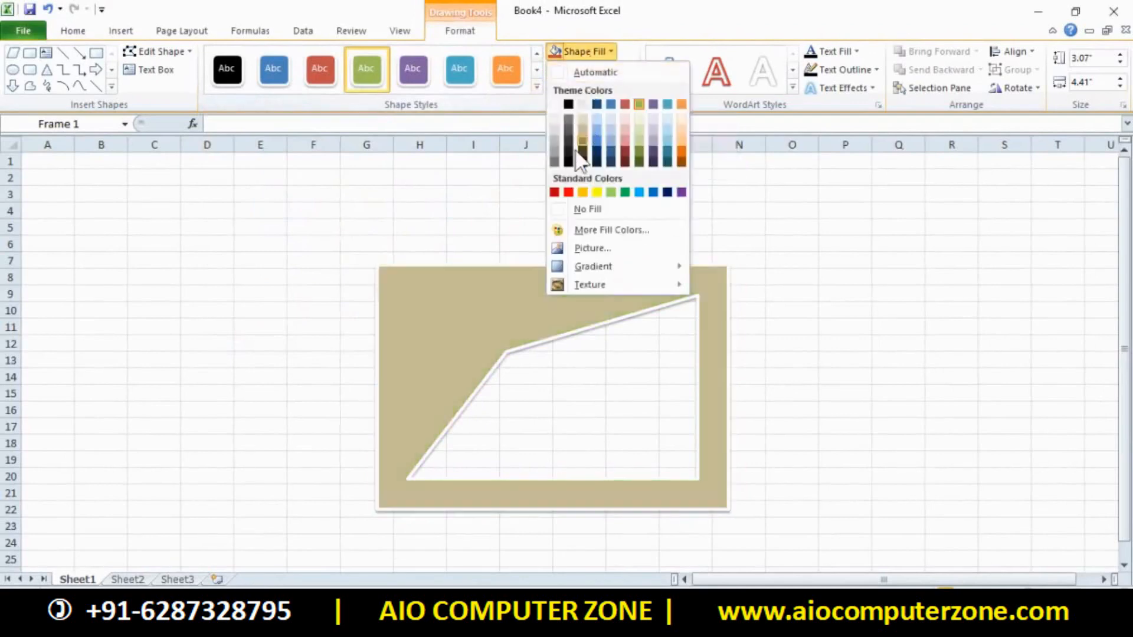
left_click(569, 194)
left_click(595, 52)
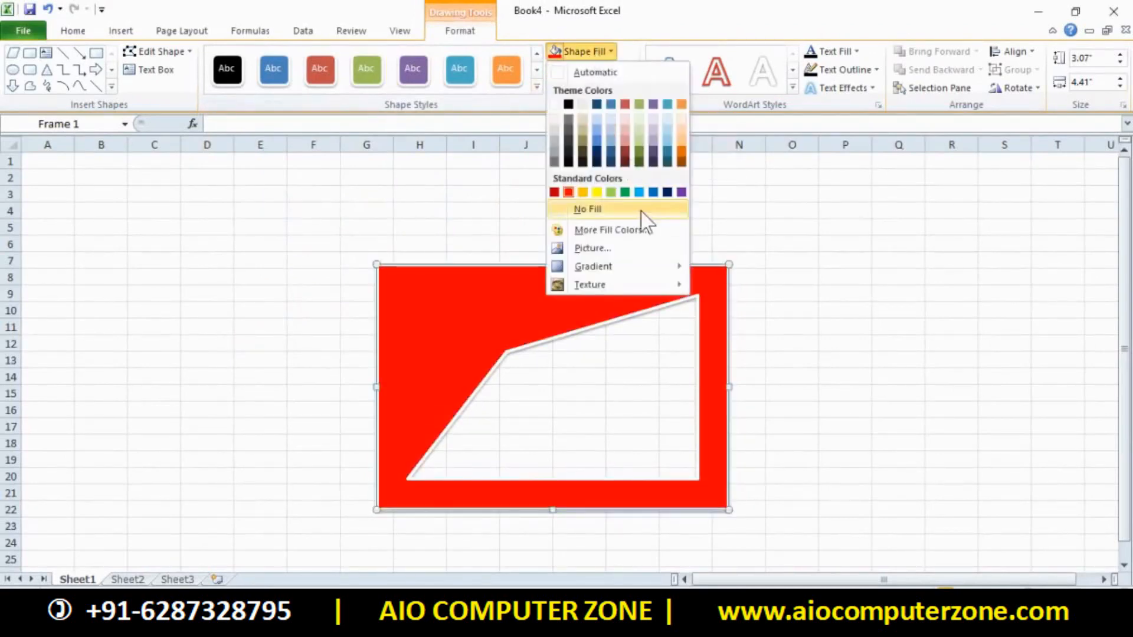
left_click(667, 193)
left_click(591, 51)
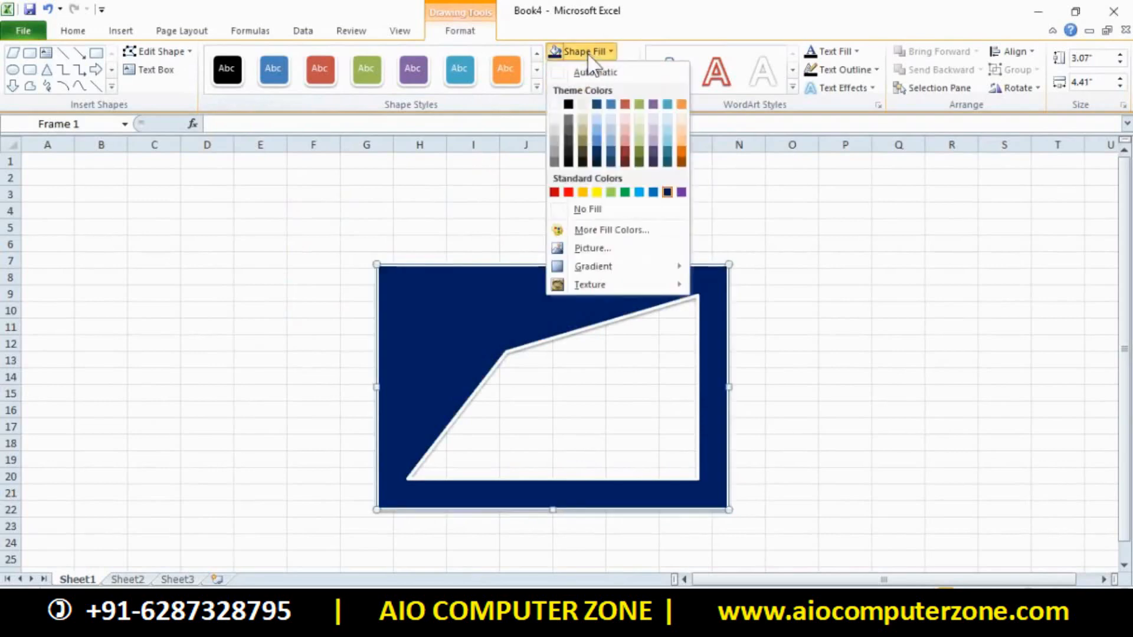
left_click(583, 231)
left_click(529, 254)
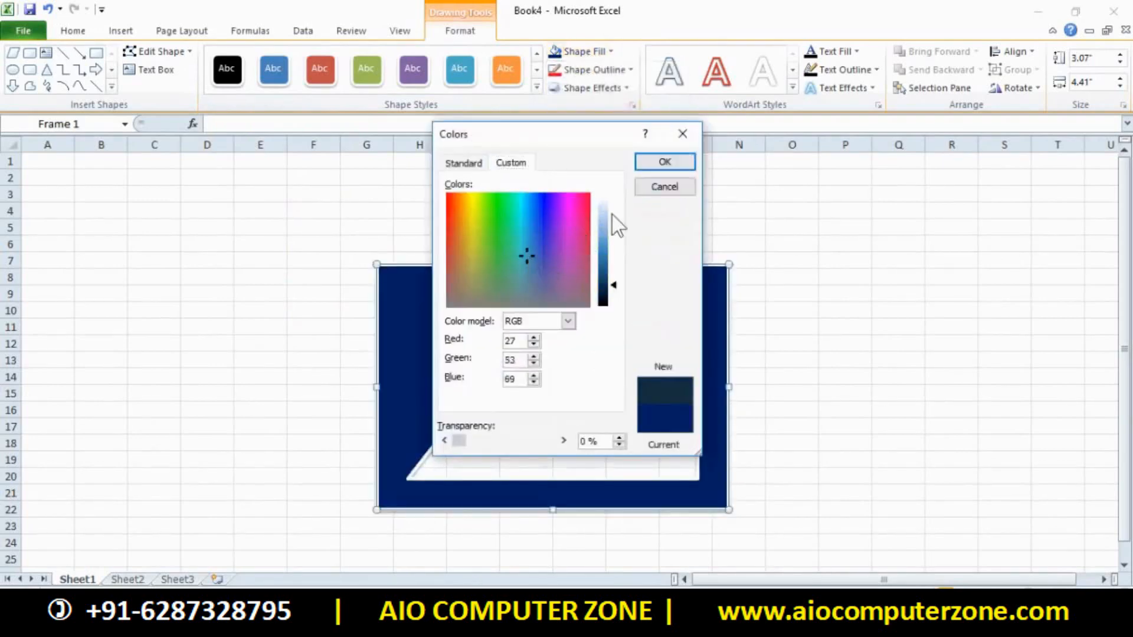
left_click(662, 160)
left_click(584, 52)
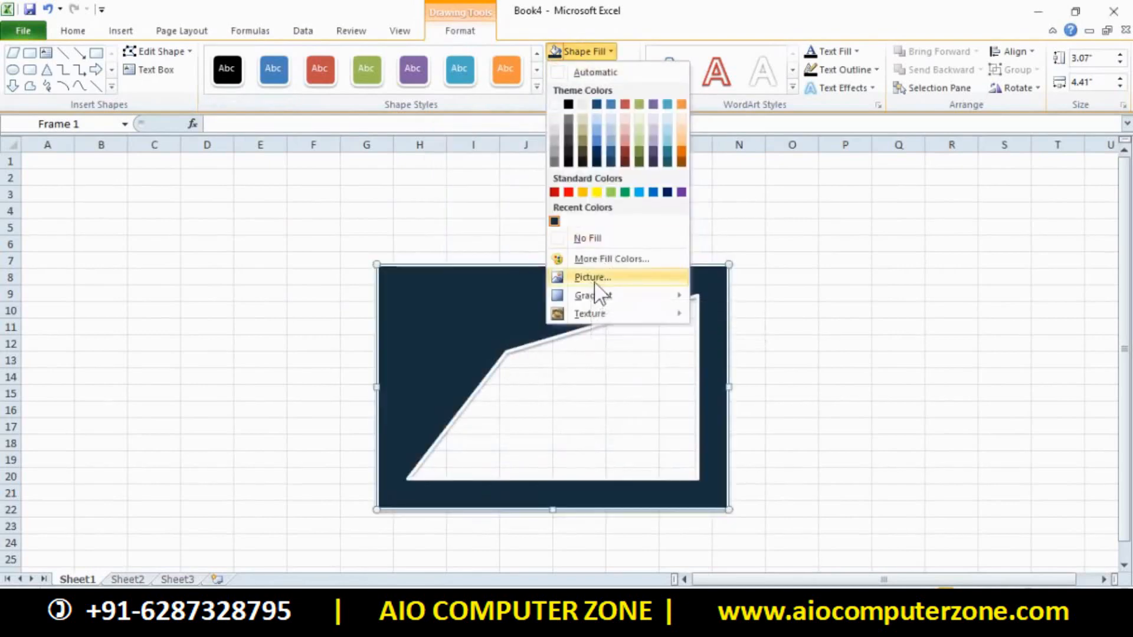
Open the frame's Format Shape fill settings via More Gradients and move the window left
mouse_move(615, 298)
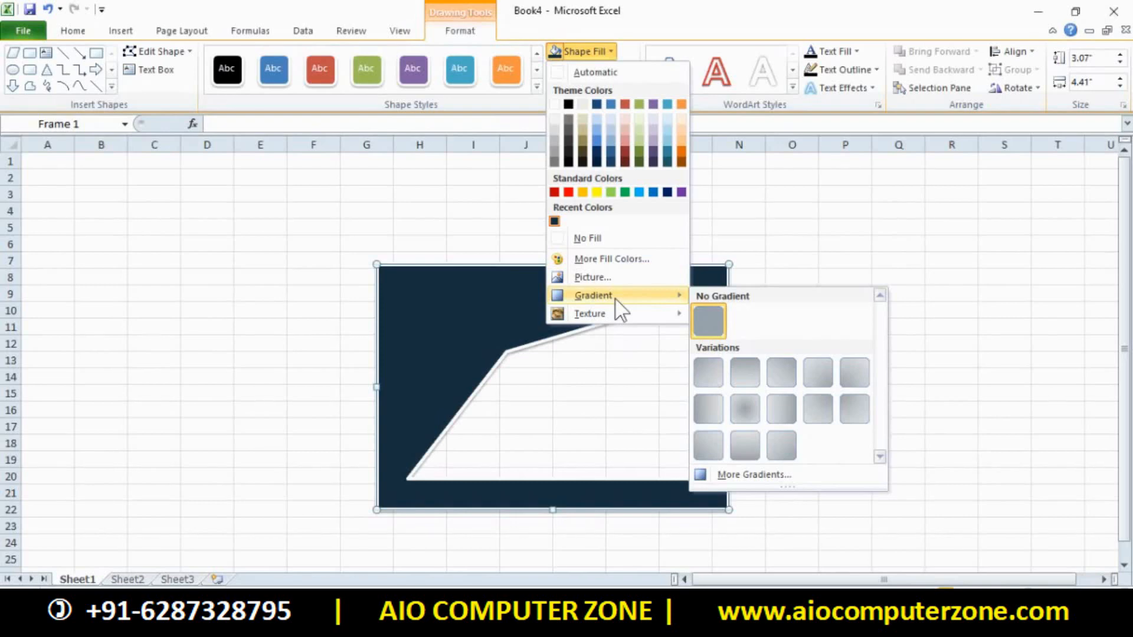
left_click(778, 478)
left_click_drag(777, 154, 271, 178)
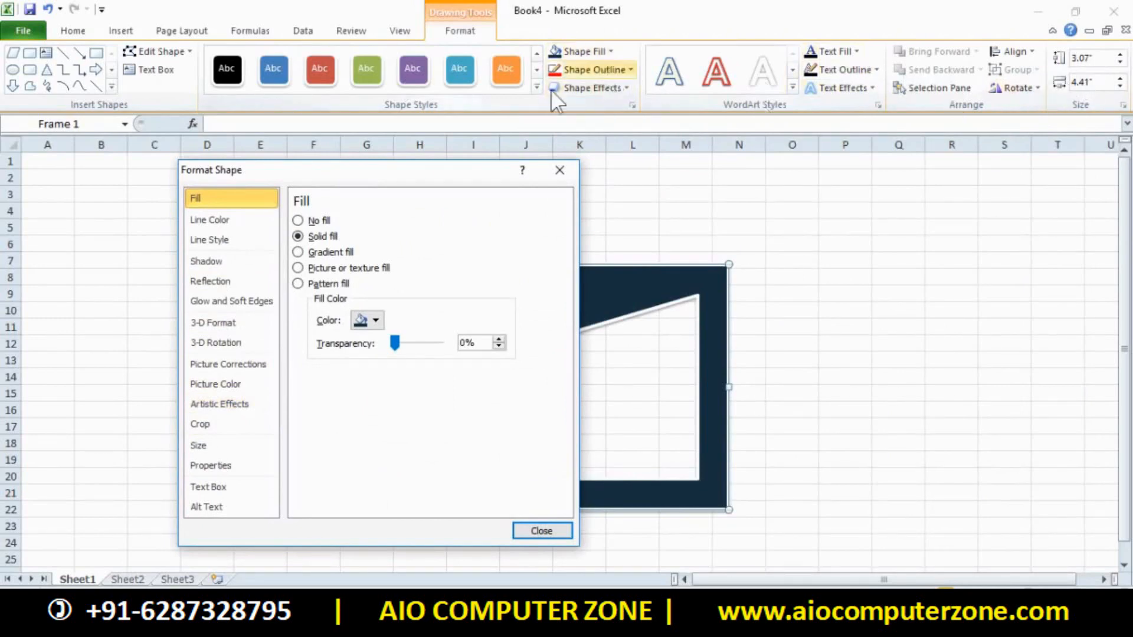
Browse the Line Color, Reflection, 3-D Format, Crop and Size settings, then close Format Shape
left_click(211, 221)
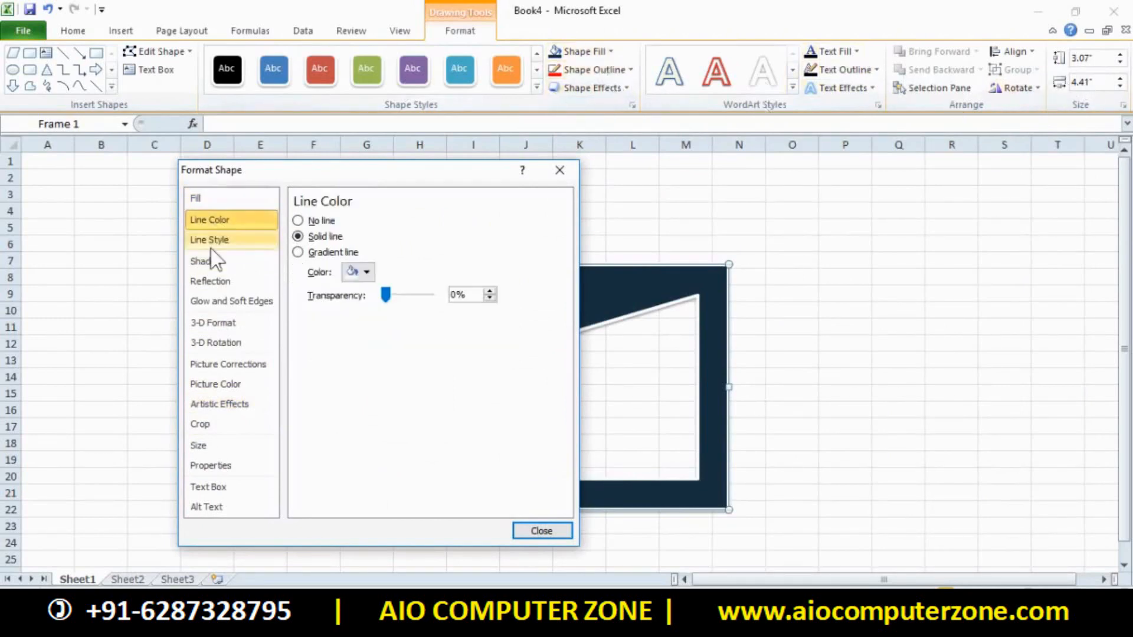
left_click(212, 282)
left_click(220, 322)
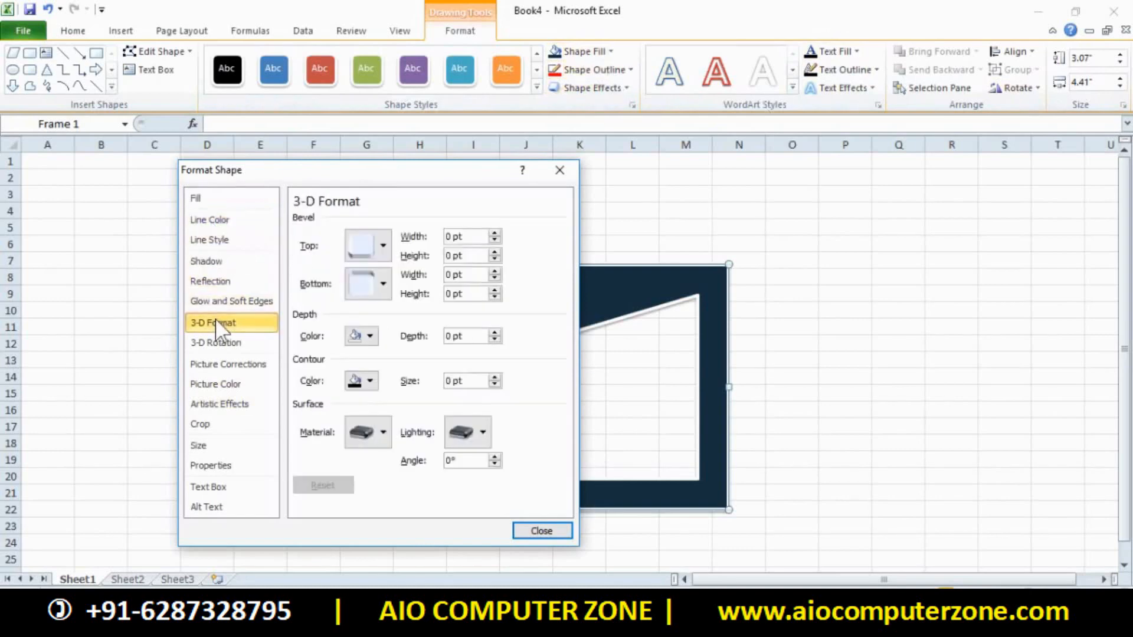
left_click(205, 430)
left_click(204, 446)
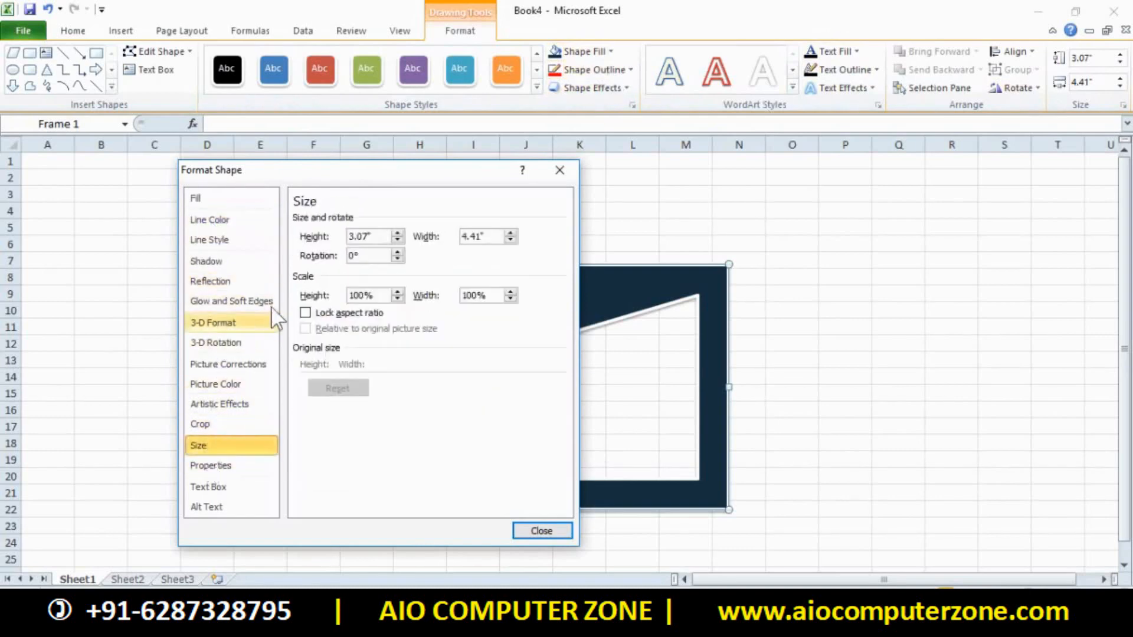
left_click(559, 170)
Through More Gradients, fill the frame gold, then switch it to a light blue 90° linear gradient
left_click(612, 53)
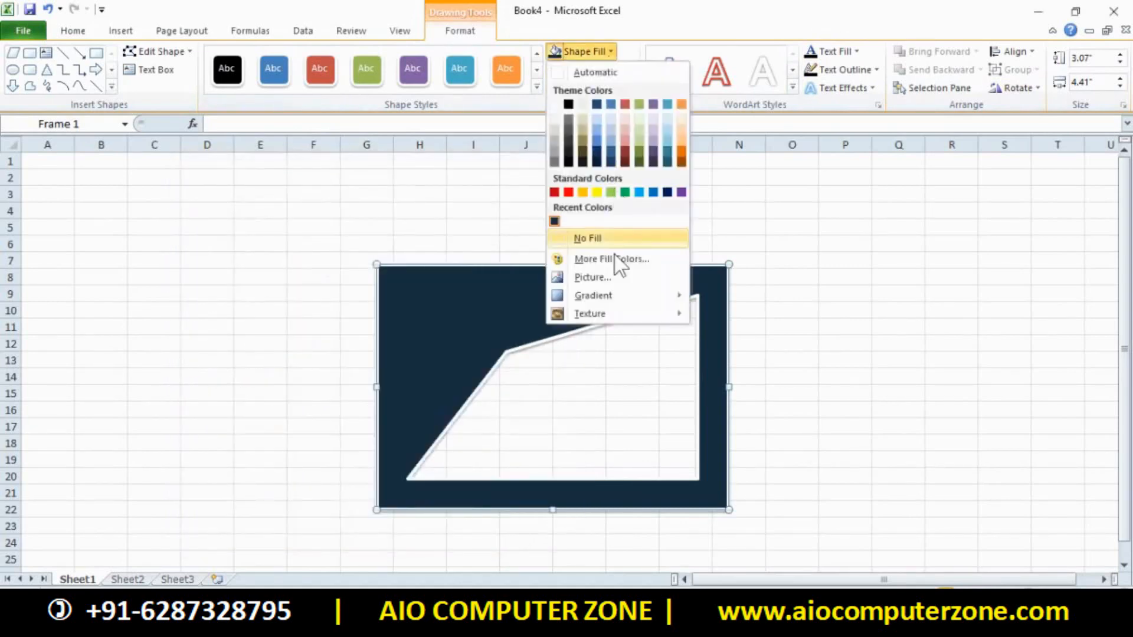
left_click(772, 475)
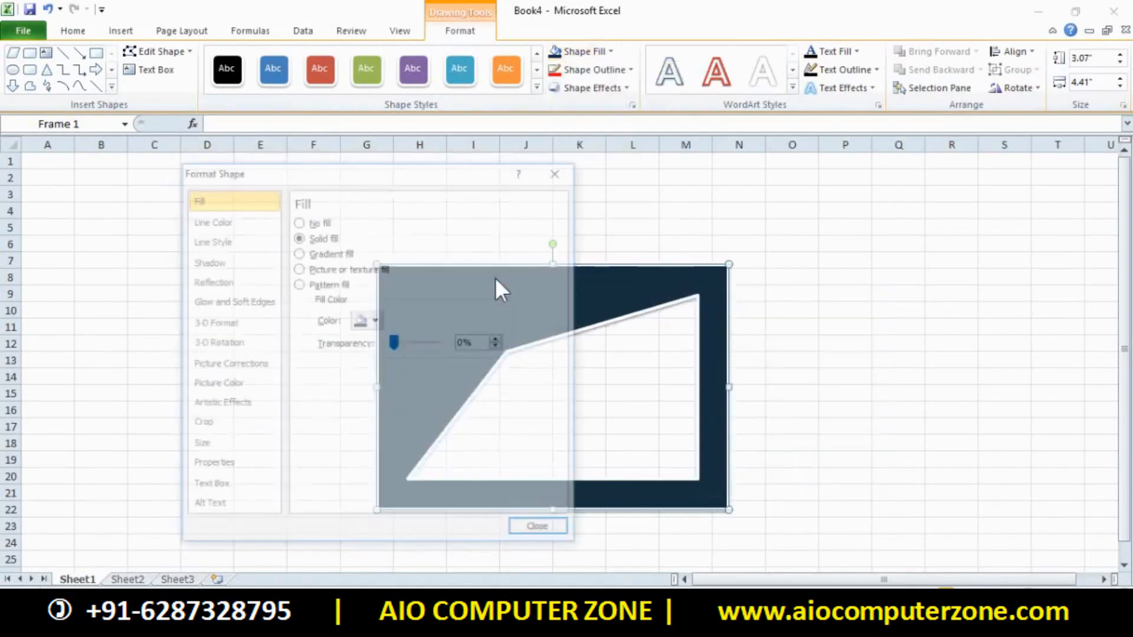
left_click_drag(379, 176, 881, 121)
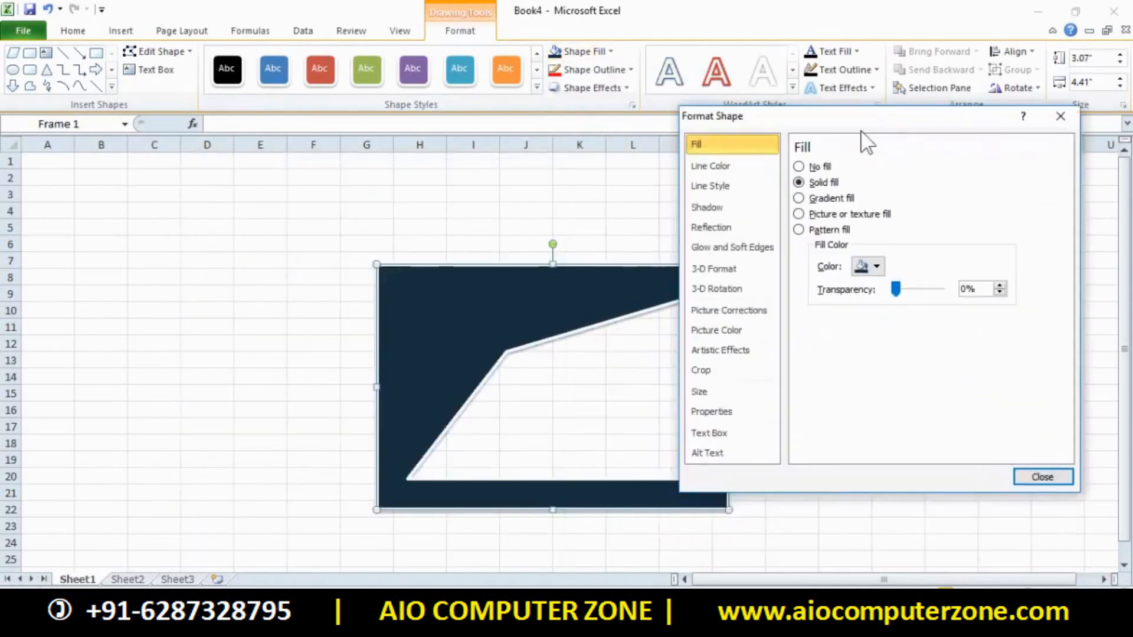
left_click(871, 266)
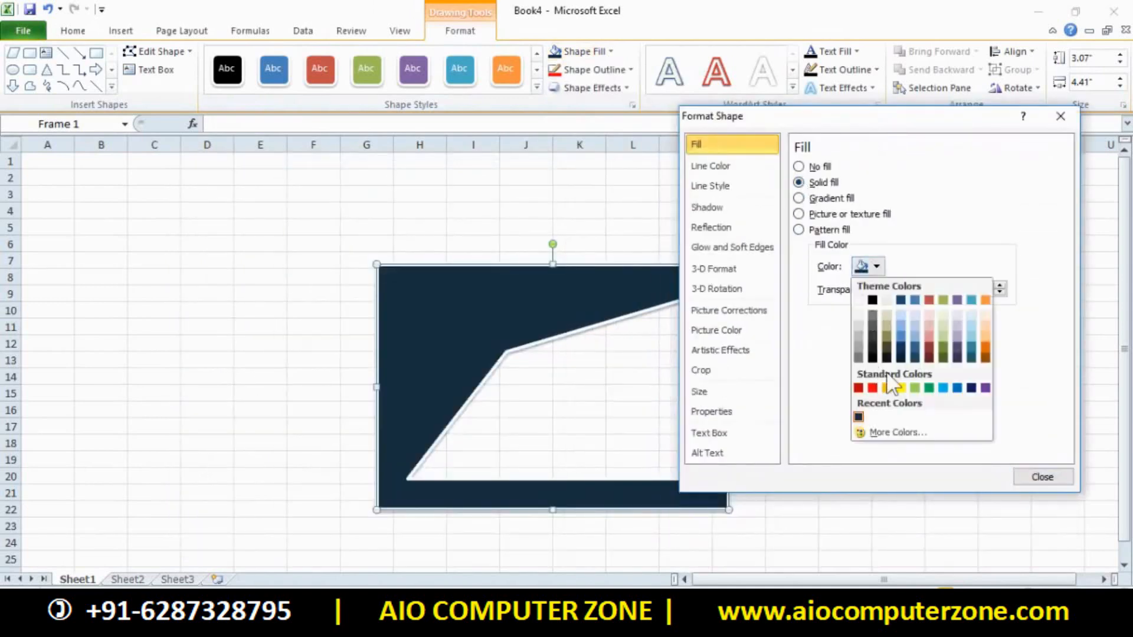
left_click(885, 388)
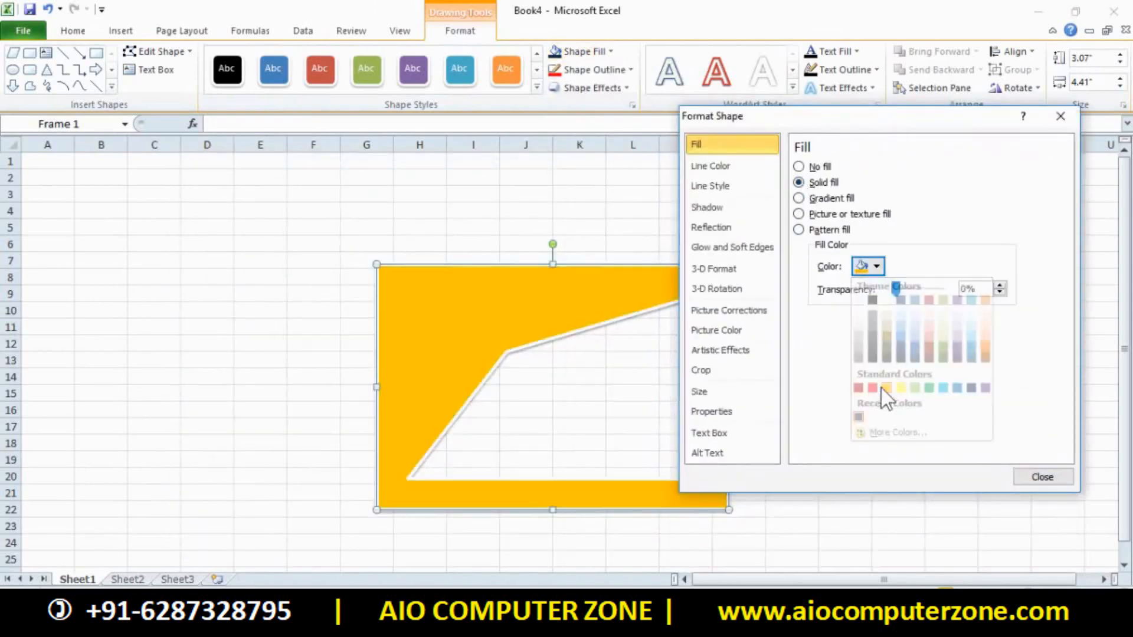
left_click(801, 200)
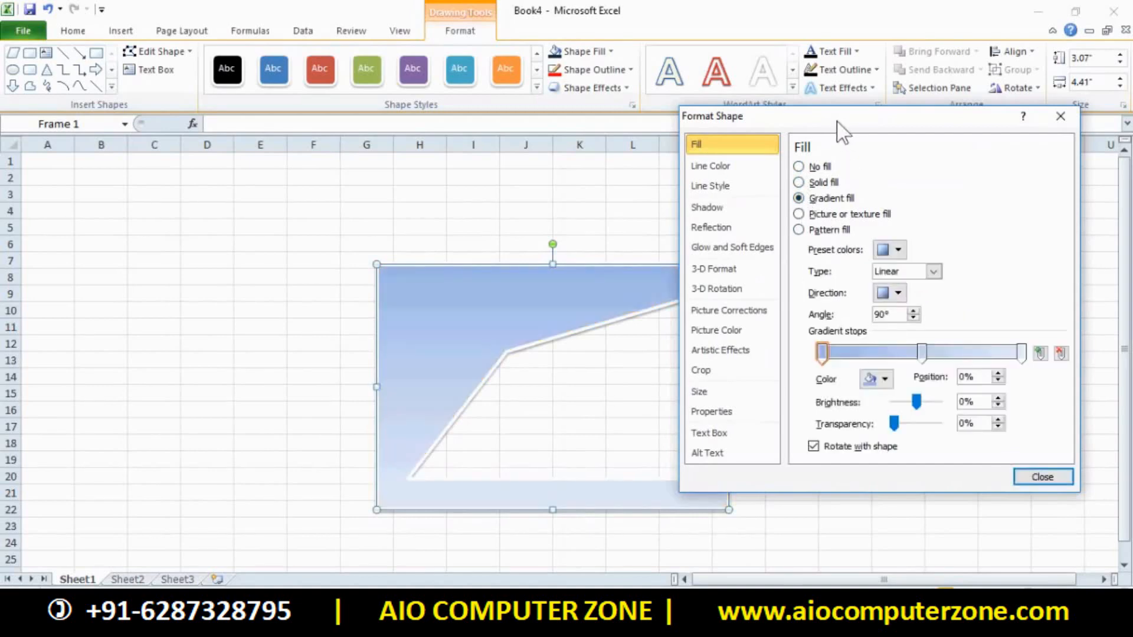
Make the first gradient stop red and the middle stop dark blue
left_click_drag(834, 127, 870, 103)
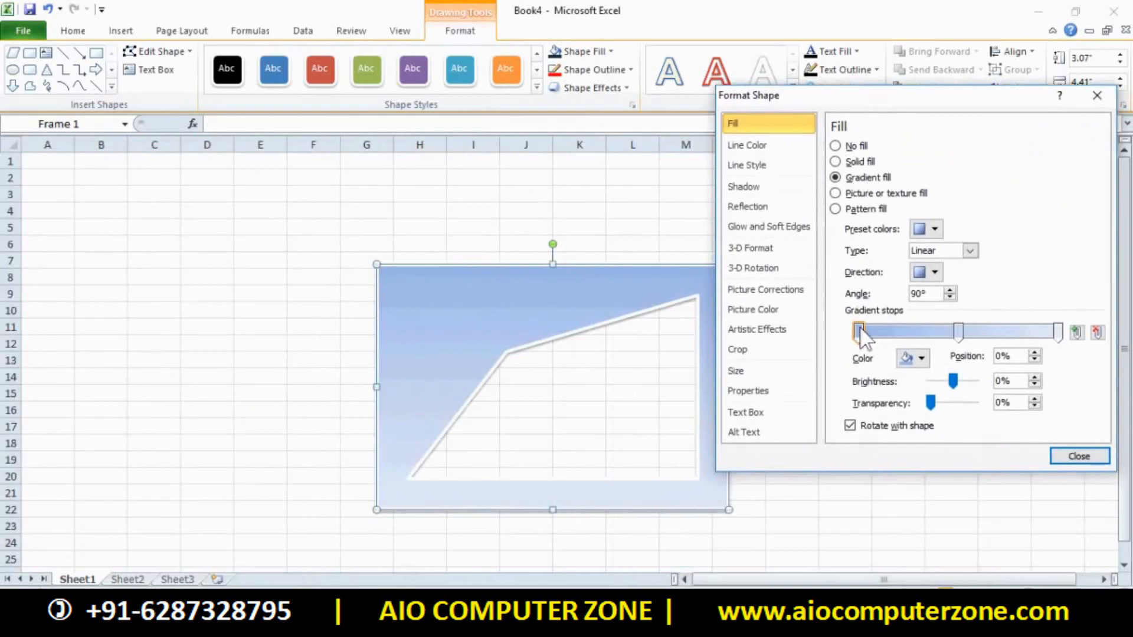
left_click(922, 358)
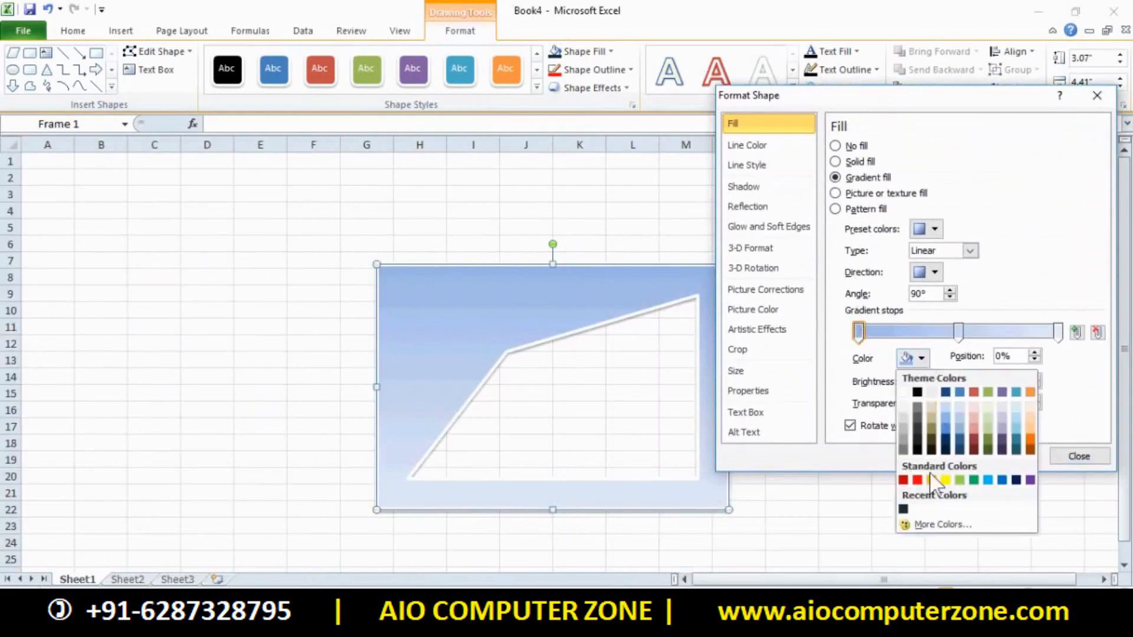
left_click(918, 480)
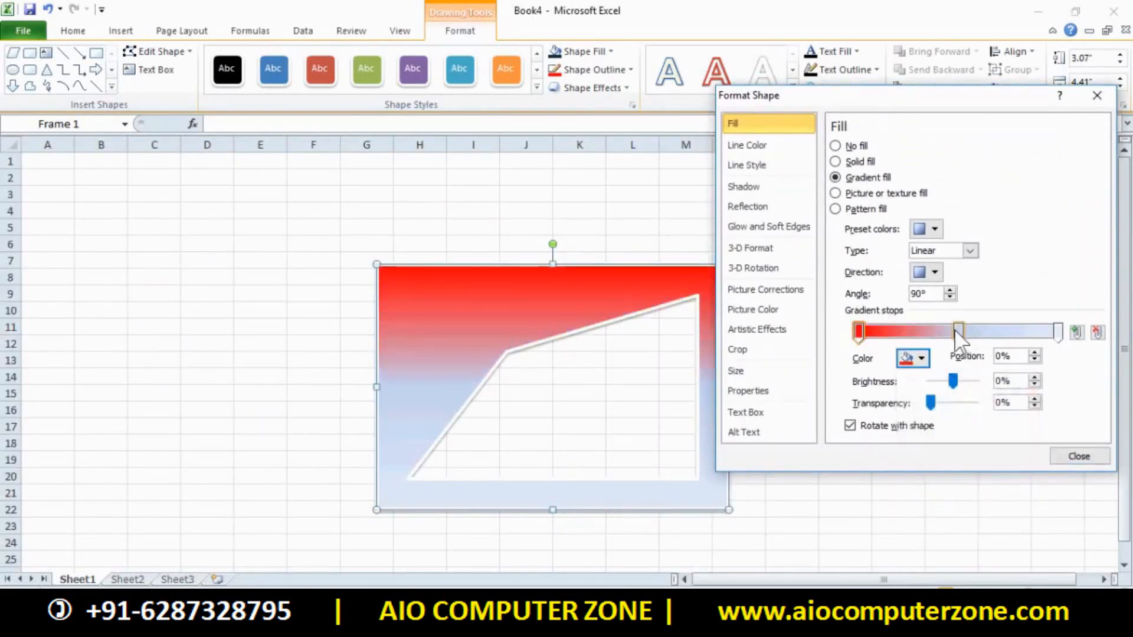
left_click(956, 330)
left_click(922, 358)
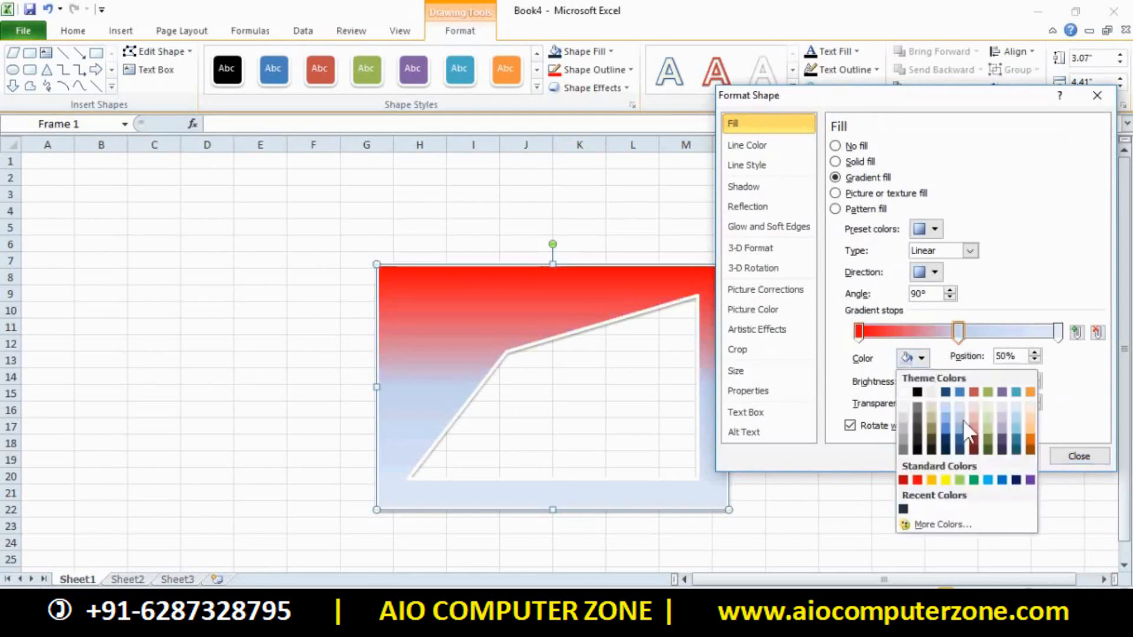
left_click(1017, 480)
Make the last stop yellow and add a dark 74% stop at −50% brightness
left_click(1057, 332)
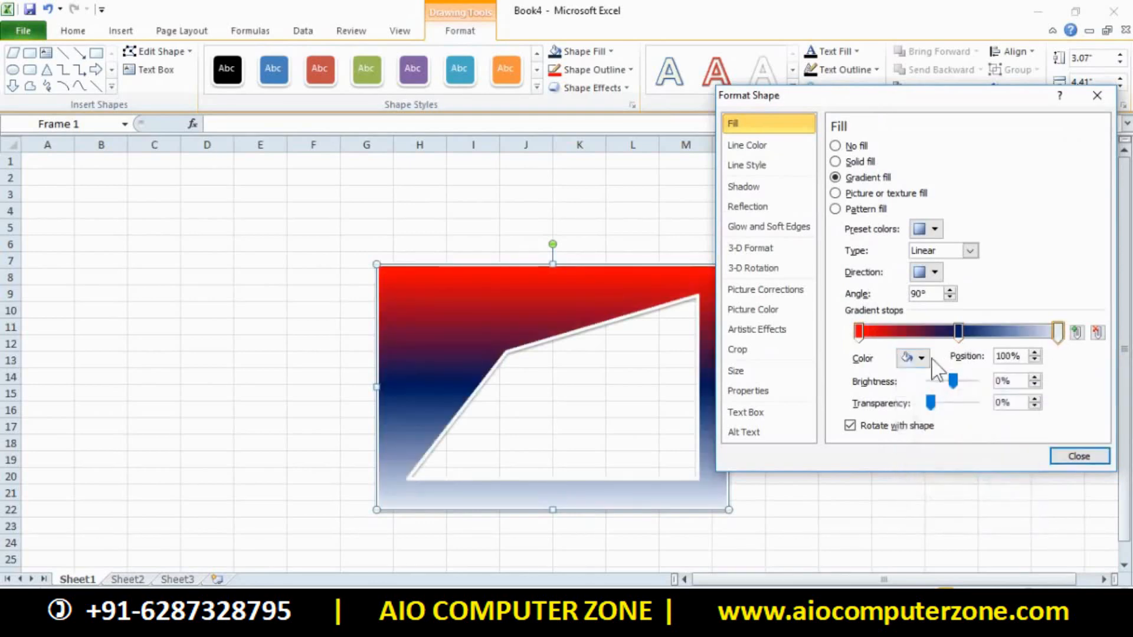
left_click(921, 358)
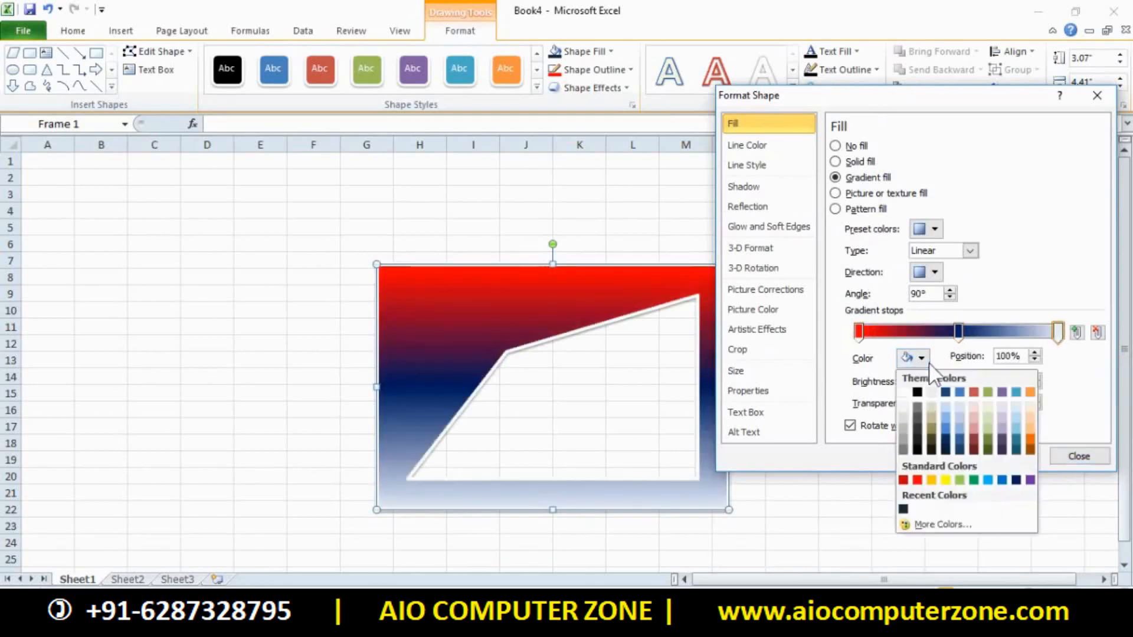
left_click(946, 481)
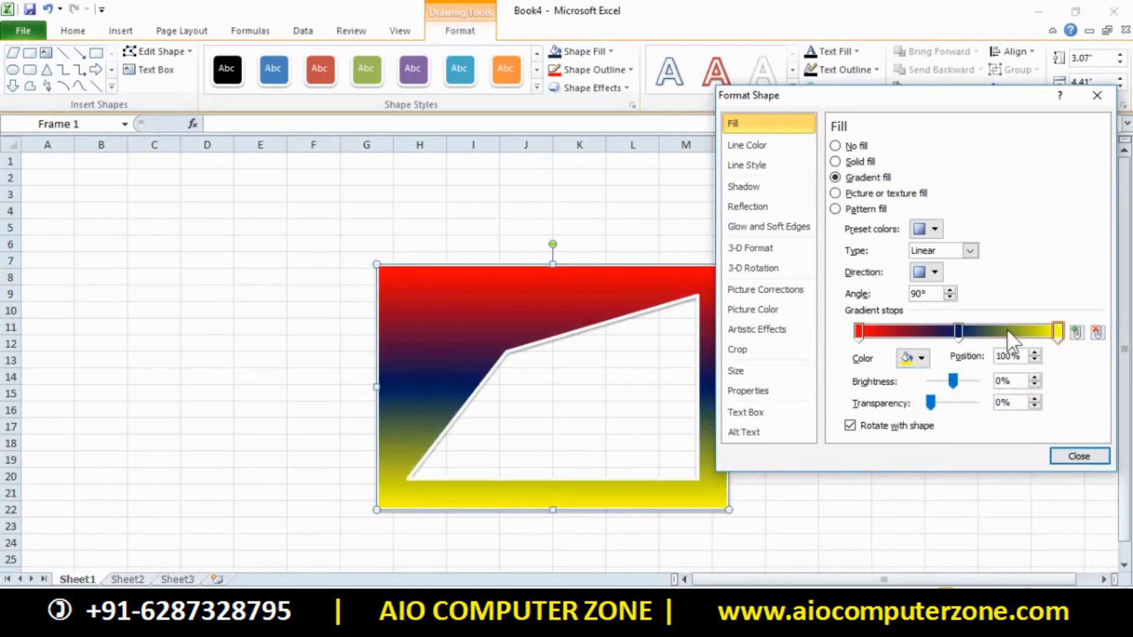
left_click(1006, 331)
left_click(921, 358)
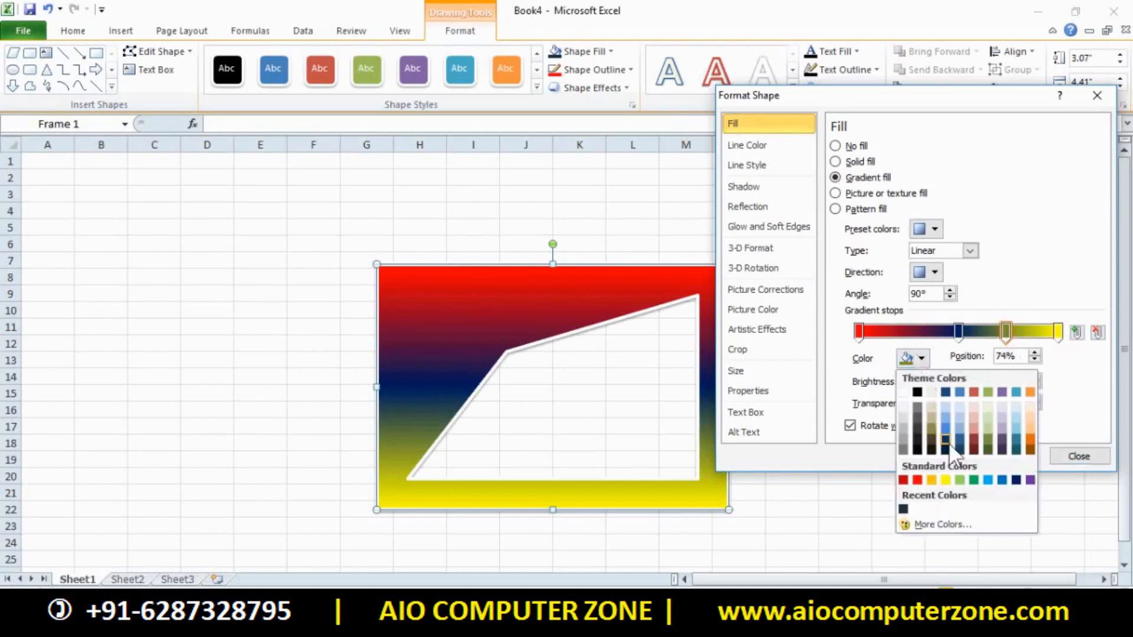
left_click(1003, 448)
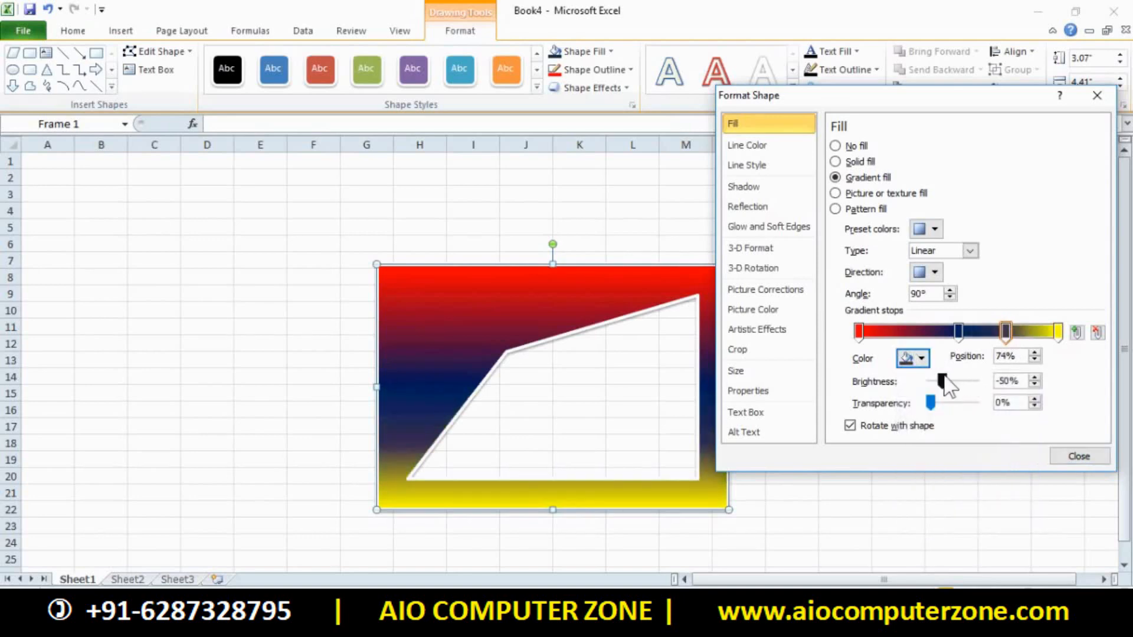
left_click_drag(943, 382, 914, 413)
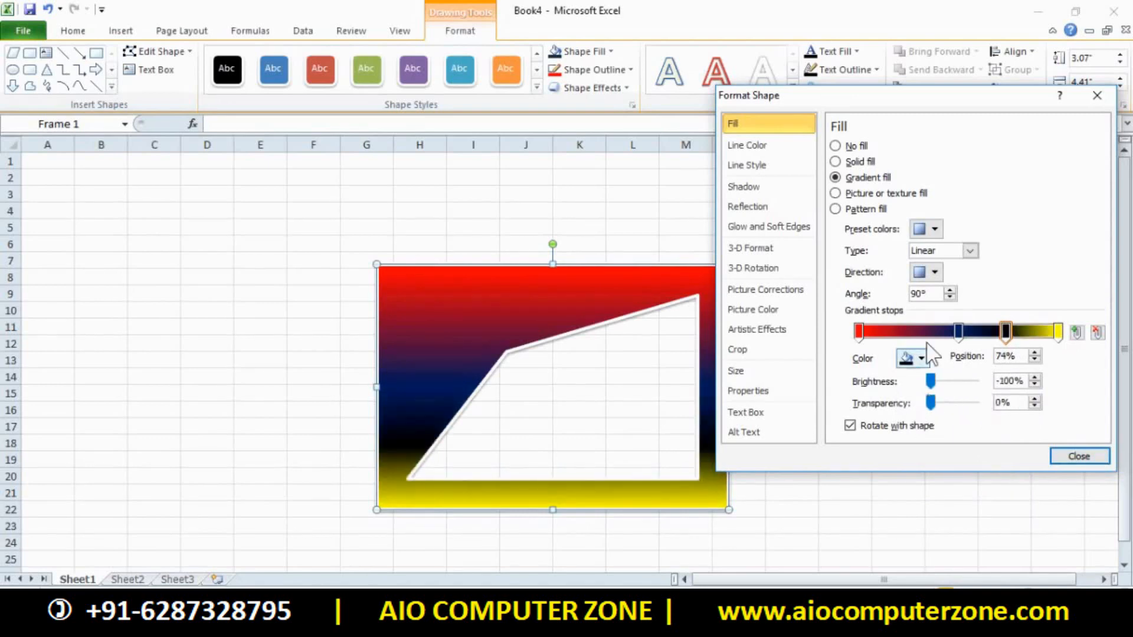
Try the dark blue striped preset gradient, then apply the Rainbow preset instead
left_click(935, 231)
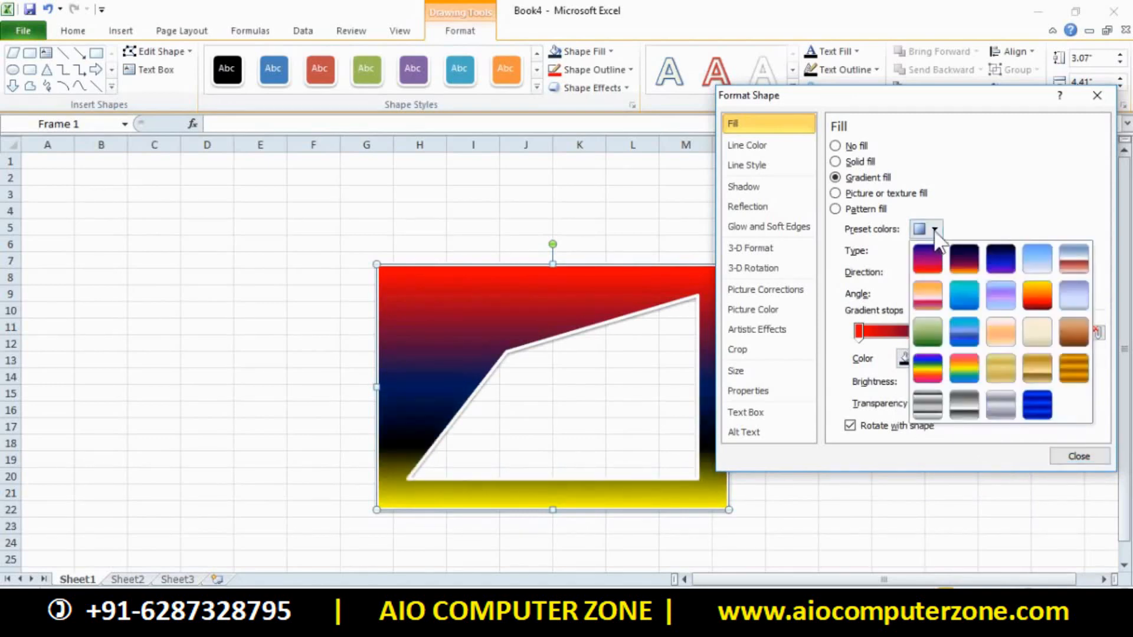
left_click(929, 231)
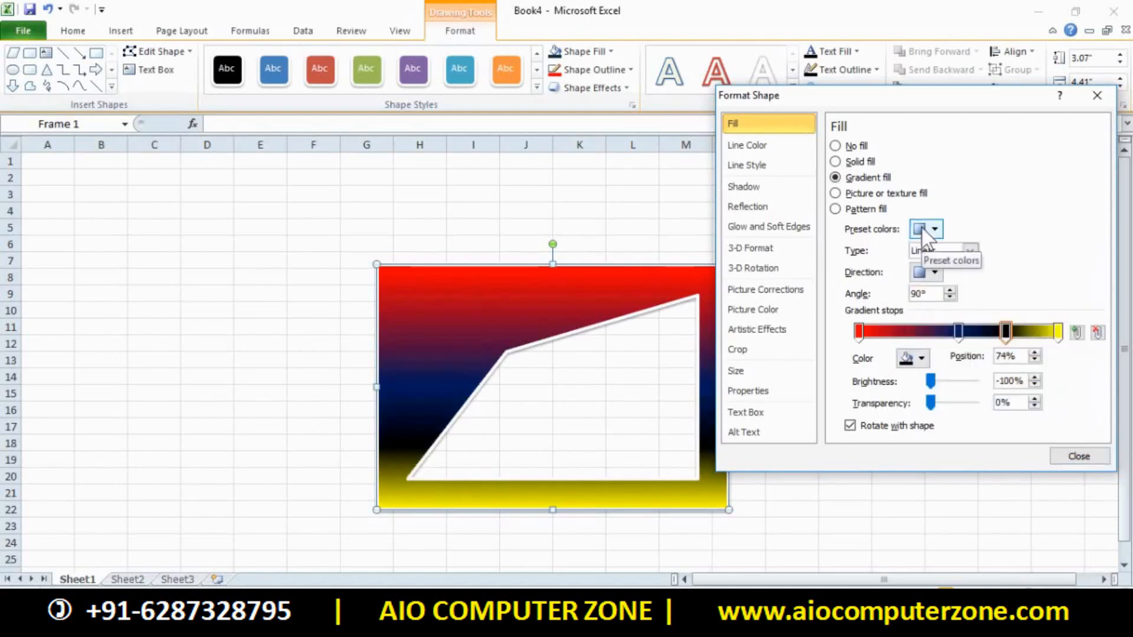
left_click(929, 230)
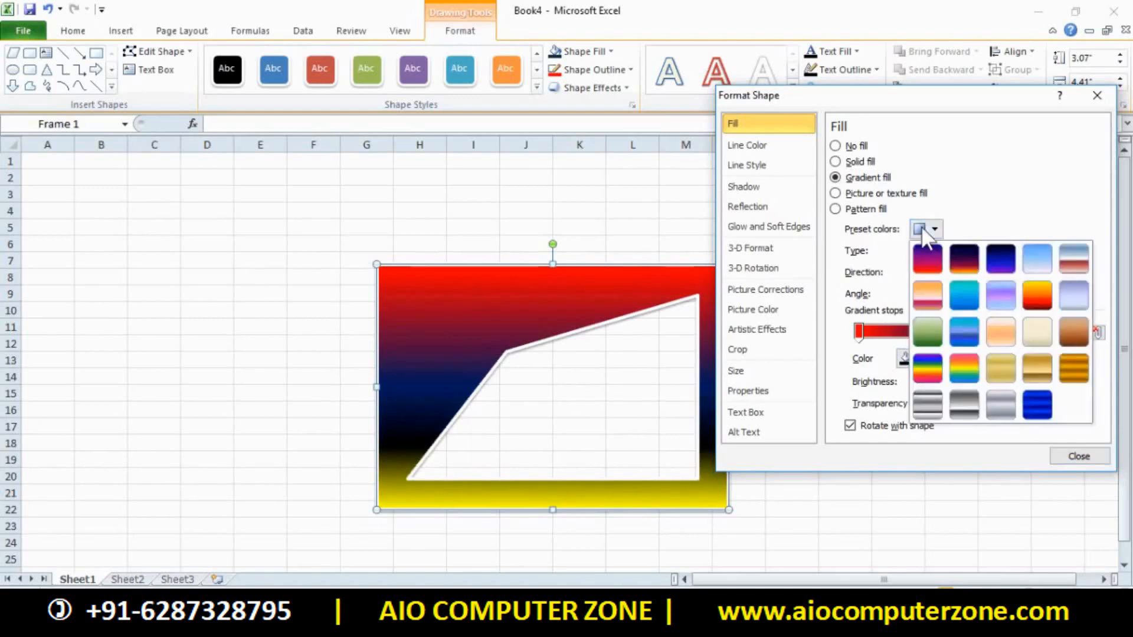
left_click(1037, 399)
left_click(929, 230)
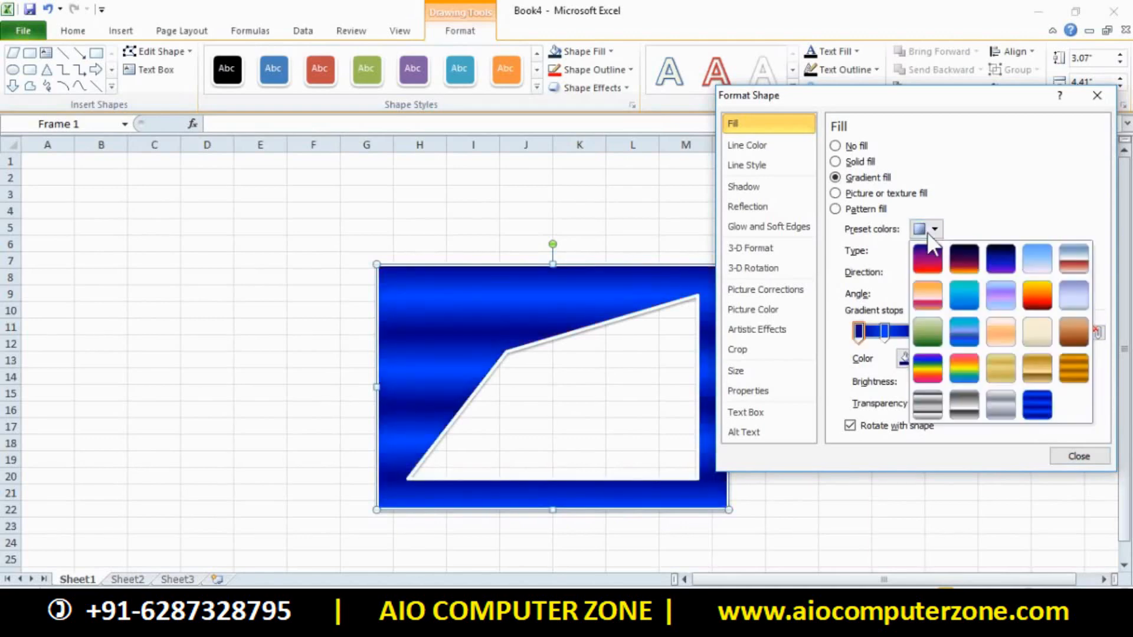
left_click(920, 376)
Switch the gradient type to Radial with the third direction variant
left_click(970, 252)
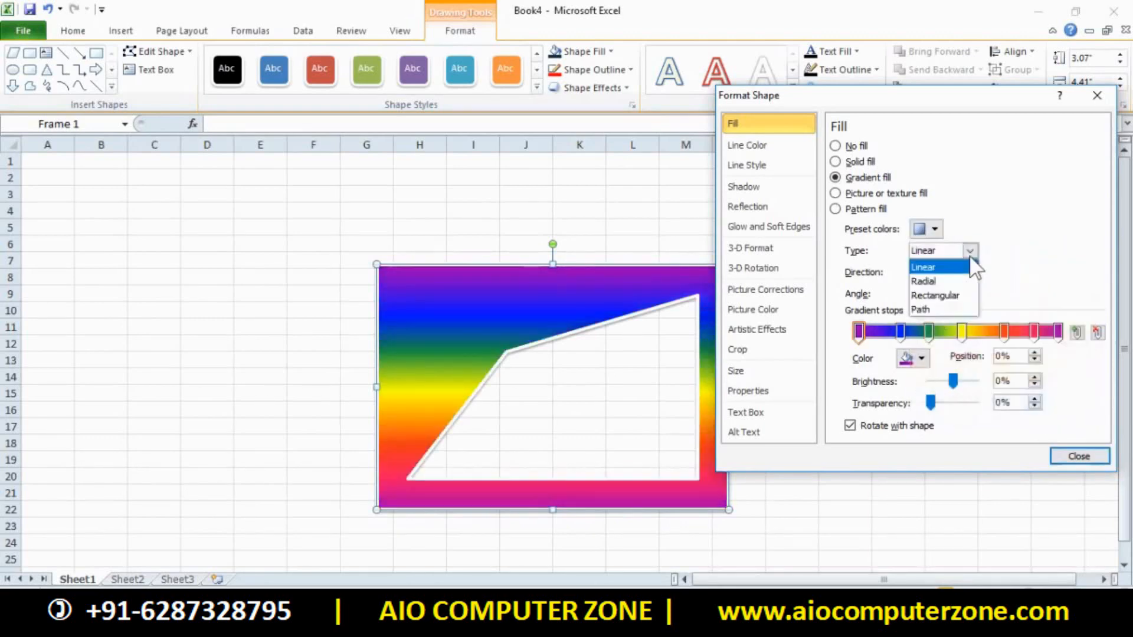
left_click(938, 275)
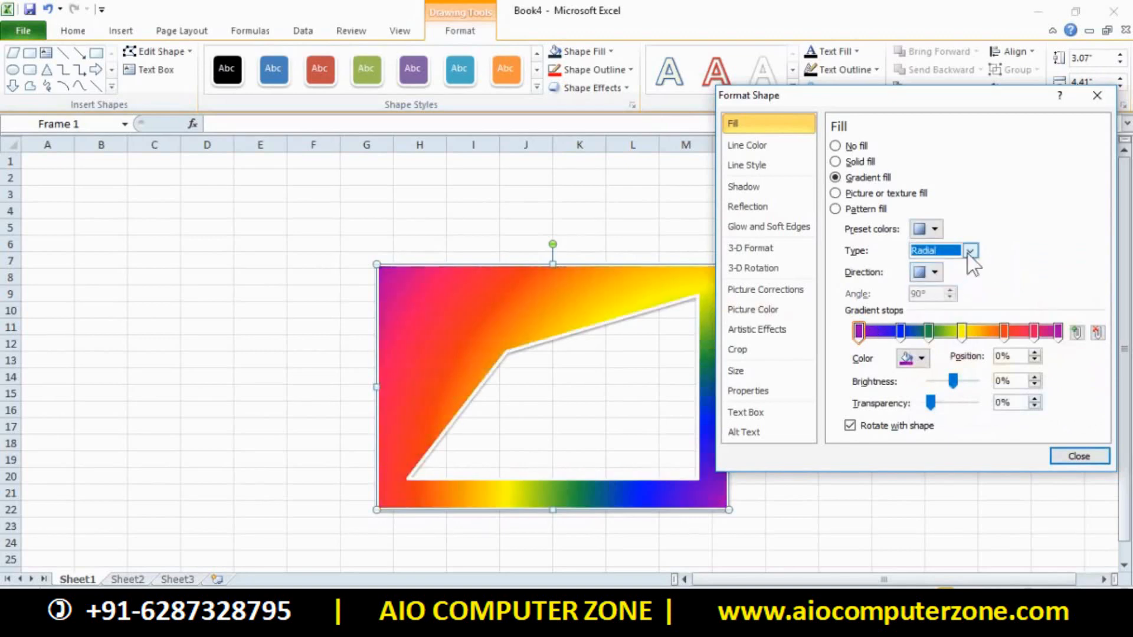
left_click(970, 252)
left_click(924, 282)
left_click(935, 272)
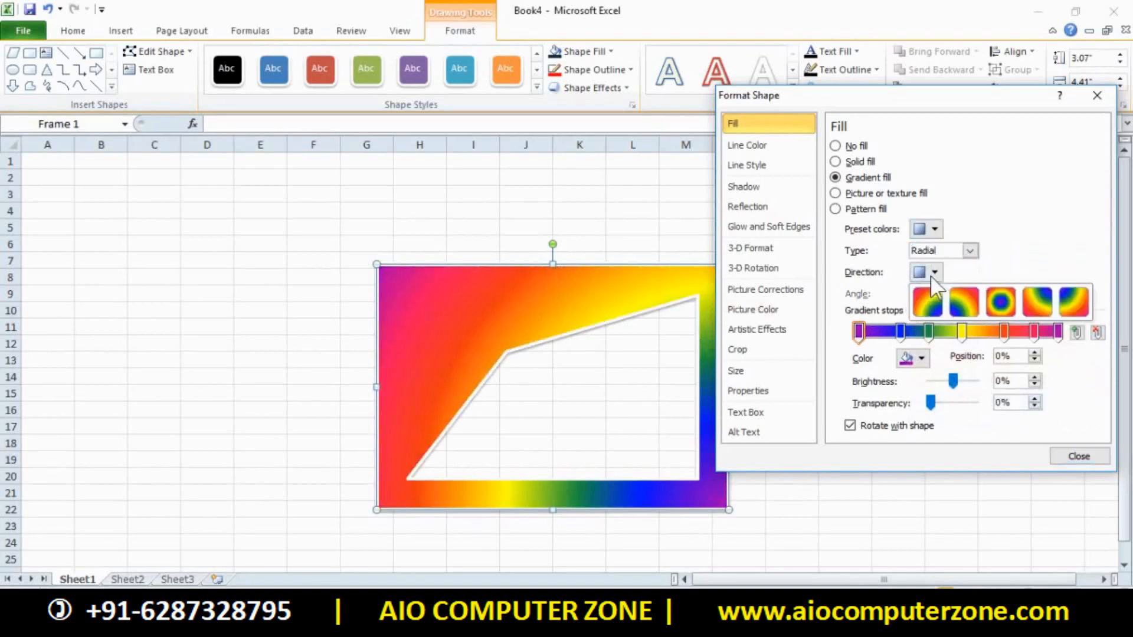
left_click(1006, 304)
Try Path, then set a Rectangular gradient sweeping from the top-left corner and close Format Shape
left_click(970, 252)
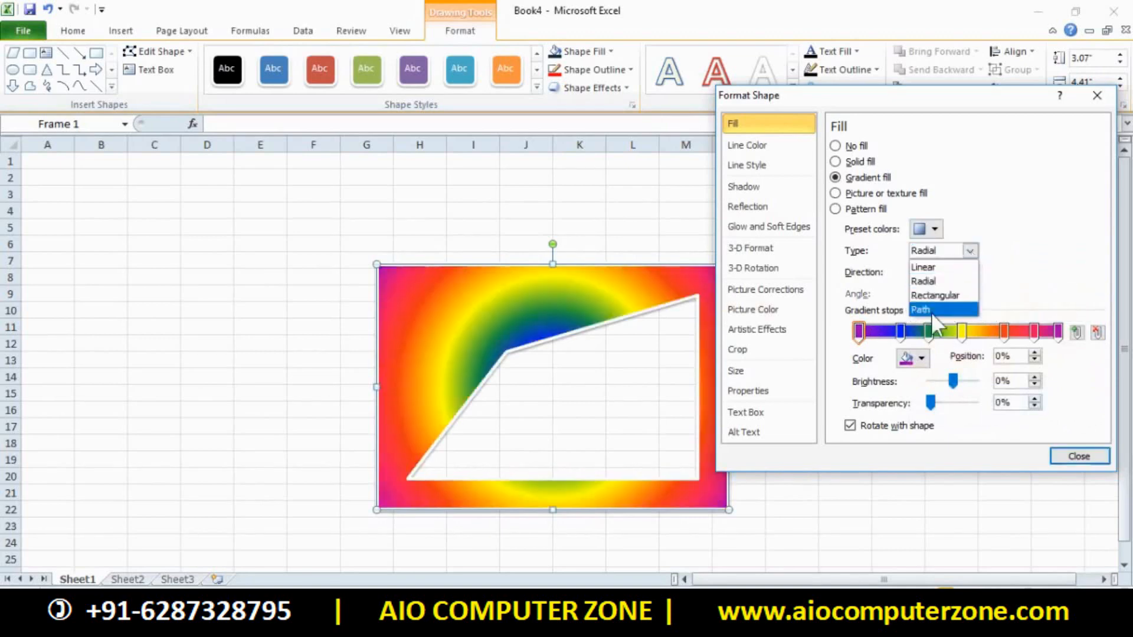
left_click(932, 311)
left_click(970, 251)
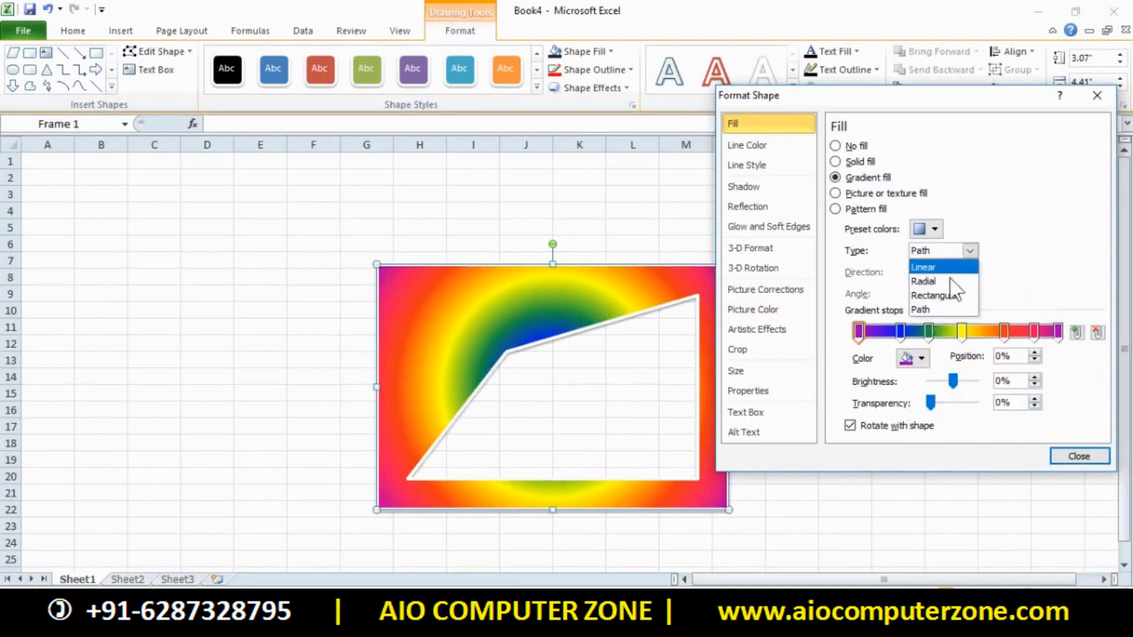
left_click(947, 296)
left_click(934, 272)
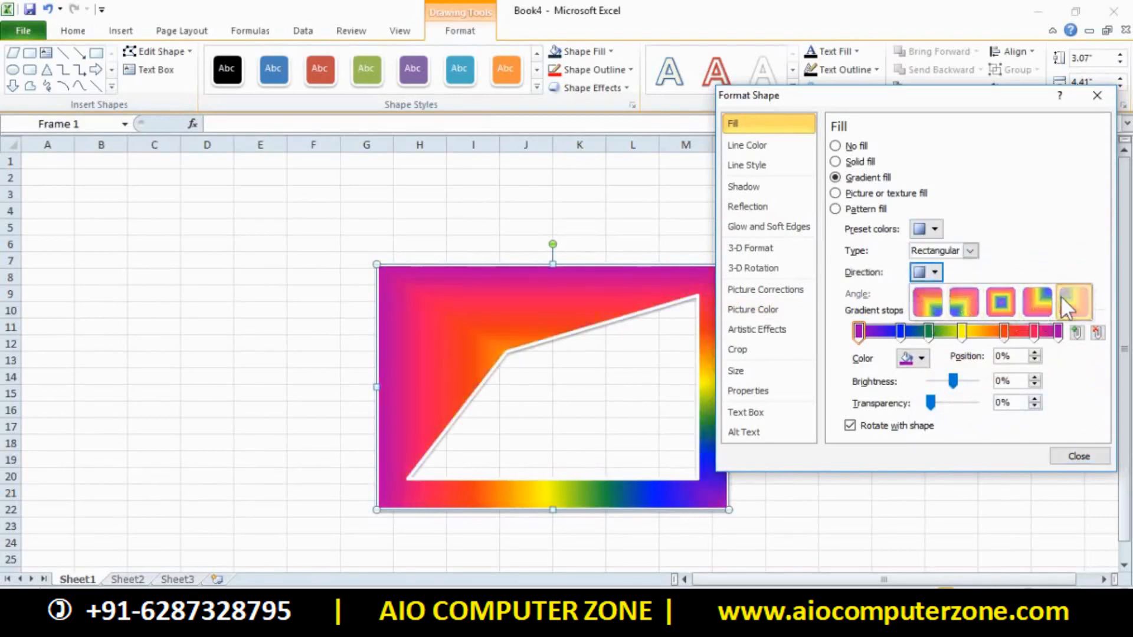
left_click(1060, 296)
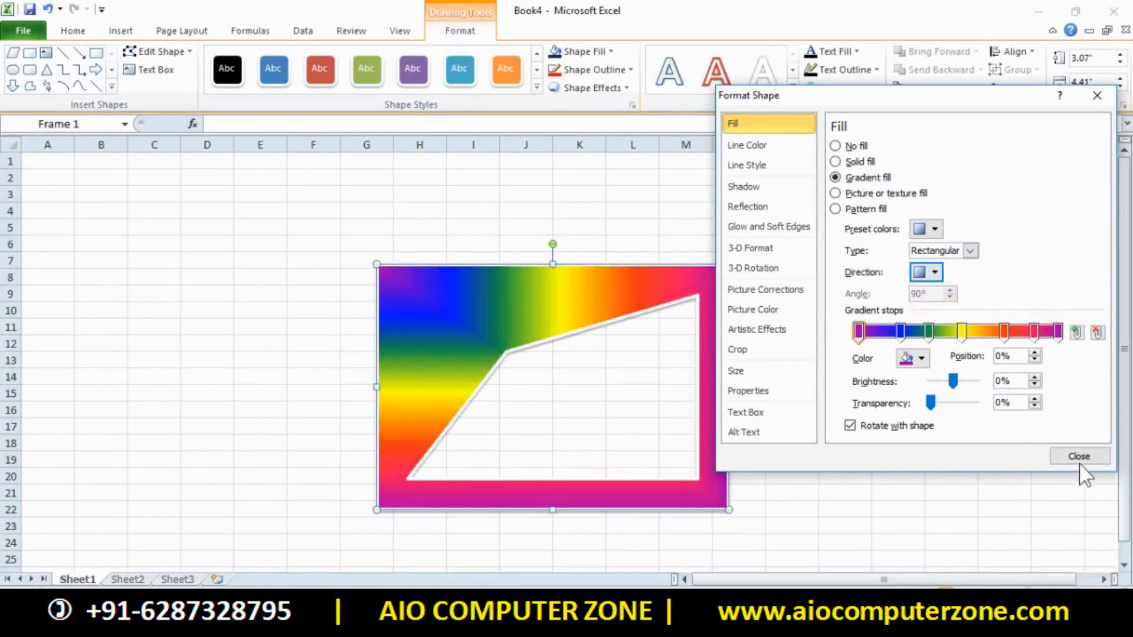
left_click(1079, 457)
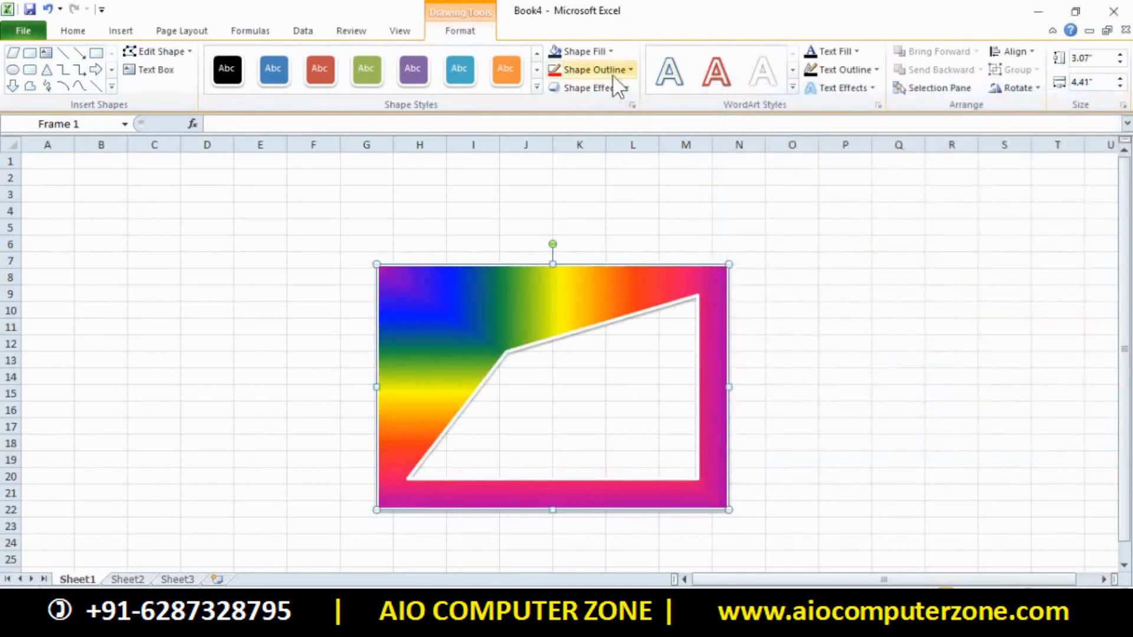
Briefly fill the frame with the crane picture, then replace it with the purple texture
left_click(596, 53)
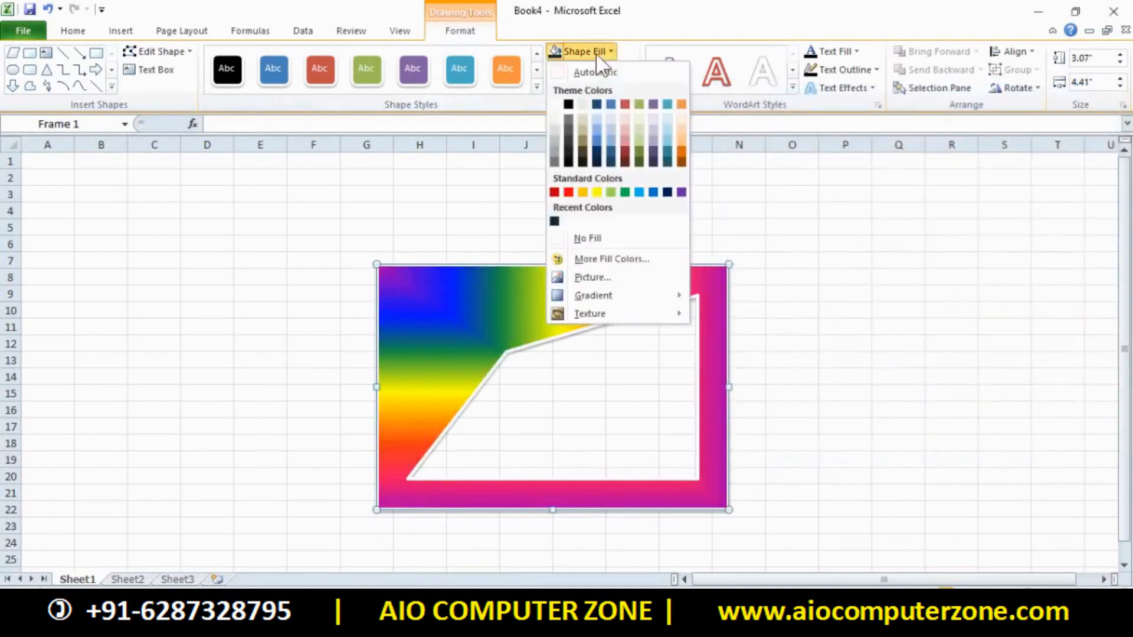
left_click(595, 280)
double_click(291, 139)
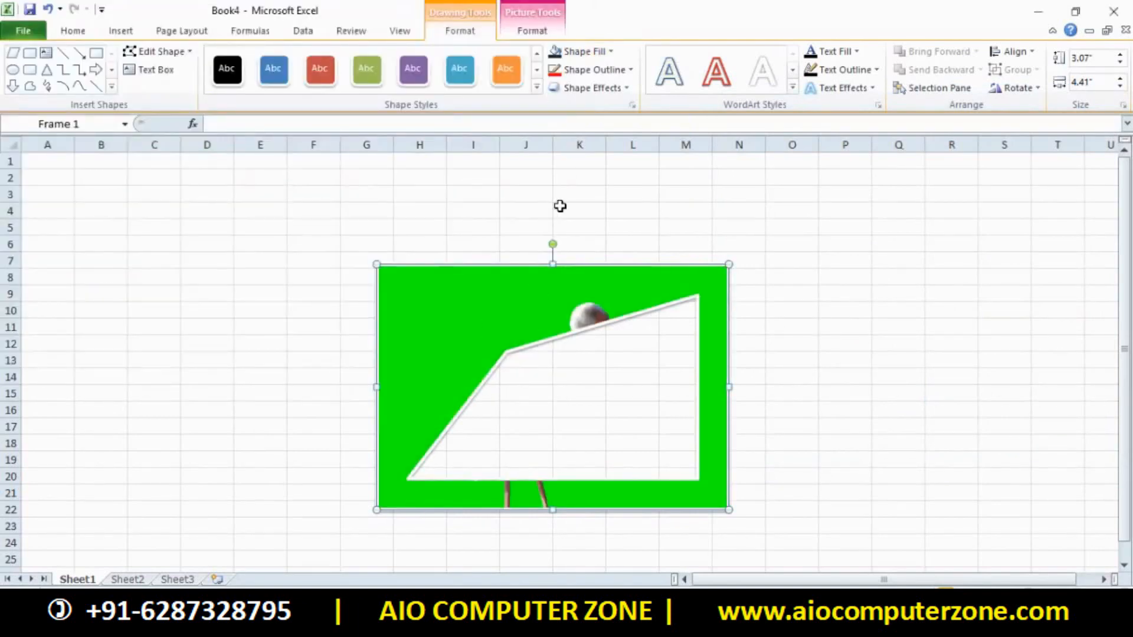
left_click(595, 53)
mouse_move(587, 315)
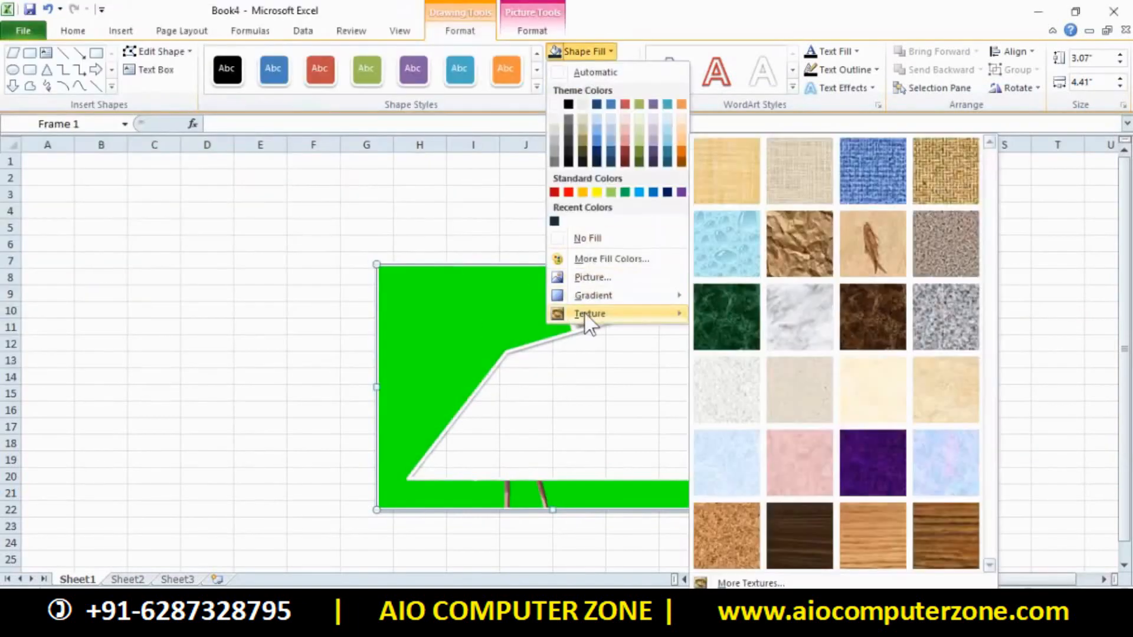
left_click(852, 441)
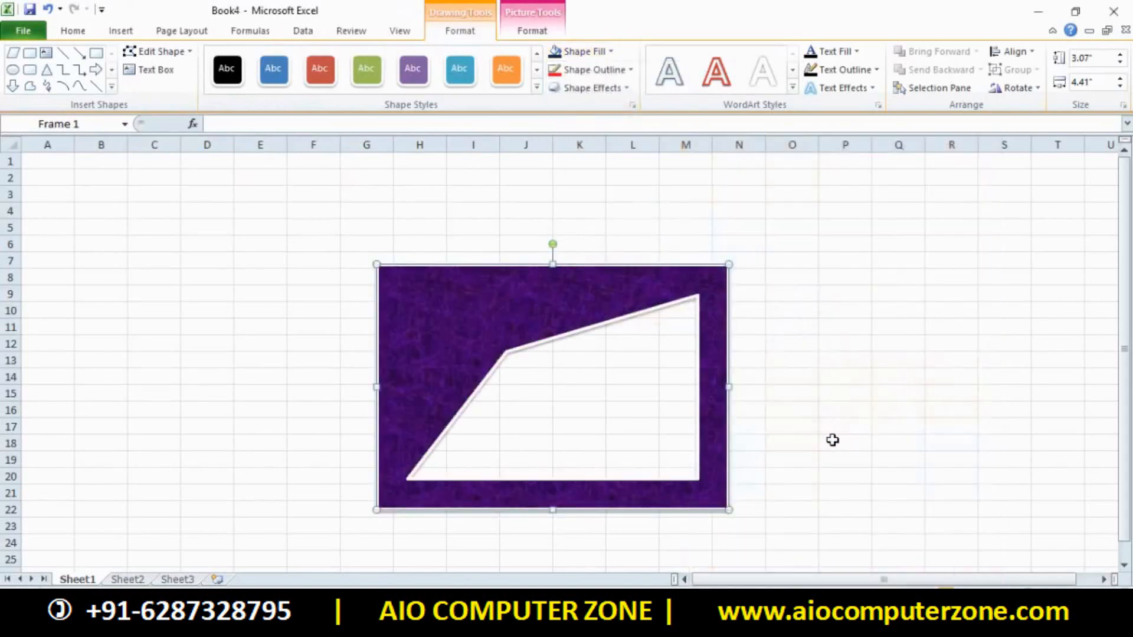
left_click(601, 50)
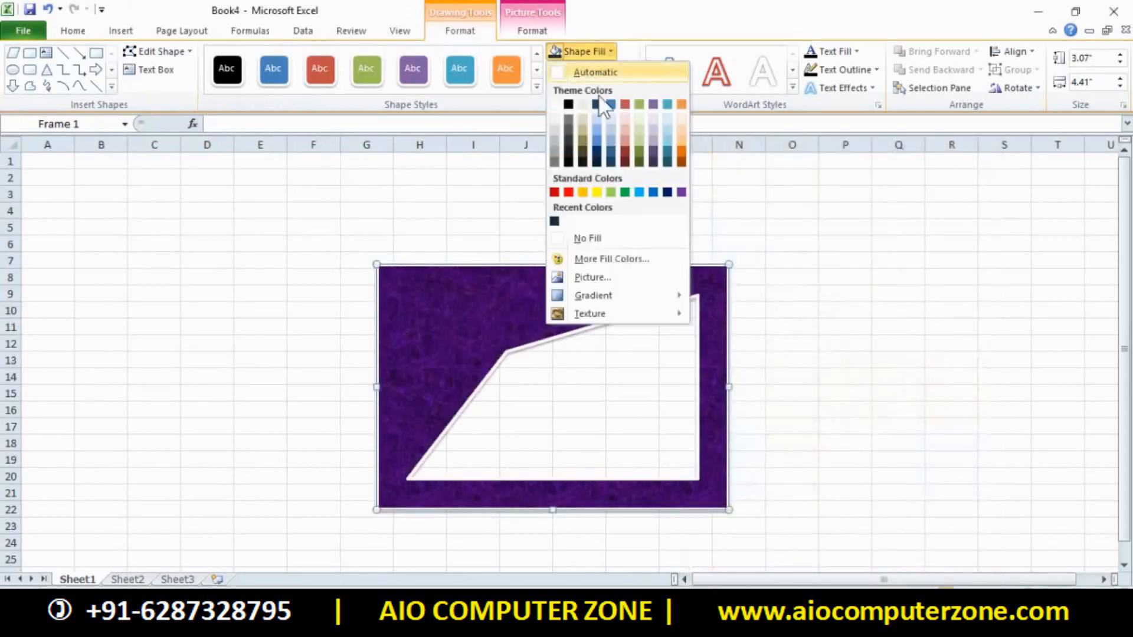
Set the frame's outline to standard yellow with the dotted dash style
left_click(776, 217)
left_click(617, 70)
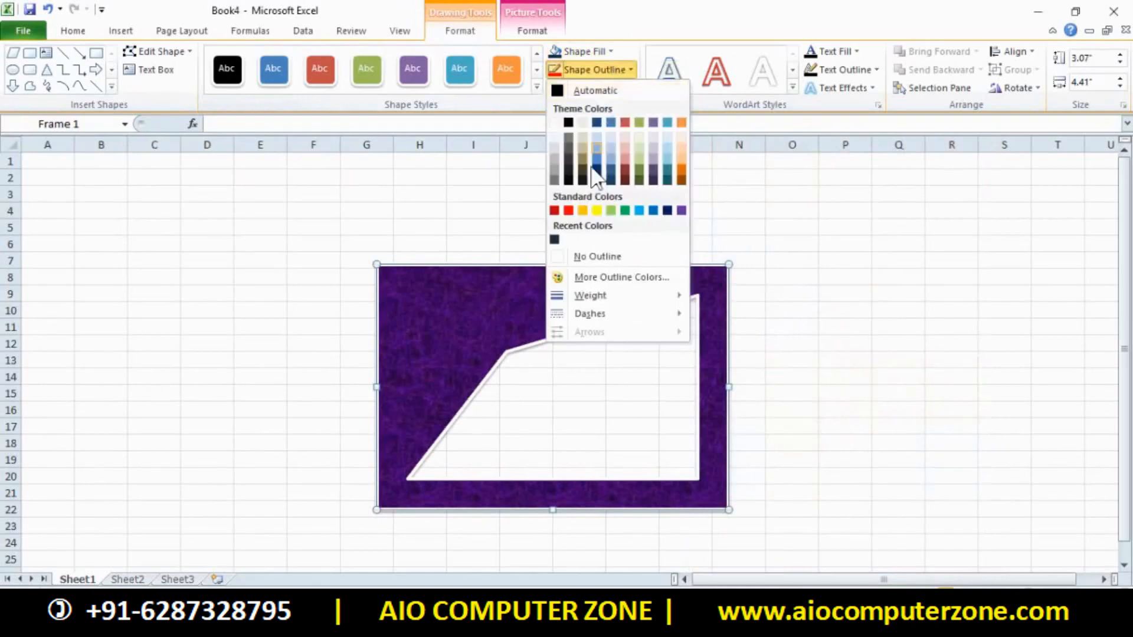
left_click(600, 212)
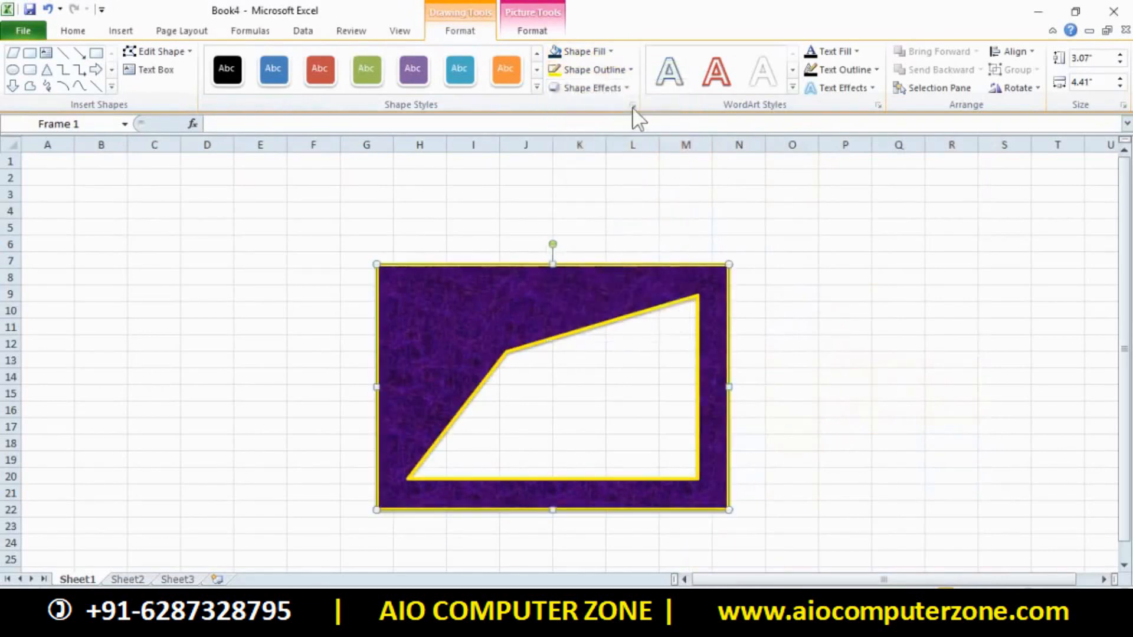
left_click(618, 71)
mouse_move(602, 319)
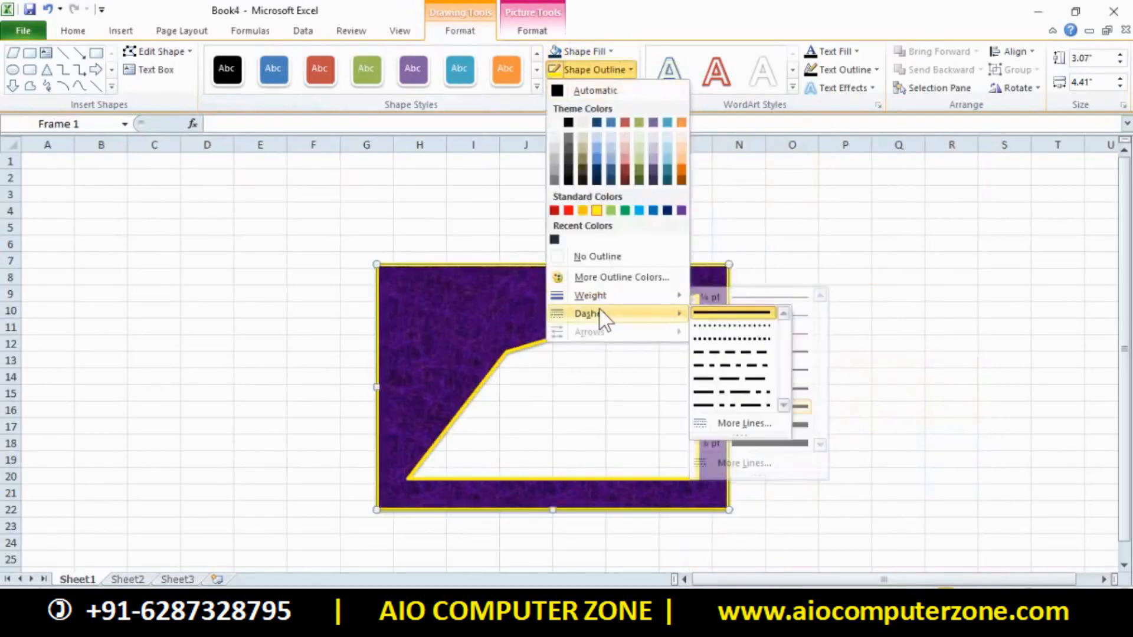
left_click(708, 327)
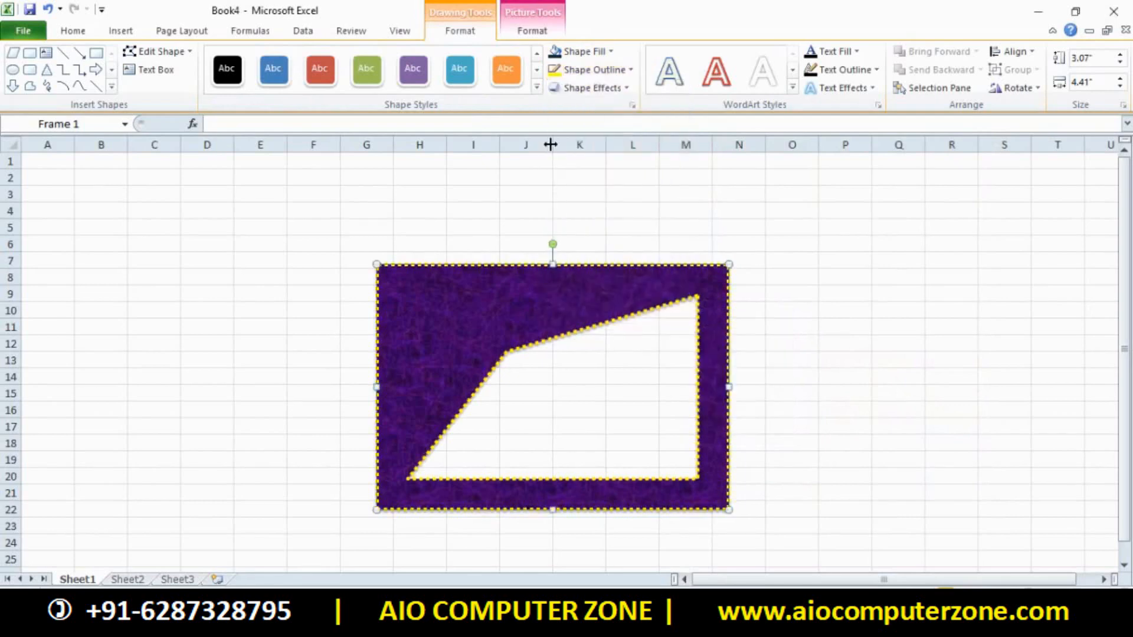
Apply a perspective preset from Shape Effects > Preset to tilt and raise the frame
left_click(624, 90)
mouse_move(619, 115)
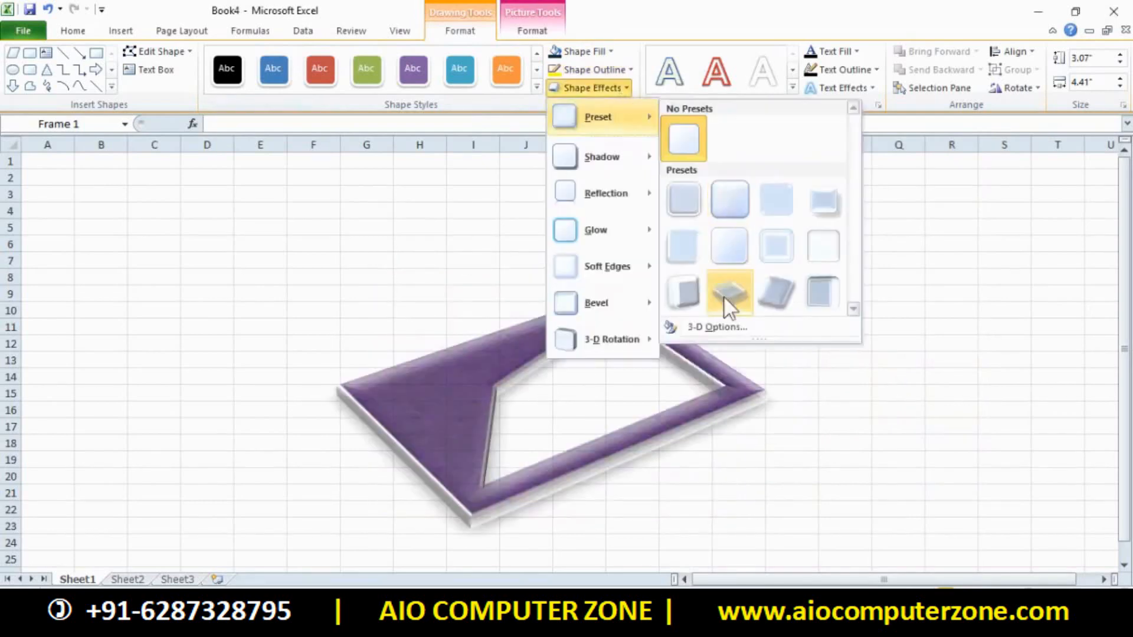
left_click(723, 296)
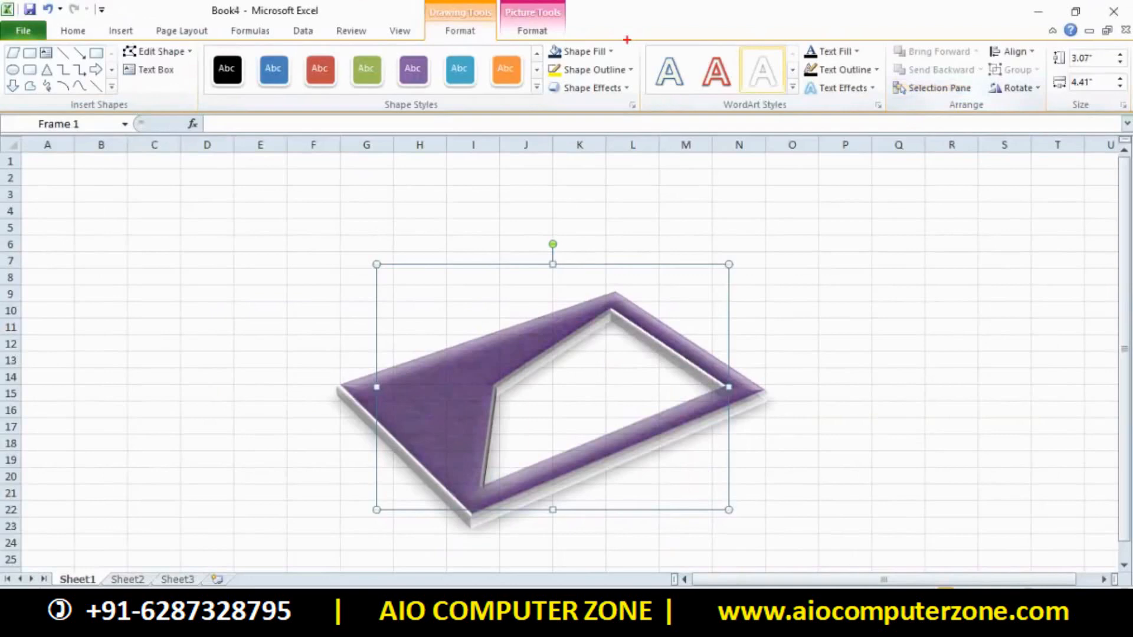
mouse_move(616, 32)
left_mouse_down()
mouse_move(962, 119)
mouse_move(1126, 136)
left_mouse_up()
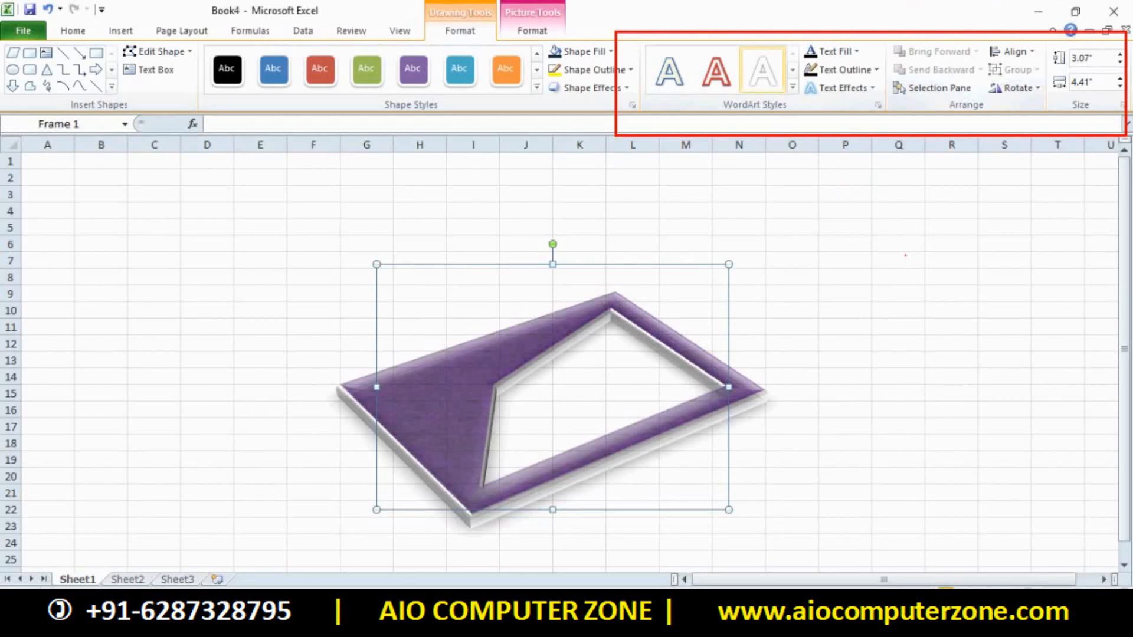
Reselect the purple frame and browse its text effect, outline and fill options without changes
key("Escape")
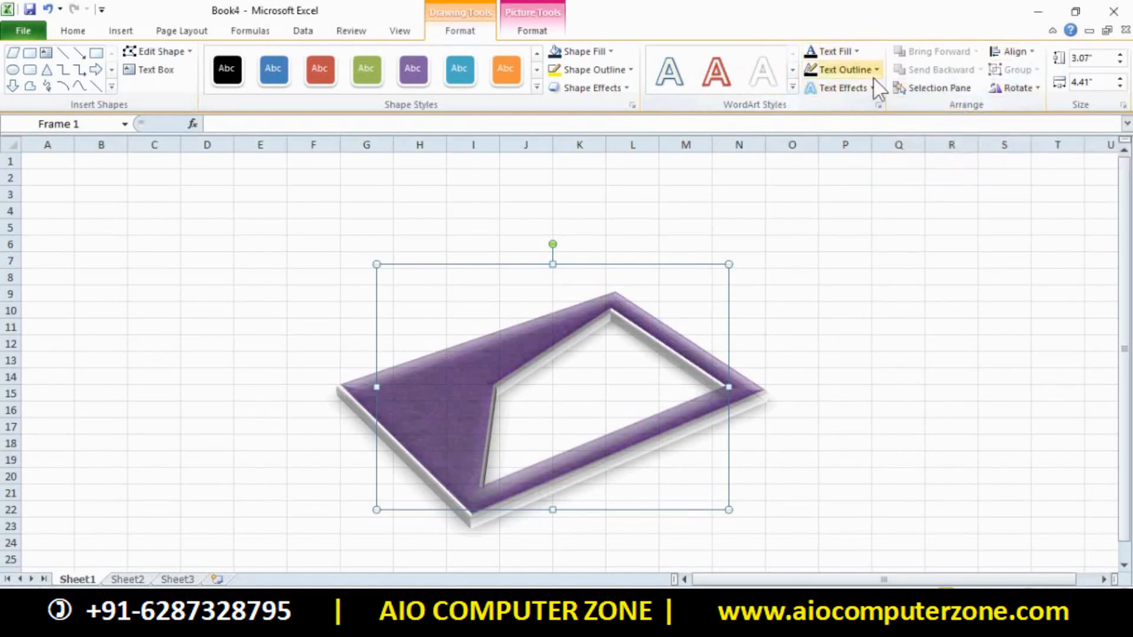
left_click(777, 312)
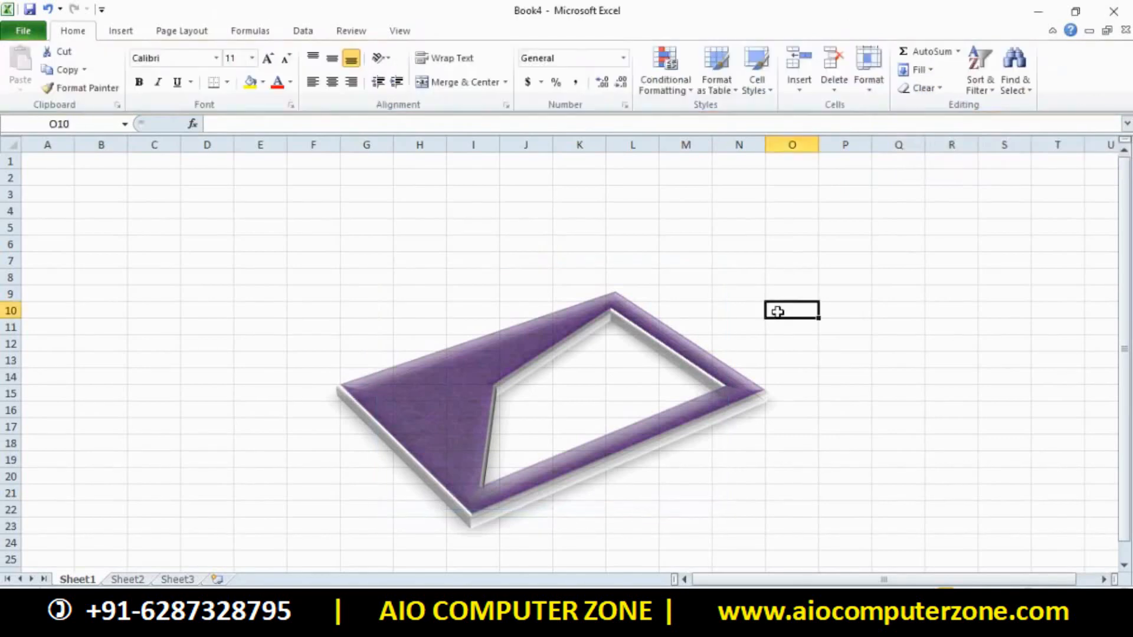
left_click(627, 406)
left_click(498, 356)
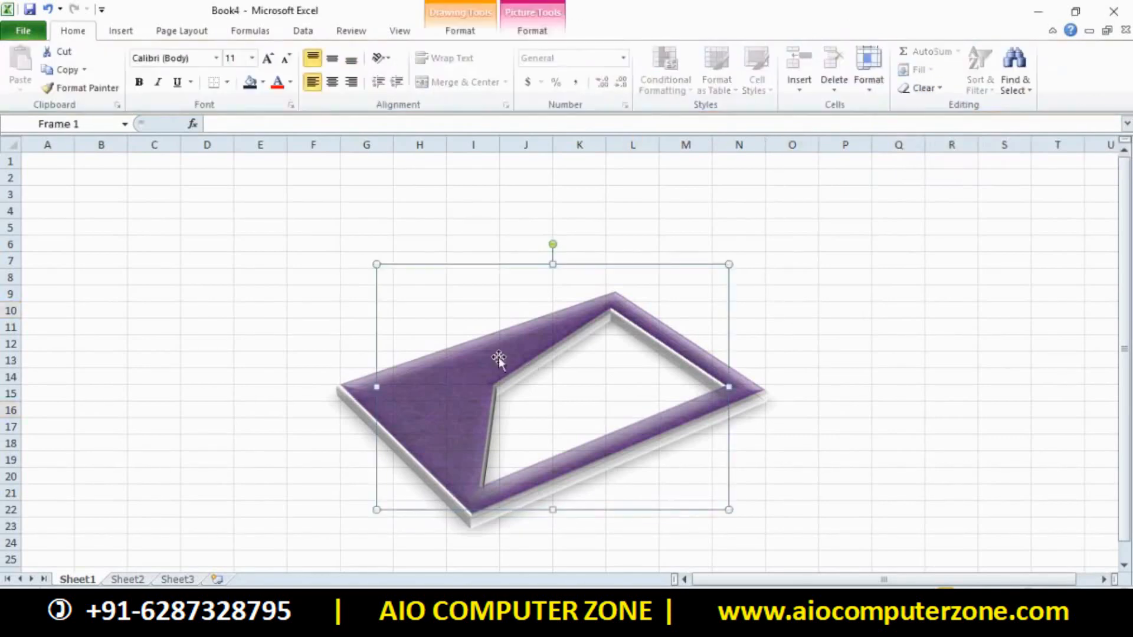
left_click(472, 32)
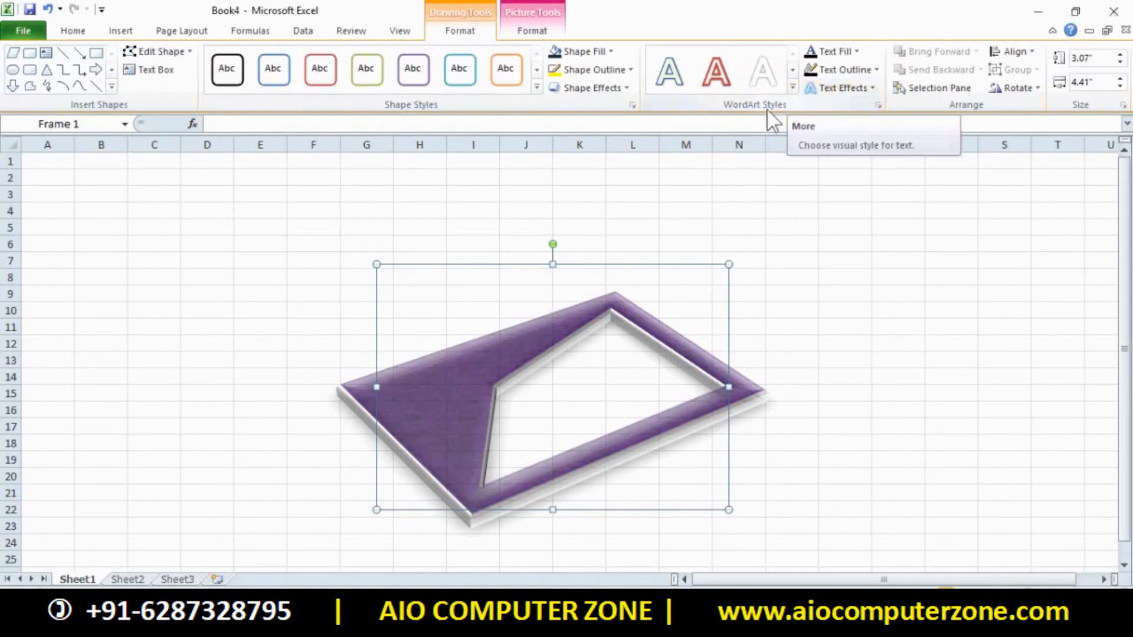
left_click(866, 89)
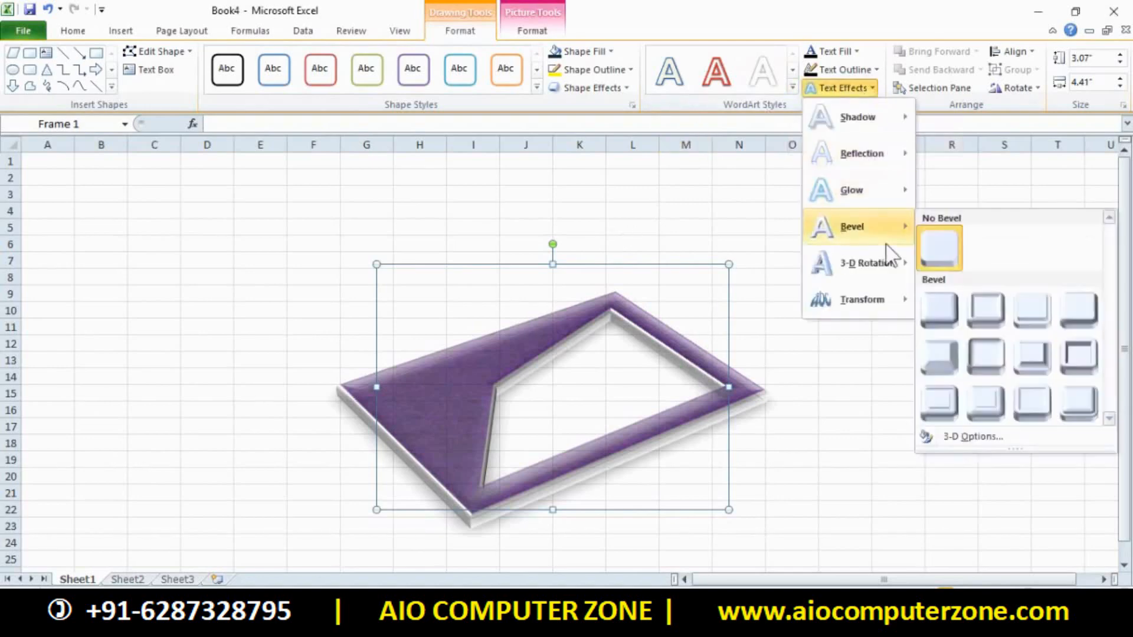
left_click(863, 336)
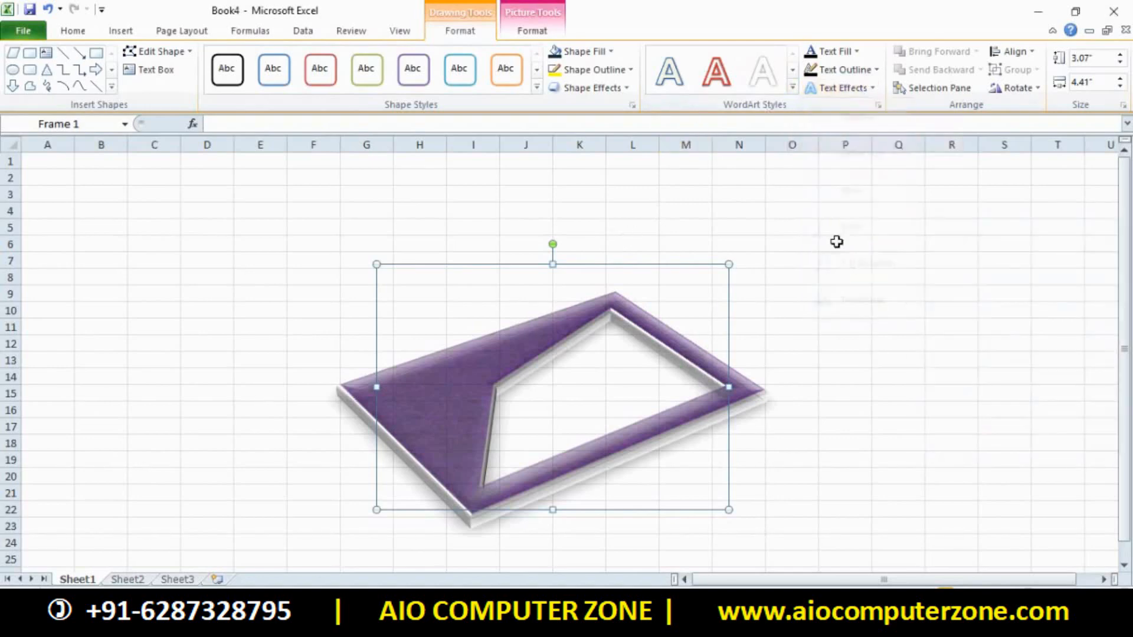
left_click(839, 88)
left_click(842, 67)
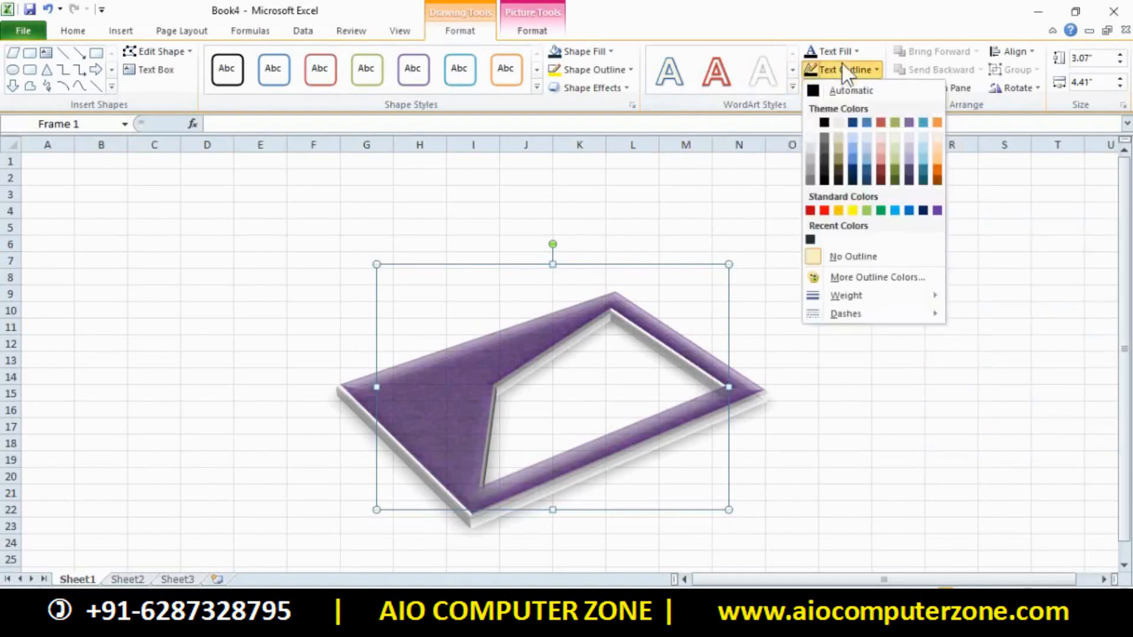
left_click(845, 48)
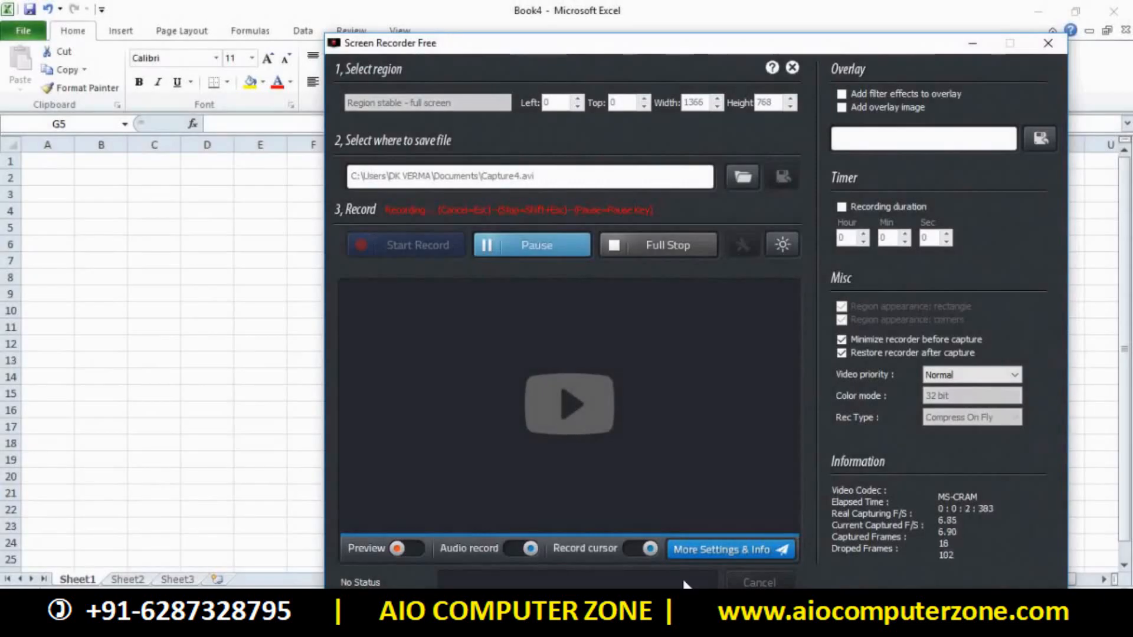
left_click(969, 40)
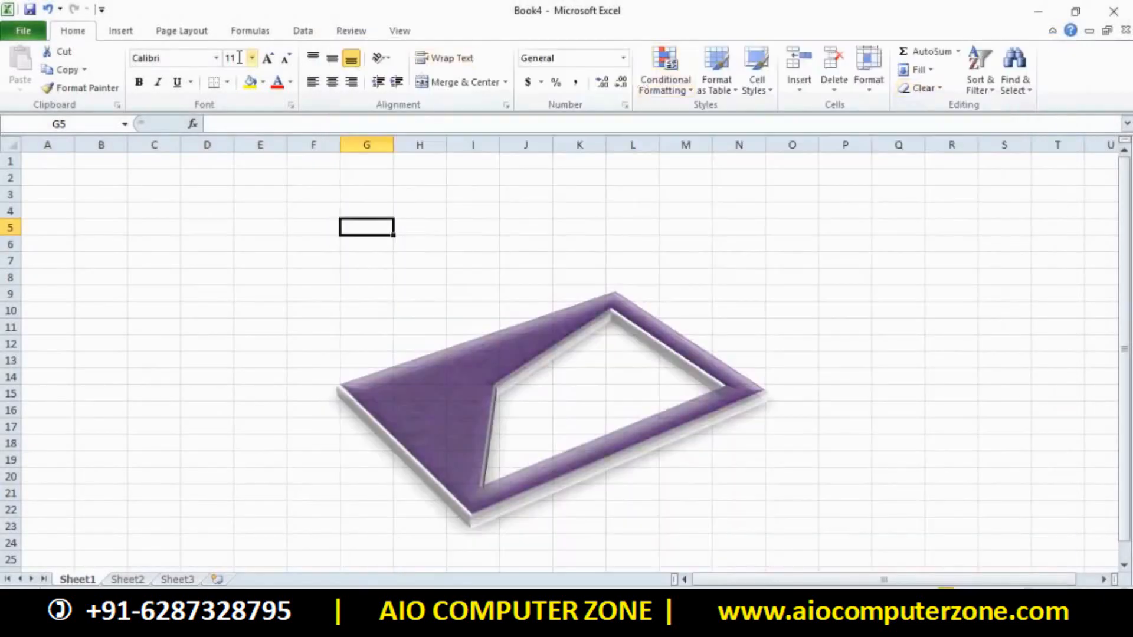
Pick cell F5 on the Insert tab and bring up the SmartArt chooser
left_click(126, 34)
left_click(314, 227)
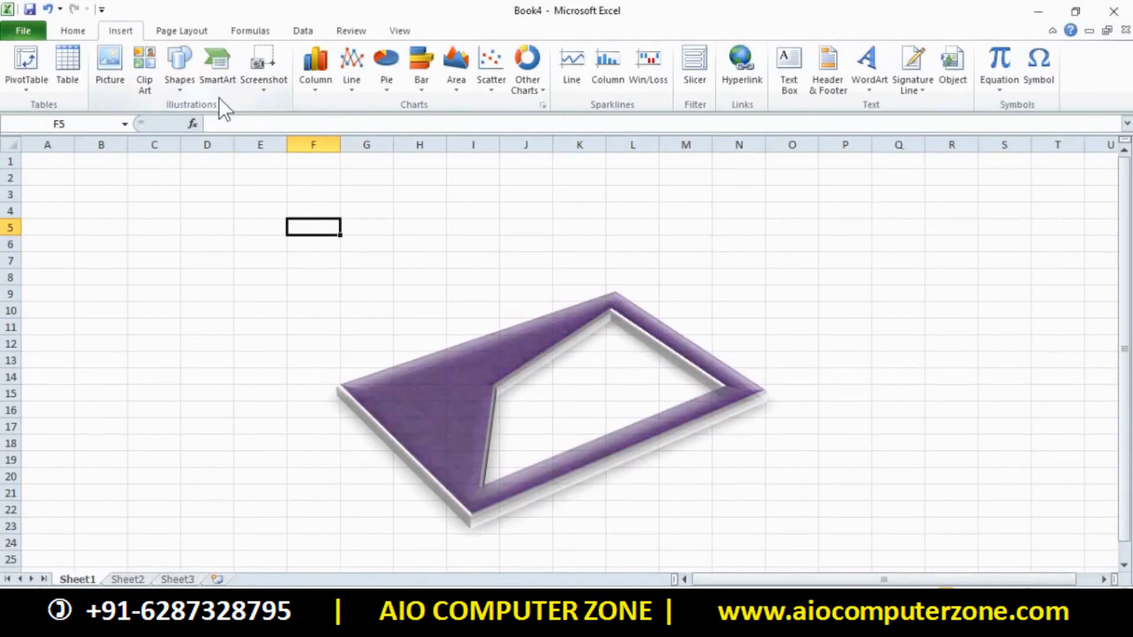
left_click(217, 68)
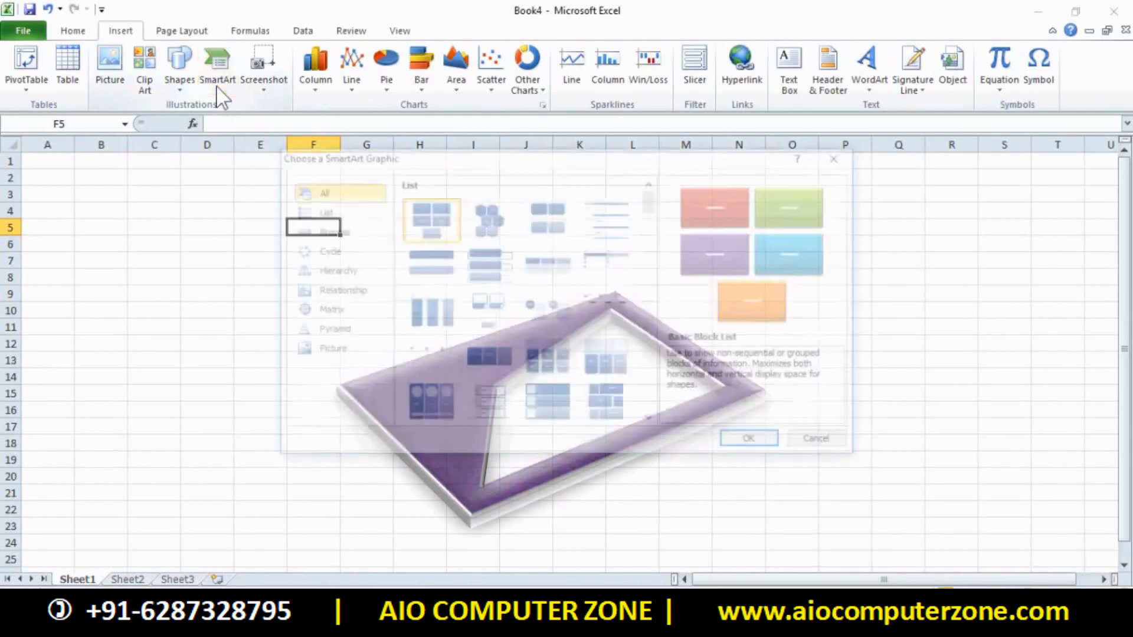
left_click_drag(470, 163, 333, 208)
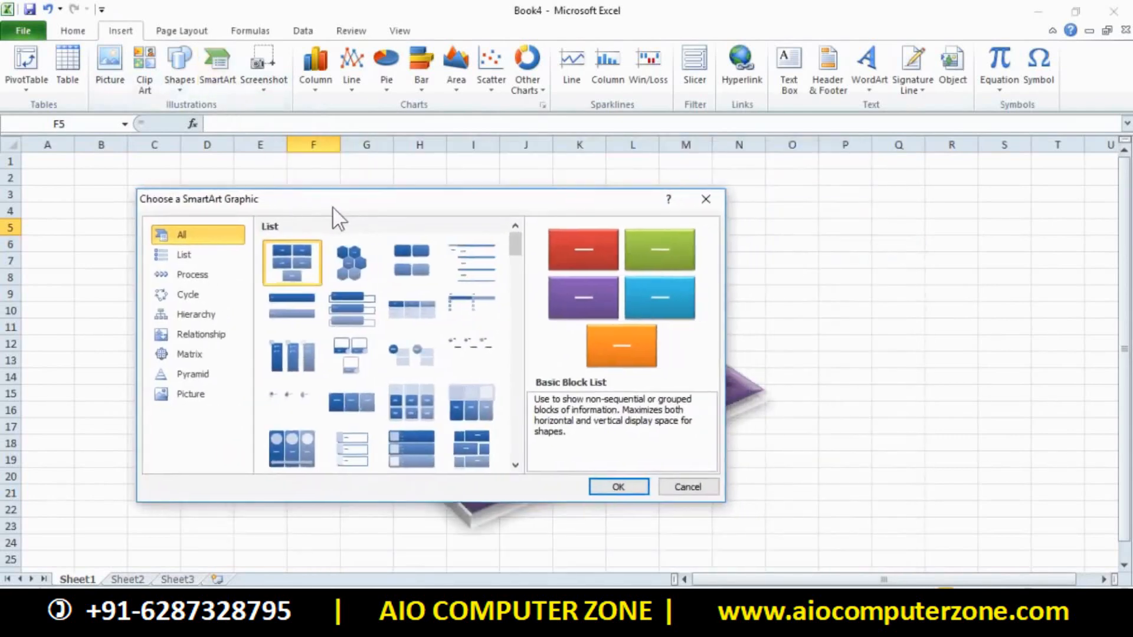
Browse the layout categories, then insert the Picture category's Continuous Picture List layout
left_click(215, 258)
left_click(216, 276)
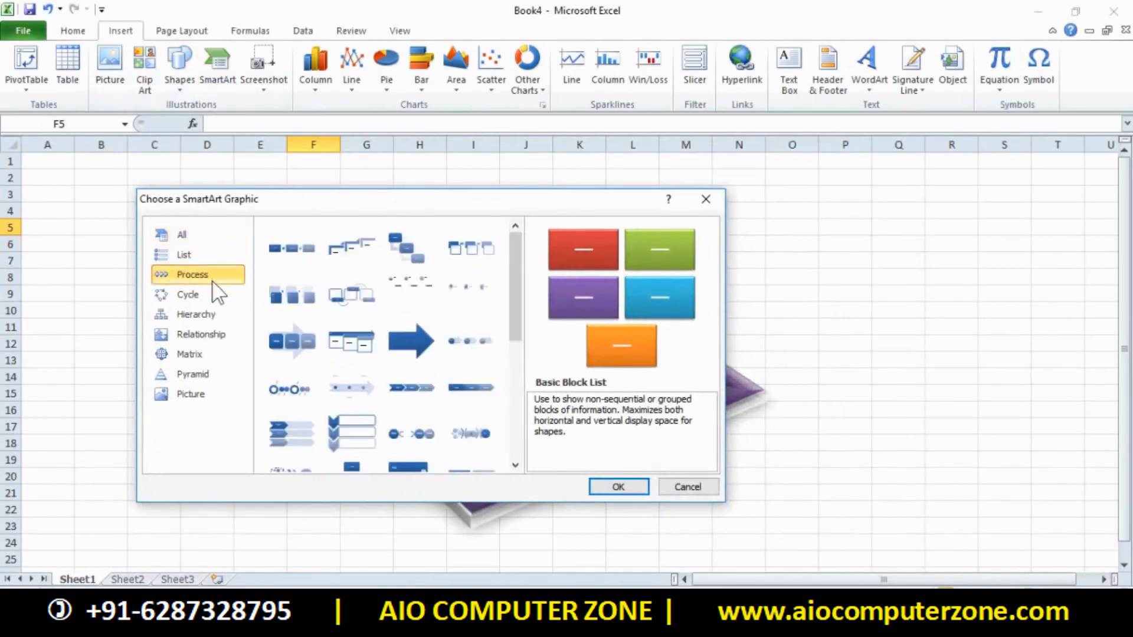
left_click(208, 296)
left_click(209, 355)
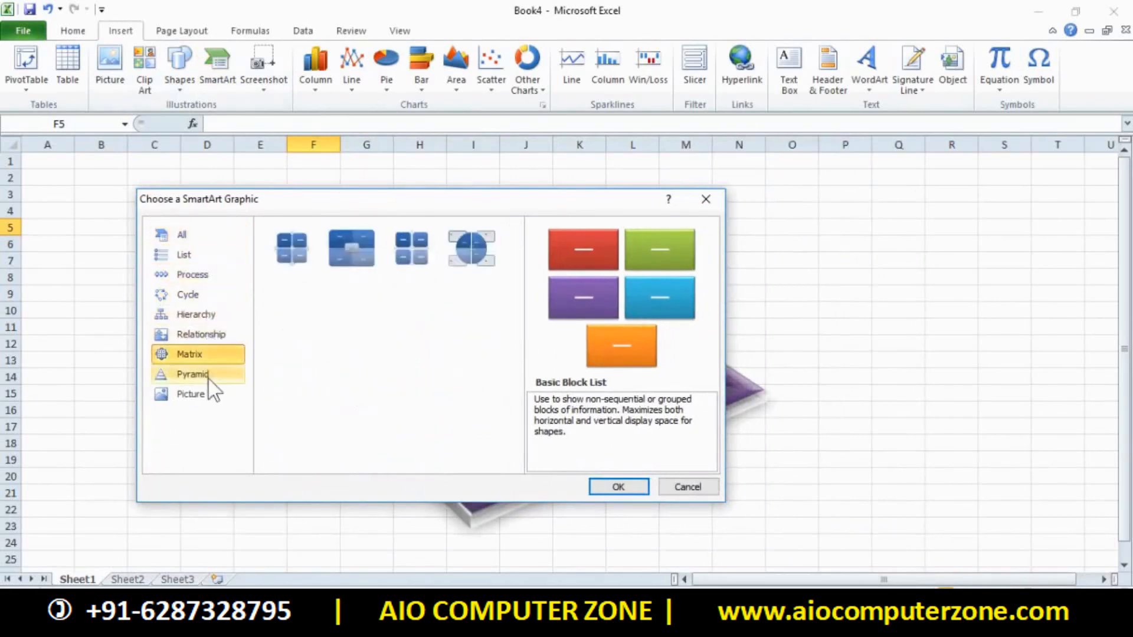
left_click(207, 390)
left_click(203, 295)
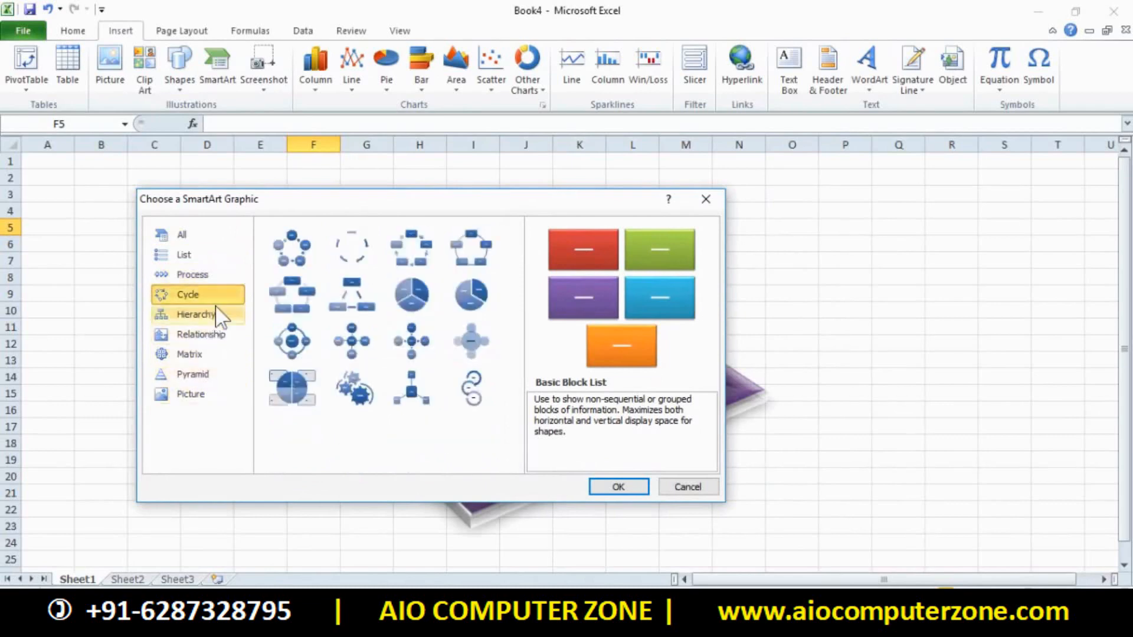
left_click(217, 315)
left_click(190, 395)
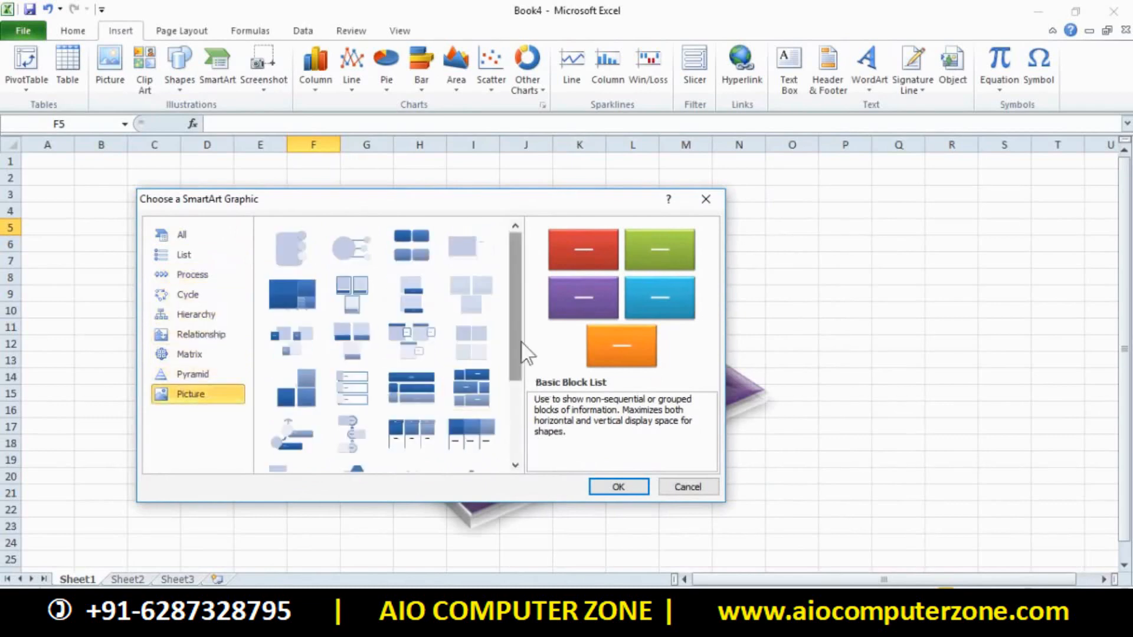
left_click_drag(523, 346, 512, 424)
left_click(331, 402)
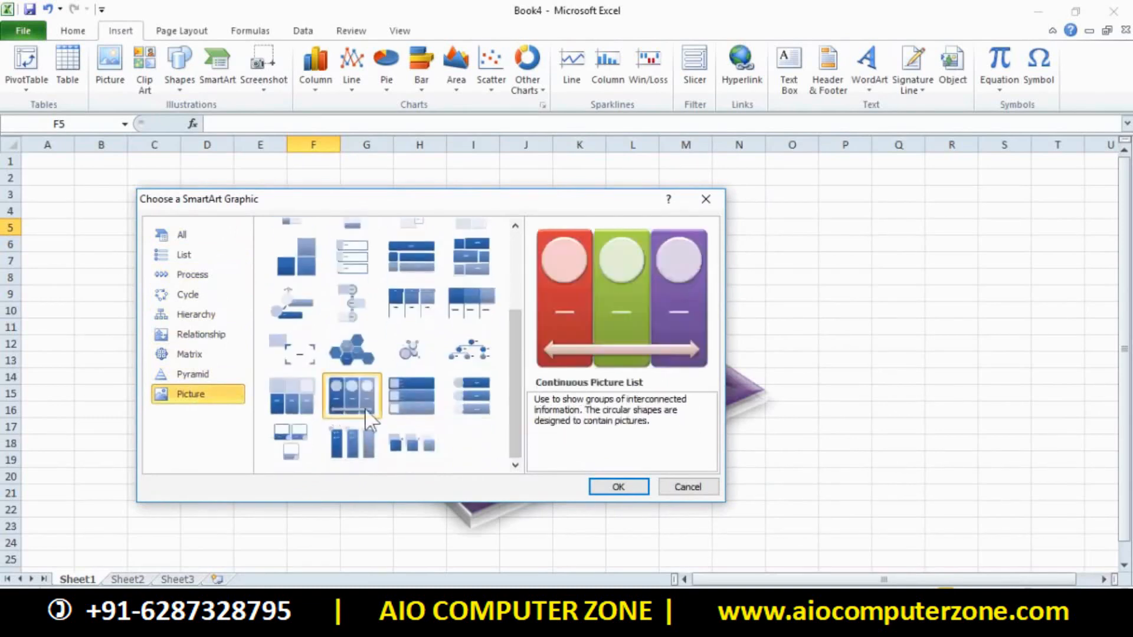
left_click(633, 488)
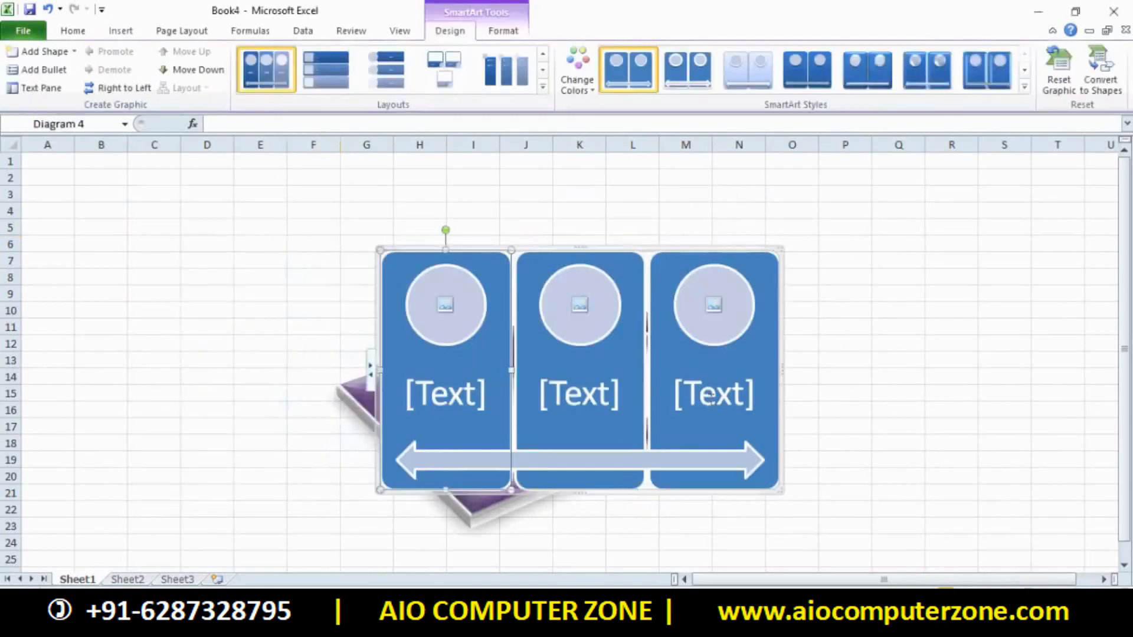
Fill the first and second SmartArt circles with downloaded photos
left_click(880, 409)
left_click(476, 291)
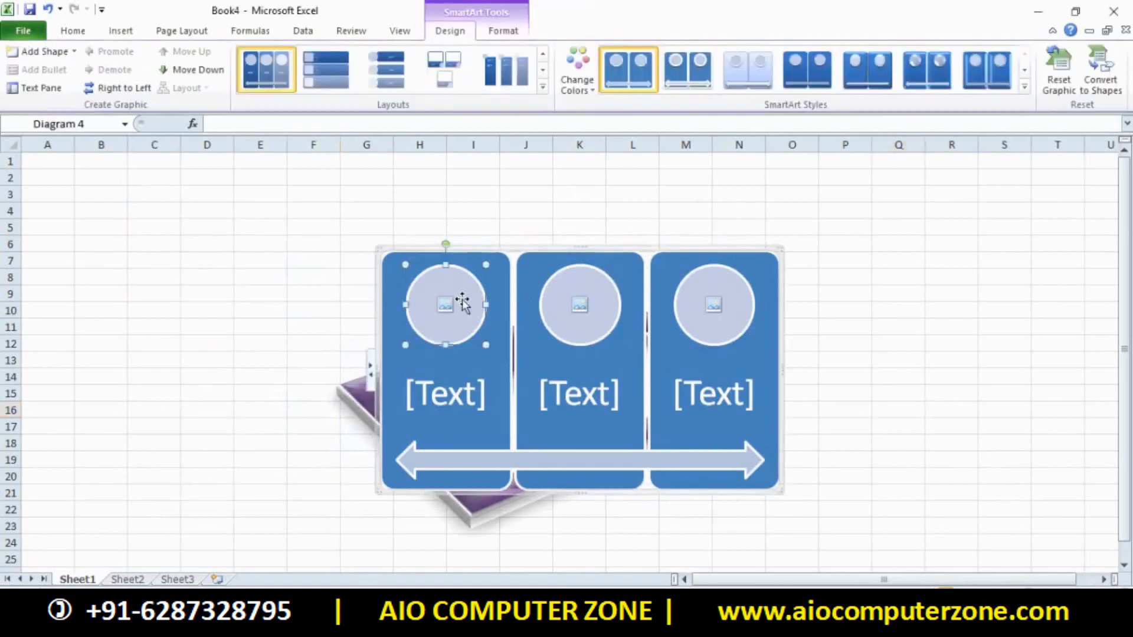
left_click(613, 310)
left_click(710, 310)
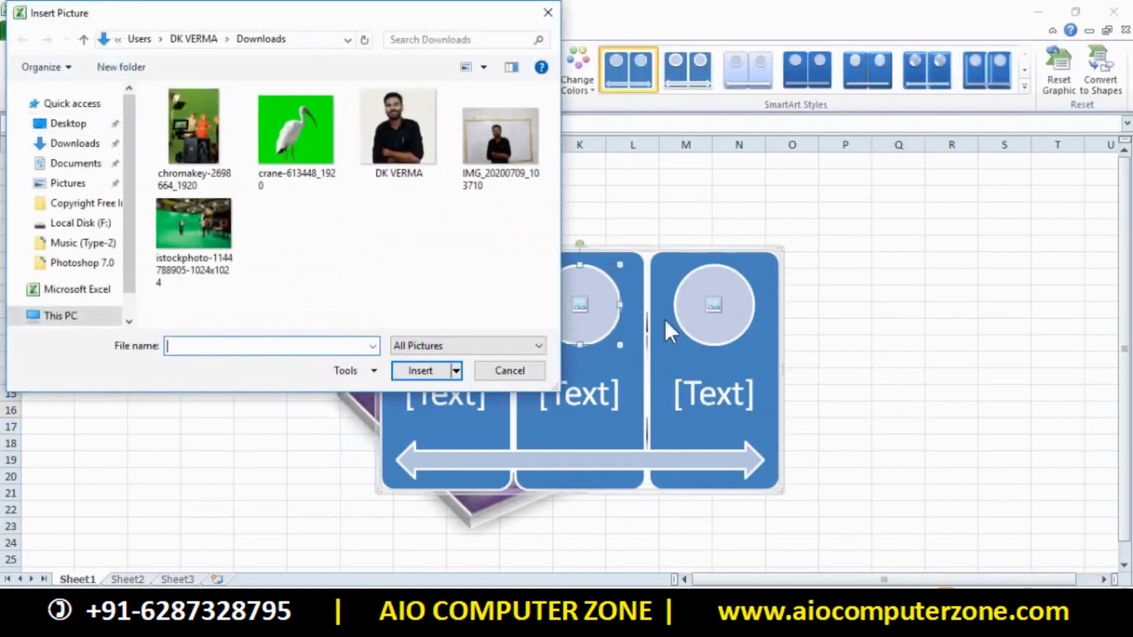
left_click(548, 11)
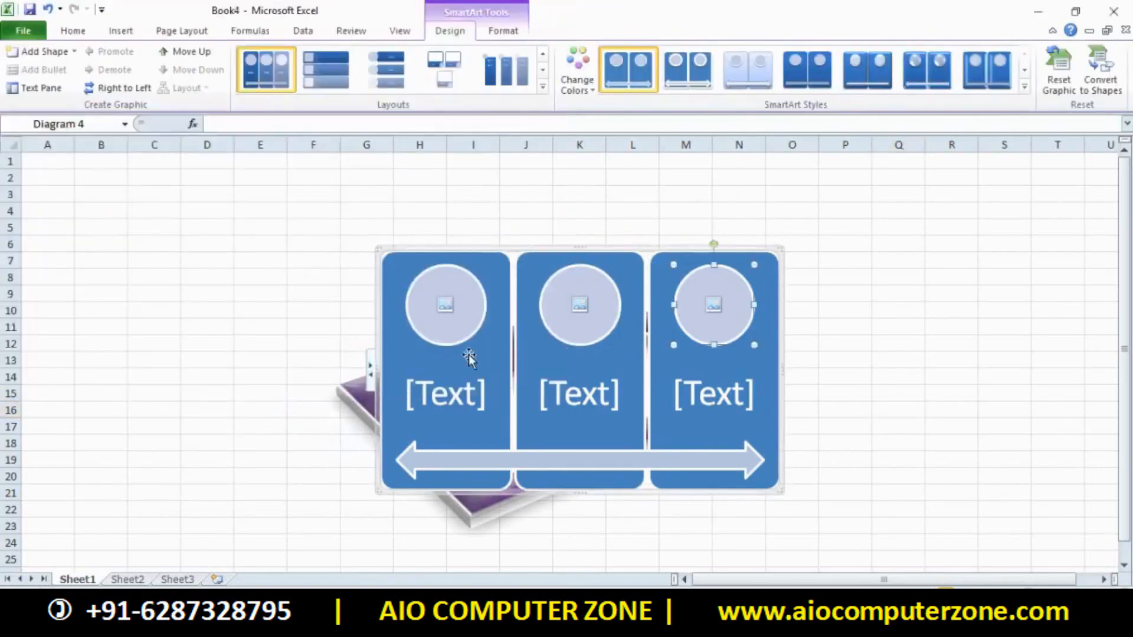
left_click(442, 306)
double_click(392, 169)
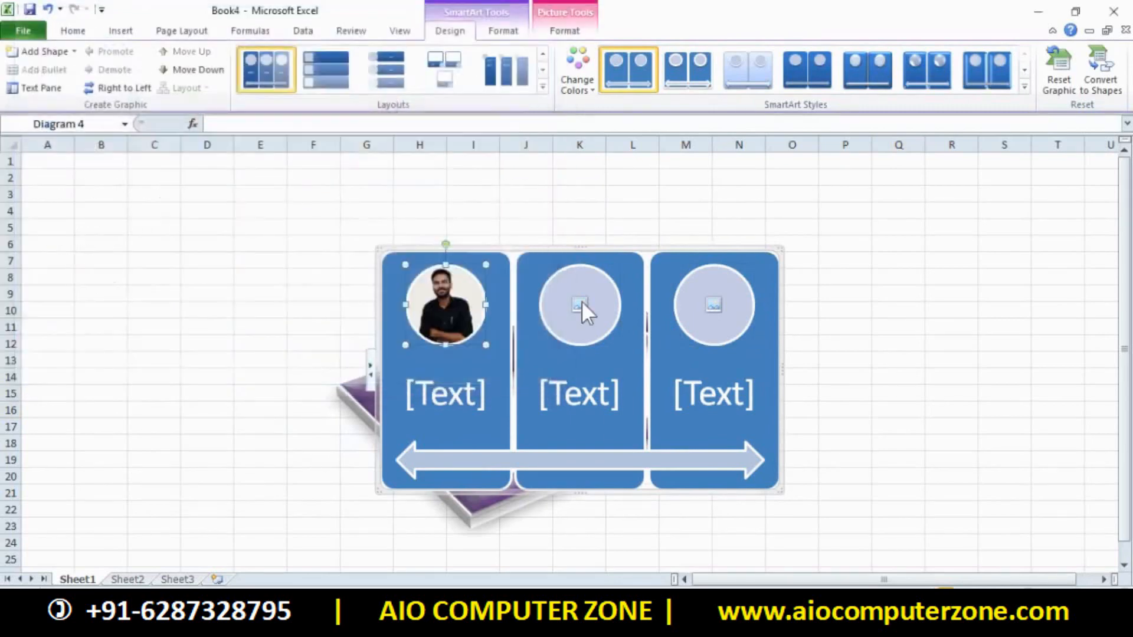
left_click(586, 307)
double_click(496, 155)
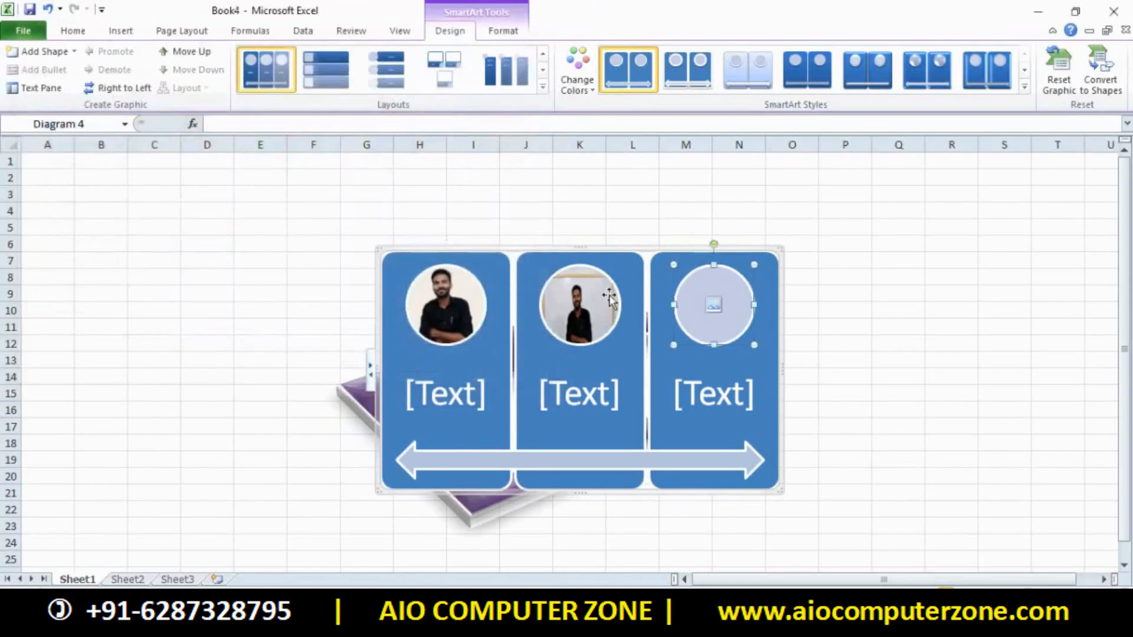
Select the empty third circle and insert a downloaded photo into it
left_click(844, 376)
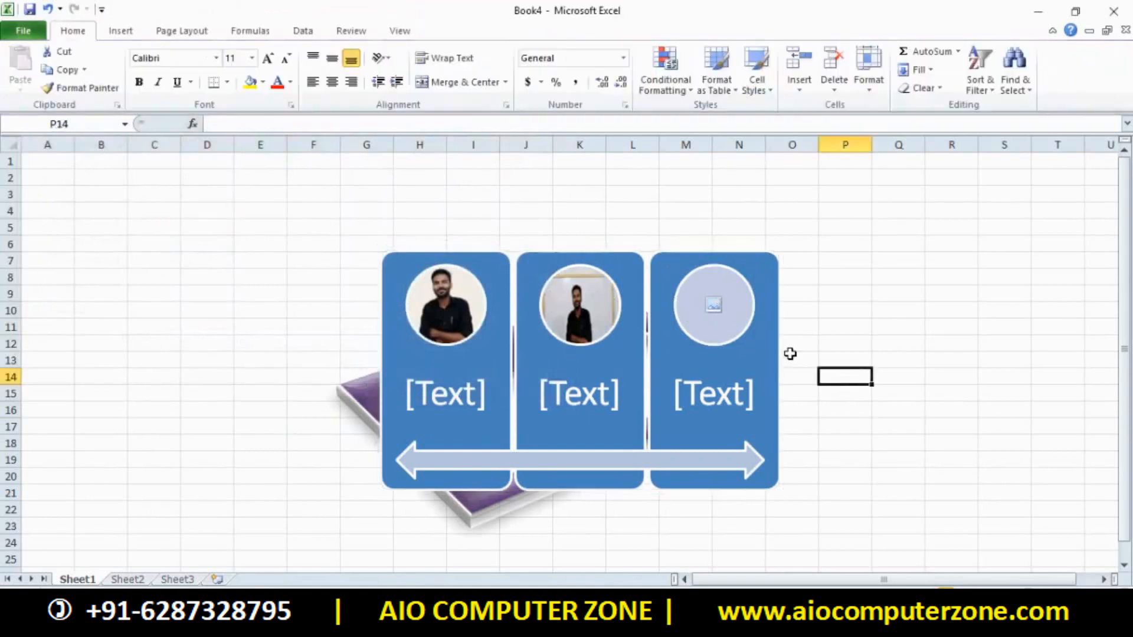
left_click(726, 306)
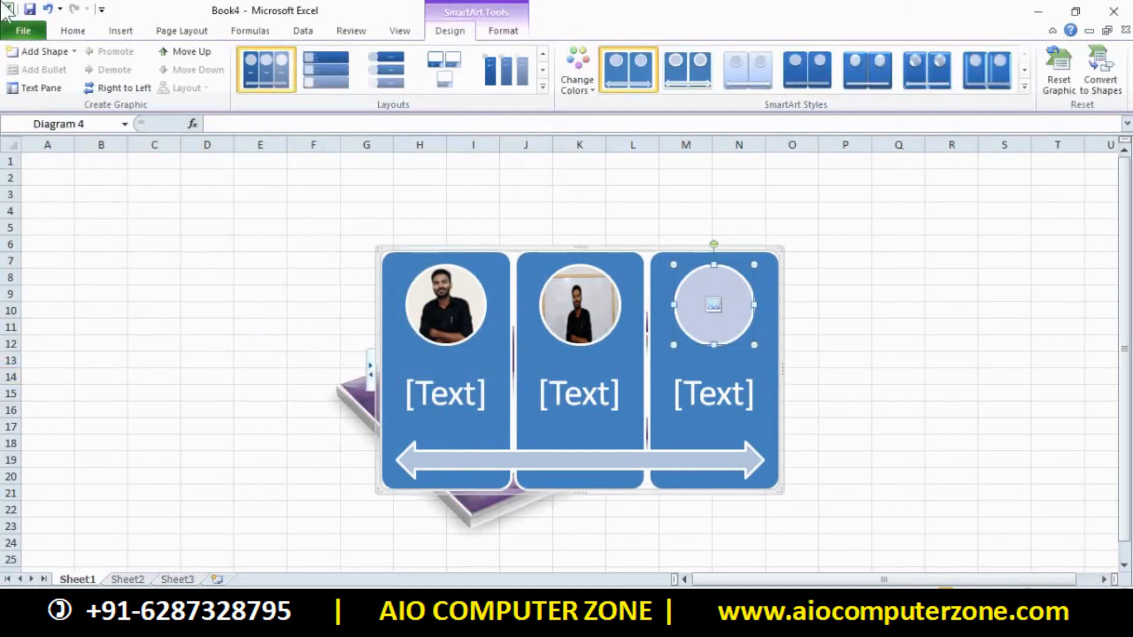
left_click(617, 331)
left_click(709, 318)
right_click(713, 302)
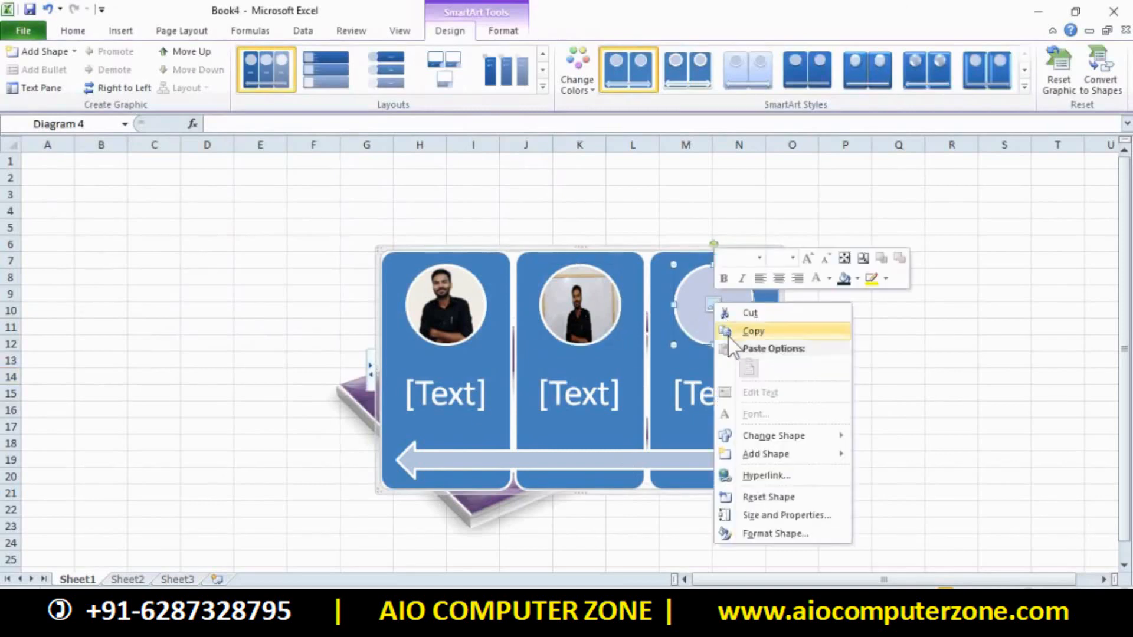
left_click(688, 314)
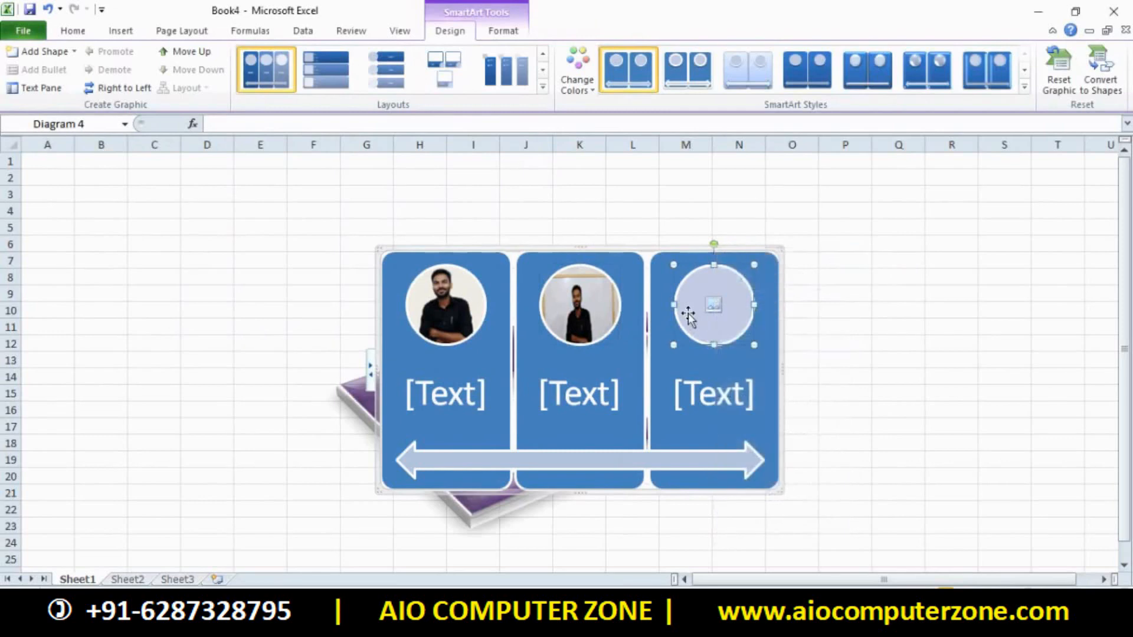
left_click(815, 311)
left_click(589, 300)
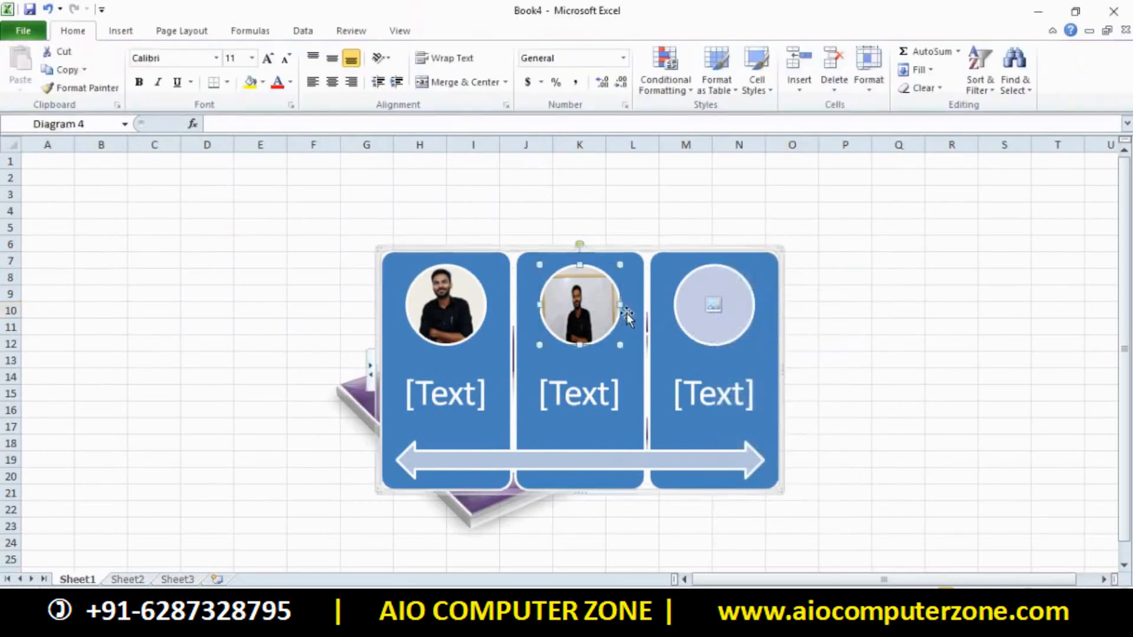
left_click(719, 317)
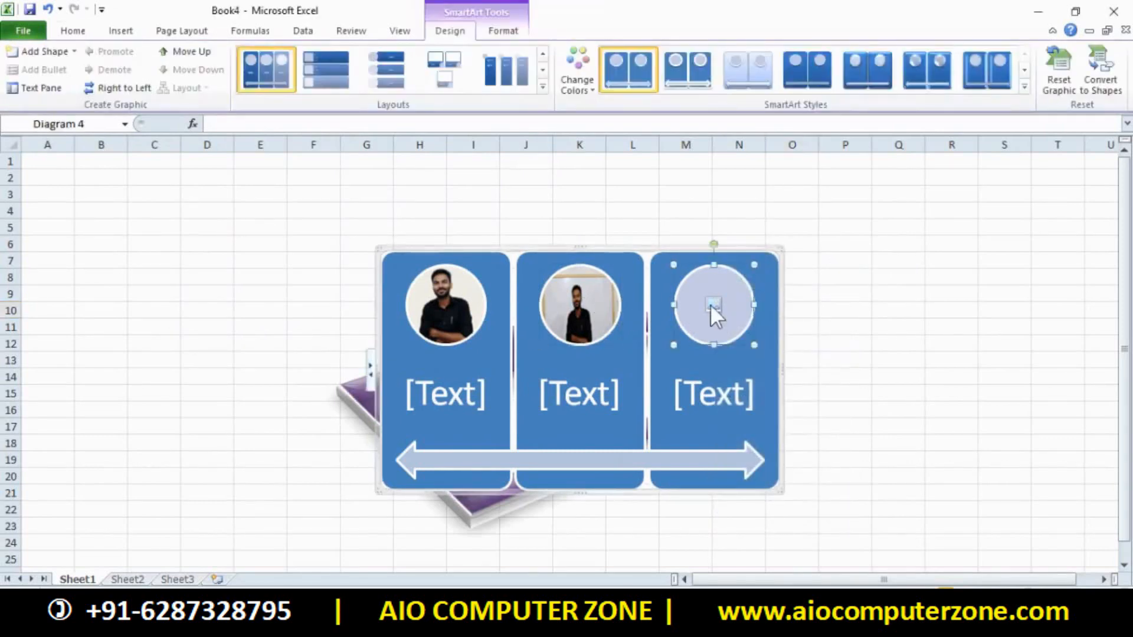
left_click(713, 305)
double_click(200, 130)
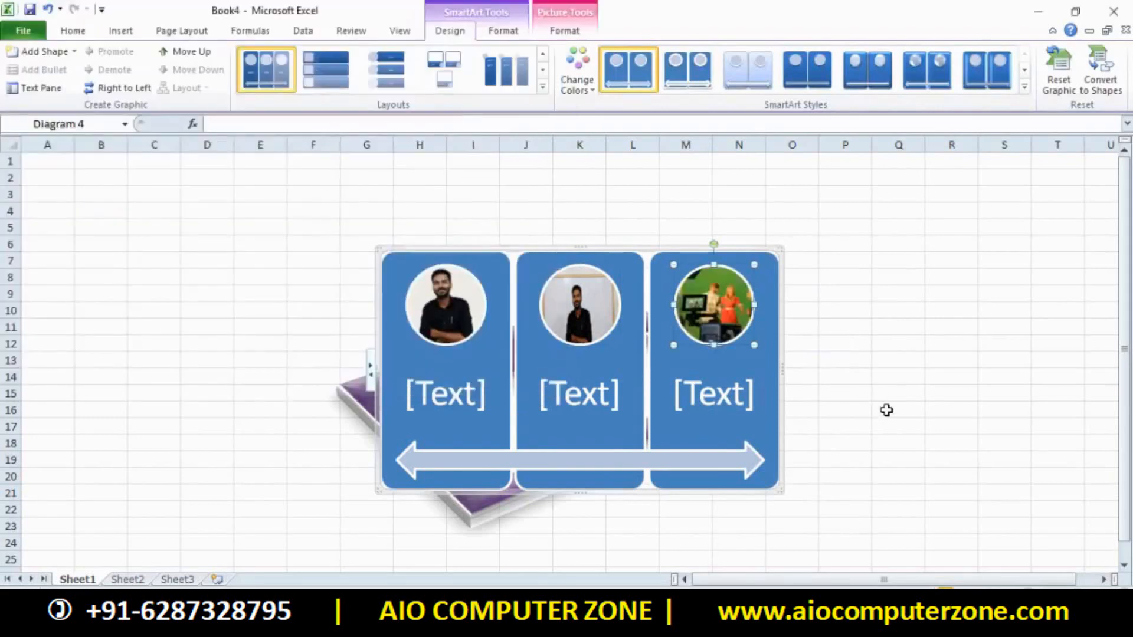
Type the labels a, b and c into the three SmartArt text placeholders
left_click(451, 394)
type("a")
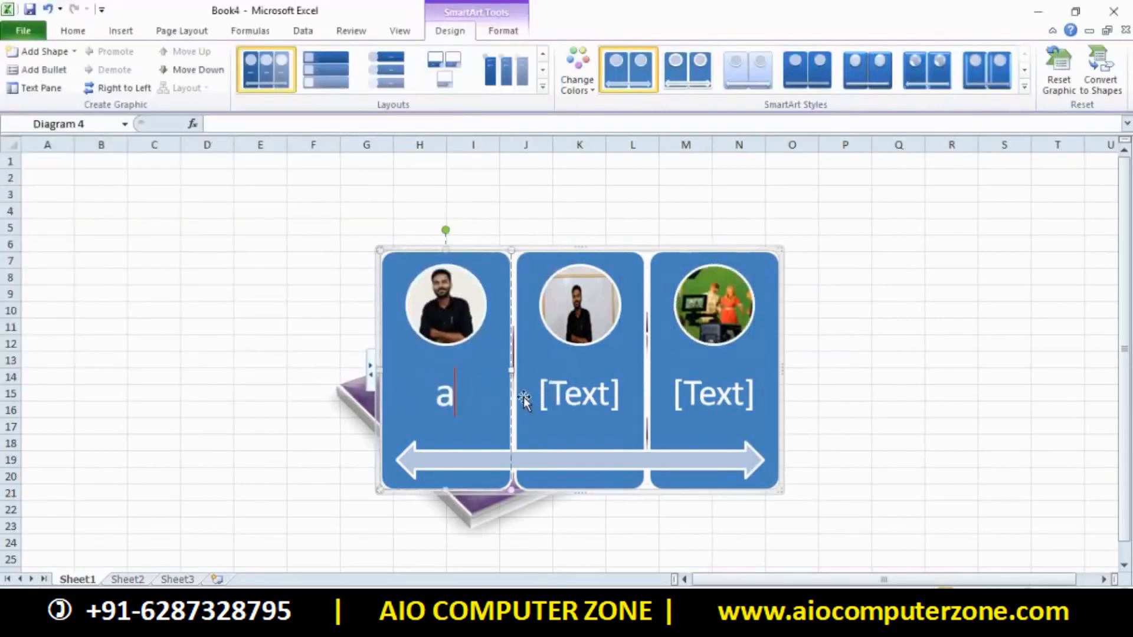
left_click(587, 401)
left_click(691, 394)
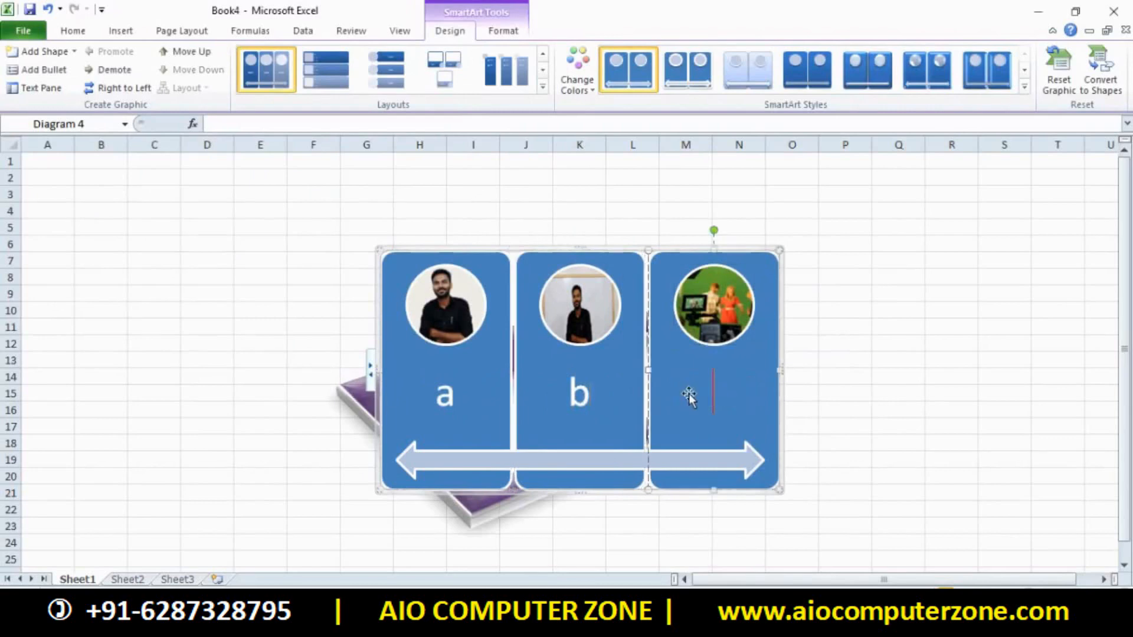
type("c")
left_click(873, 424)
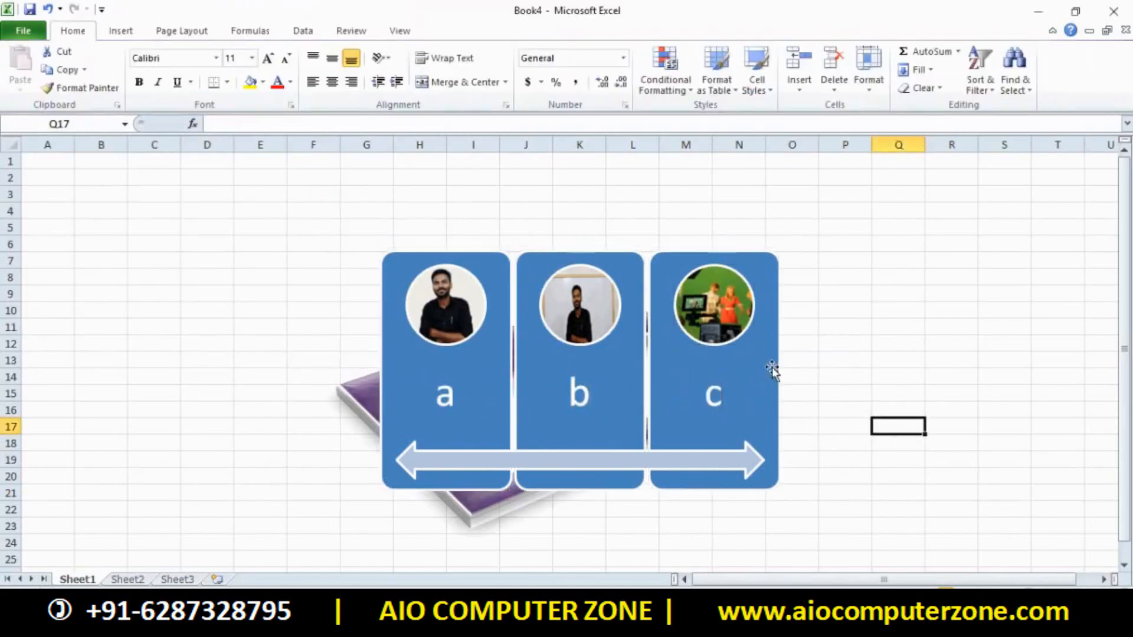
Inspect the purple 3-D frame's formatting, then reselect the SmartArt diagram
left_click(365, 399)
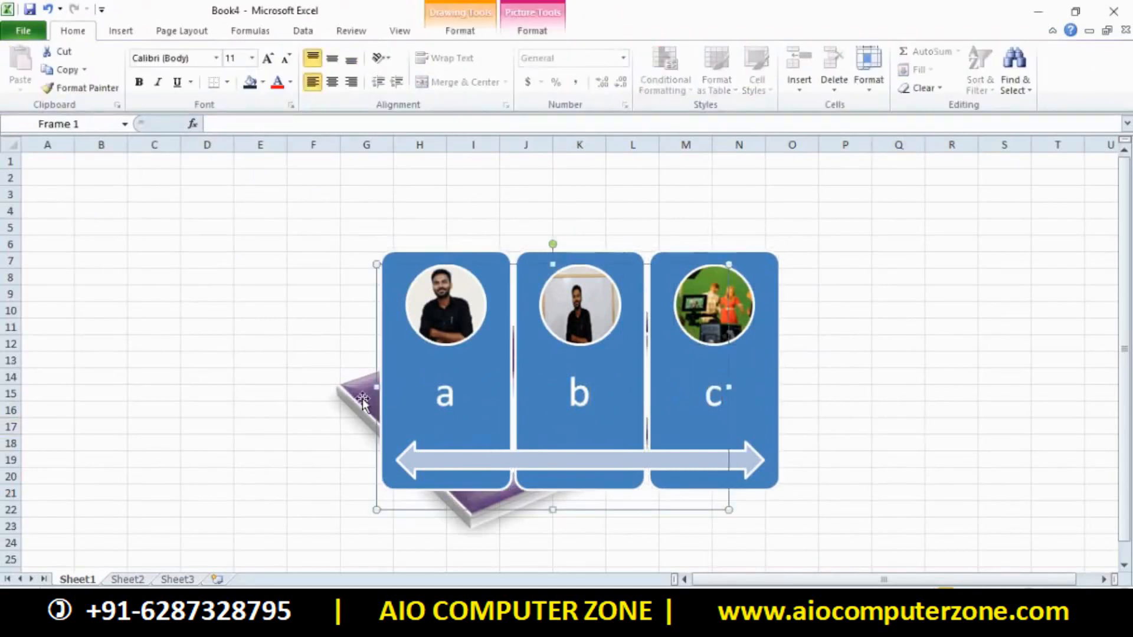
double_click(354, 402)
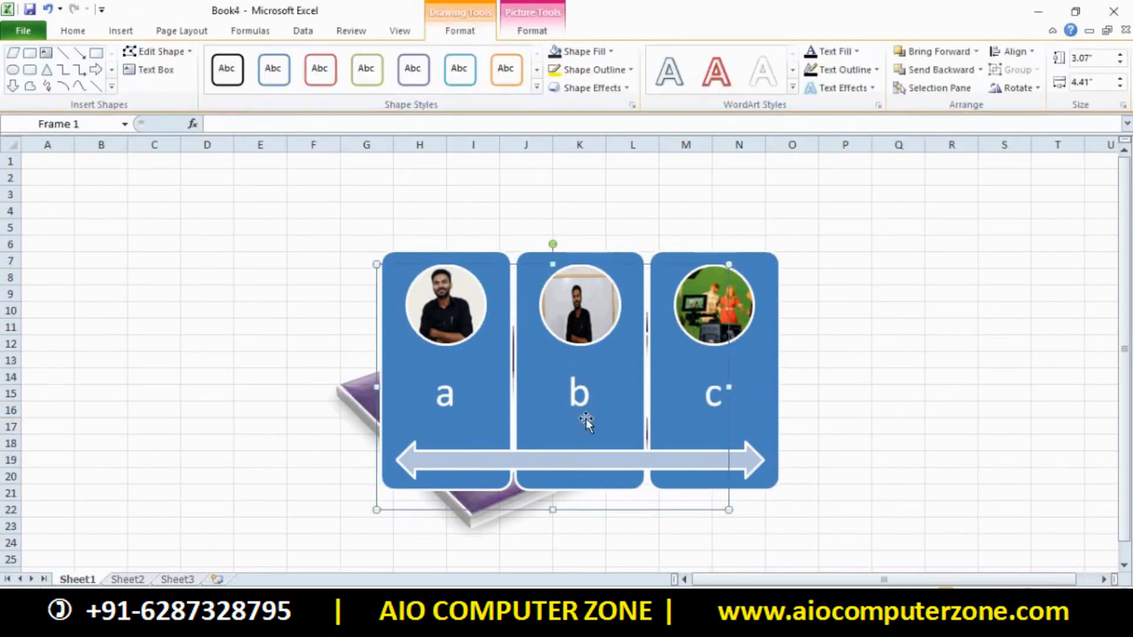
left_click(856, 395)
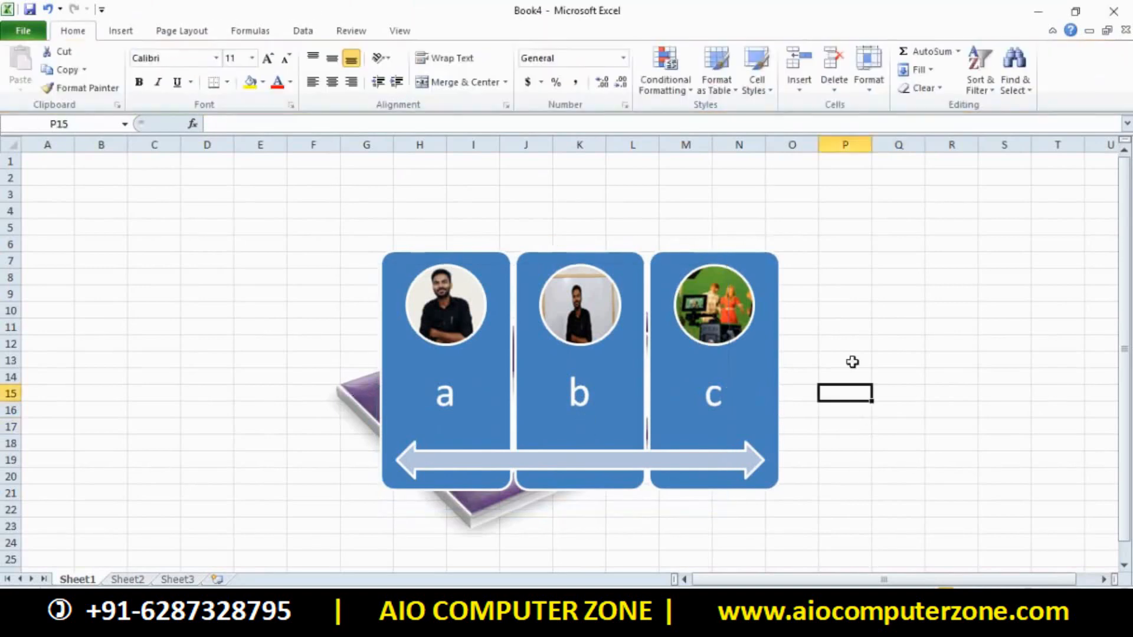
left_click(709, 255)
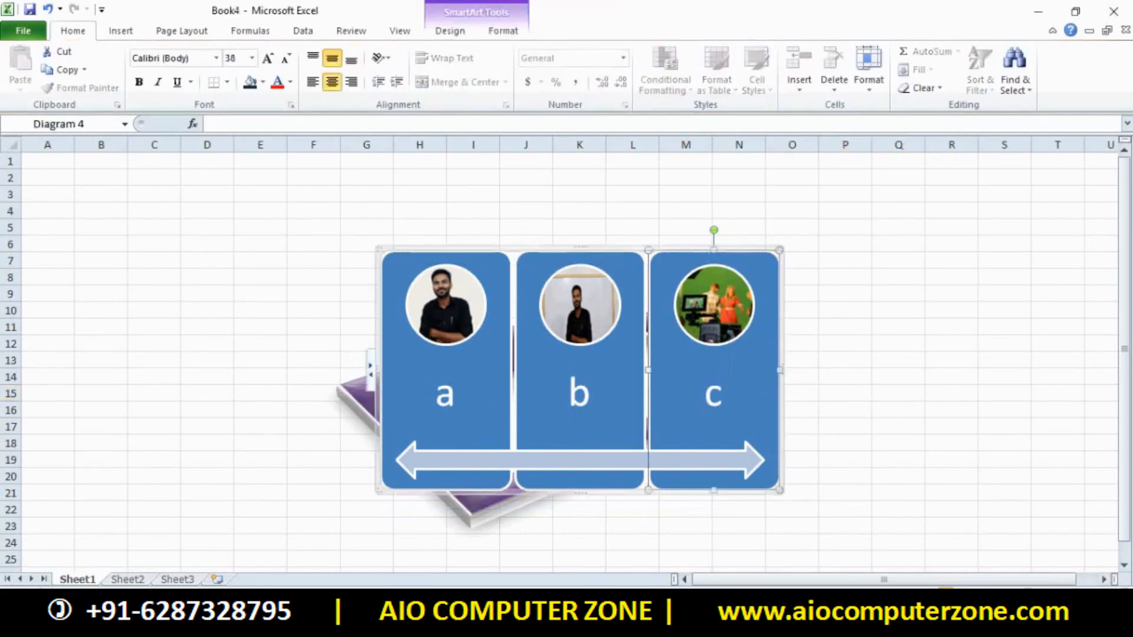
Apply the Colorful blue, green and orange colour scheme to the SmartArt
left_click(462, 31)
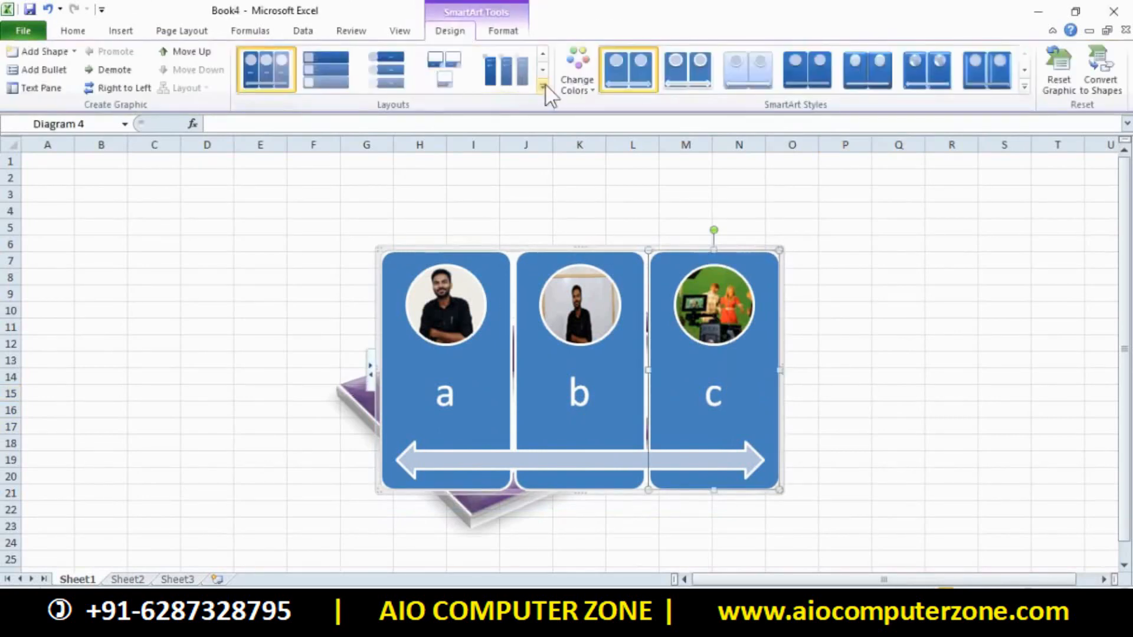
left_click(578, 85)
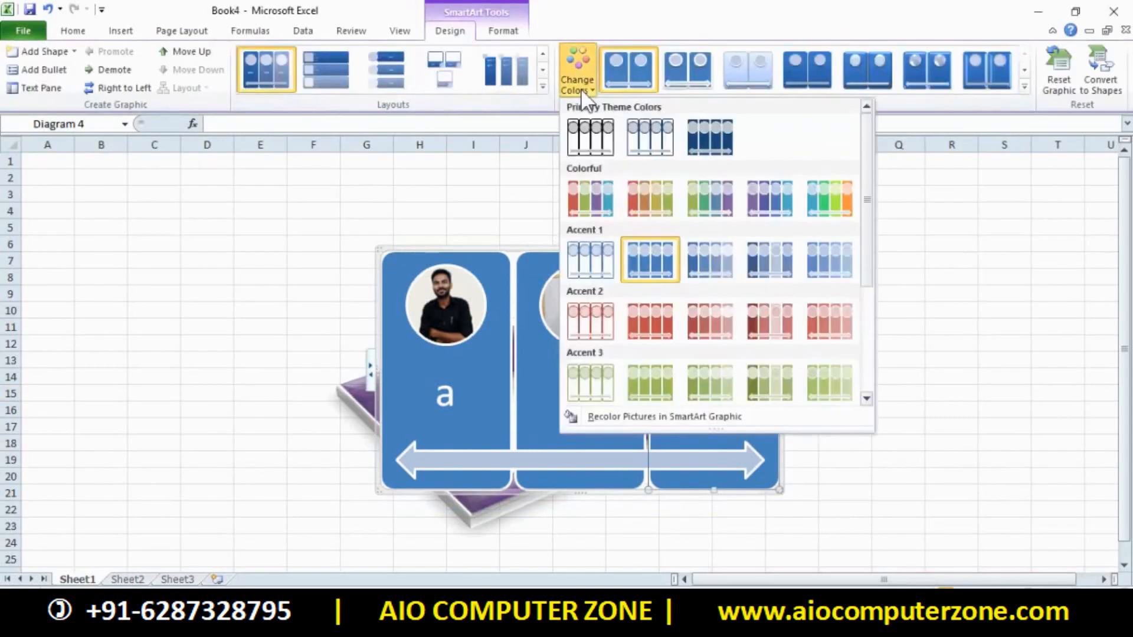
left_click(826, 206)
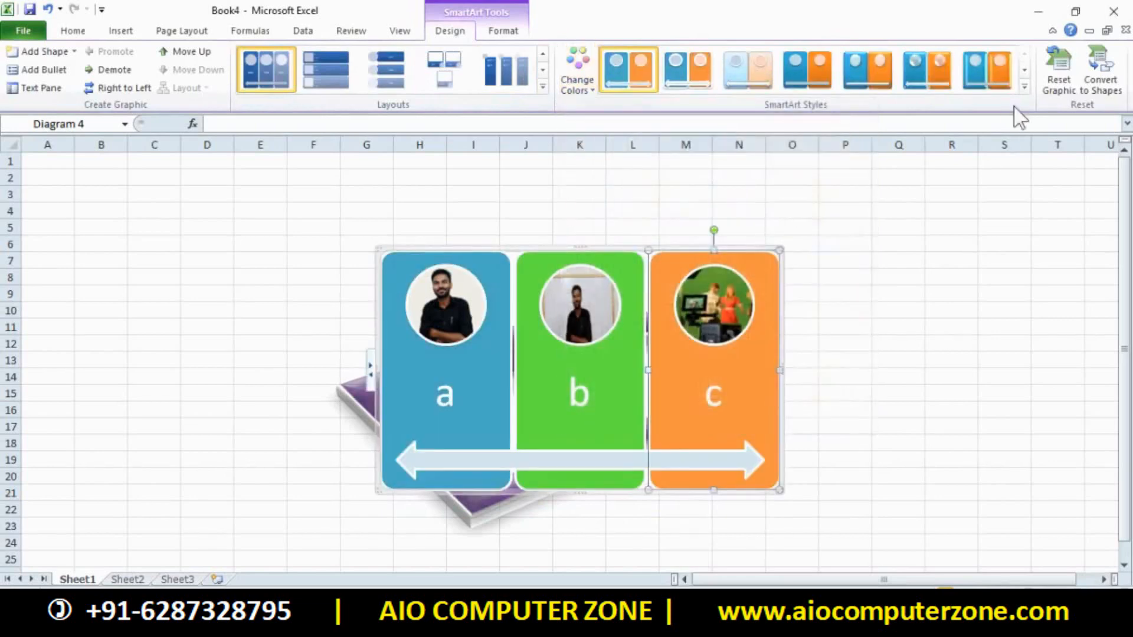
Try several SmartArt styles, settling on the tilted 3-D style
left_click(1025, 87)
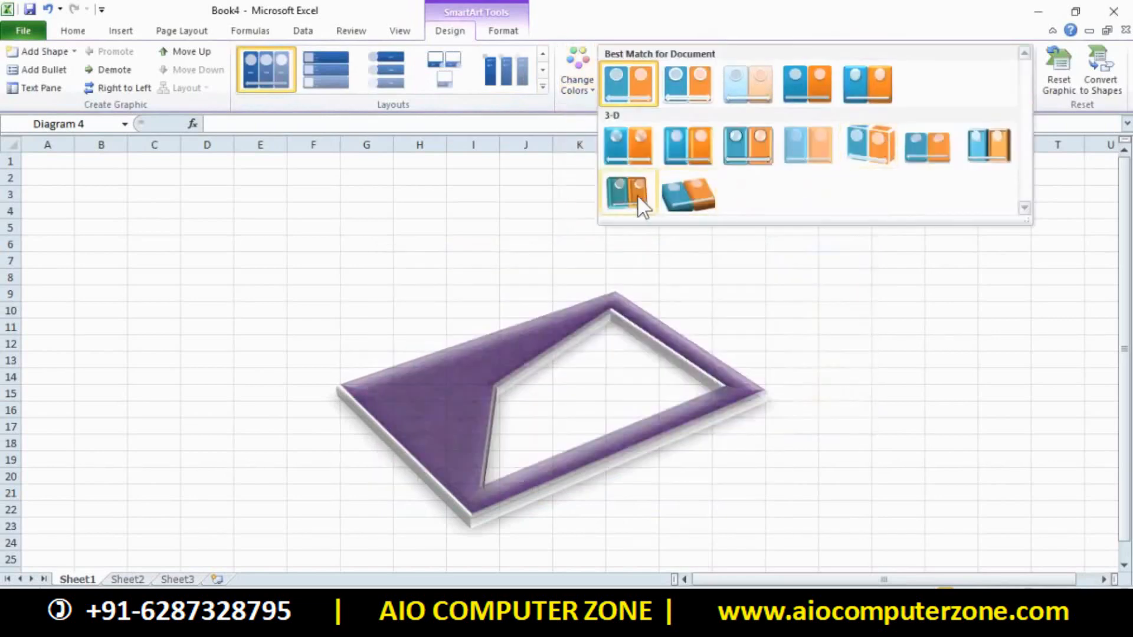
left_click(636, 201)
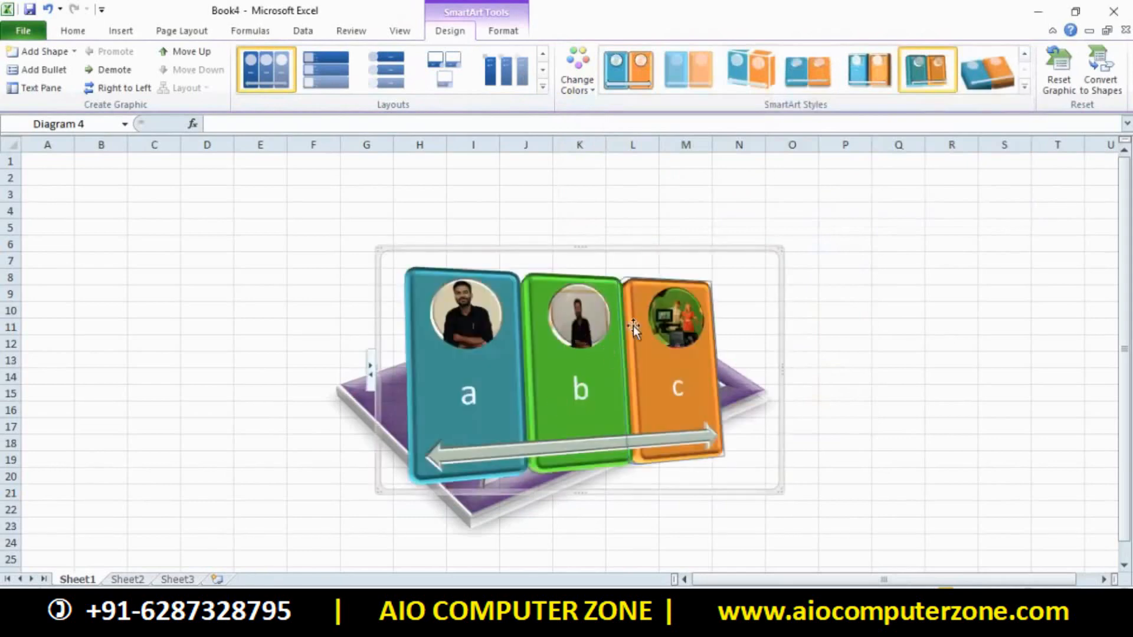
left_click_drag(624, 289, 900, 356)
left_click(1022, 85)
left_click(990, 144)
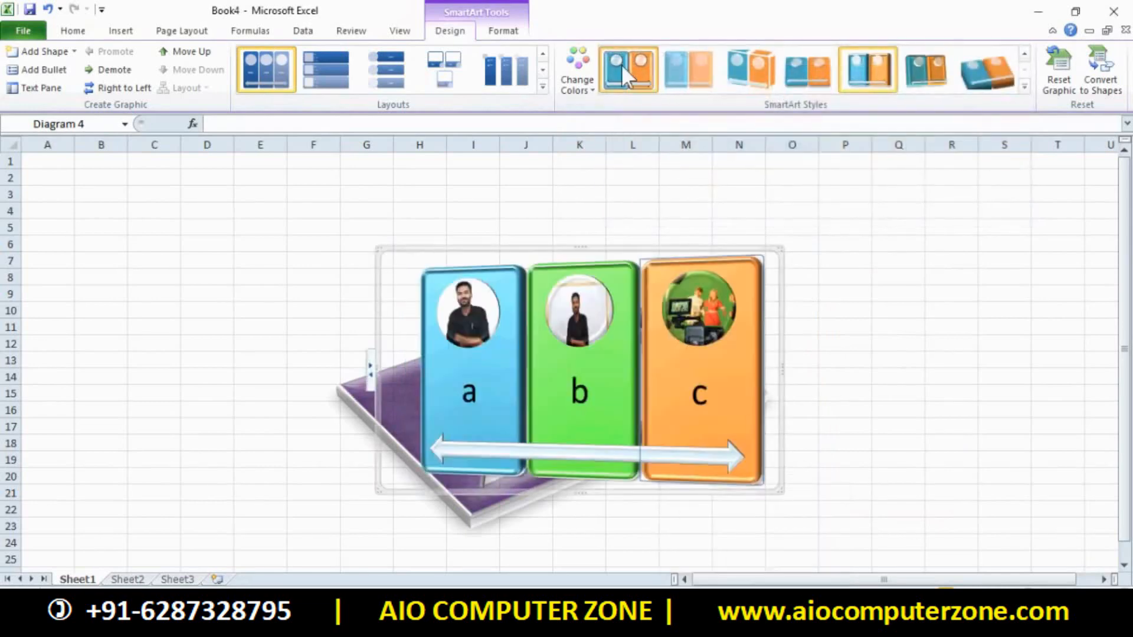
left_click(622, 65)
left_click(650, 310)
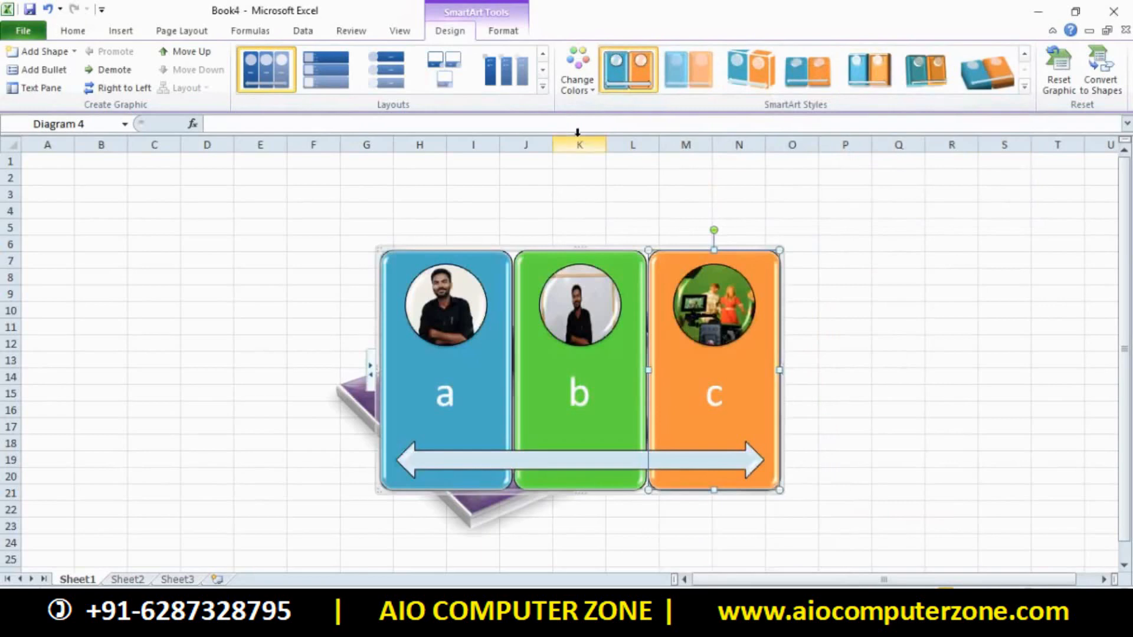
left_click(754, 69)
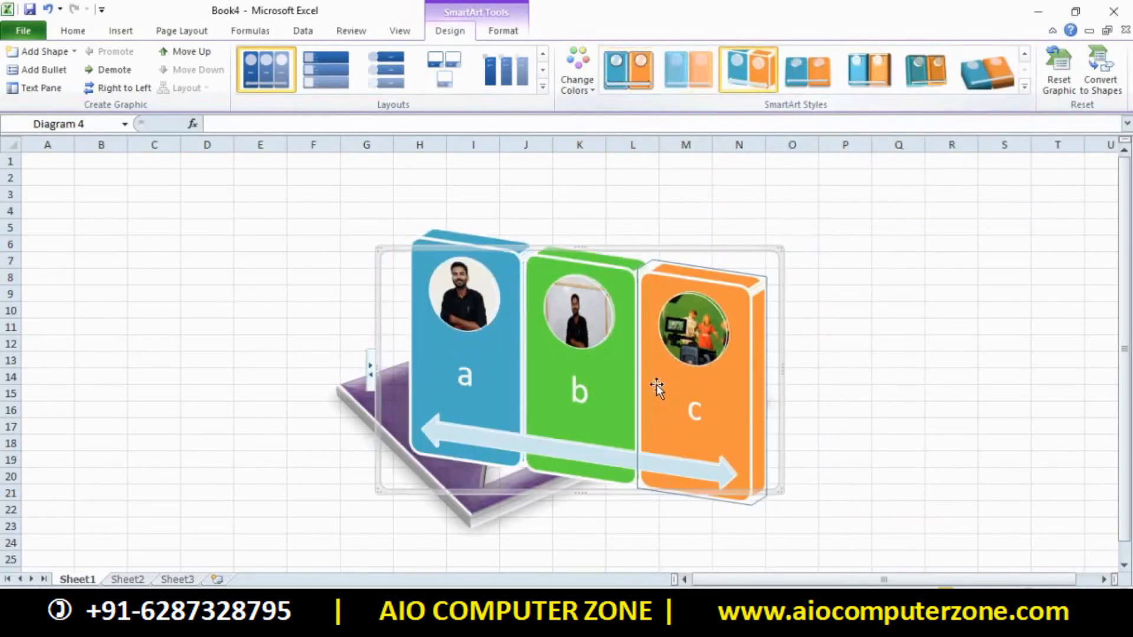
left_click(933, 377)
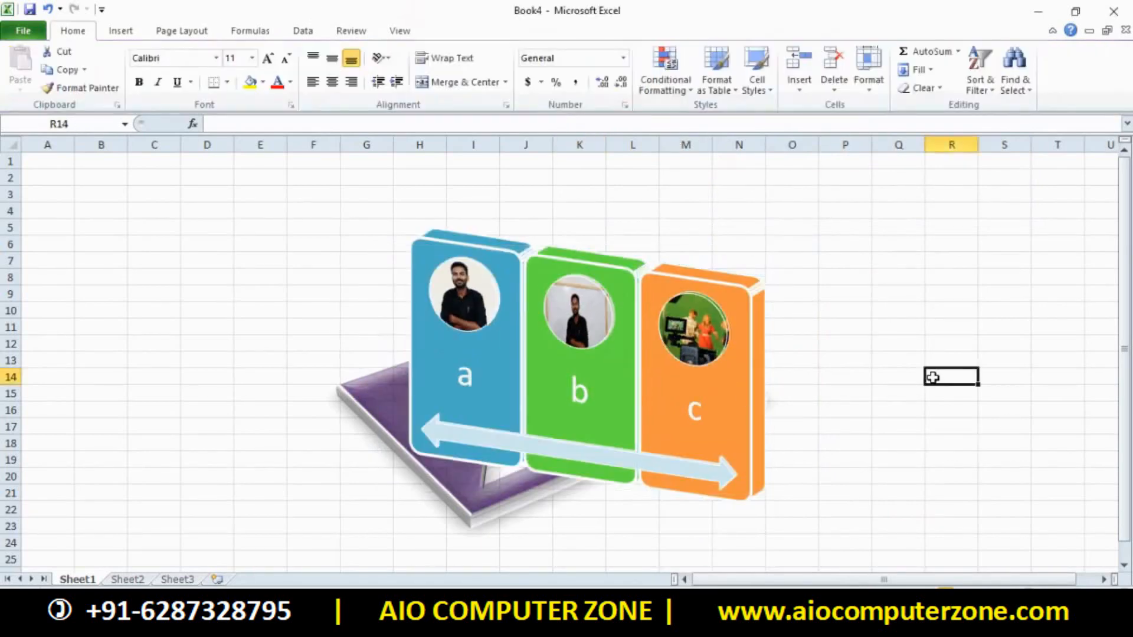
left_click(732, 291)
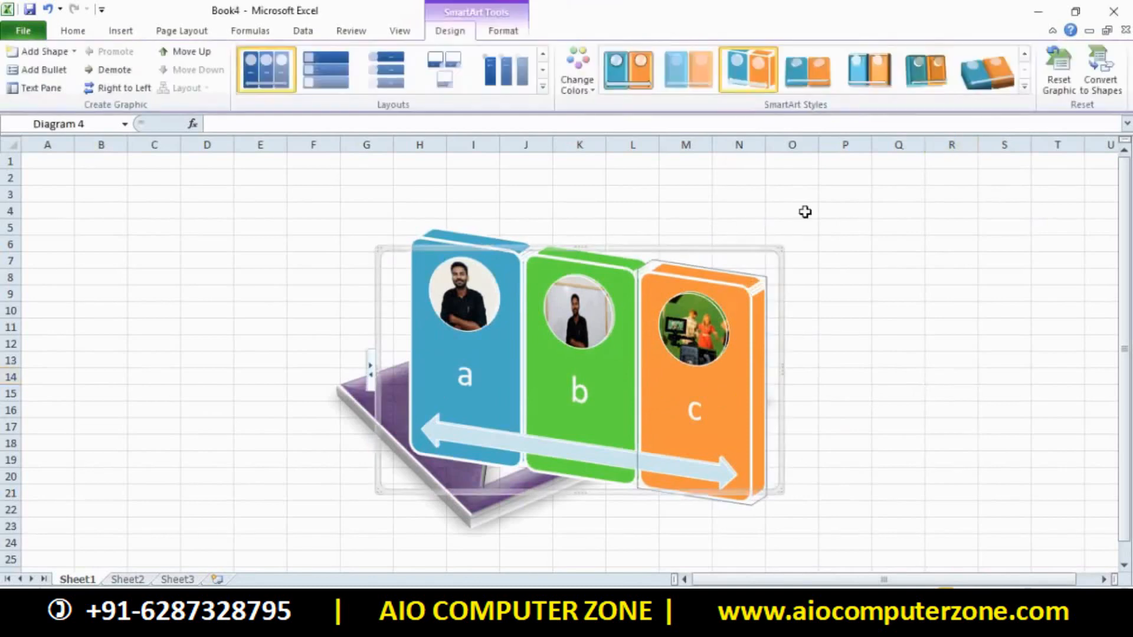
left_click(906, 80)
Leave the layout unchanged and apply a shaded gradient SmartArt style to the picture diagram
mouse_move(428, 623)
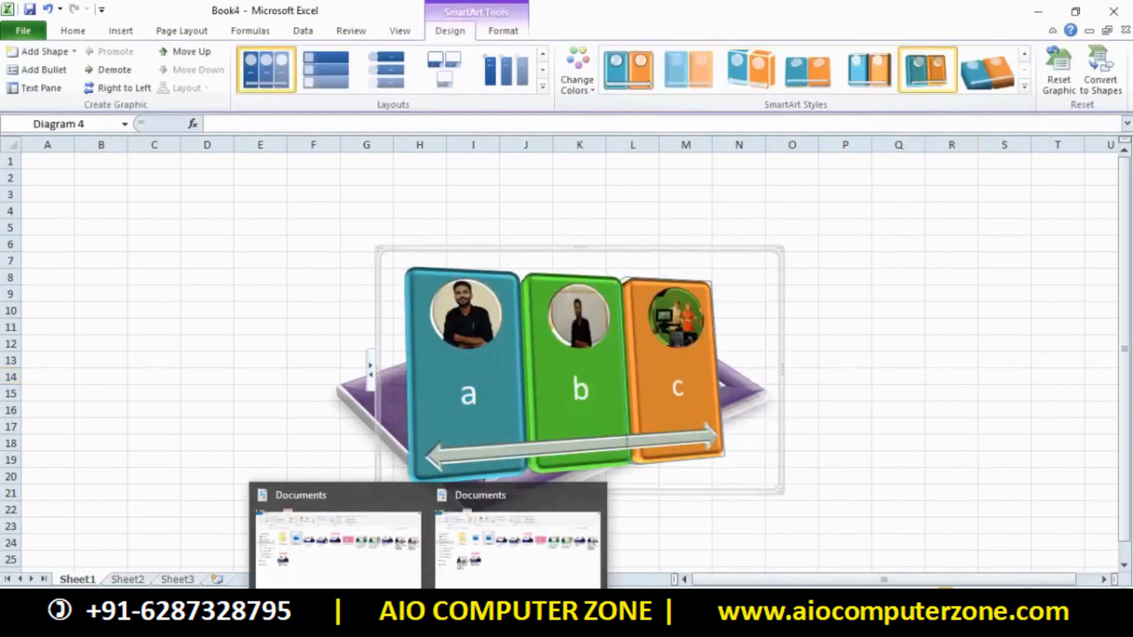
left_click(543, 87)
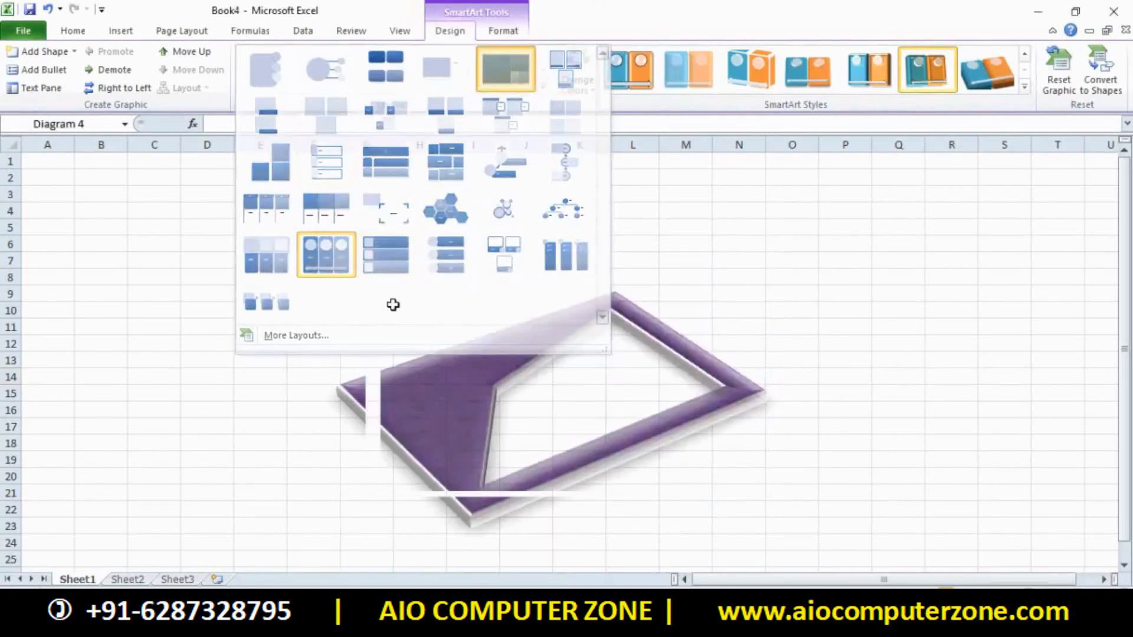
left_click(97, 497)
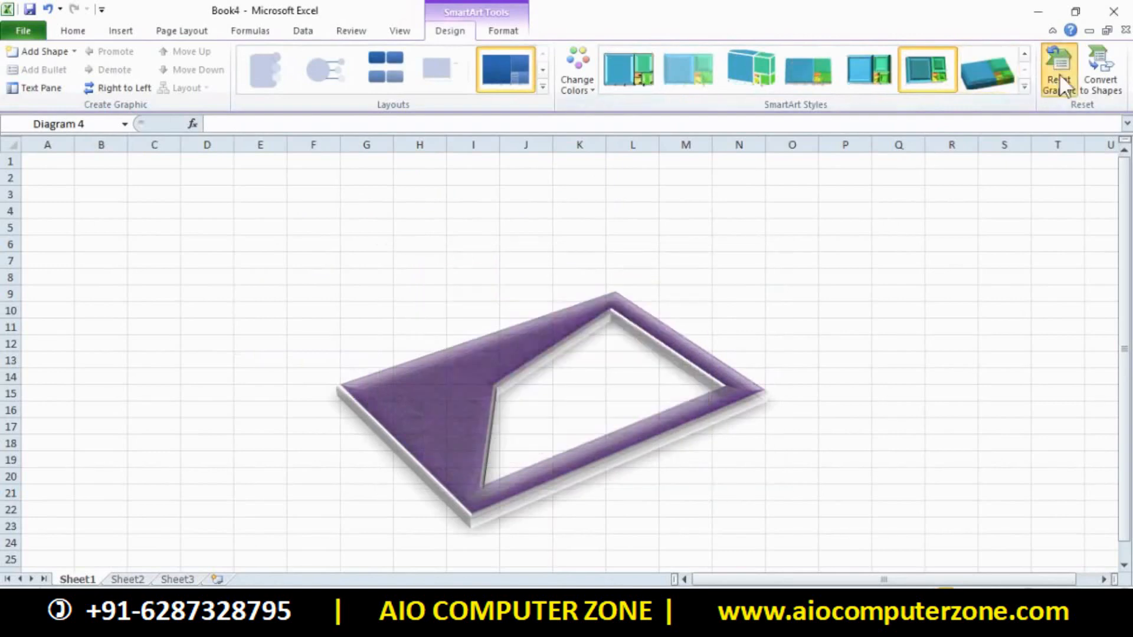
left_click(926, 408)
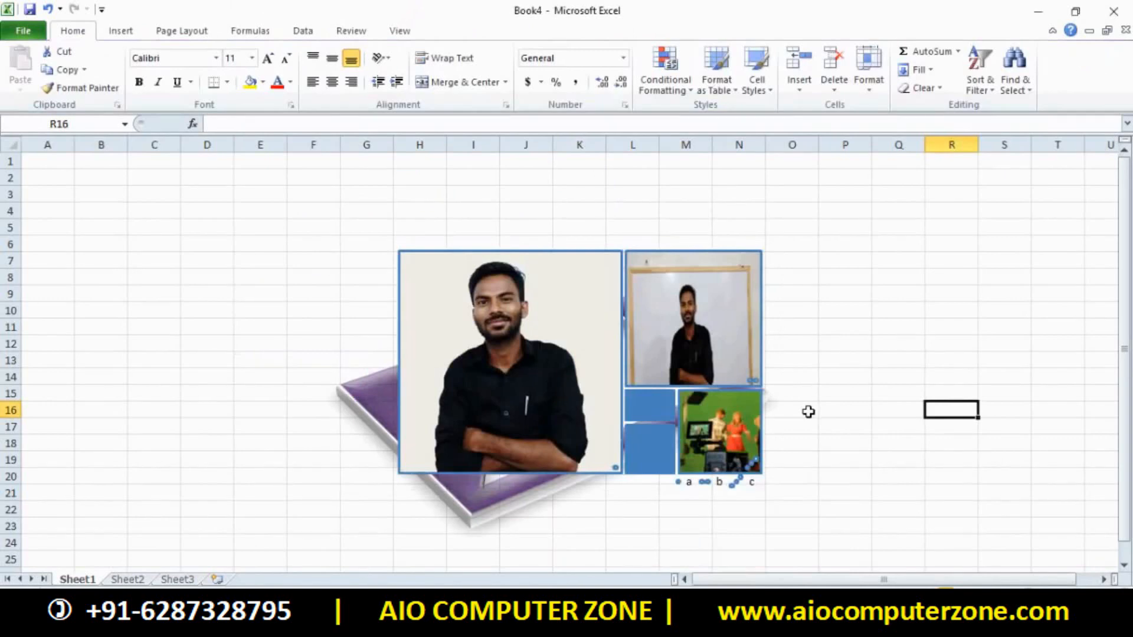
left_click(676, 331)
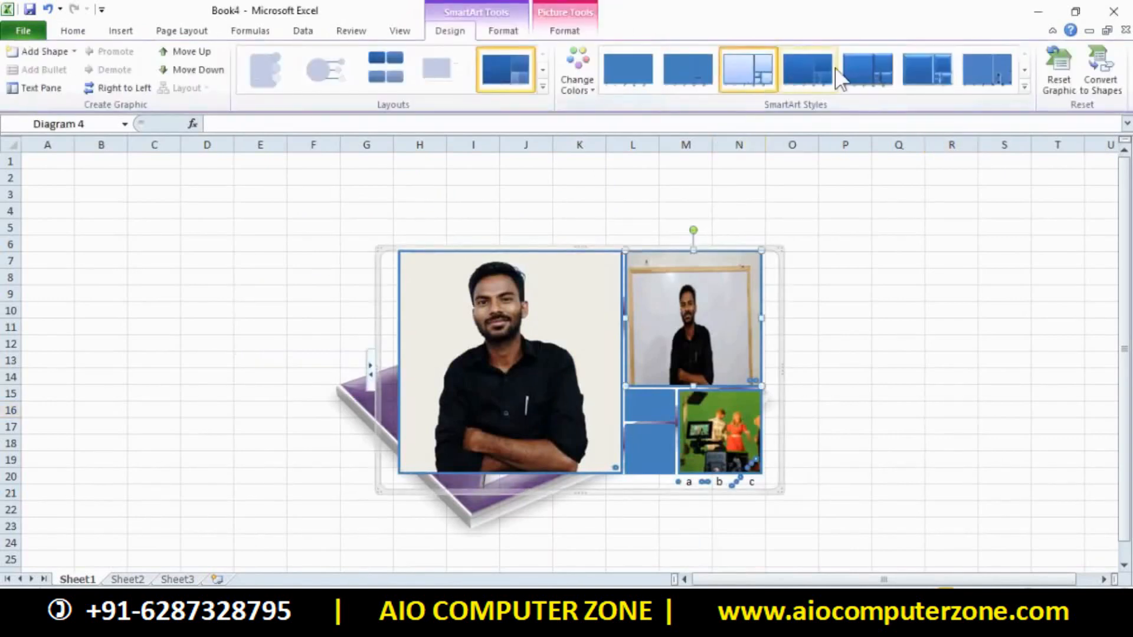
left_click(871, 66)
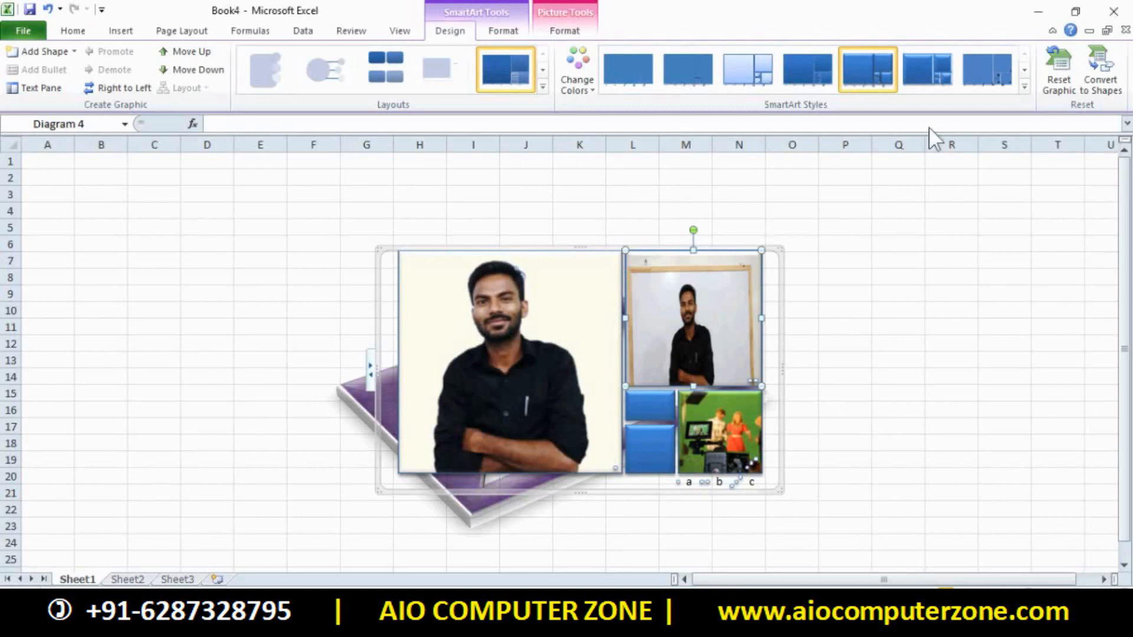
left_click(951, 293)
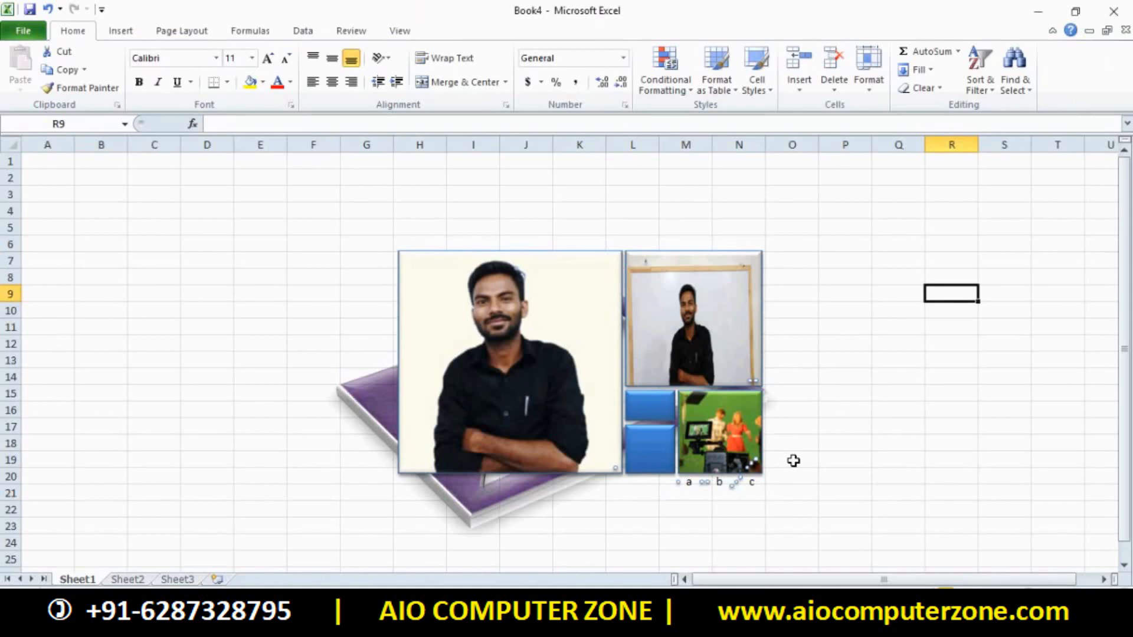
Browse Page Layout and Insert, select cells on Sheet1, then create new workbook Book5 with Ctrl+N
left_click(211, 34)
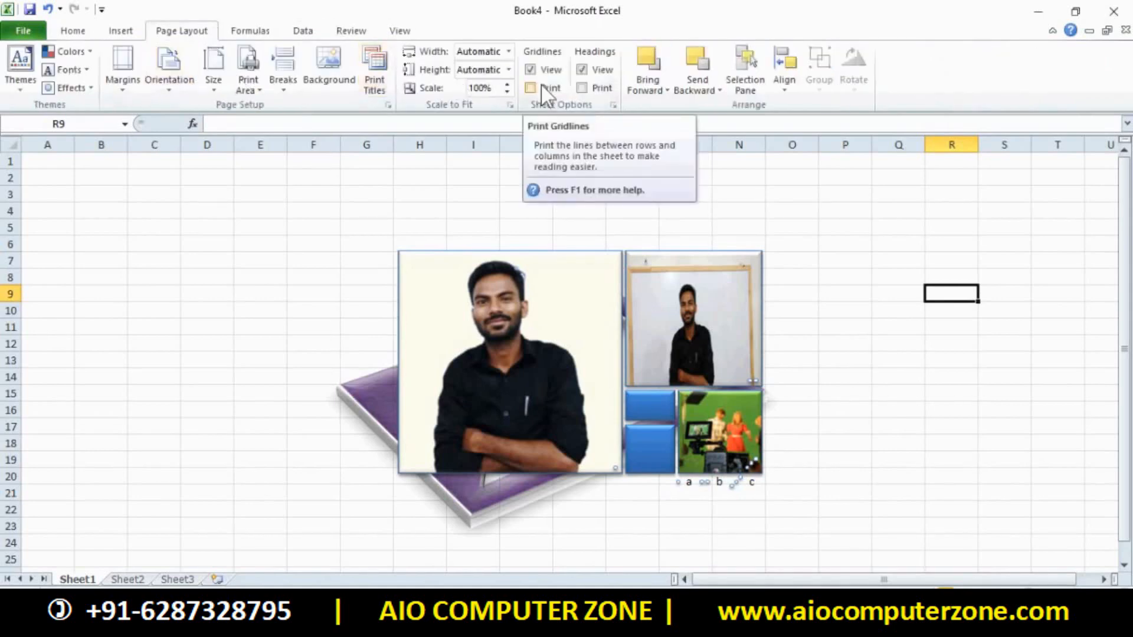
left_click(125, 31)
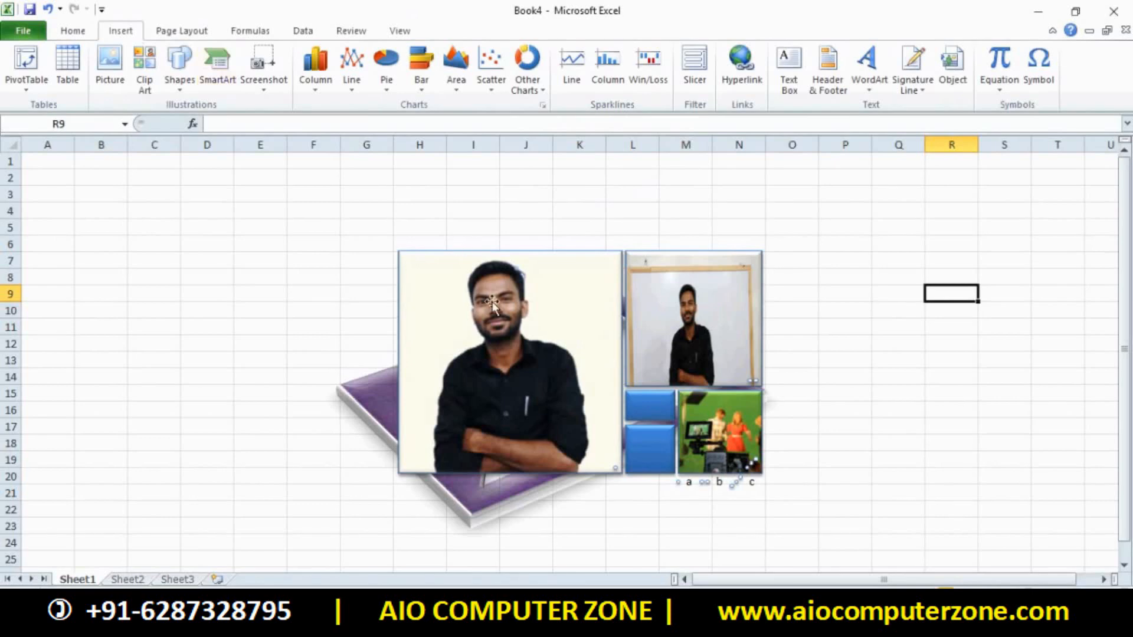
left_click(466, 307)
left_click(272, 244)
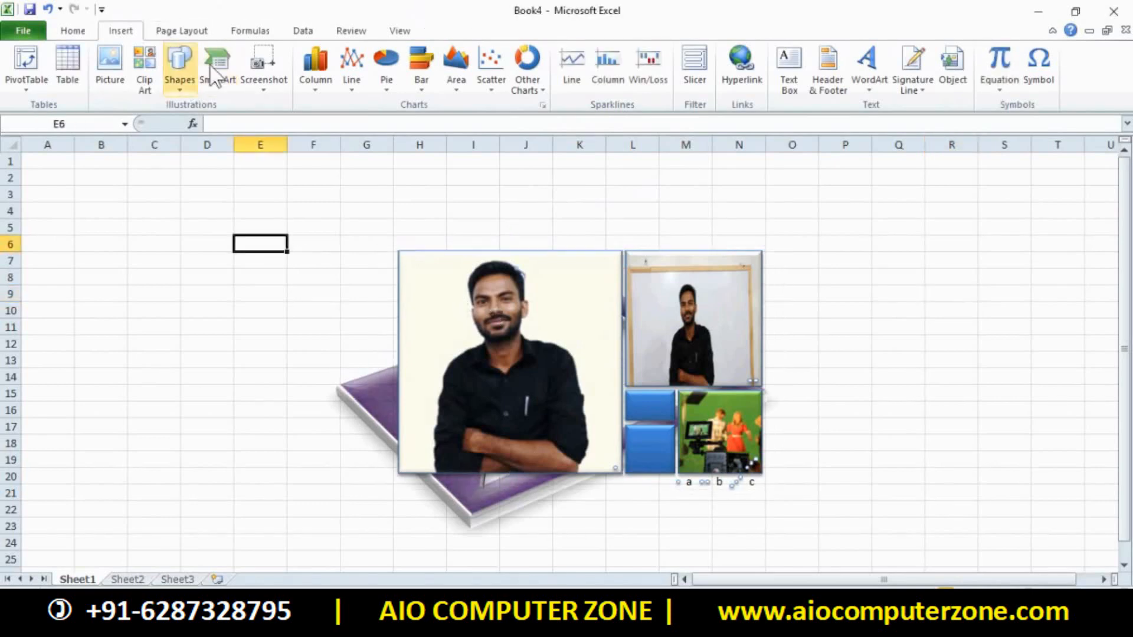
left_click(369, 174)
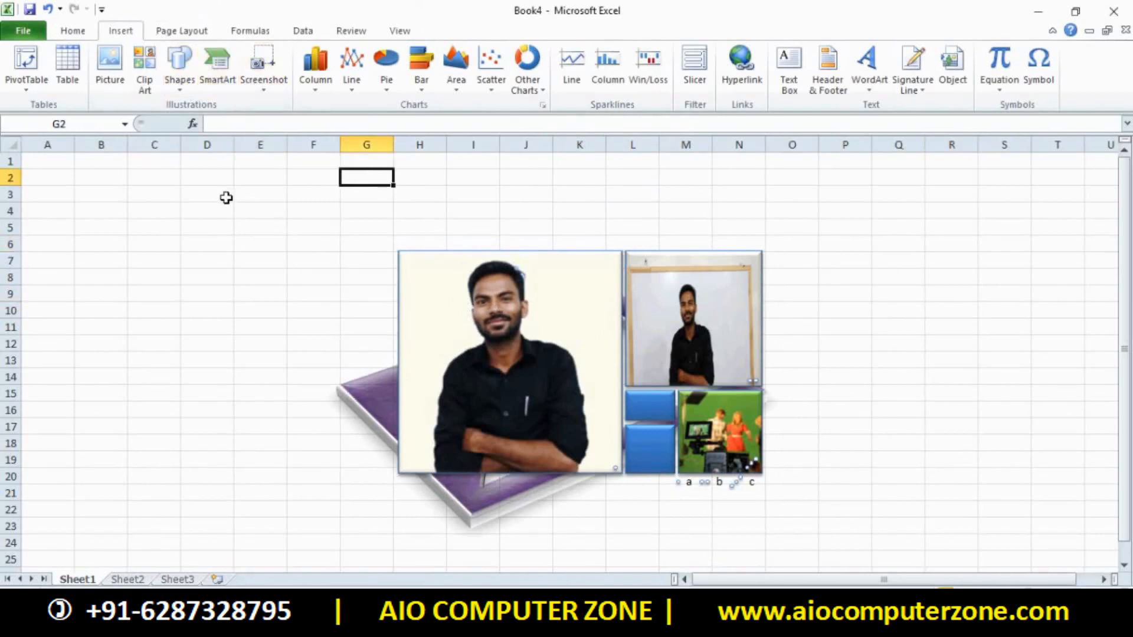
left_click_drag(225, 197, 818, 532)
left_click(878, 455)
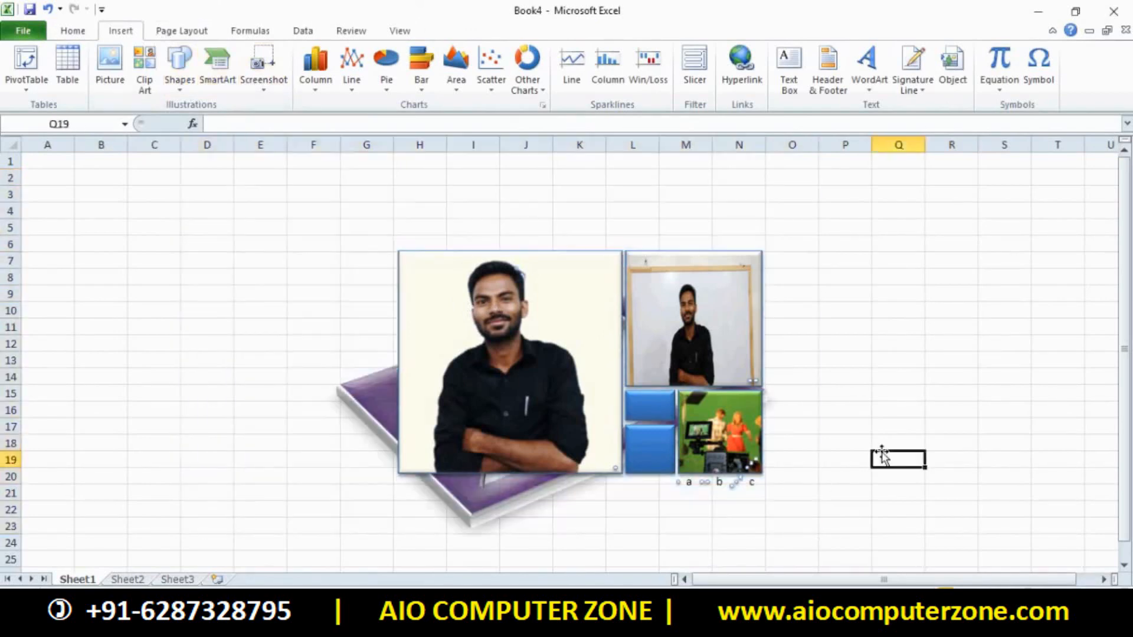
key("ctrl+n")
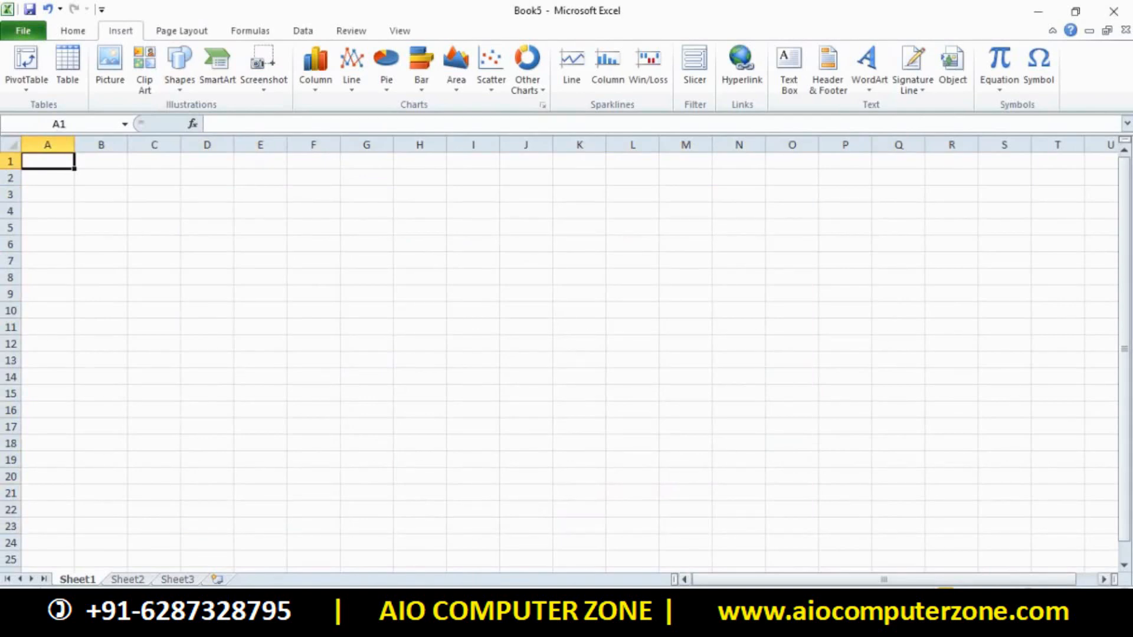
Insert a screenshot of the blank Word window into Book5, delete it, then bring Word forward
left_click(715, 626)
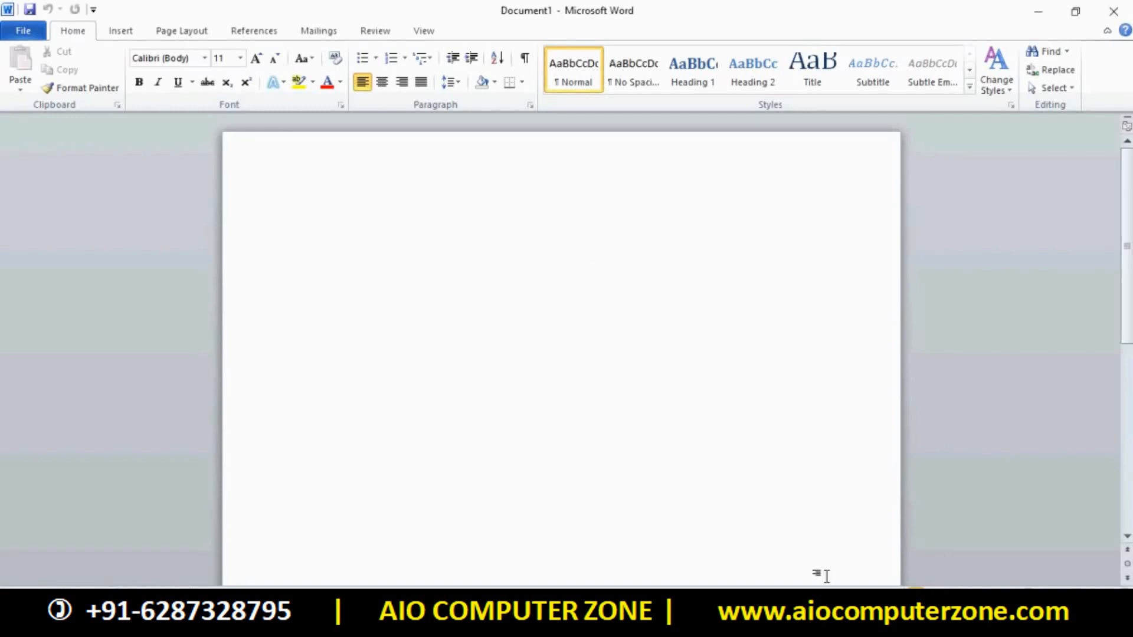
left_click(732, 626)
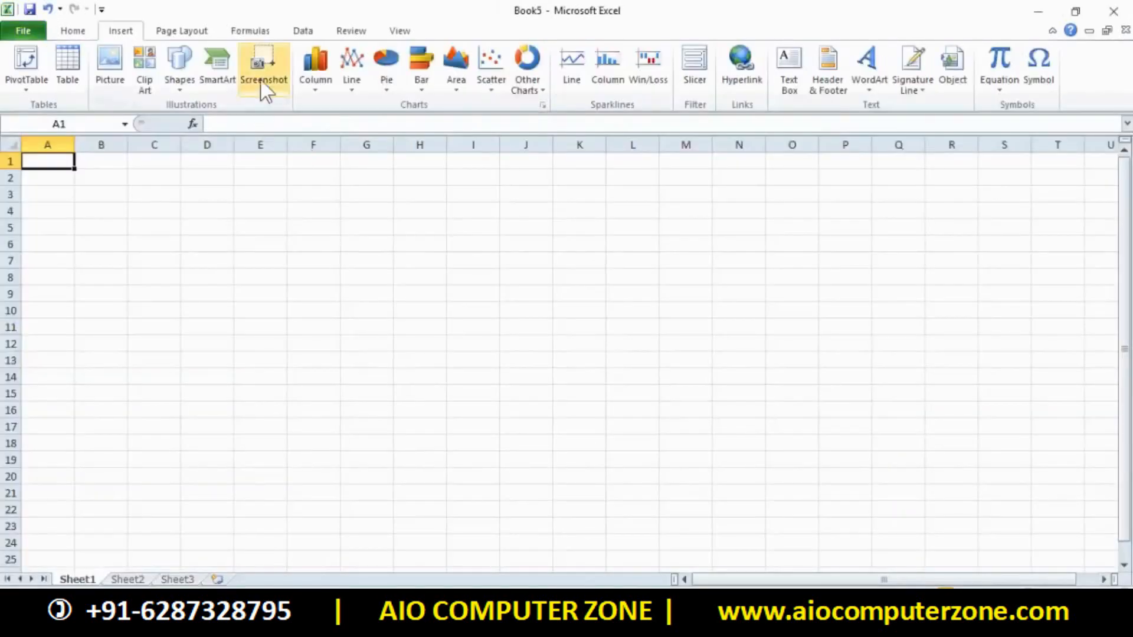
left_click(266, 55)
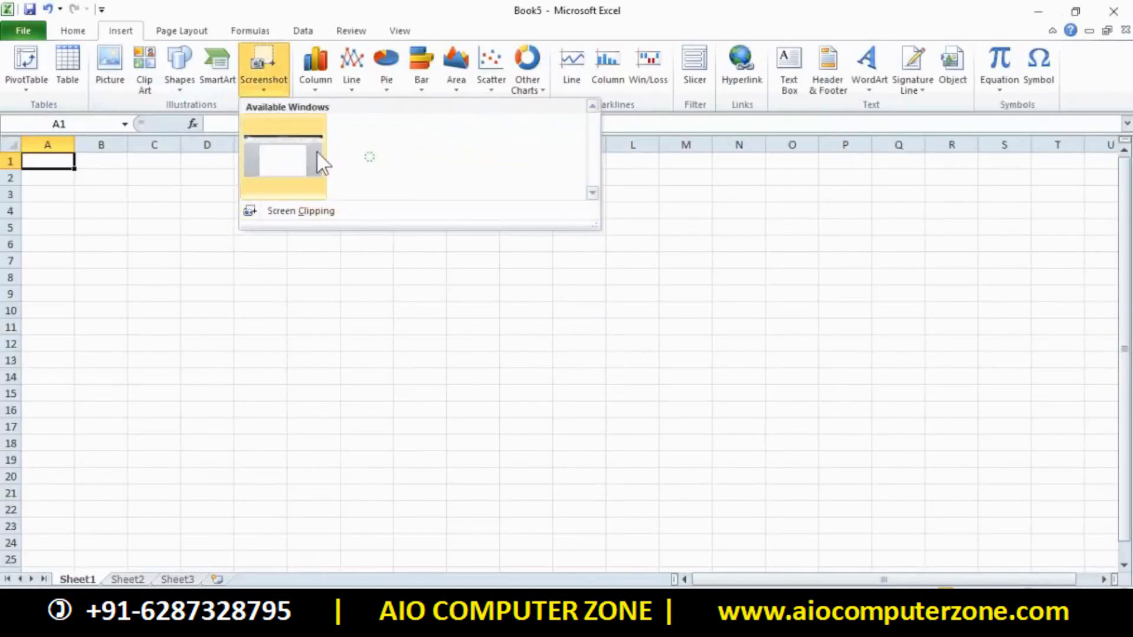
left_click(298, 180)
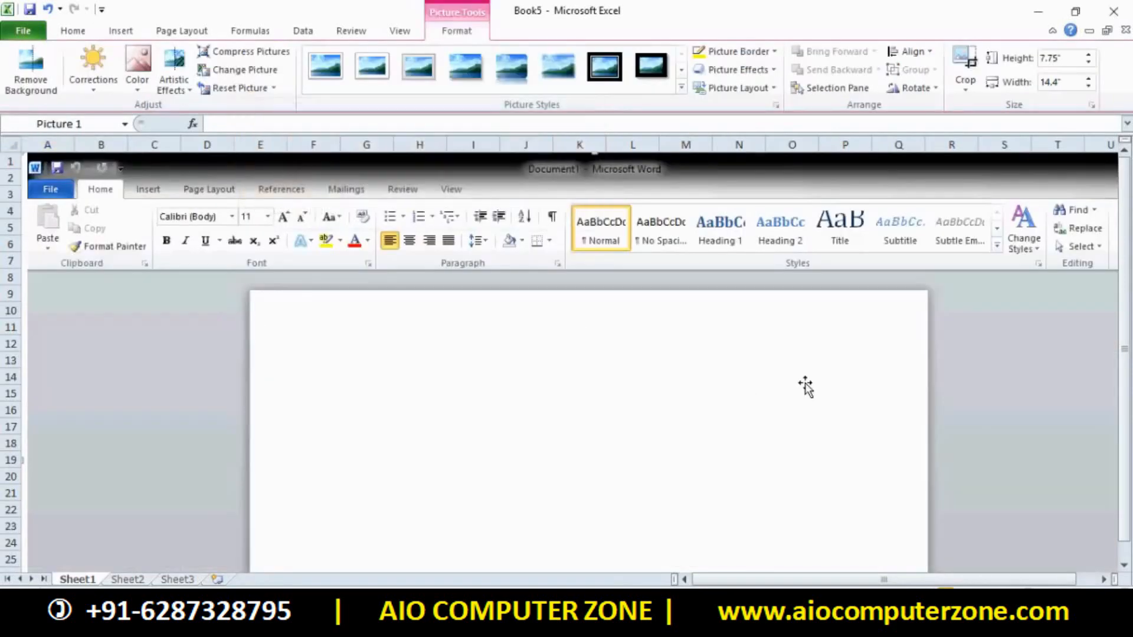
key("Delete")
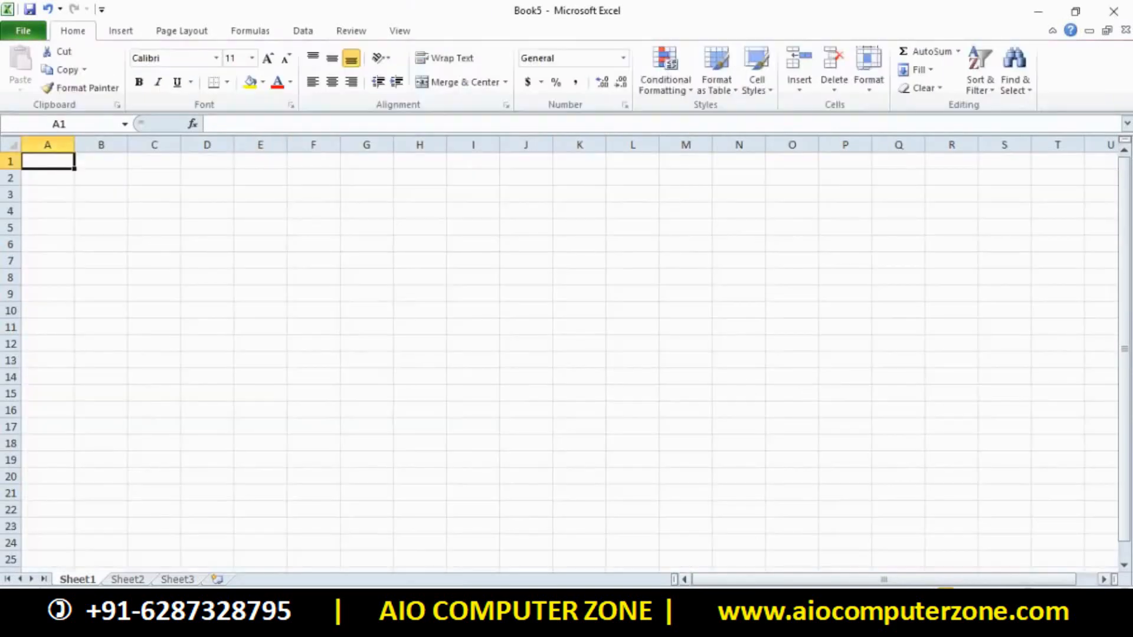
left_click(670, 614)
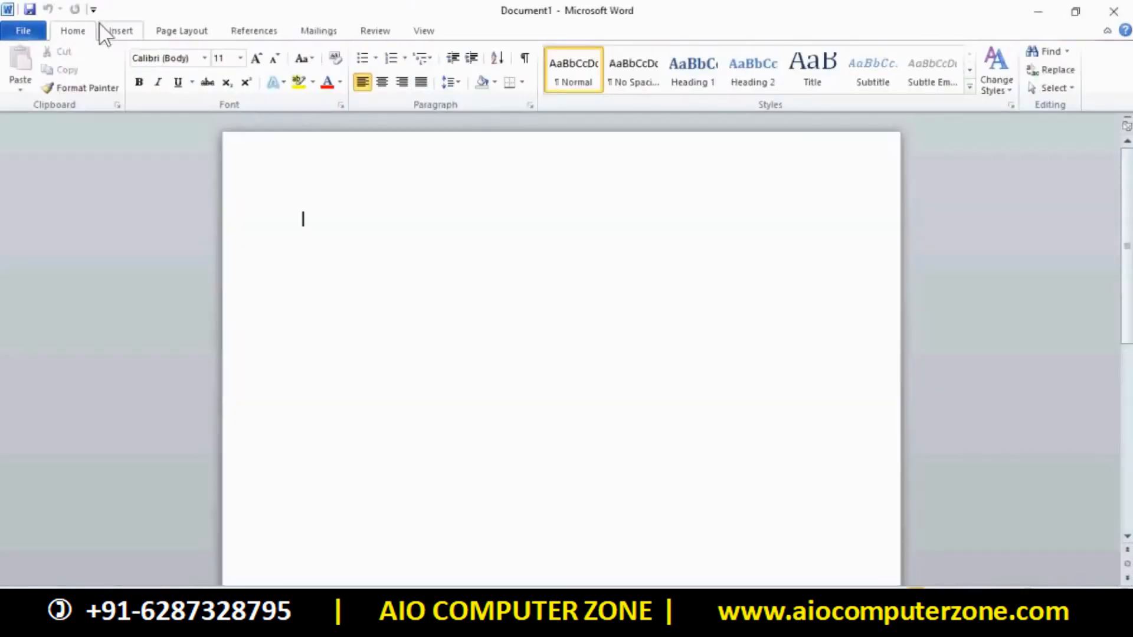
Draw a large rectangle filling the Word page
left_click(119, 31)
left_click(246, 65)
left_click(288, 121)
left_click_drag(303, 165, 778, 584)
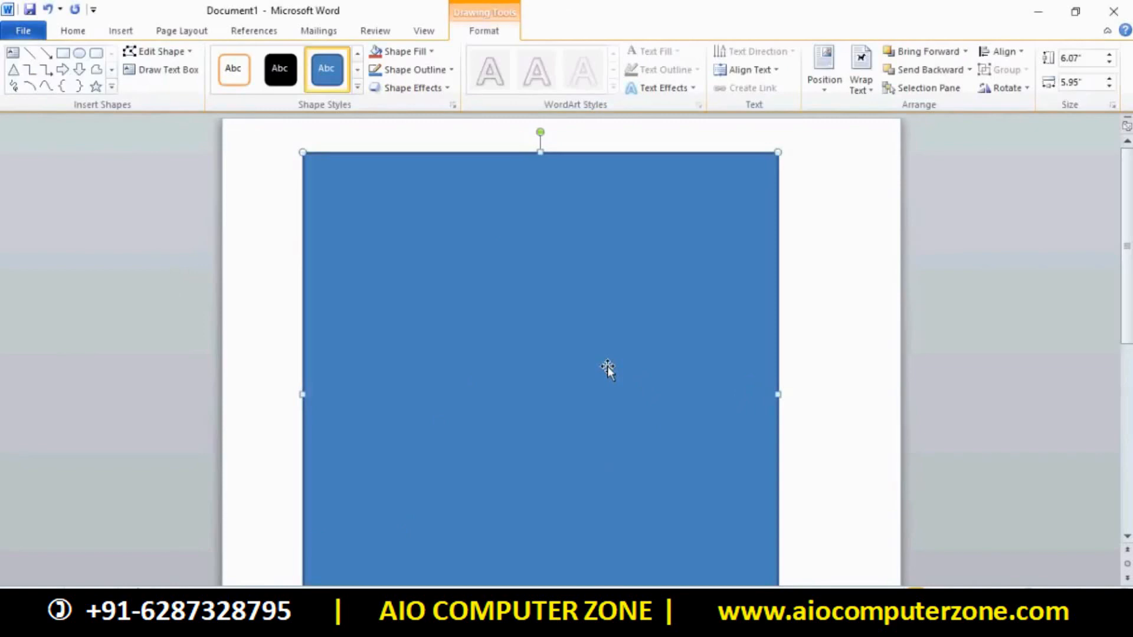
Insert a screenshot of the Word window with the rectangle into Book5, then delete it
left_click(732, 626)
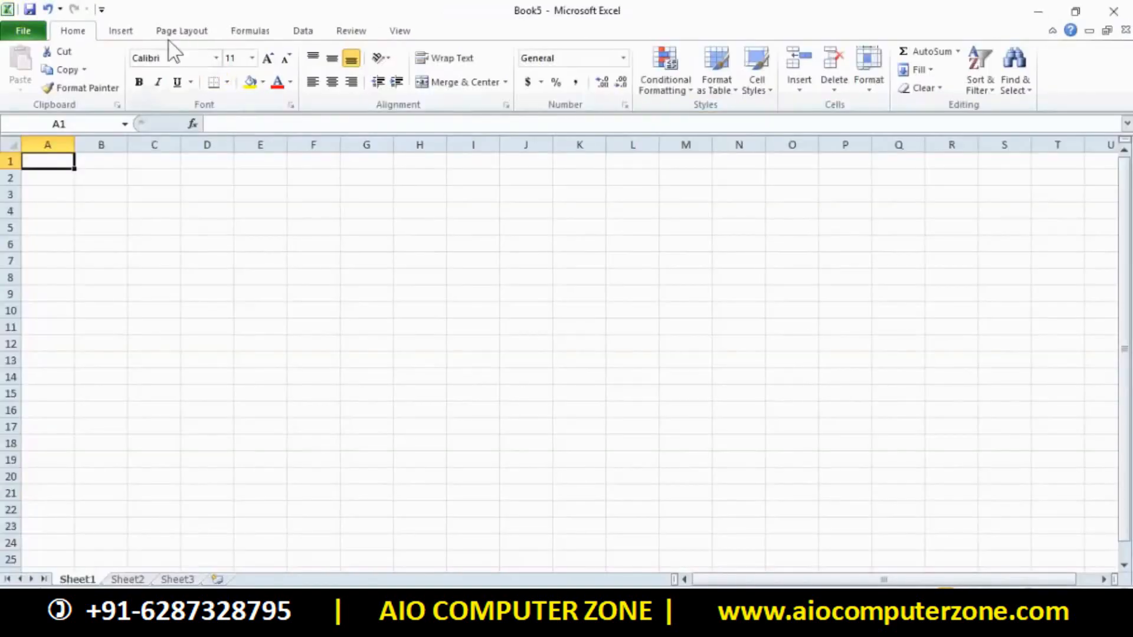
left_click(120, 30)
left_click(263, 65)
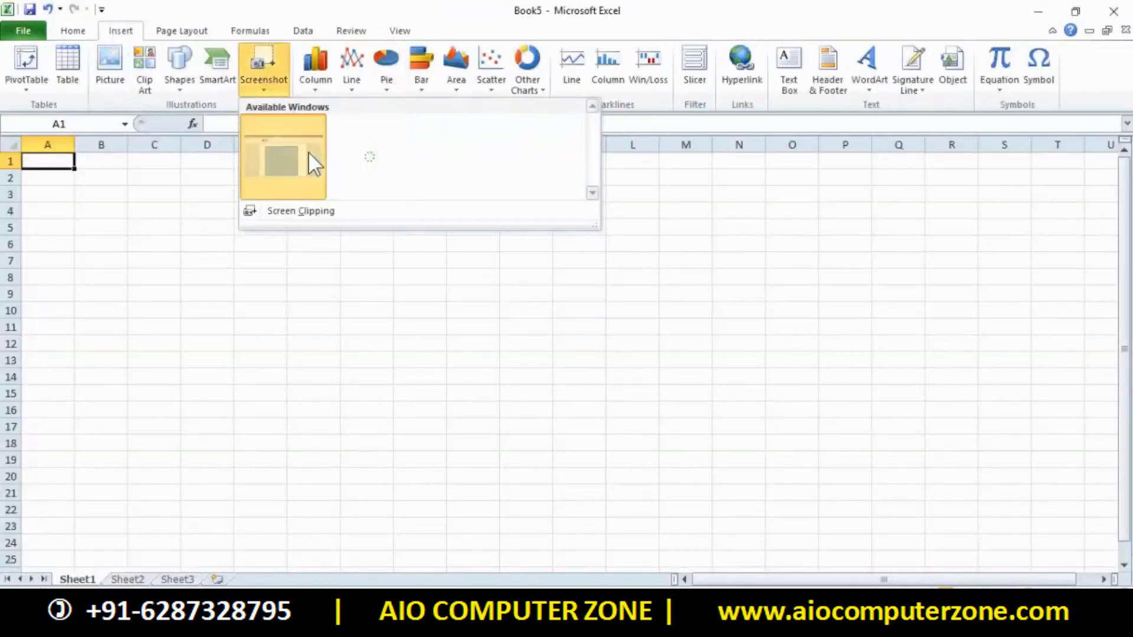
left_click(310, 155)
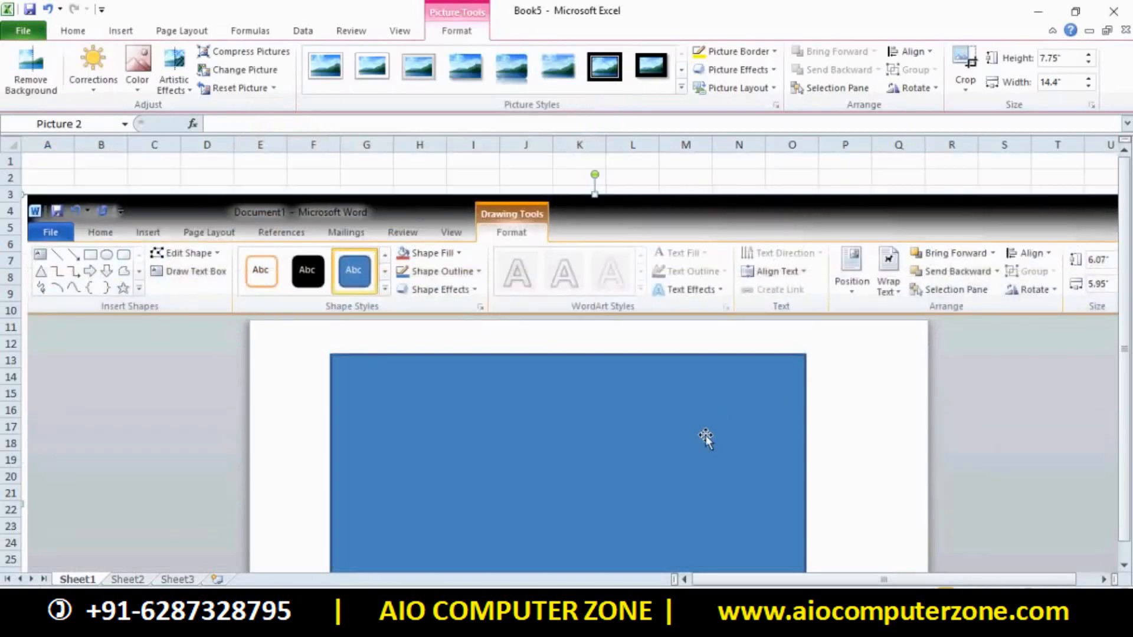
key("Delete")
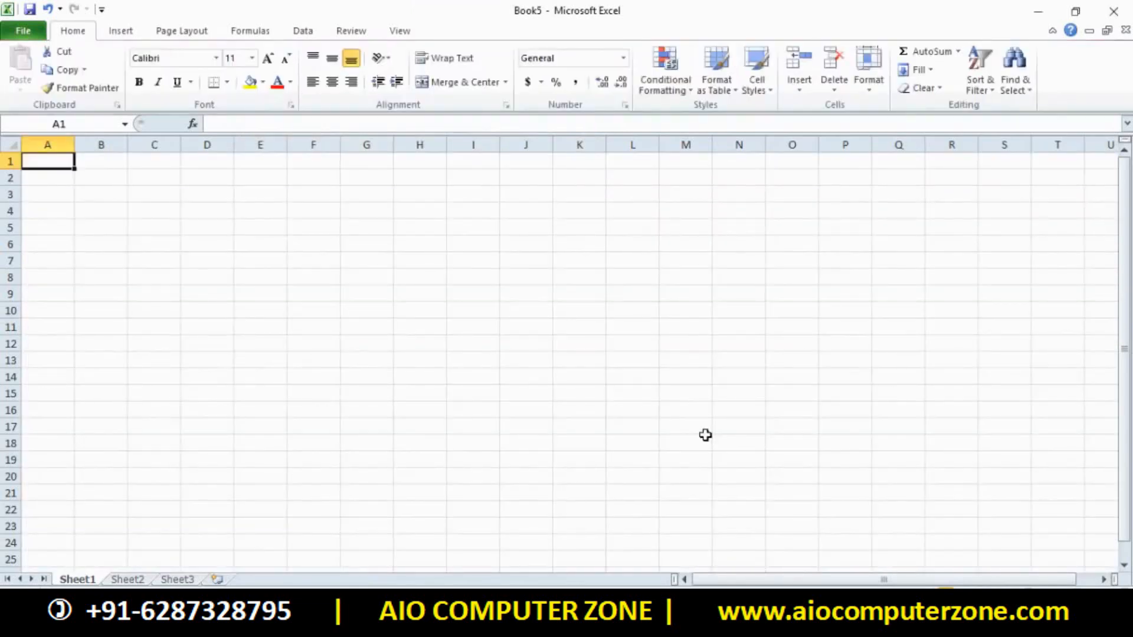
left_click(121, 31)
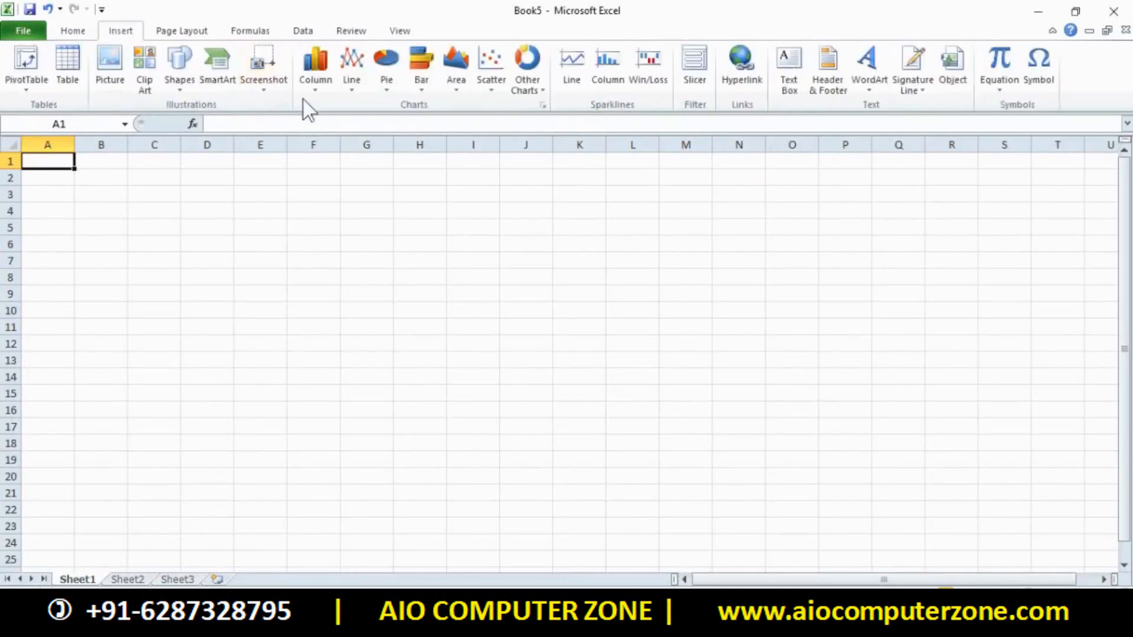
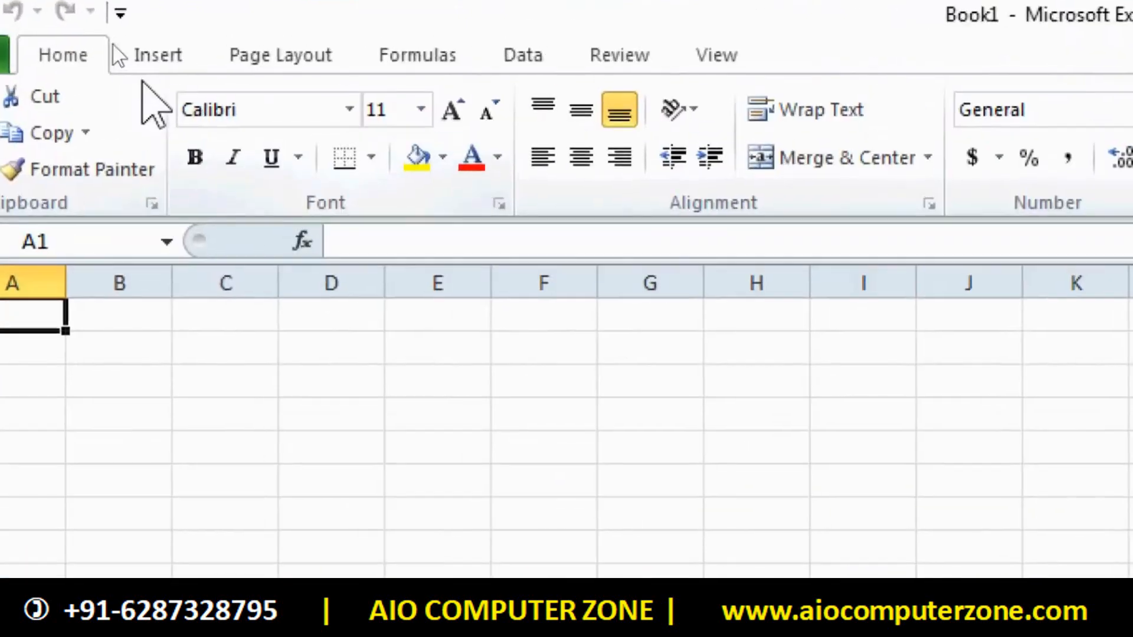
Switch to the Insert ribbon in the blank Book1 workbook
left_click(165, 72)
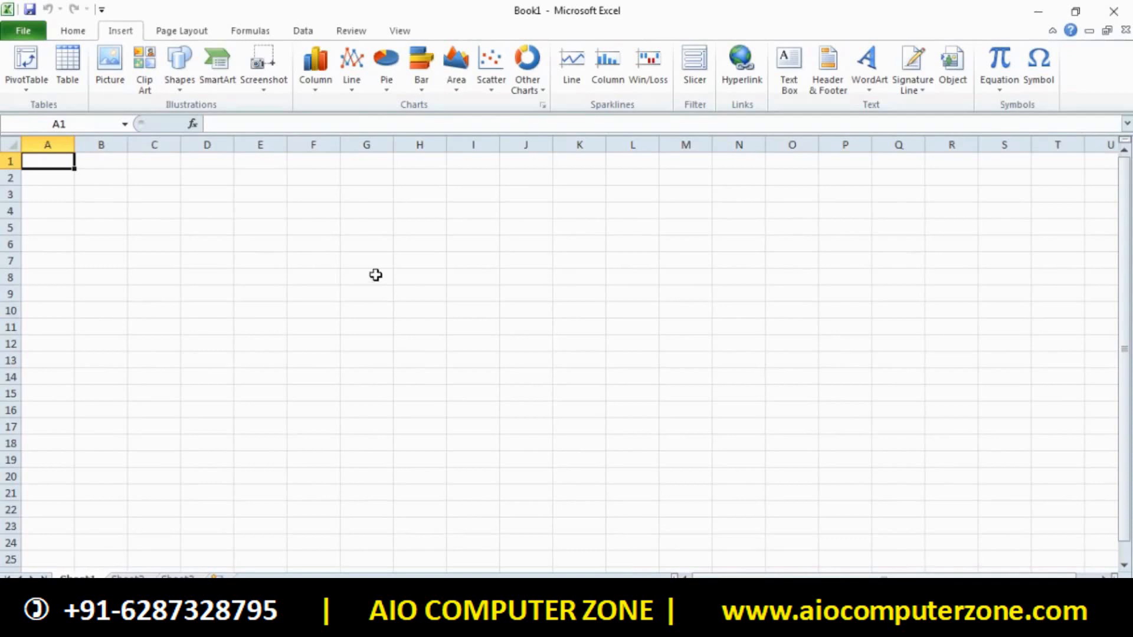
Enter Jan 50000 in E6:F6 and Feb 100000 in E7:F7
double_click(279, 246)
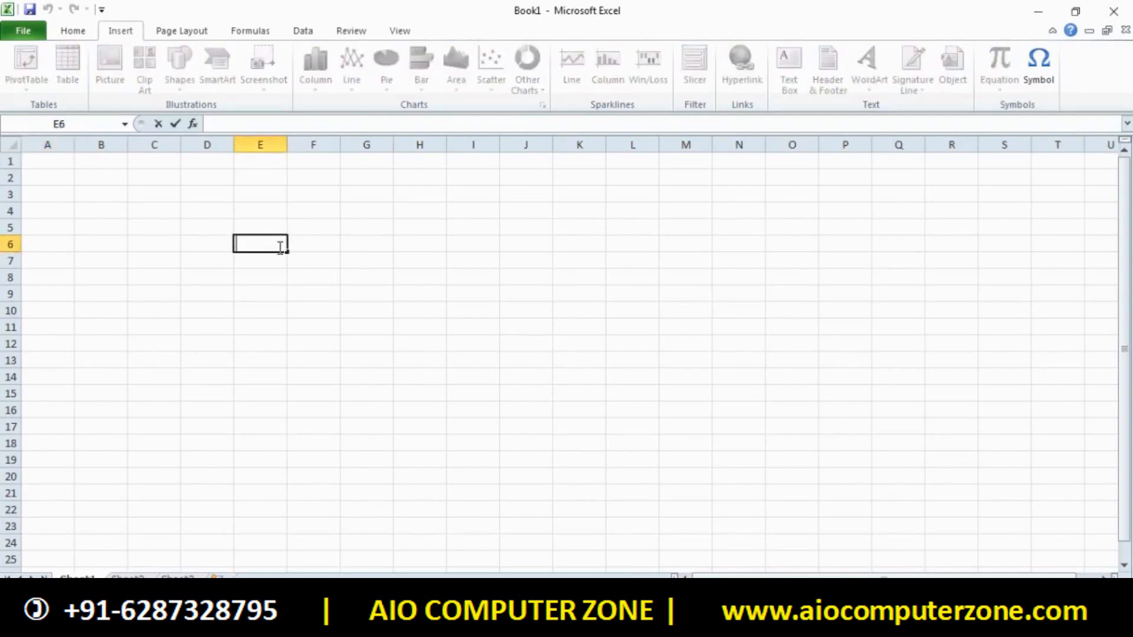
type("M")
key("BackSpace")
type("Jan")
key("Tab")
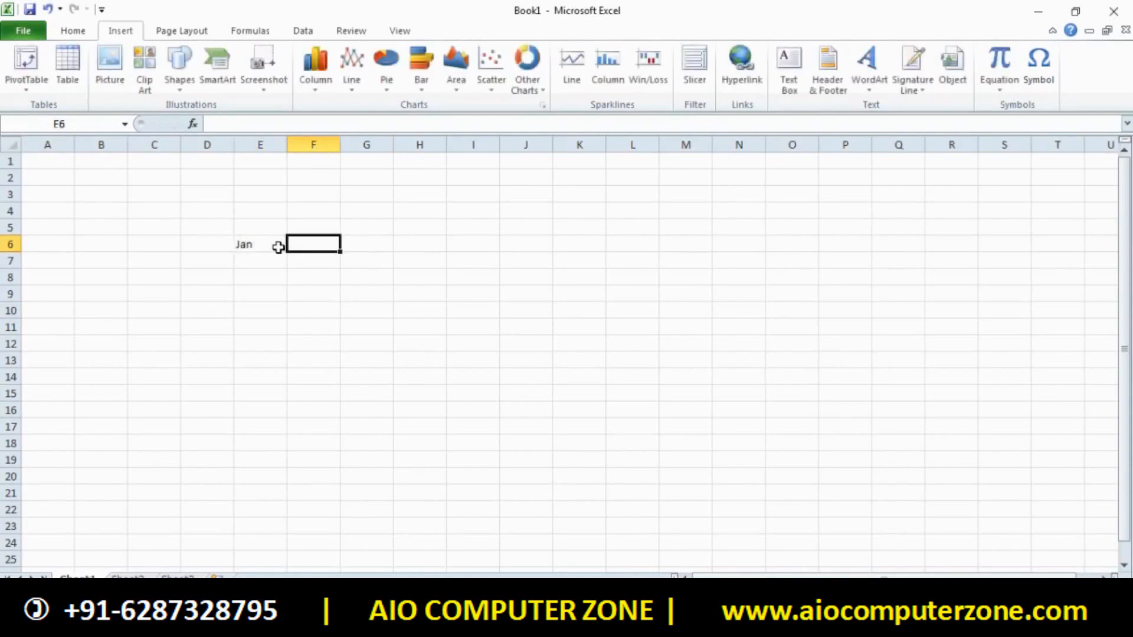
type("5000")
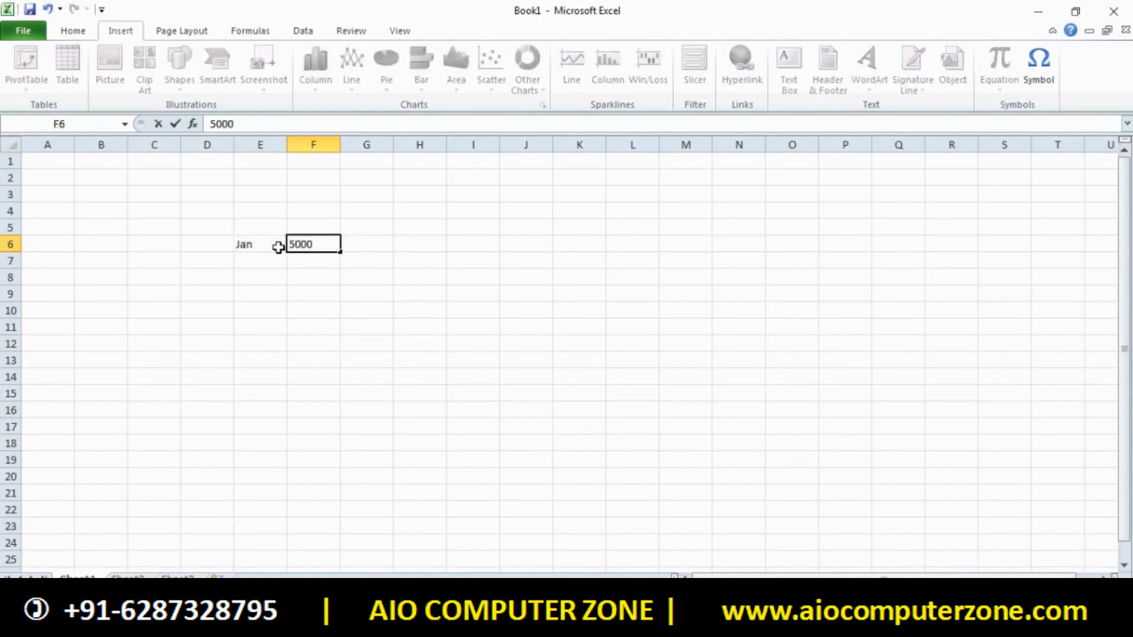
type("0")
key("Return")
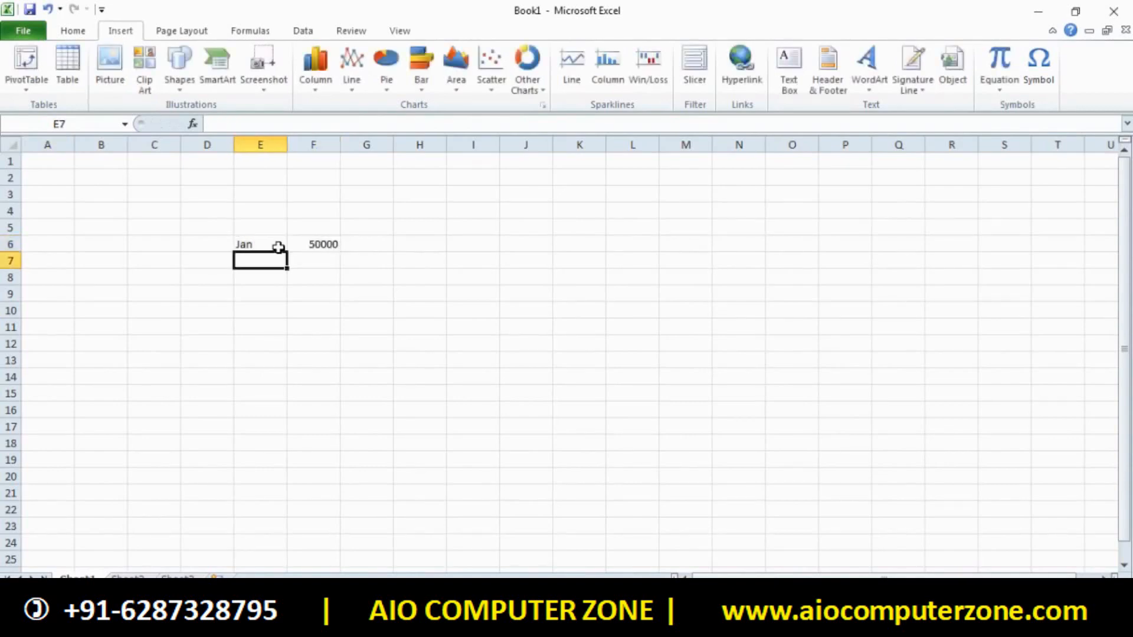
type("Feb")
key("Return")
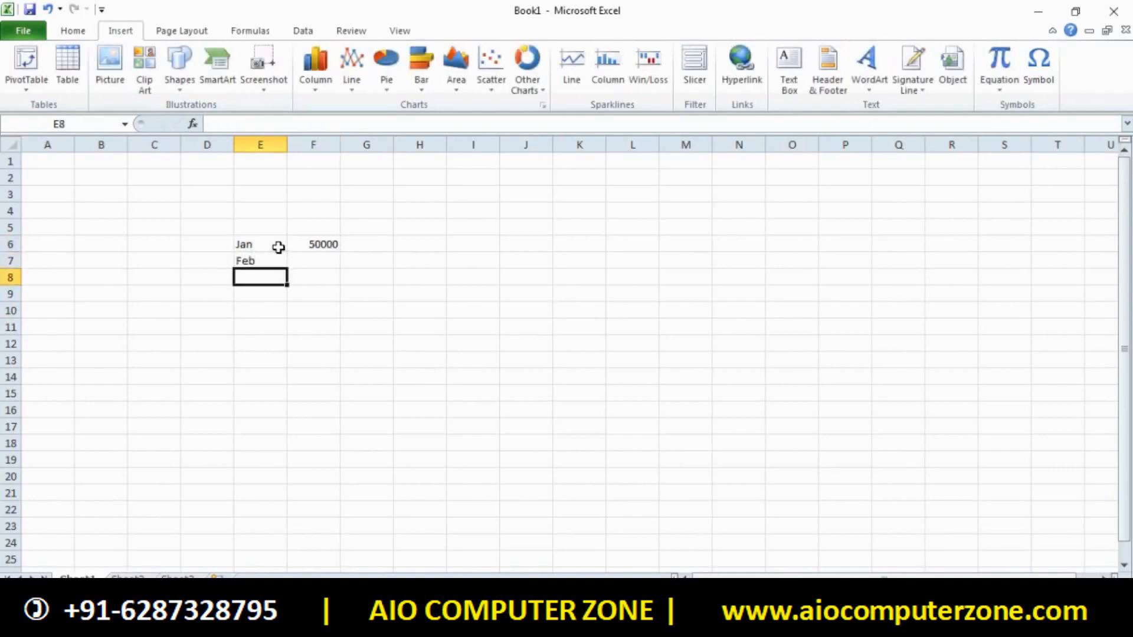
key("Right")
key("Up")
type("10")
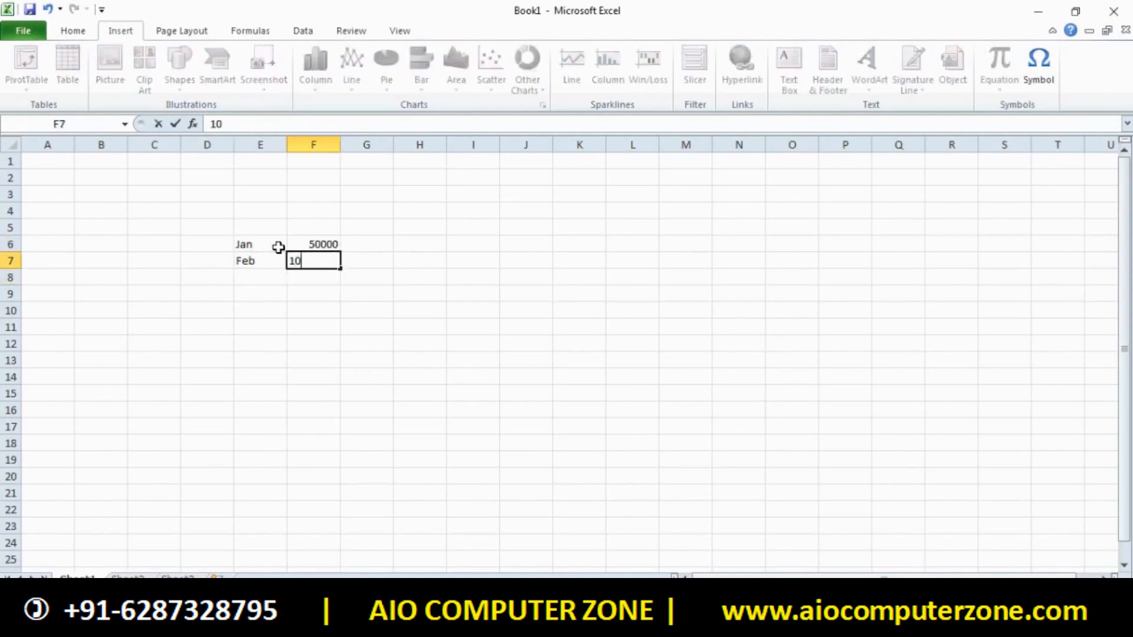
type("0000")
key("Return")
Enter March 20000 in E8:F8 and April 1000 in E9:F9
key("Left")
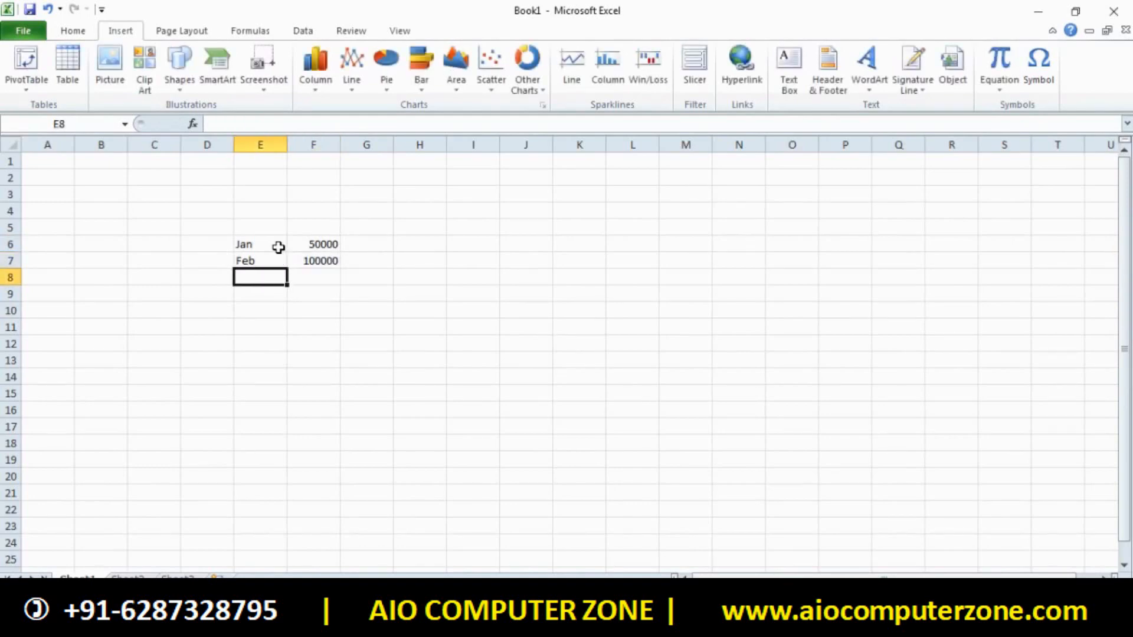
type("March")
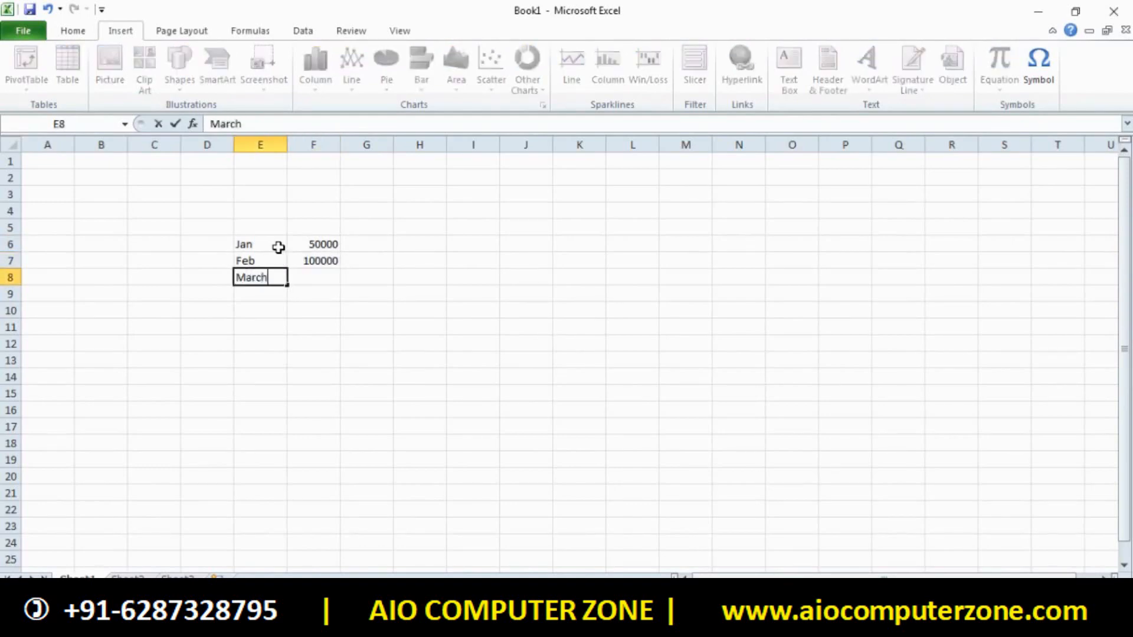
key("Tab")
type("2")
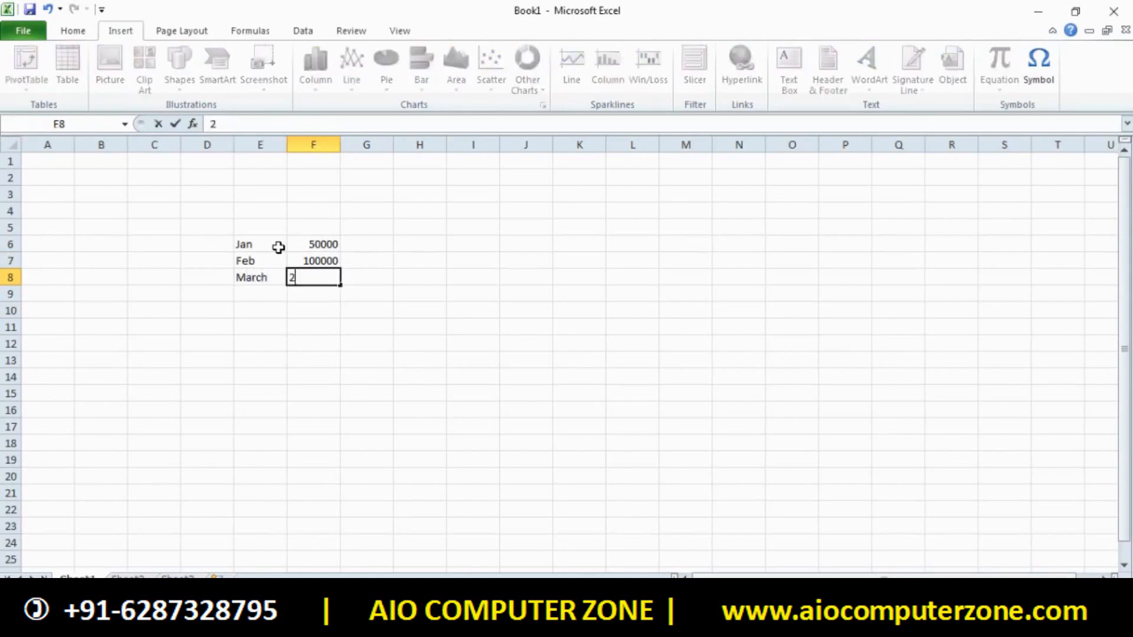
type("0000")
key("Return")
type("April")
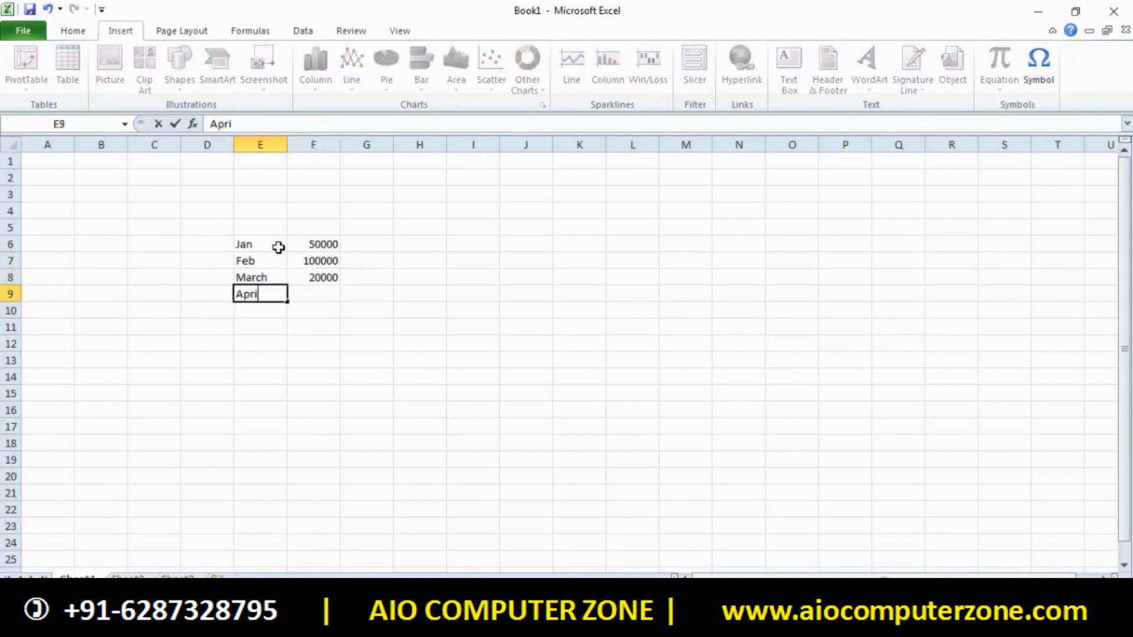
key("Tab")
type("1000")
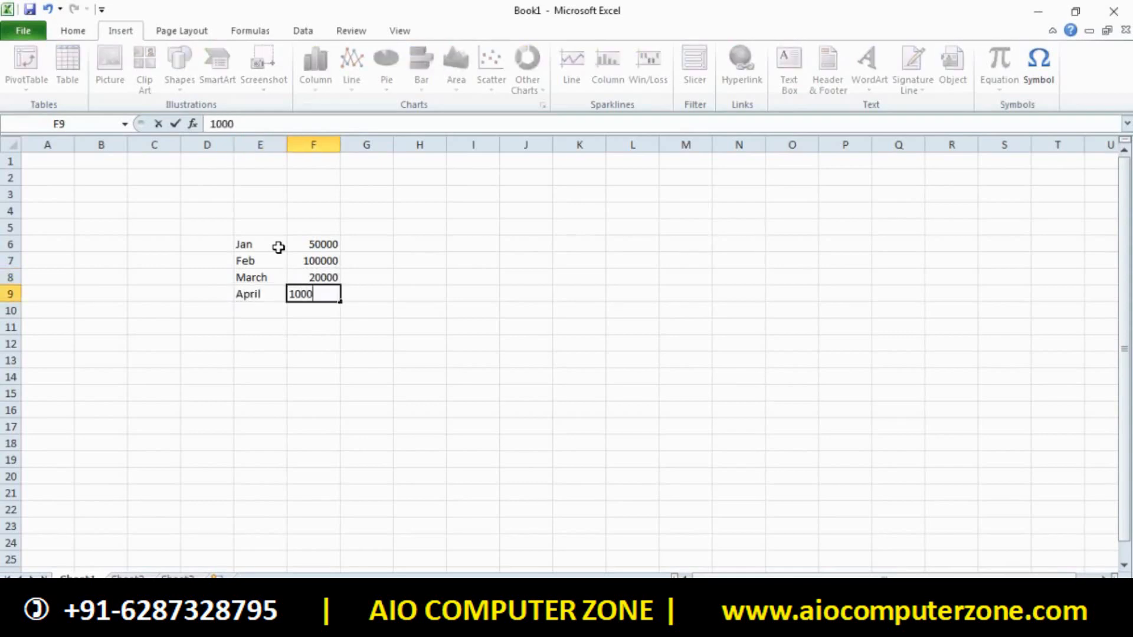
key("Return")
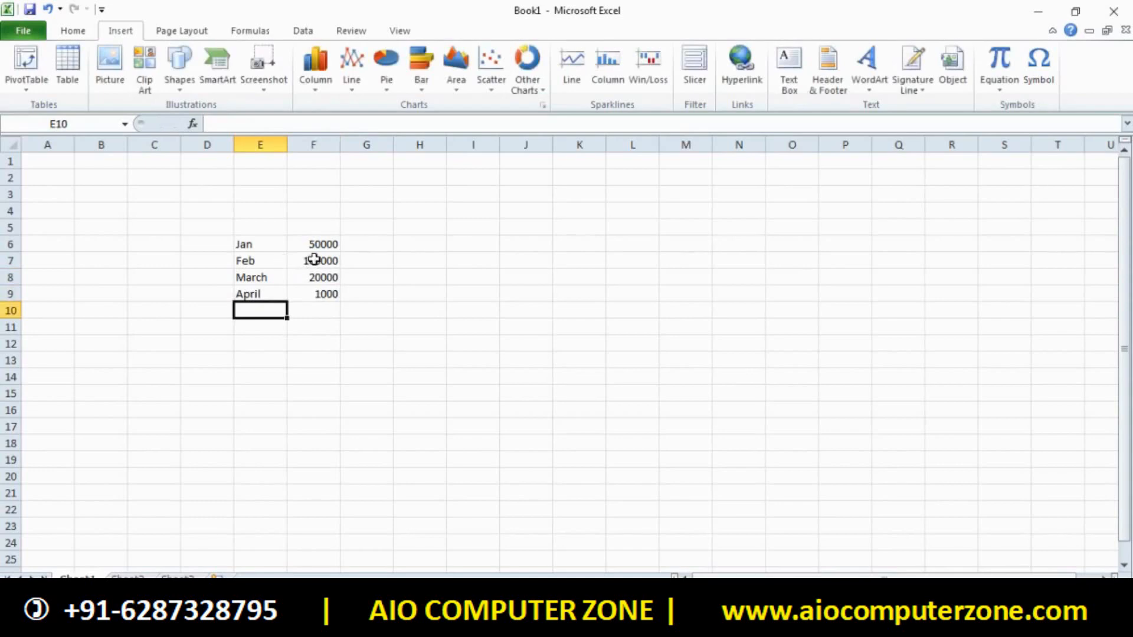
Try selecting E6:F9 and parts of the data, then clear the selection without charting
left_click(258, 249)
left_click_drag(258, 250, 329, 295)
left_click(315, 92)
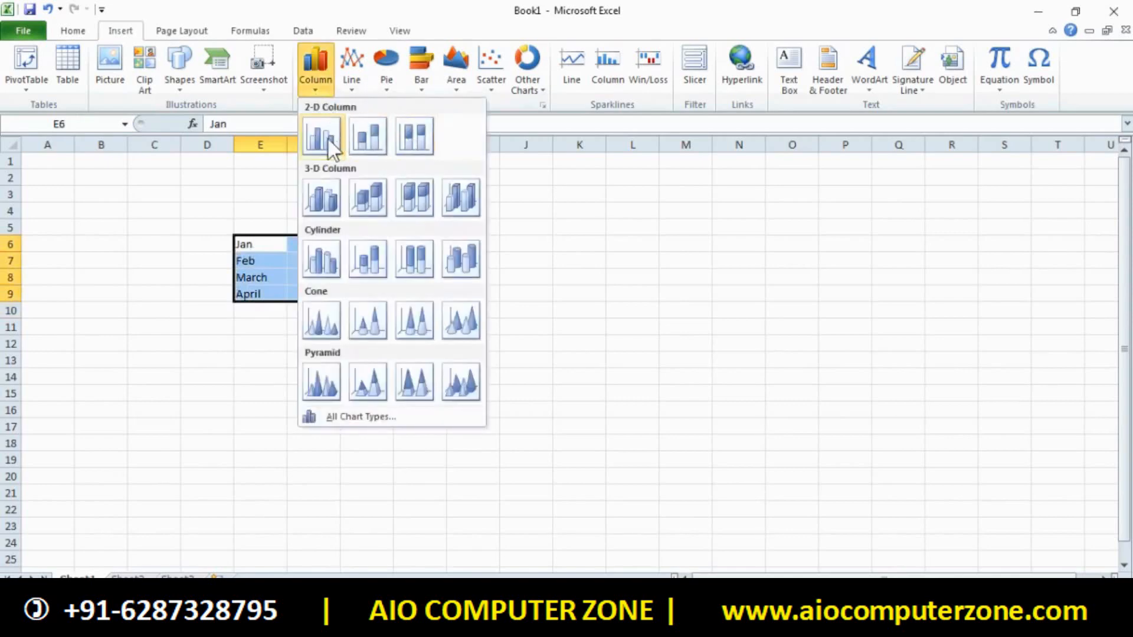
left_click(269, 308)
left_click(269, 308)
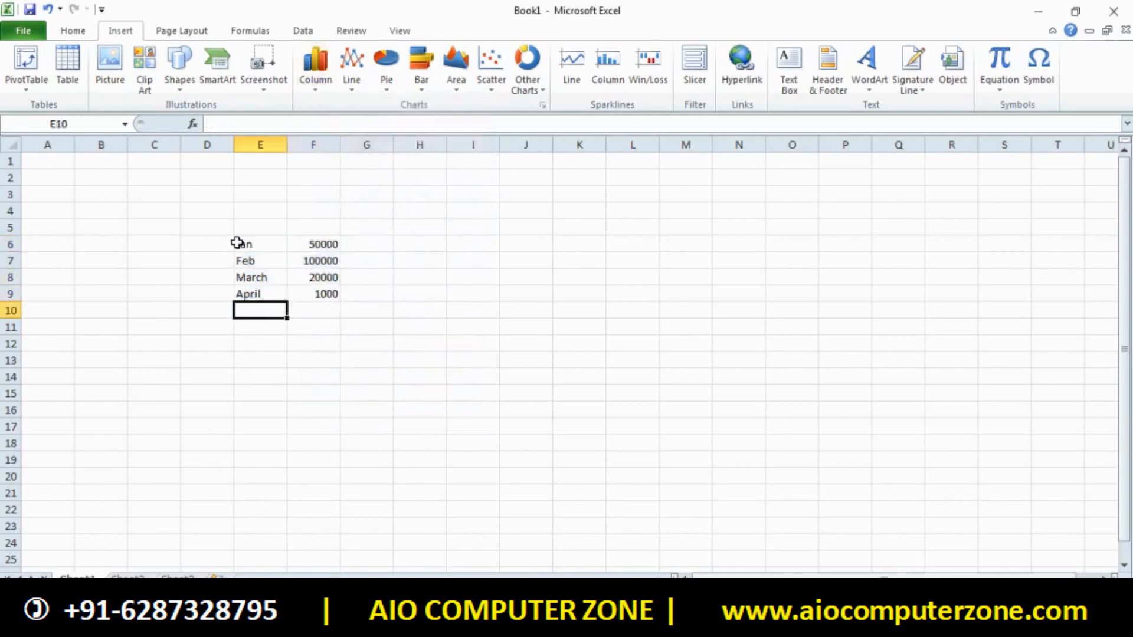
left_click_drag(239, 242, 262, 279)
left_click_drag(300, 239, 318, 277)
left_click(397, 311)
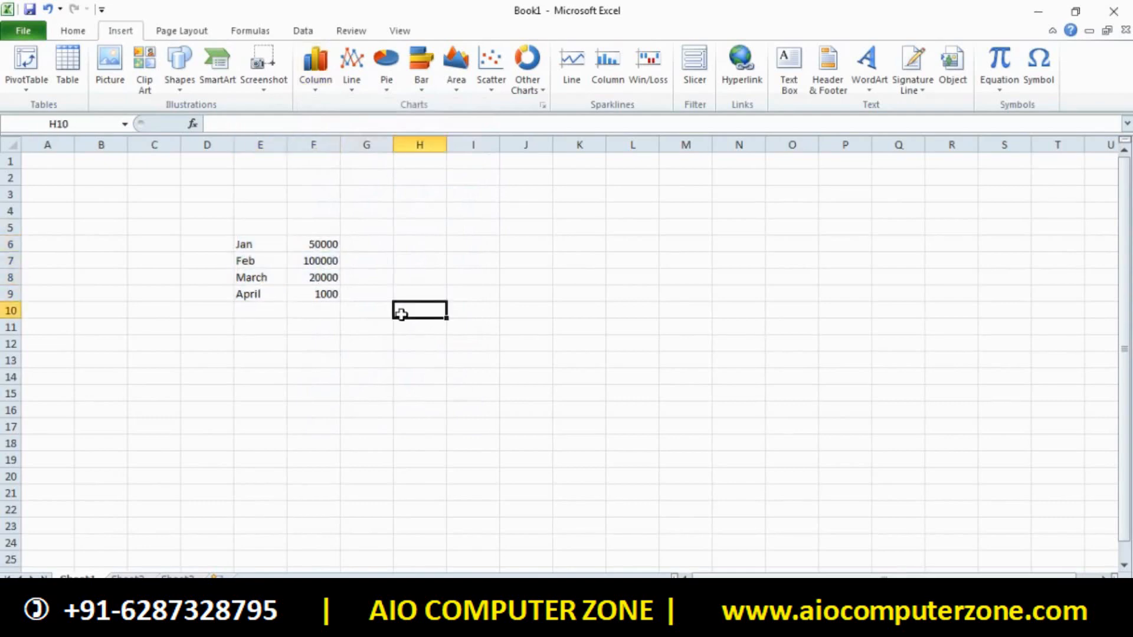
Select E5:F9 and insert a 2-D Clustered Column chart
left_click_drag(251, 228, 334, 290)
left_click(313, 69)
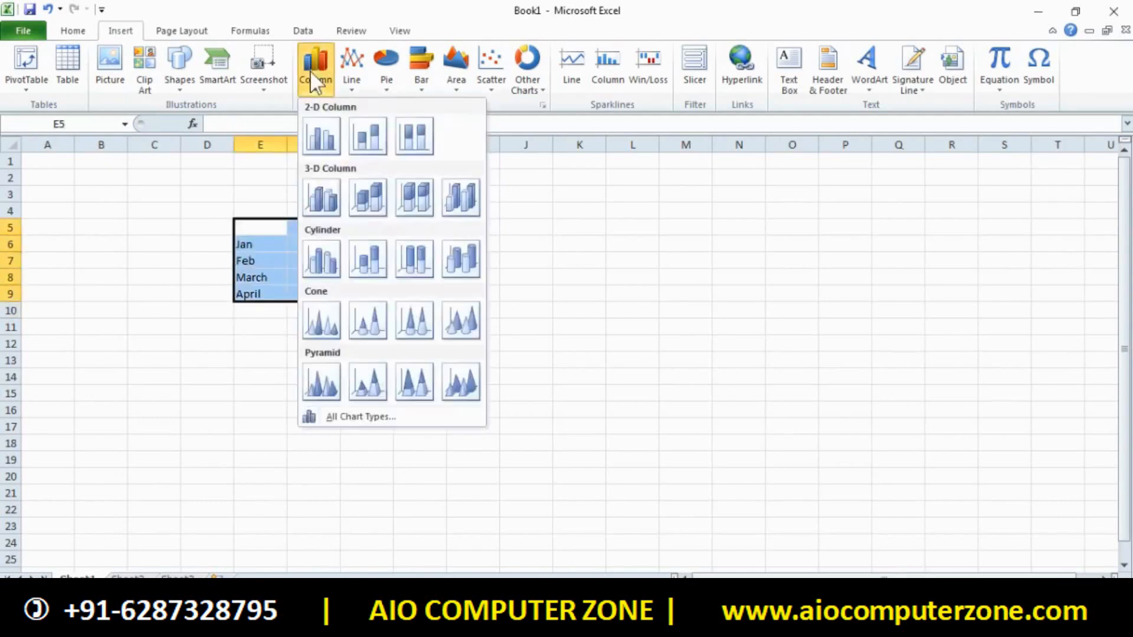
left_click(331, 150)
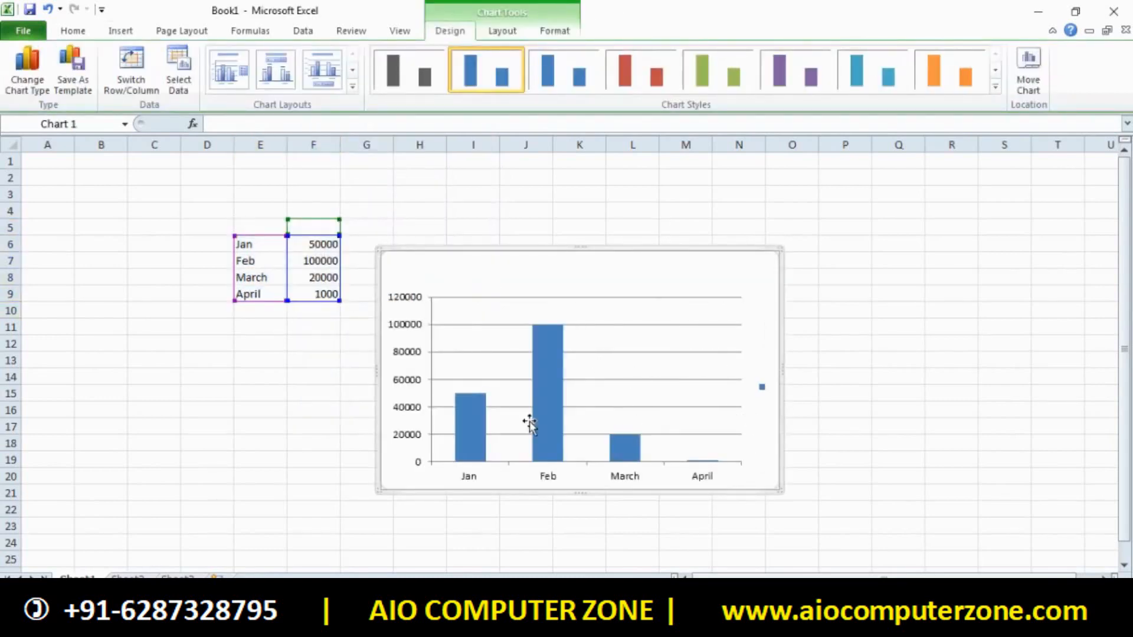
left_click(616, 353)
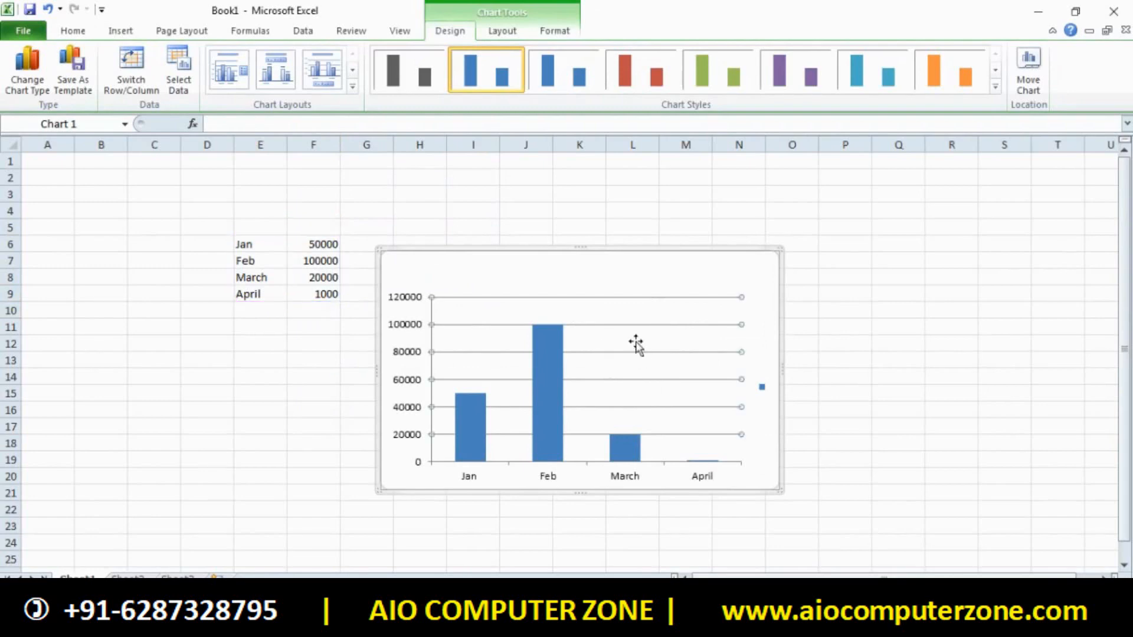
left_click(844, 376)
mouse_move(535, 413)
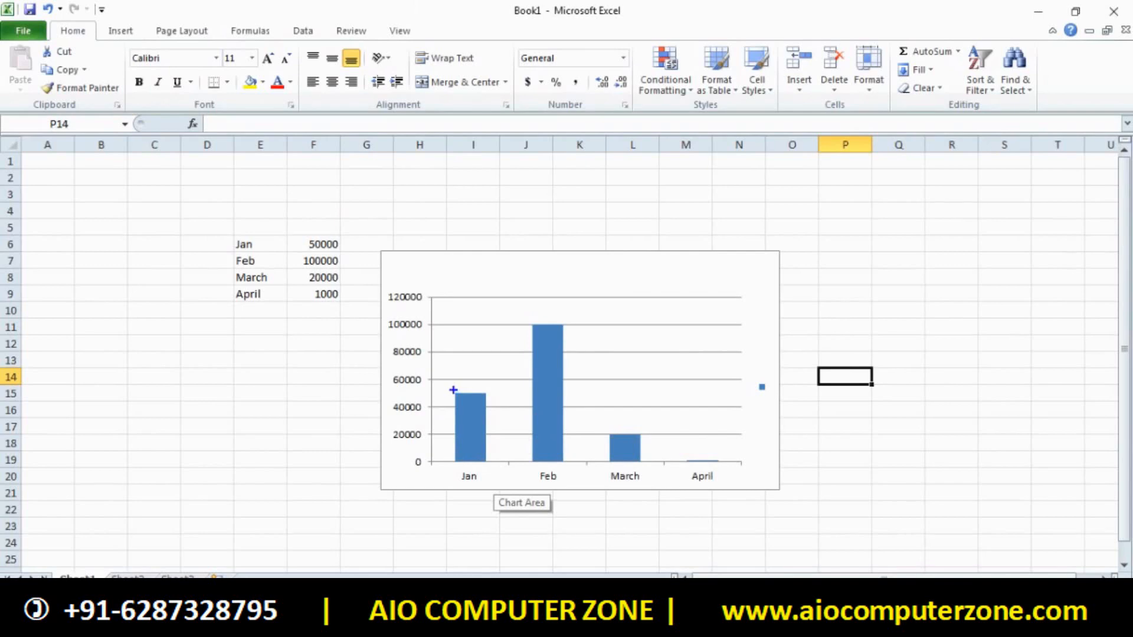
left_click_drag(451, 390, 494, 474)
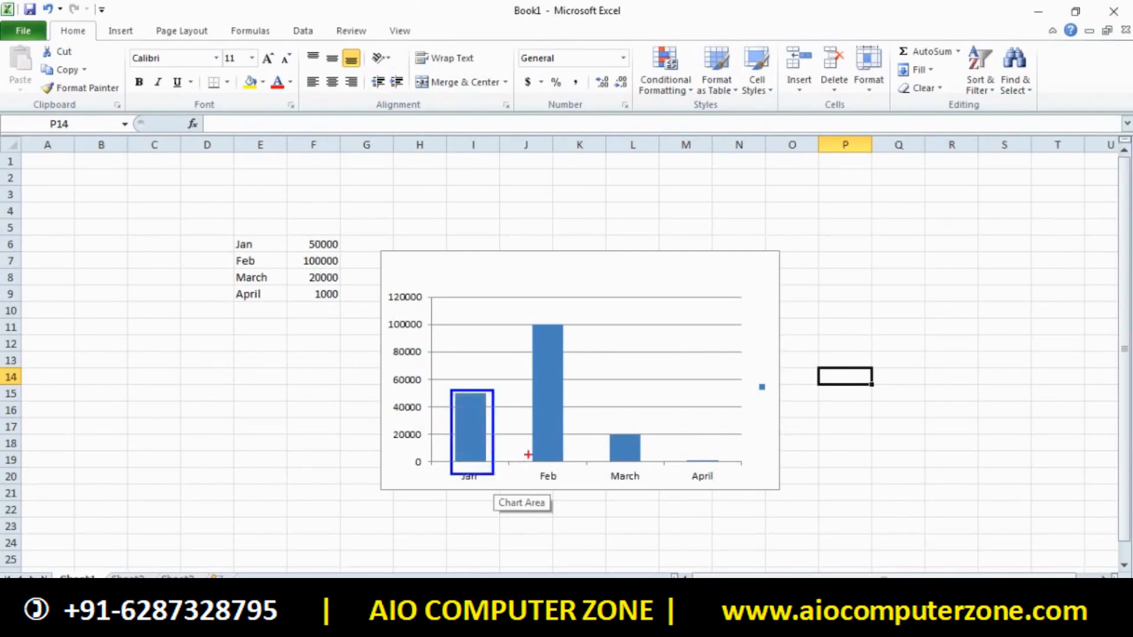
left_click_drag(519, 311, 578, 492)
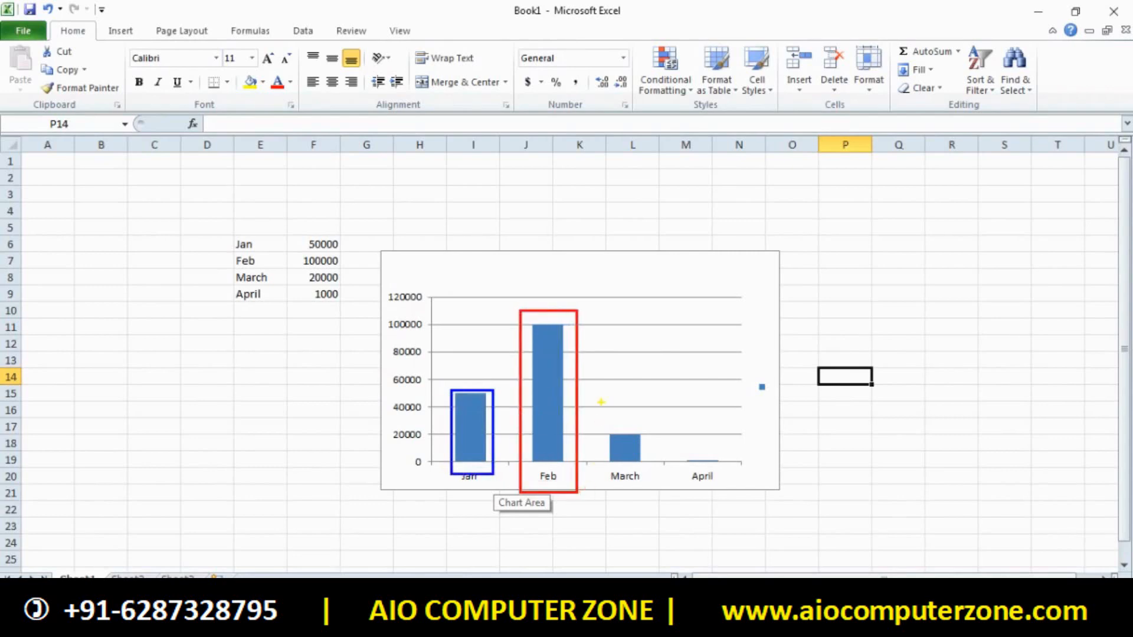
mouse_move(595, 298)
left_mouse_down()
mouse_move(641, 498)
mouse_move(653, 499)
left_mouse_up()
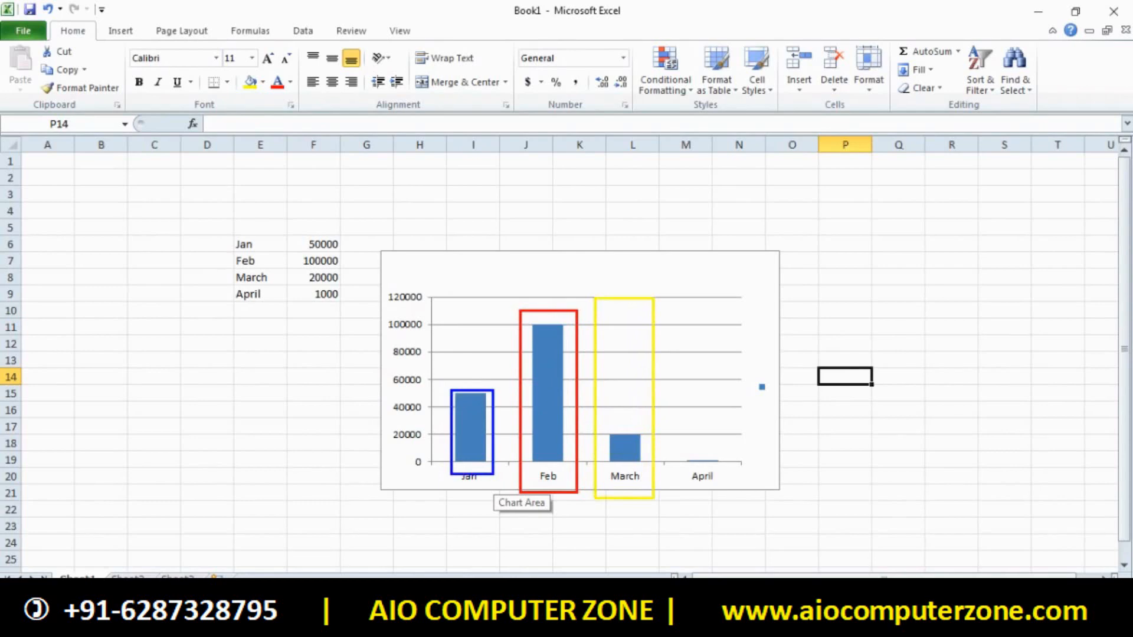
left_click_drag(675, 449, 737, 492)
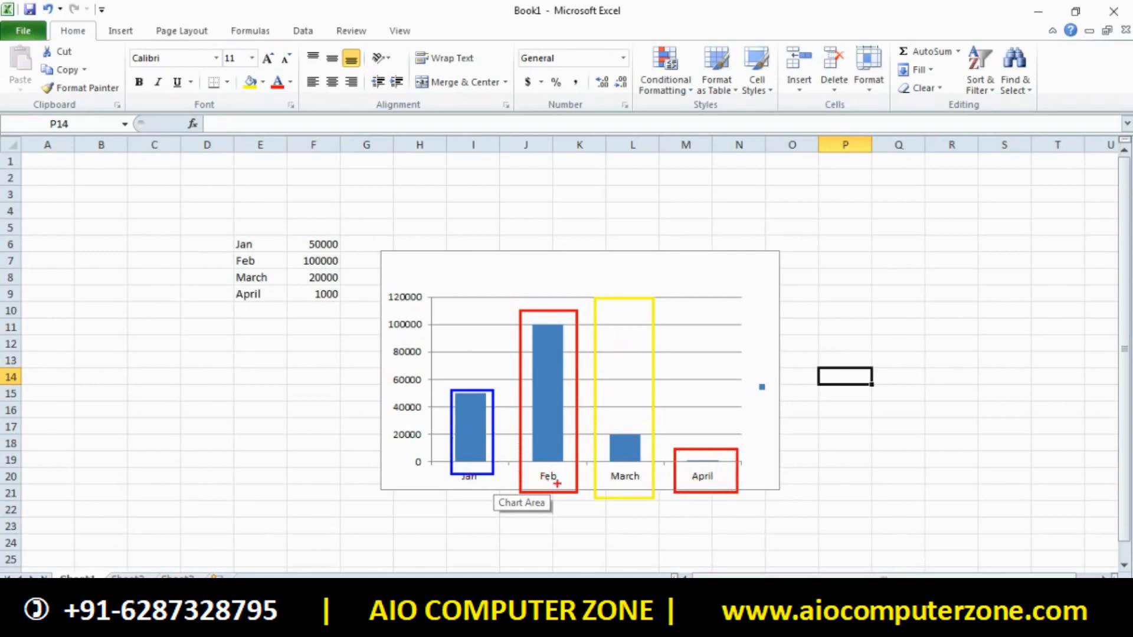
left_click_drag(559, 484, 552, 332)
left_click_drag(630, 467, 631, 447)
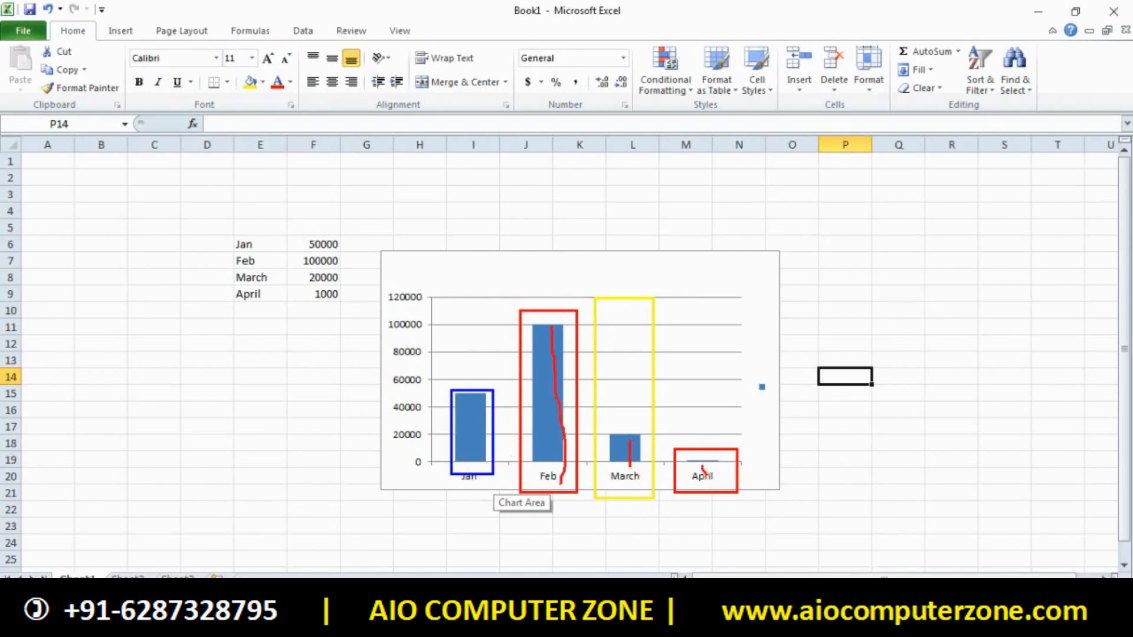
left_click_drag(482, 485, 481, 397)
key("Escape")
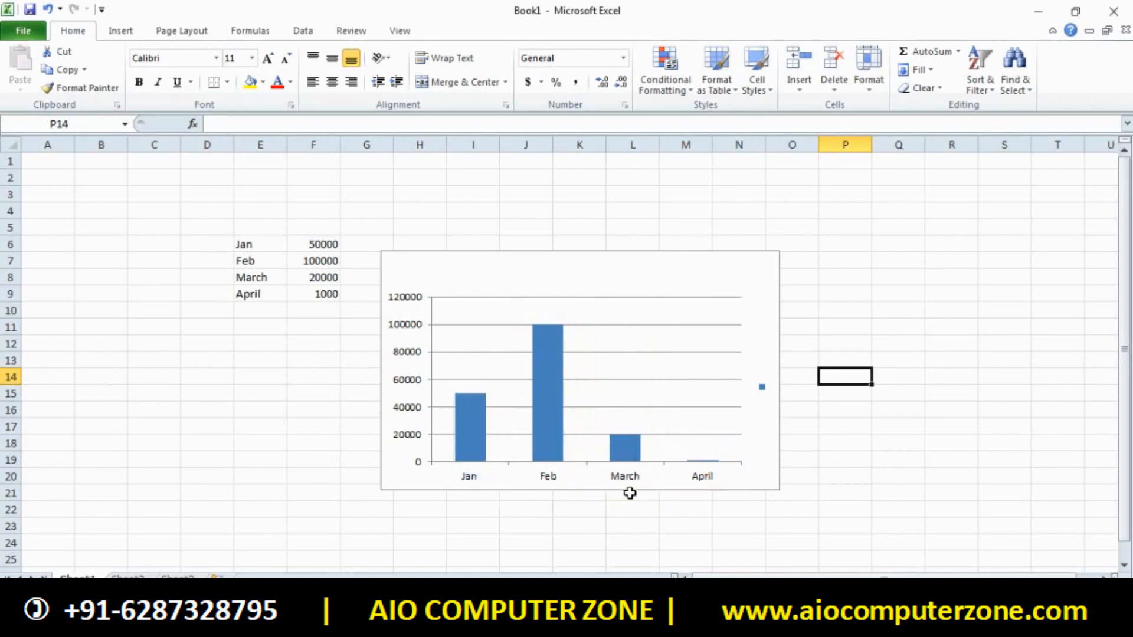
Look through the chart's Design, Layout and Format options, then reselect the chart
left_click(526, 375)
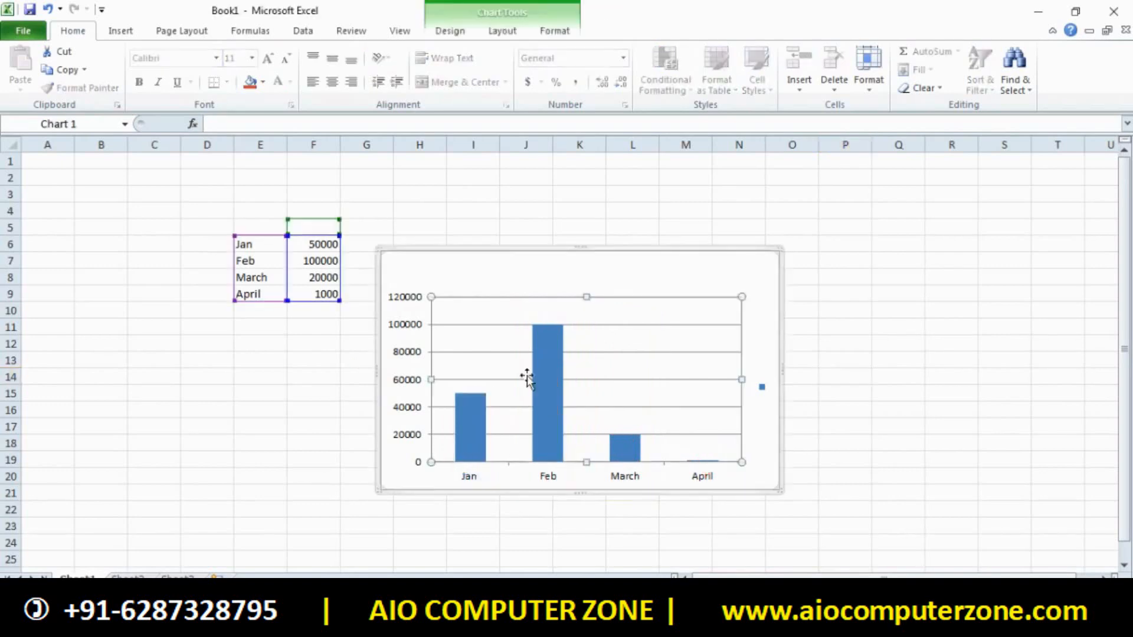
left_click(462, 30)
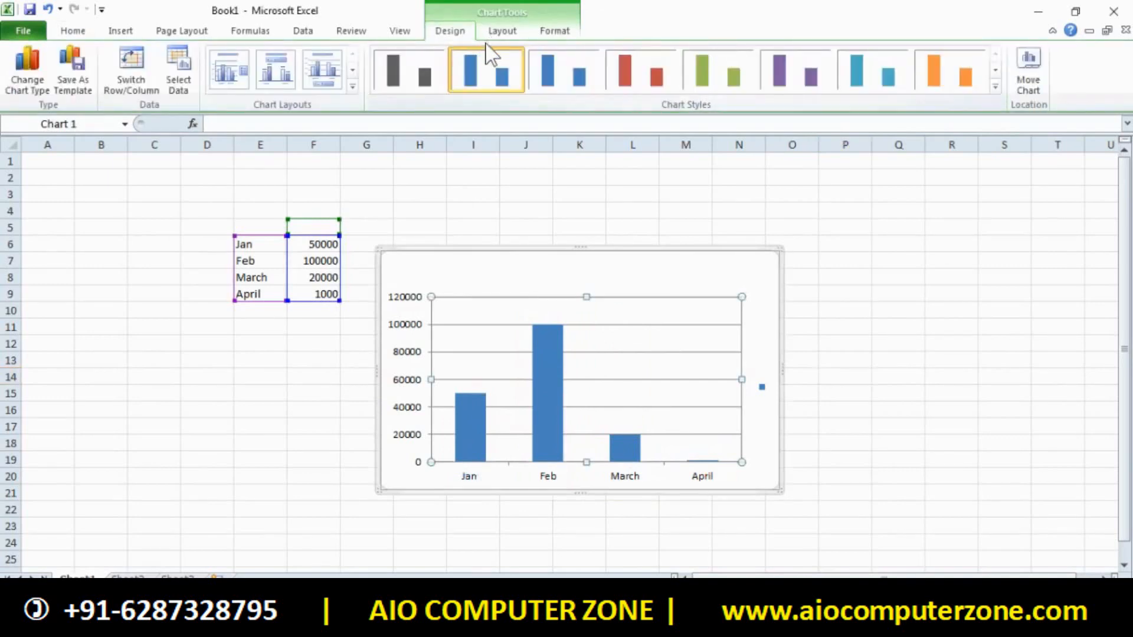
left_click(518, 34)
left_click(553, 29)
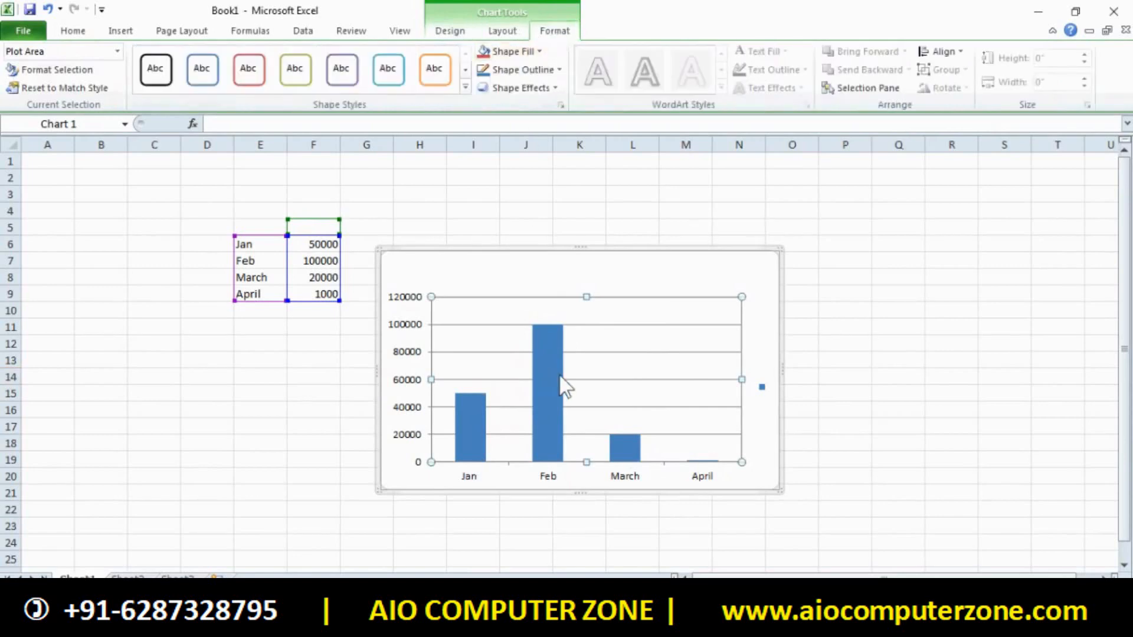
left_click(406, 224)
left_click(121, 31)
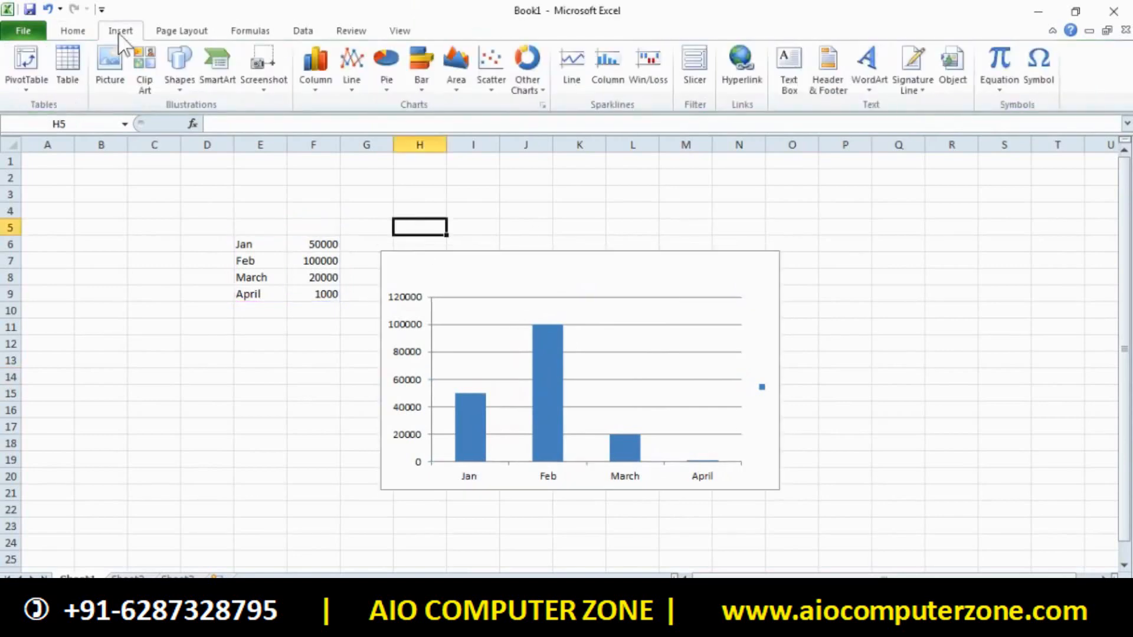
left_click(315, 83)
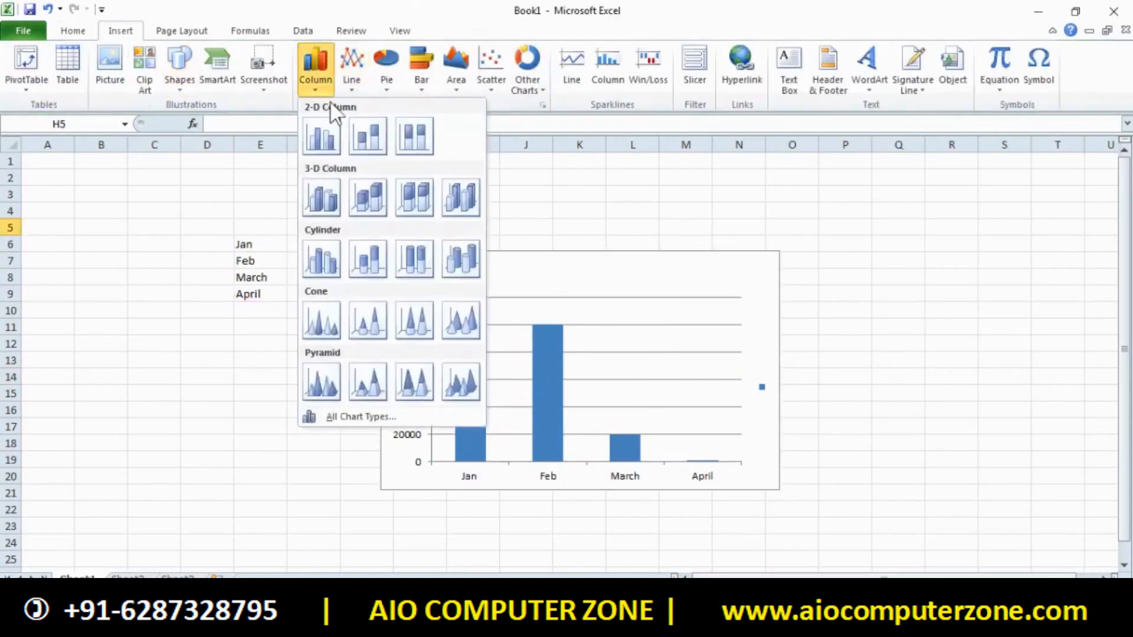
left_click(604, 394)
left_click(605, 394)
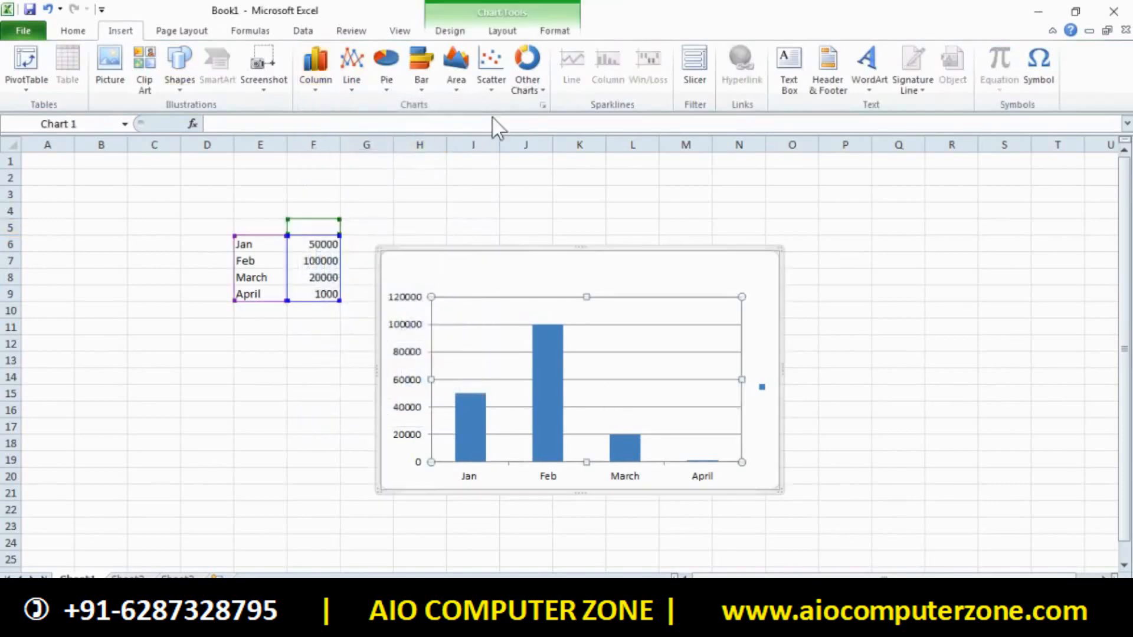
Change the chart to 3-D Pyramid, then 3-D Cylinder, then 3-D Clustered Column
left_click(324, 83)
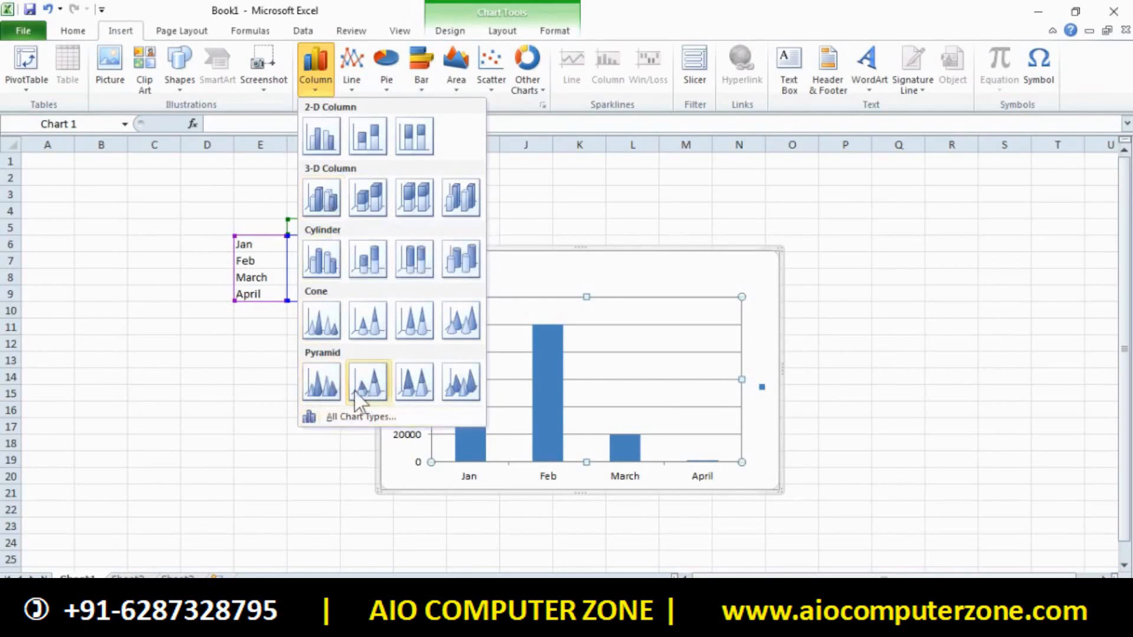
left_click(322, 383)
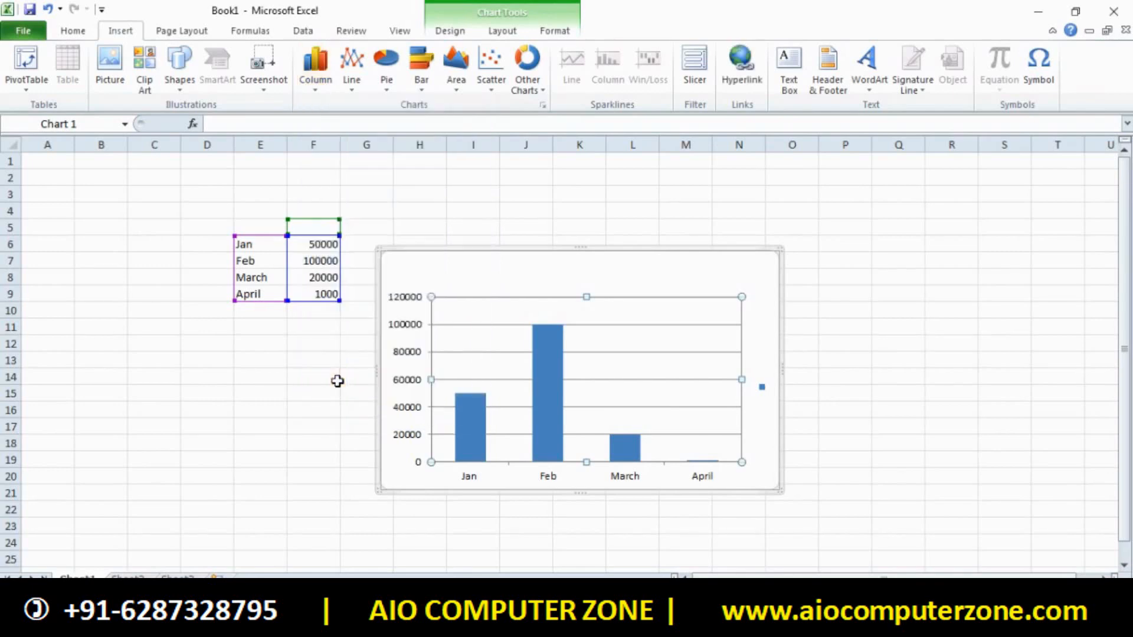
left_click(628, 380)
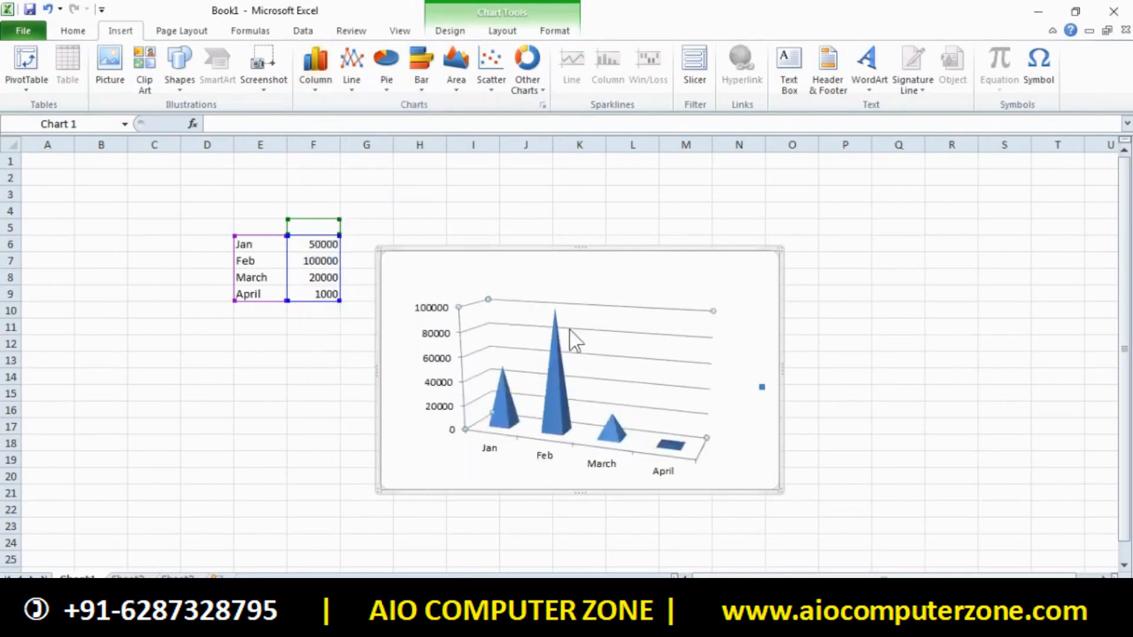
left_click(326, 82)
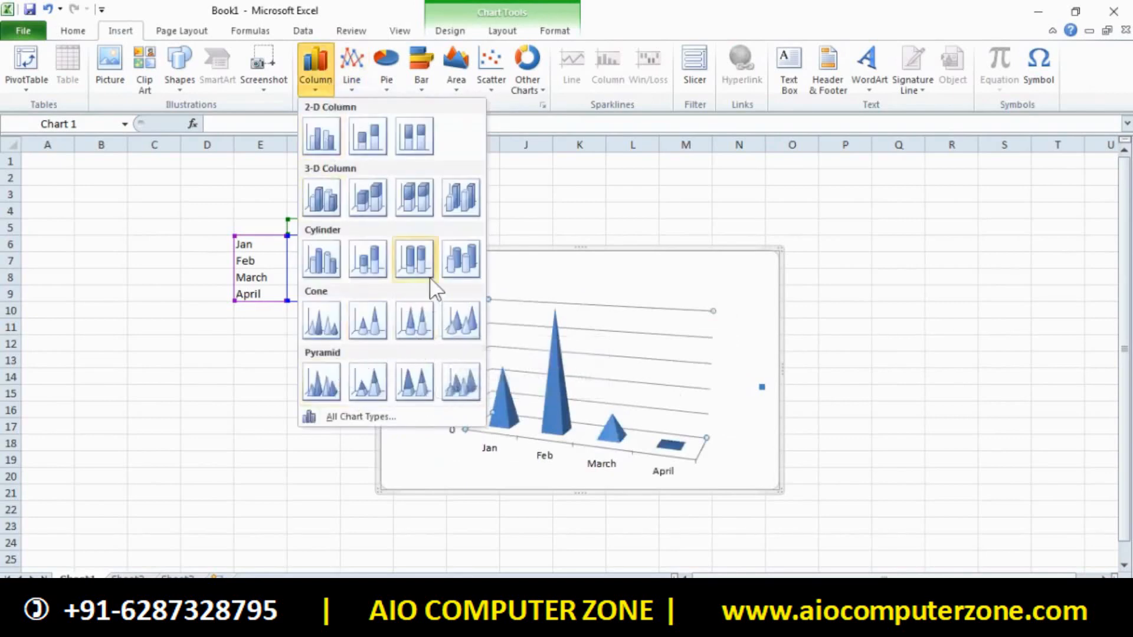
left_click(462, 260)
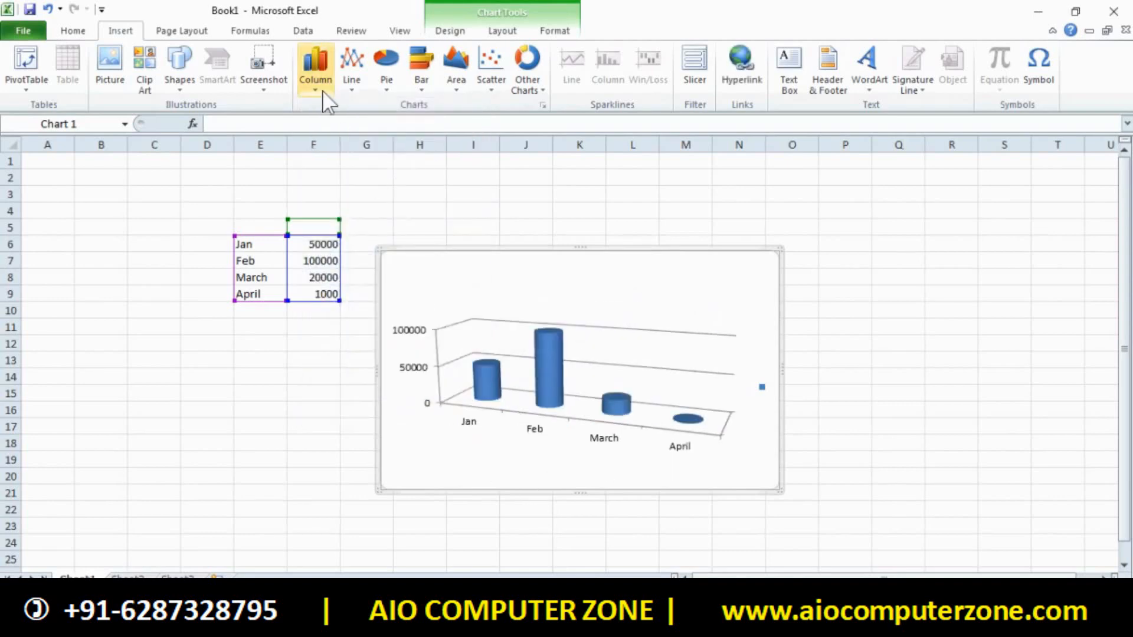
left_click(315, 70)
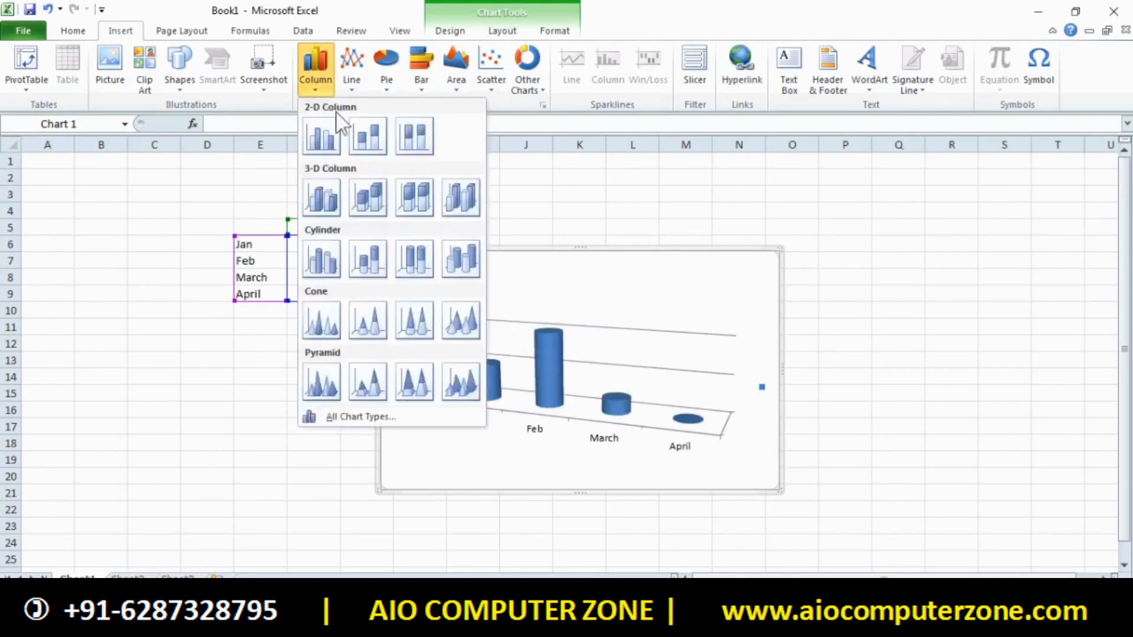
left_click(321, 201)
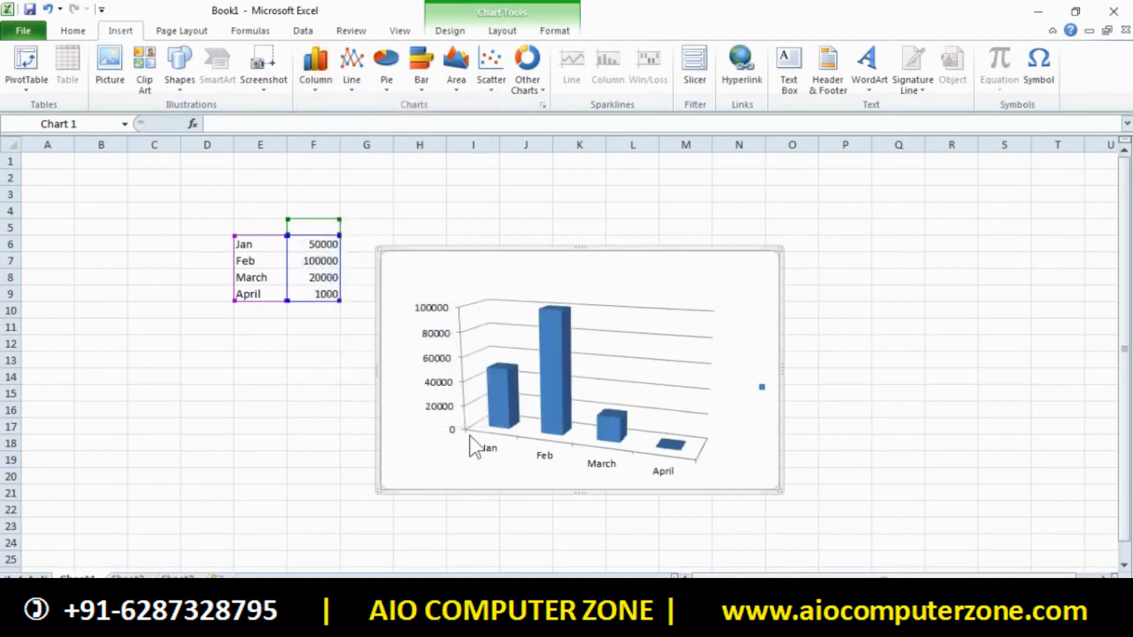
left_click(323, 82)
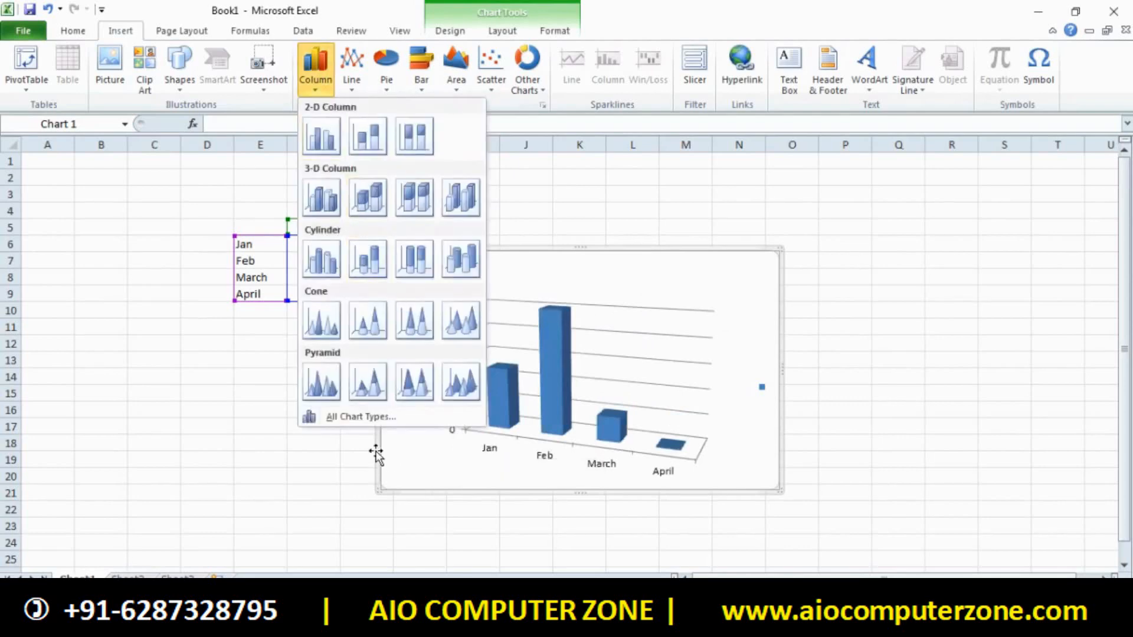
Inspect the enlarged All Chart Types window, then close it without changes
left_click(358, 417)
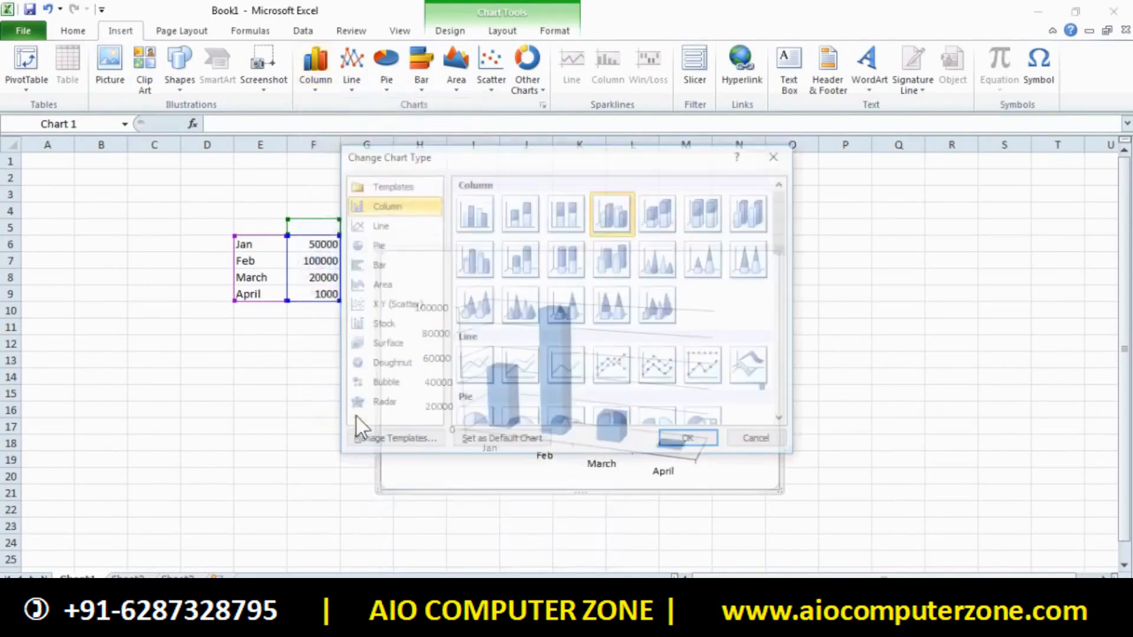
left_click_drag(471, 152, 470, 221)
left_click_drag(656, 216, 897, 216)
left_click(1074, 205)
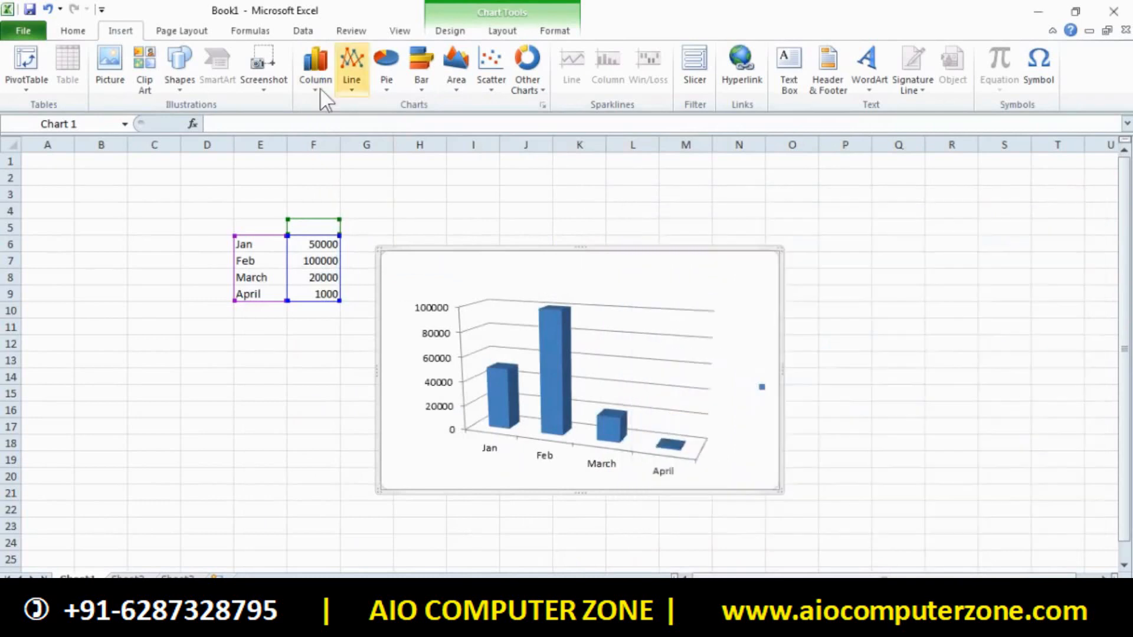
Browse the Column, Line, Pie, Bar, Area, Scatter and Other Charts galleries
left_click(316, 74)
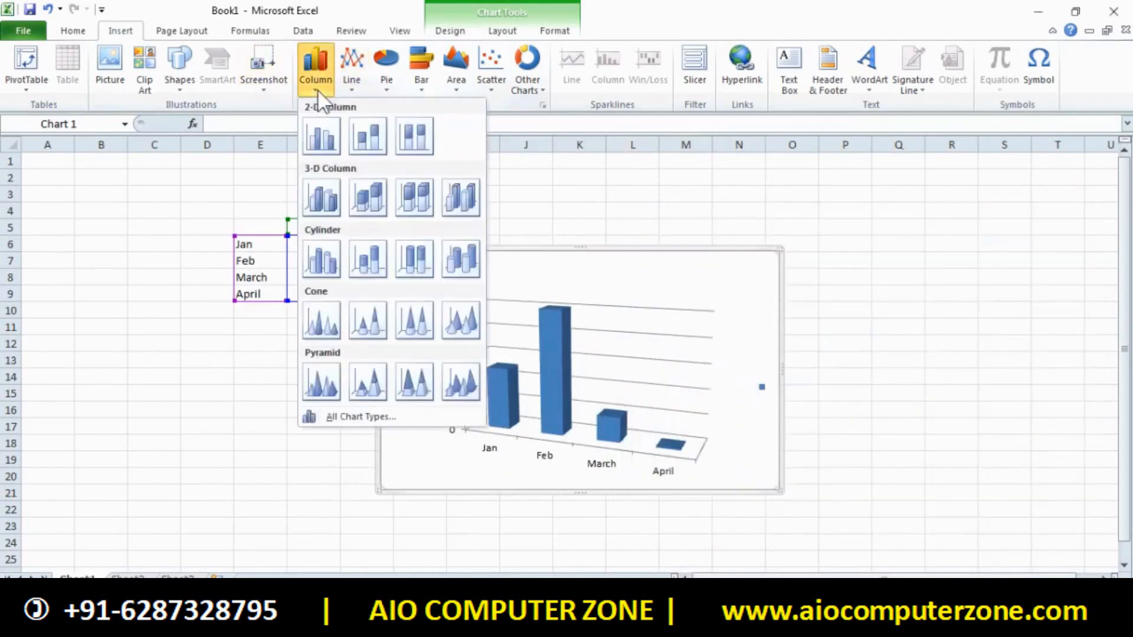
left_click(351, 73)
left_click(388, 82)
left_click(422, 83)
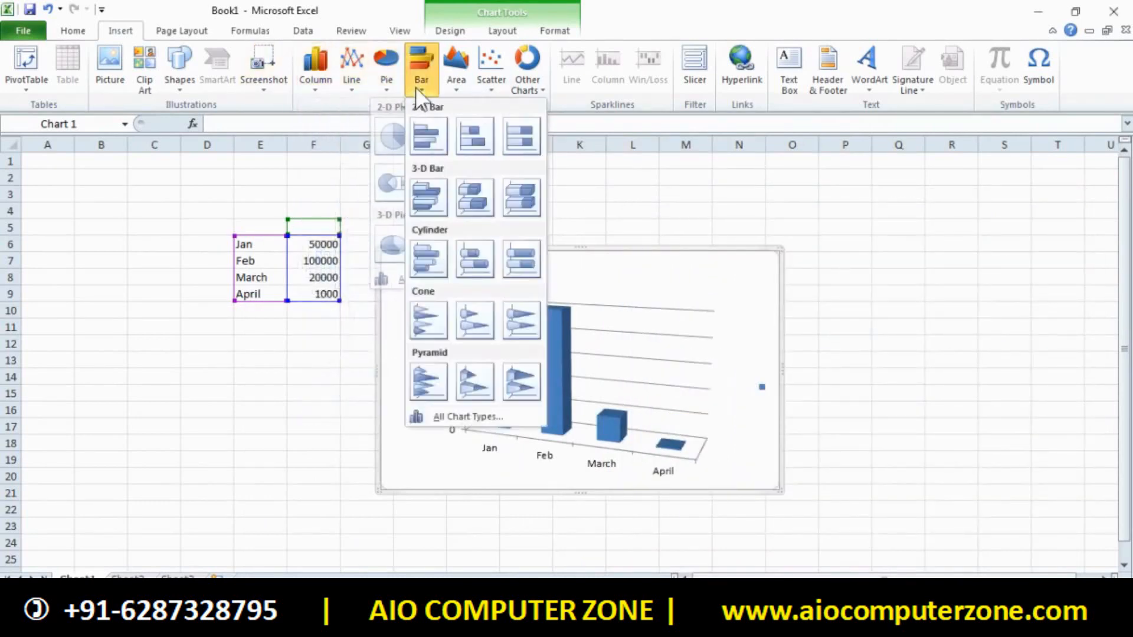
left_click(456, 82)
left_click(490, 88)
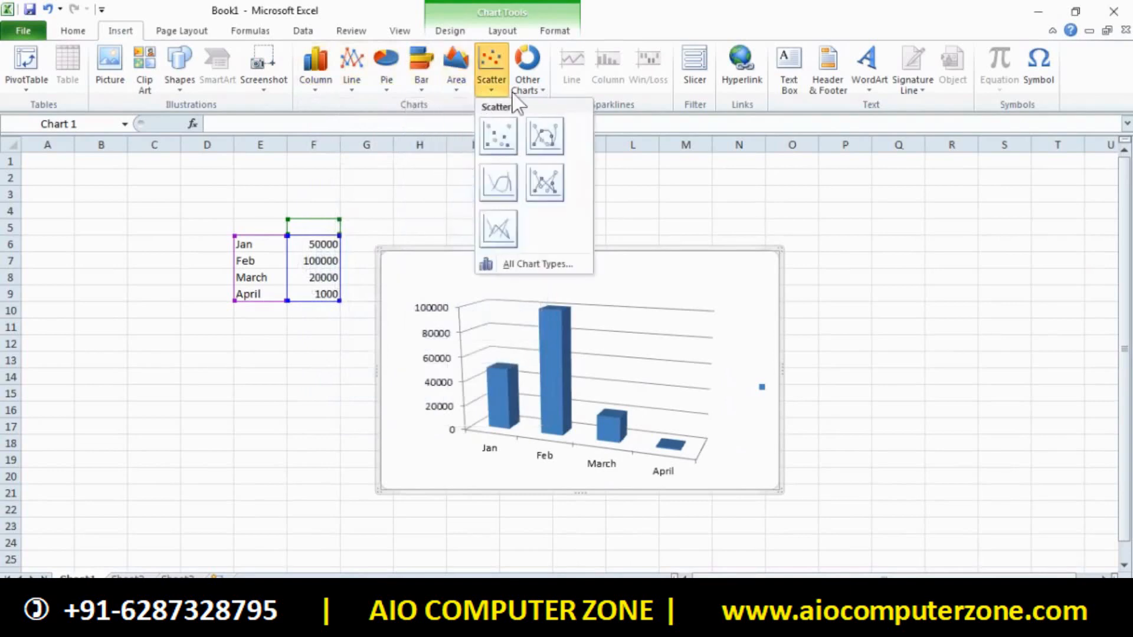
left_click(528, 89)
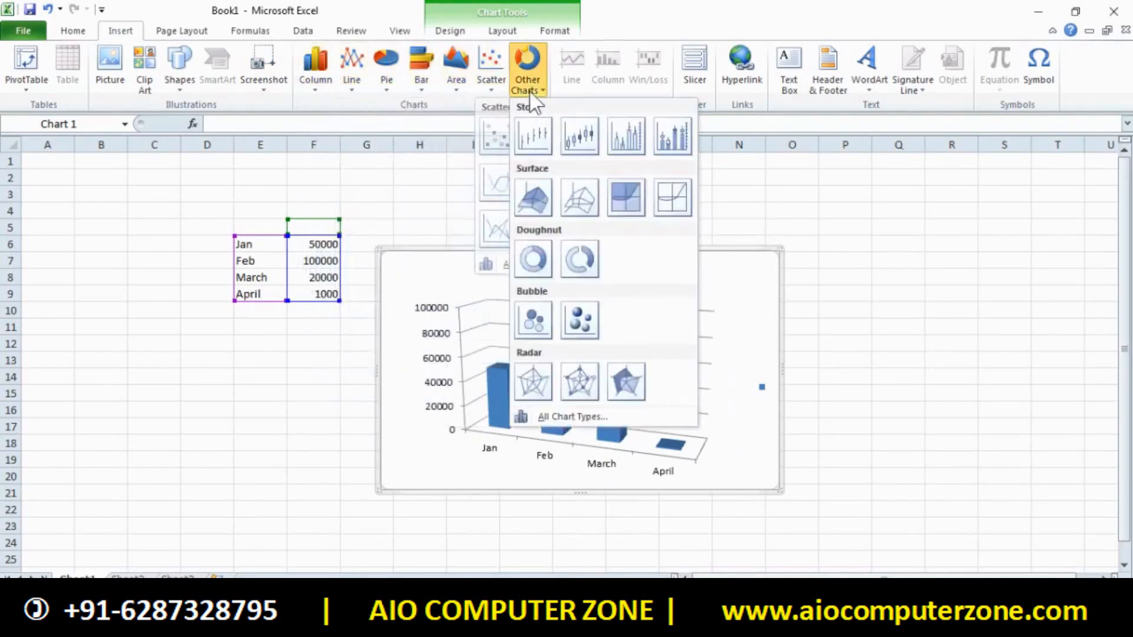
left_click(421, 315)
Review the Column, Line, Pie and Bar galleries again, ending on Column
left_click(315, 71)
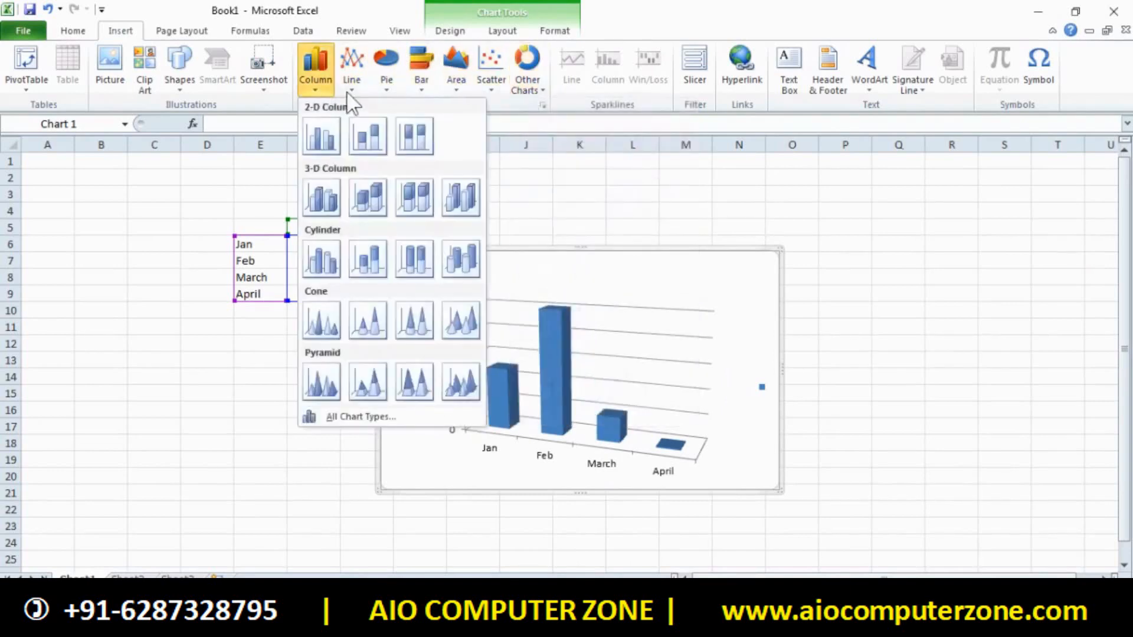
left_click(351, 74)
left_click(387, 74)
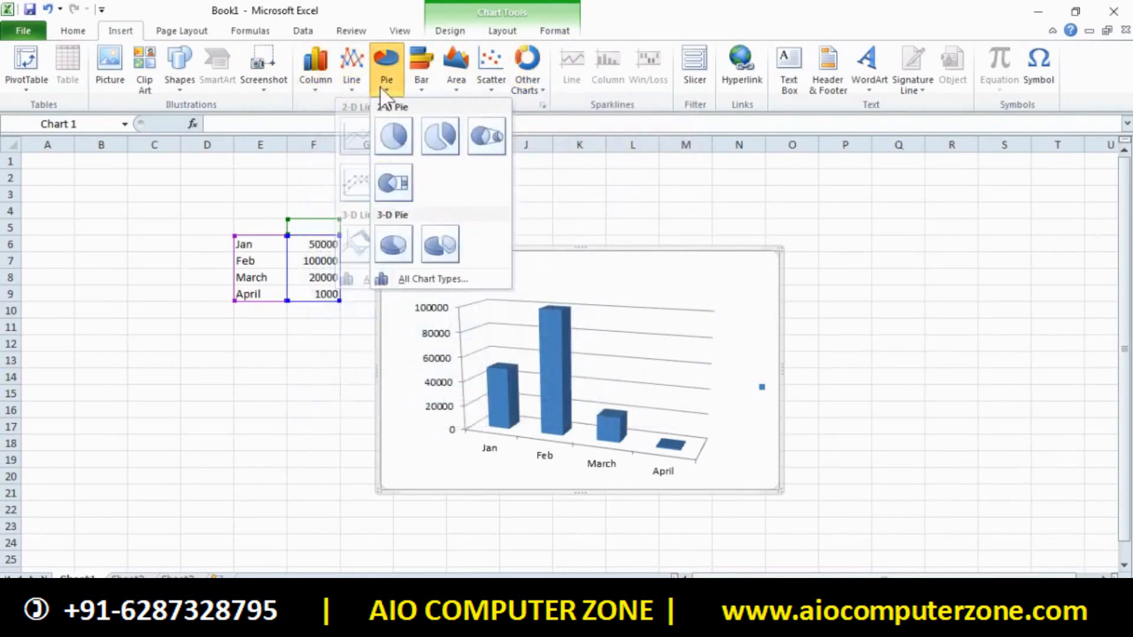
left_click(421, 70)
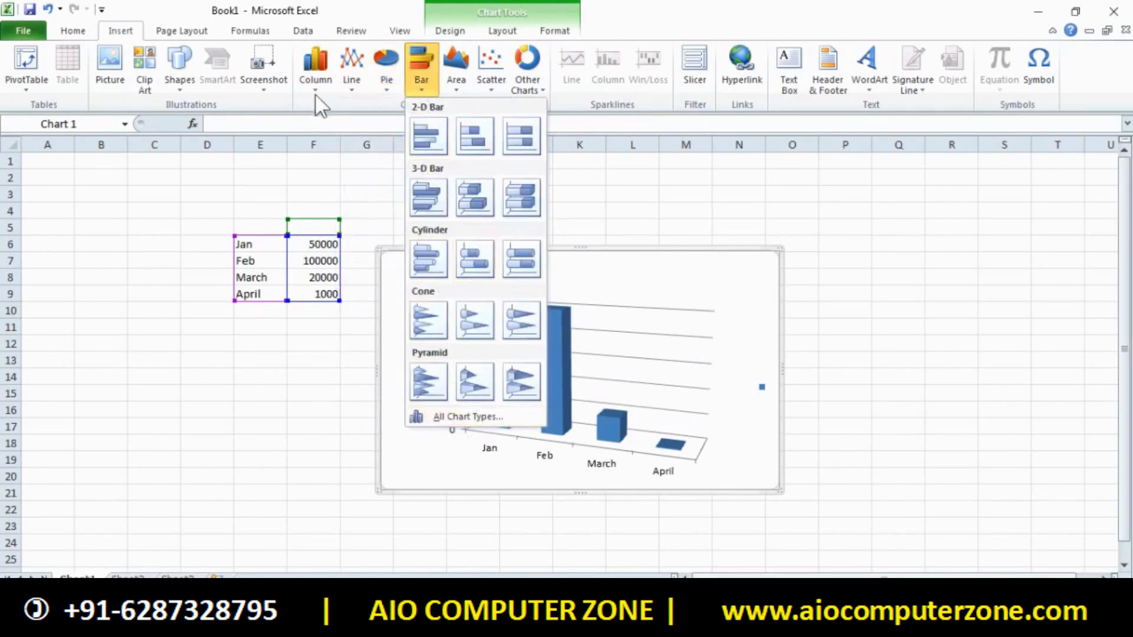
left_click(316, 71)
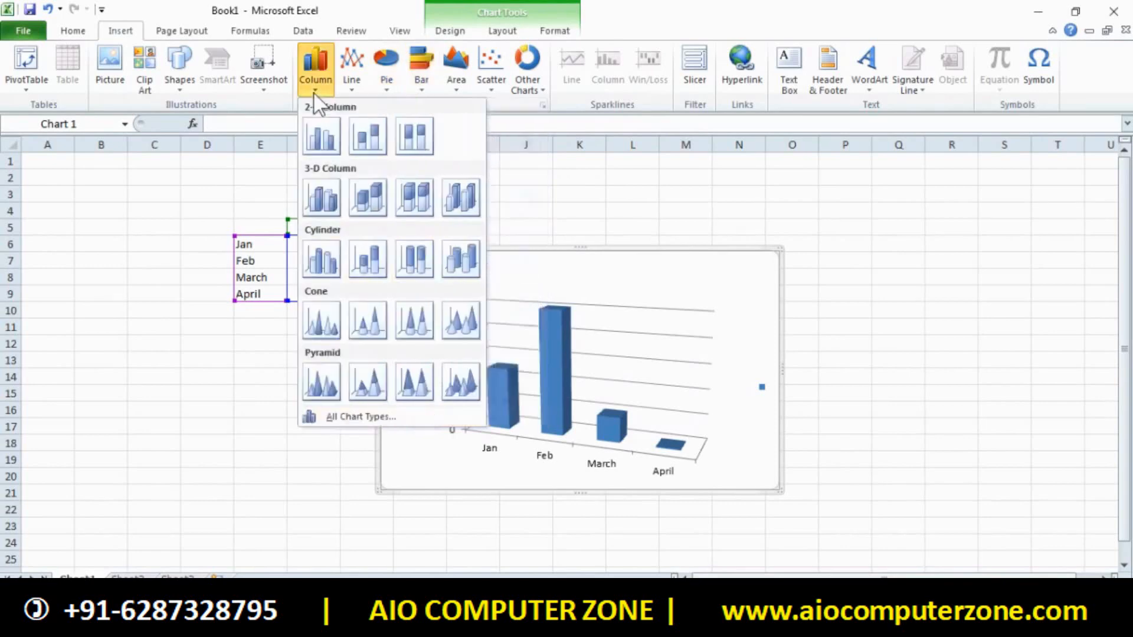
Change the chart to the Exploded Pie in 3-D type from All Chart Types
left_click(349, 417)
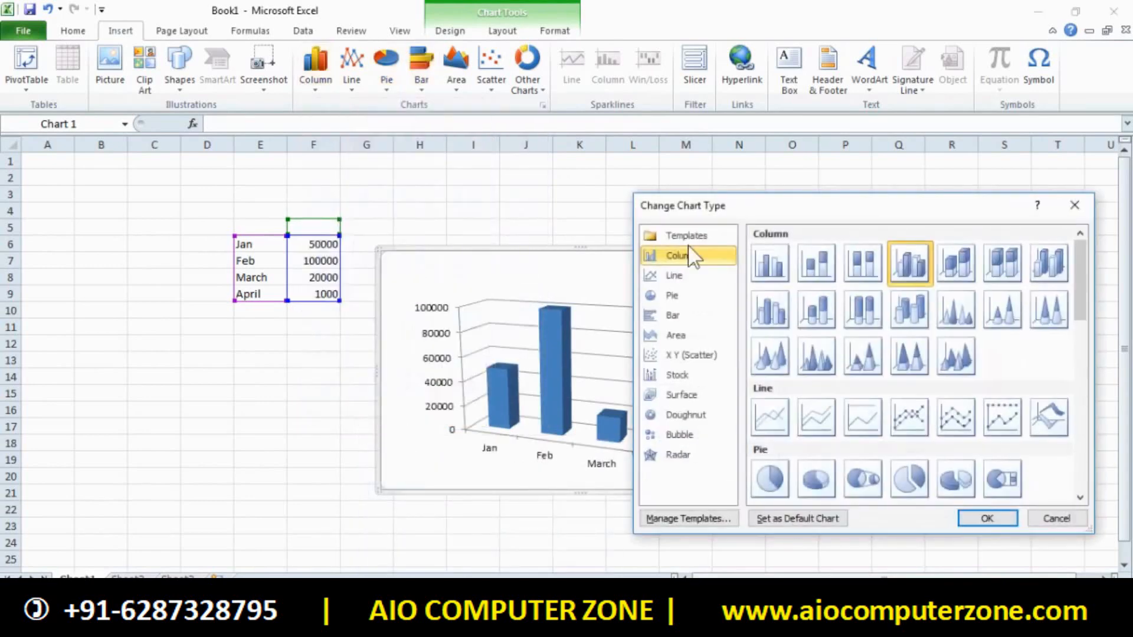
left_click_drag(747, 208, 193, 170)
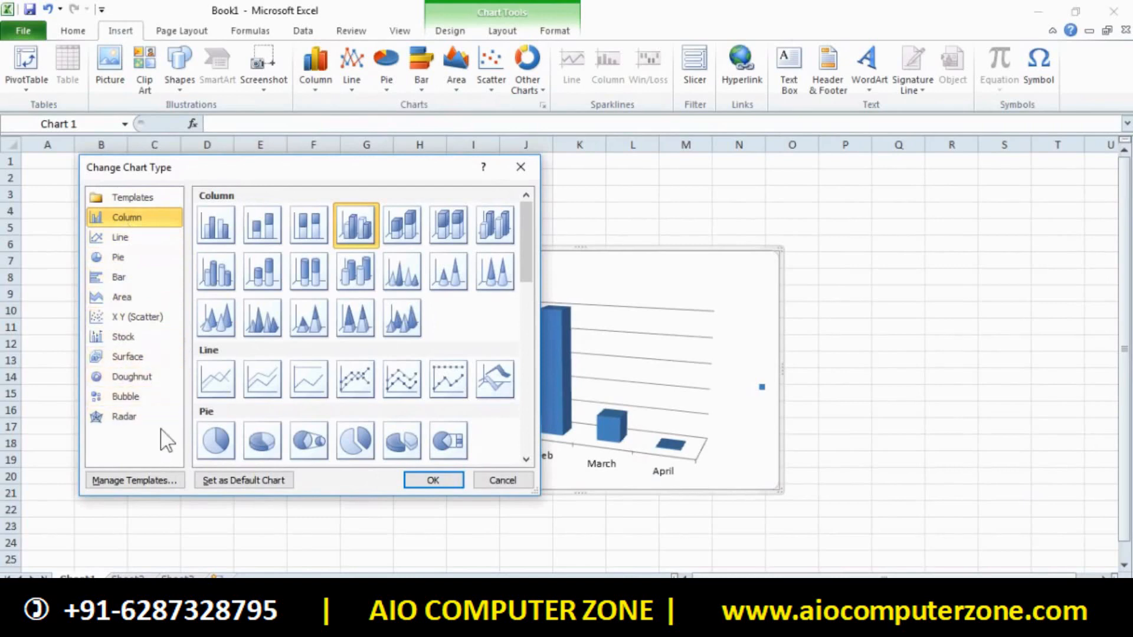
left_click_drag(283, 173, 765, 143)
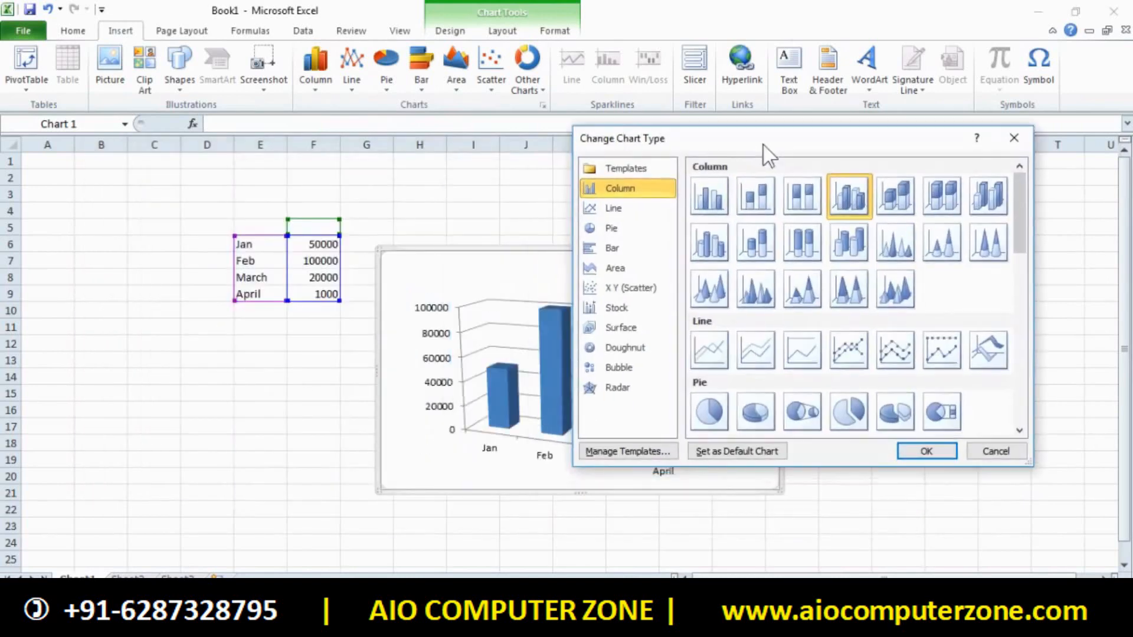
left_click(614, 230)
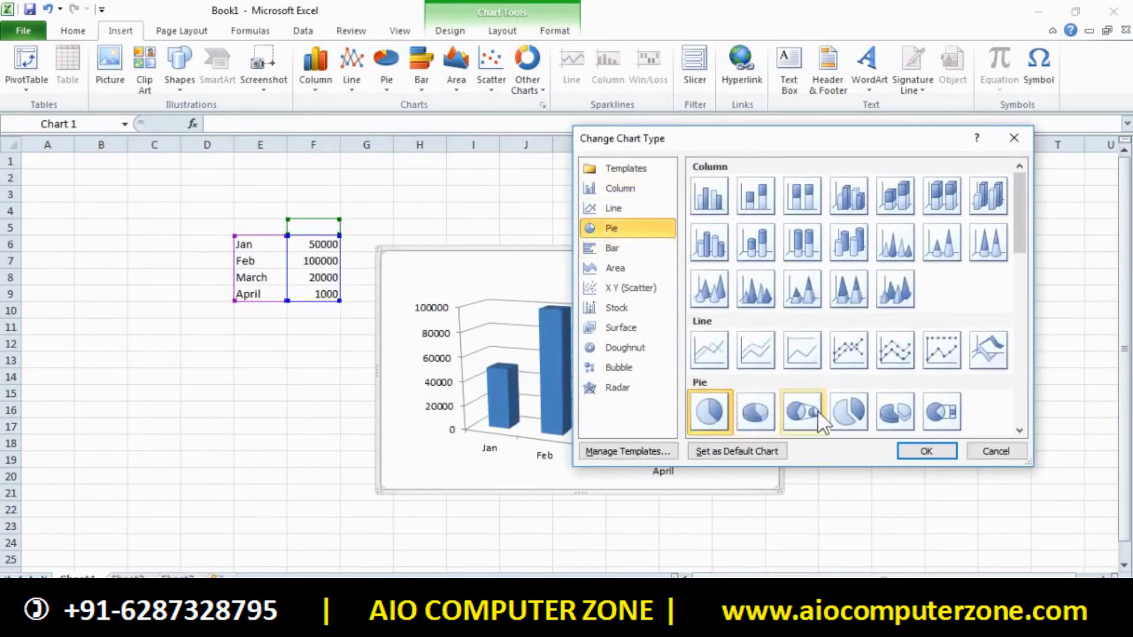
left_click(885, 410)
left_click(915, 451)
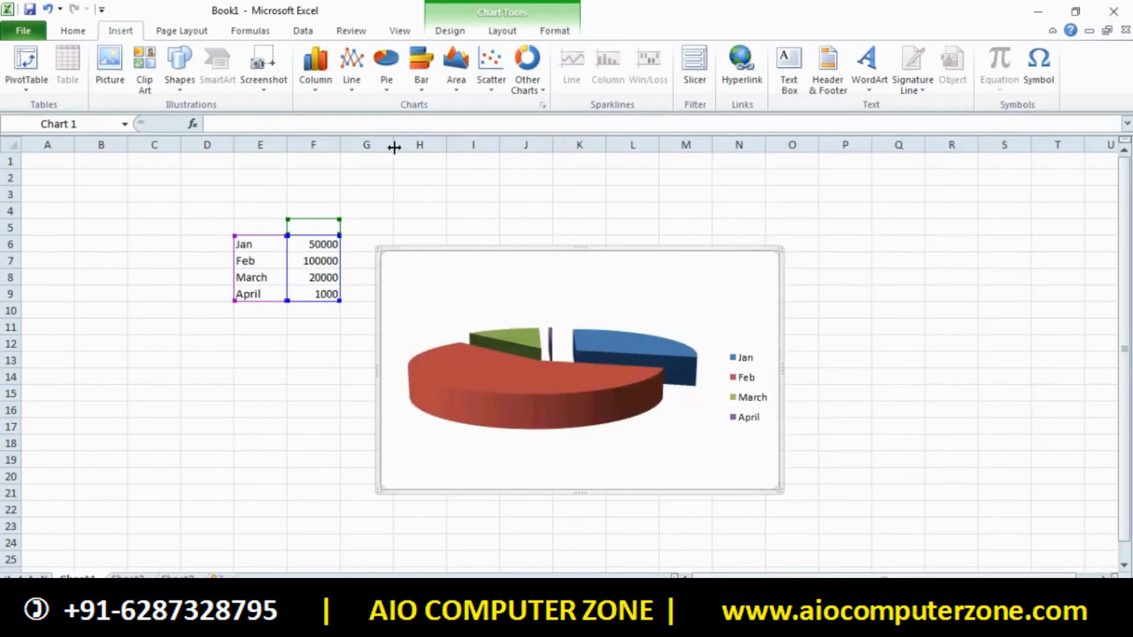
left_click(311, 89)
Change the chart to XY Scatter with smooth lines and markers
left_click(366, 423)
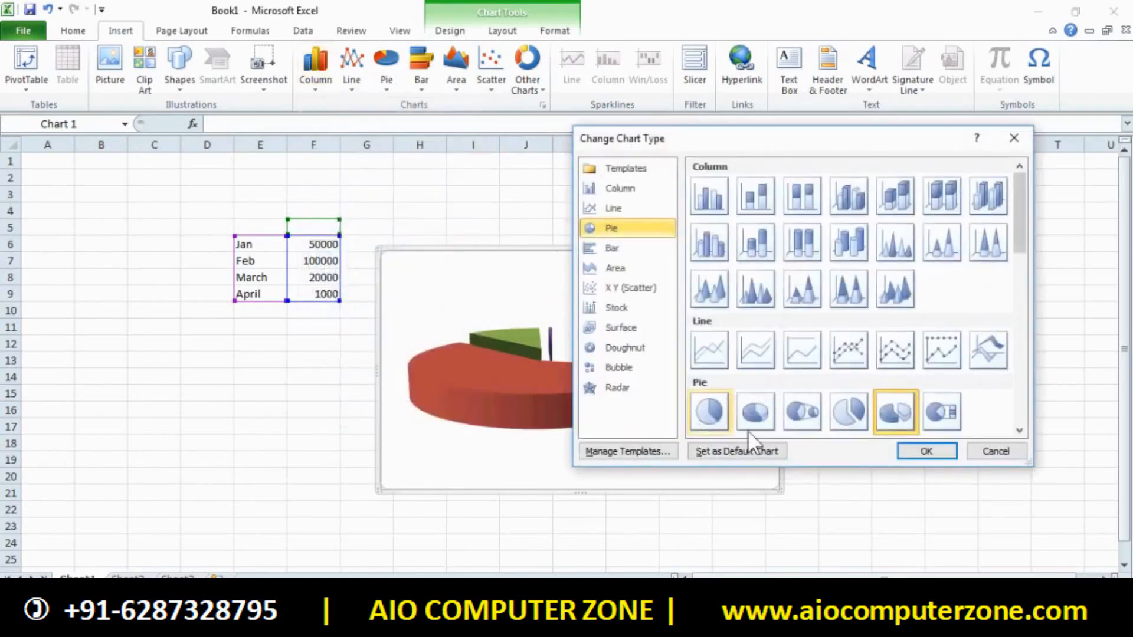
left_click_drag(1021, 233, 1034, 430)
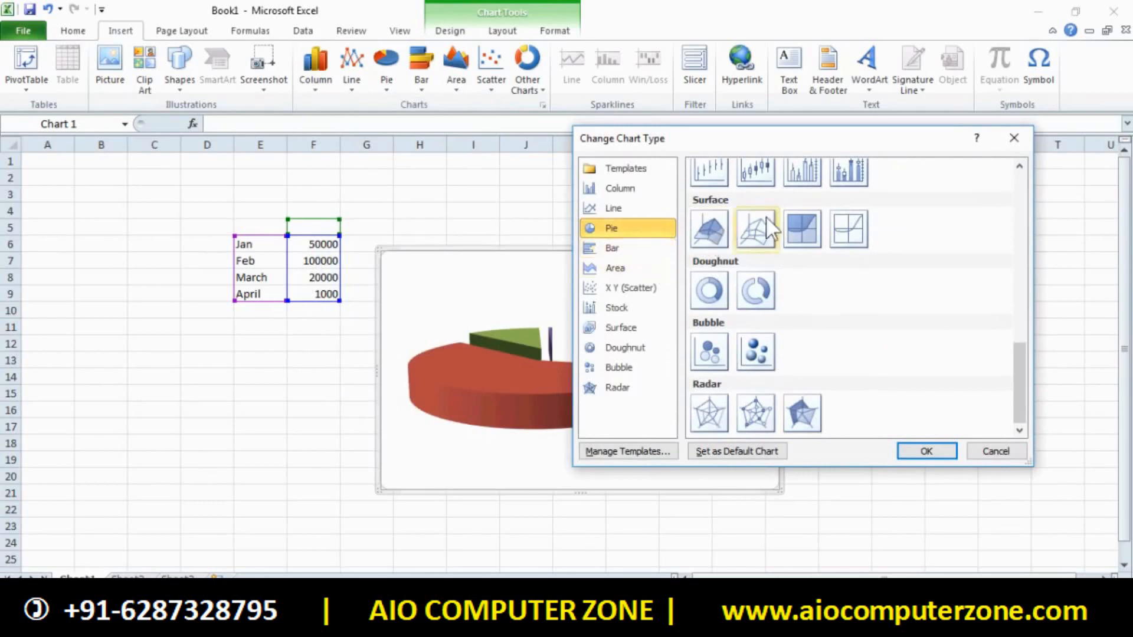
left_click_drag(852, 142, 695, 215)
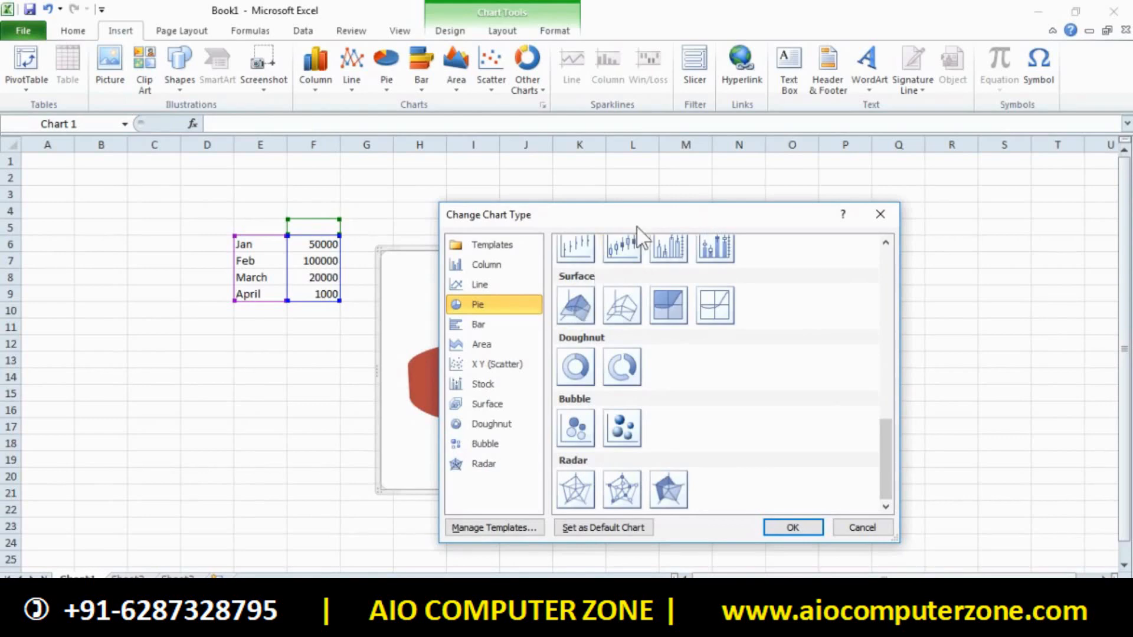
left_click_drag(635, 220, 226, 235)
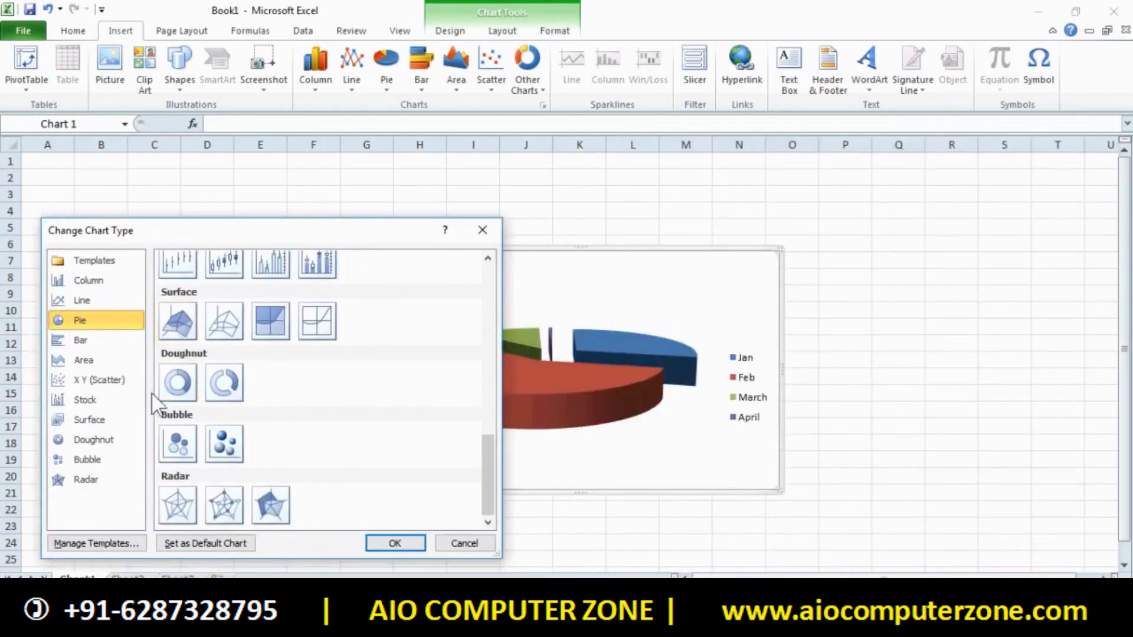
left_click(94, 361)
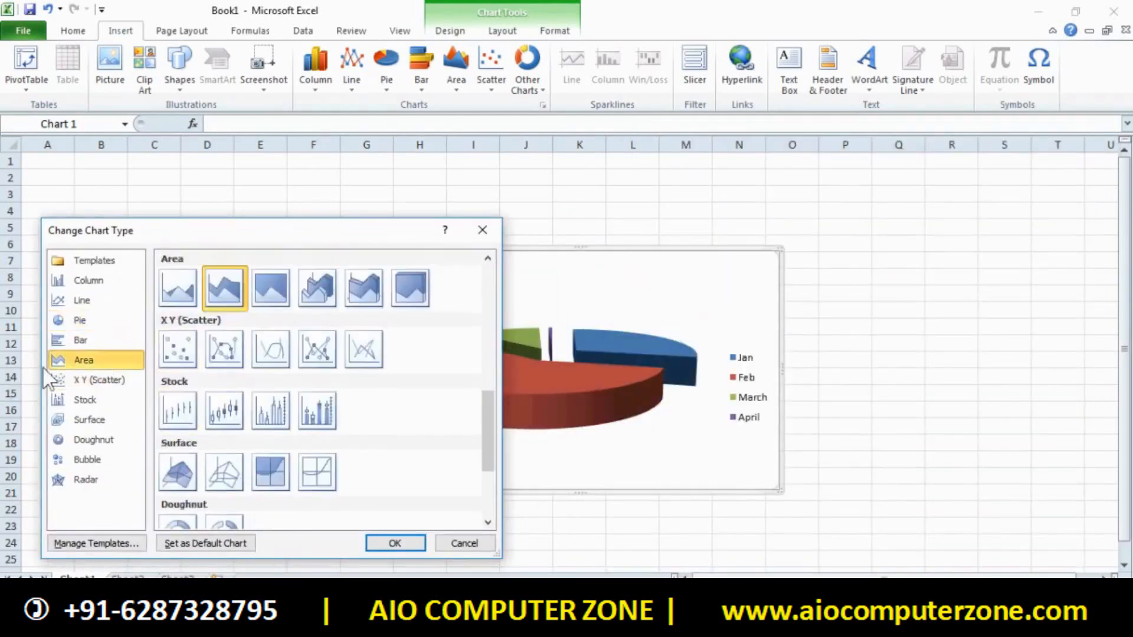
left_click(226, 360)
left_click(420, 544)
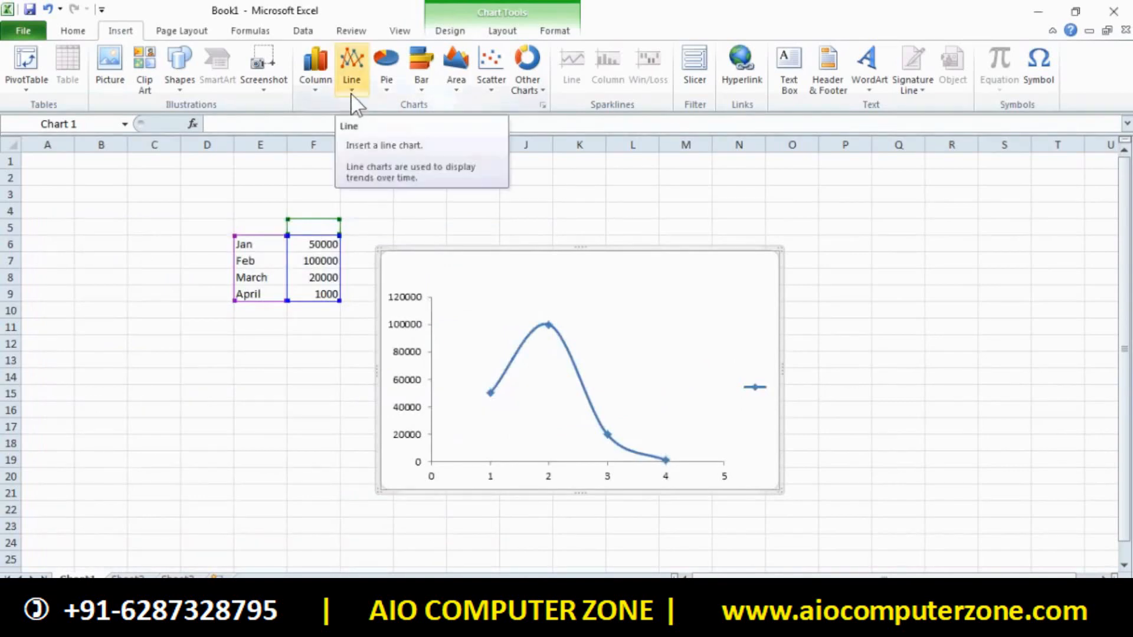
Change the chart to the flat Exploded Pie type from All Chart Types
left_click(325, 88)
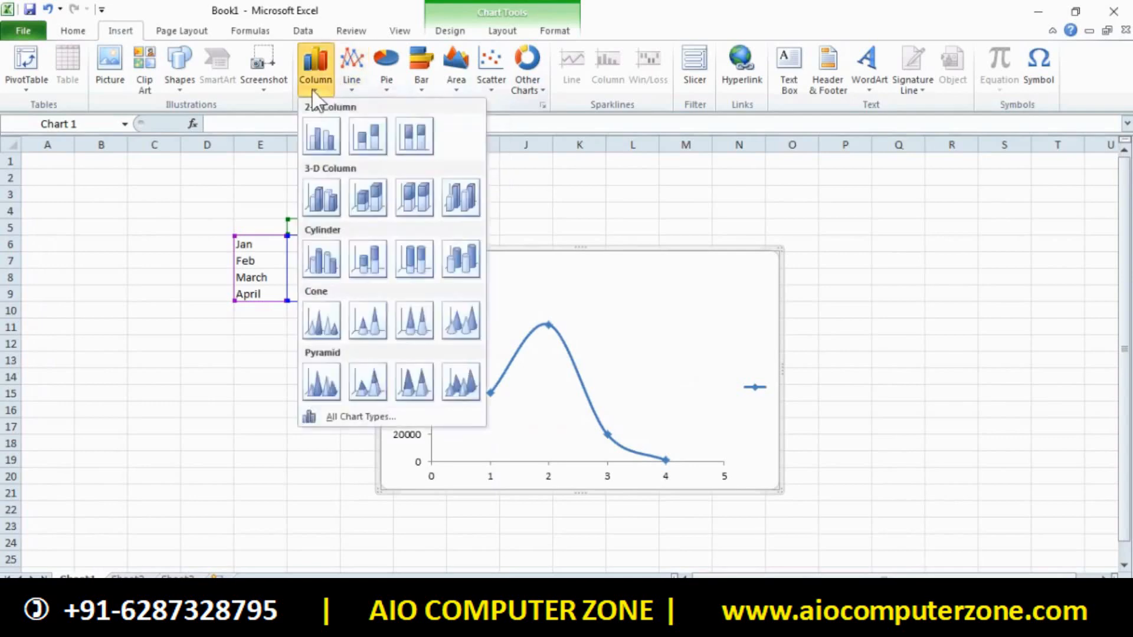
left_click(354, 418)
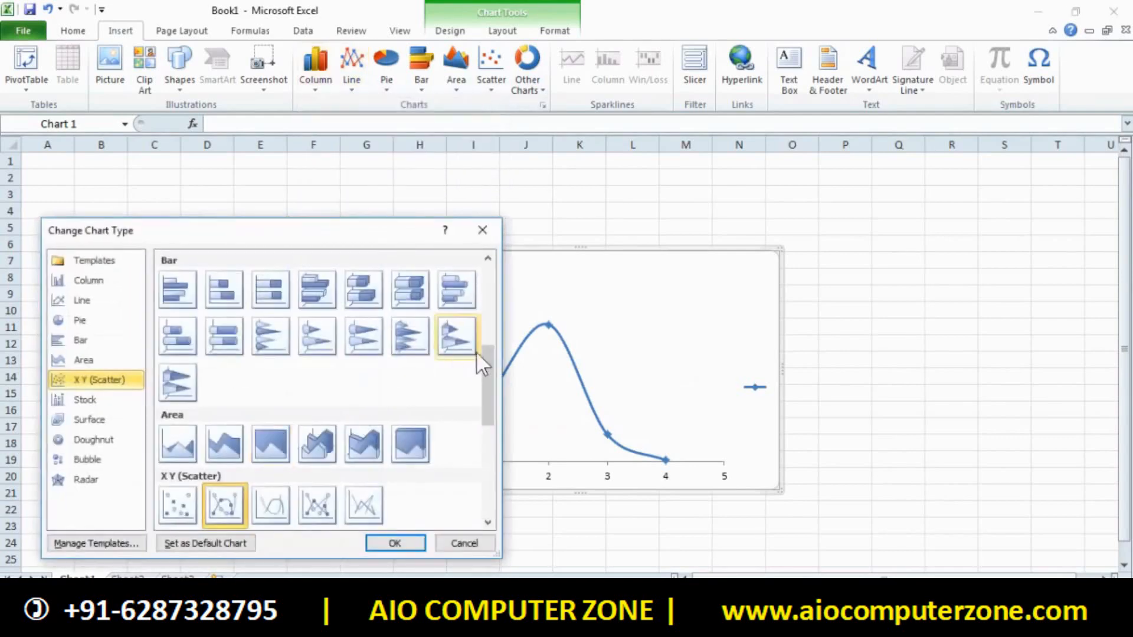
left_click(94, 440)
left_click(89, 419)
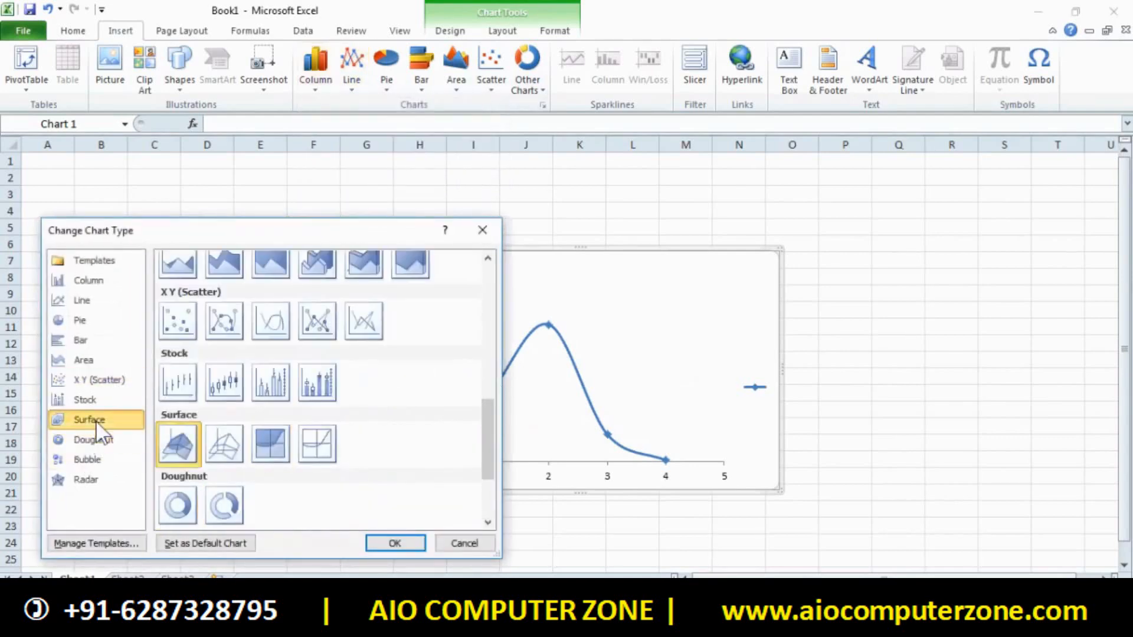
left_click(89, 320)
left_click(91, 300)
left_click(87, 322)
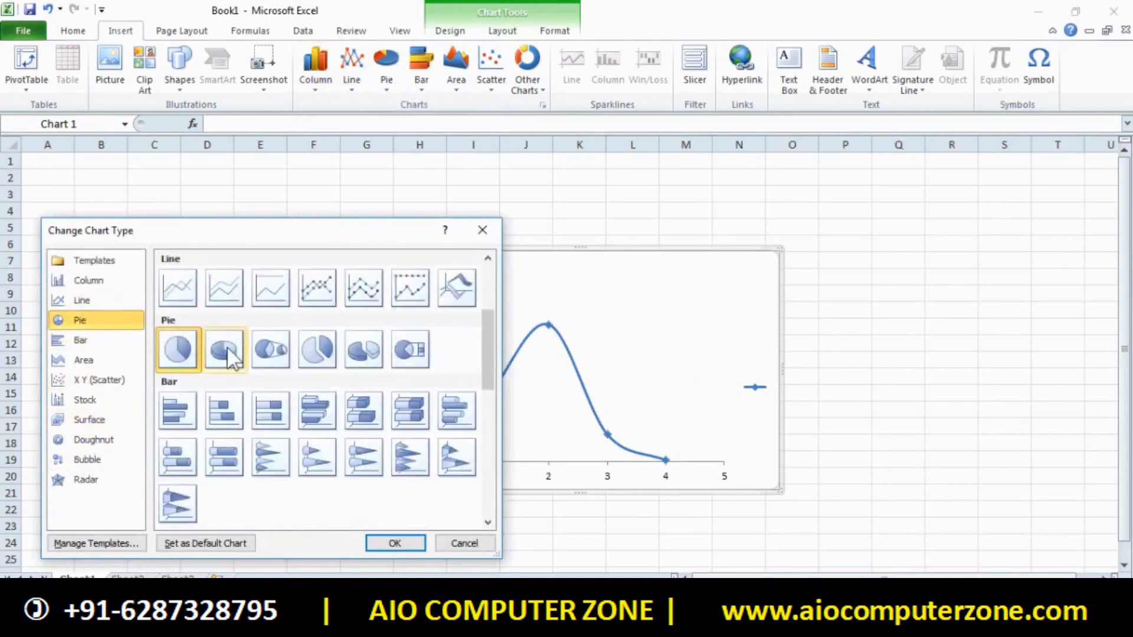
left_click(309, 366)
left_click(395, 543)
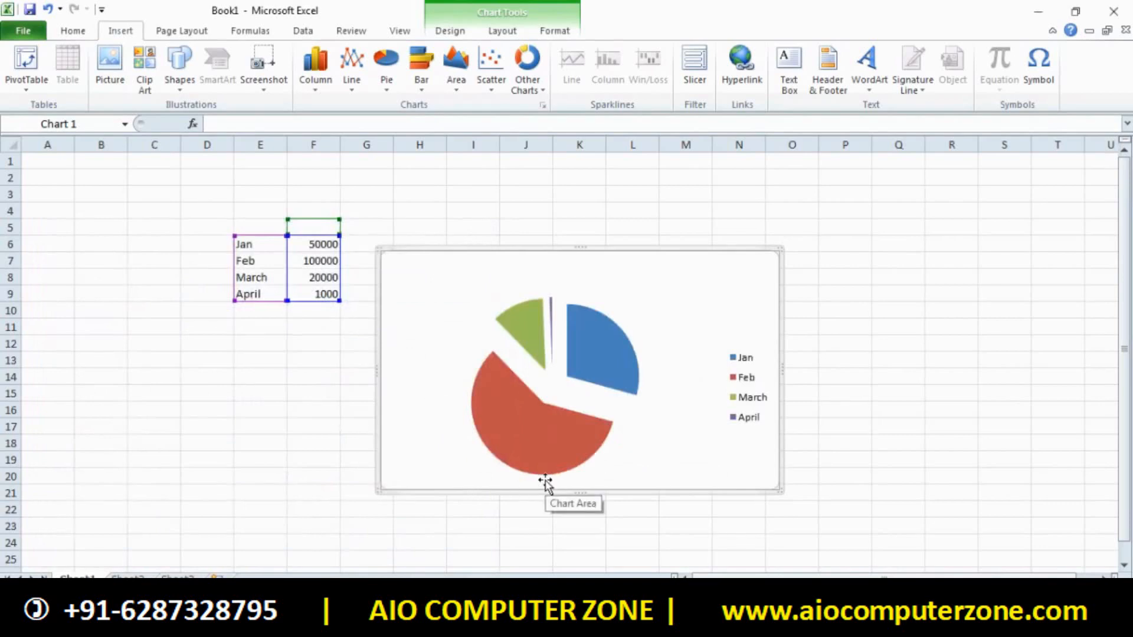
Expand the Chart Styles gallery on the Chart Tools Design ribbon
left_click(461, 34)
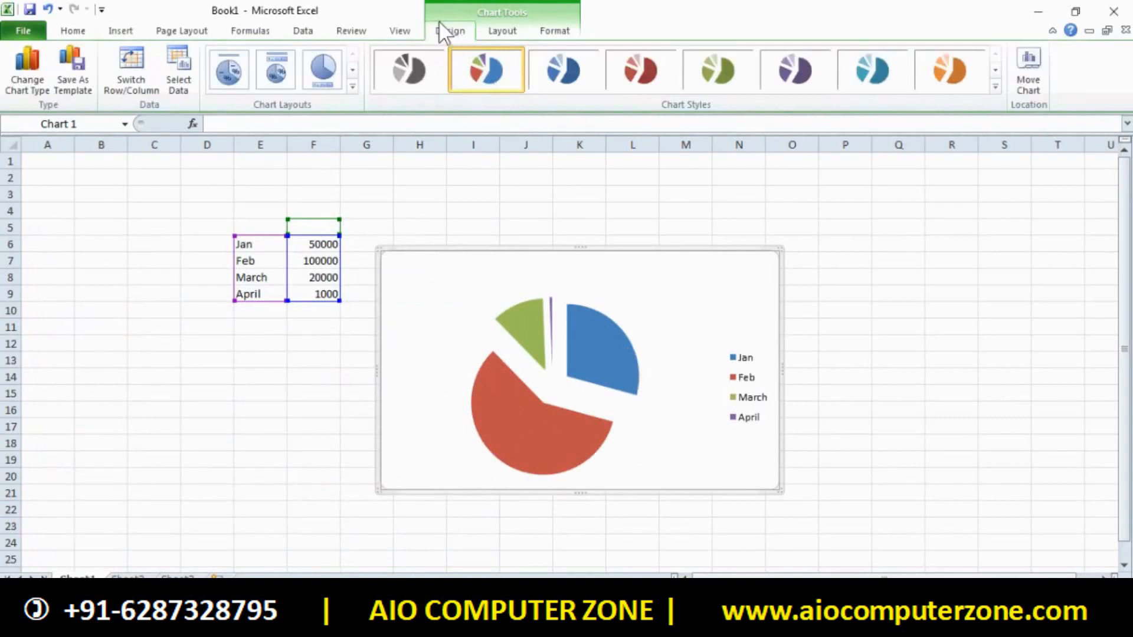
left_click(995, 86)
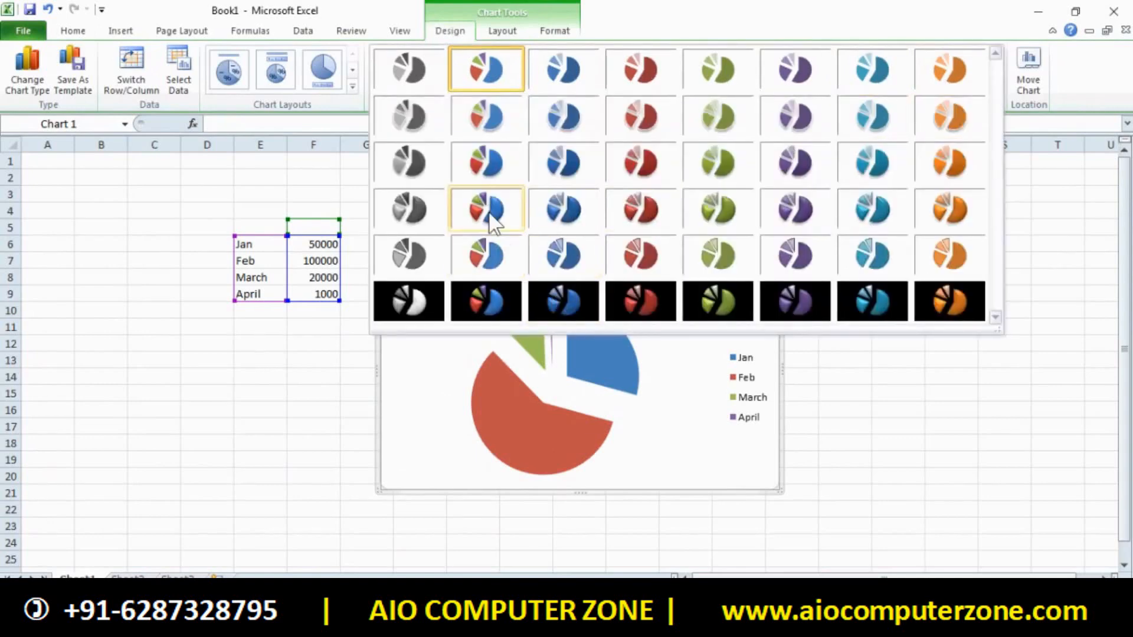
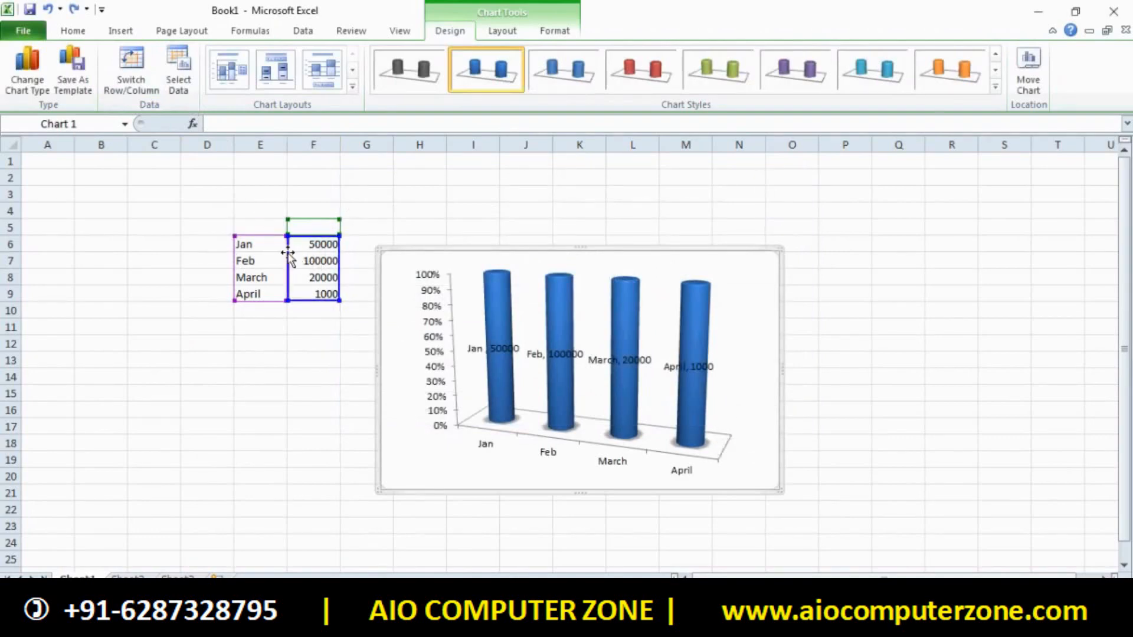
Add May with 40000 in row 10 and change April's value to 10000
left_click(260, 311)
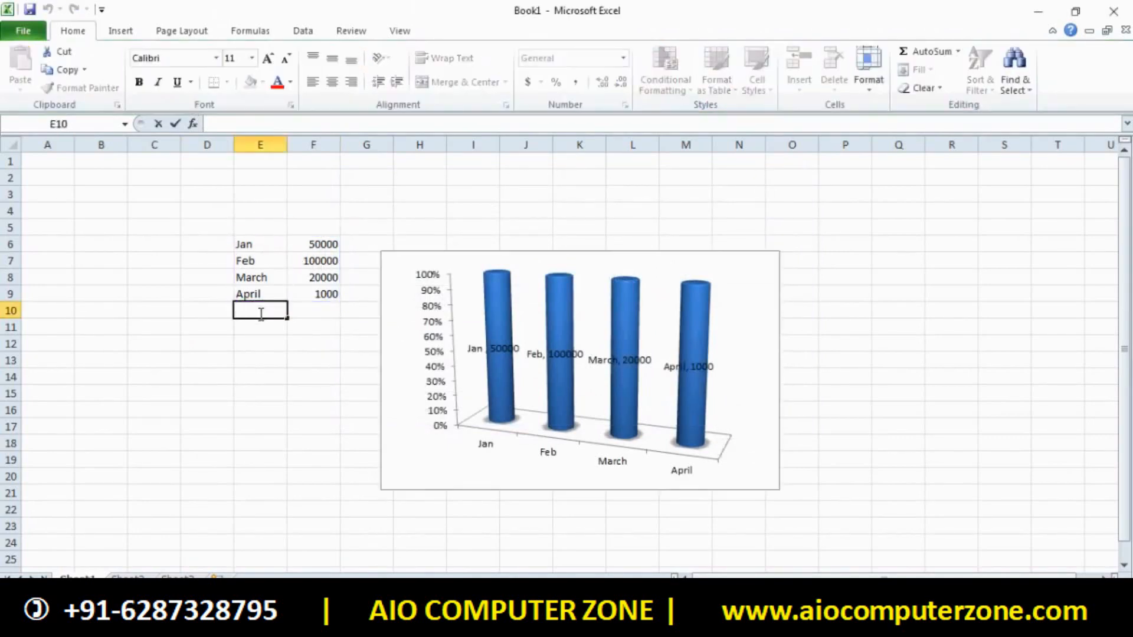
type("May")
left_click(333, 305)
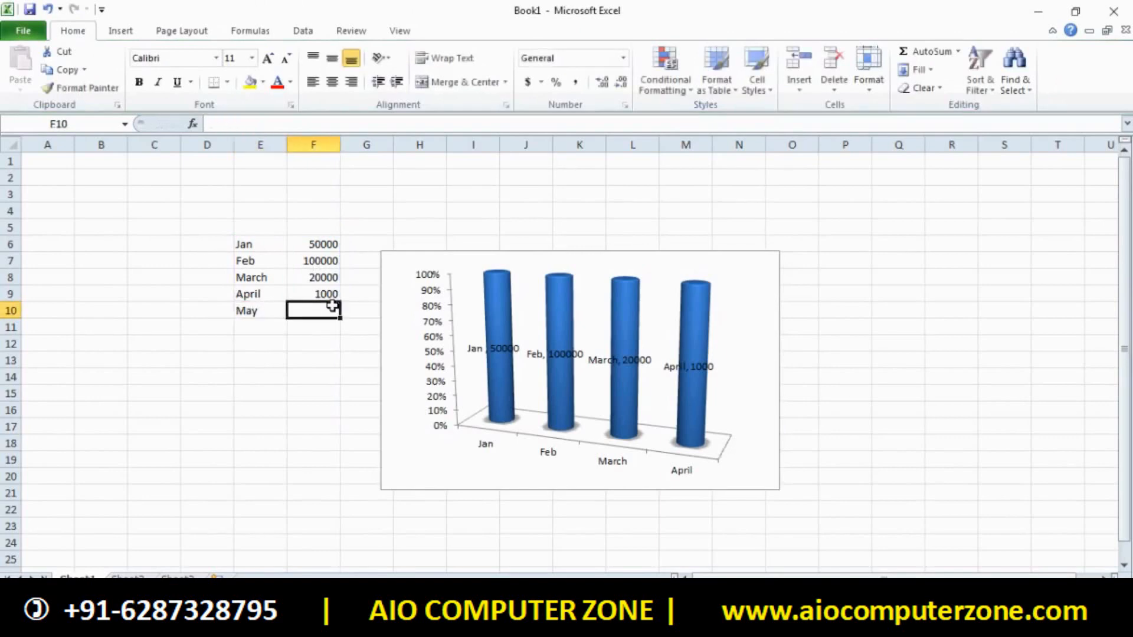
type("1000")
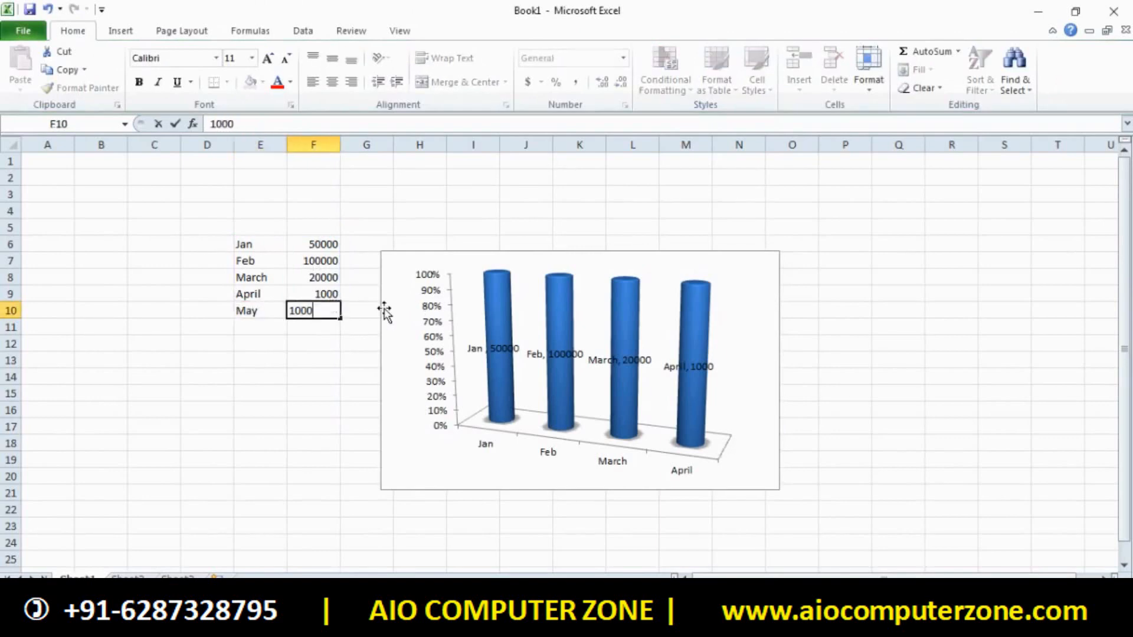
left_click(335, 293)
type("1000")
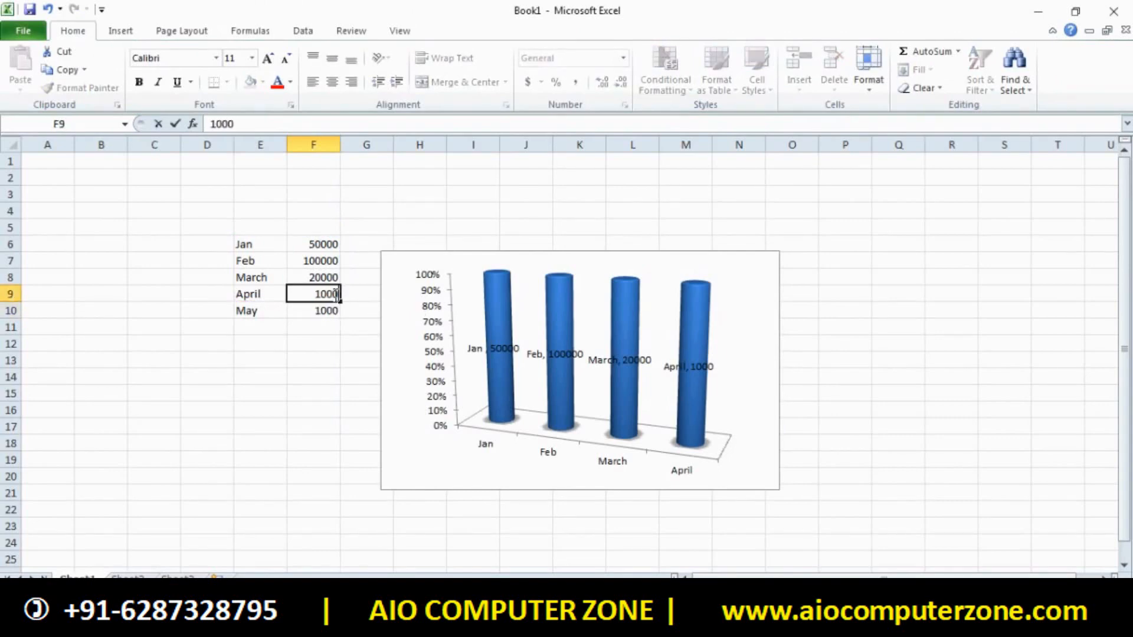
type("0")
left_click(317, 315)
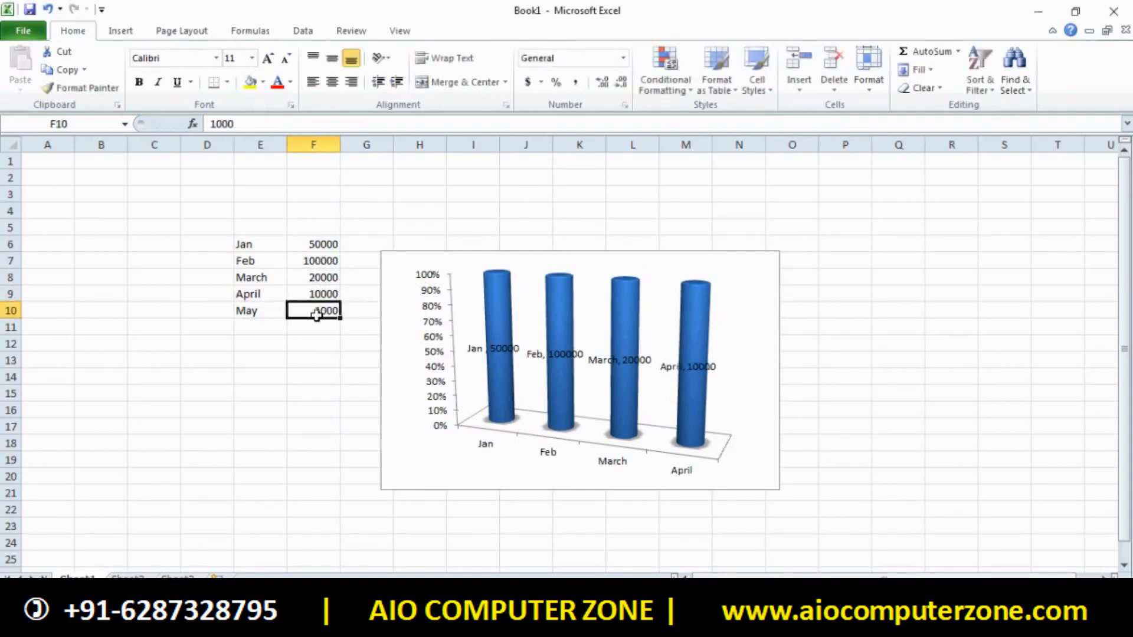
type("4000")
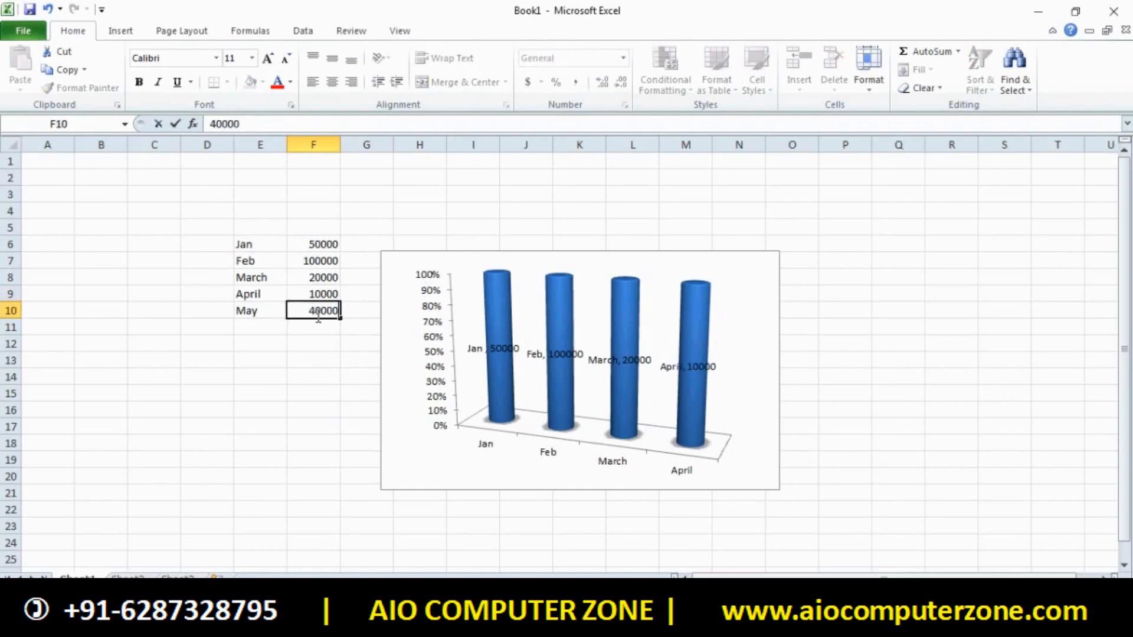
left_click(298, 344)
Select the chart's plot area, wall, chart area and data series, then reselect the chart
left_click(440, 361)
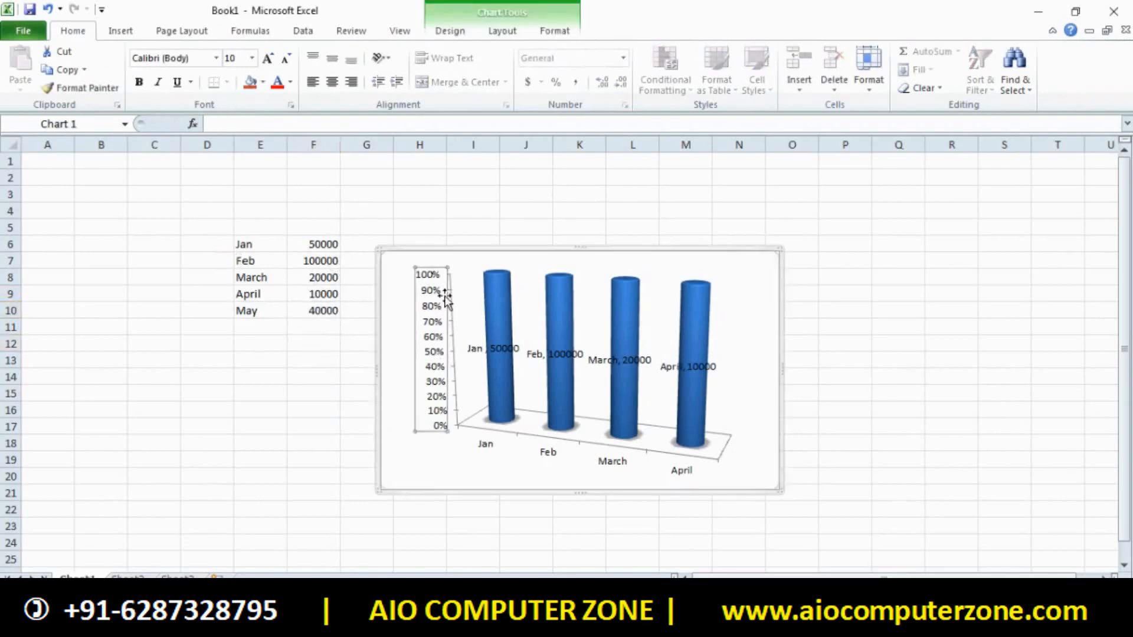
left_click(534, 299)
left_click(529, 277)
left_click(524, 248)
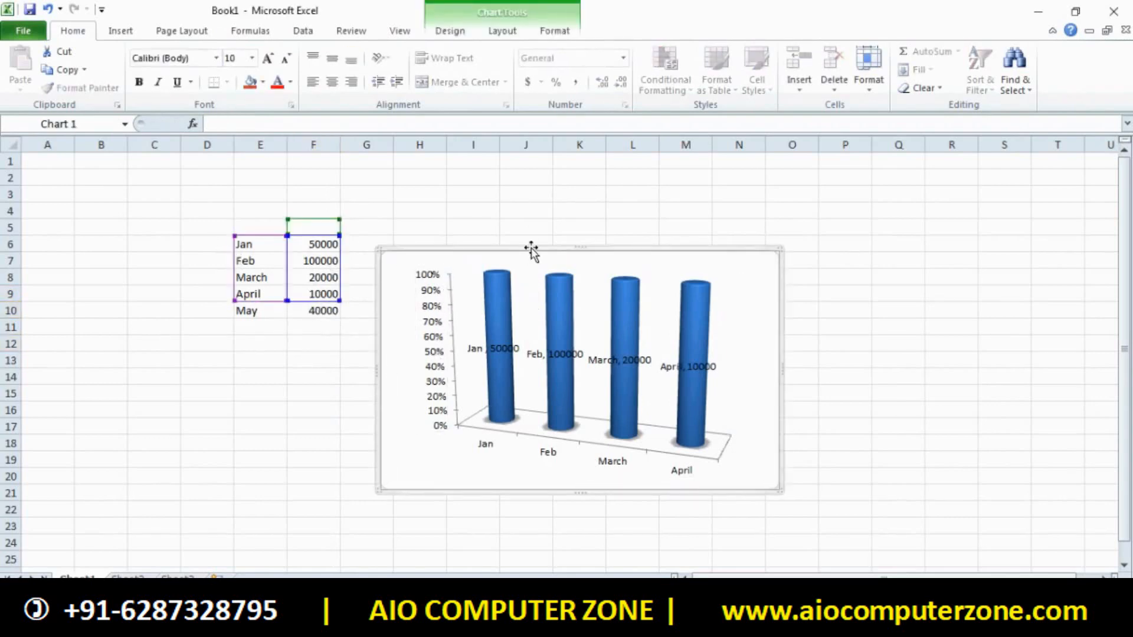
left_click(542, 281)
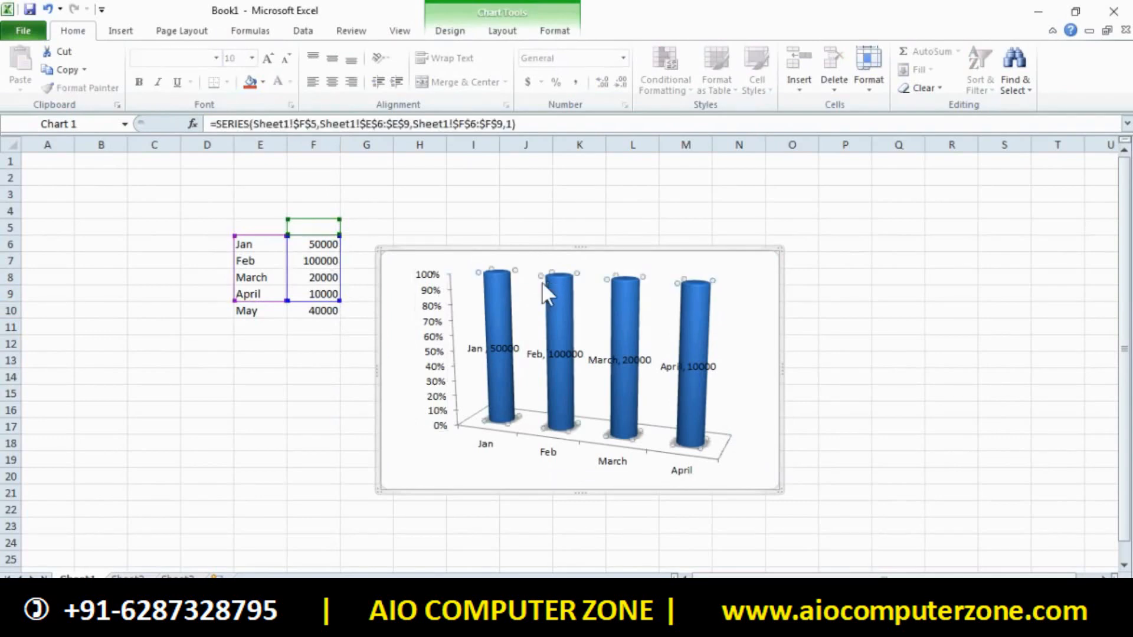
left_click(809, 313)
left_click(726, 296)
left_click(207, 394)
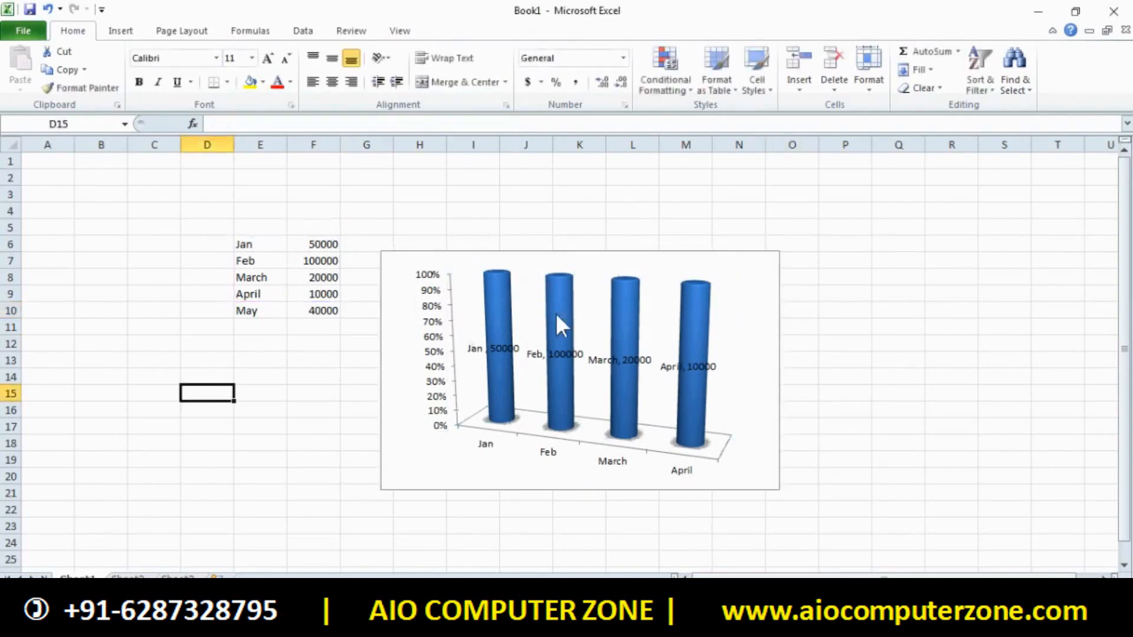
left_click(417, 261)
Set the chart's data range to D5:G10 so it includes the May row
left_click(501, 33)
left_click(459, 33)
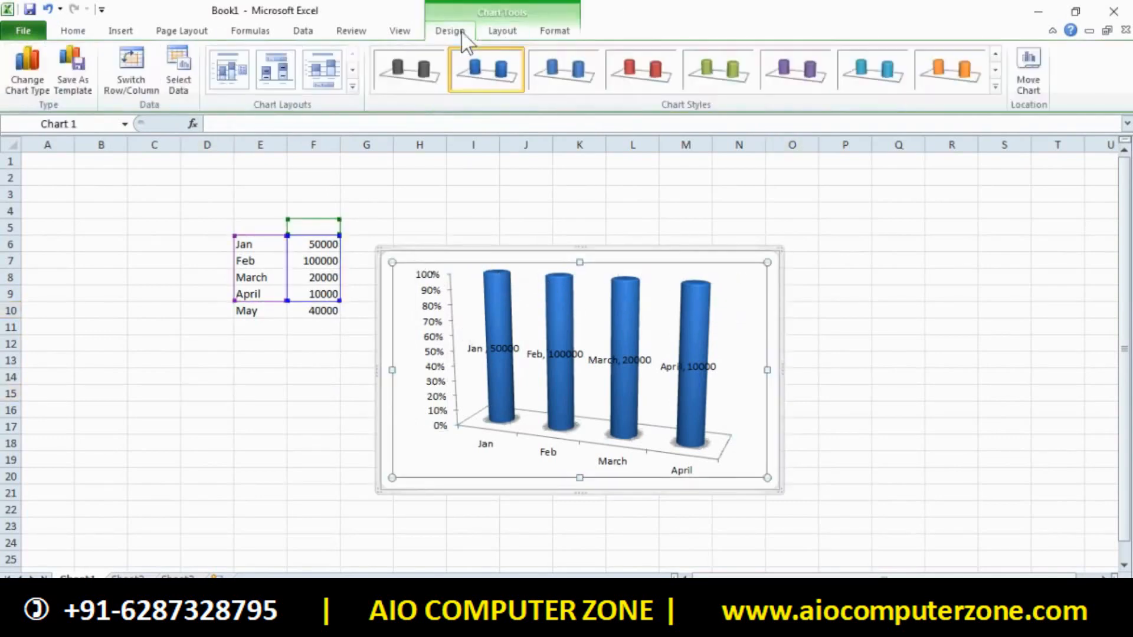
left_click(170, 87)
left_click_drag(230, 227, 383, 322)
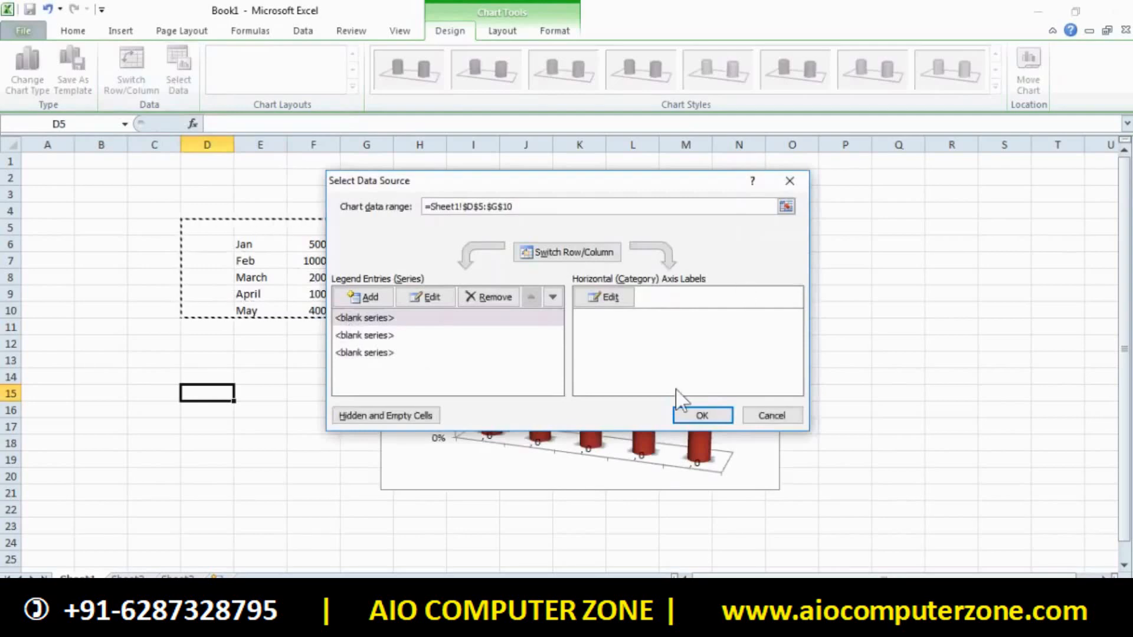
left_click(704, 417)
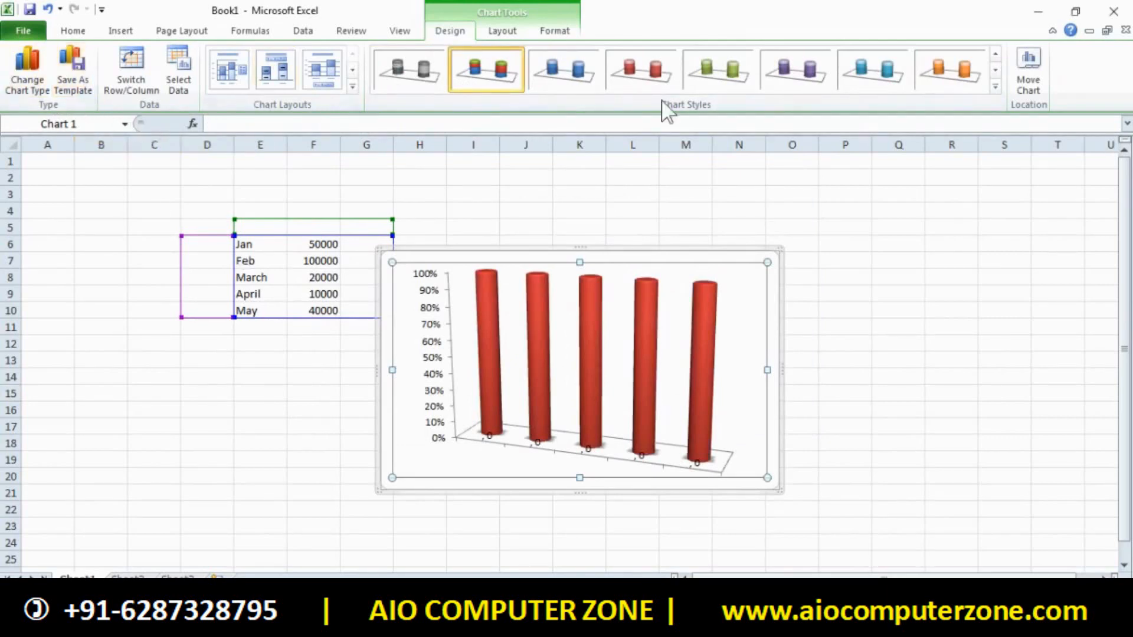
Keep the chart placed on Sheet1 and look over the Layout and Format options
left_click(1042, 68)
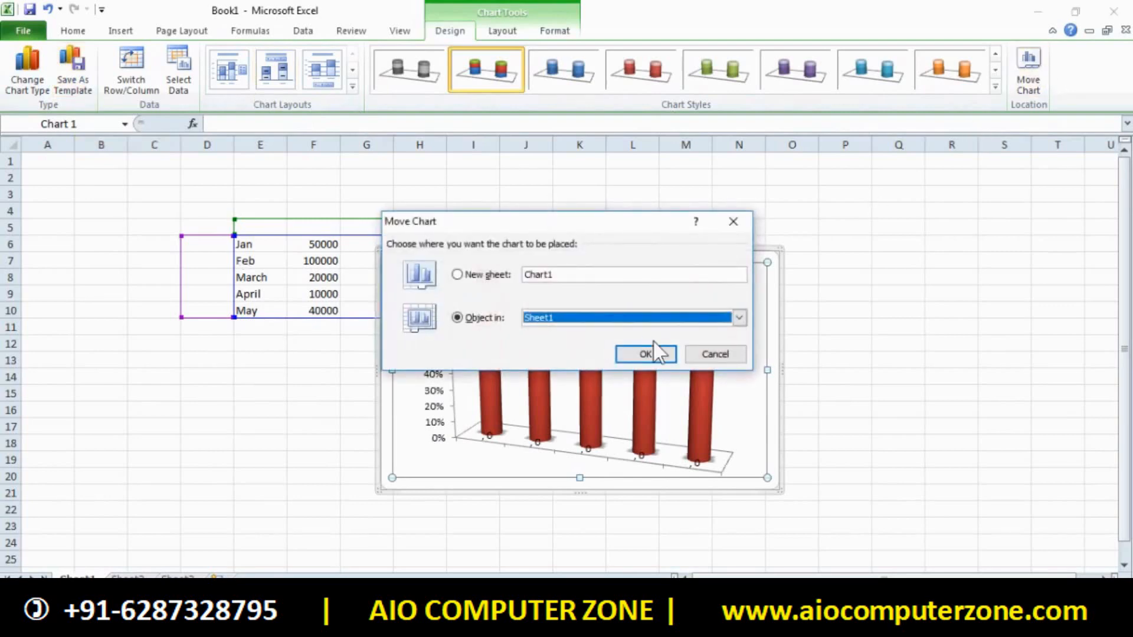
left_click(656, 359)
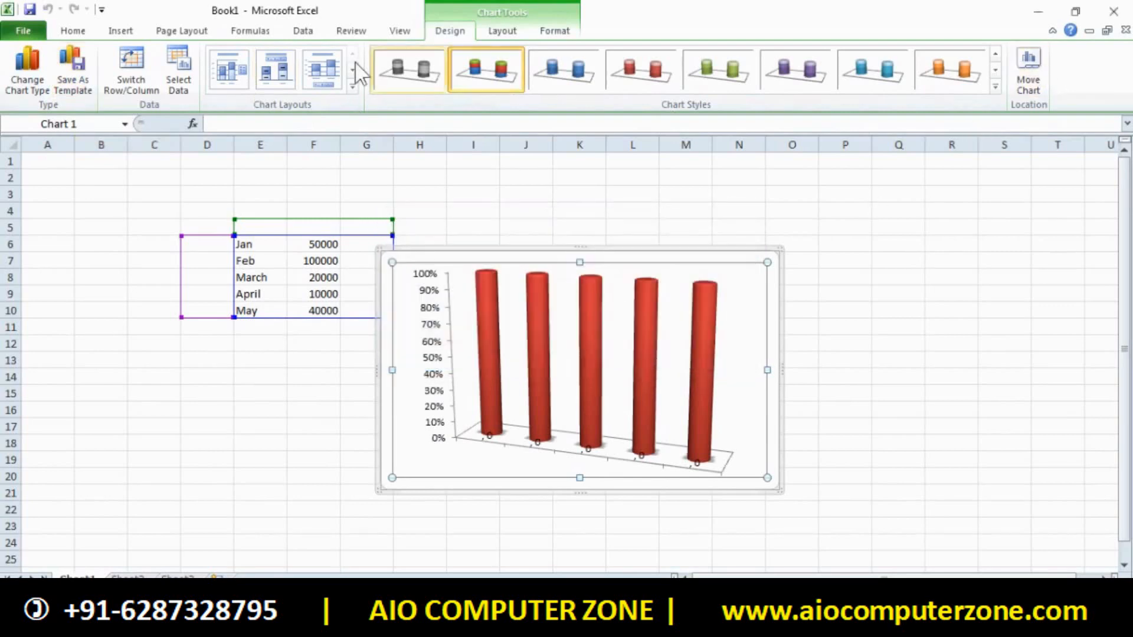
left_click(491, 32)
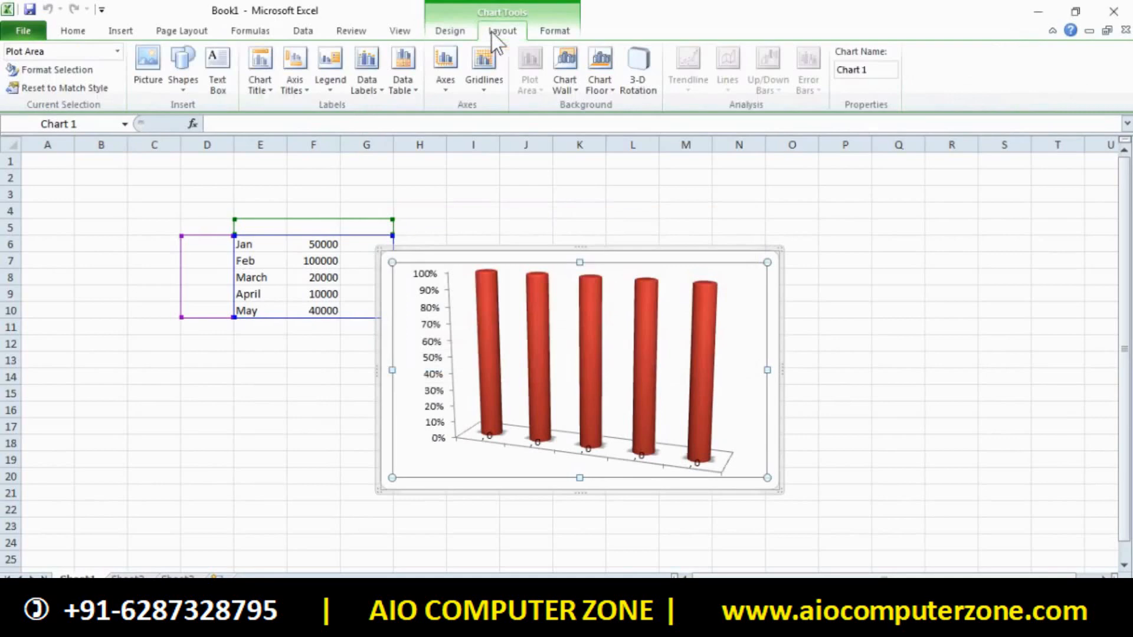
left_click(555, 31)
left_click(439, 179)
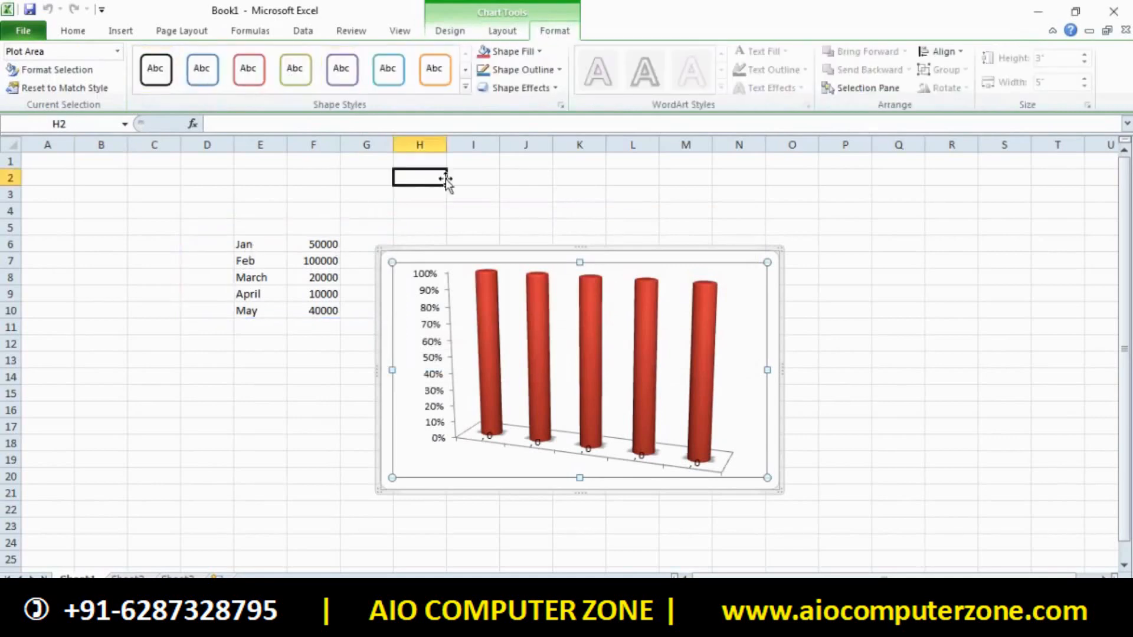
Browse the scatter, pie and all-chart-type galleries without inserting, then delete the data in D3:P21
left_click(121, 30)
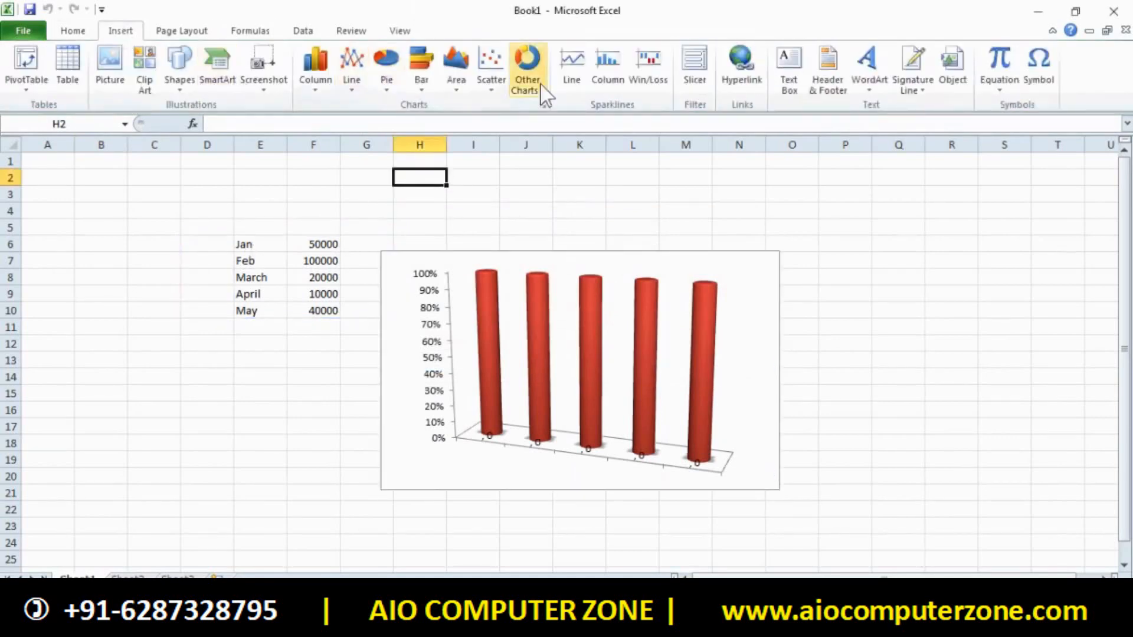
left_click(493, 79)
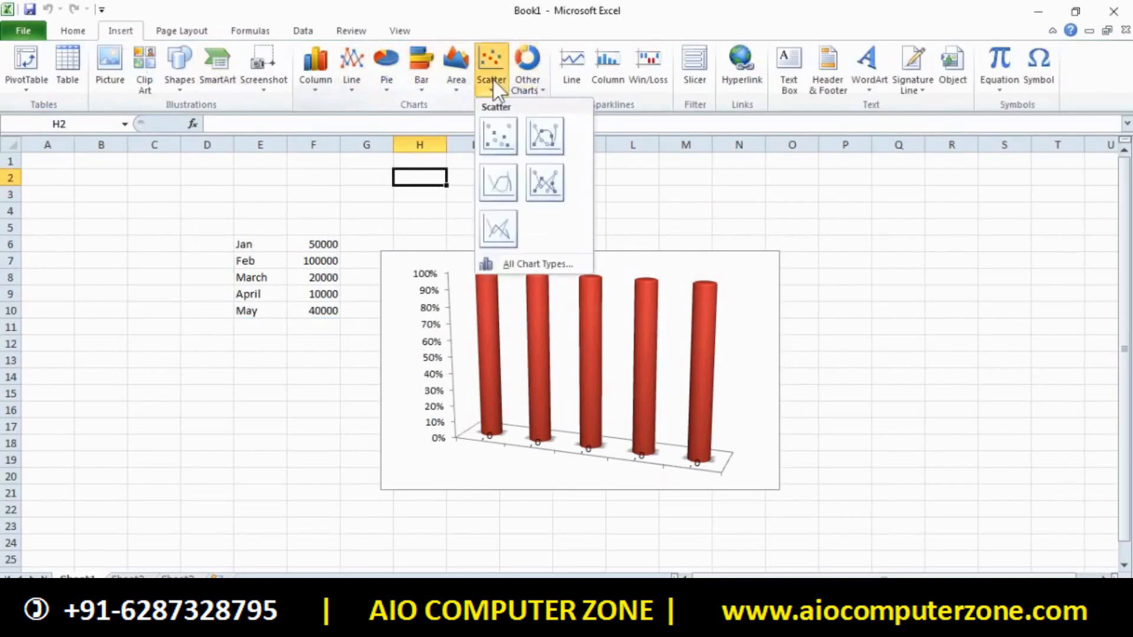
left_click(387, 70)
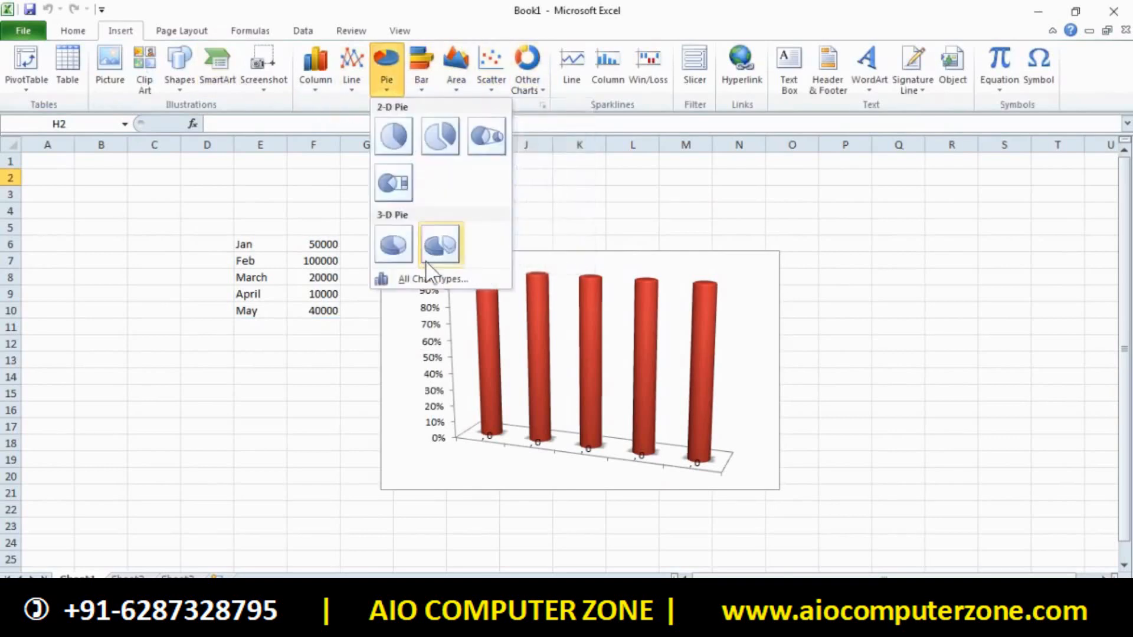
left_click(433, 279)
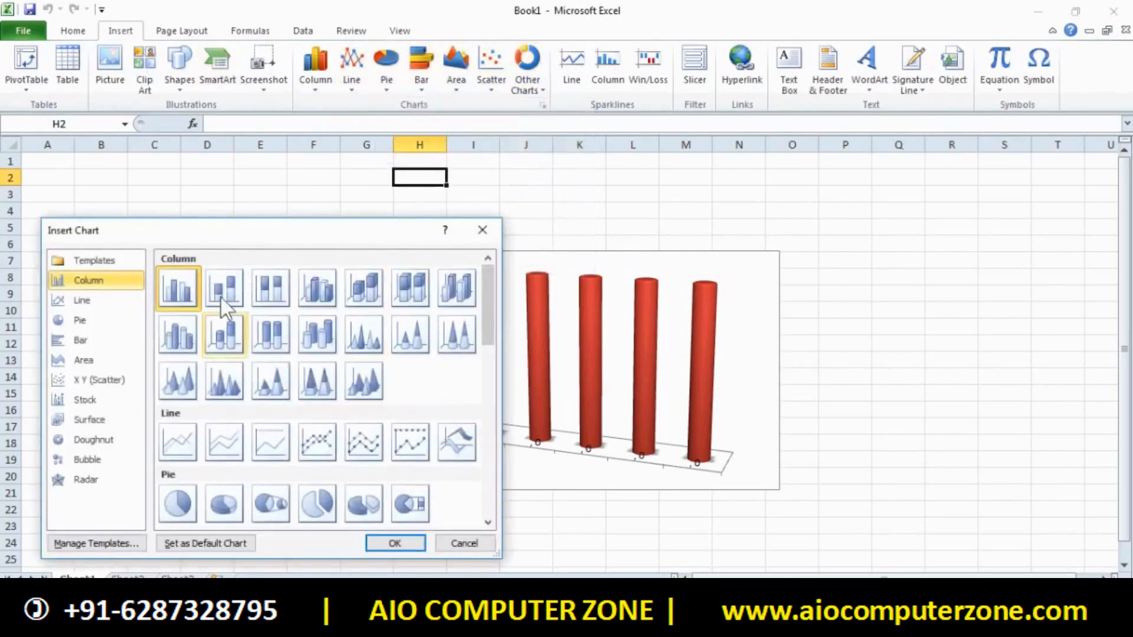
left_click(482, 229)
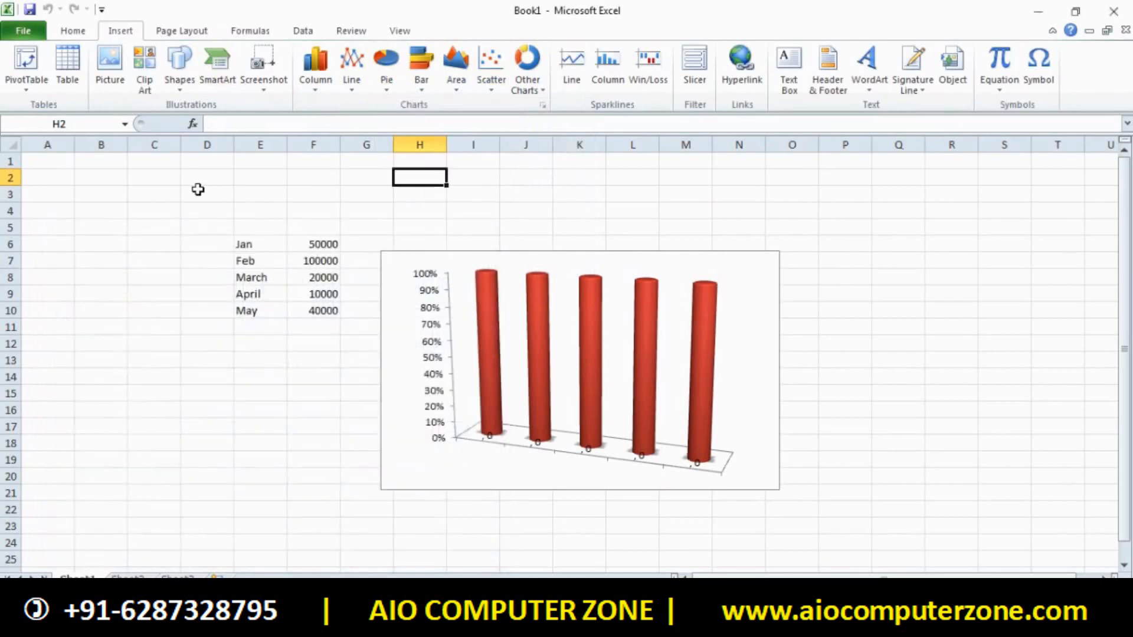
left_click_drag(199, 187, 396, 240)
key("Delete")
Restore the deleted Jan–May data and cylinder chart, browsing the Column gallery without choosing
left_click(940, 463)
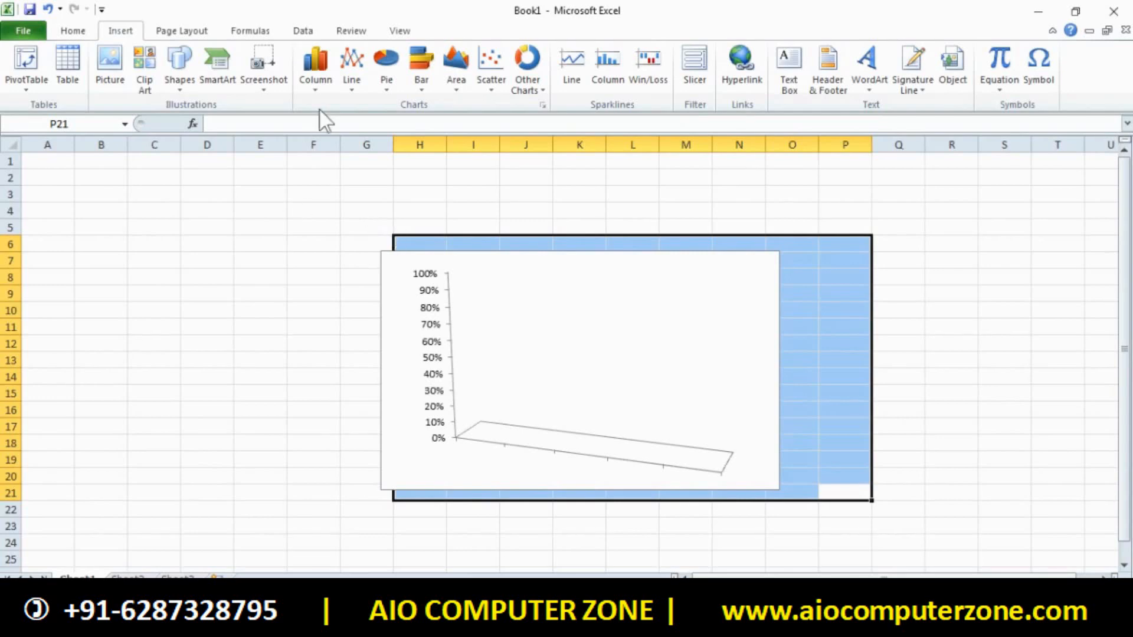
left_click(315, 83)
left_click(197, 294)
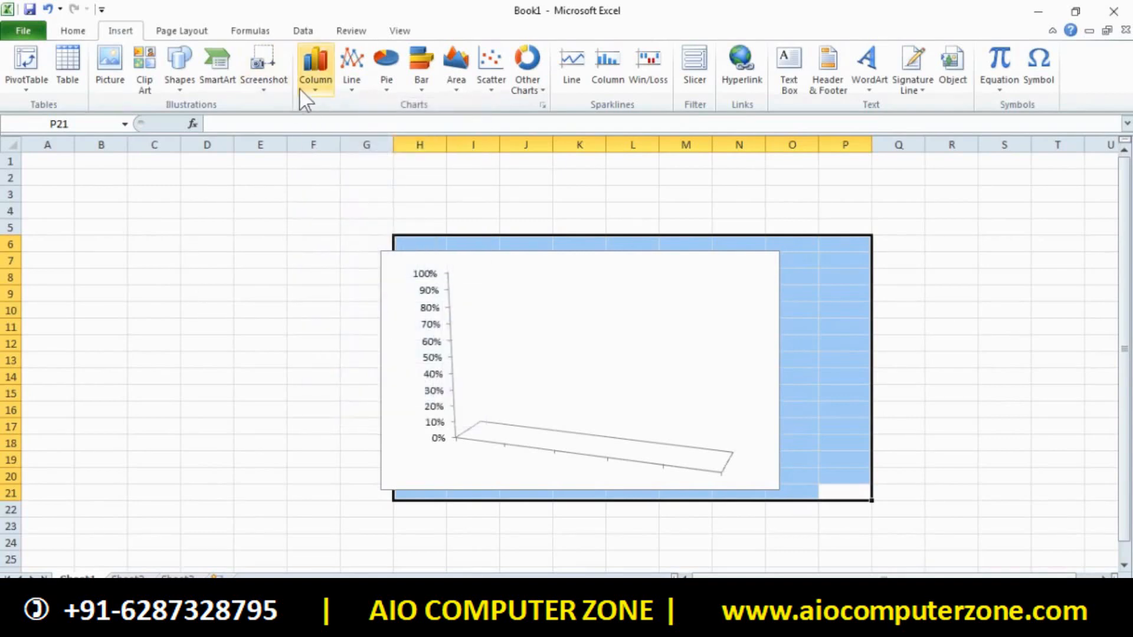
left_click(315, 71)
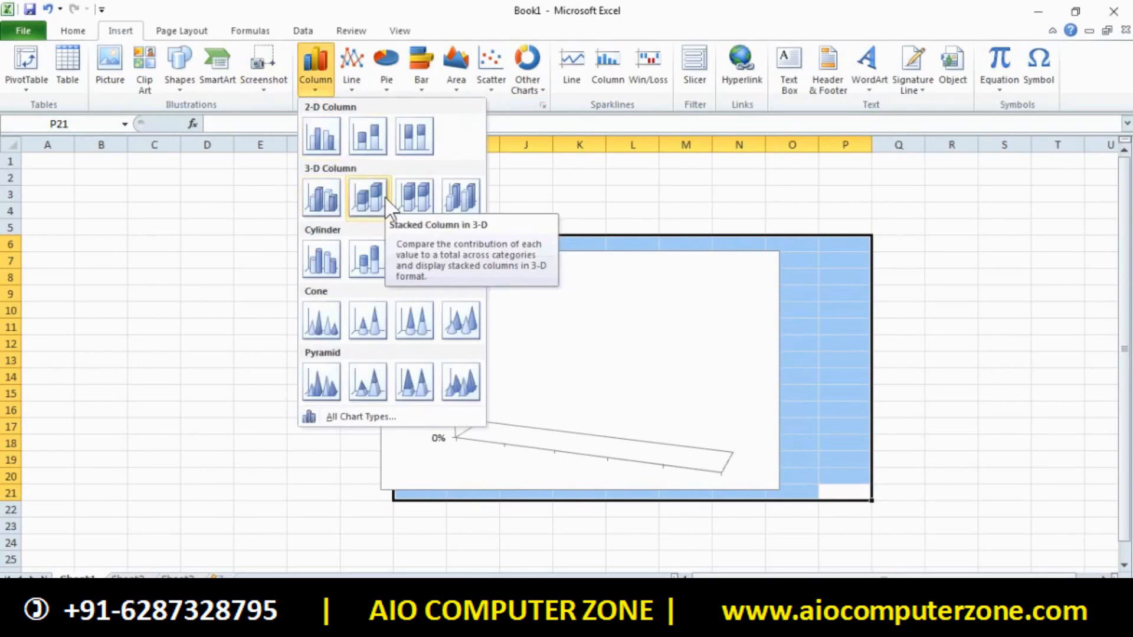
left_click(236, 303)
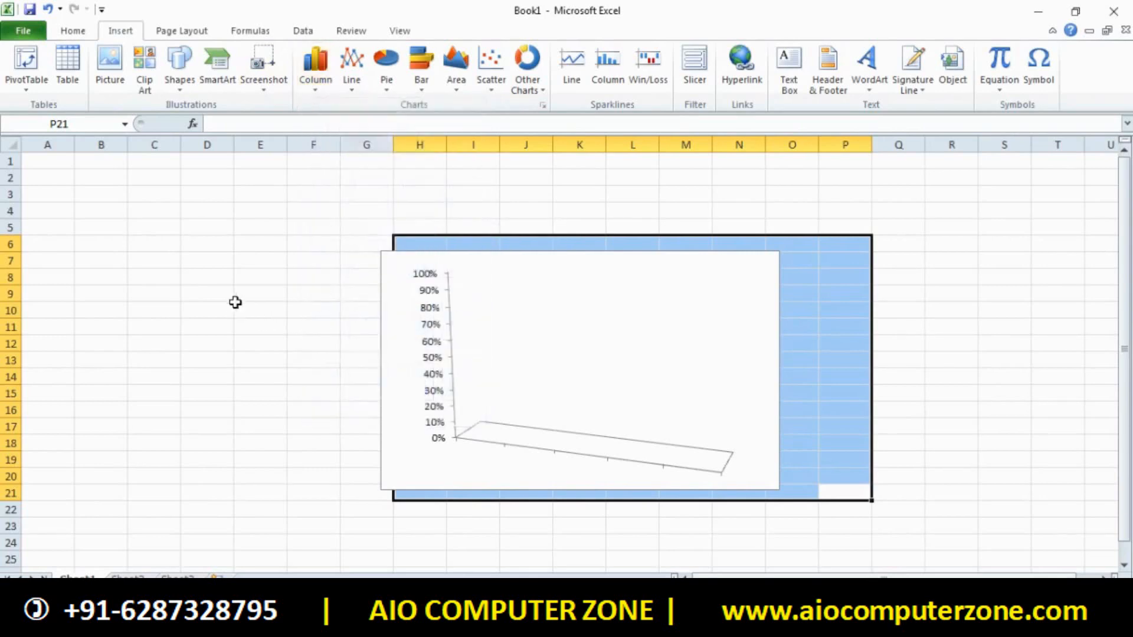
left_click(1063, 407)
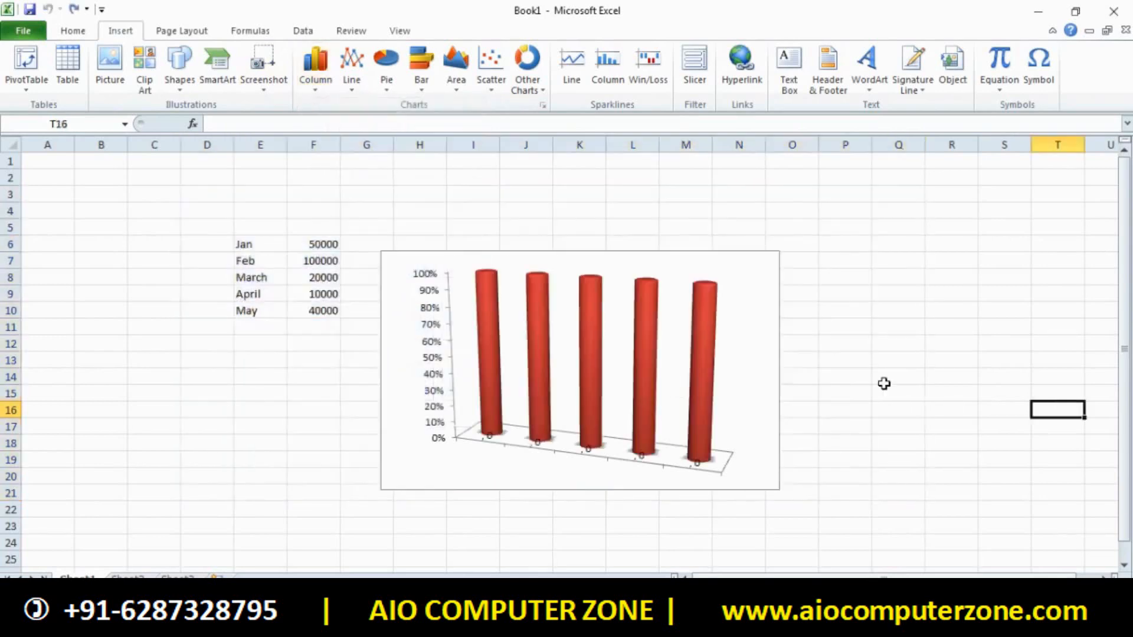
left_click(771, 322)
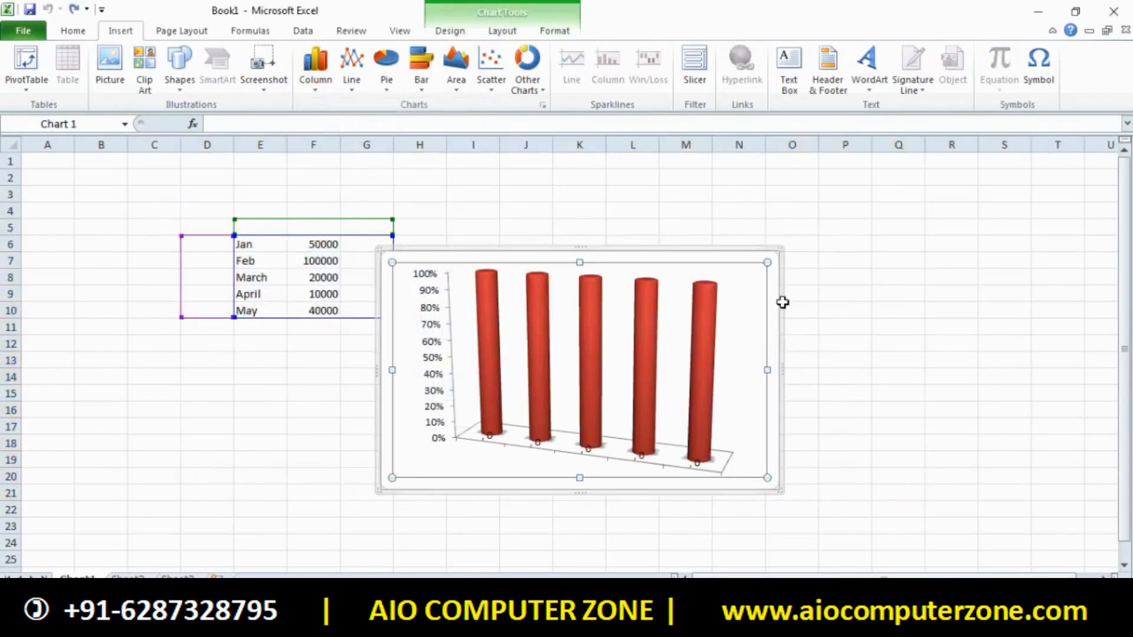
left_click(497, 35)
left_click(447, 32)
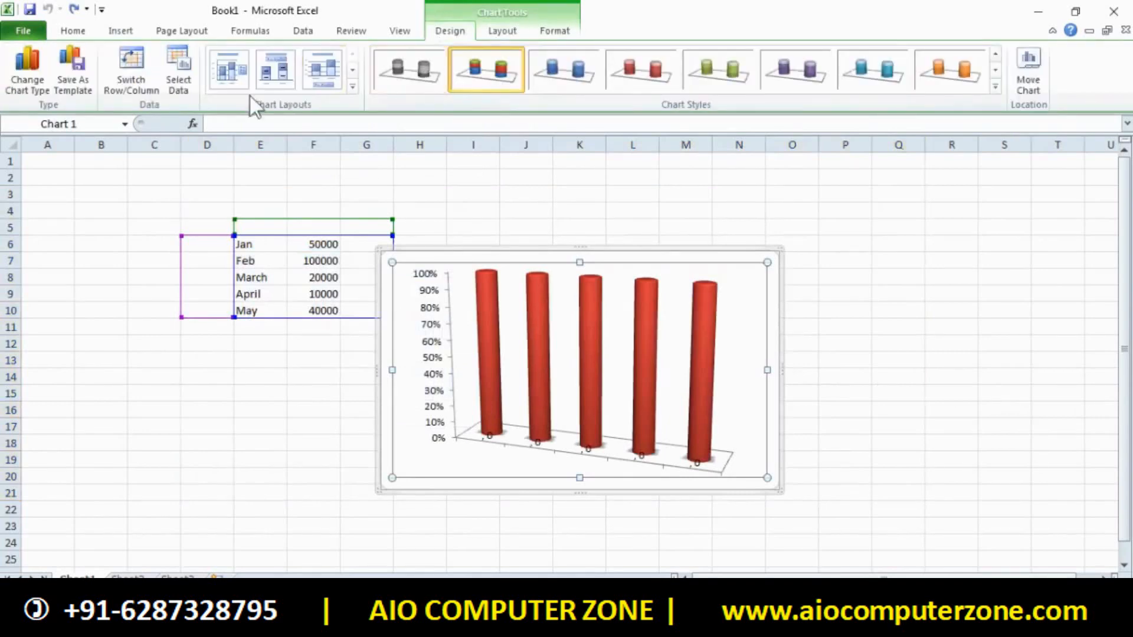
left_click(558, 31)
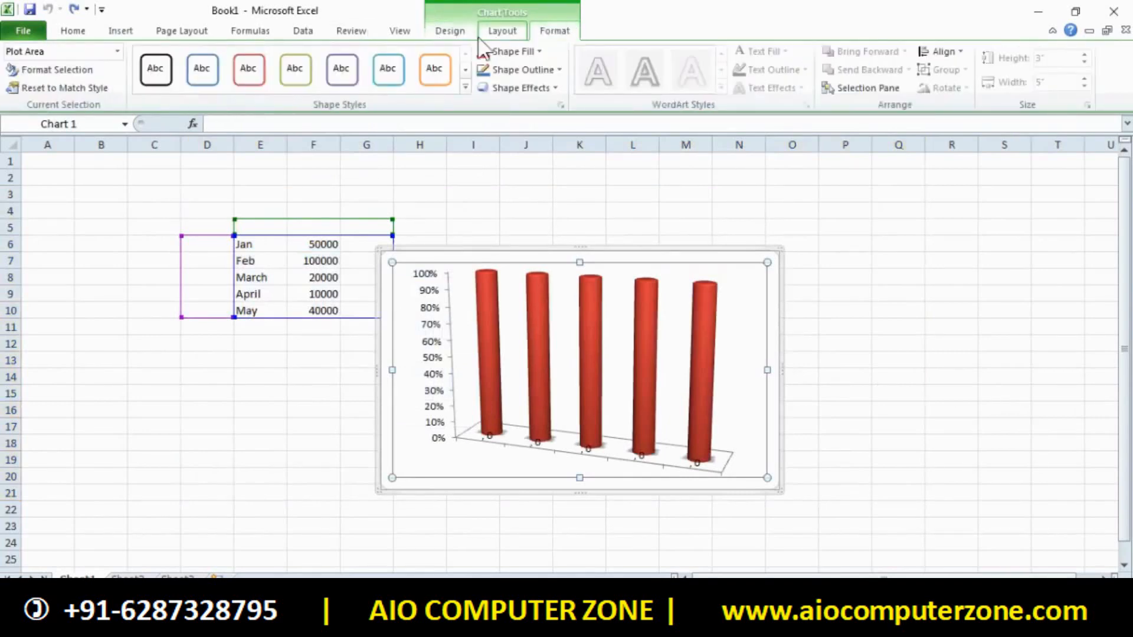
left_click(493, 33)
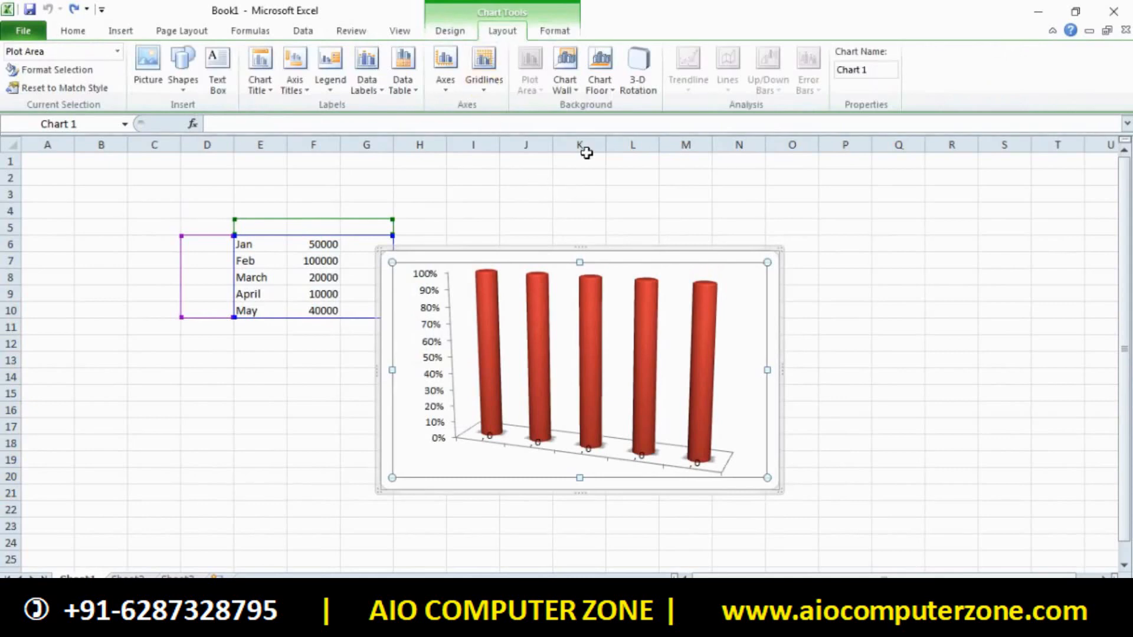
left_click(450, 30)
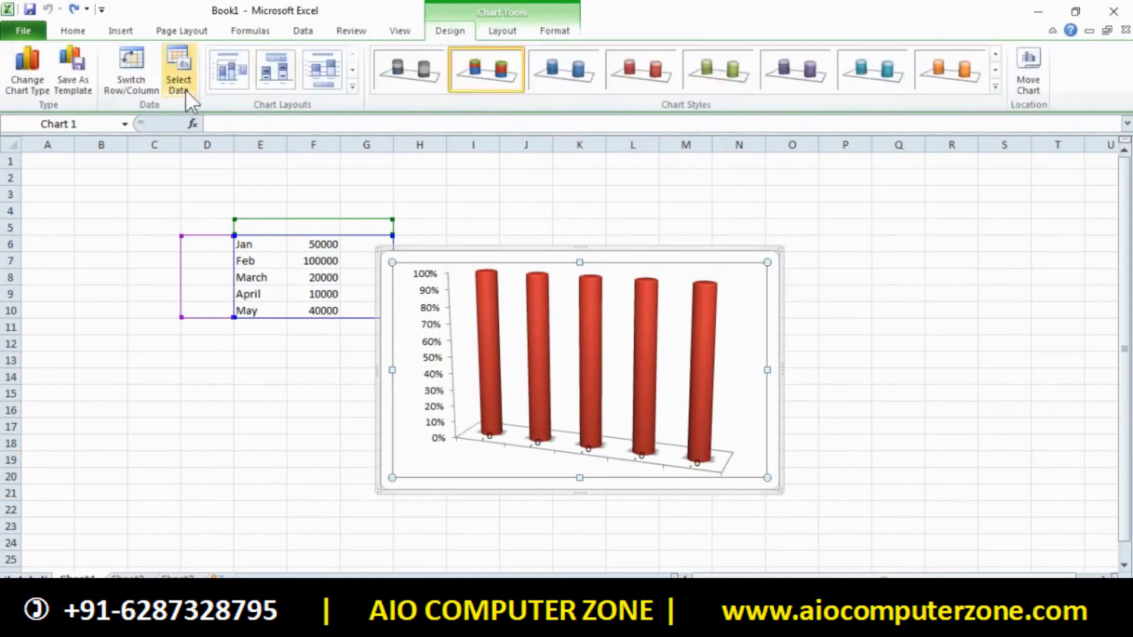
left_click(491, 34)
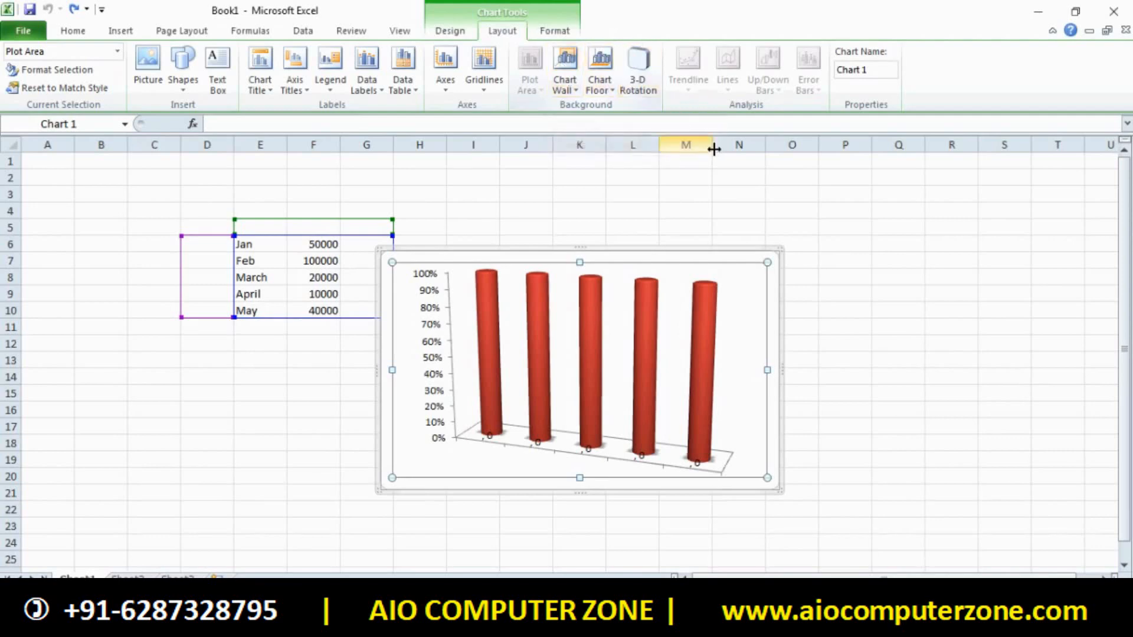
left_click(450, 30)
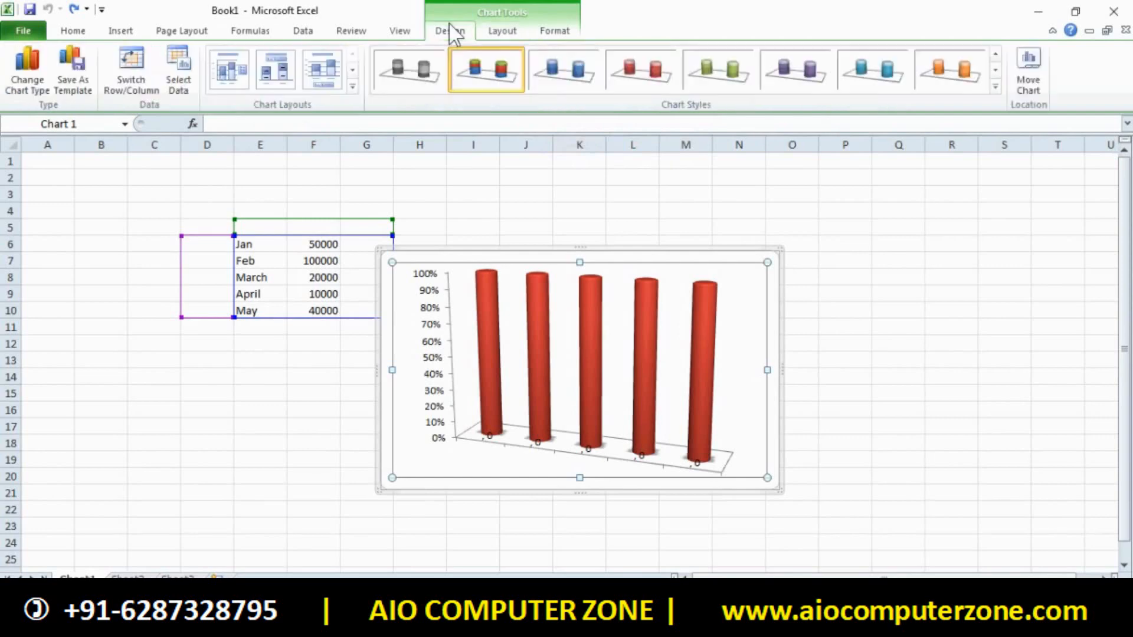
left_click(503, 31)
left_click(555, 30)
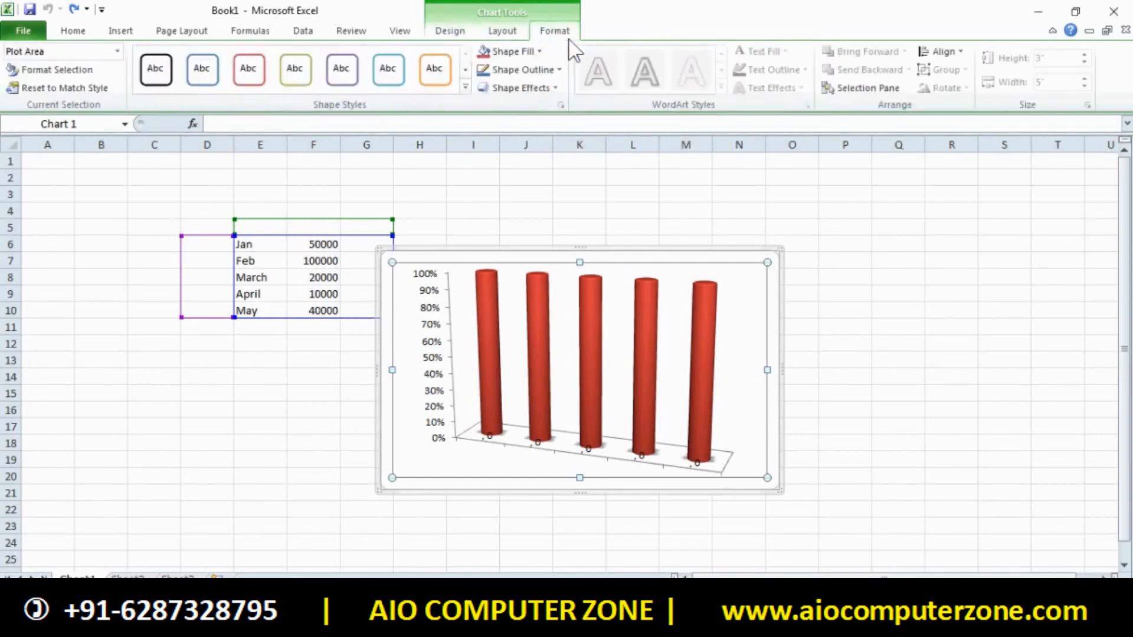
left_click(503, 32)
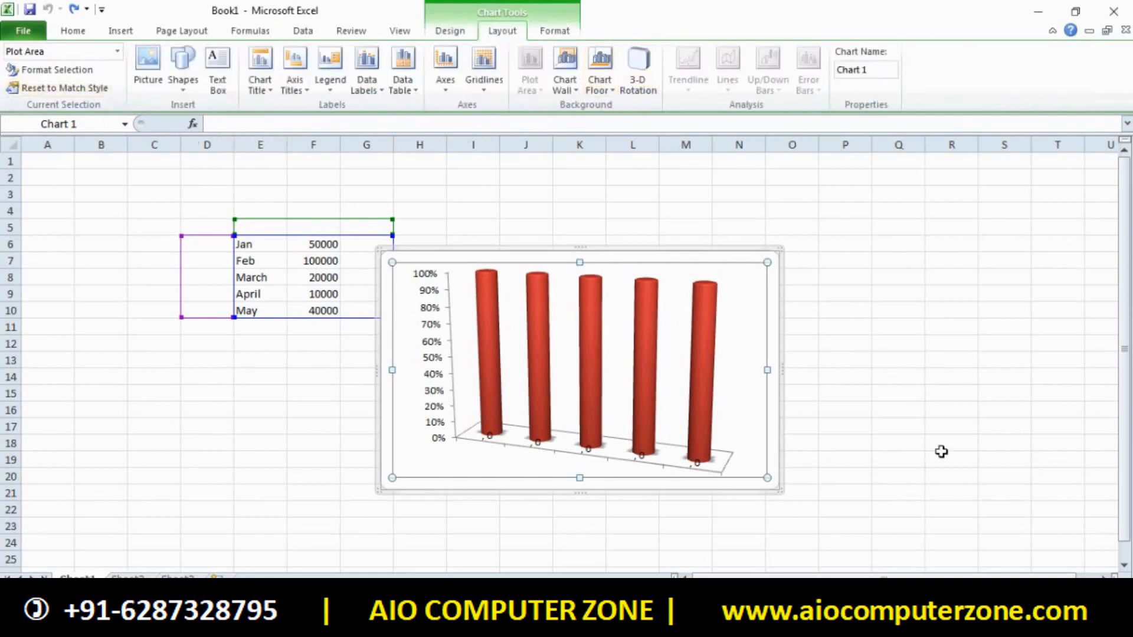
Review the Chart Elements, Chart Title, Axis Titles, Legend, Data Labels and Axes options, then start a blank workbook
left_click(118, 51)
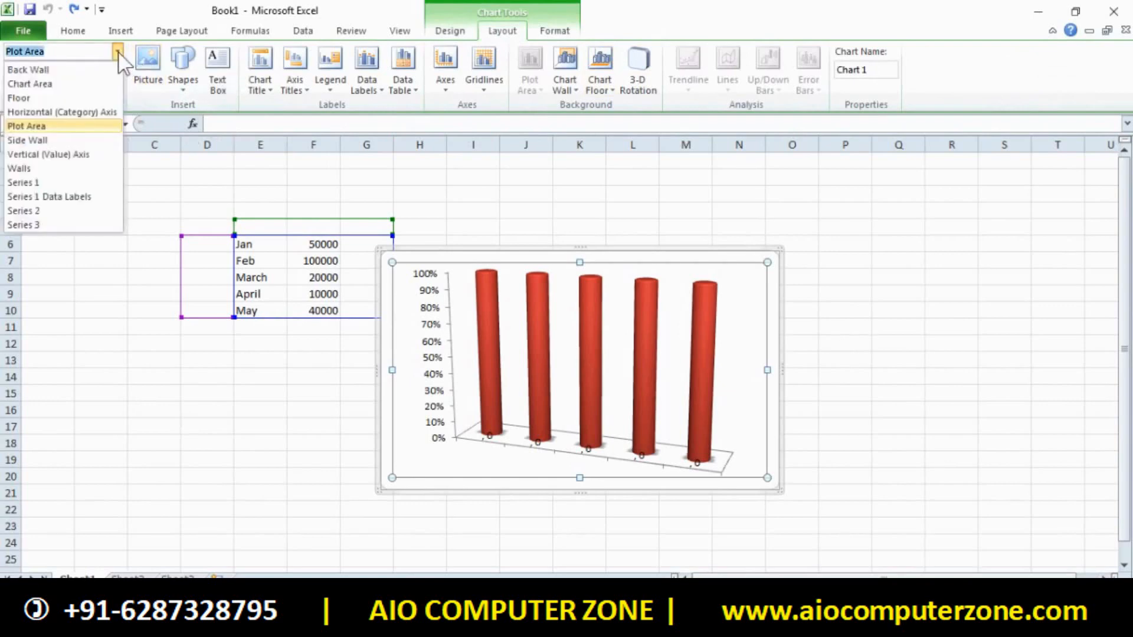
left_click(350, 154)
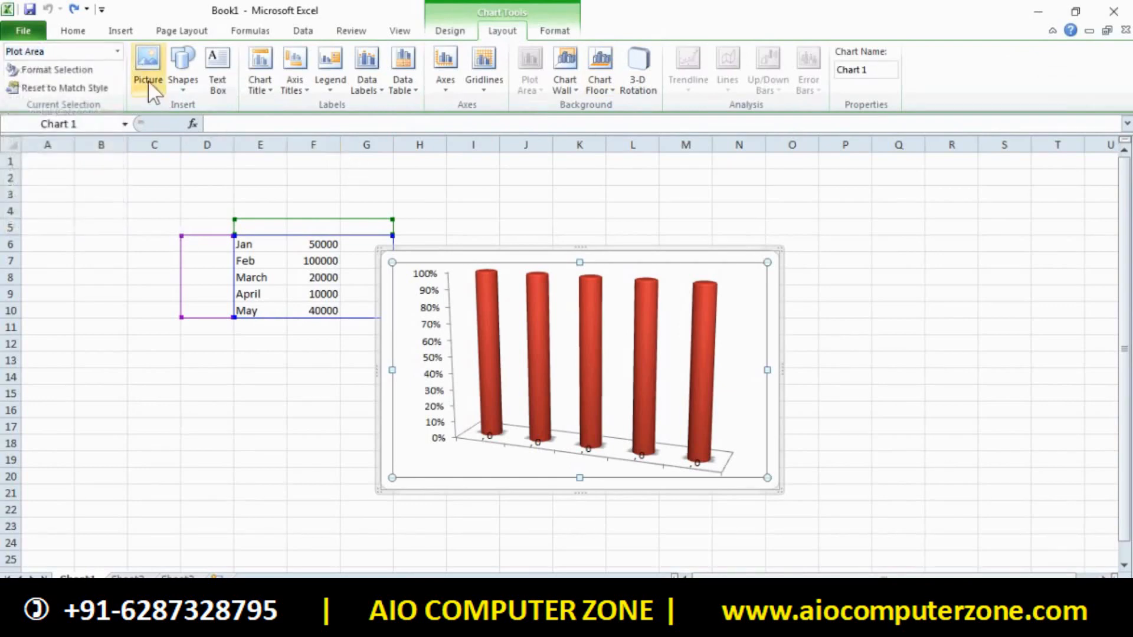
left_click(229, 68)
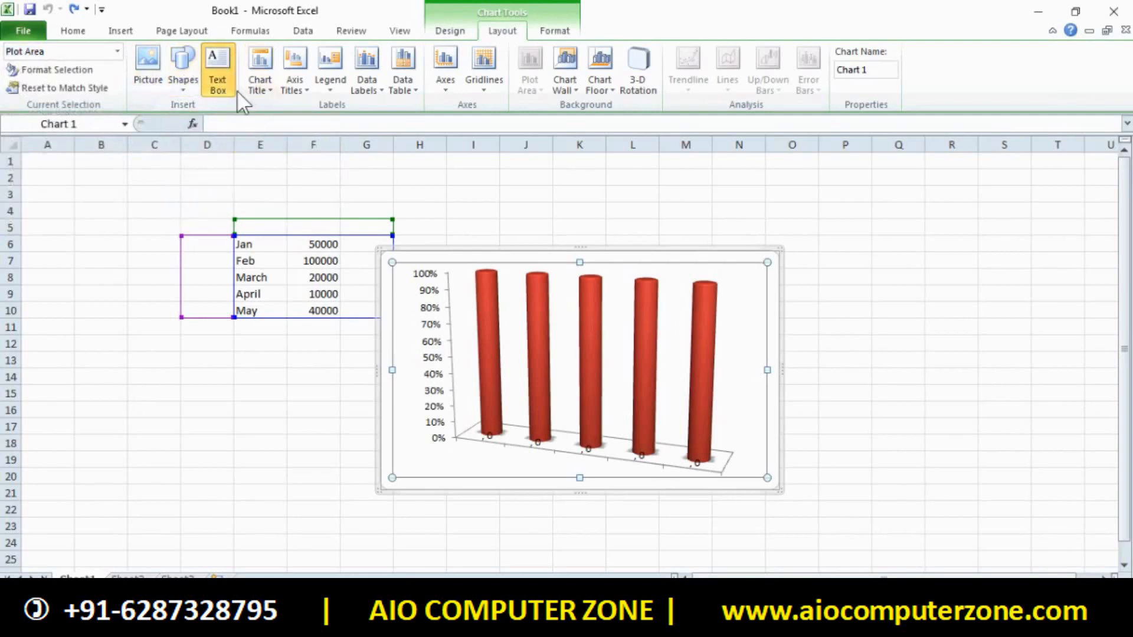
left_click(264, 86)
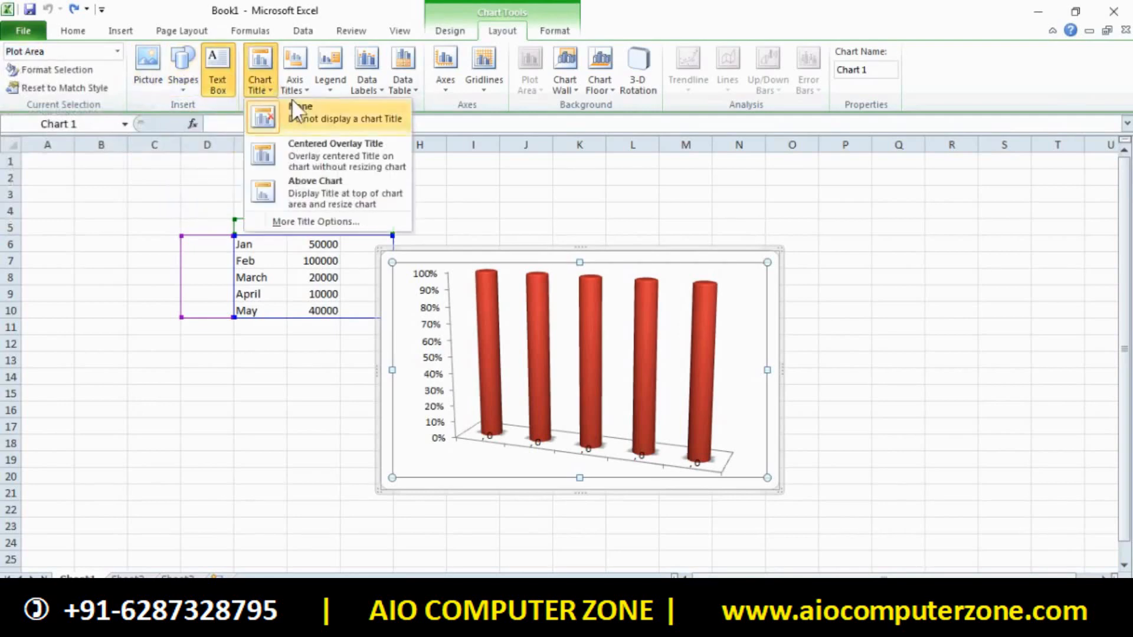
left_click(295, 84)
left_click(328, 89)
left_click(371, 90)
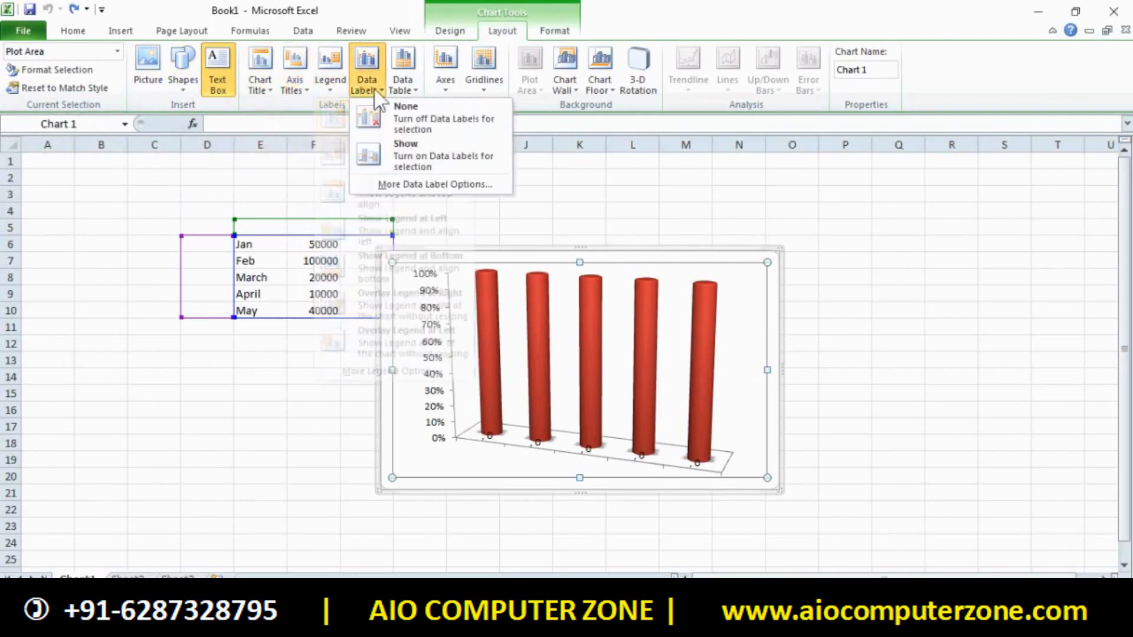
left_click(406, 90)
left_click(438, 88)
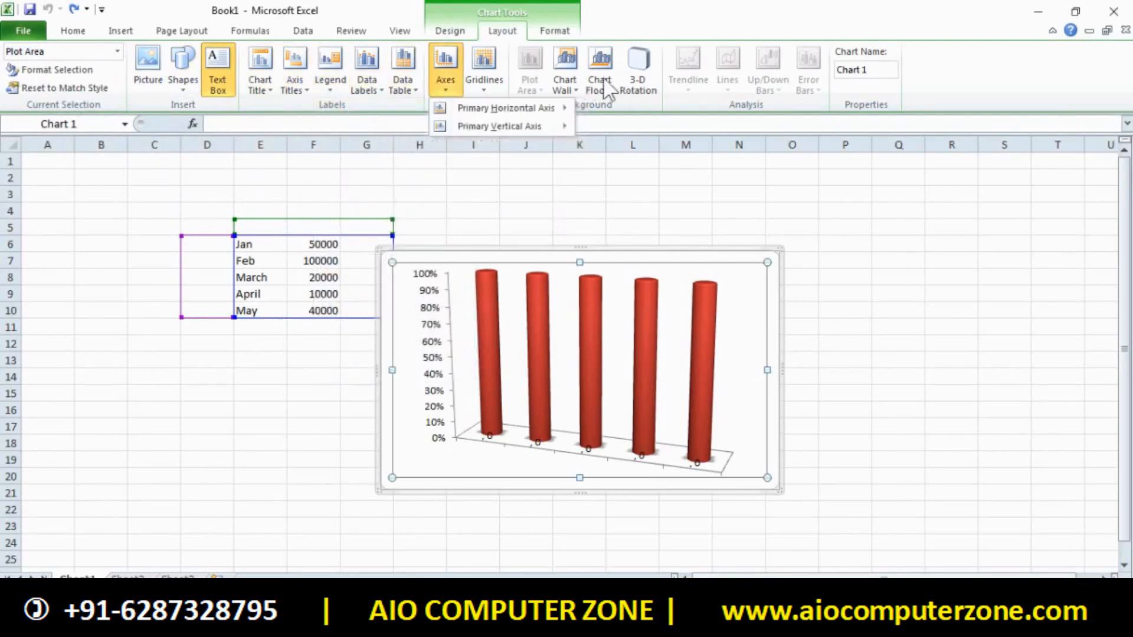
left_click(463, 31)
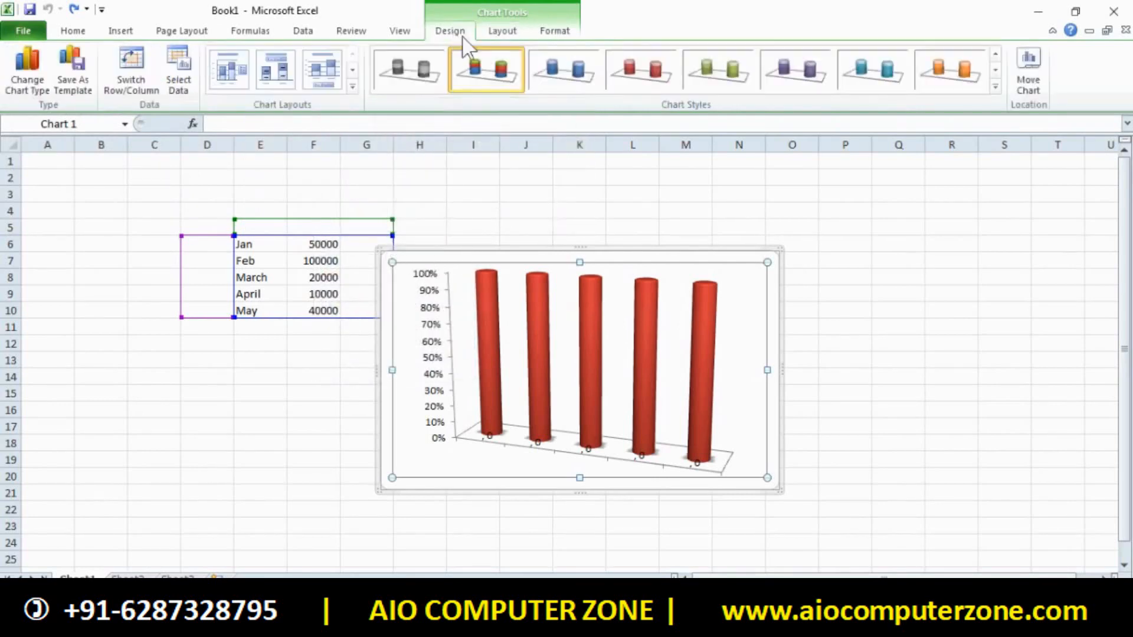
left_click(489, 28)
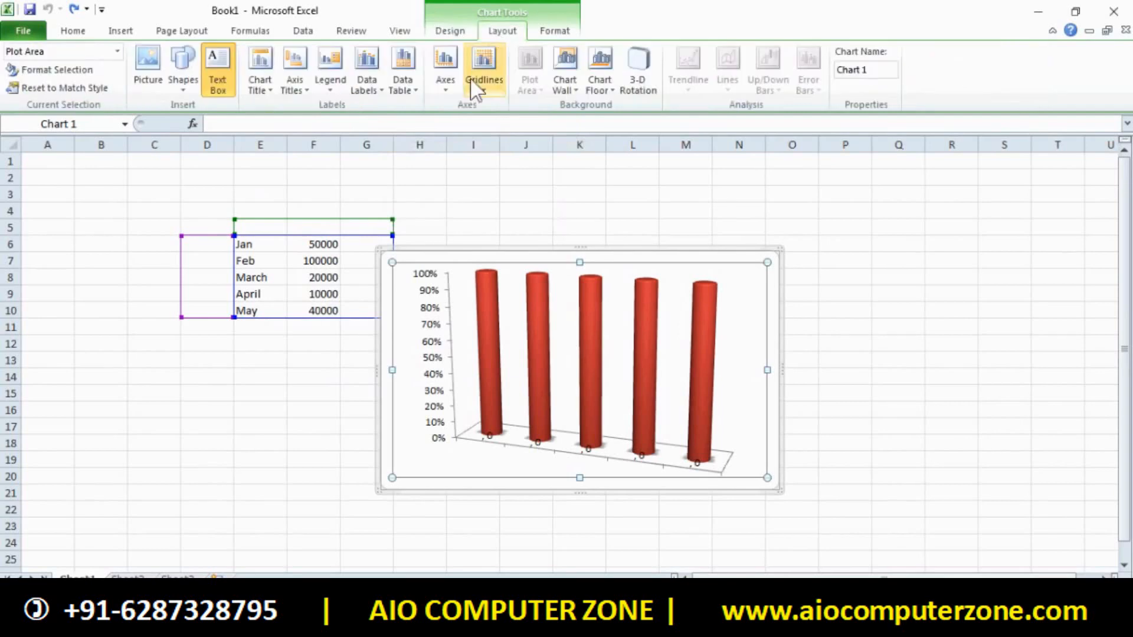
left_click(121, 30)
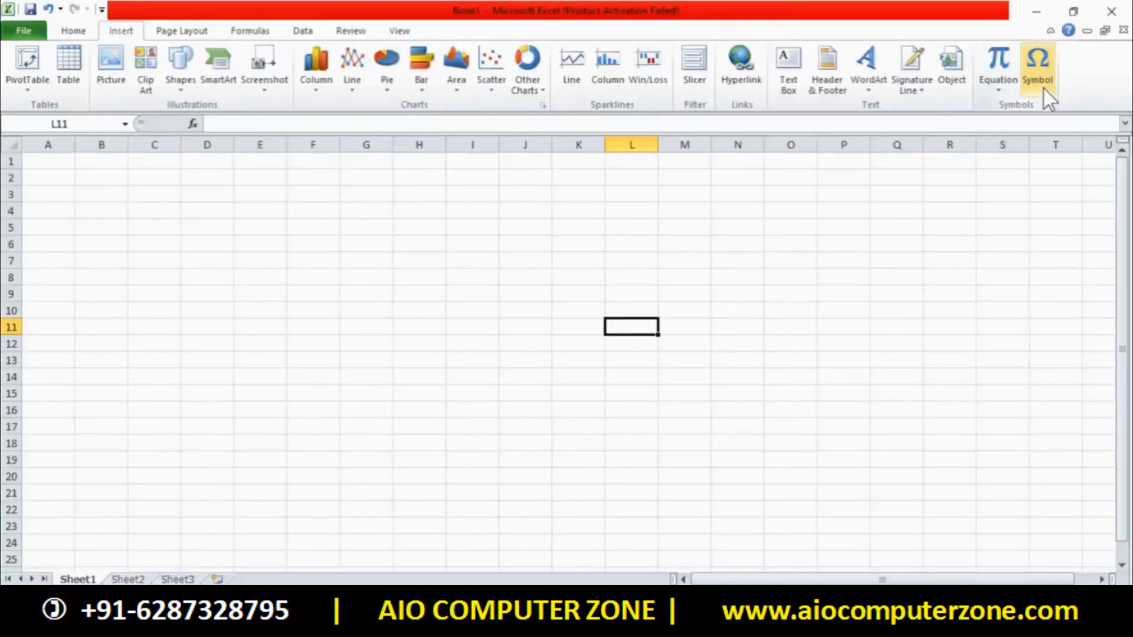
Select K3, open the Symbol dialog, move it left and browse the Wingdings symbols and fonts
left_click(559, 190)
scroll(547, 245, "up", 4)
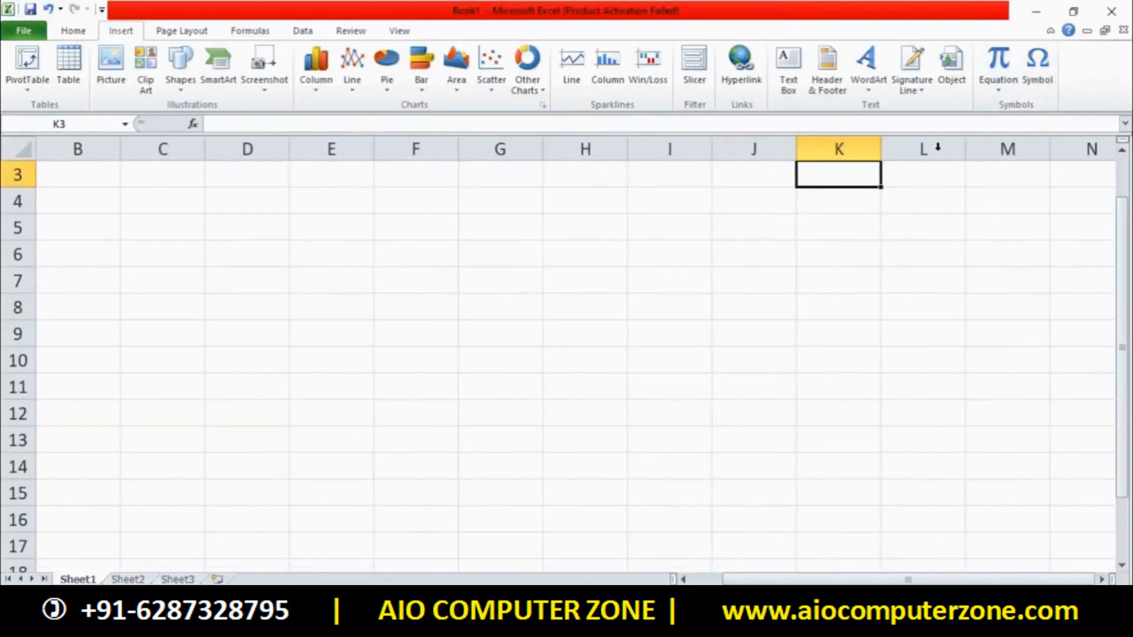
left_click(1050, 70)
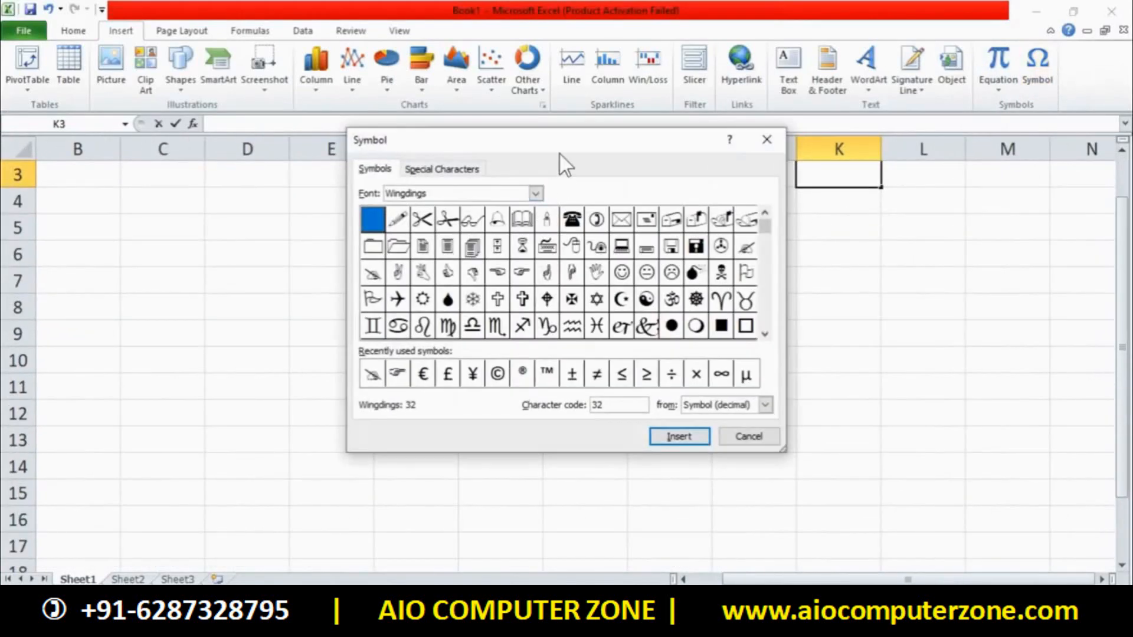
left_click_drag(483, 154, 418, 149)
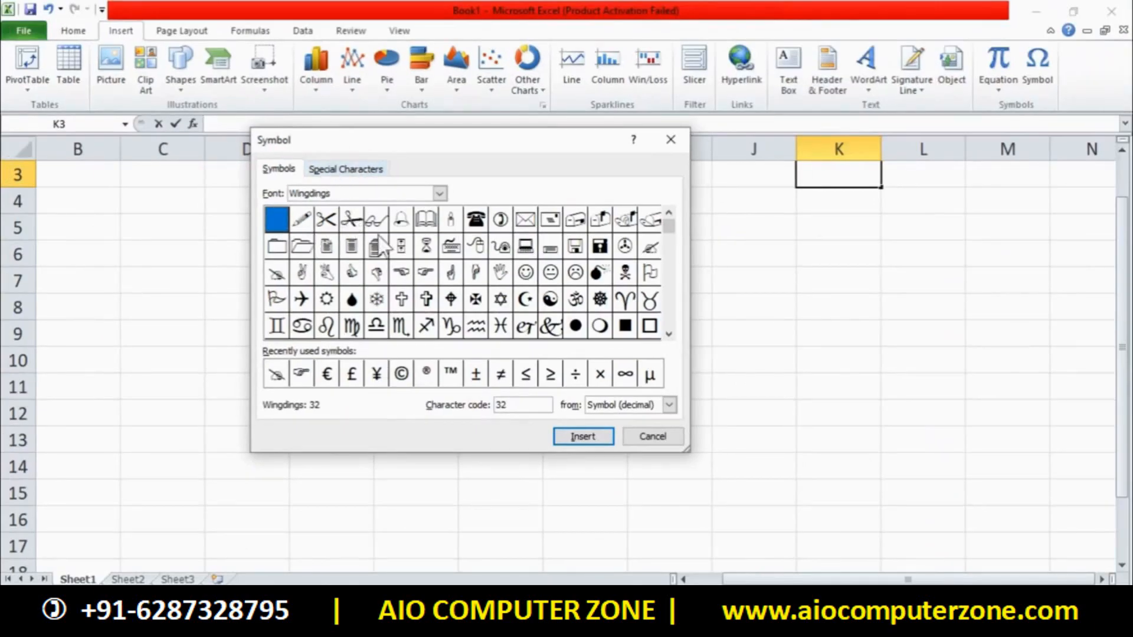
left_click(434, 253)
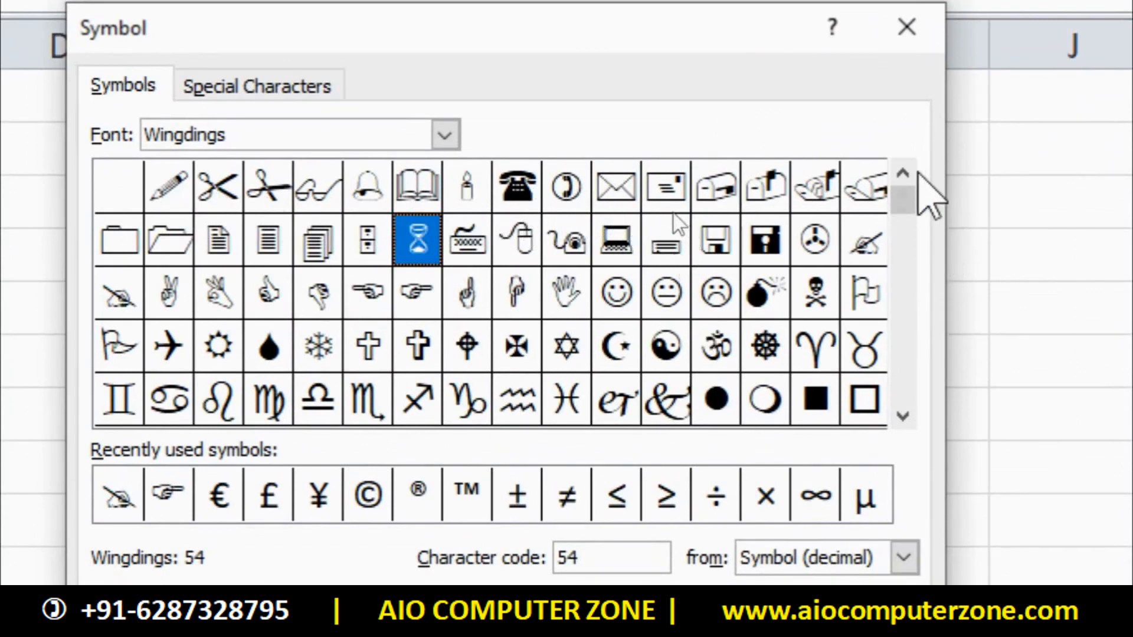
left_click_drag(901, 209, 885, 288)
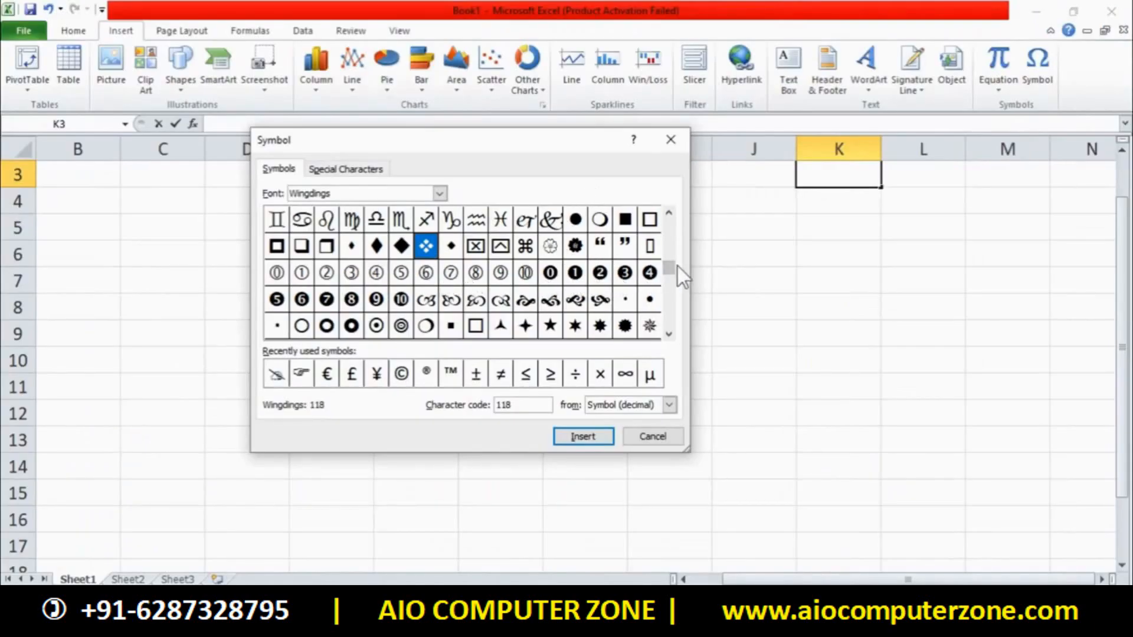
left_click_drag(671, 267, 668, 281)
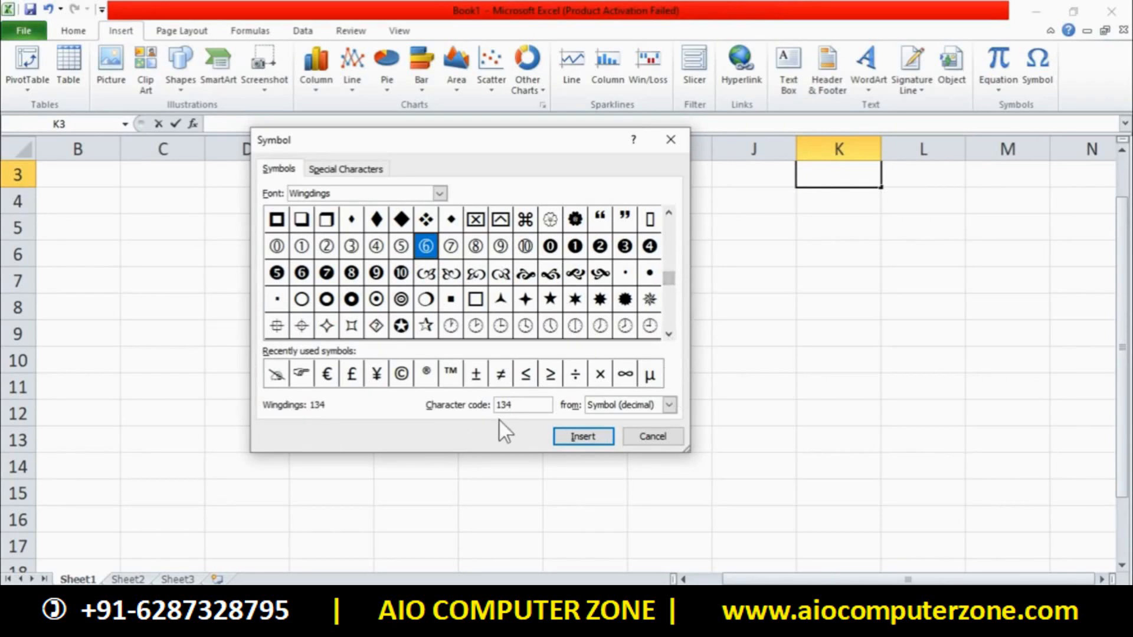
left_click_drag(670, 287, 666, 230)
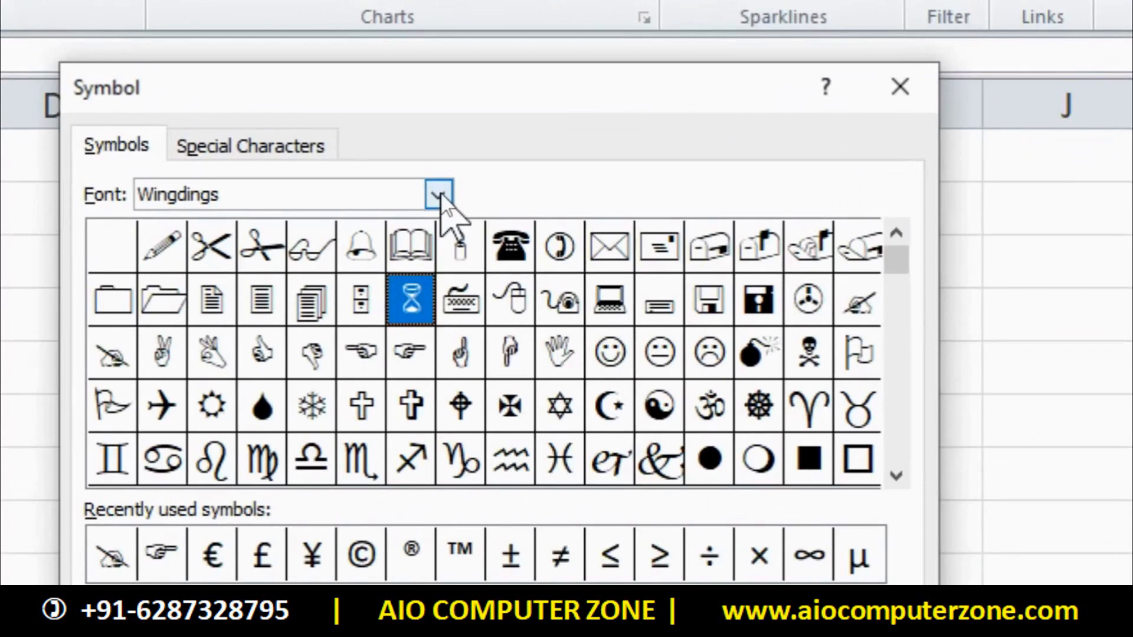
left_click(440, 192)
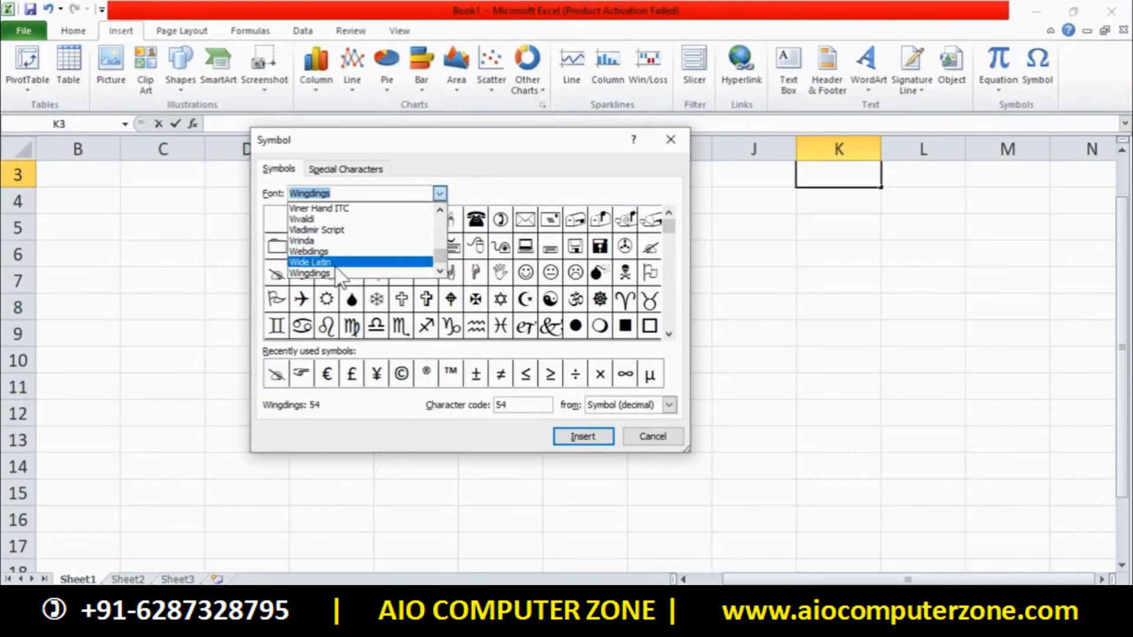
Try the Wide Latin, Wingdings and Wingdings 3 symbol fonts, scrolling the Wingdings 3 grid
left_click(330, 262)
left_click_drag(674, 224, 674, 304)
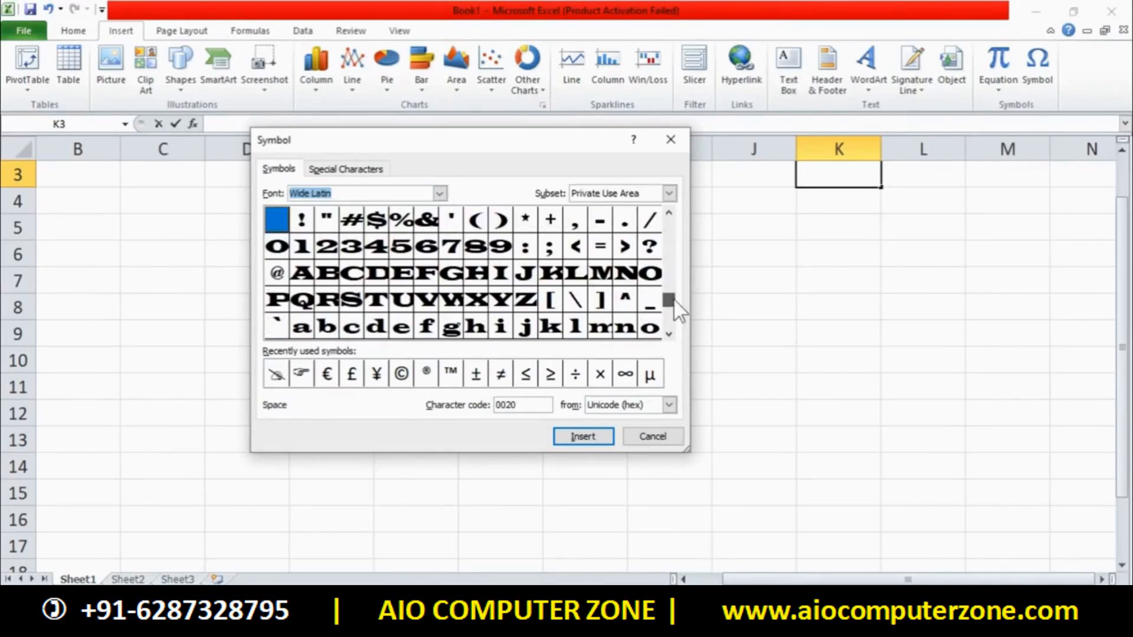
left_click(440, 194)
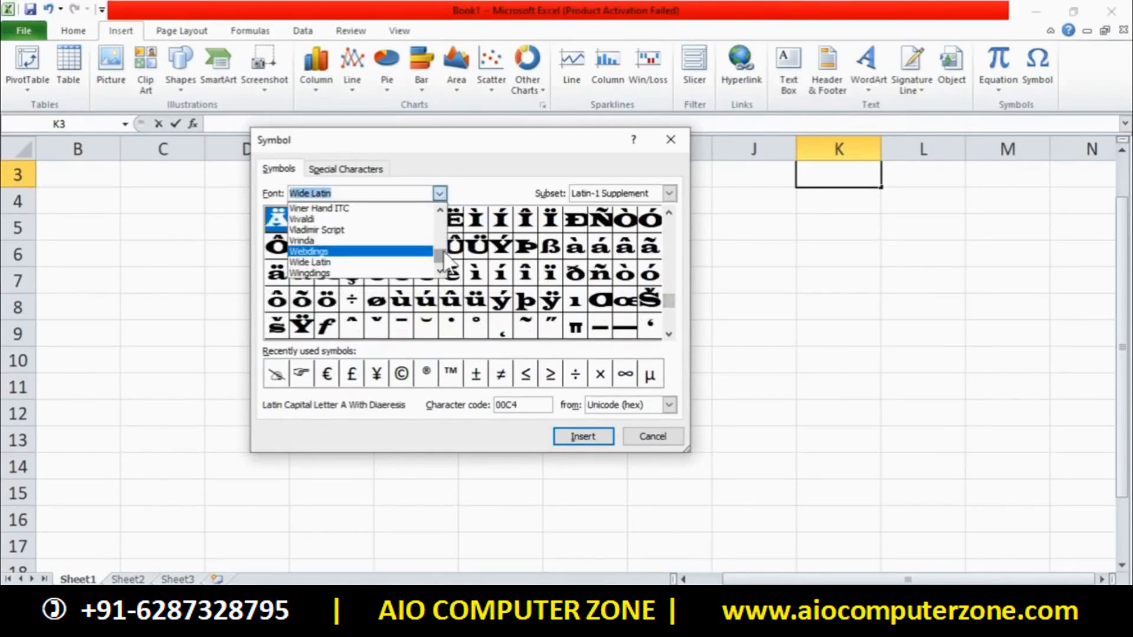
scroll(440, 259, "down", 3)
key("Up")
key("Up")
key("Up")
key("Up")
key("Up")
key("Up")
key("Up")
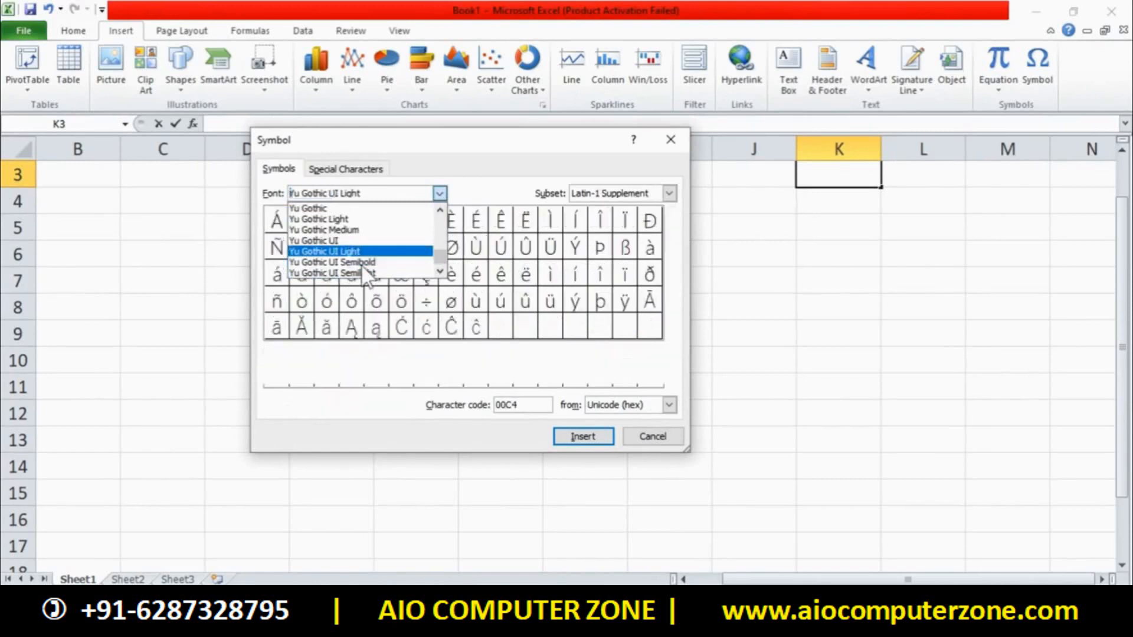
key("Up")
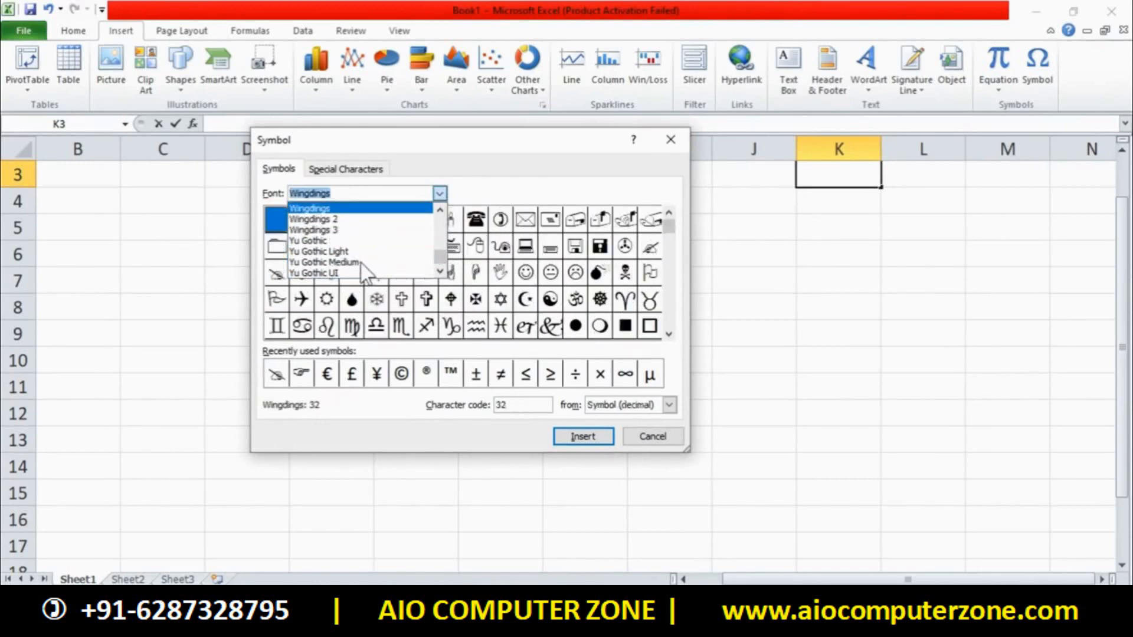
left_click(353, 231)
left_click(670, 286)
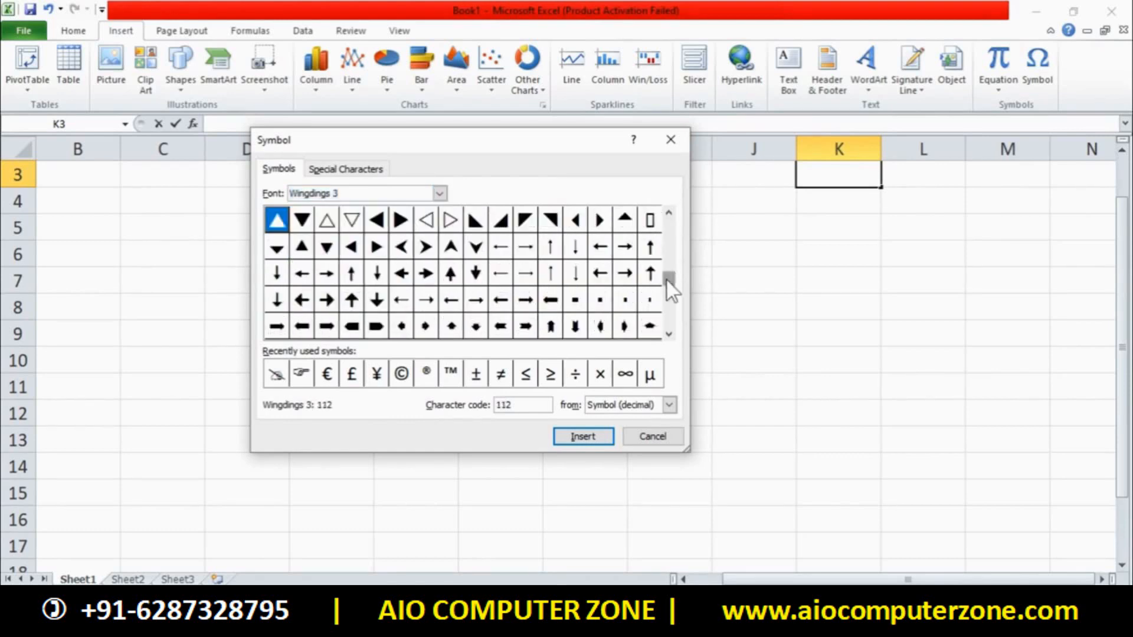
left_click(670, 291)
Switch the symbol font to Wingdings 2, then to Webdings
left_click(439, 194)
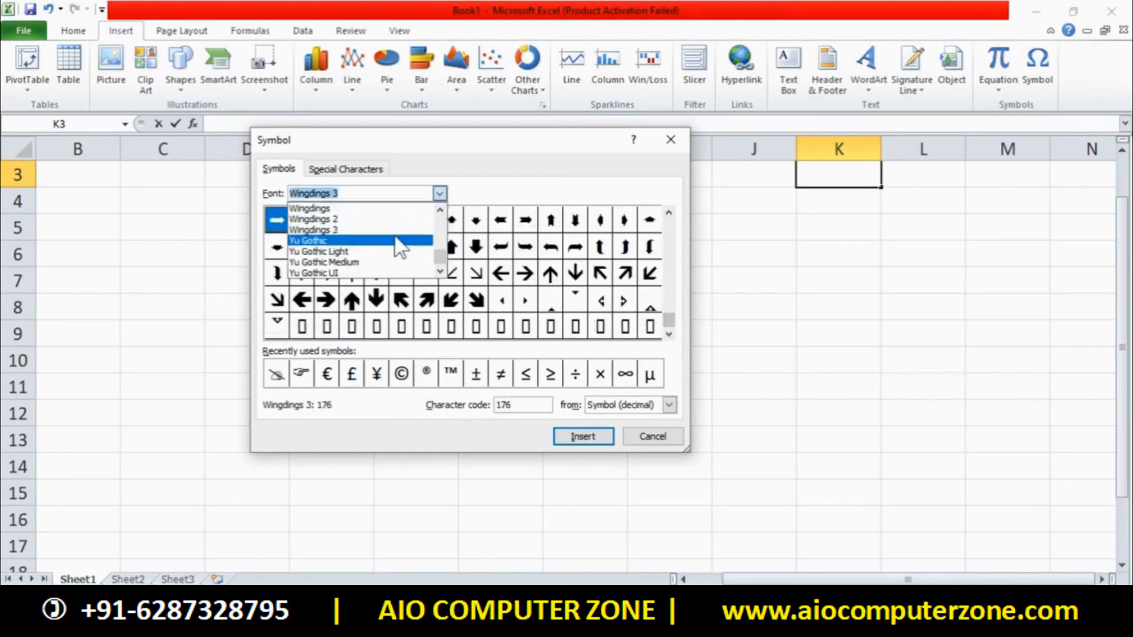
left_click(367, 220)
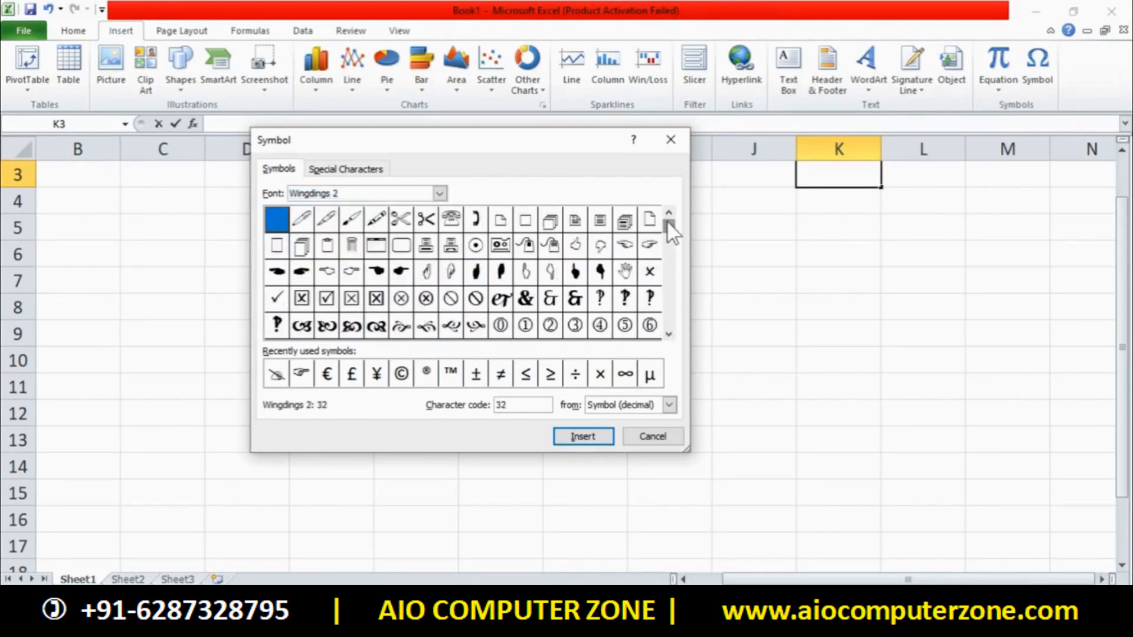
left_click(441, 195)
key("Up")
key("Up")
key("Up")
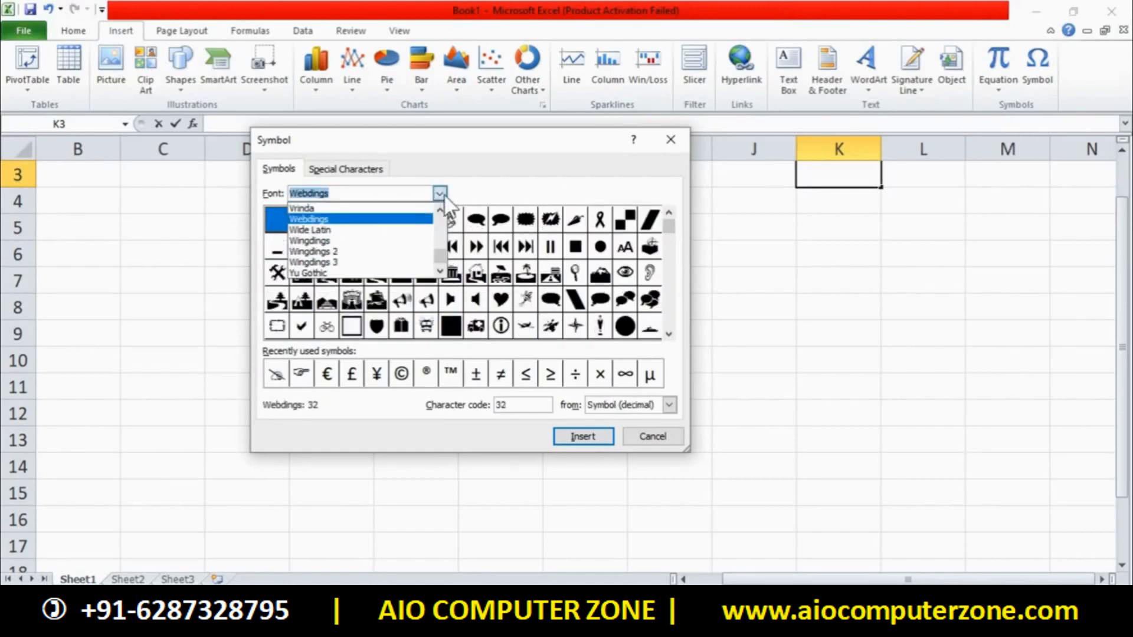
left_click(441, 194)
Insert the boxed-one Webdings character 166 into K3 and close the Symbol dialog
left_click_drag(672, 229, 668, 246)
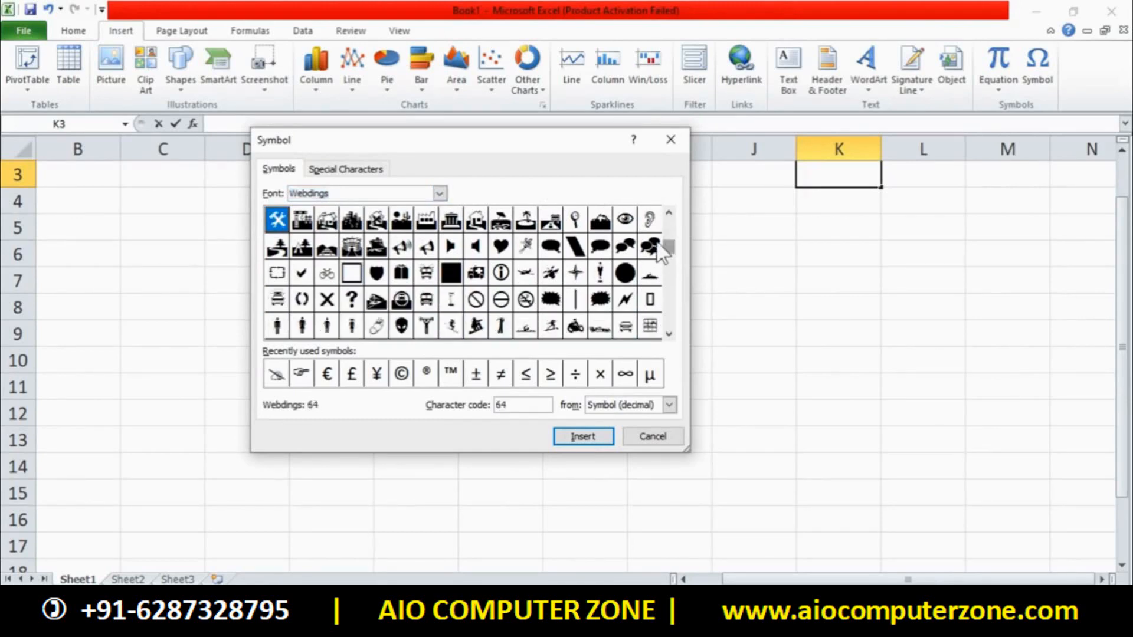
left_click_drag(664, 240, 673, 286)
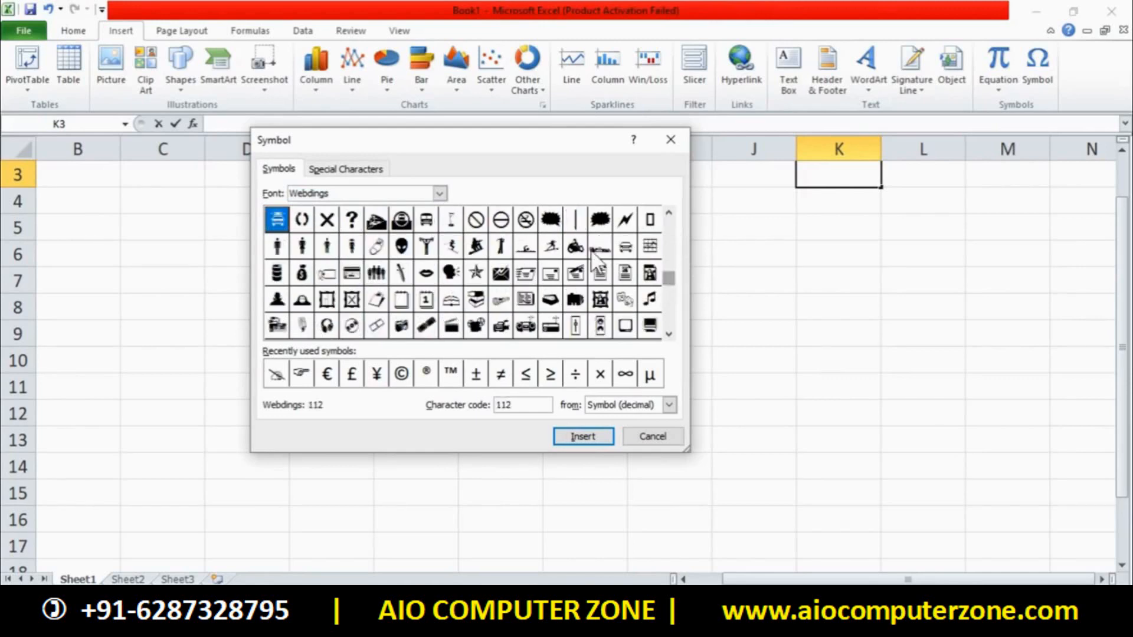
left_click(426, 299)
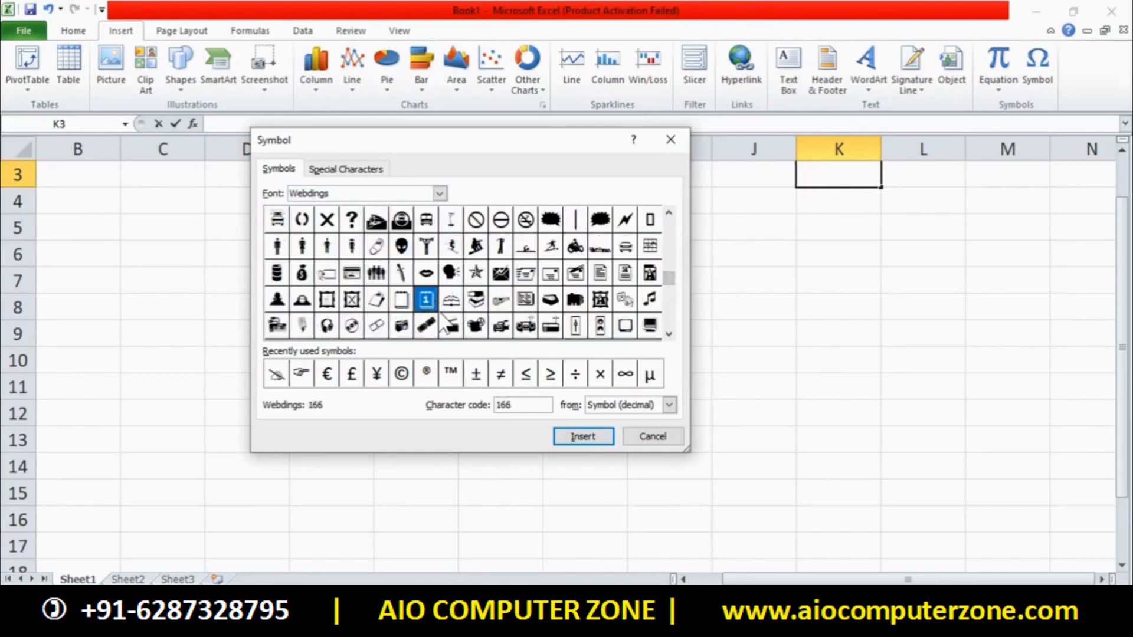
left_click(582, 437)
left_click_drag(546, 155, 334, 92)
left_click(452, 370)
left_click(682, 413)
scroll(708, 355, "up", 1)
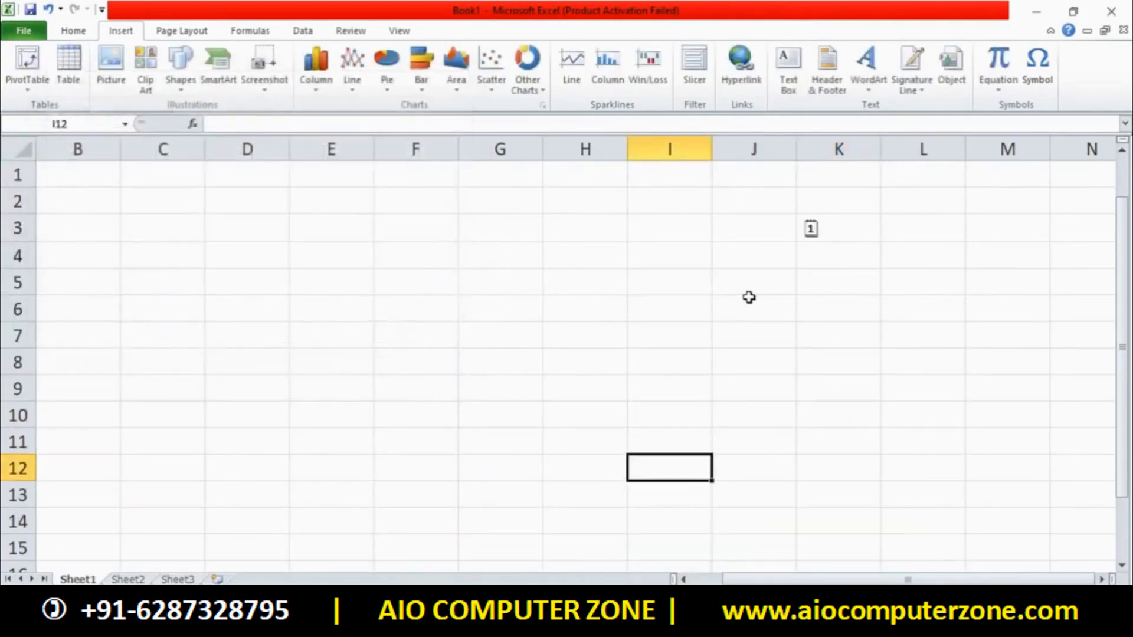
Reselect cell K3 and reopen the Symbol dialog
left_click(845, 234)
key("Down")
key("Down")
left_click(857, 243)
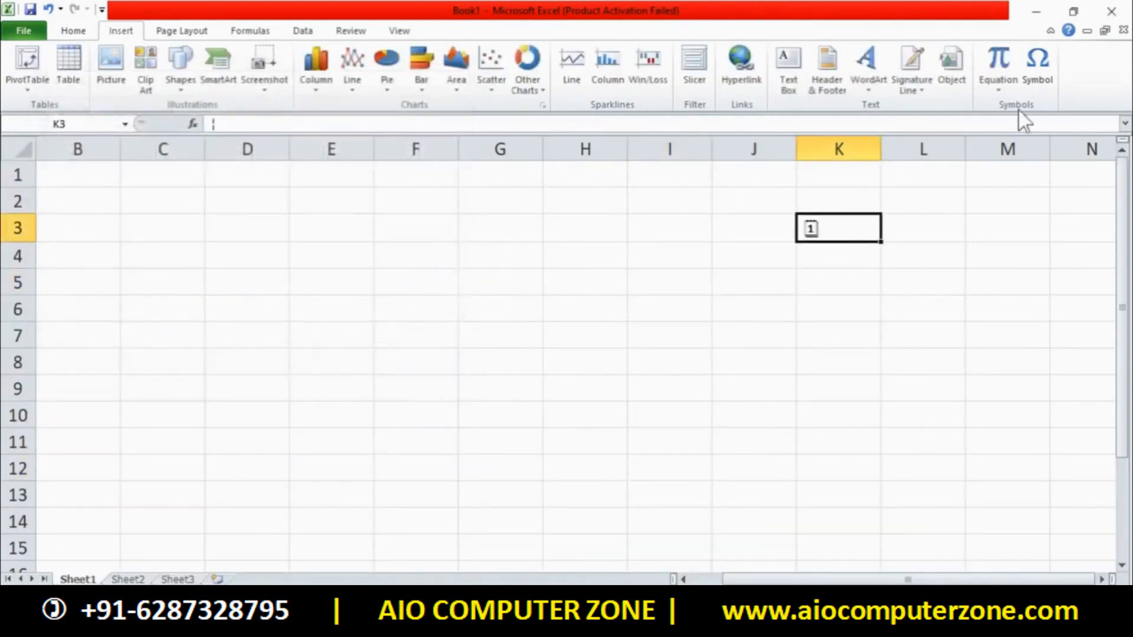
left_click(1027, 56)
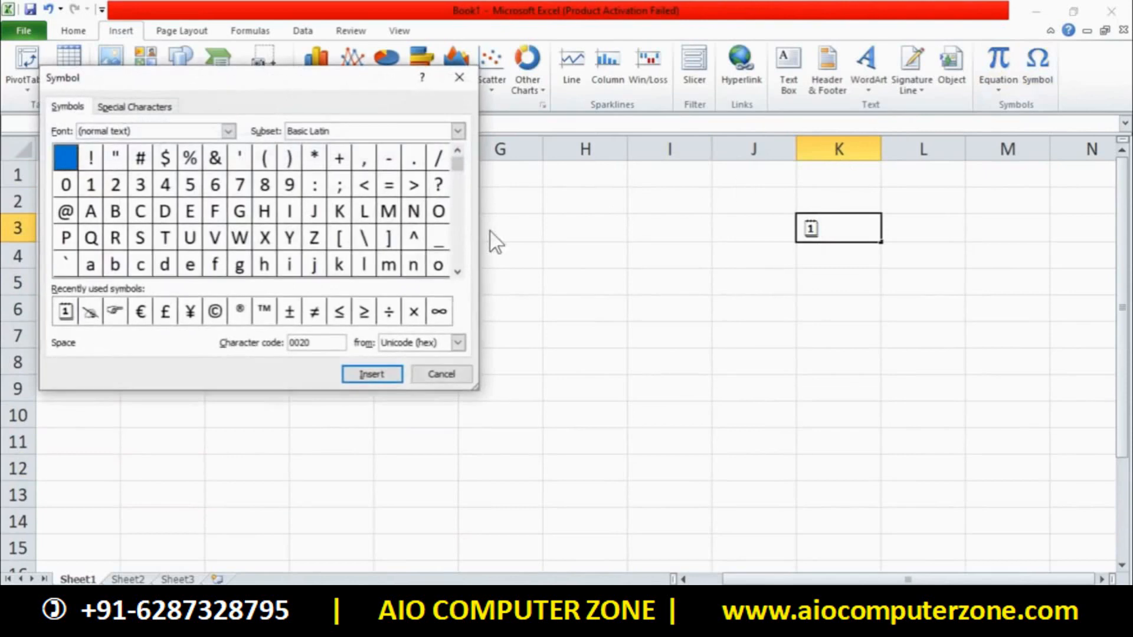
Step through Arial, Bahnschrift SemiBold and BatangChe to Castellar, then show Special Characters
left_click(229, 132)
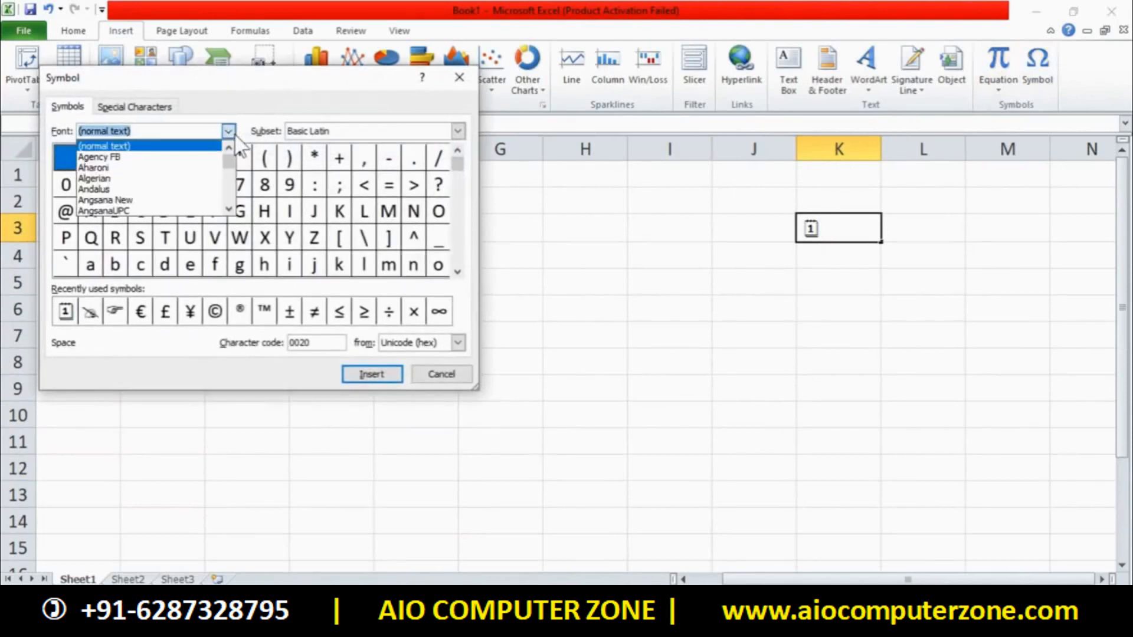
key("Down")
key("Down")
key("Down")
key("Down")
key("Down")
key("Down")
key("Down")
key("Down")
key("Down")
key("Down")
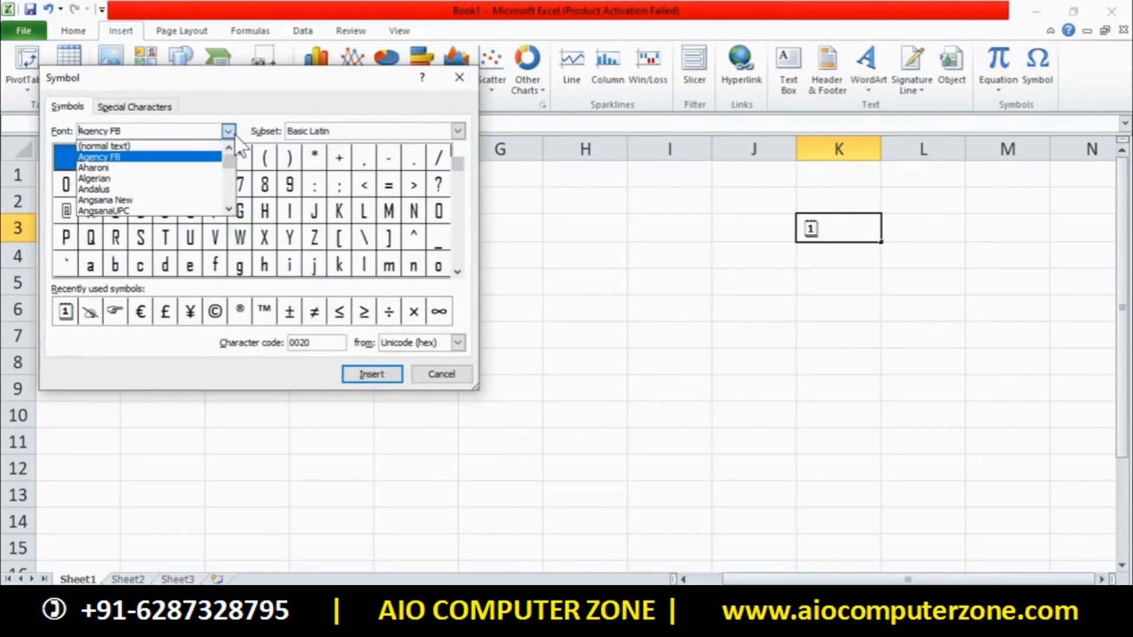
key("Down")
key("Down")
key("Down")
key("Down")
key("Down")
key("Down")
key("Down")
key("Down")
key("Down")
key("Down")
key("Down")
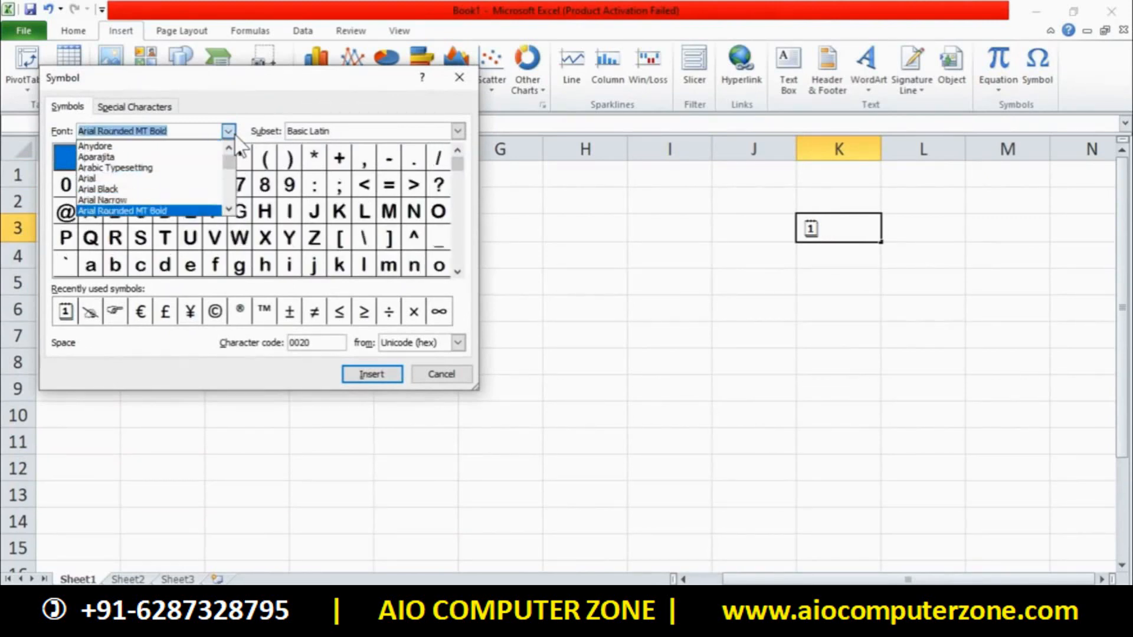
key("Down")
key("Down")
key("Down")
key("Down")
key("Down")
key("Down")
key("Down")
key("Down")
key("Down")
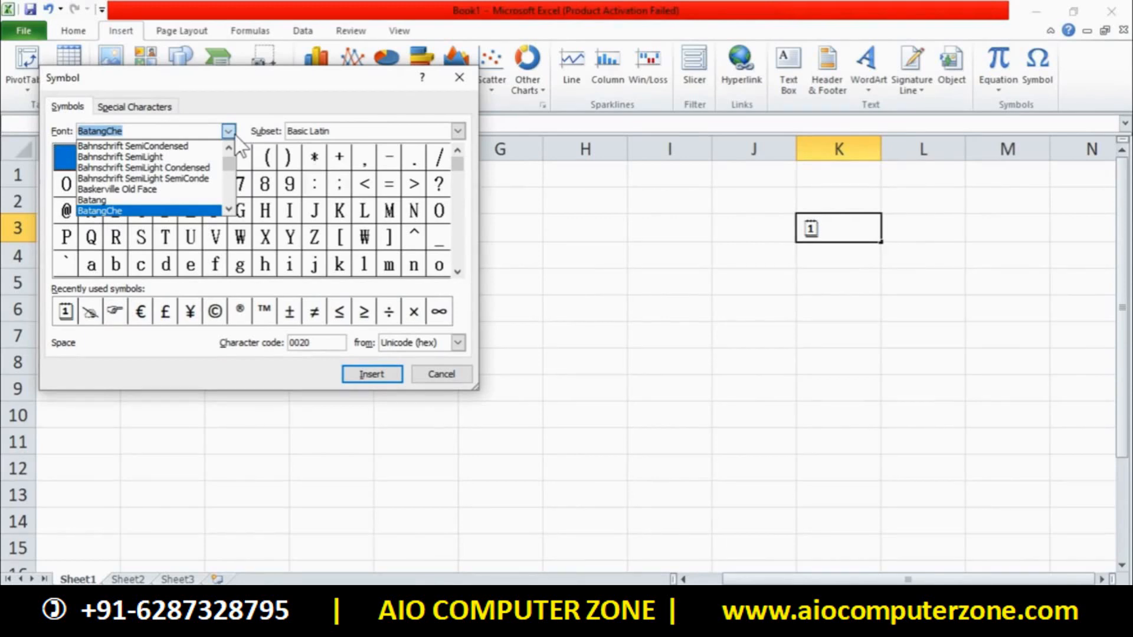
left_click_drag(231, 166, 234, 198)
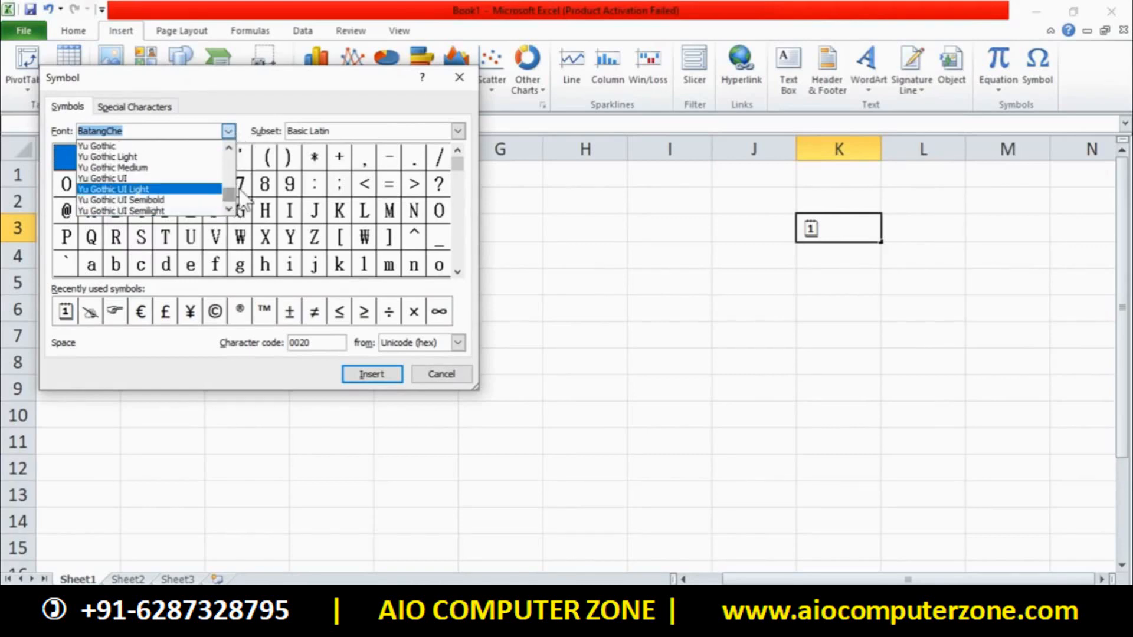
left_click_drag(230, 193, 233, 173)
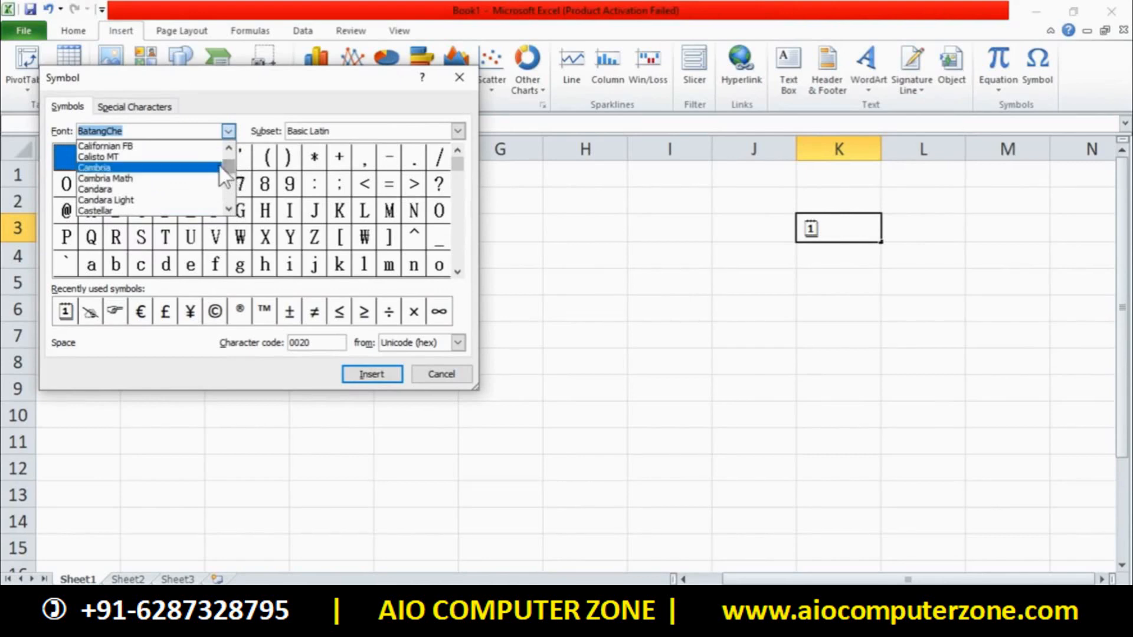
key("Down")
key("Down")
key("Down")
key("Down")
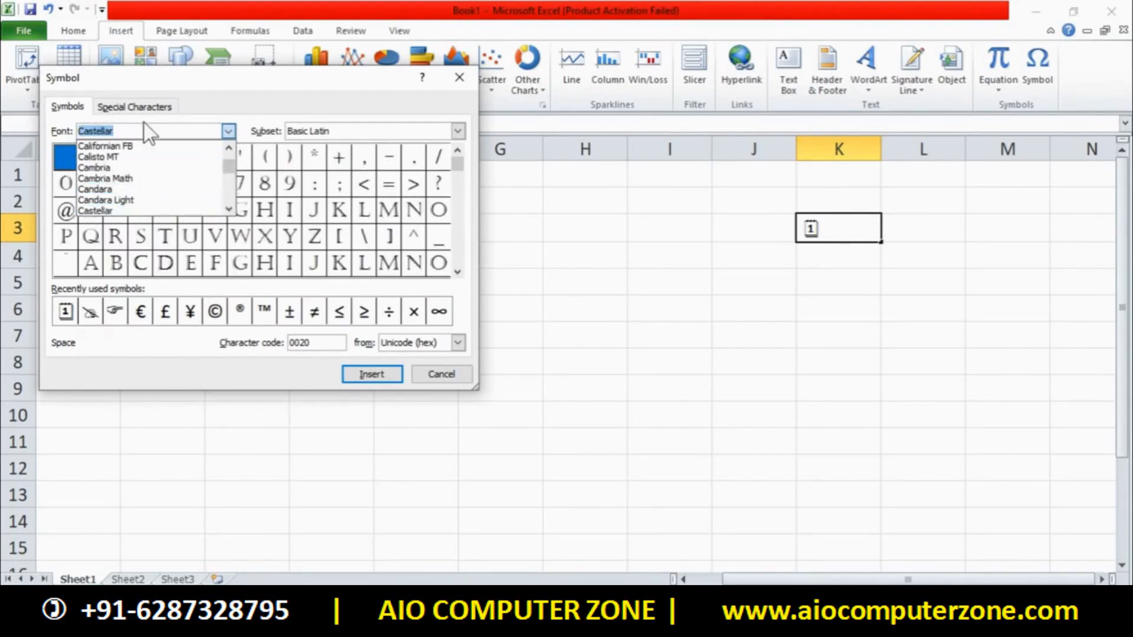
left_click(313, 75)
left_click_drag(314, 75, 573, 117)
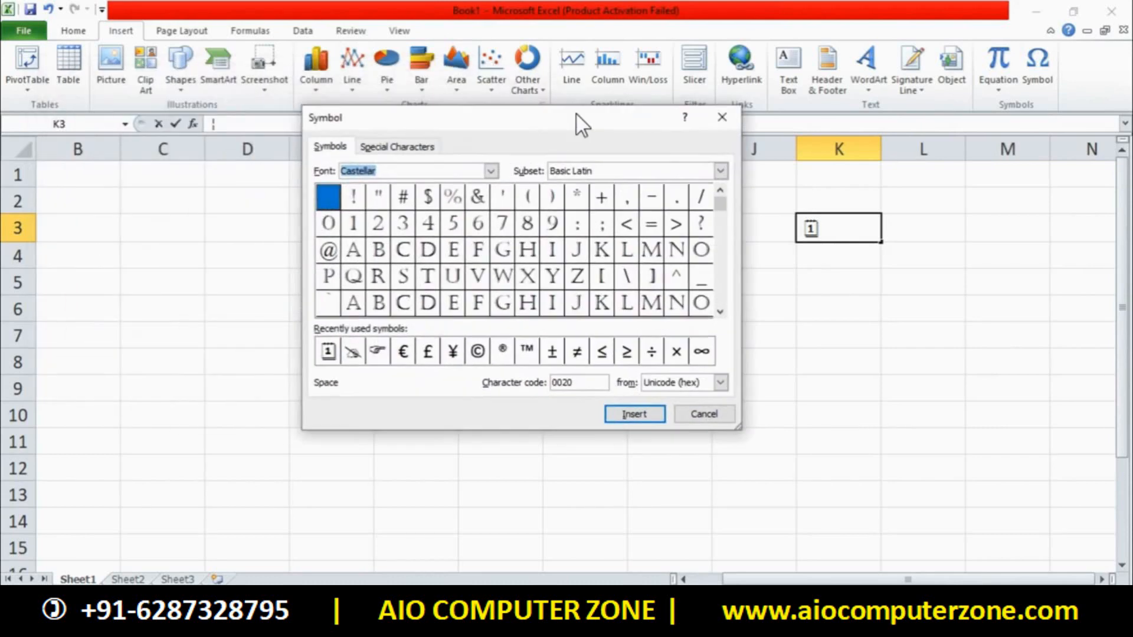
left_click(429, 149)
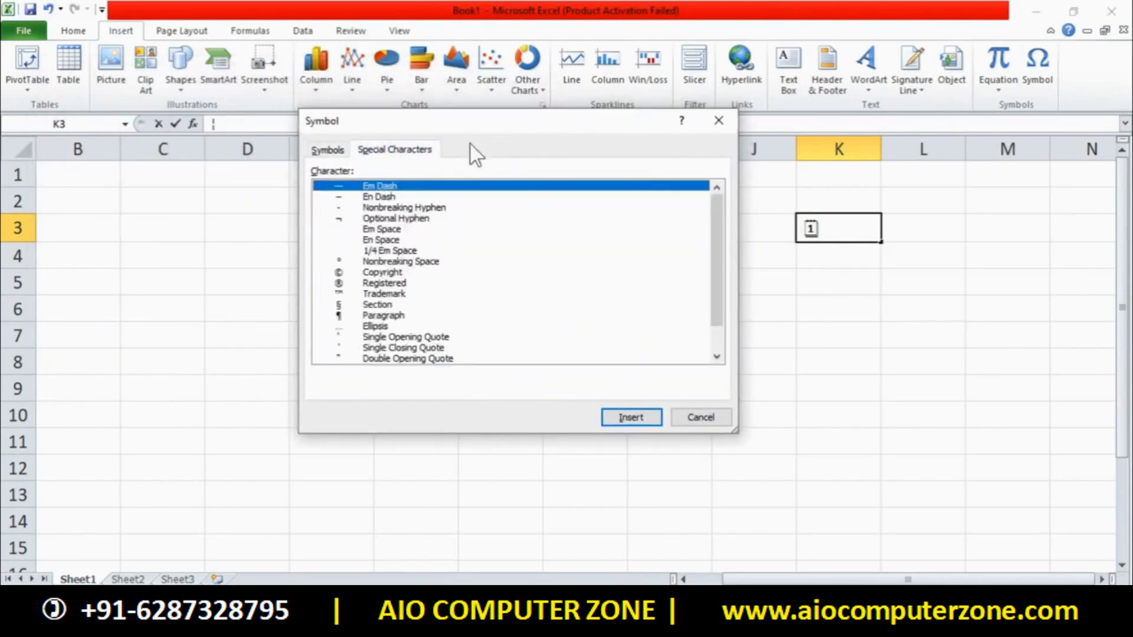
Insert the Section character into K3 from Special Characters and close the dialog
left_click(387, 207)
left_click(384, 231)
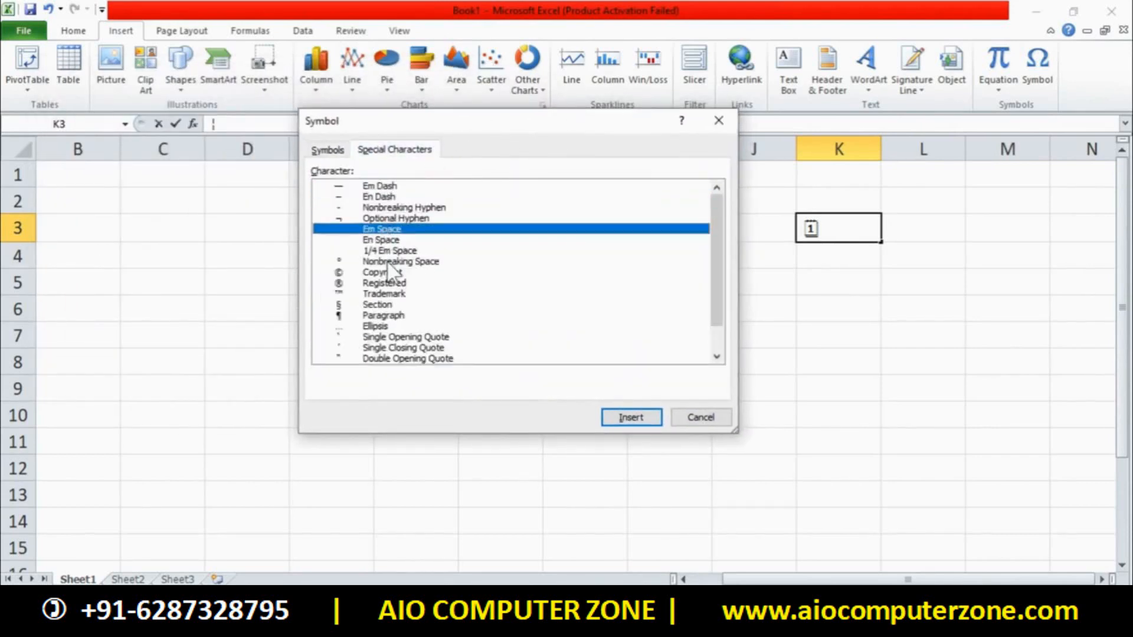
left_click(392, 262)
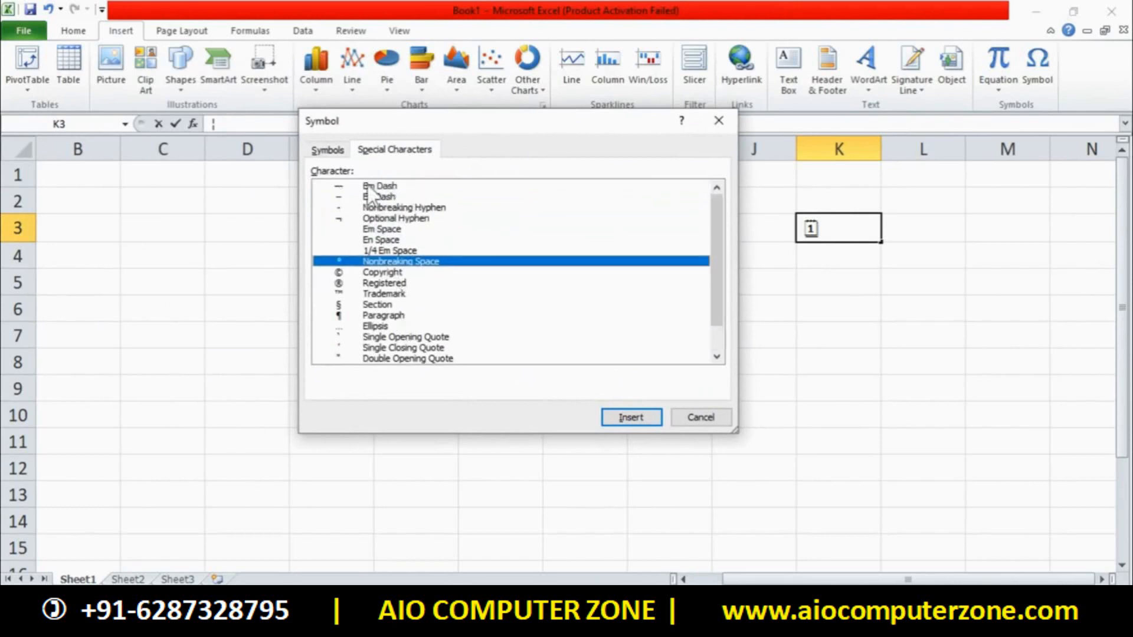
left_click(393, 187)
left_click(402, 218)
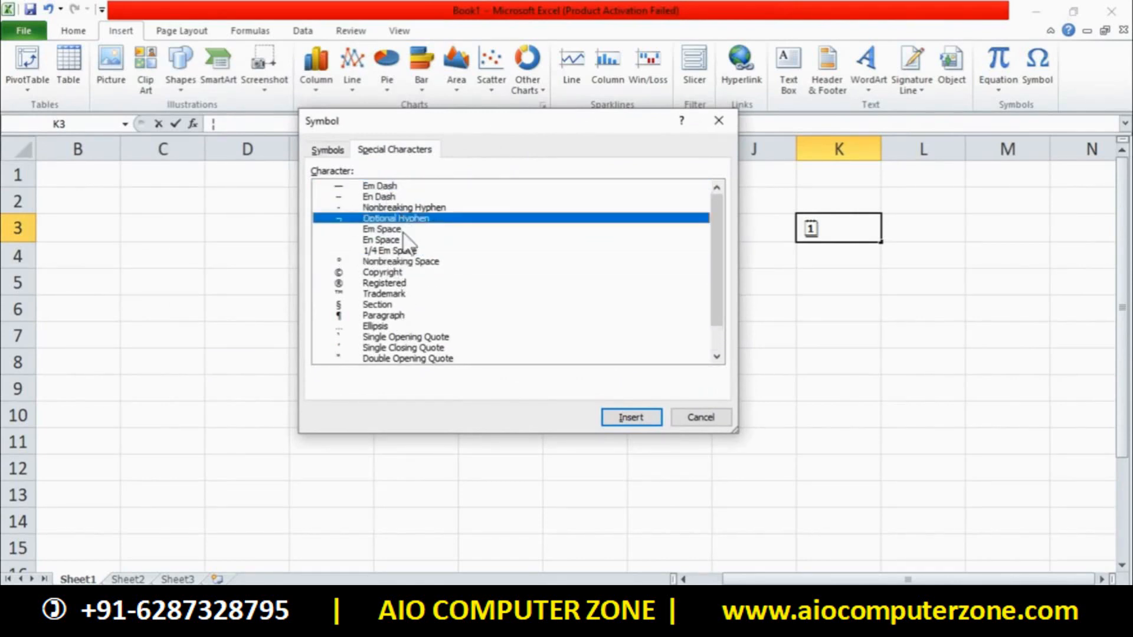
left_click(454, 304)
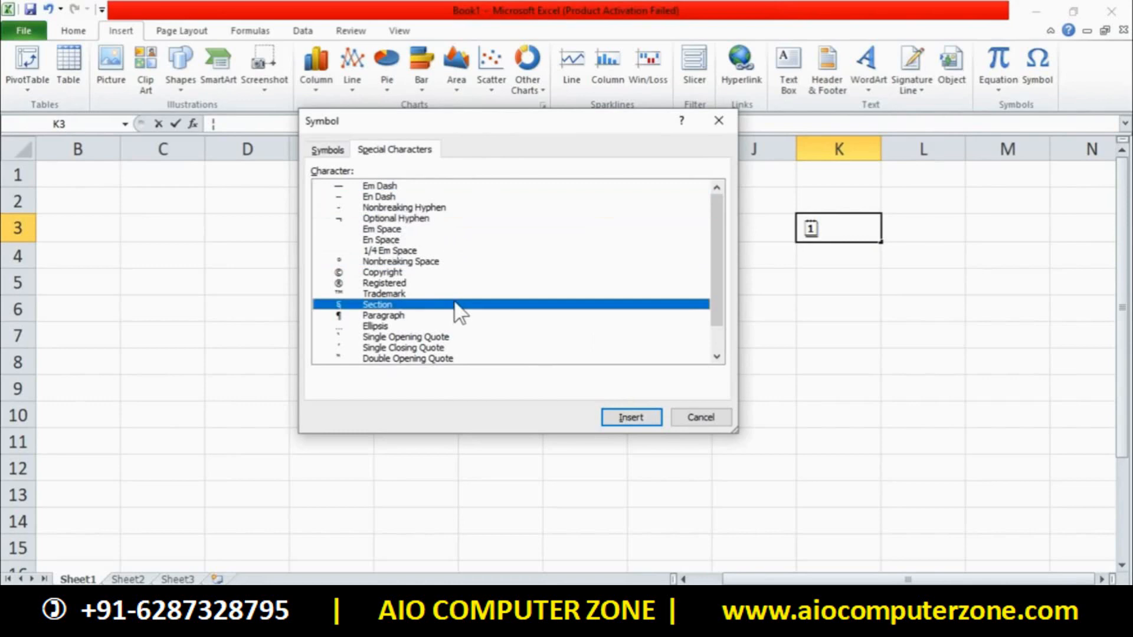
left_click(656, 414)
left_click(710, 416)
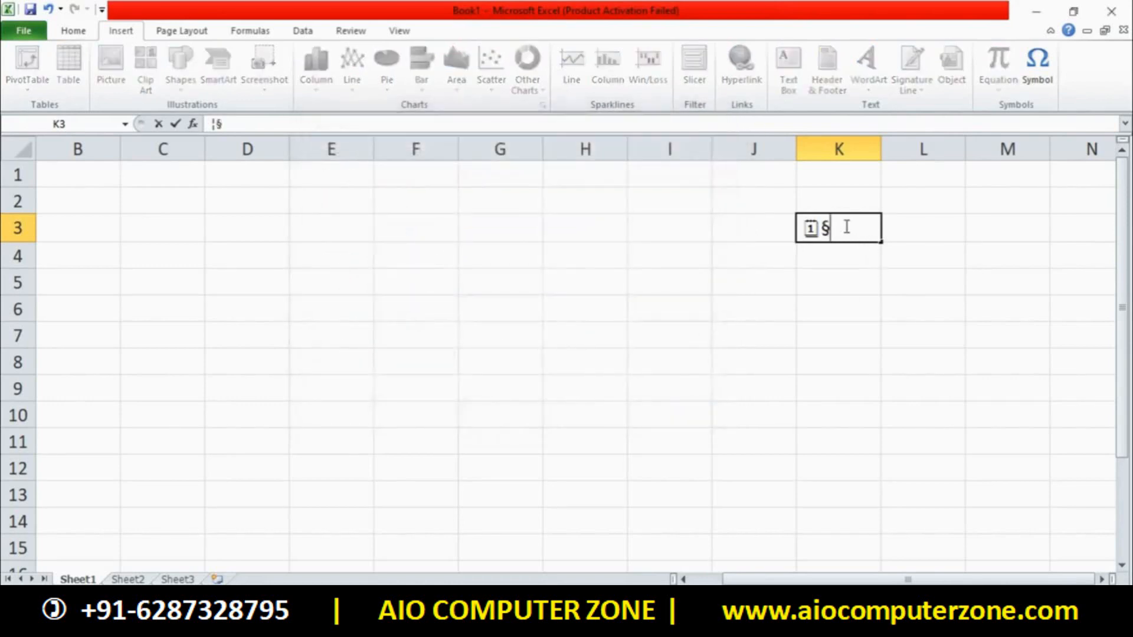
Finish the entry, then clear the contents of cell K3
left_click(757, 227)
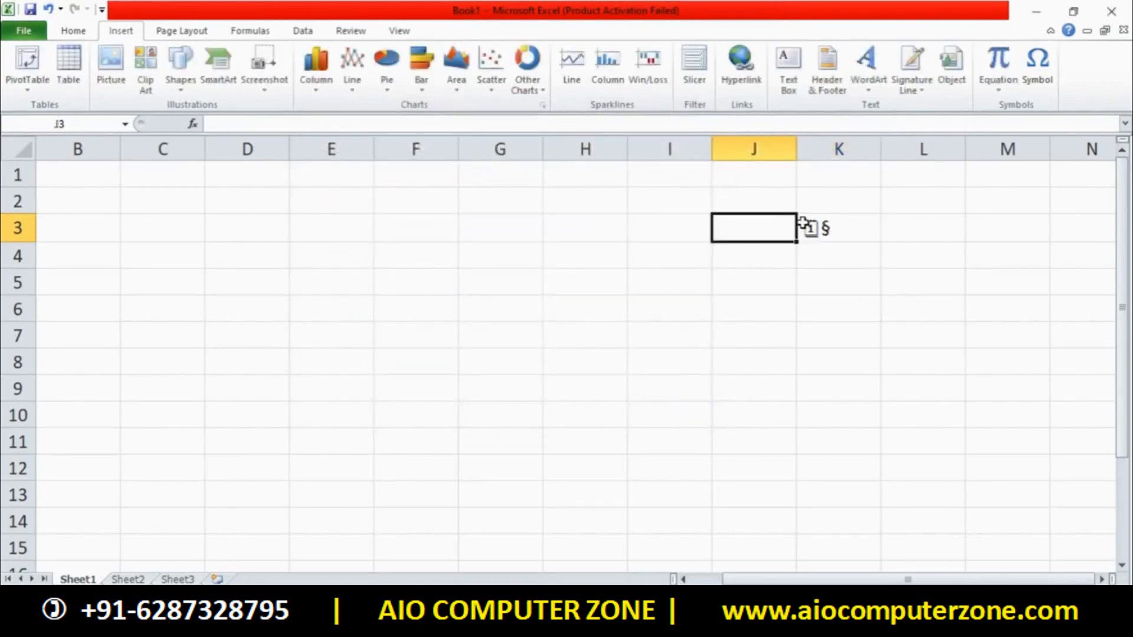
left_click_drag(804, 228, 865, 253)
left_click(858, 252)
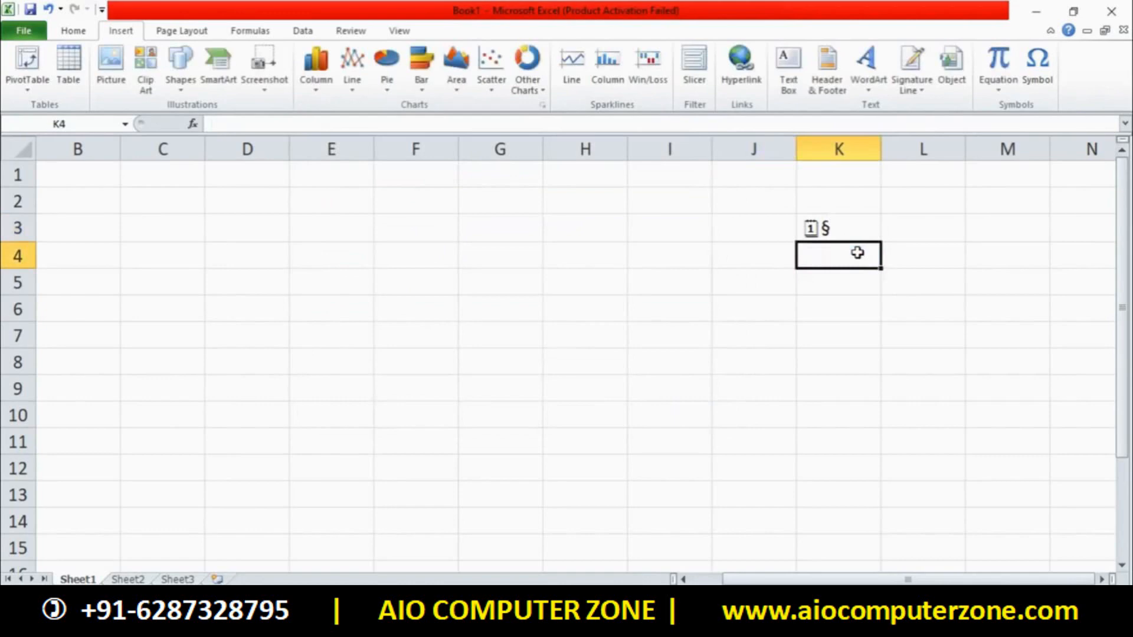
left_click(829, 225)
key("Delete")
Select L5 and show built-in equations like Area of Circle and Fourier Series
left_click(898, 271)
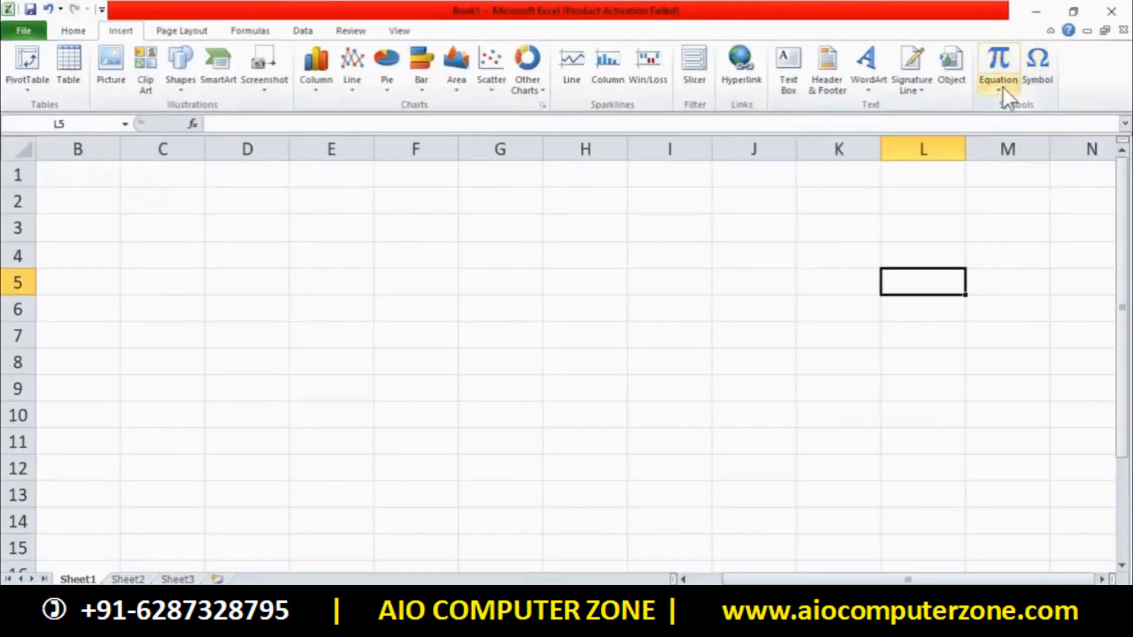
left_click(1002, 86)
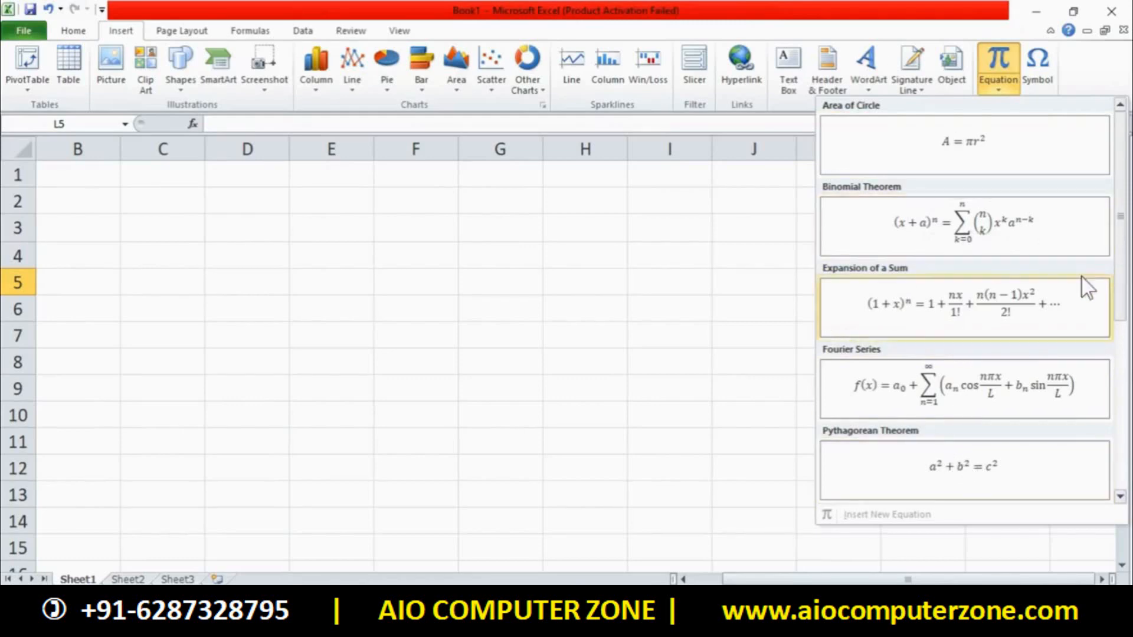
Insert the Fourier Series equation, widen it to one line and move it onto rows 4–6
left_click(1021, 374)
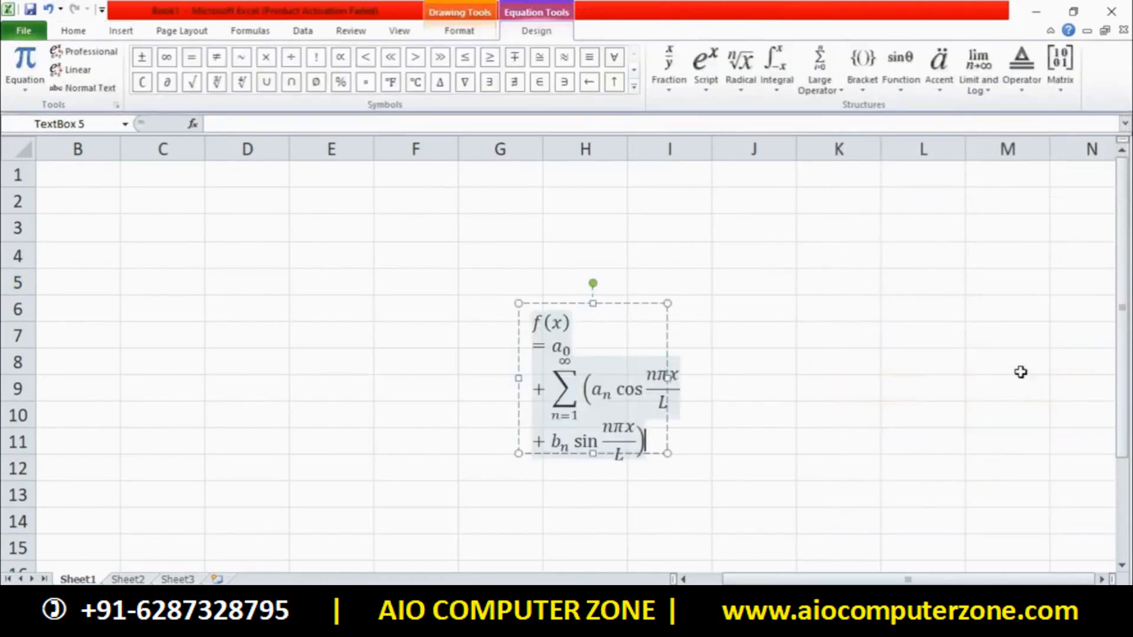
left_click_drag(668, 379, 1017, 381)
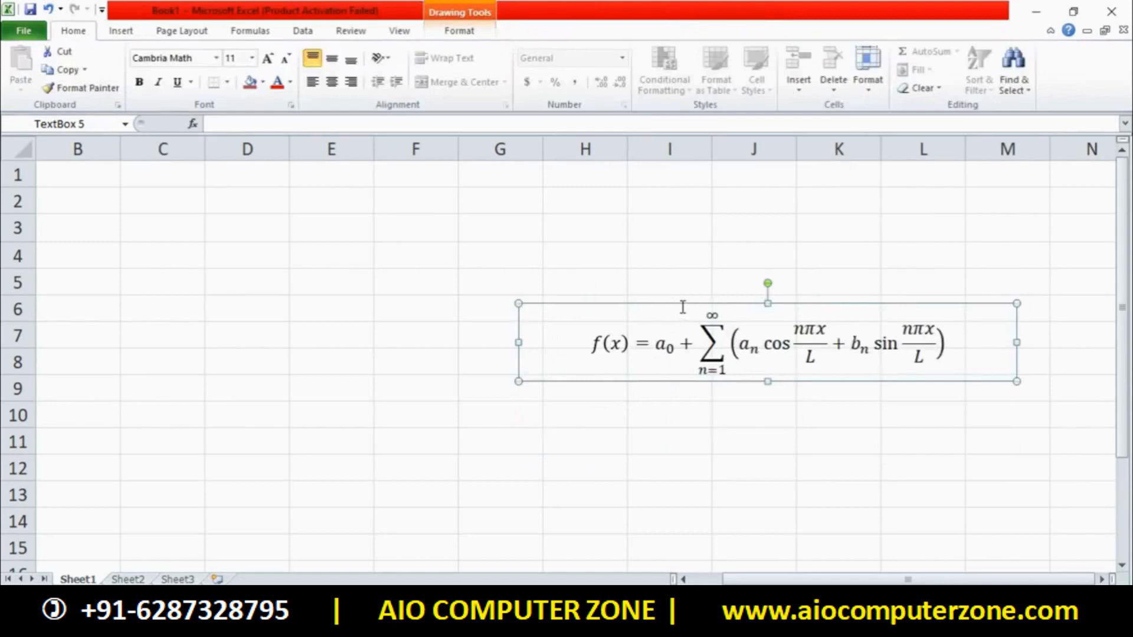
left_click_drag(680, 305, 407, 248)
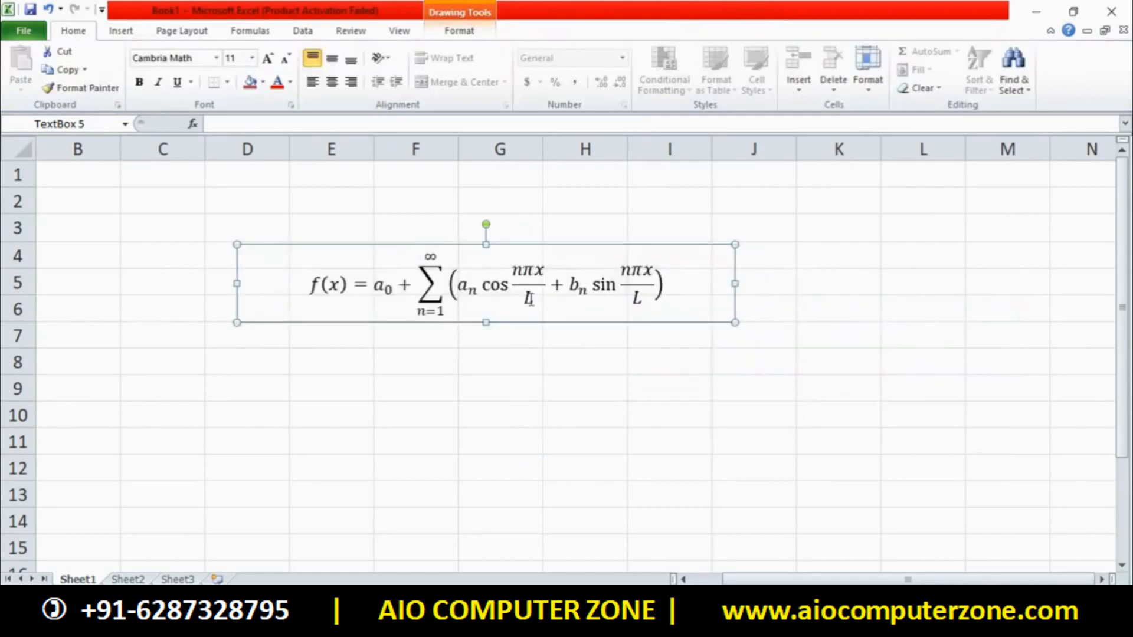
Change the constant a₀ to a₂ and the summation's upper limit from ∞ to 2
left_click(390, 287)
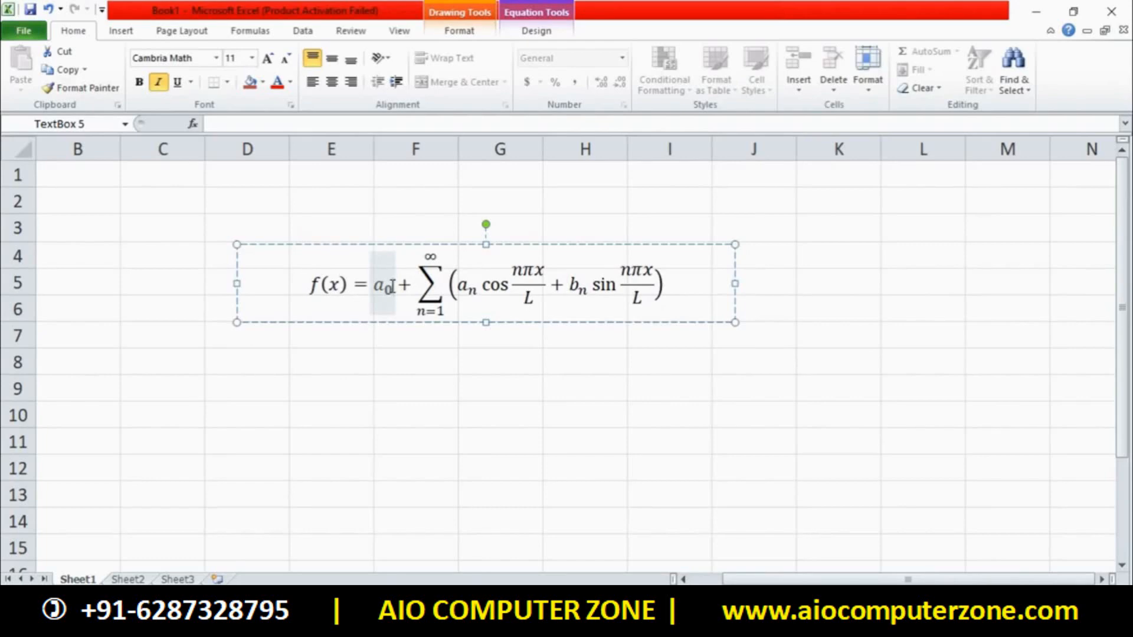
key("BackSpace")
type("2")
left_click(425, 256)
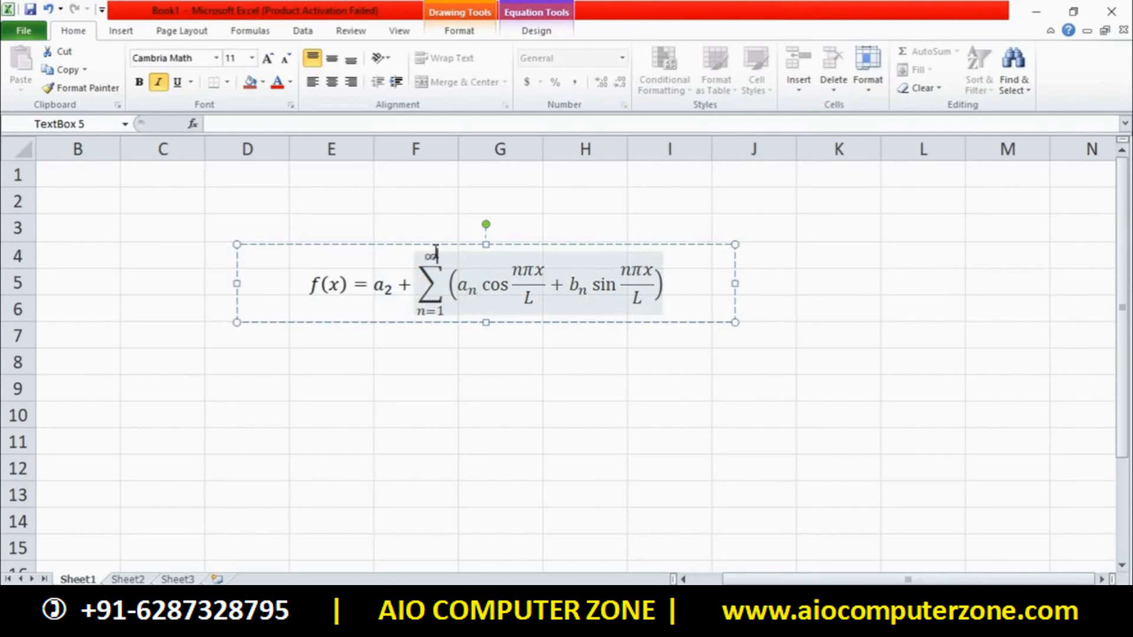
key("BackSpace")
type("2")
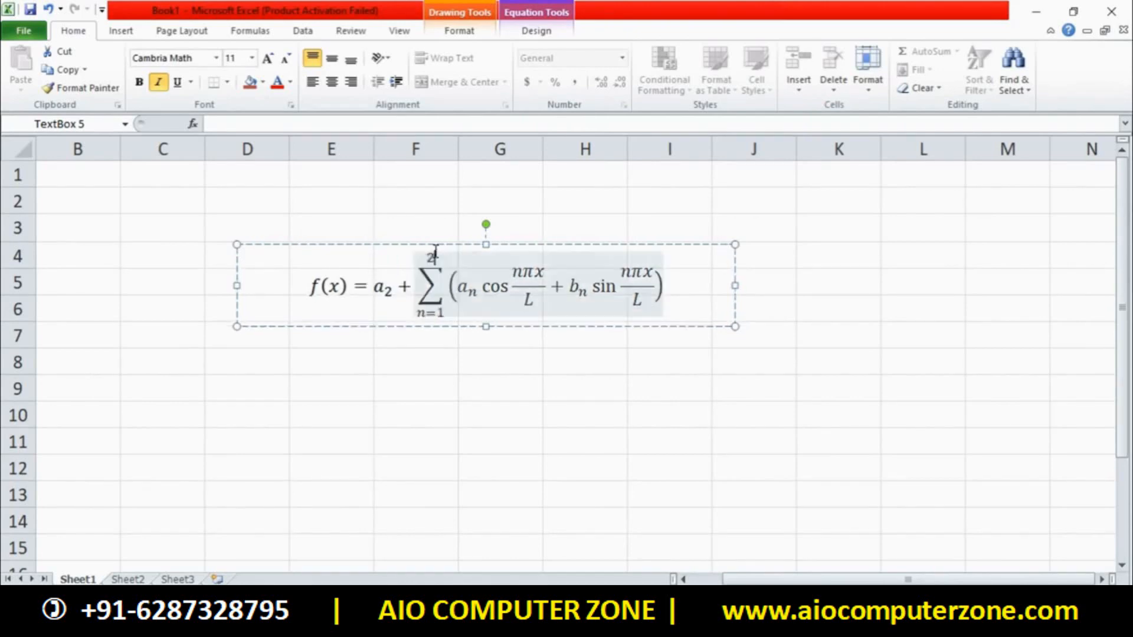
key("Escape")
key("Escape")
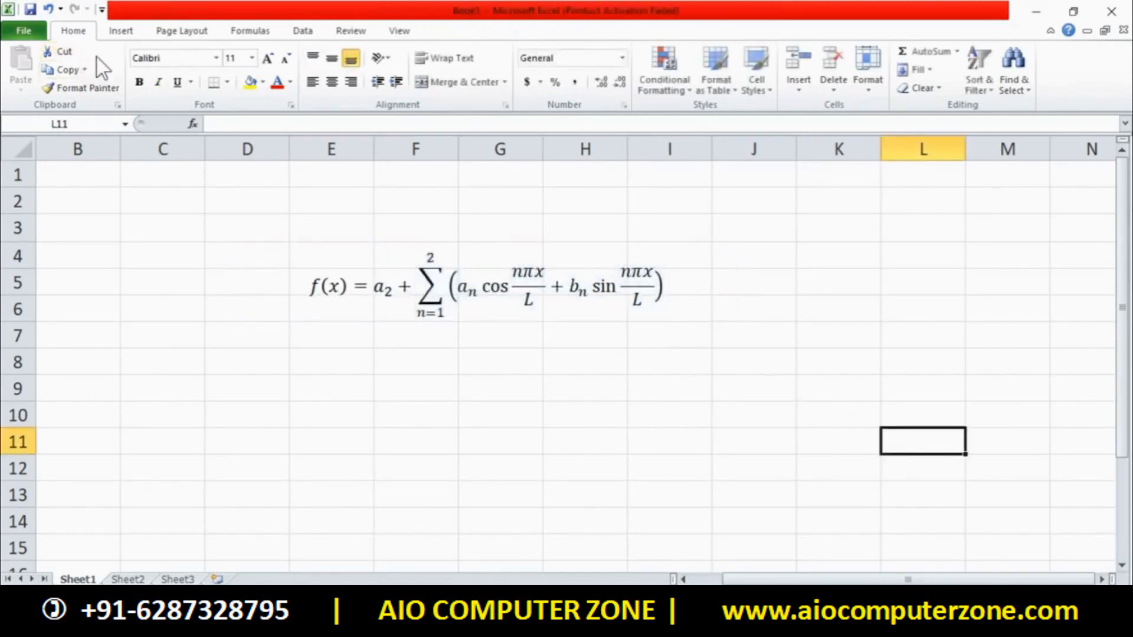
Insert a new blank equation box in Book1
left_click(119, 32)
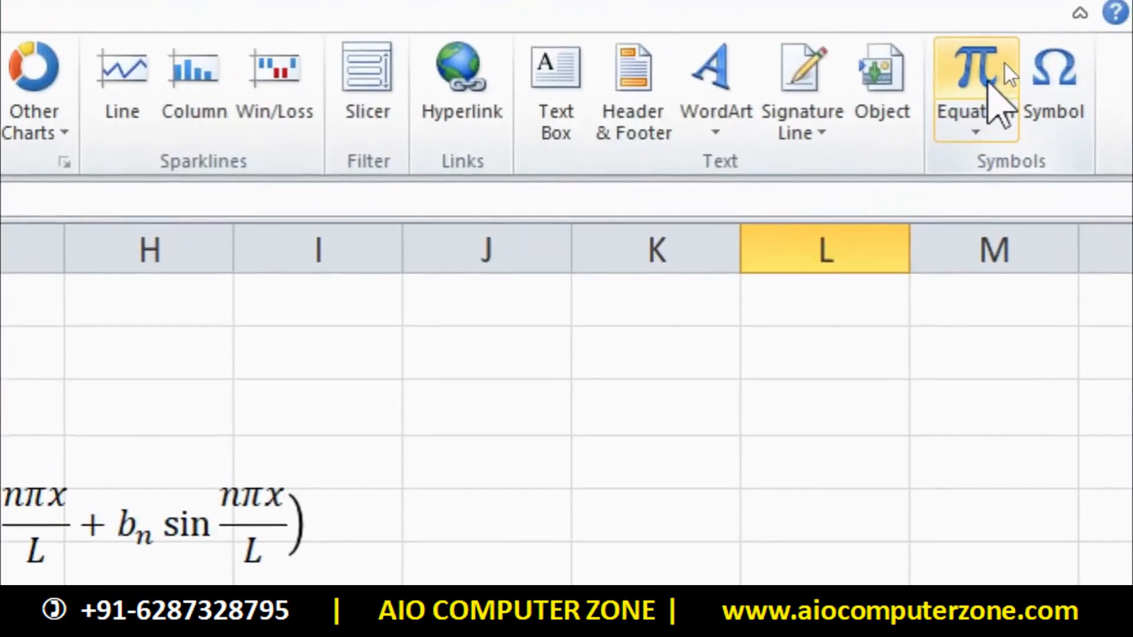
left_click(1003, 69)
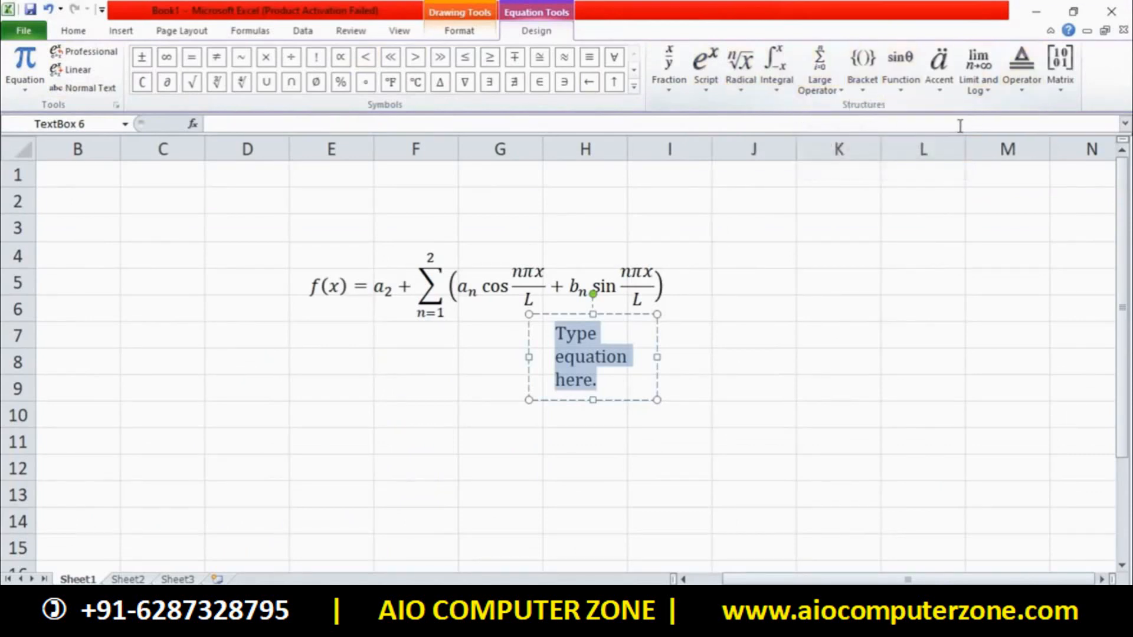
left_click(726, 278)
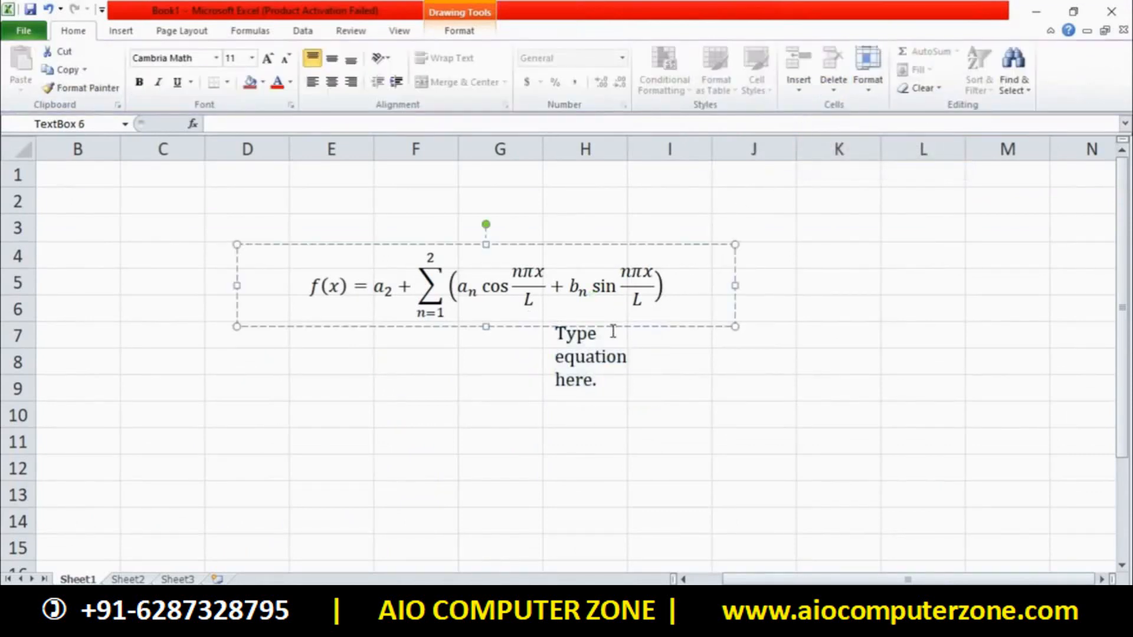
left_click(834, 304)
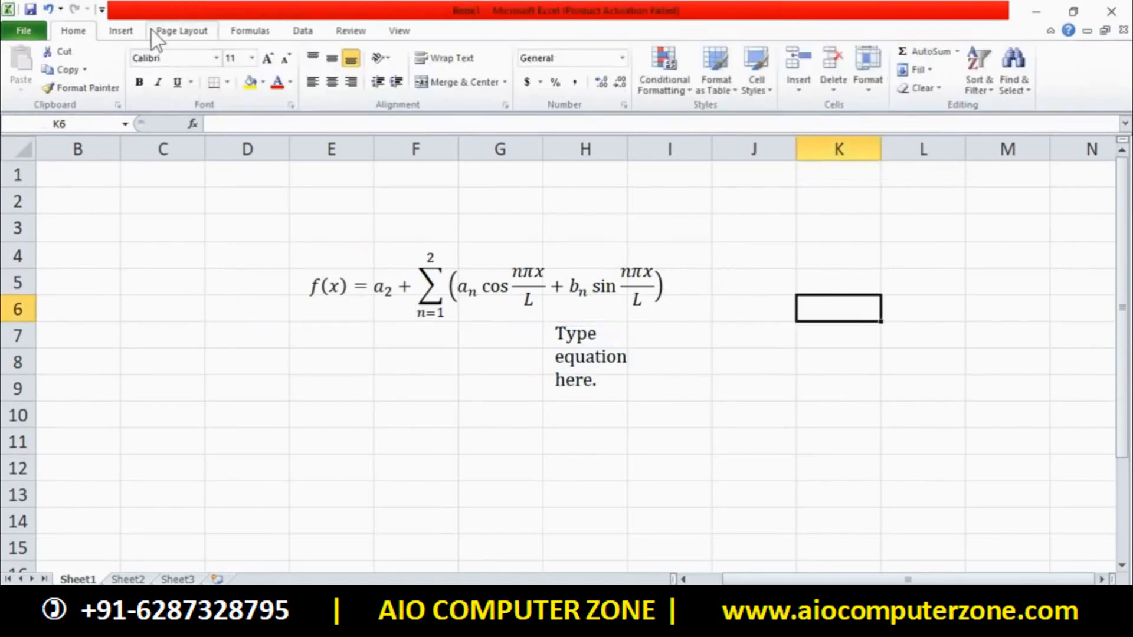
left_click(121, 31)
left_click(999, 62)
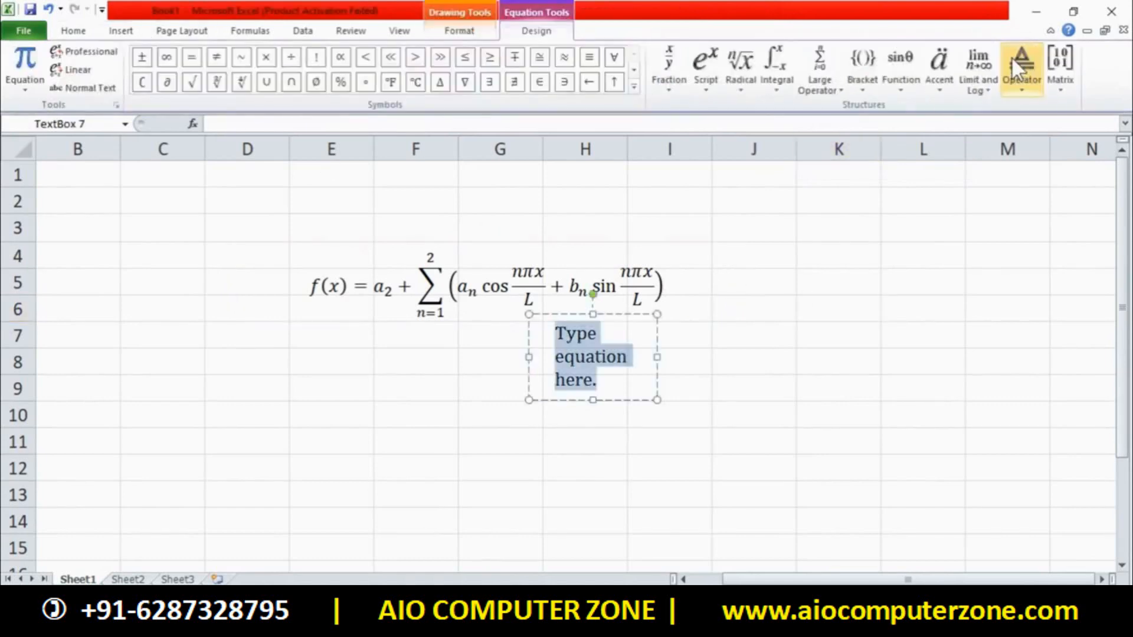
Add the %, ∇, ∄, ∋ and ← symbols to the equation
left_click(634, 87)
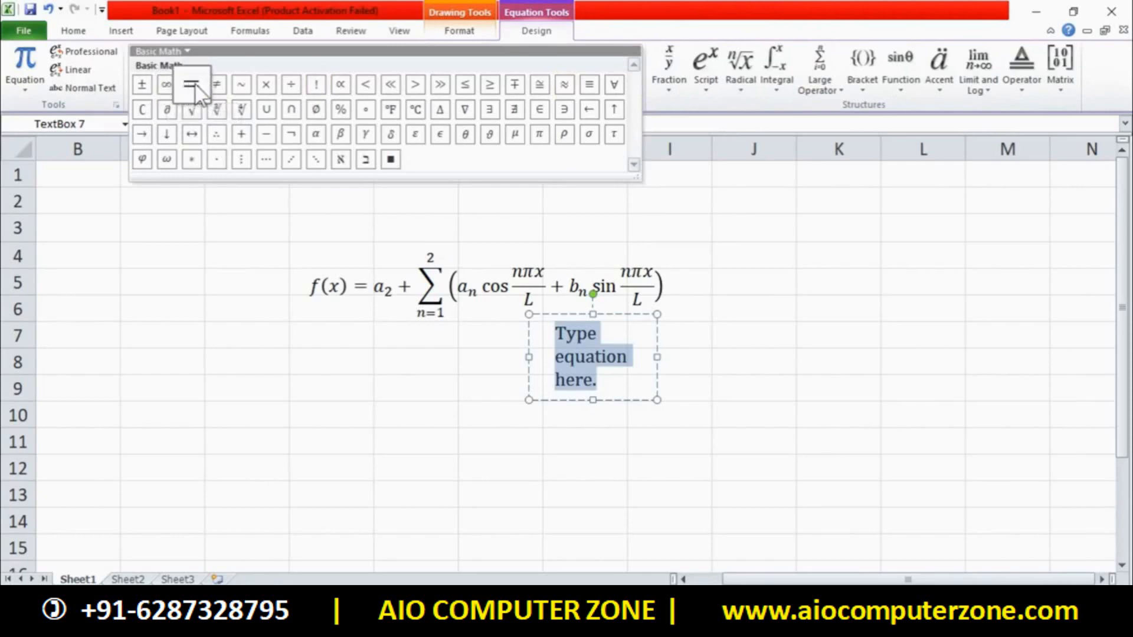
left_click(344, 105)
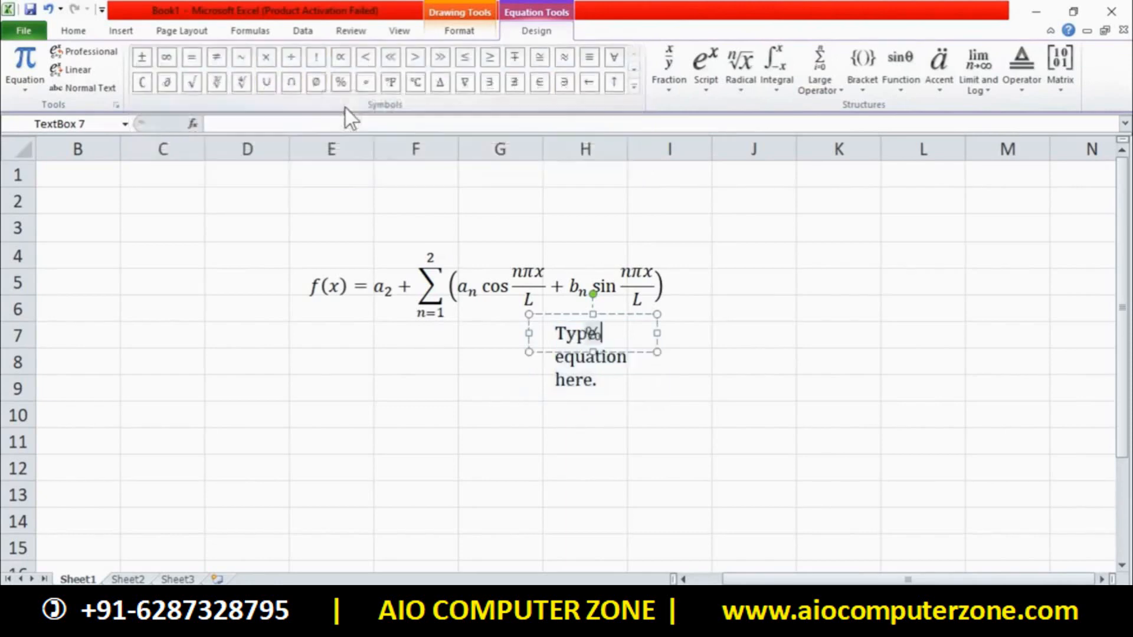
left_click(465, 82)
left_click(514, 82)
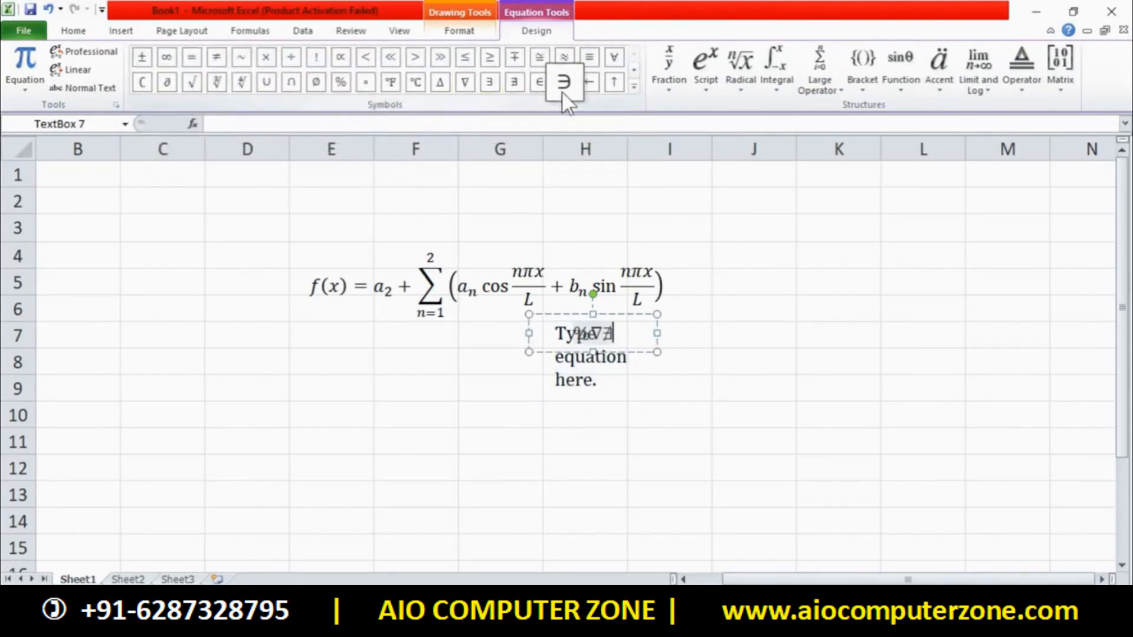
left_click(564, 82)
left_click(589, 82)
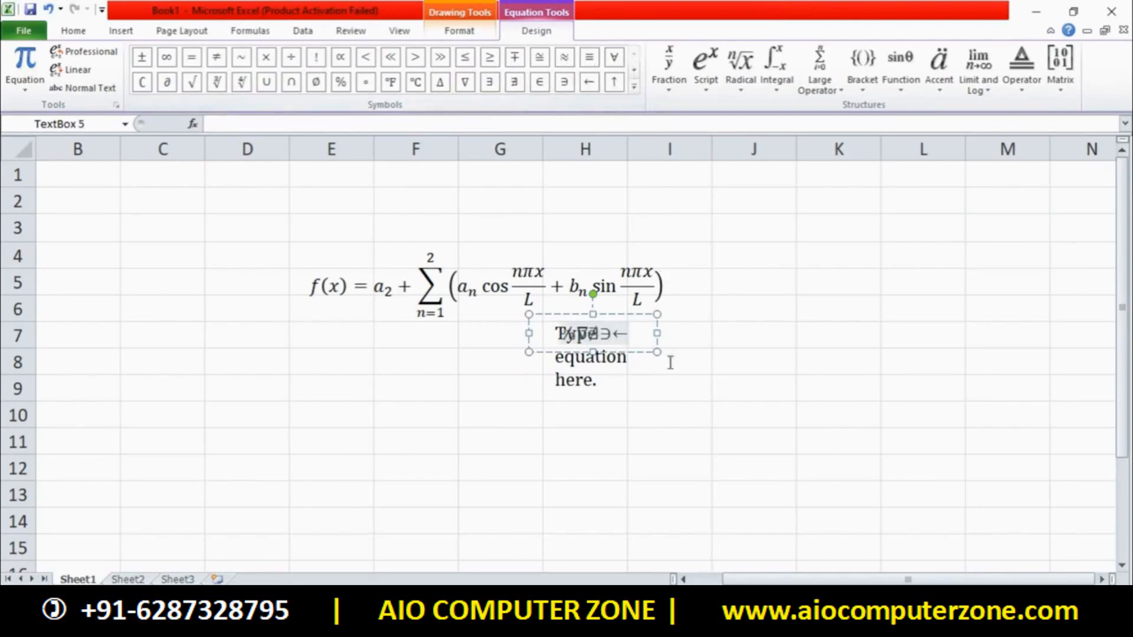
Deselect the equations and start a new blank workbook, Book2
left_click(723, 417)
left_click(653, 372)
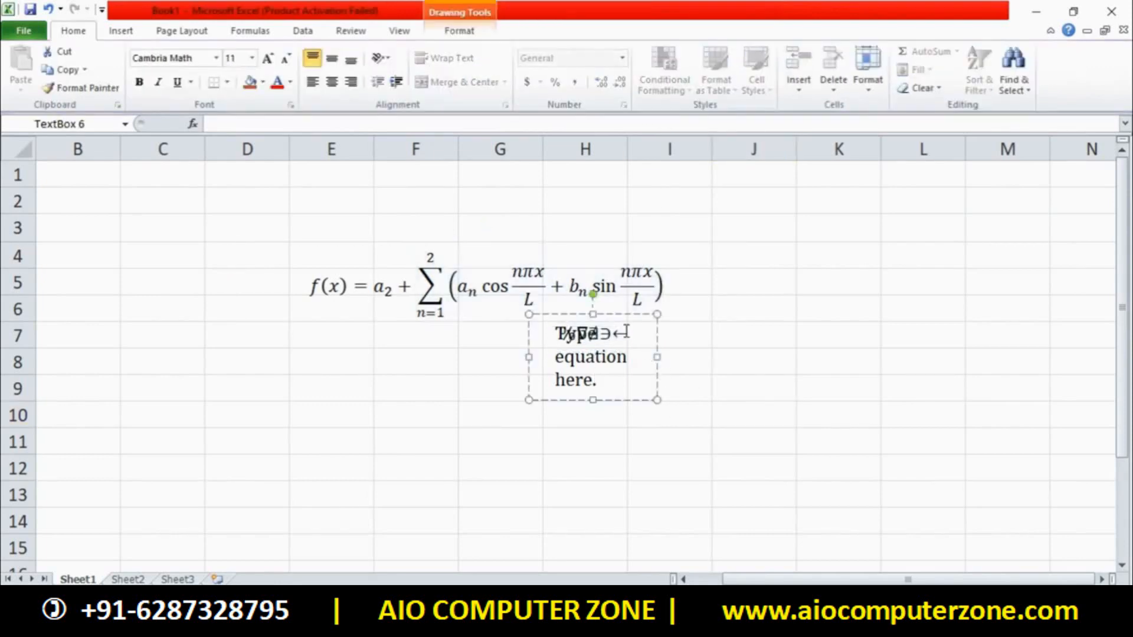
key("ctrl+n")
left_click(127, 33)
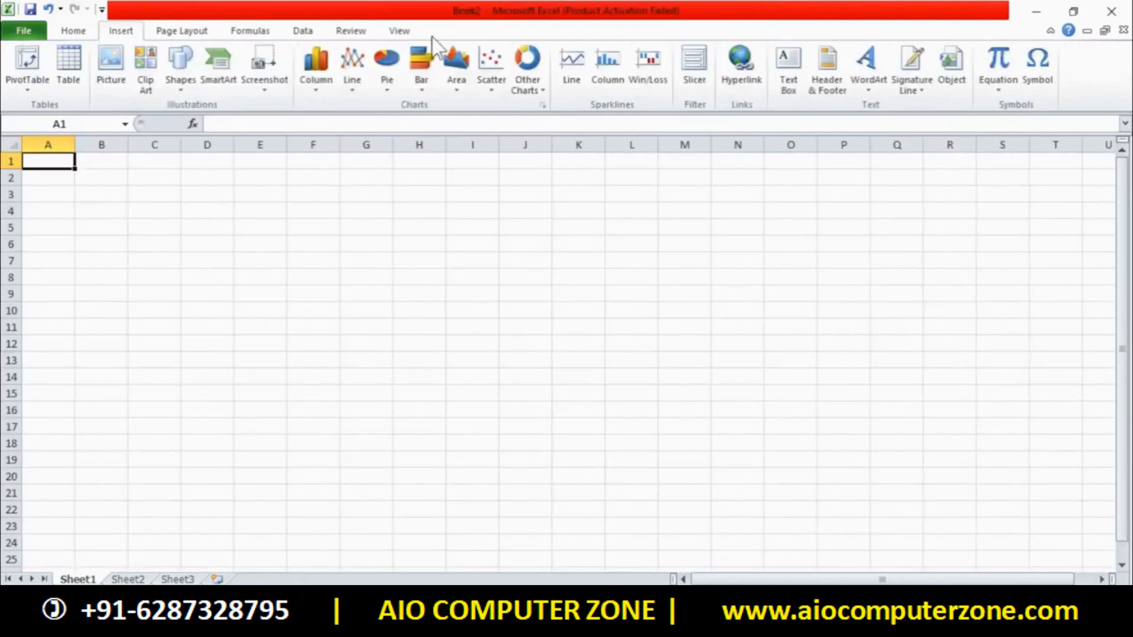
Insert a new equation in Book2 with a Stacked Fraction template
left_click(998, 66)
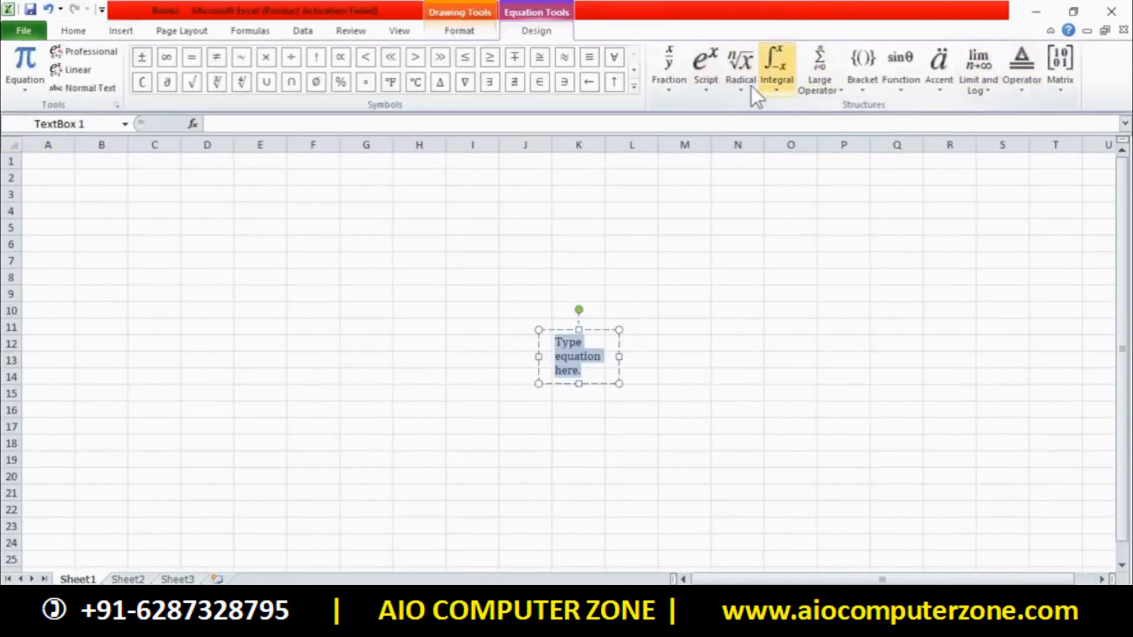
left_click(682, 85)
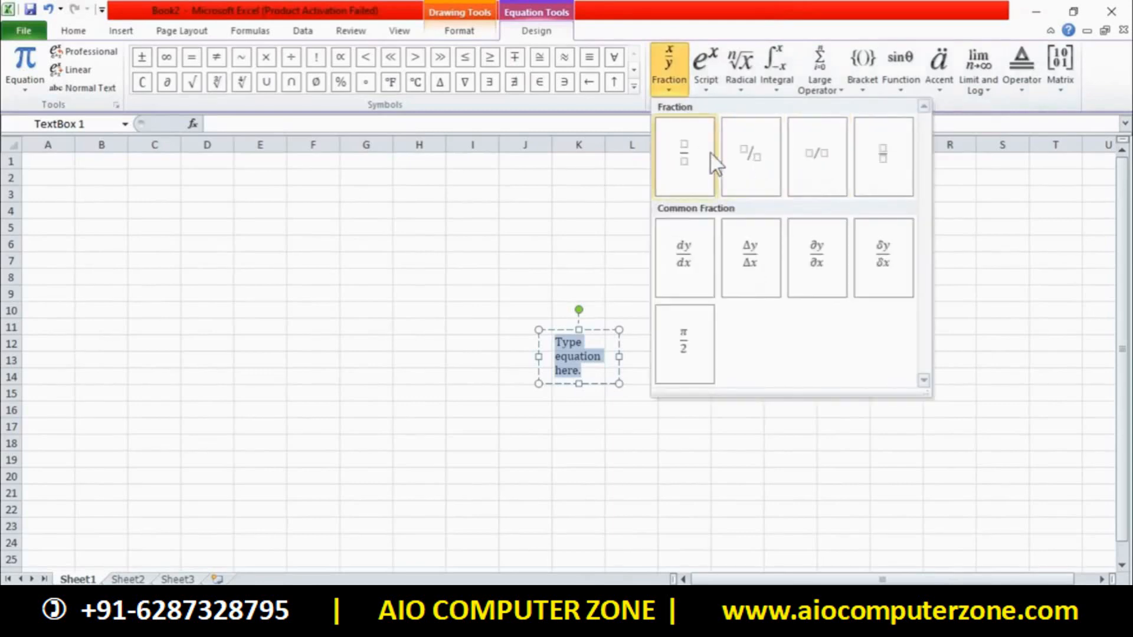
left_click(689, 162)
scroll(631, 349, "up", 5)
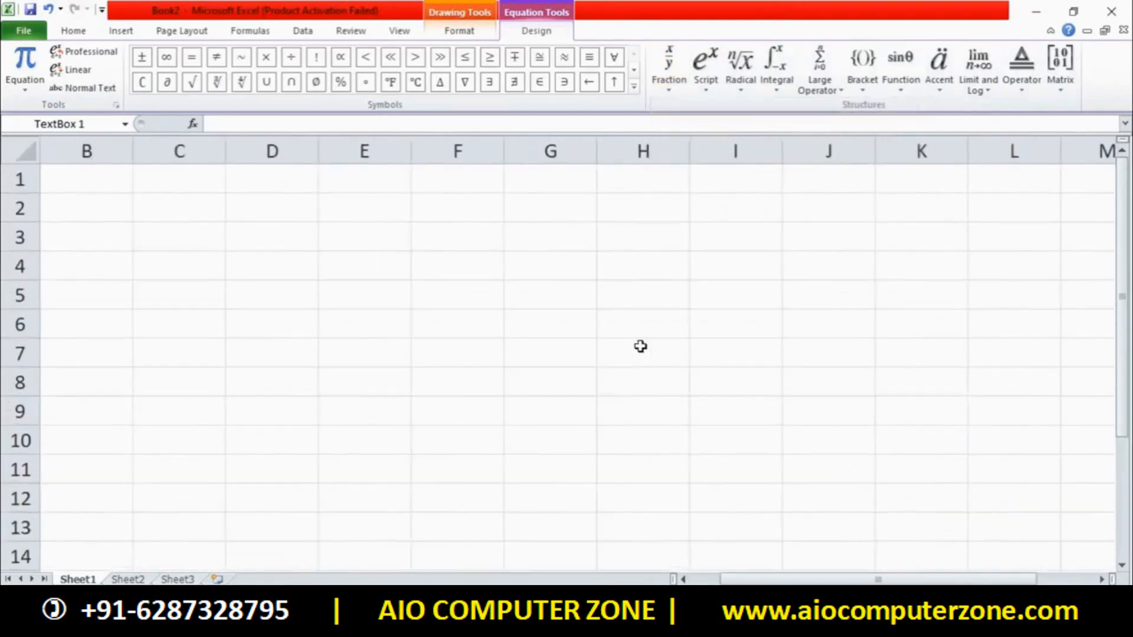
left_click_drag(920, 580, 980, 580)
left_click_drag(1125, 335, 1119, 420)
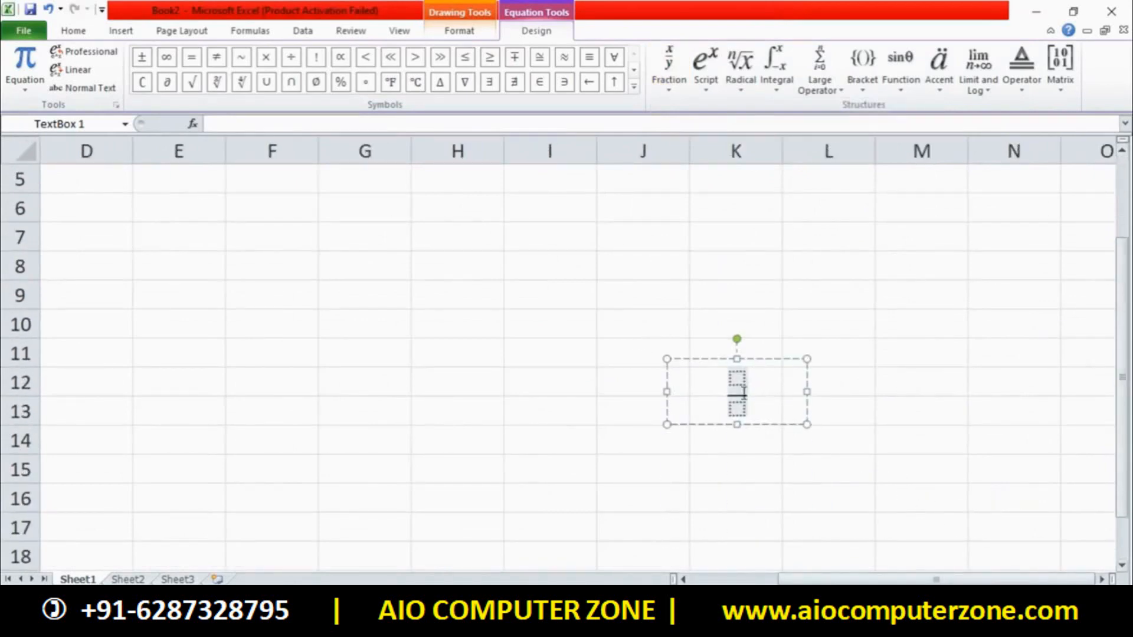
Fill the stacked fraction with 2 over 3 and append a Skewed Fraction after it
left_click(739, 379)
type("2")
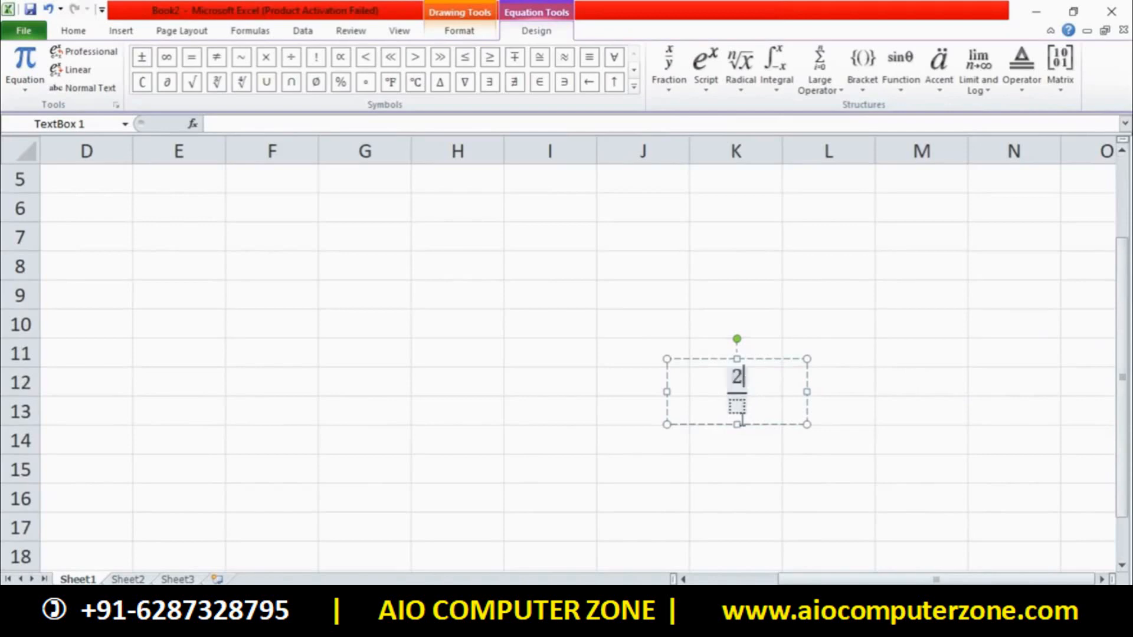
left_click(739, 408)
type("3")
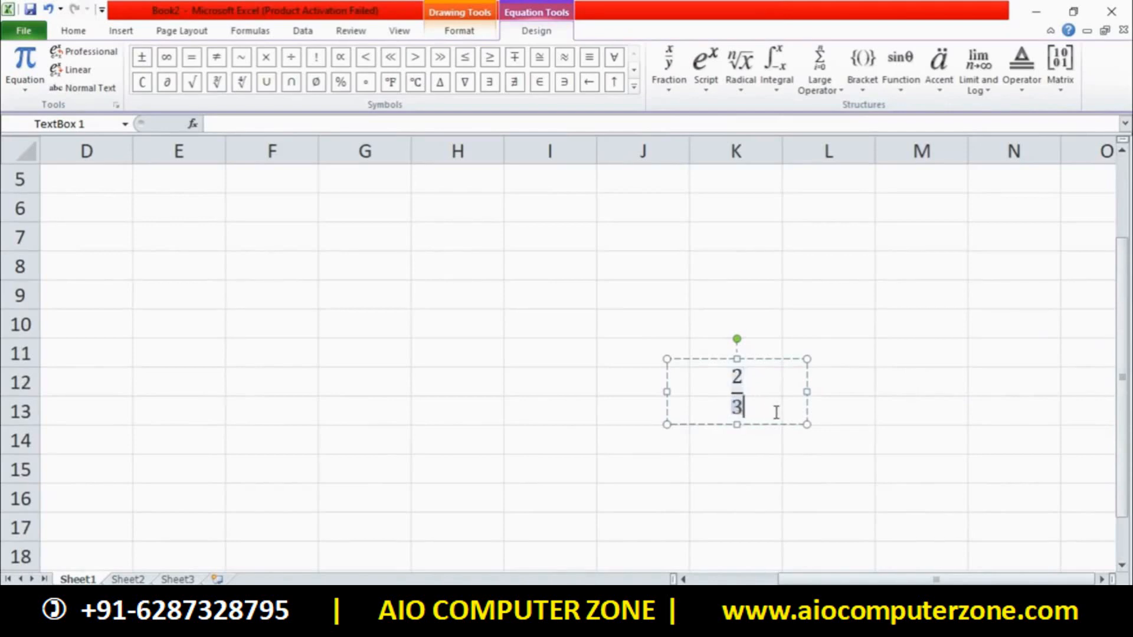
left_click(669, 71)
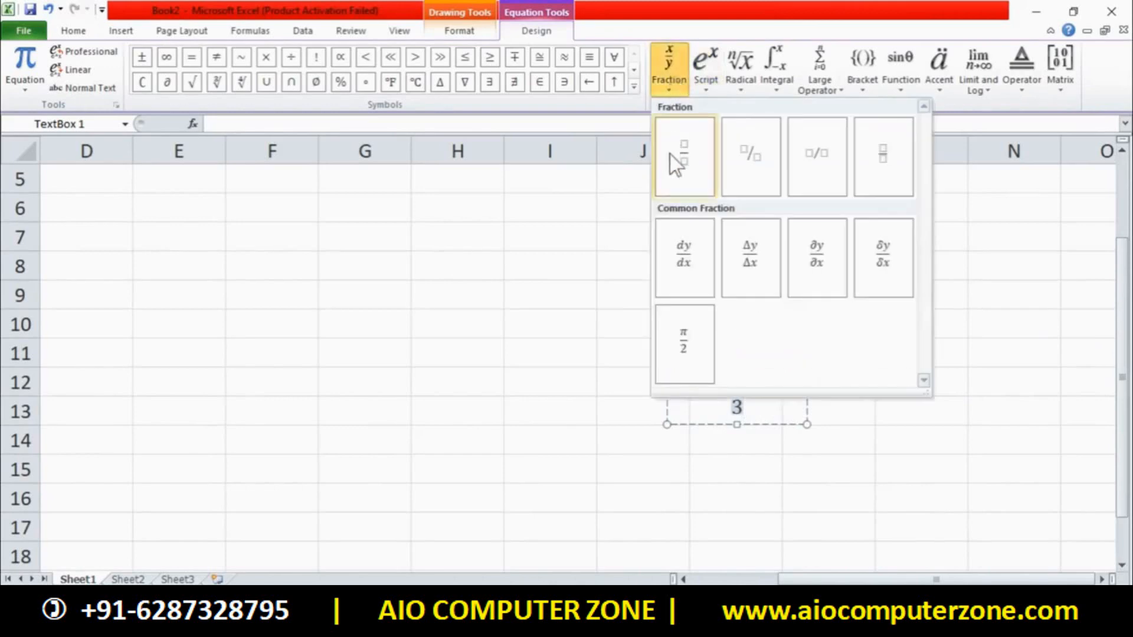
left_click(766, 165)
Click cell K9 and insert another new empty equation box
left_click(763, 295)
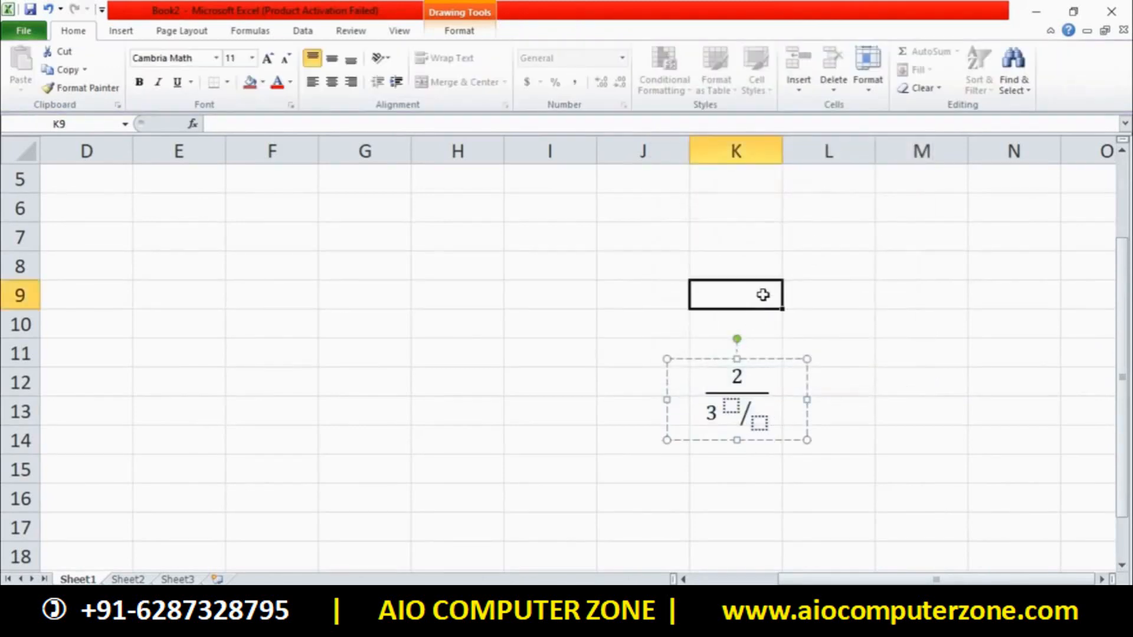
left_click(121, 31)
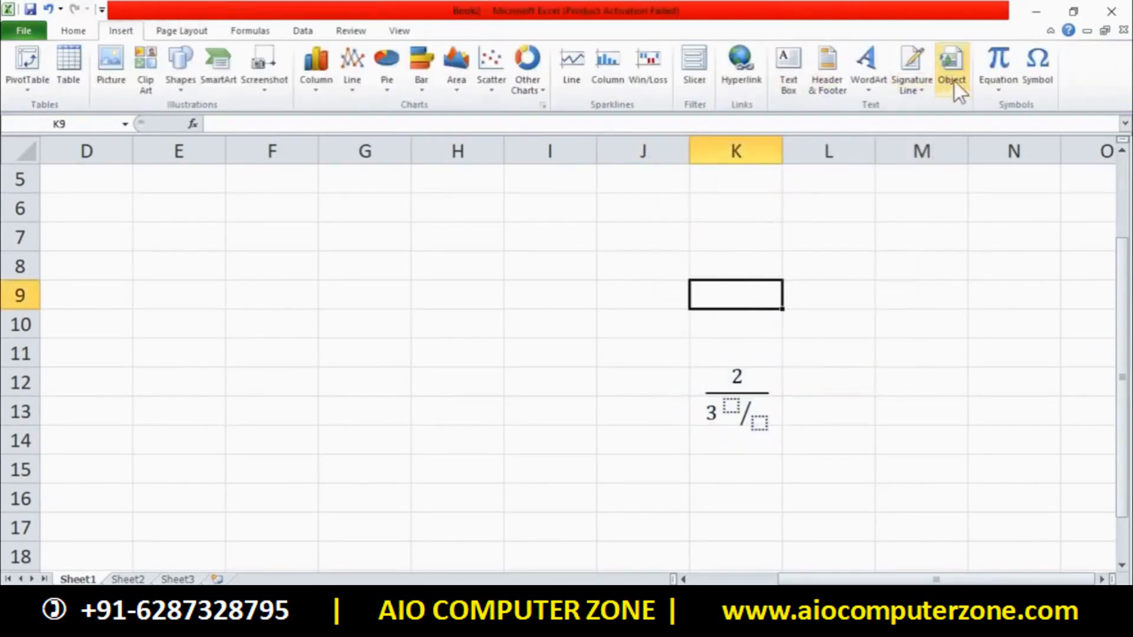
left_click(1004, 59)
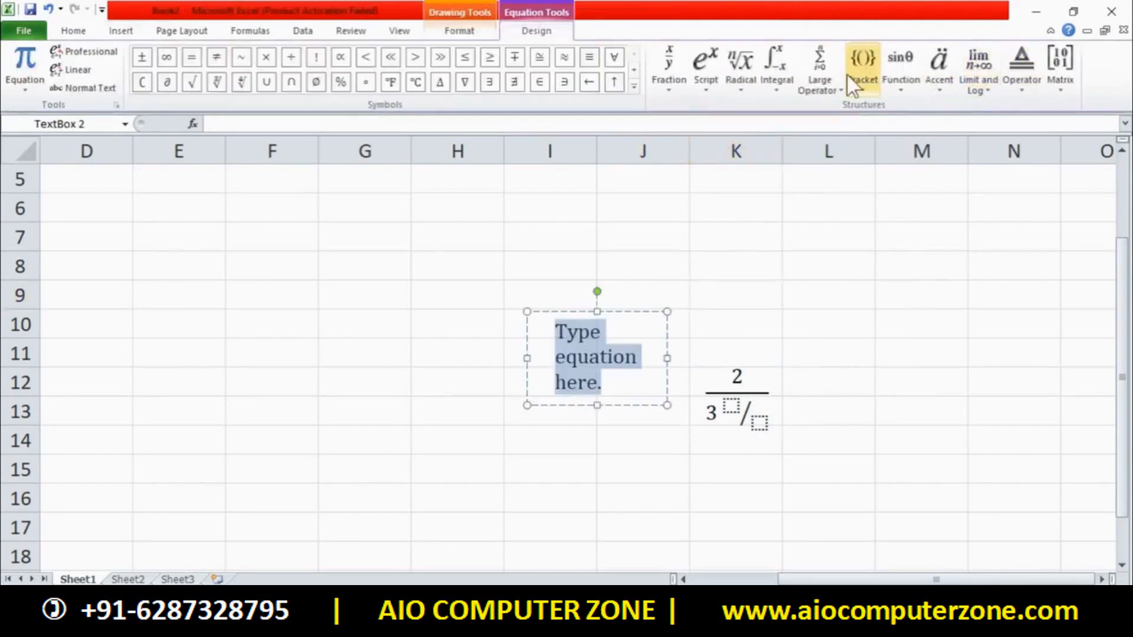
Insert a Skewed Fraction template with 2 as numerator and 8 as denominator
left_click(680, 86)
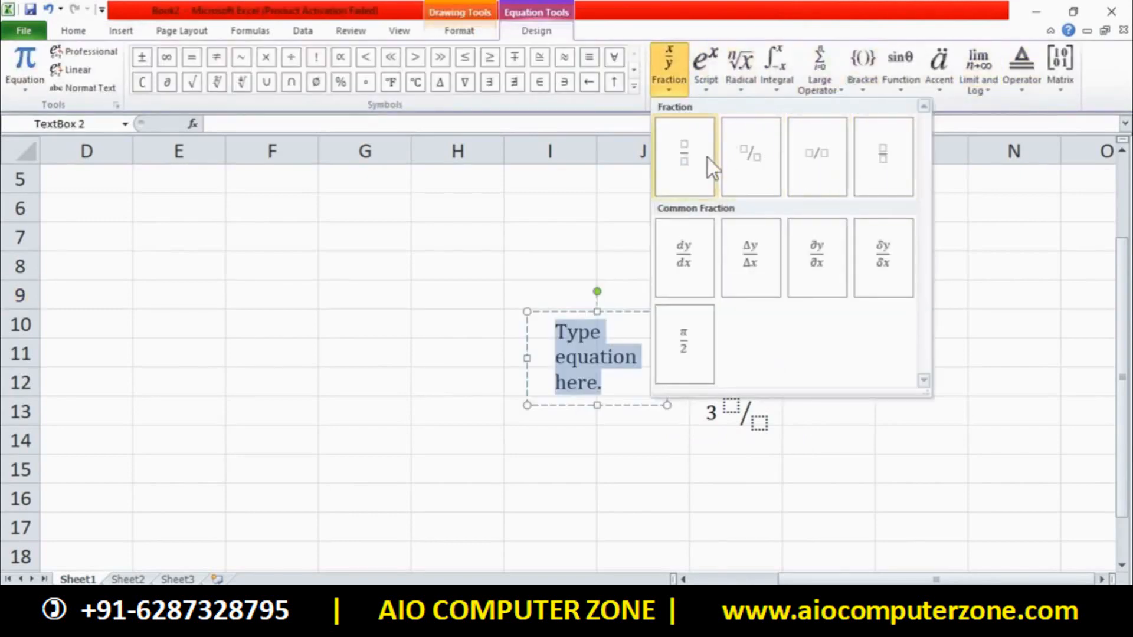
left_click(767, 155)
left_click(584, 331)
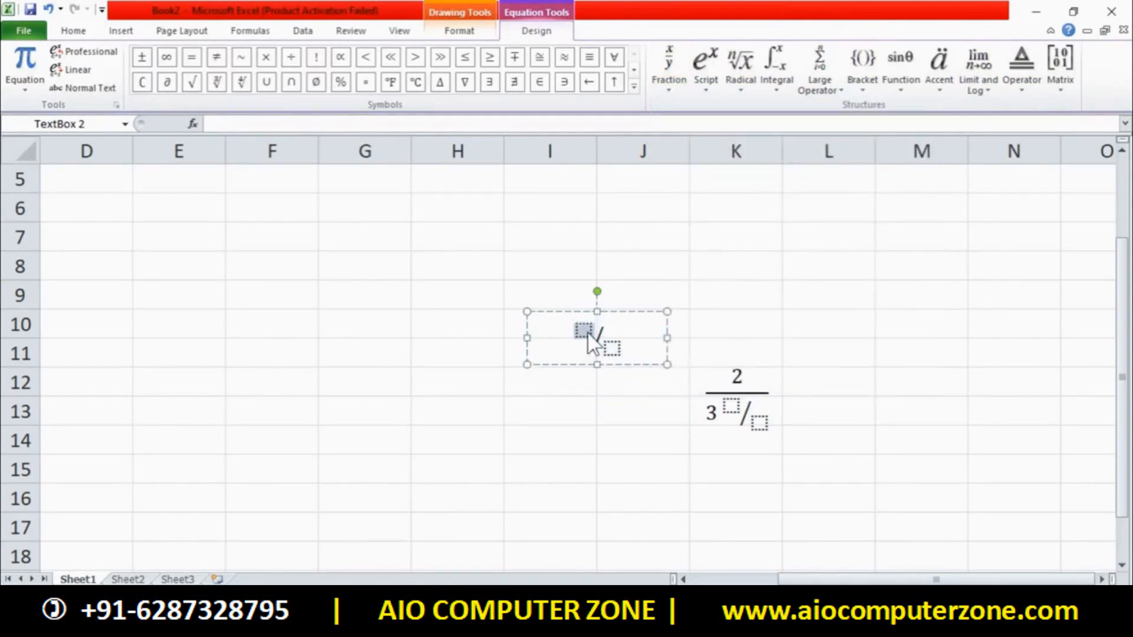
type("2")
left_click(610, 349)
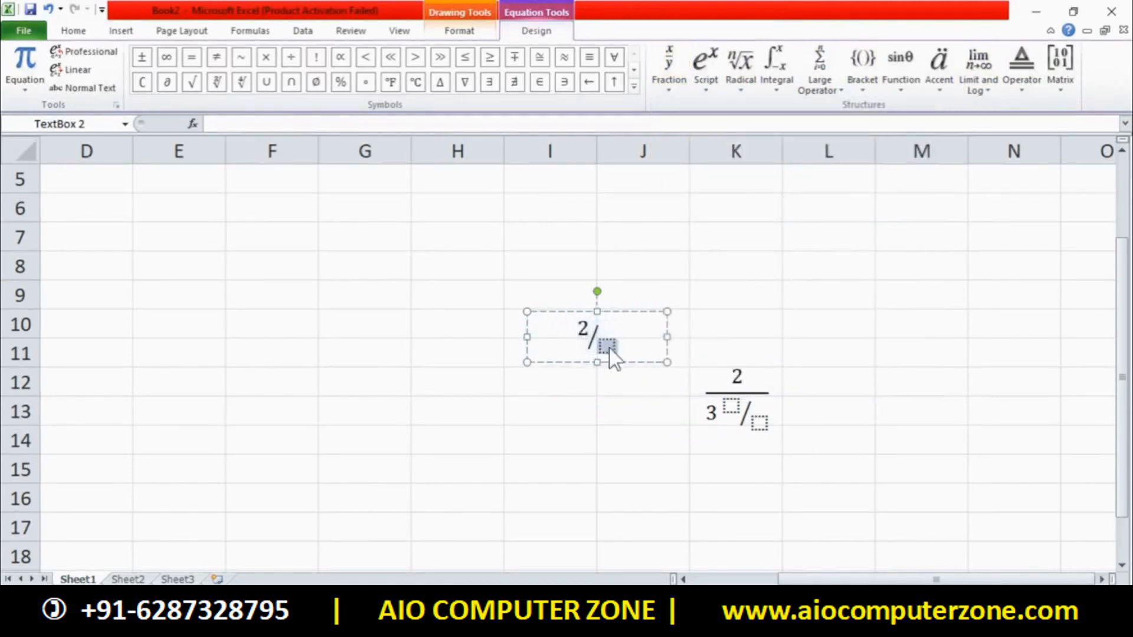
type("8")
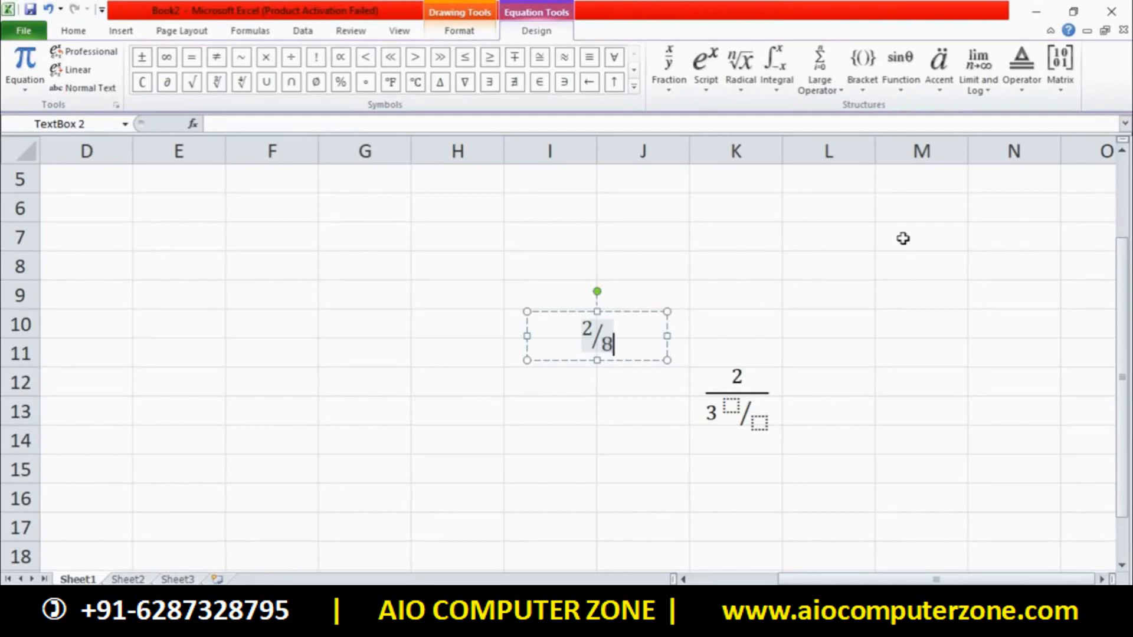
Add an integral with limits after the 2/8 fraction and click out to cell G8
left_click(777, 94)
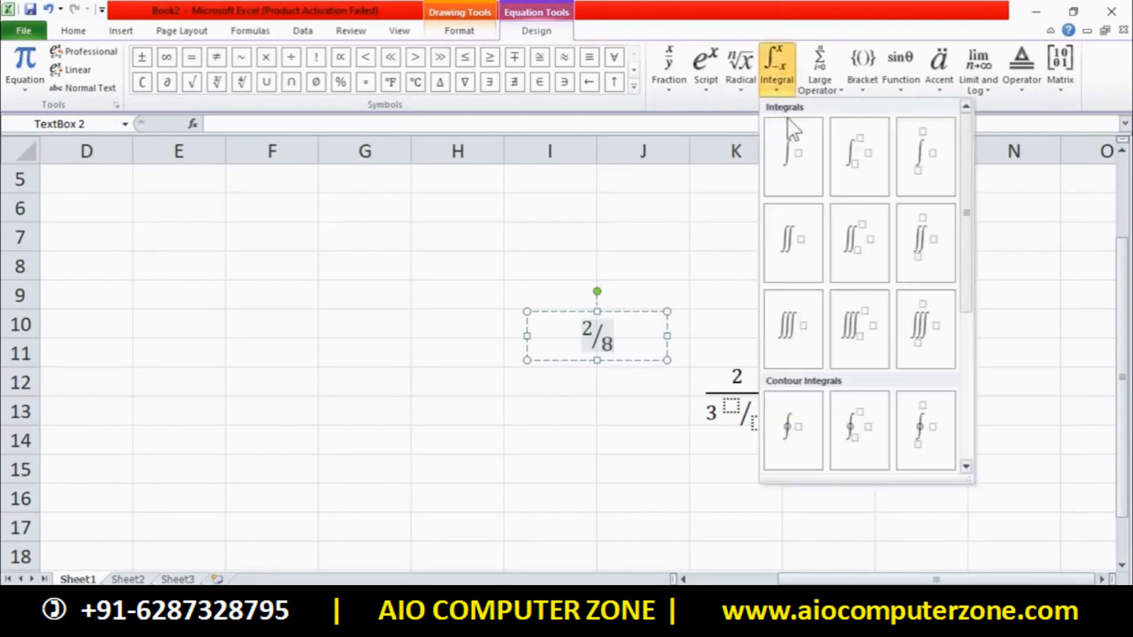
left_click_drag(965, 184, 923, 189)
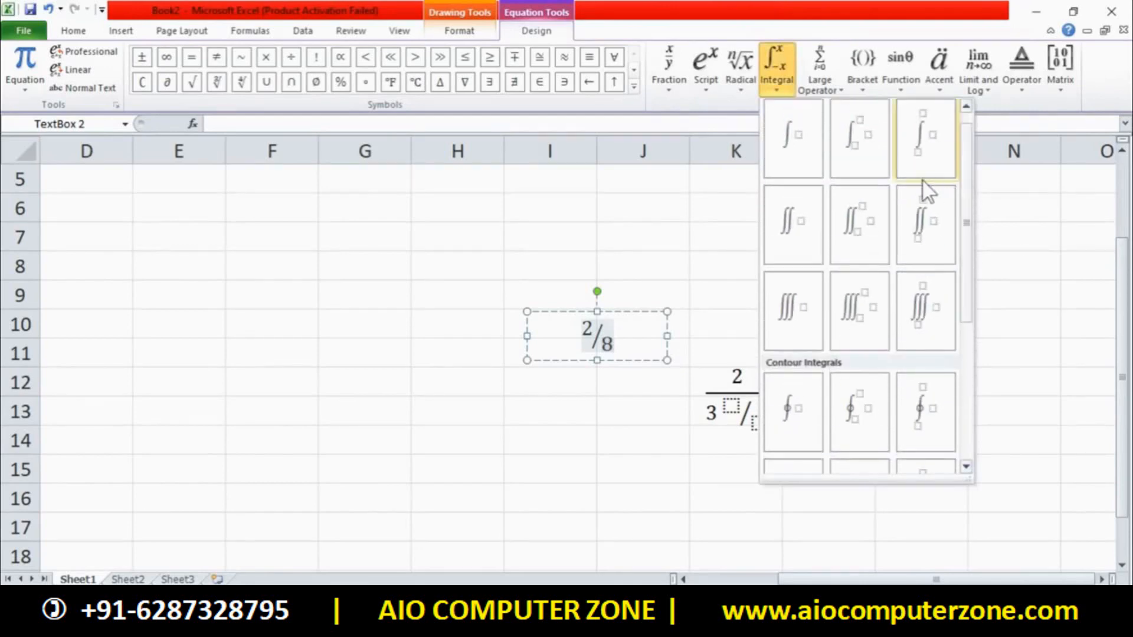
left_click(846, 151)
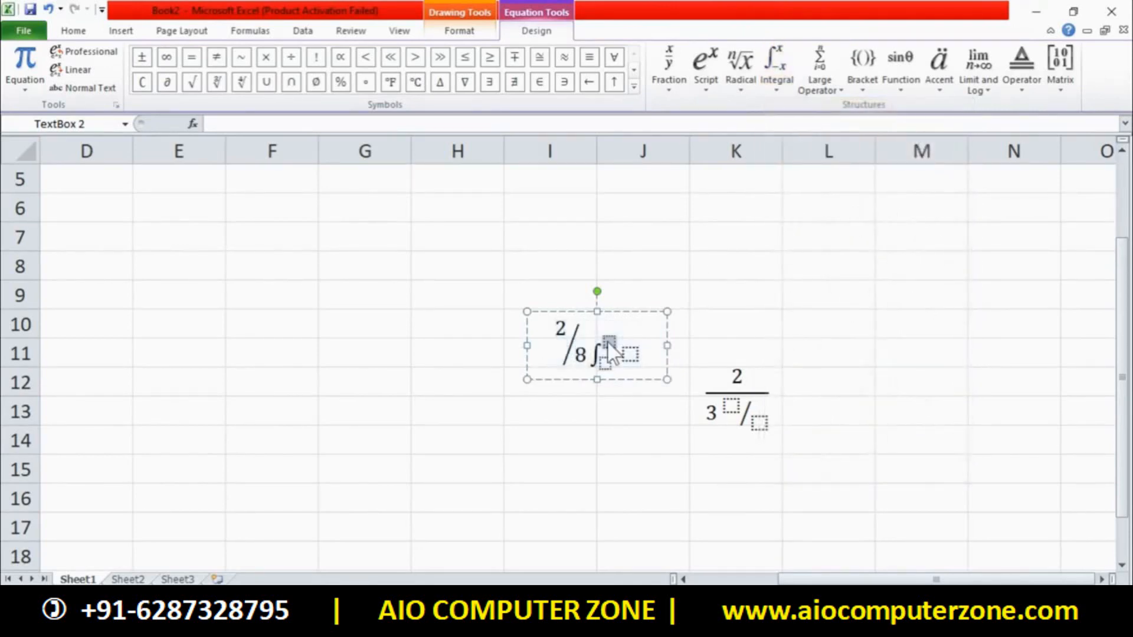
left_click(796, 375)
left_click(367, 280)
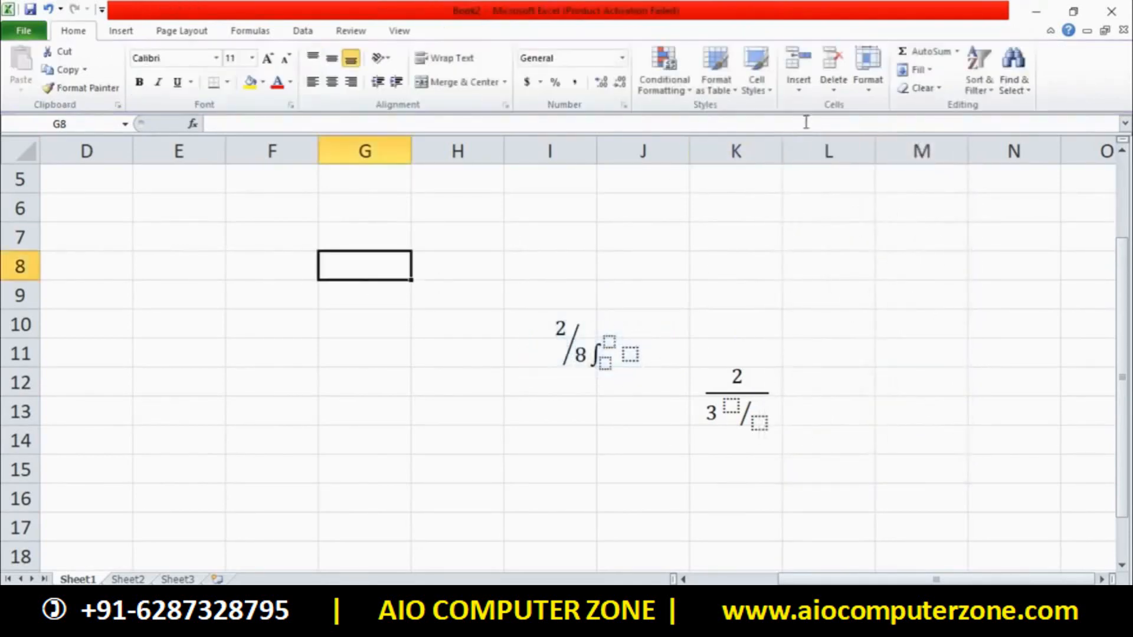
Insert another equation box holding a contour integral with limits
left_click(155, 35)
left_click(131, 33)
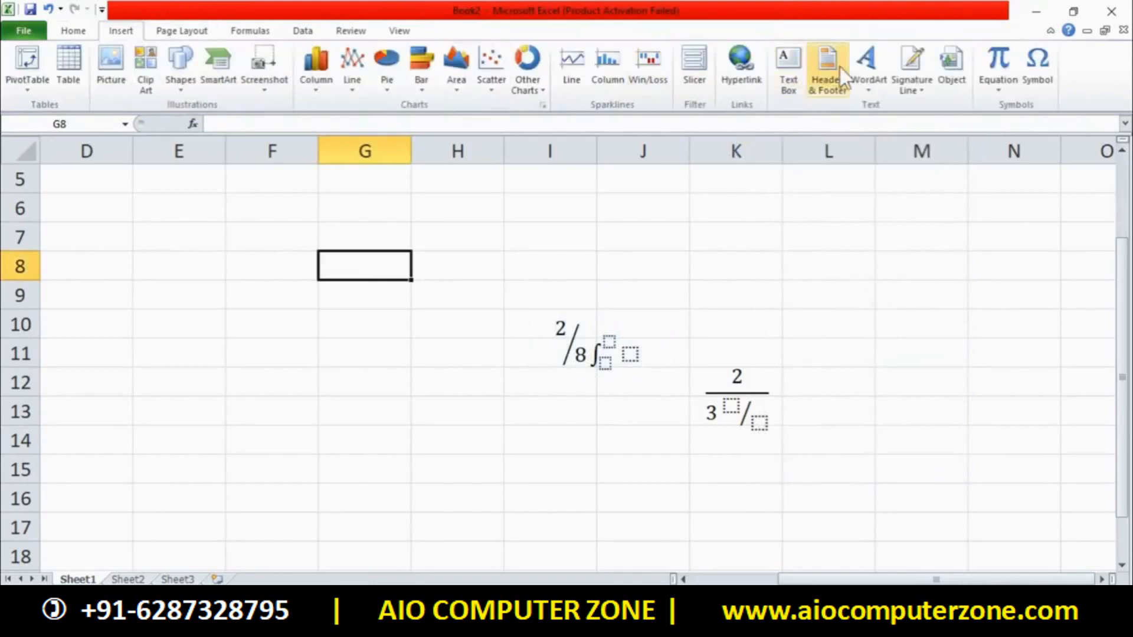
left_click(999, 72)
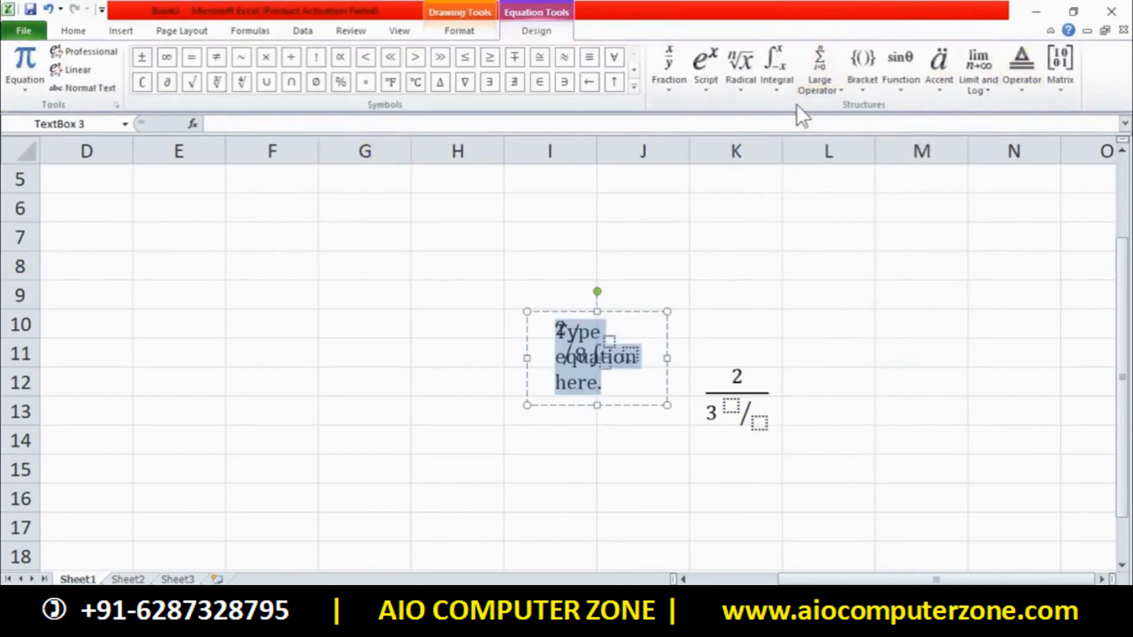
left_click(778, 72)
scroll(877, 259, "down", 3)
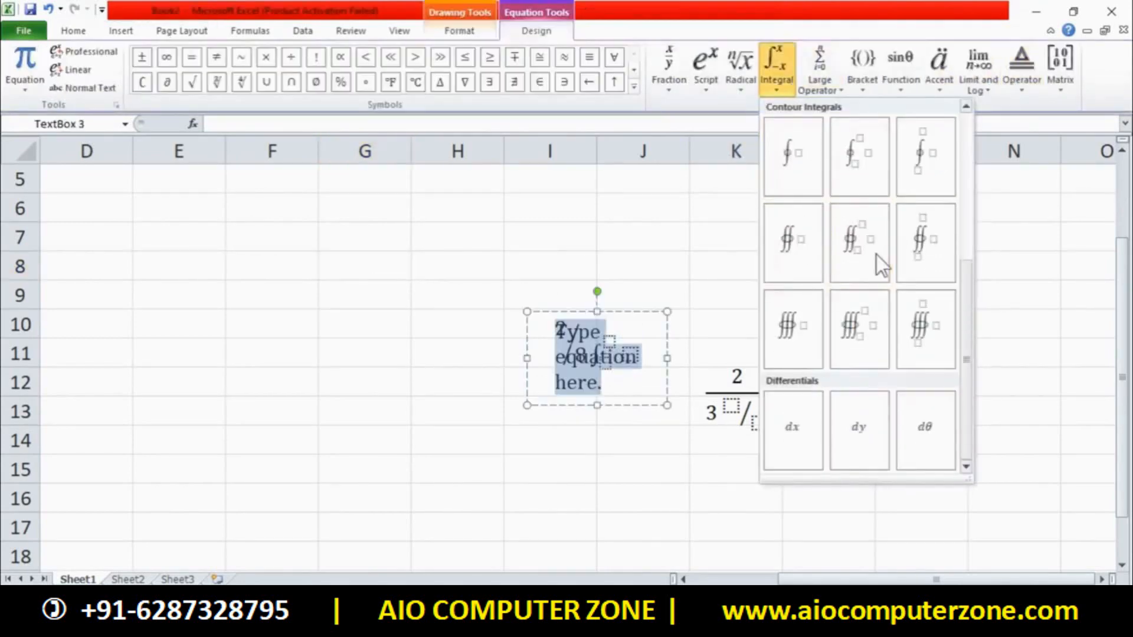
left_click(902, 159)
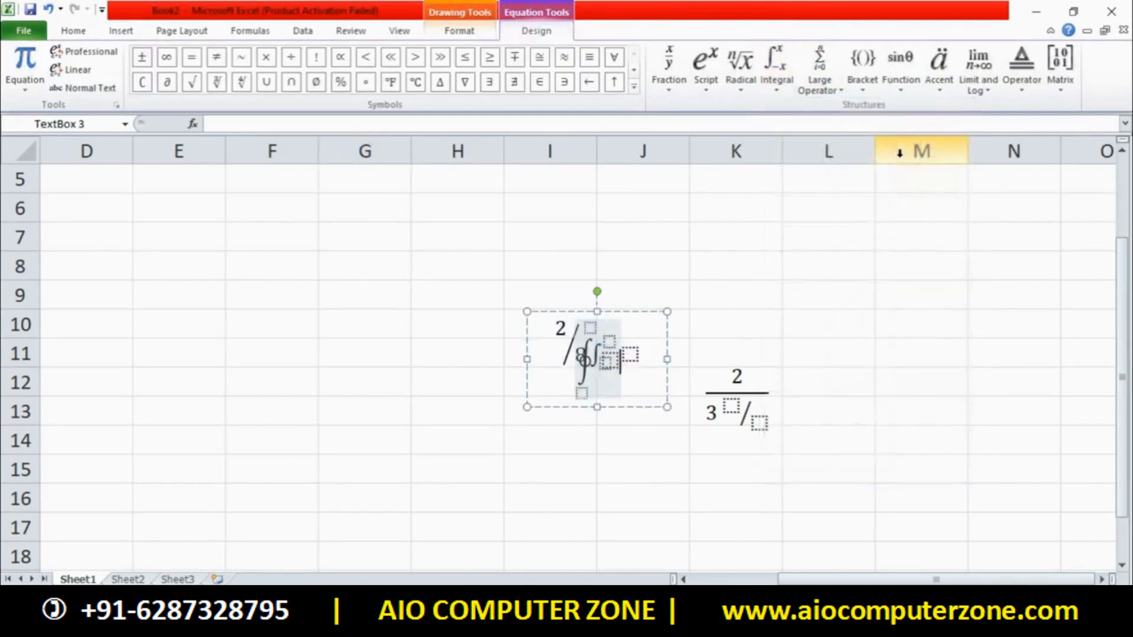
left_click(777, 304)
Delete both integral equations and the fraction equation from the sheet
left_click(630, 316)
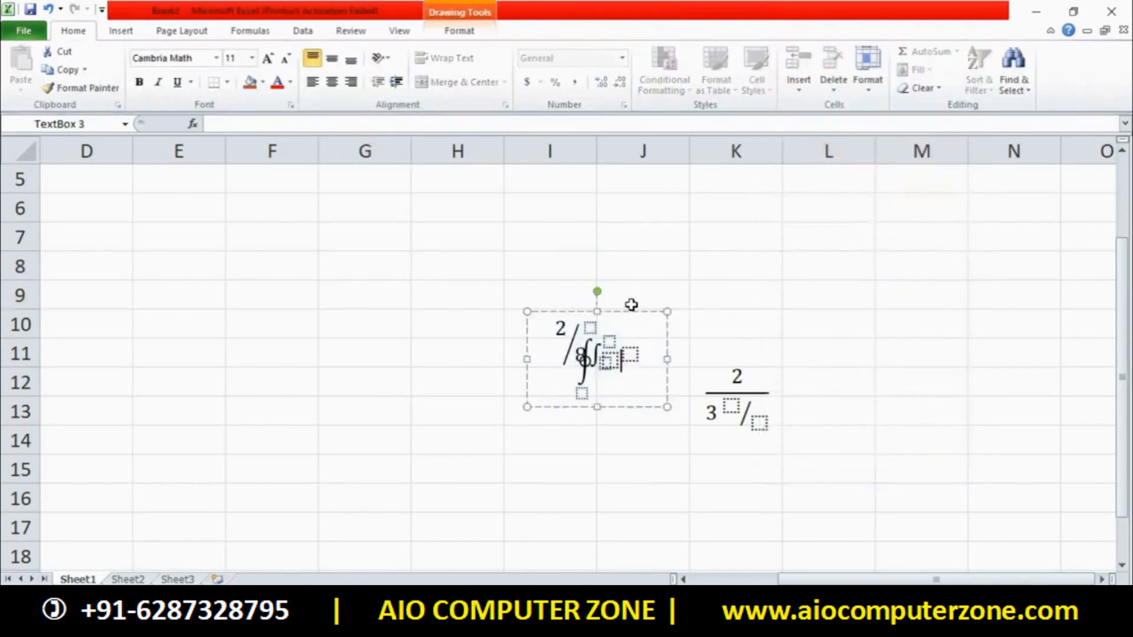
left_click(639, 313)
key("Delete")
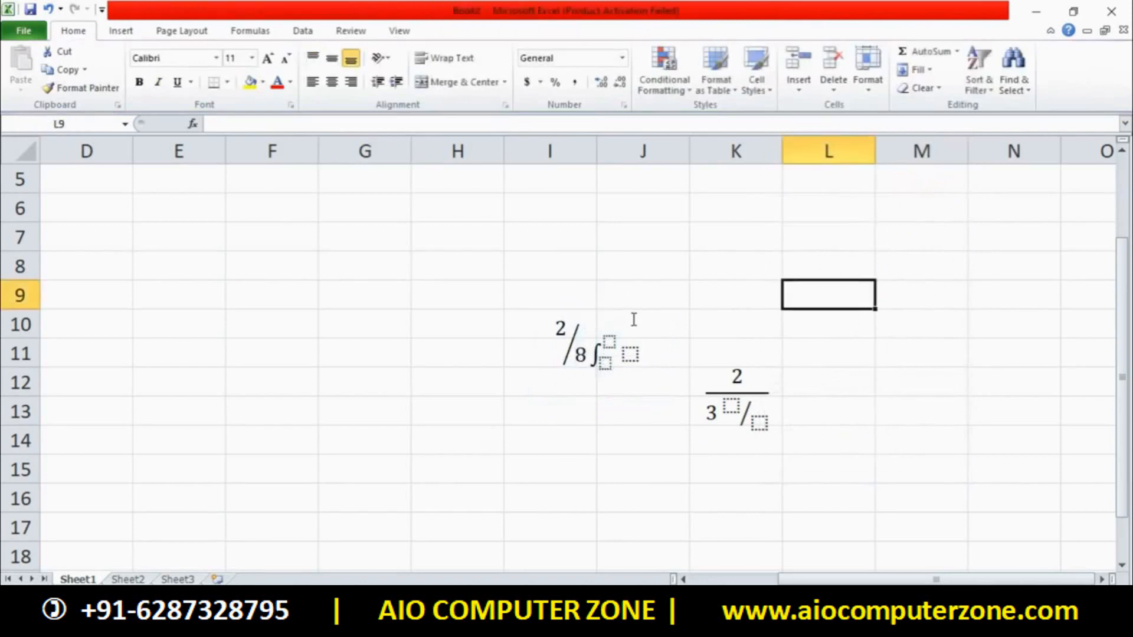
left_click(632, 319)
left_click(626, 311)
key("Delete")
left_click(715, 372)
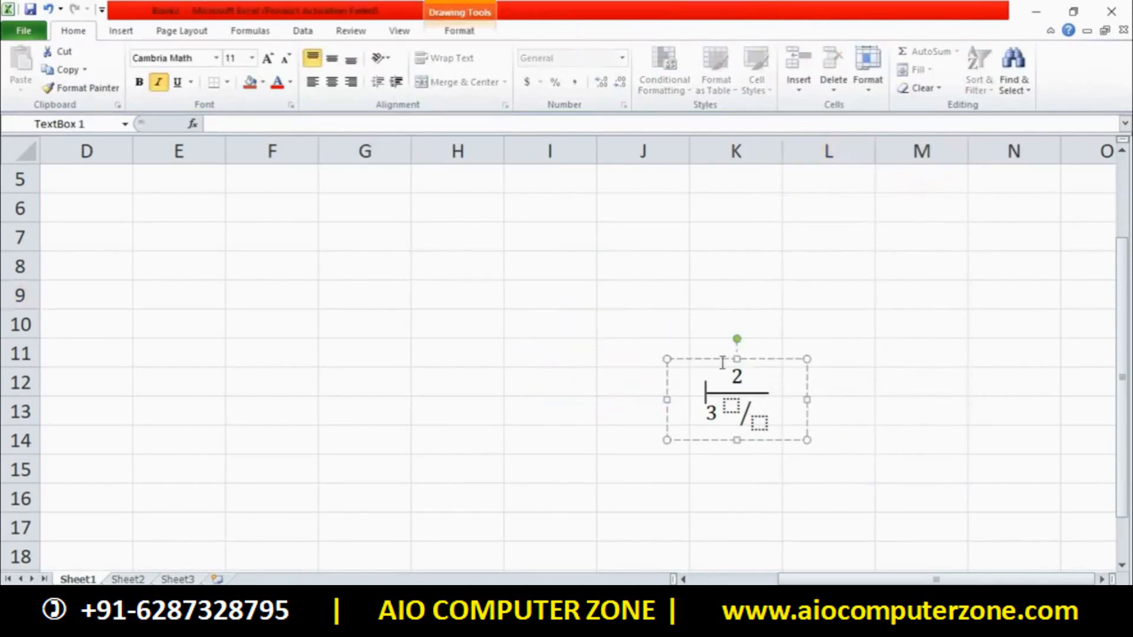
left_click(721, 361)
key("Delete")
Insert a new equation with an Integral with limits template
left_click(135, 26)
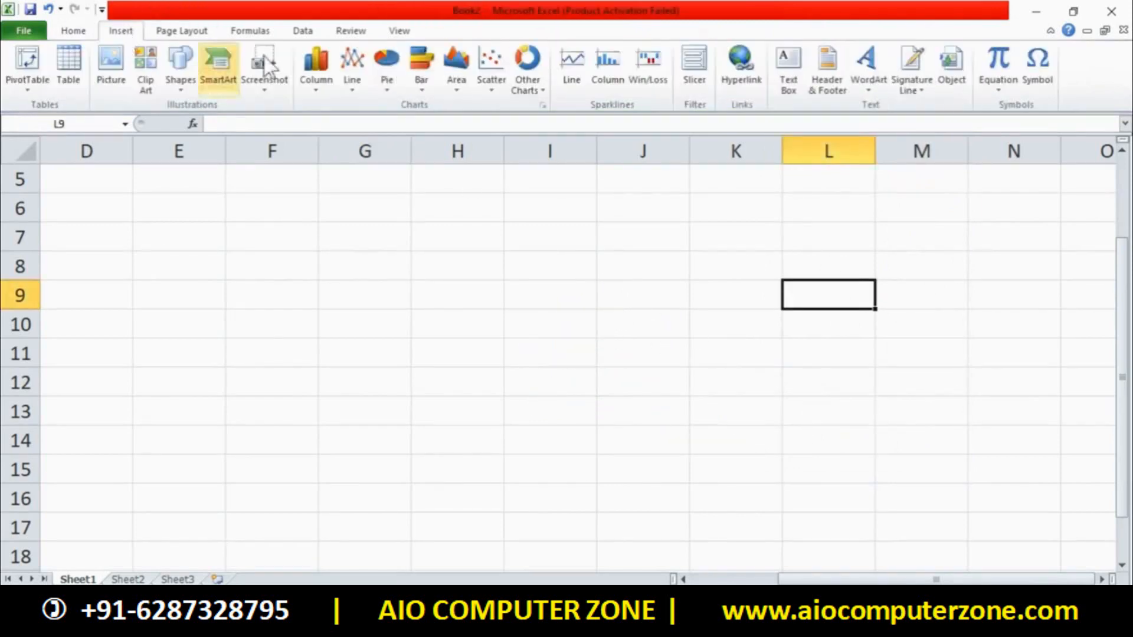
left_click(996, 57)
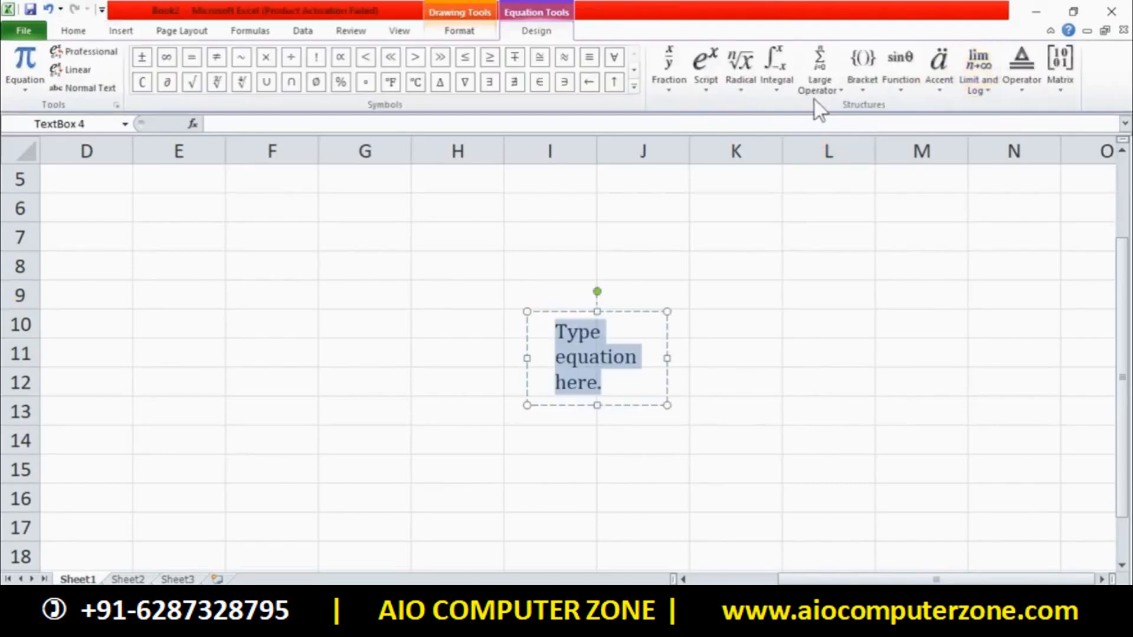
left_click(784, 79)
left_click(924, 156)
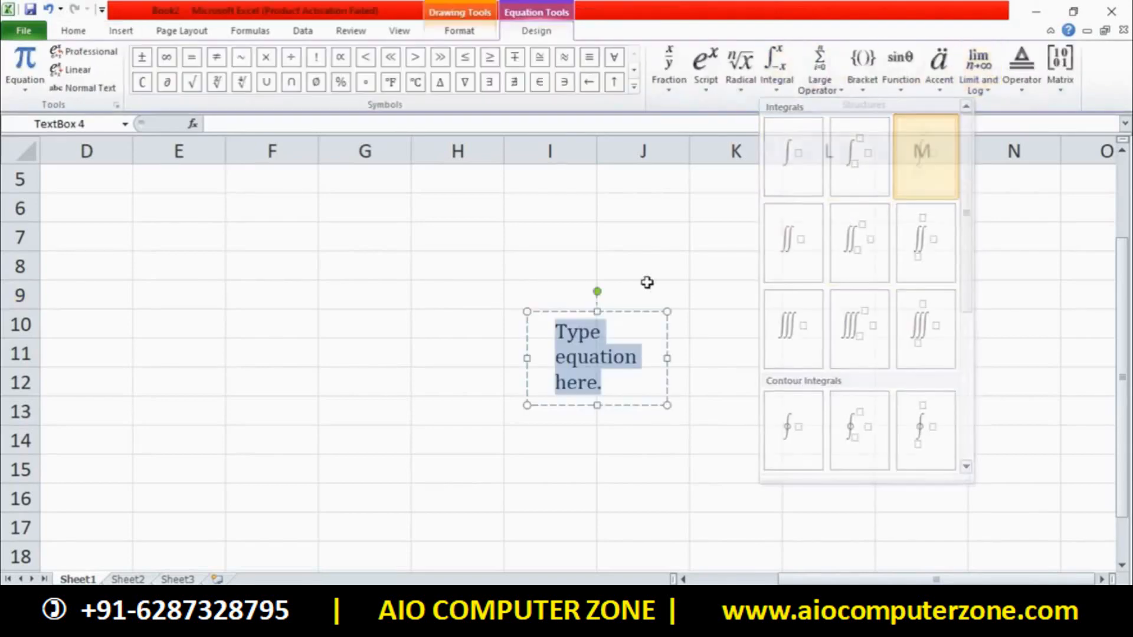
Fill the integral with limits 2 and 3 and integrand 2x, then add another blank equation box
left_click(590, 327)
type("2")
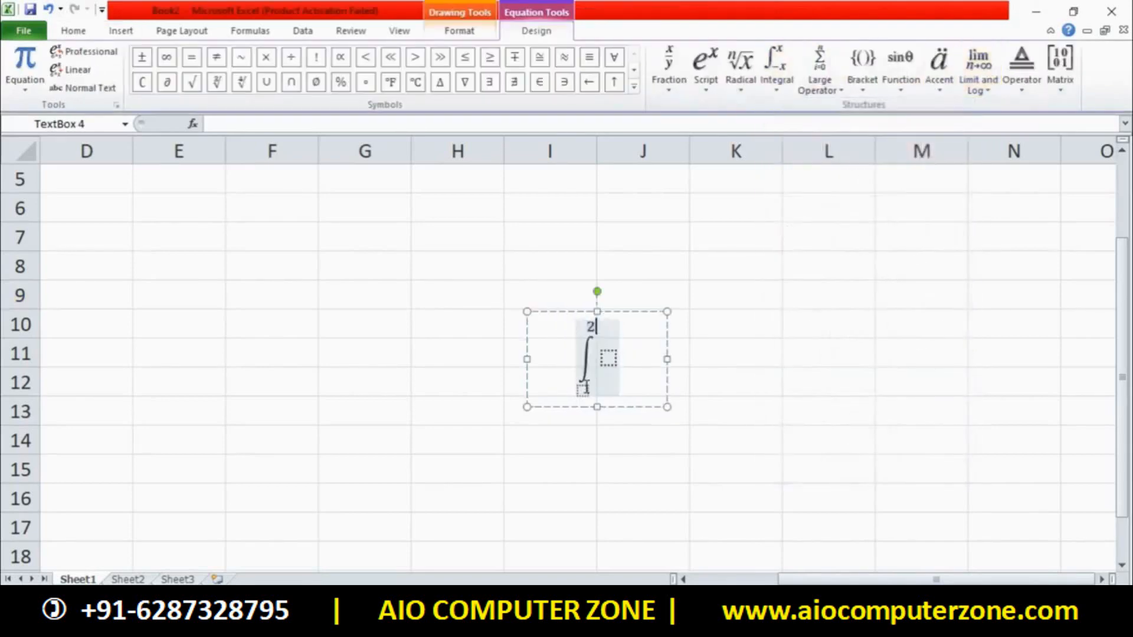
left_click(582, 392)
type("3")
left_click(609, 359)
type("2x")
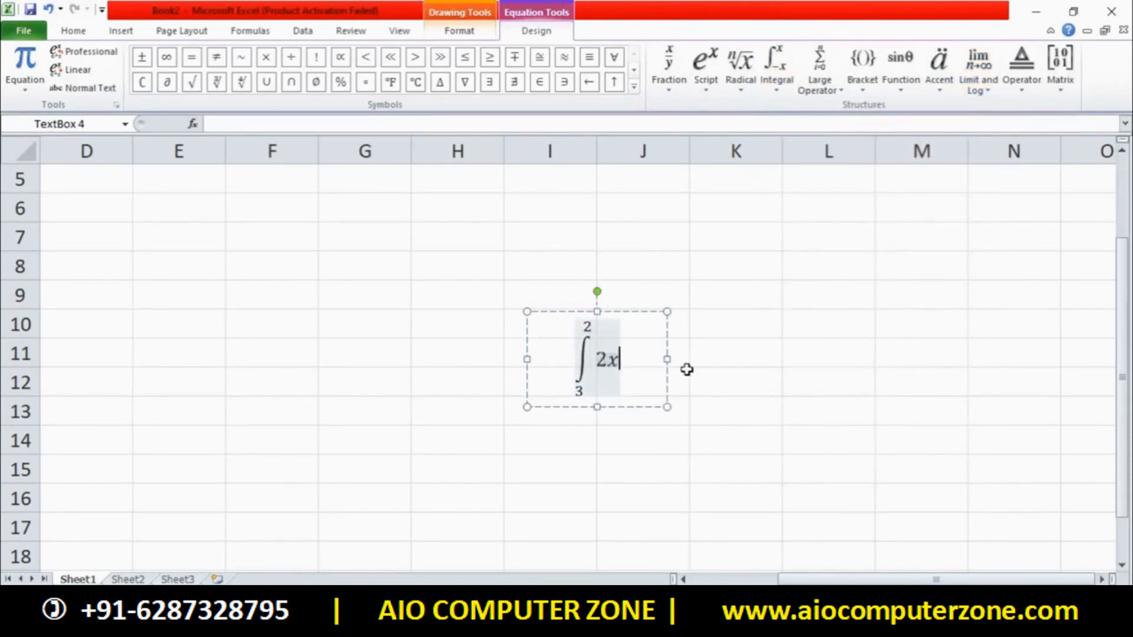
left_click(742, 371)
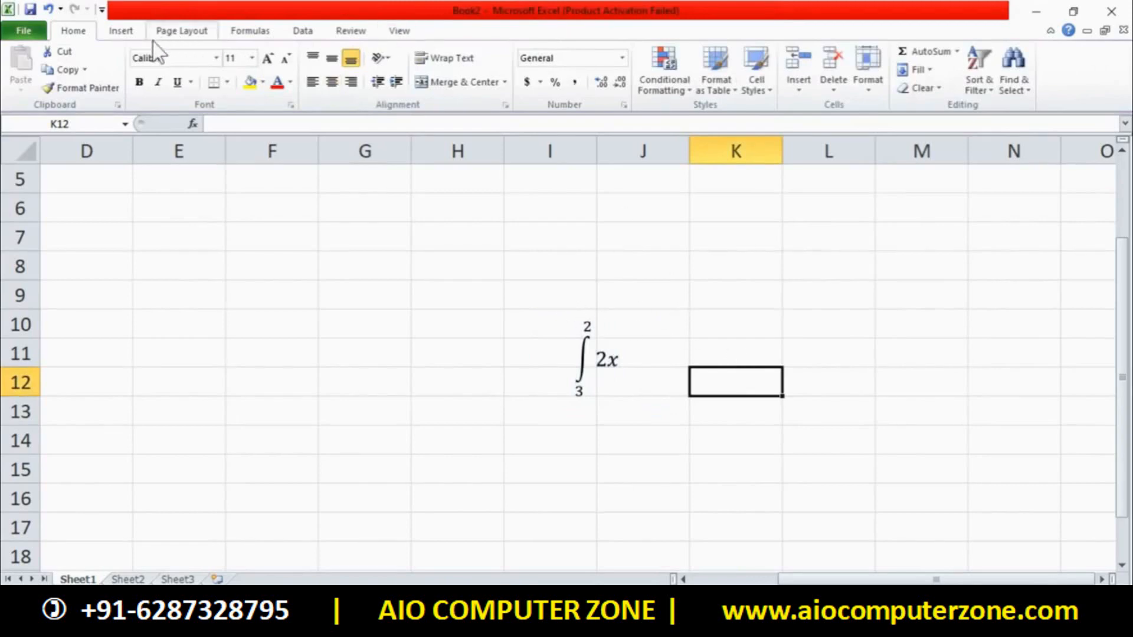
left_click(121, 30)
left_click(1002, 56)
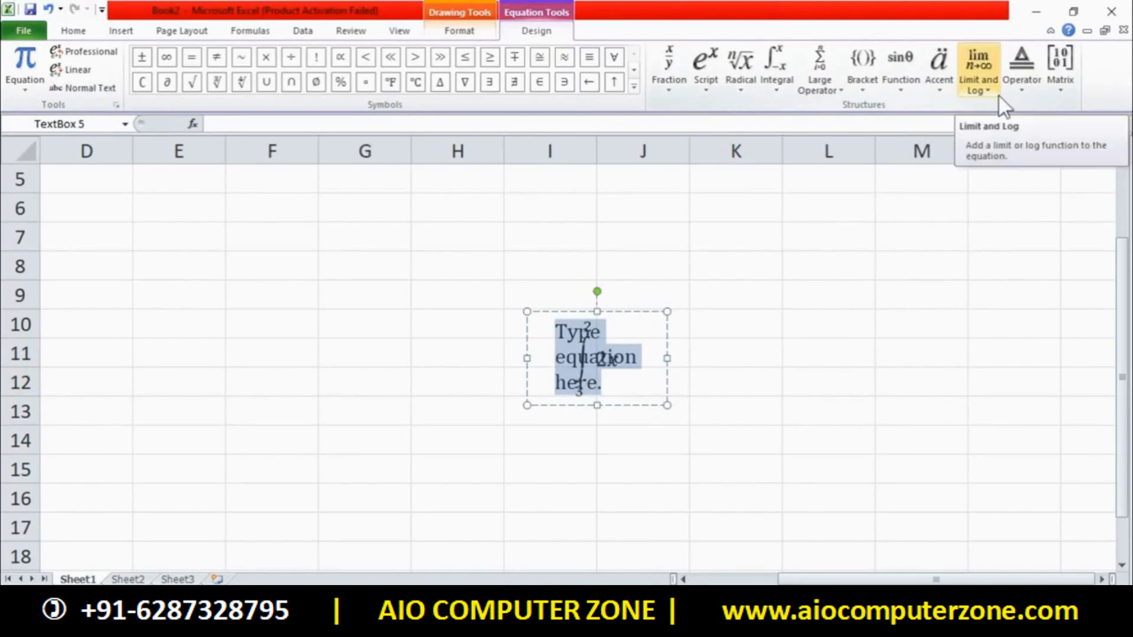
Insert a 3×3 empty matrix into the new equation and delete the integral equation box
left_click(1060, 85)
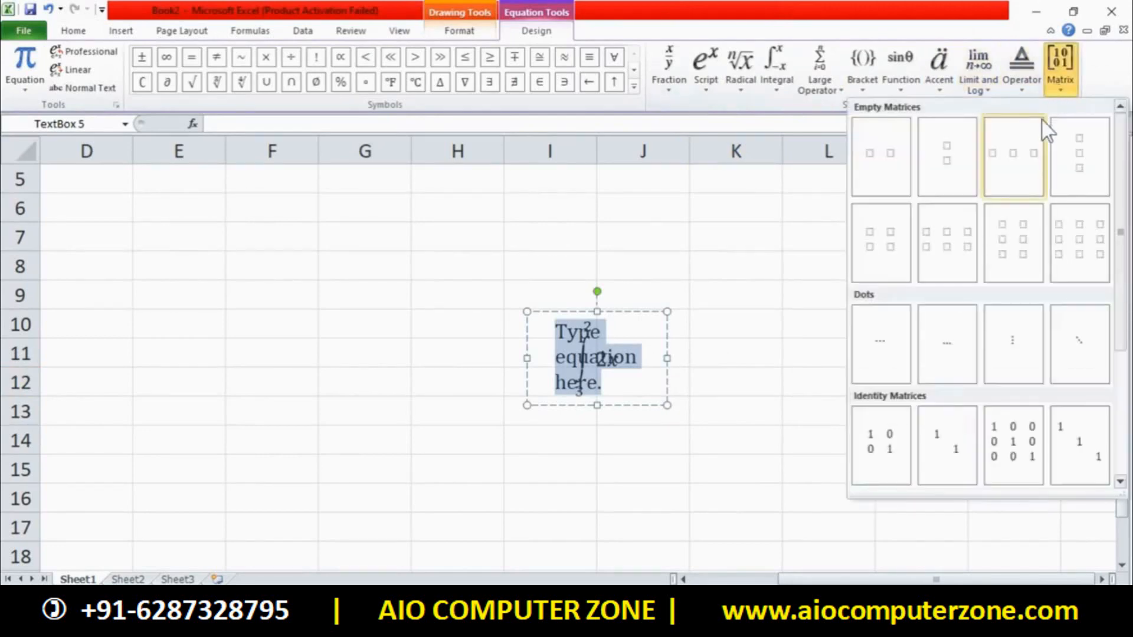
left_click(1070, 227)
left_click(698, 350)
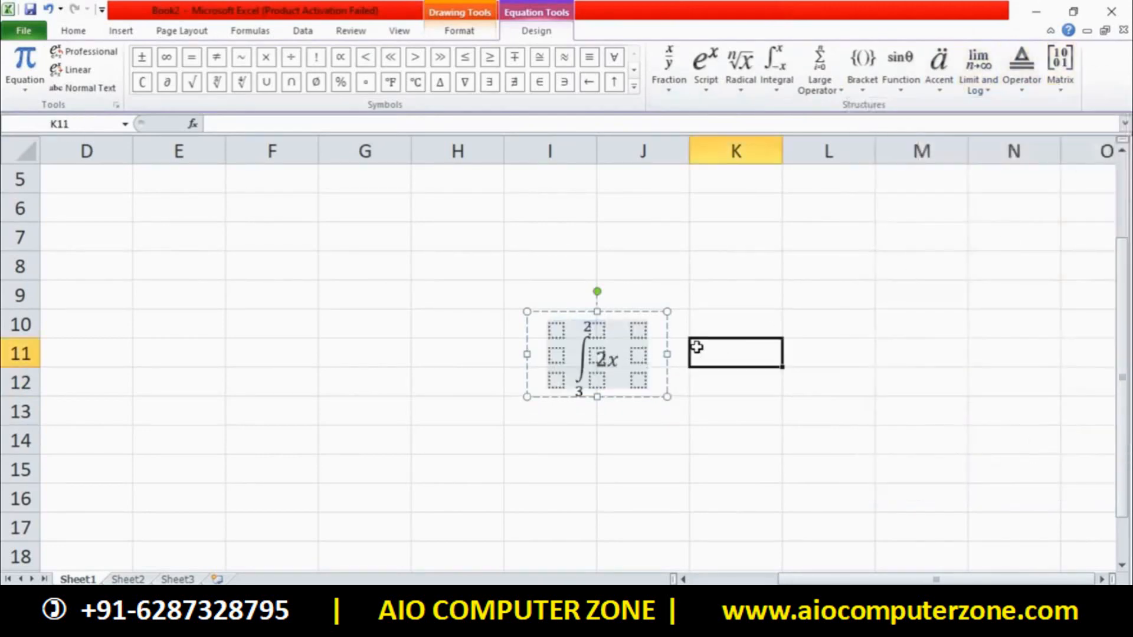
left_click_drag(698, 382, 537, 282)
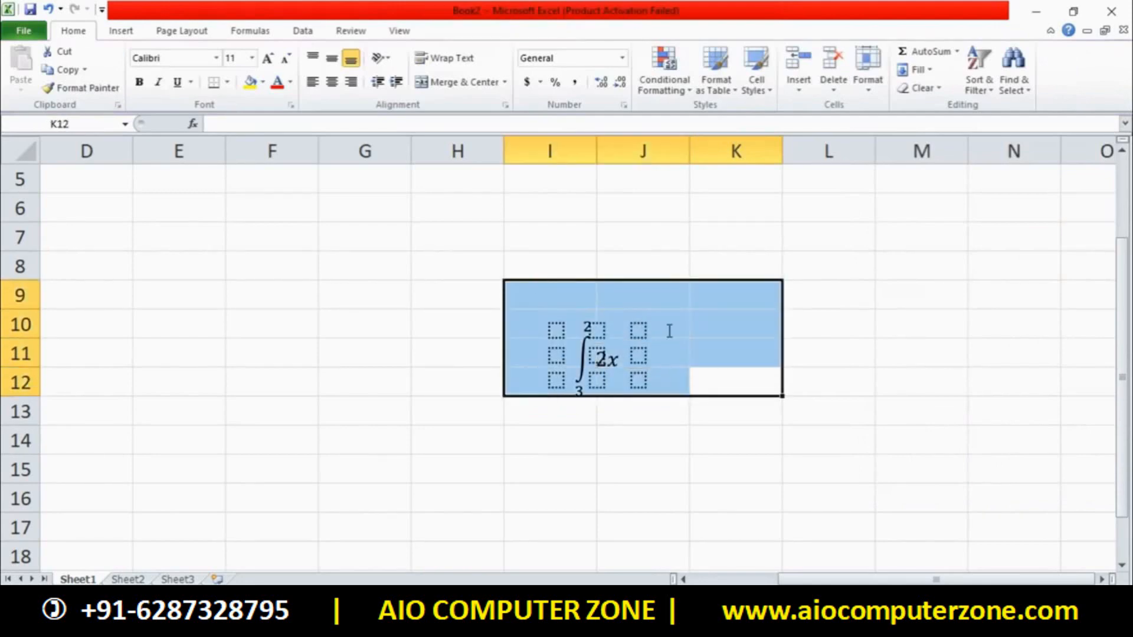
left_click(651, 332)
left_click(620, 313)
key("Delete")
Type 1, 2 and 3 across the matrix's top row
left_click(597, 329)
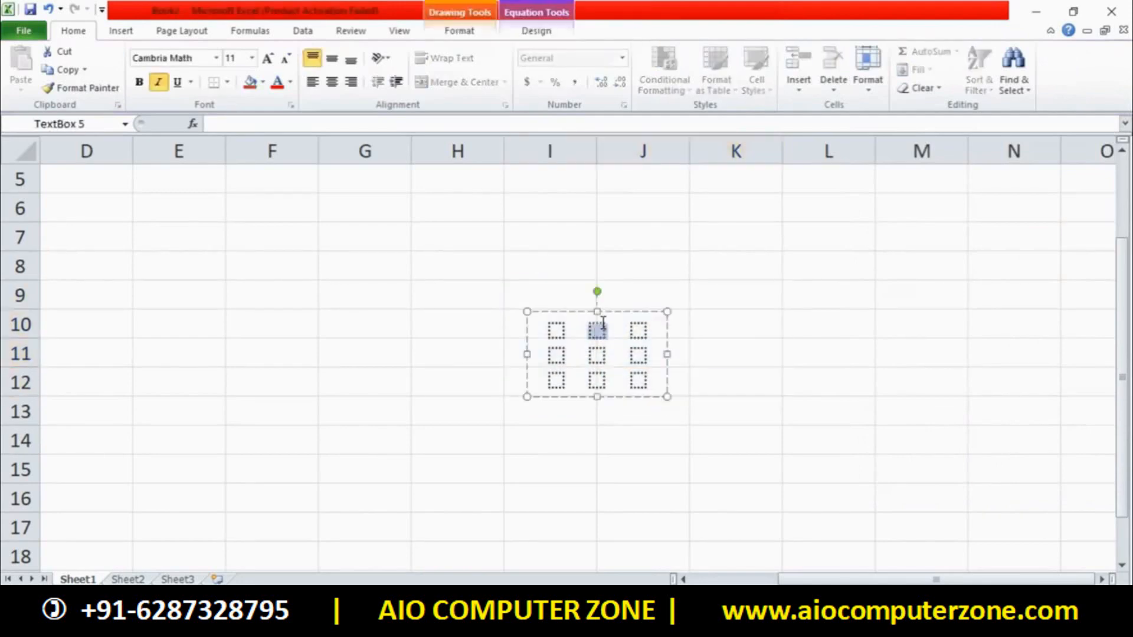
left_click(738, 326)
left_click(561, 326)
type("1")
left_click(597, 330)
type("2")
left_click(638, 330)
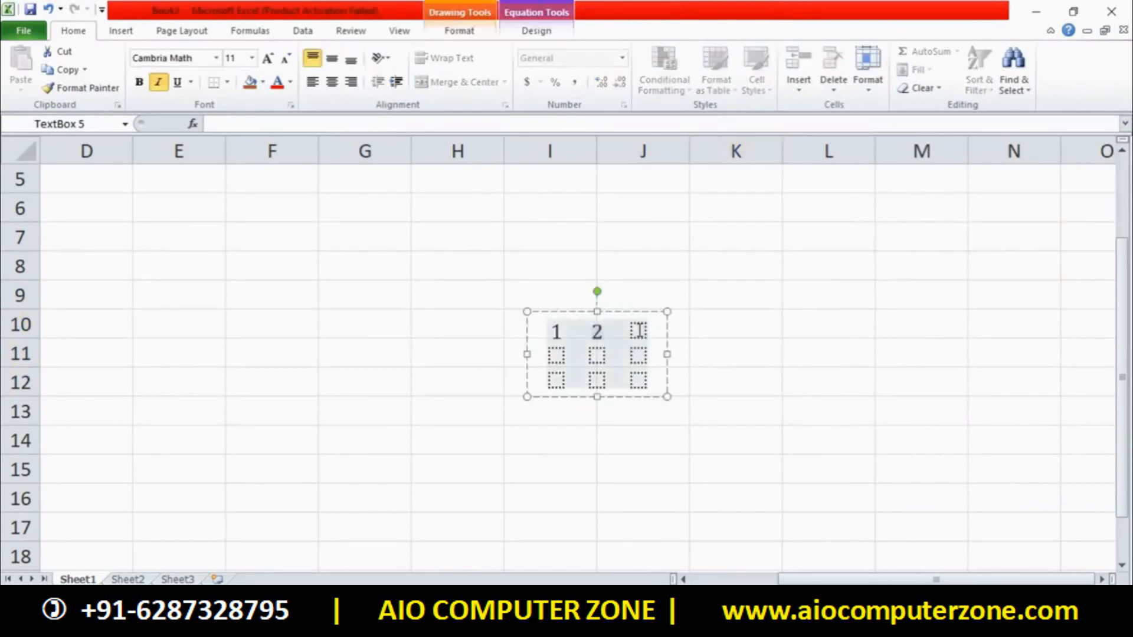
type("3")
Select the whole matrix equation box and delete it
left_click(122, 32)
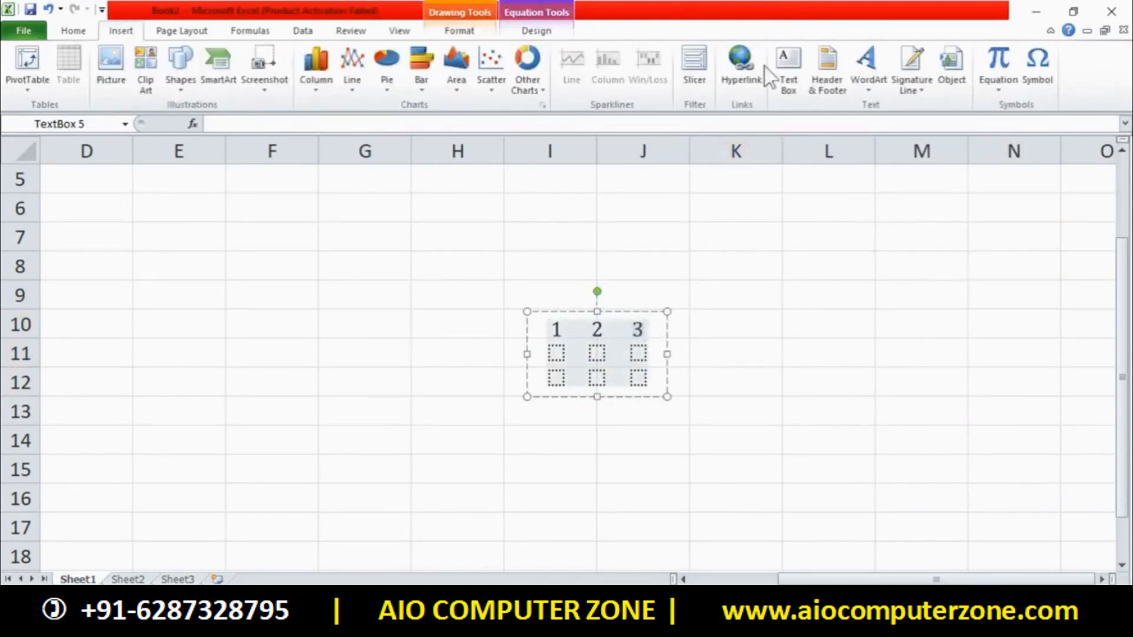
left_click(998, 59)
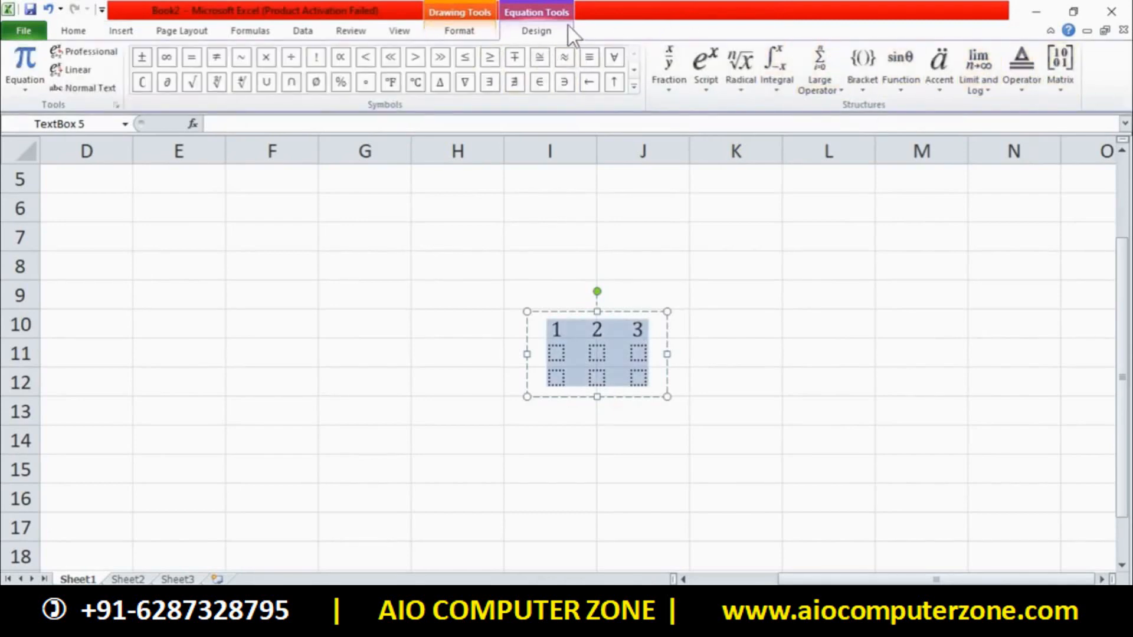
left_click(444, 34)
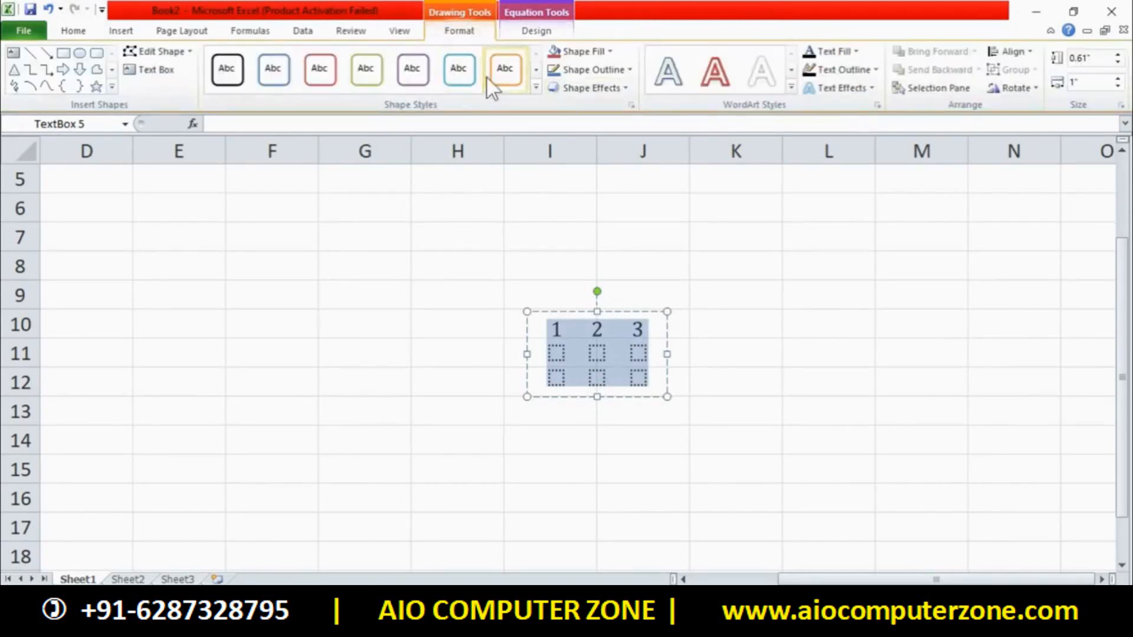
left_click(668, 301)
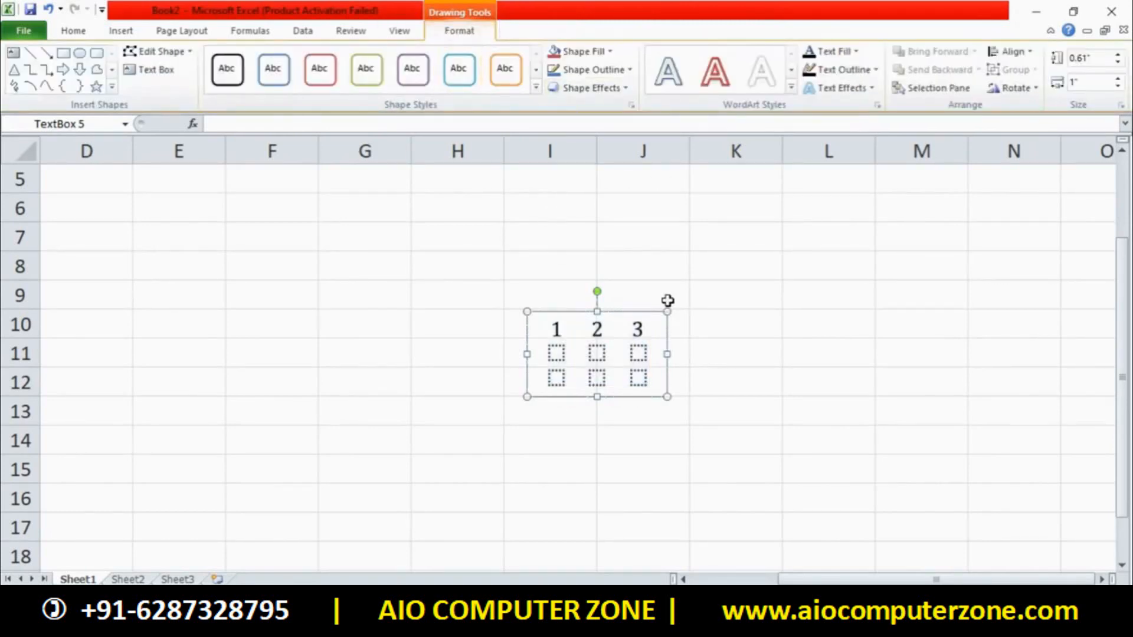
key("Delete")
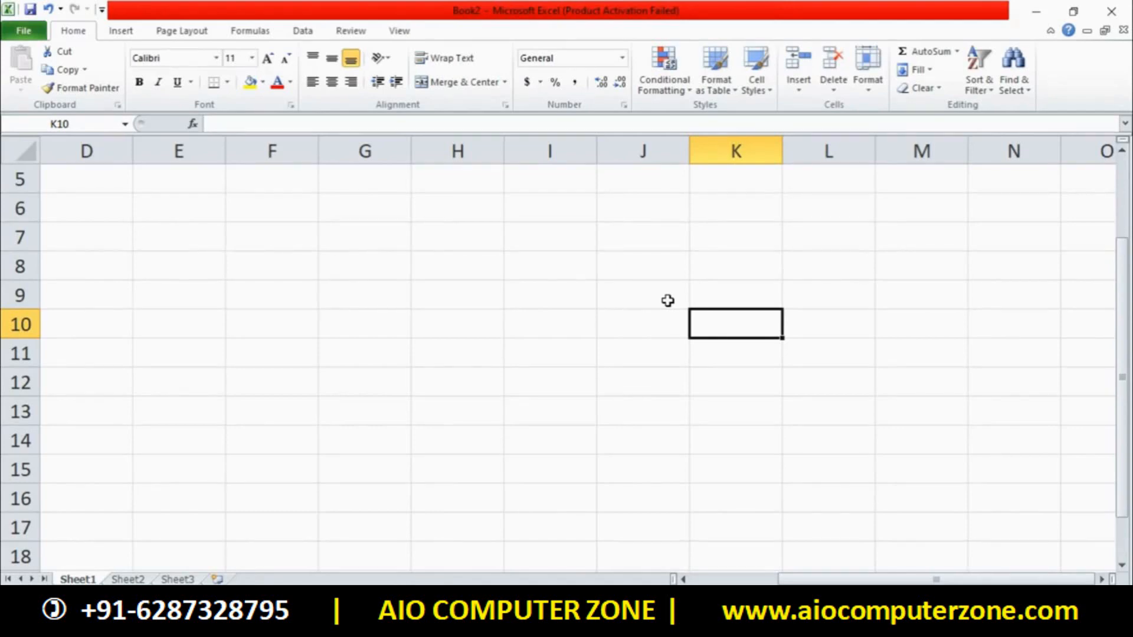
Draw a text box over F7:H12, then delete it
left_click(125, 32)
left_click(187, 51)
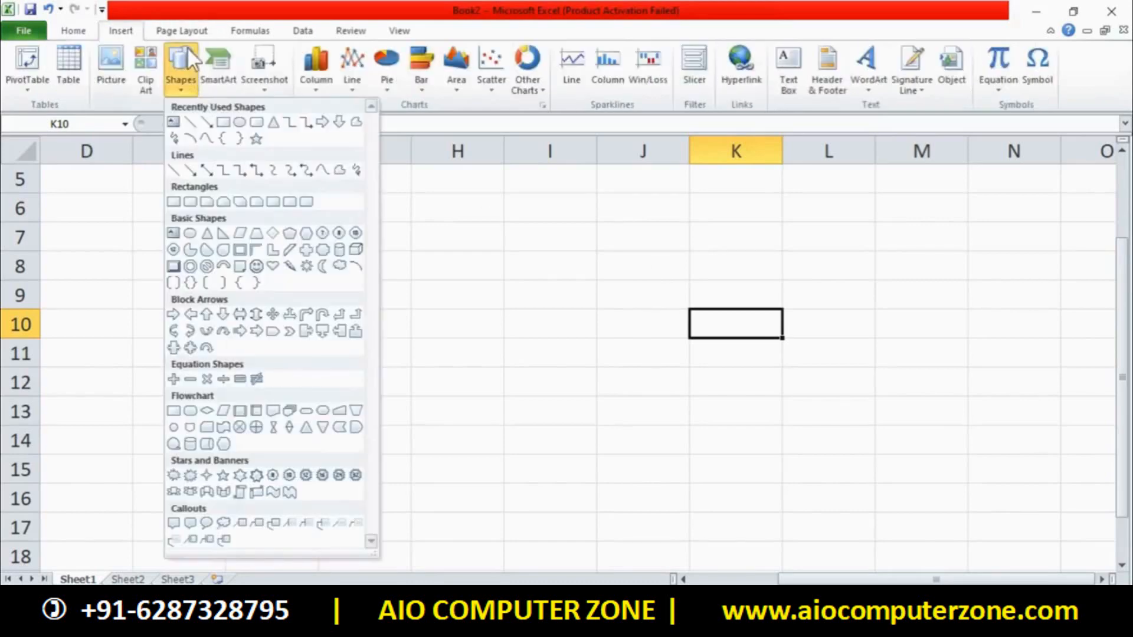
left_click(173, 122)
left_click_drag(264, 234, 467, 392)
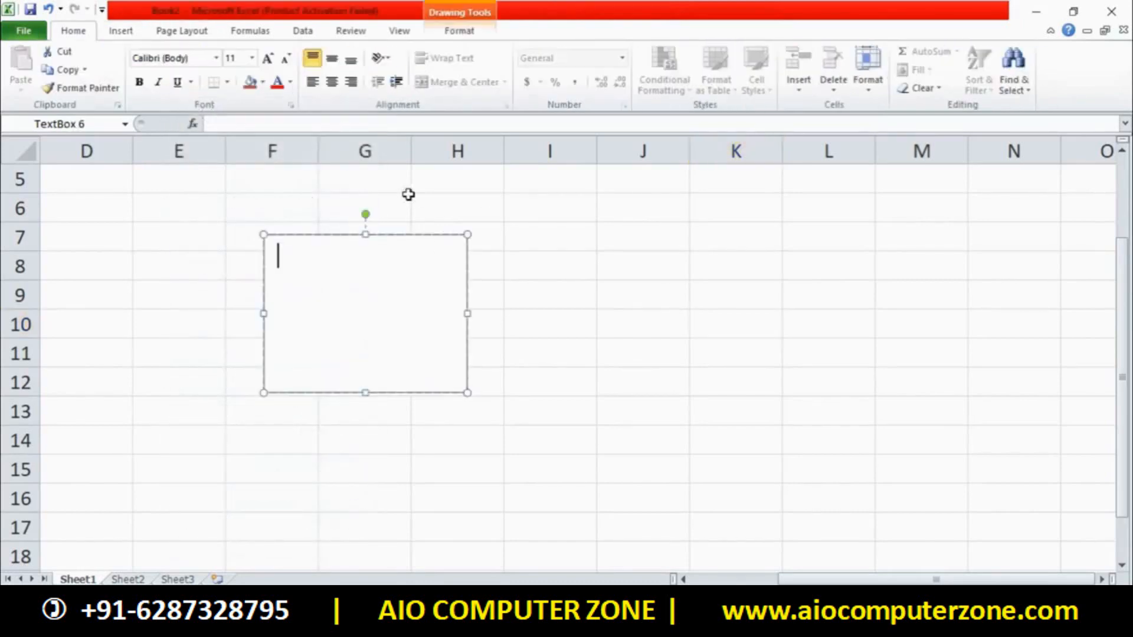
left_click(459, 33)
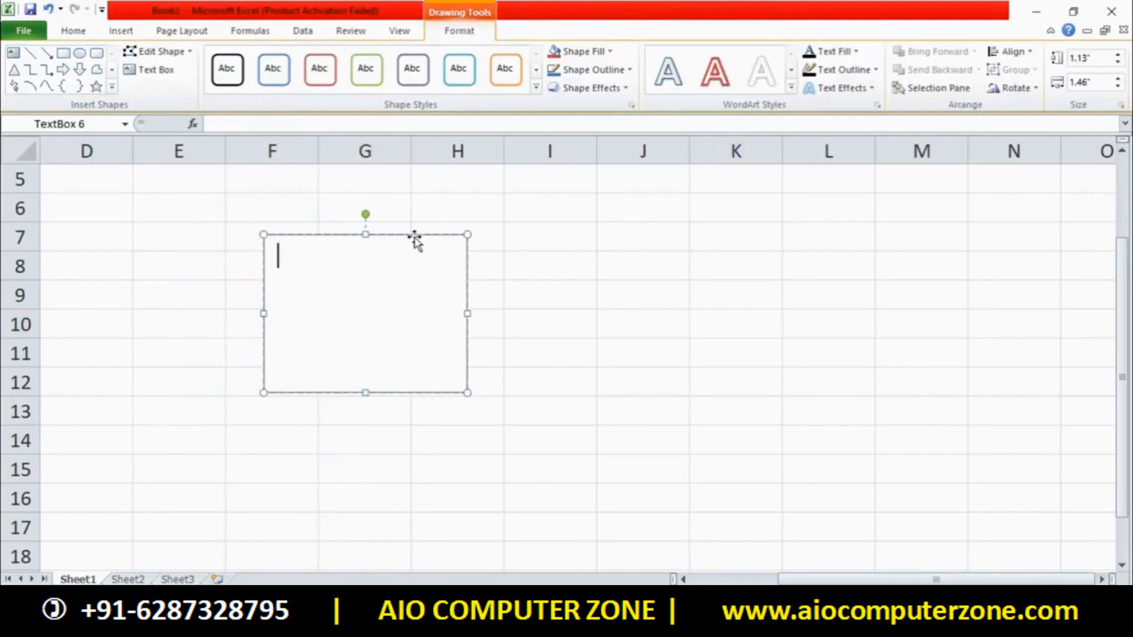
key("Delete")
Insert a new blank equation box and select it for editing
left_click(121, 30)
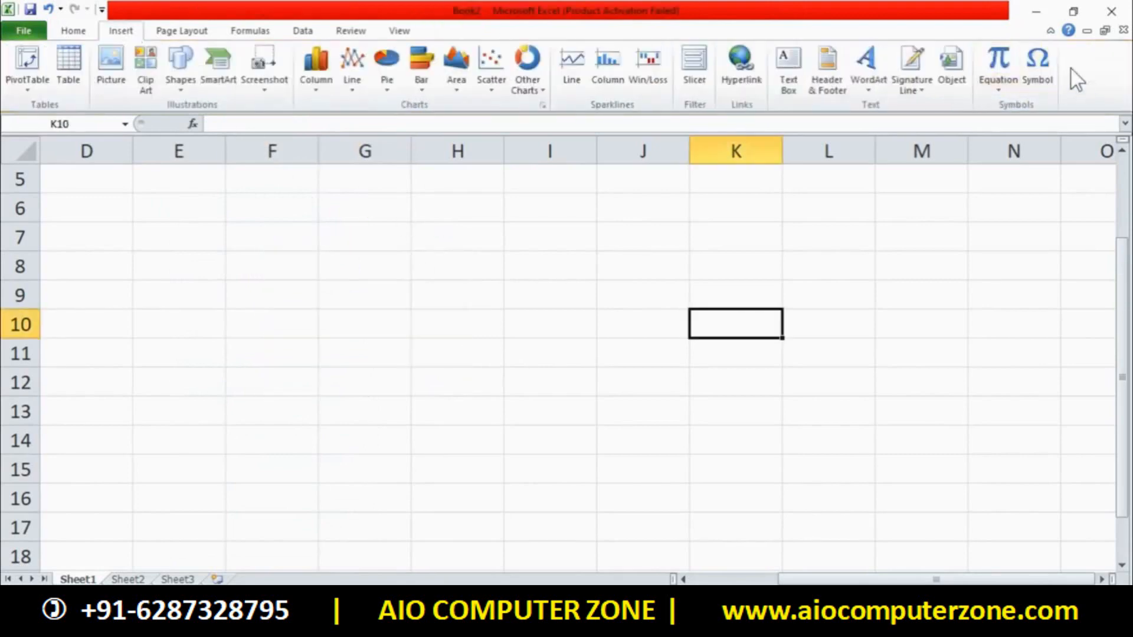
left_click(999, 64)
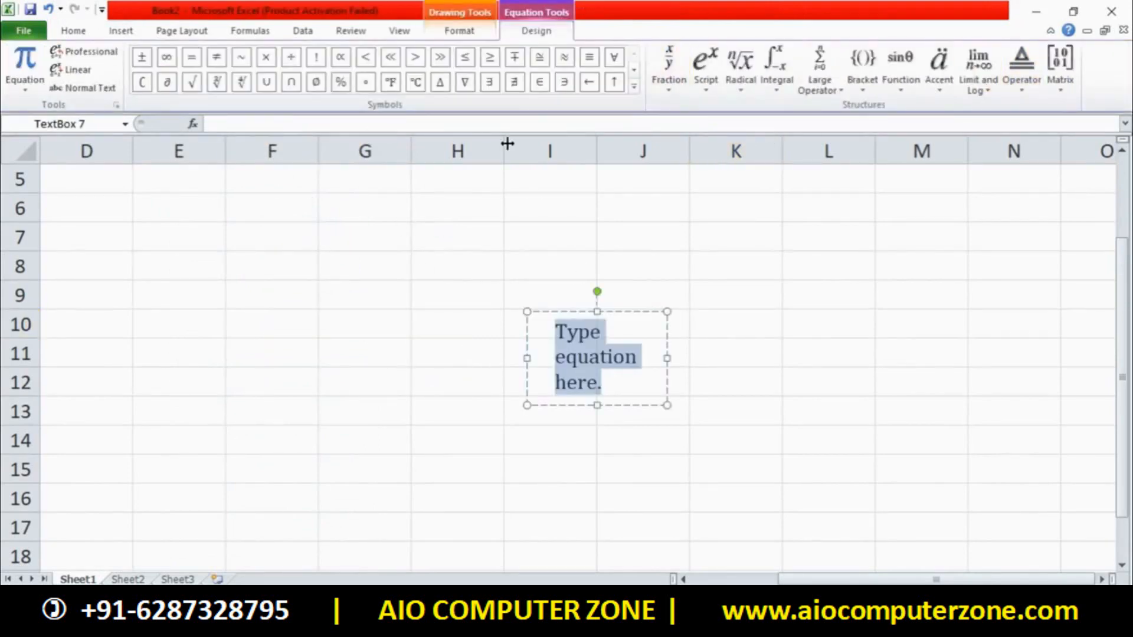
left_click(458, 33)
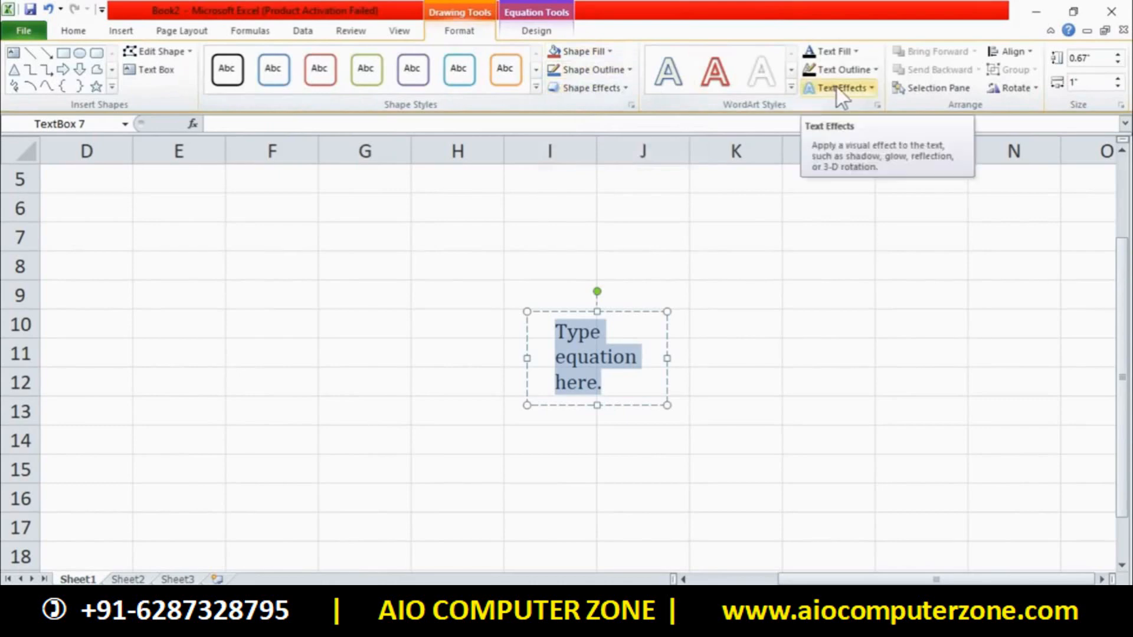
left_click(612, 317)
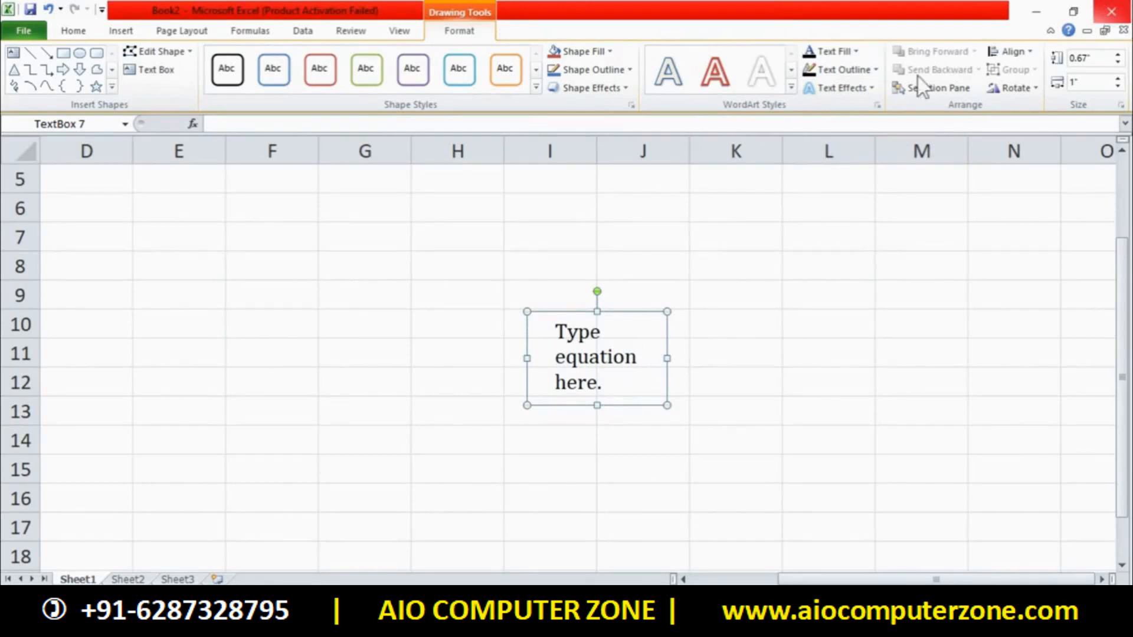
left_click(603, 404)
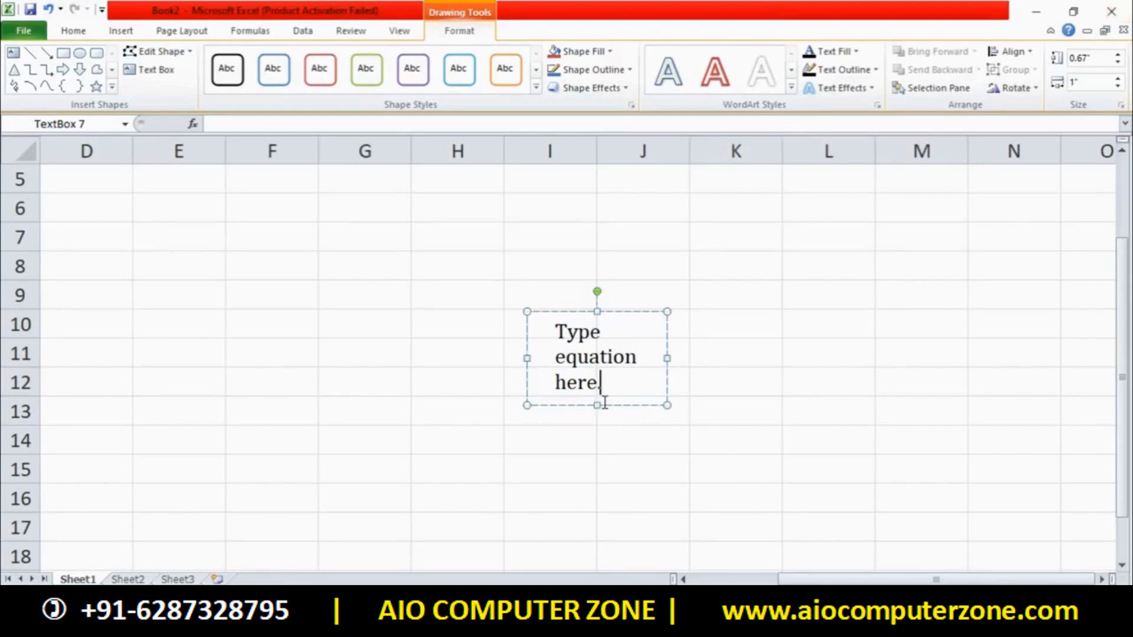
Replace the placeholder with 'AIO COMPUTER ZONE' and widen the box so it fits on one line
left_click_drag(601, 392, 553, 338)
type("A")
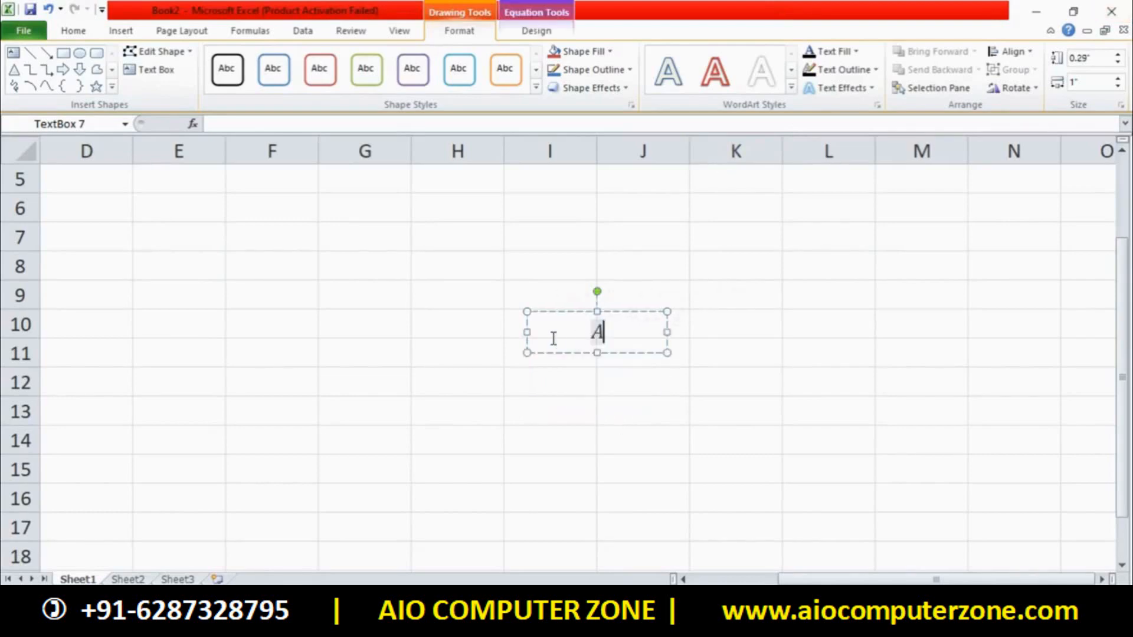
type("IO COMPUTER")
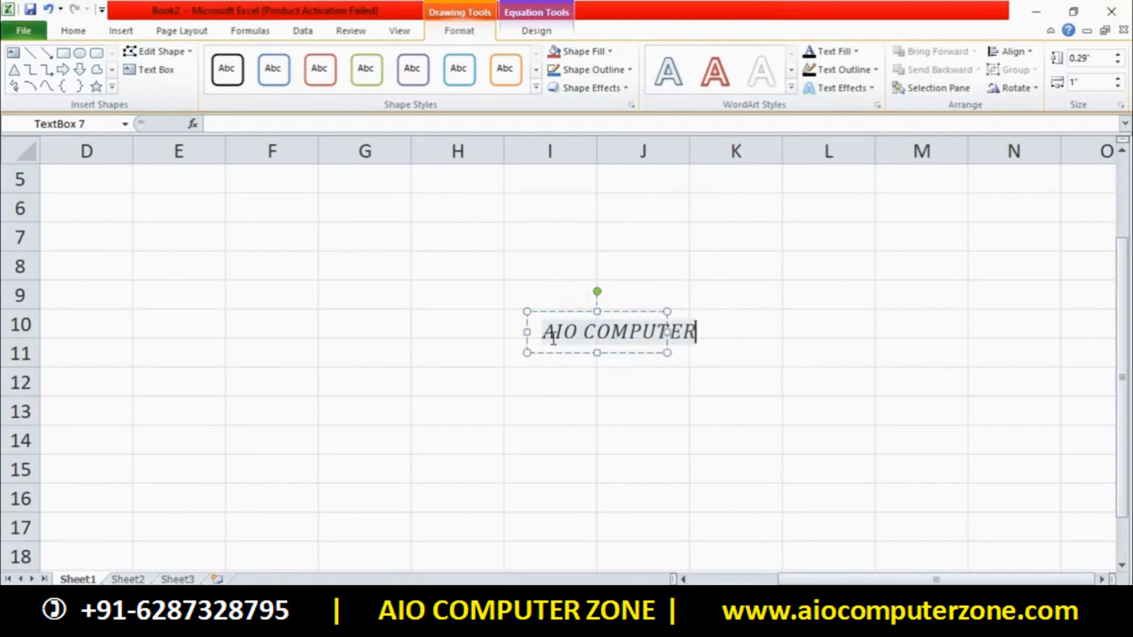
type(" ZONE")
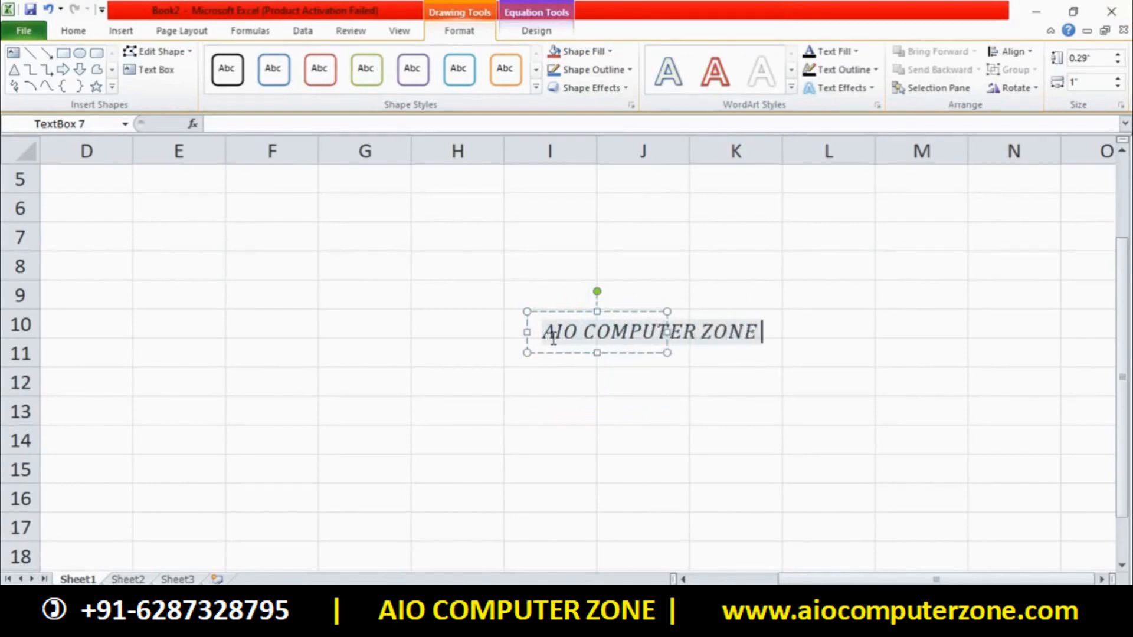
left_click_drag(667, 332, 827, 332)
Select all the text and browse the font list without changing the font
left_click(712, 334)
key("ctrl+a")
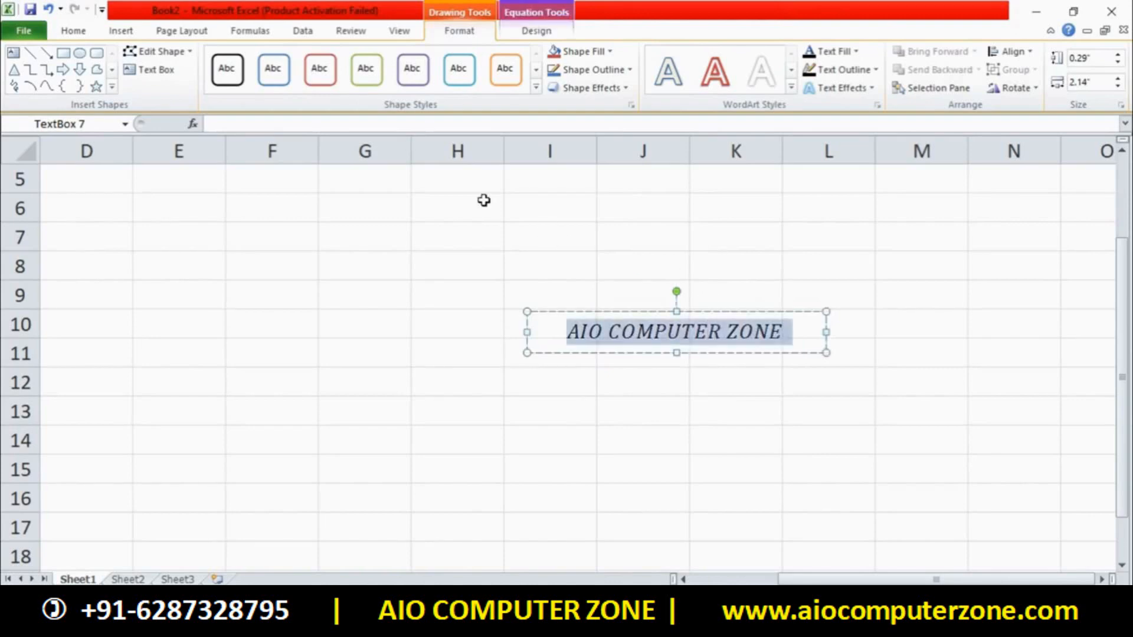
left_click(73, 31)
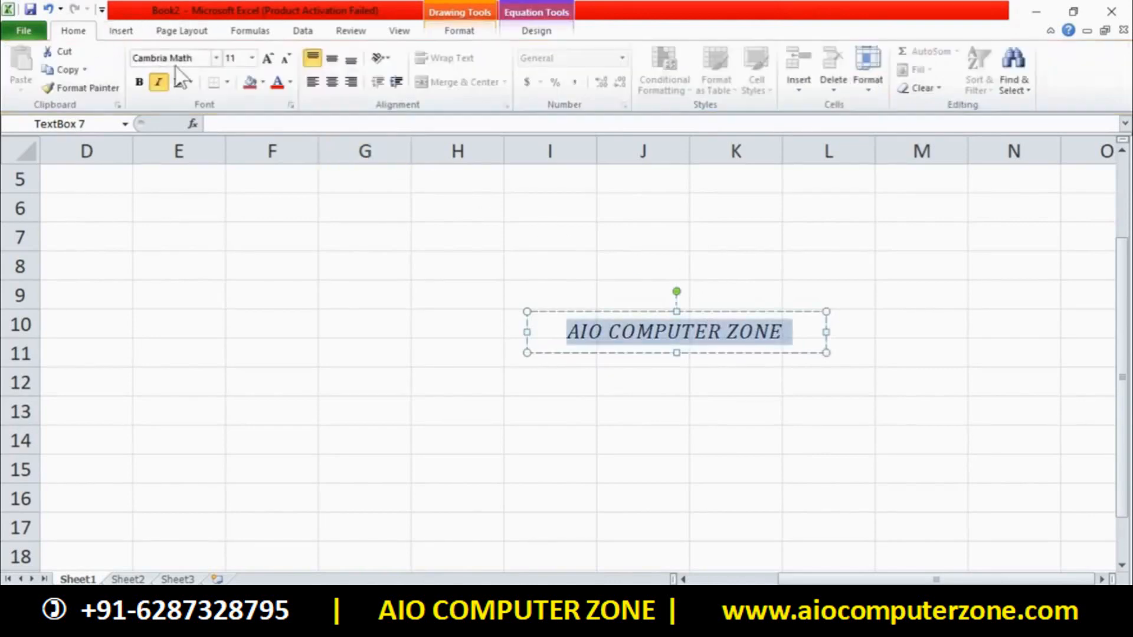
left_click(216, 58)
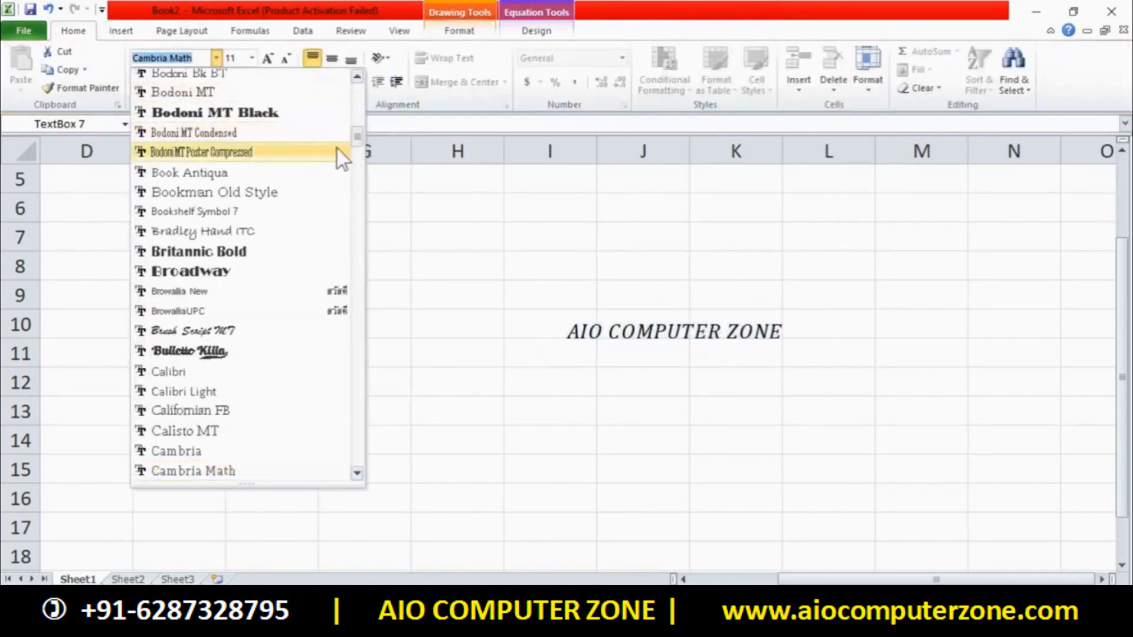
scroll(357, 138, "up", 3)
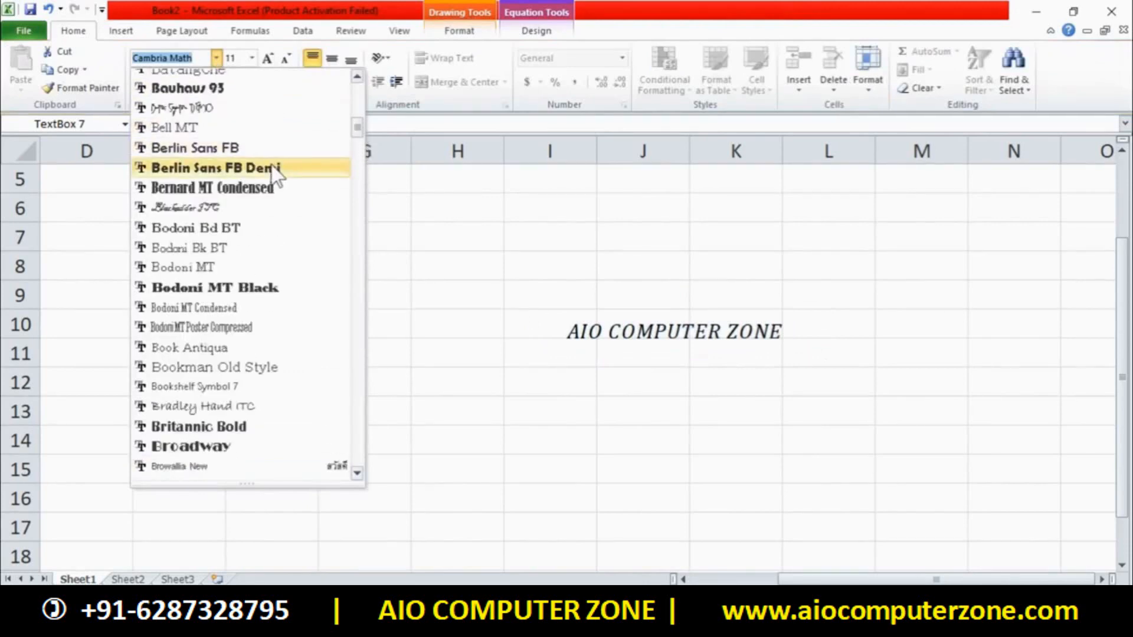
key("Escape")
left_click(562, 323)
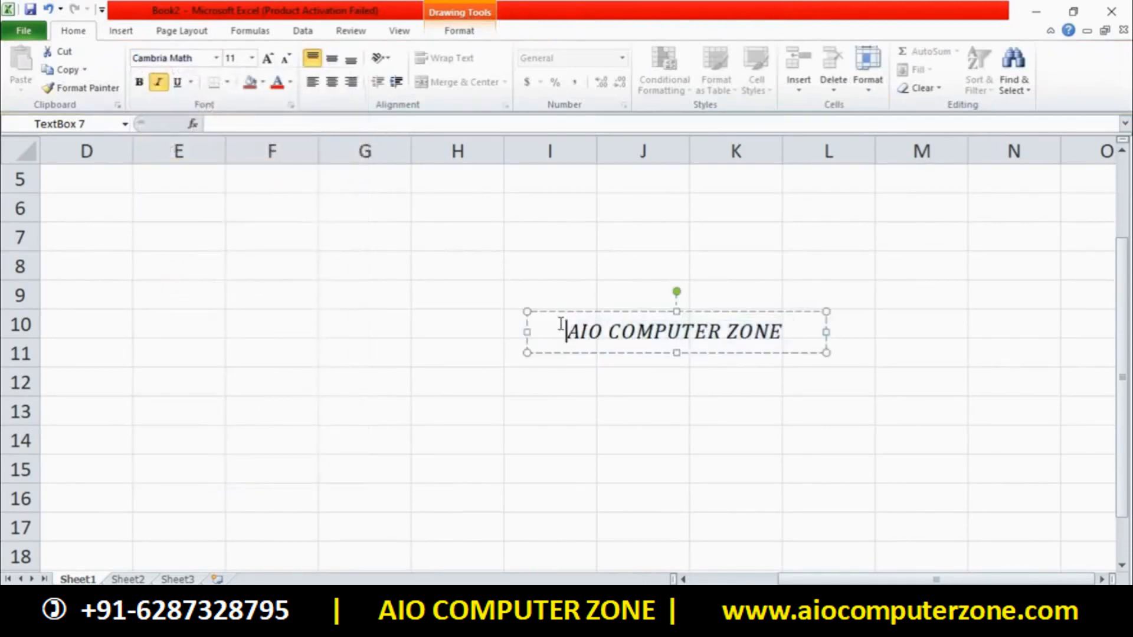
left_click(741, 410)
Select all the text again and enlarge it to size 12
left_click(726, 332)
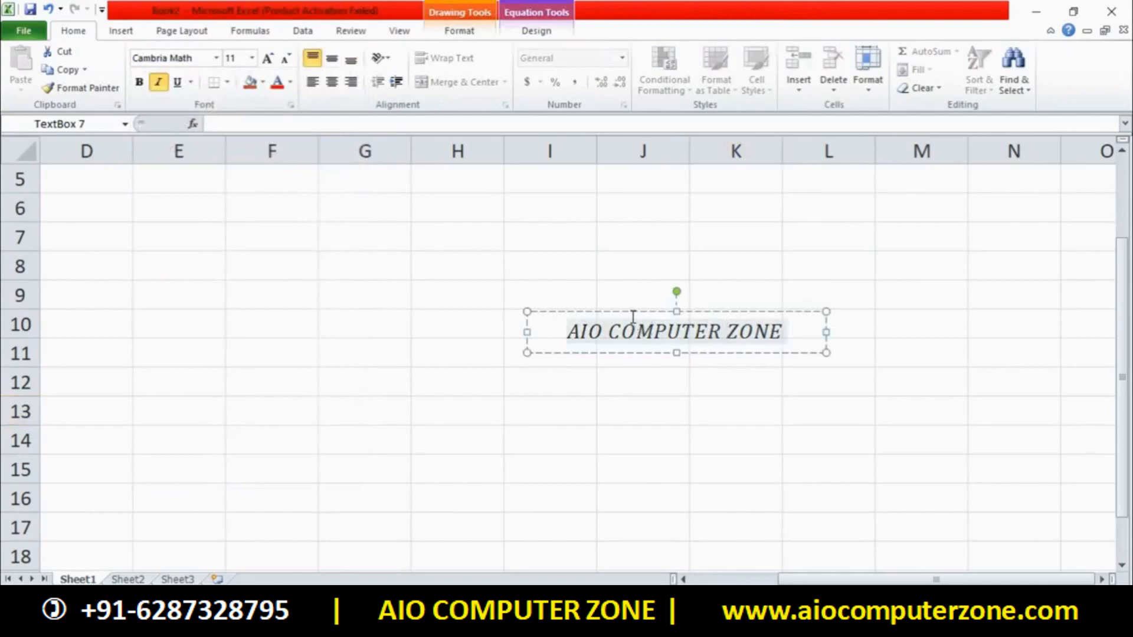
key("ctrl+a")
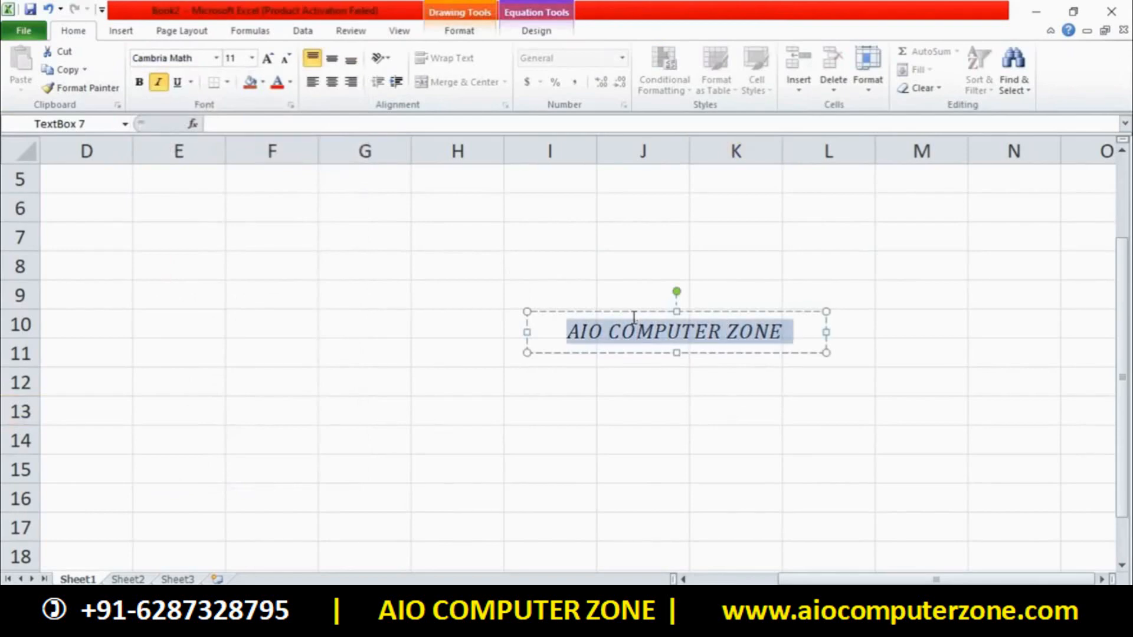
key("ctrl+shift+period")
key("ctrl+shift+semicolon")
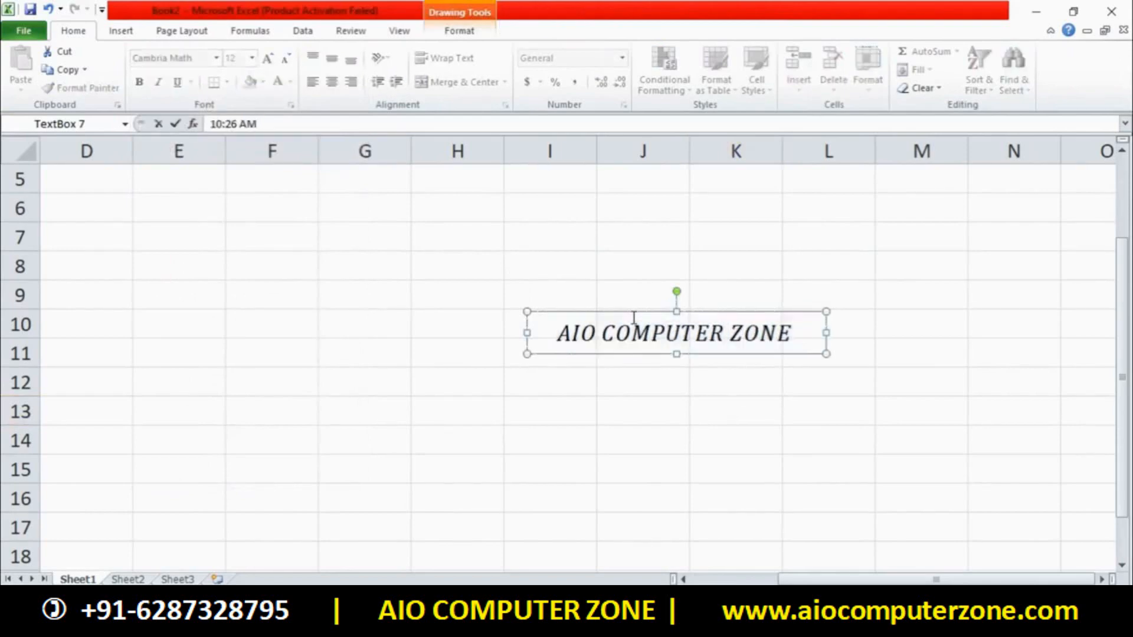
Dismiss the 'Reference is not valid' warning and erase the stray 10:26 AM formula-bar entry
key("Return")
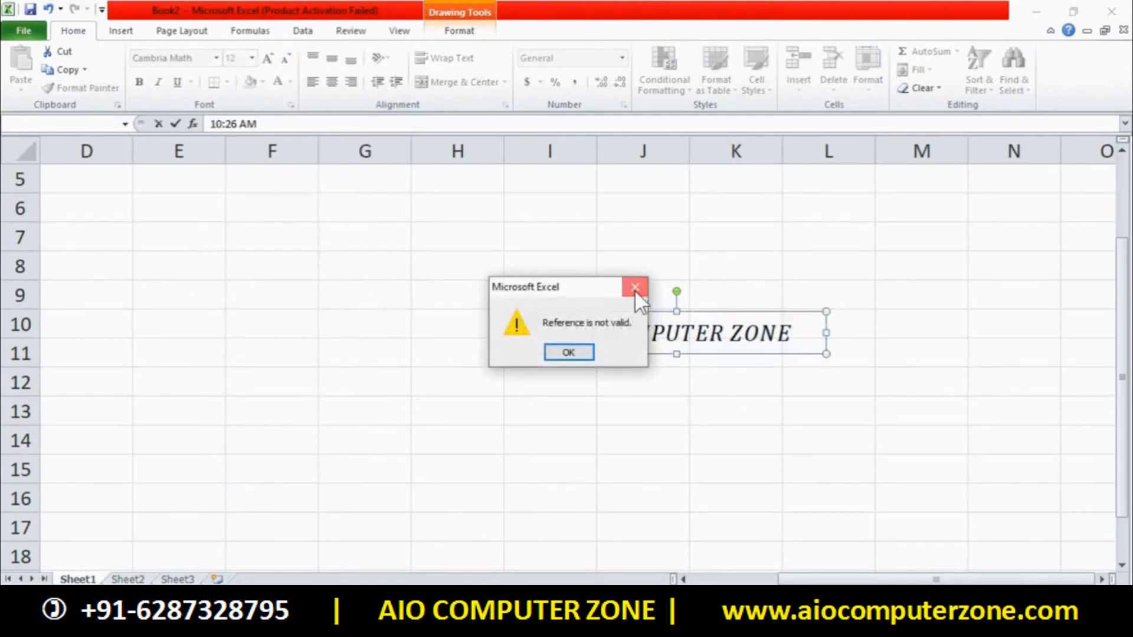
left_click(635, 288)
left_click(633, 327)
left_click(646, 288)
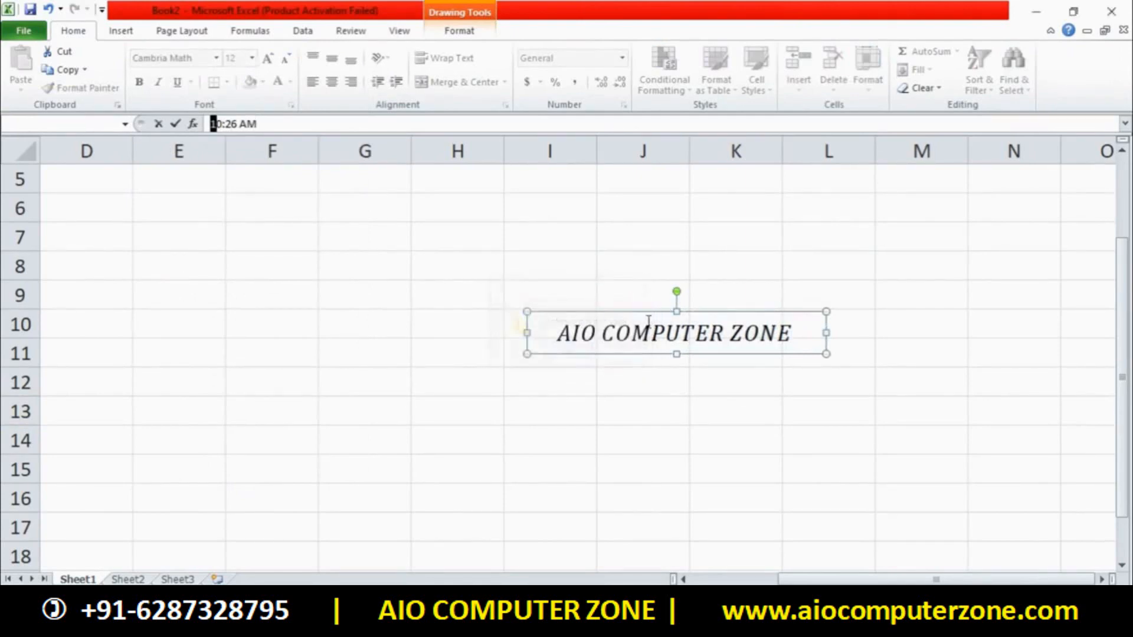
left_click(658, 337)
left_click(644, 290)
left_click(660, 330)
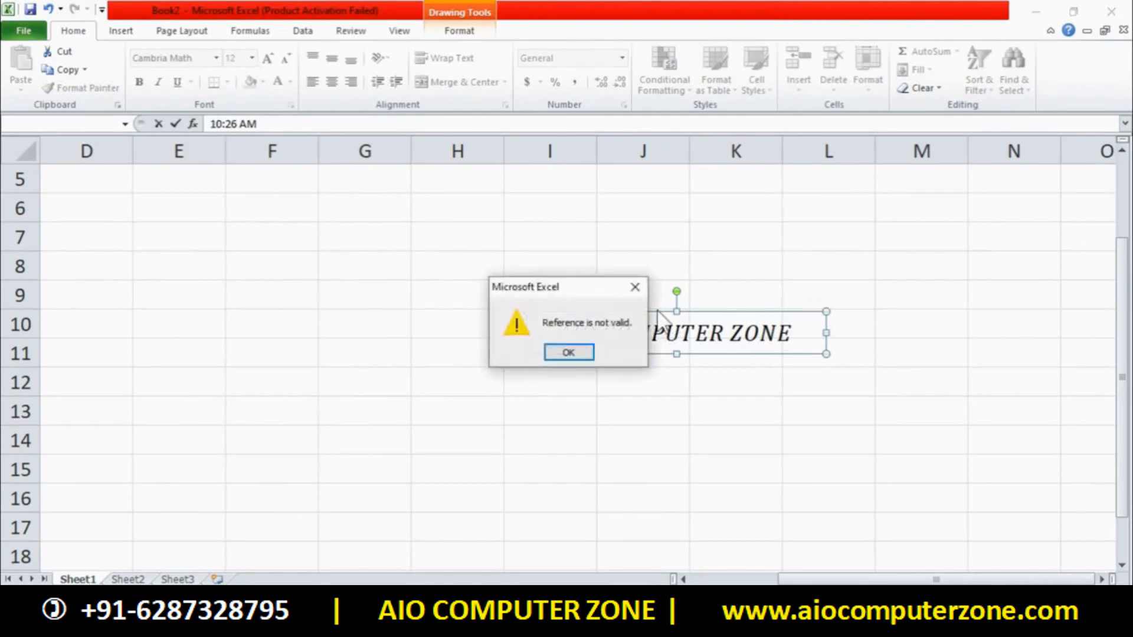
left_click(570, 352)
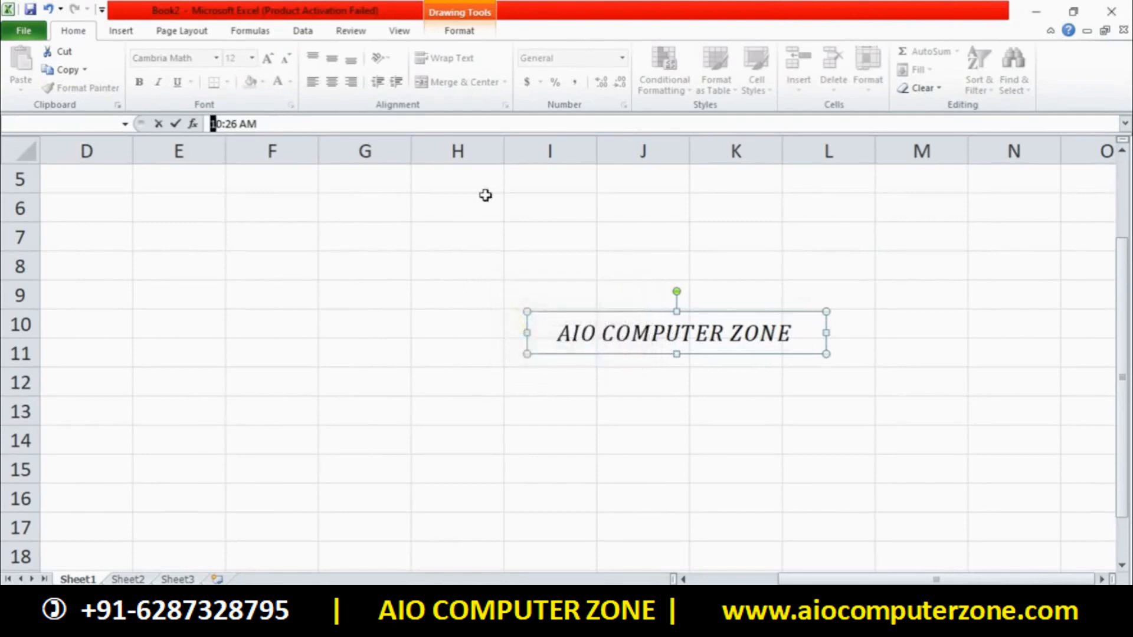
left_click(309, 126)
key("BackSpace")
key("BackSpace")
key("BackSpace")
key("BackSpace")
key("BackSpace")
key("BackSpace")
key("BackSpace")
key("BackSpace")
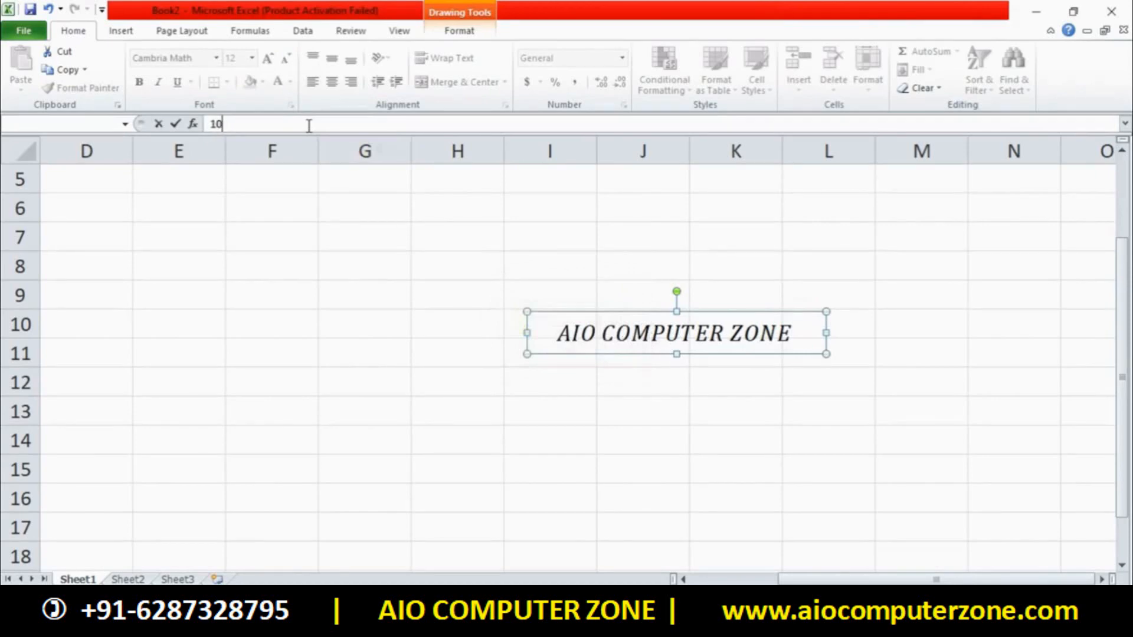
Delete the AIO COMPUTER ZONE text box so Sheet1 is blank
left_click(576, 313)
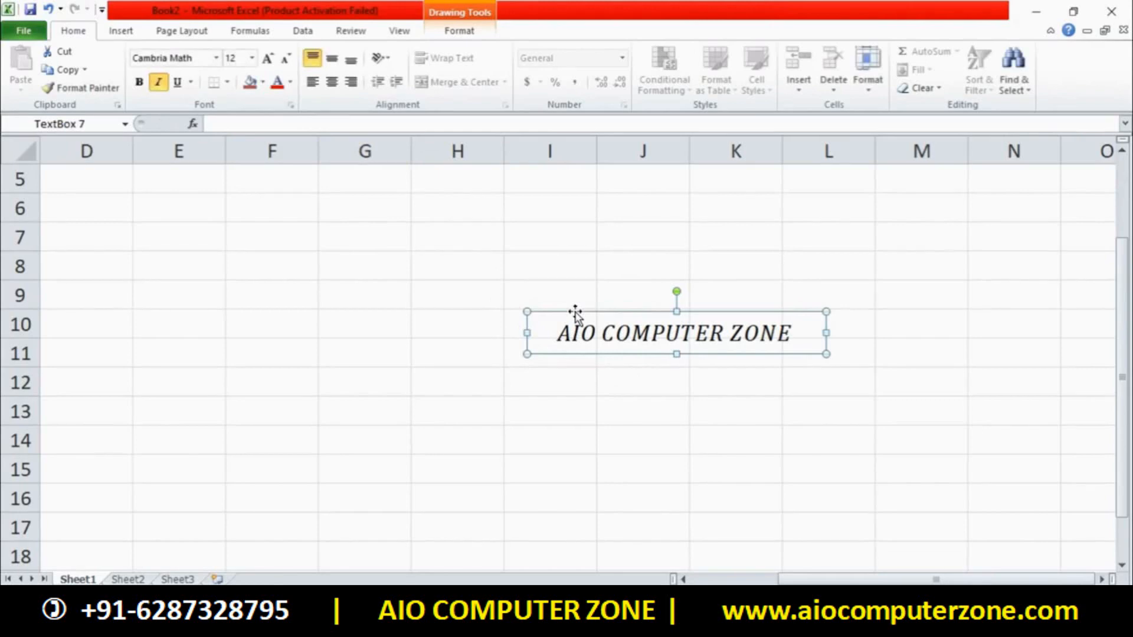
key("Delete")
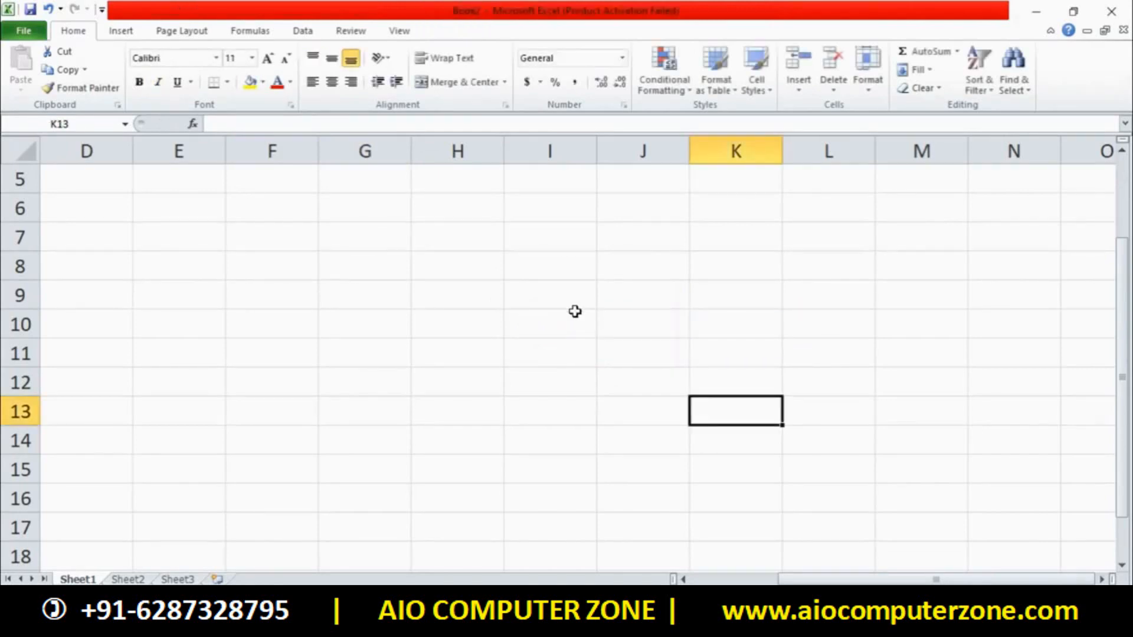
left_click(561, 295)
left_click(121, 31)
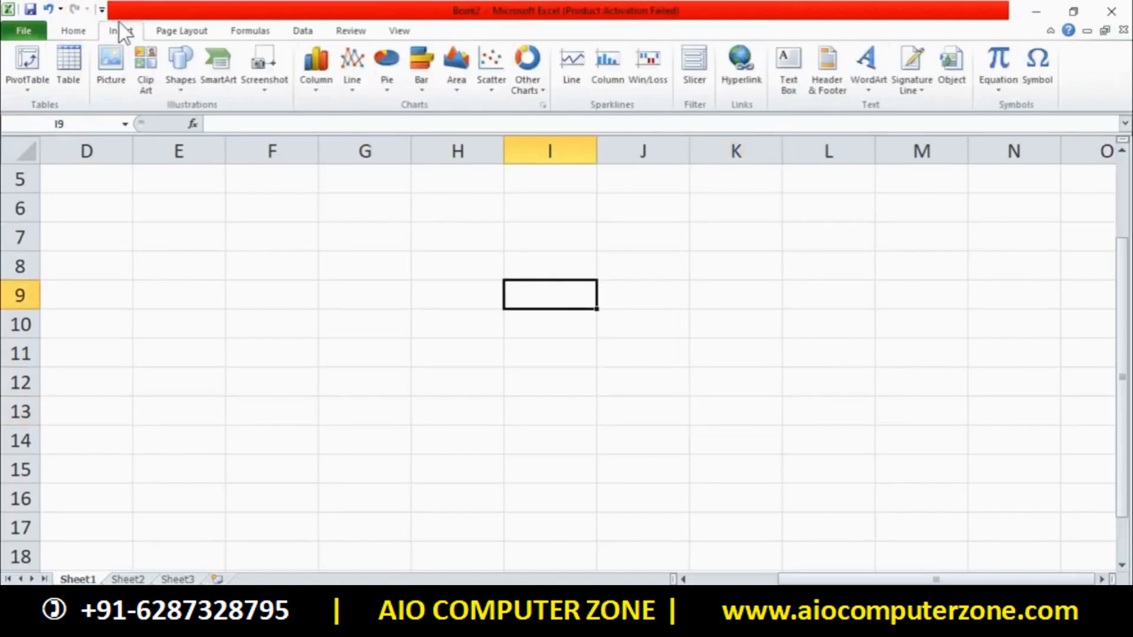
Try Text Box and Header & Footer, then close the Book2 window to reach the save prompt
left_click(801, 71)
left_click(511, 322)
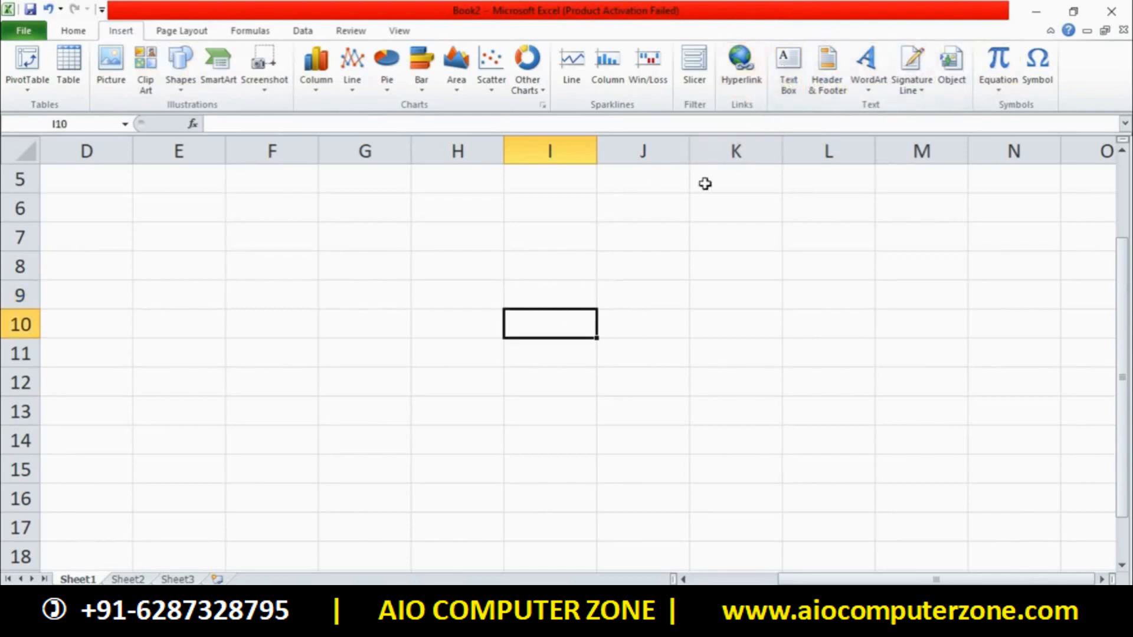
left_click(814, 74)
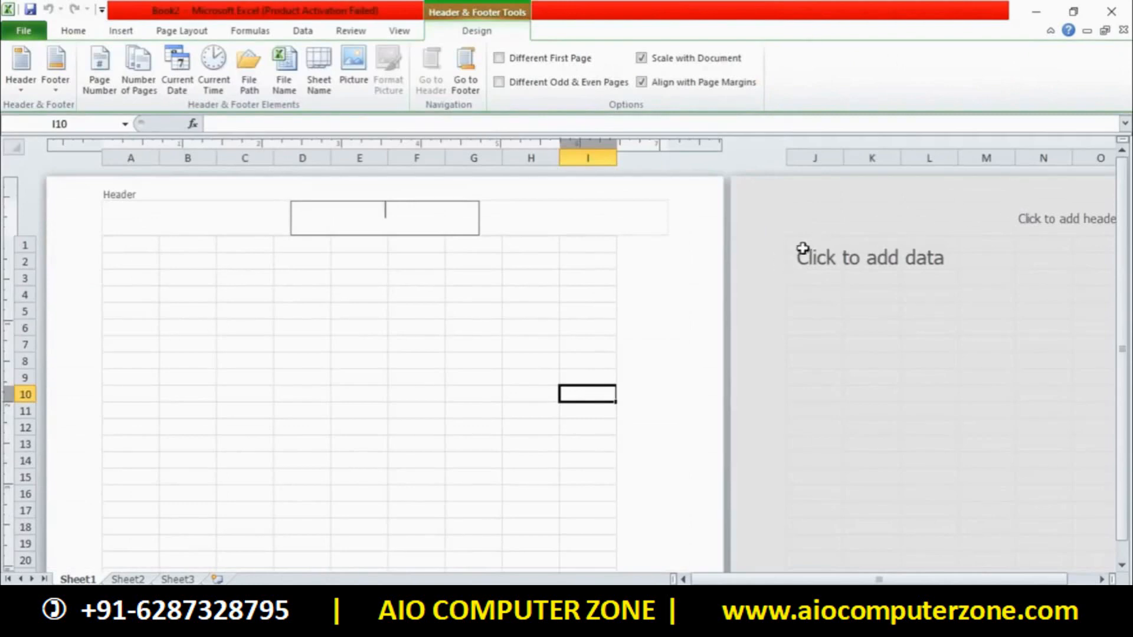
left_click(1112, 10)
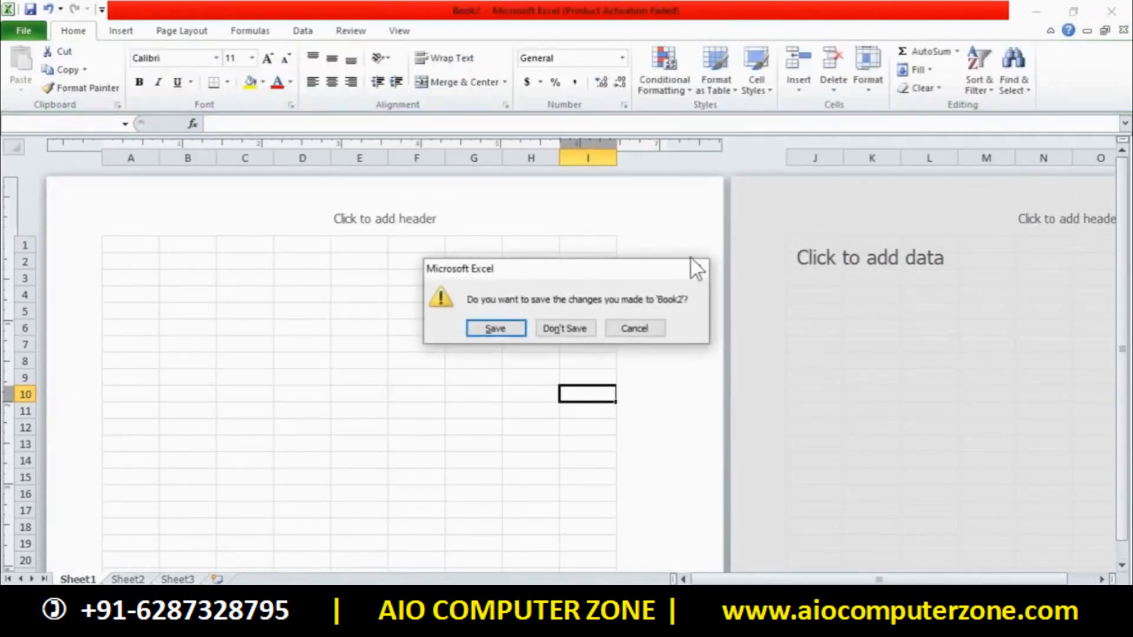
left_click(569, 326)
In a new blank workbook Book3, choose Text Box from the Shapes gallery
left_click(761, 329)
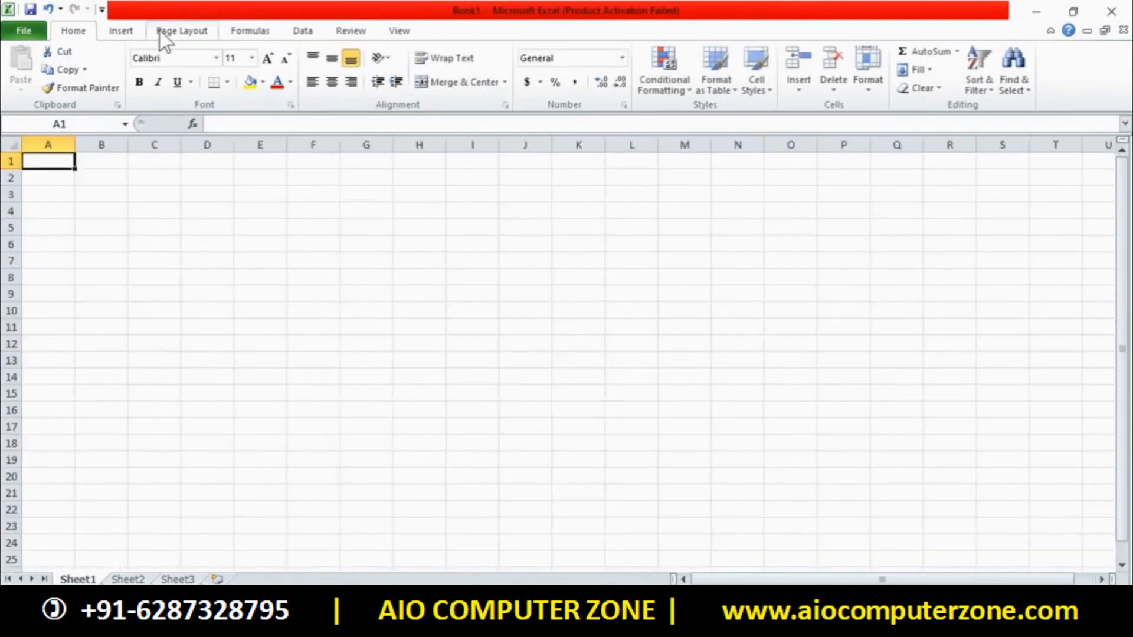
left_click(121, 30)
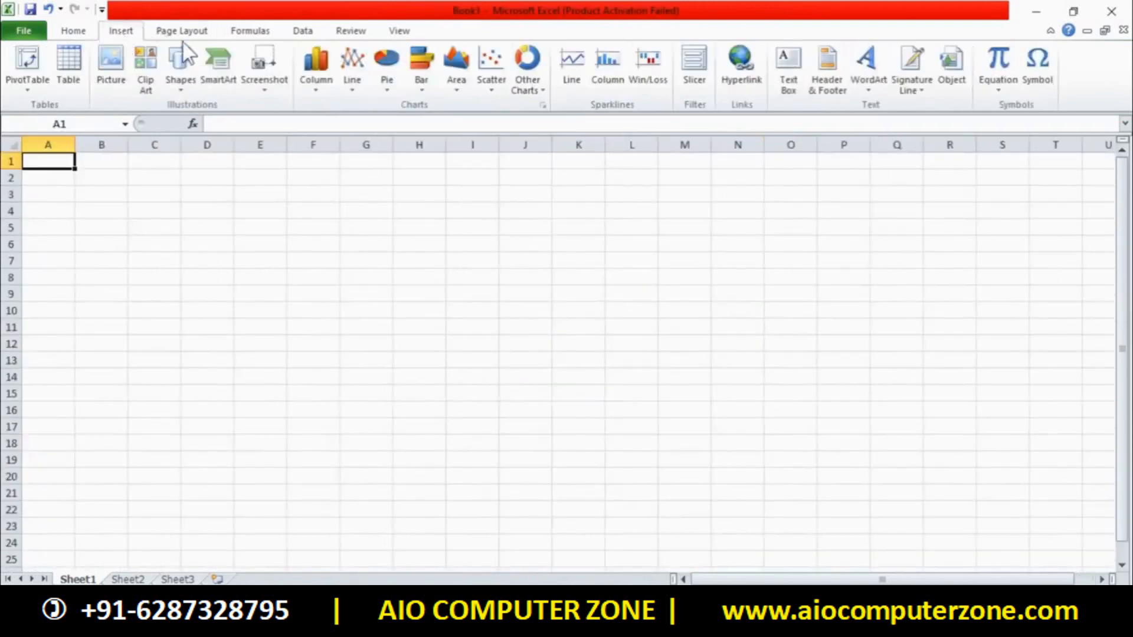
left_click(868, 82)
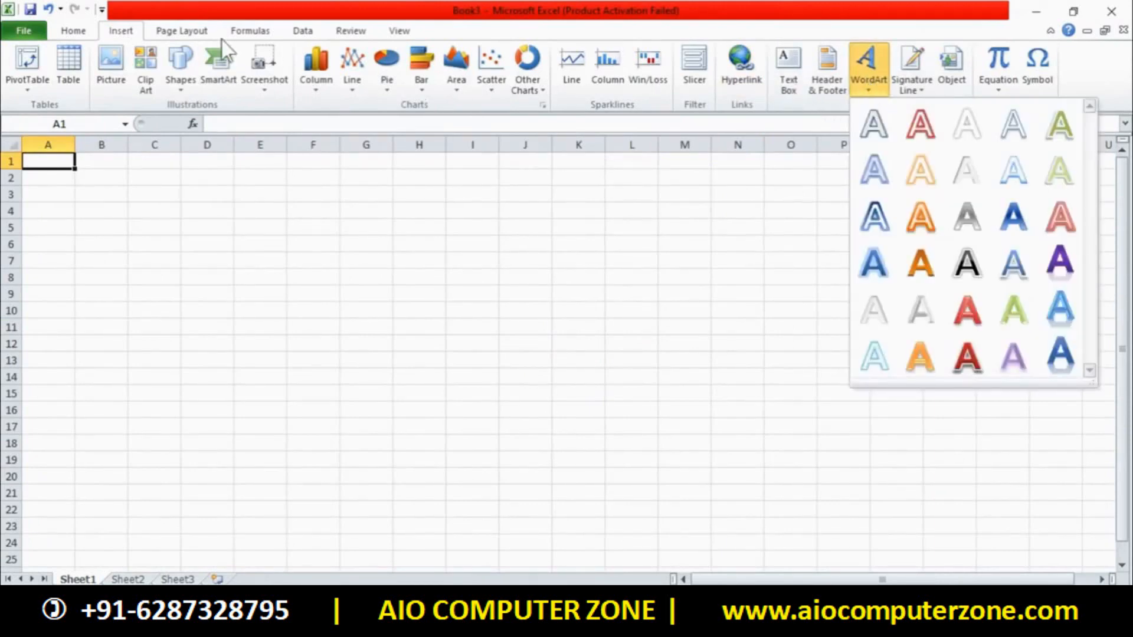
left_click(180, 62)
left_click(172, 121)
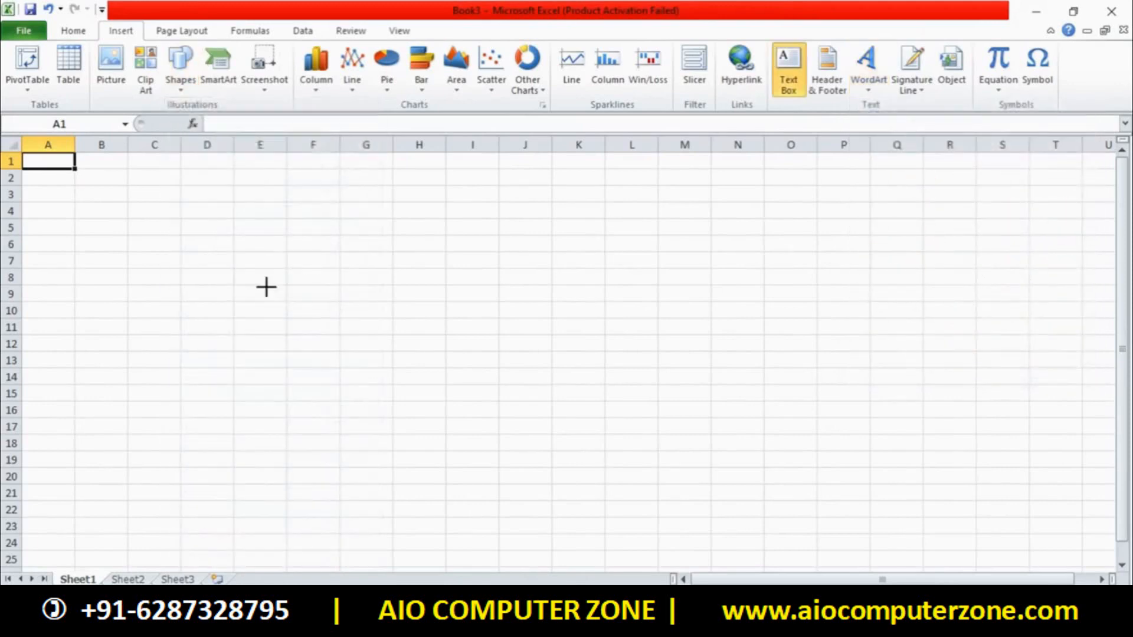
Draw a wide text box over rows 9–16 reading 'AIO COMPUTER ZONE', enlarged to size 28
left_click_drag(267, 287, 782, 410)
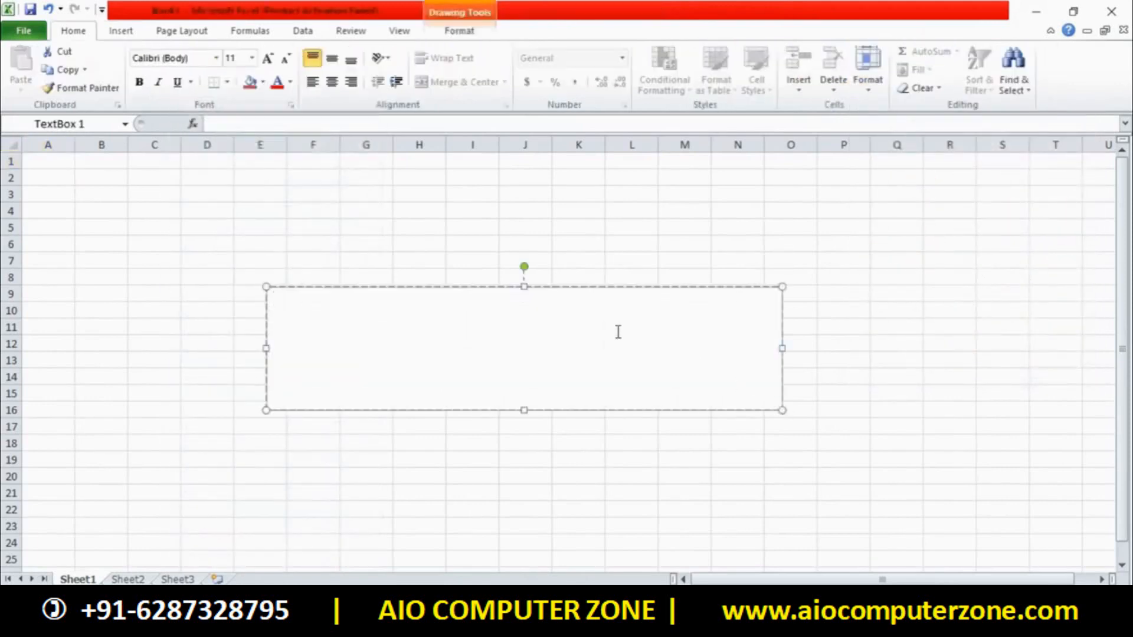
type("AIO COM PUTERB ZOBE")
key("BackSpace")
key("BackSpace")
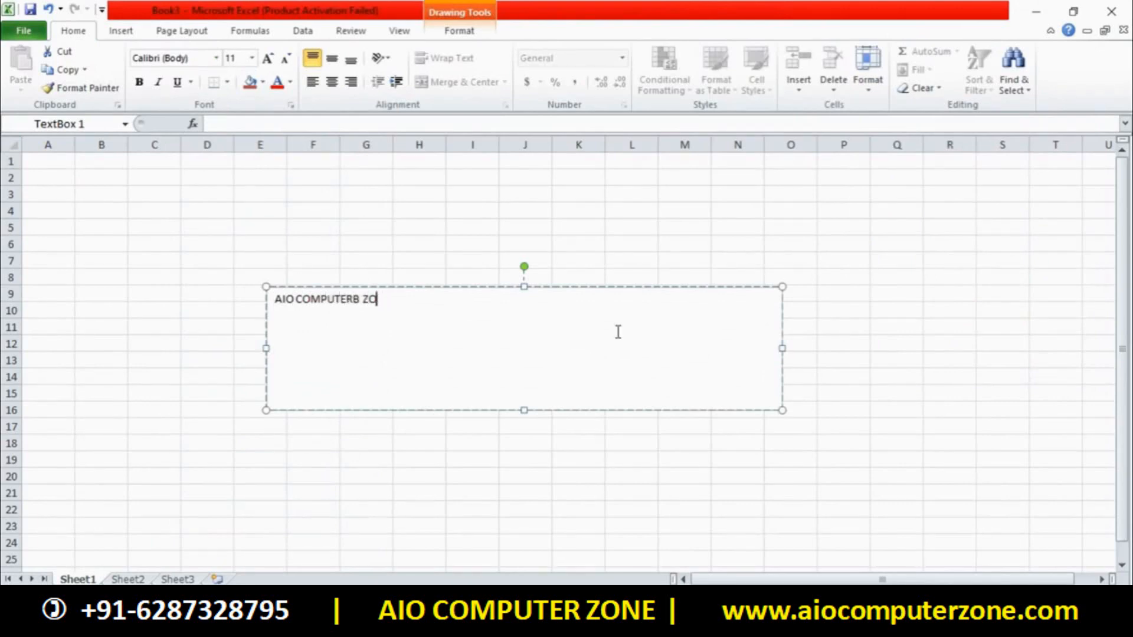
type("NE")
key("ctrl+a")
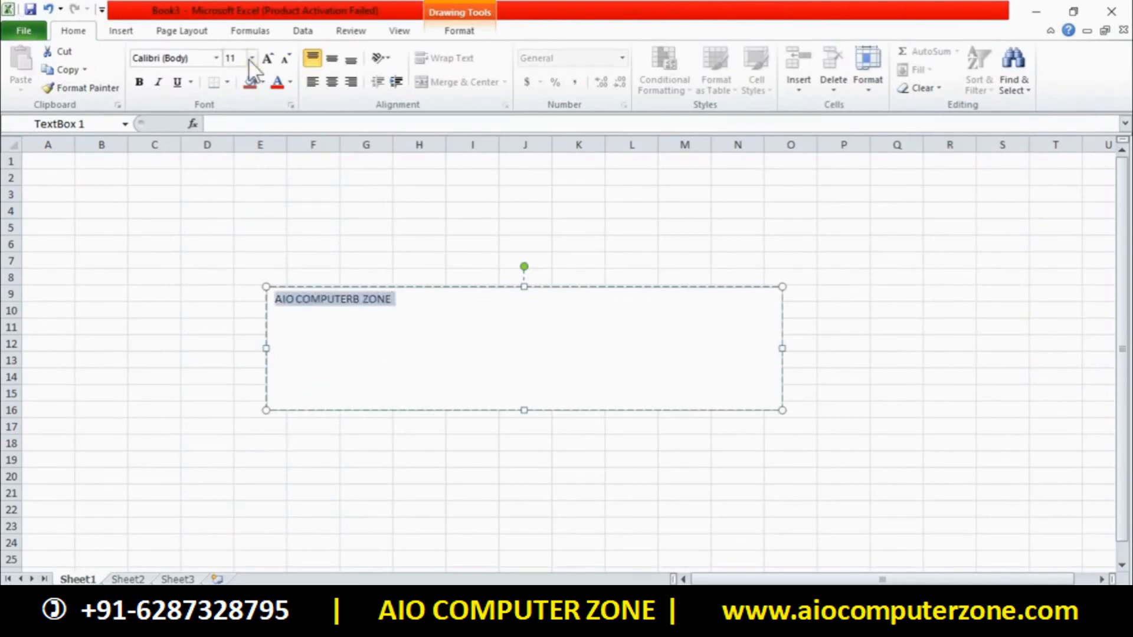
left_click(267, 57)
left_click(267, 57)
left_click(267, 57)
left_click(267, 57)
left_click(267, 57)
left_click(267, 57)
left_click(267, 57)
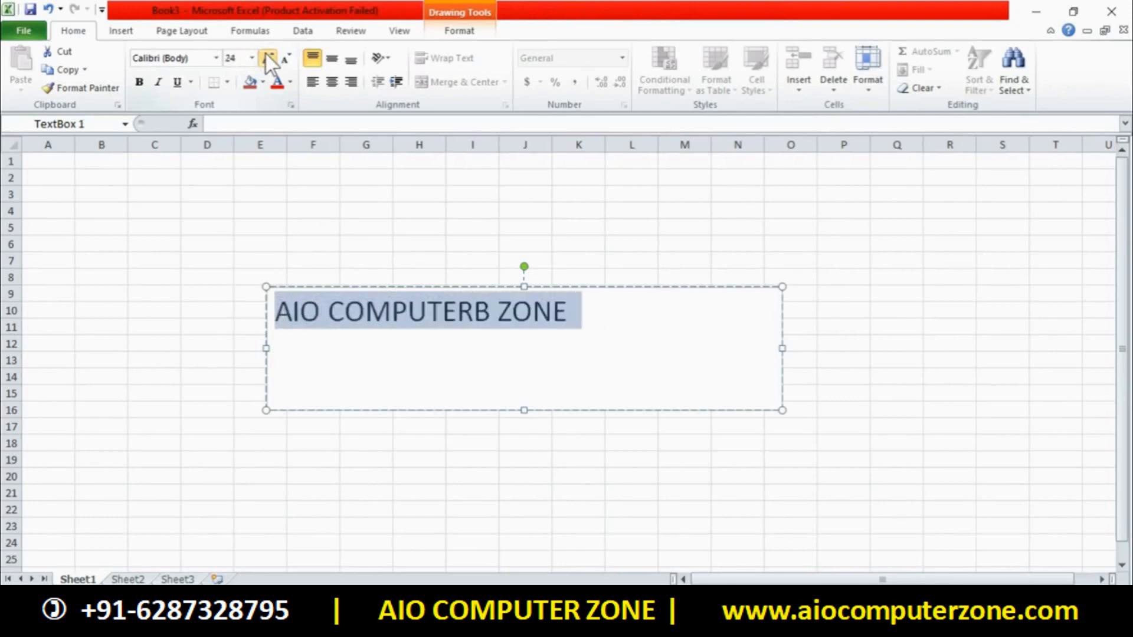
left_click(492, 301)
key("BackSpace")
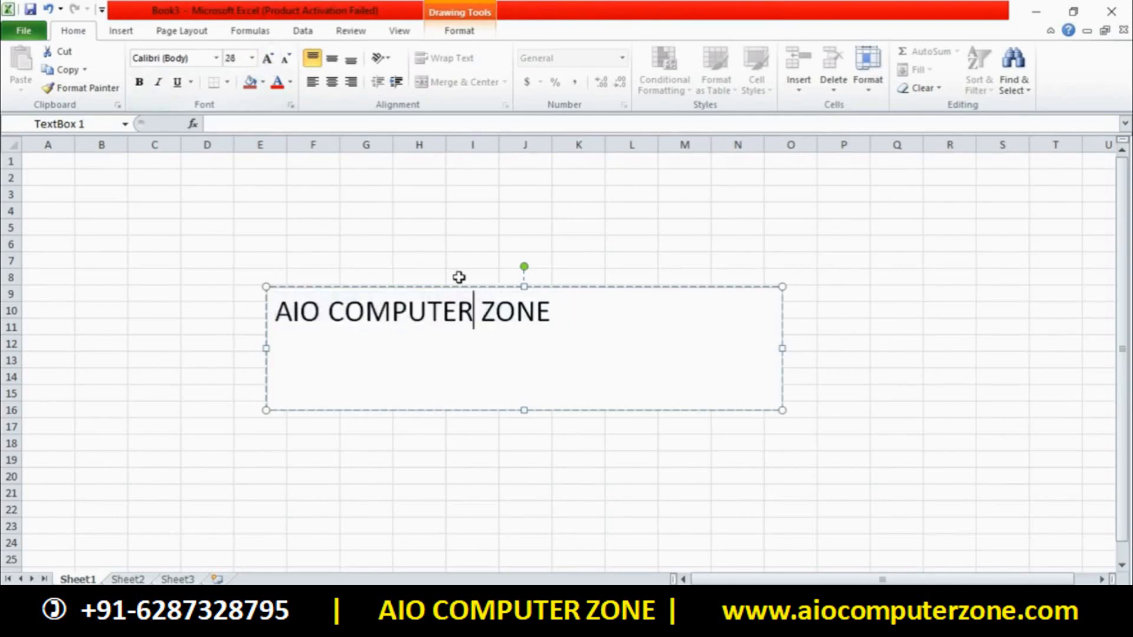
key("End")
key("ctrl+a")
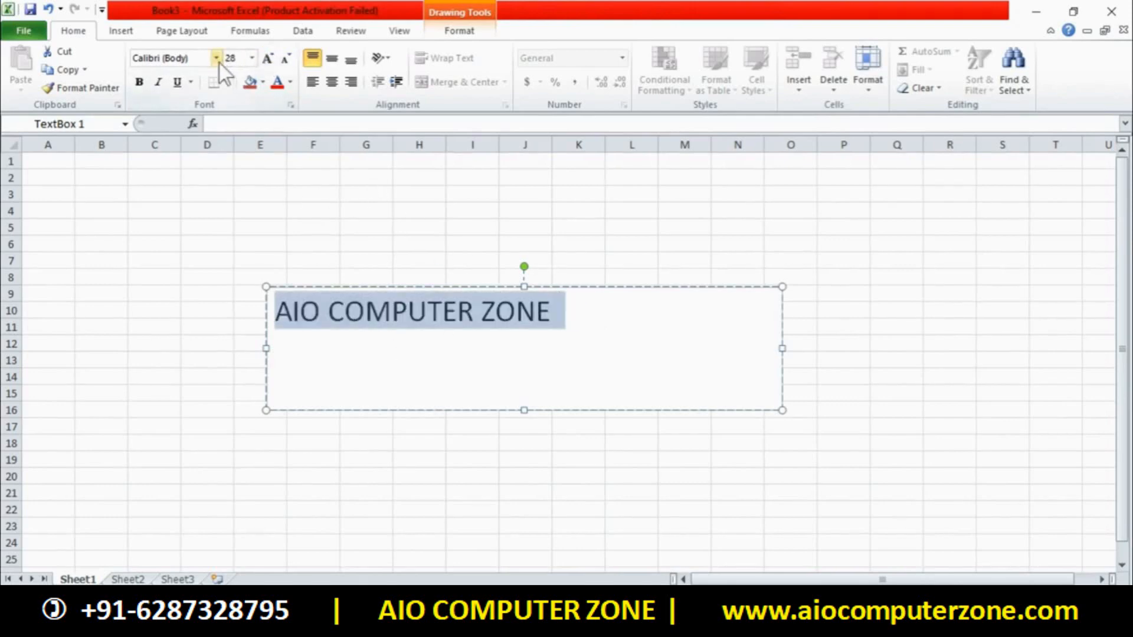
Apply the Berlin Sans FB Demi font to the text
left_click(216, 58)
left_click(292, 151)
left_click(632, 393)
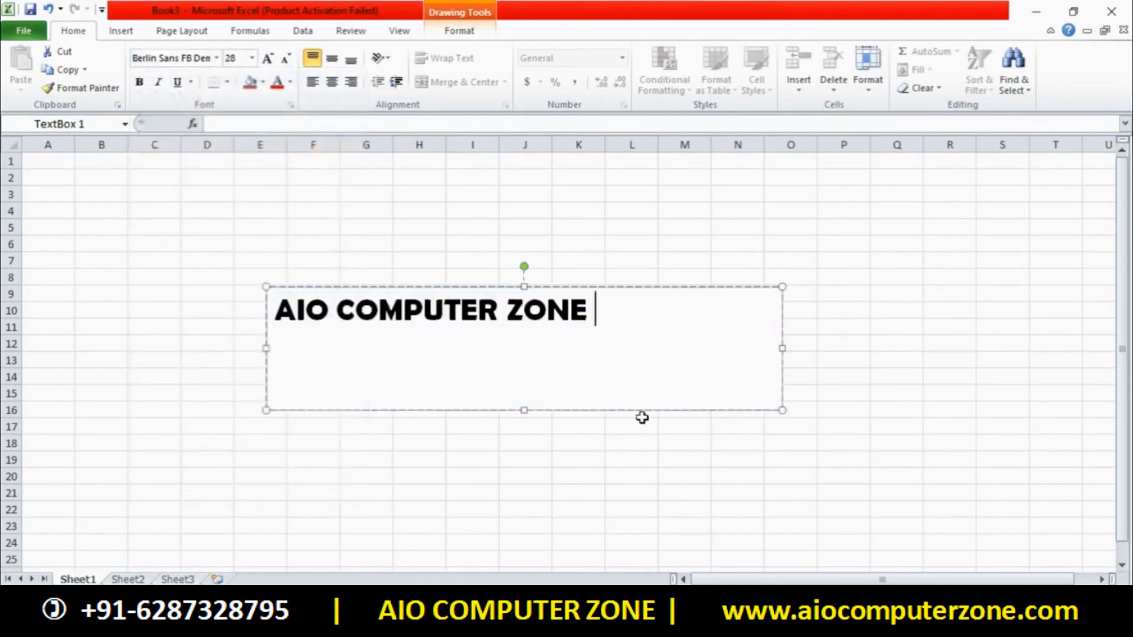
left_click(642, 419)
left_click(638, 384)
Set the text box's Shape Fill to No Fill
left_click(444, 33)
left_click(584, 51)
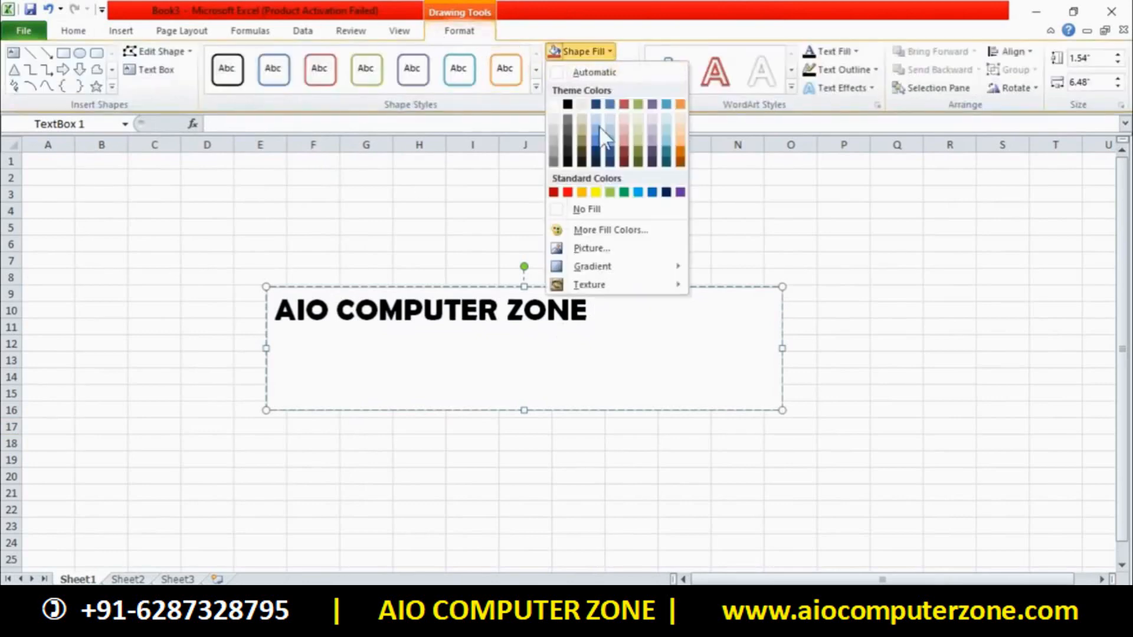
left_click(590, 211)
left_click(799, 276)
left_click(569, 295)
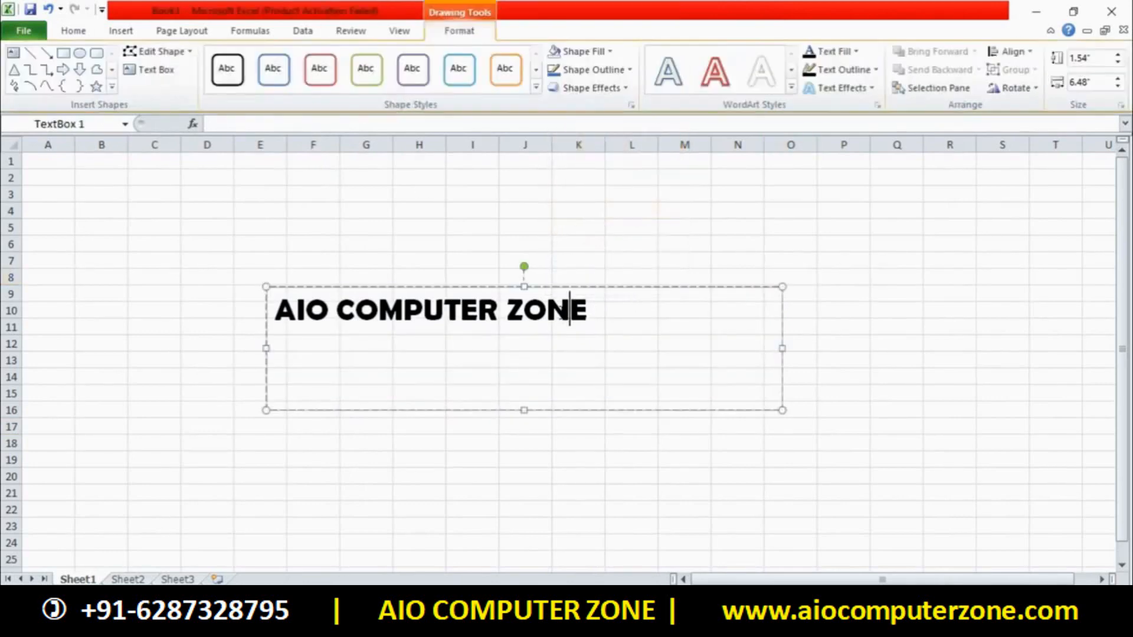
Centre the AIO COMPUTER ZONE text with Ctrl+E and enlarge it with Ctrl+Shift+>
double_click(564, 322)
left_click(564, 322)
key("ctrl+e")
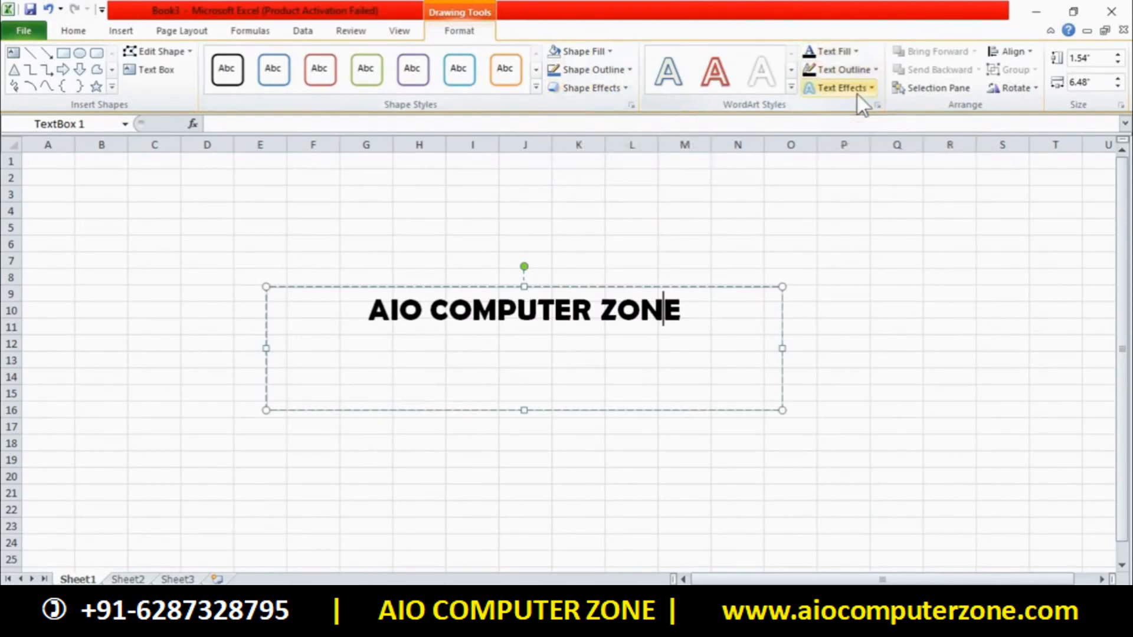
left_click_drag(688, 309, 395, 313)
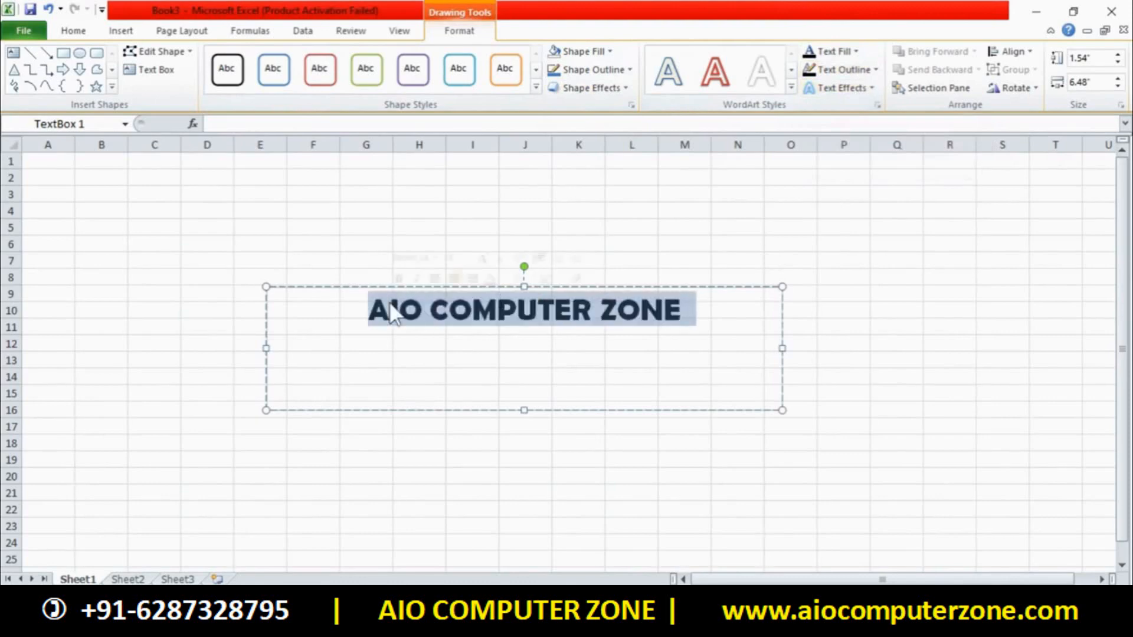
key("ctrl+shift+period")
key("ctrl+shift+period")
key("ctrl+shift+period")
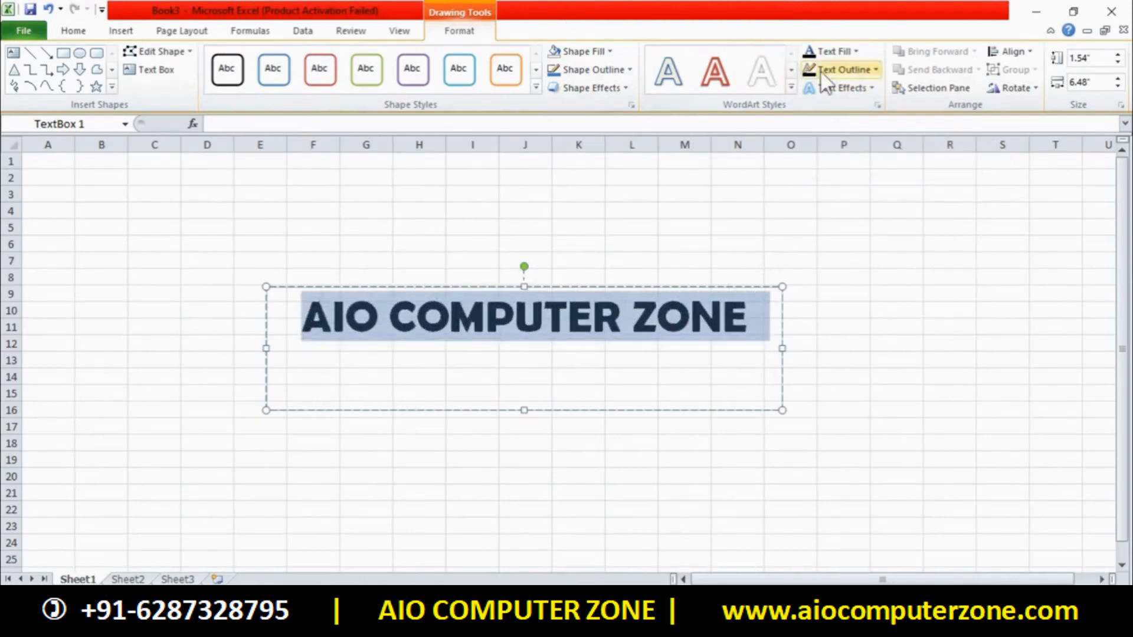
left_click(838, 87)
mouse_move(858, 124)
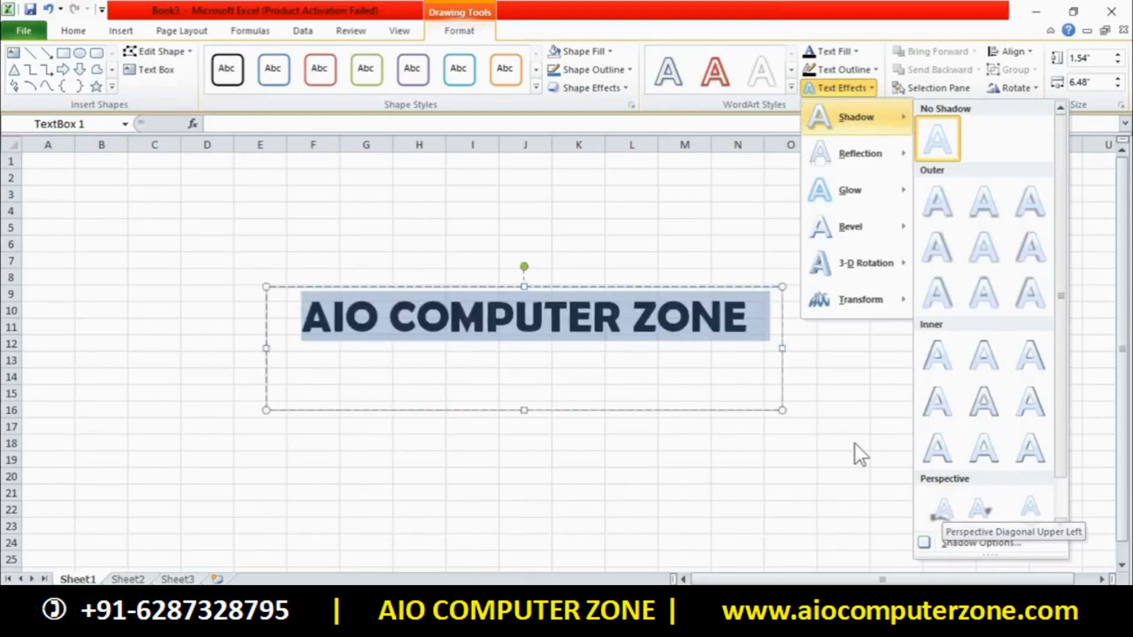
Apply a curved Warp transform, widen the box to 9.9 inches and shift it slightly left
mouse_move(837, 305)
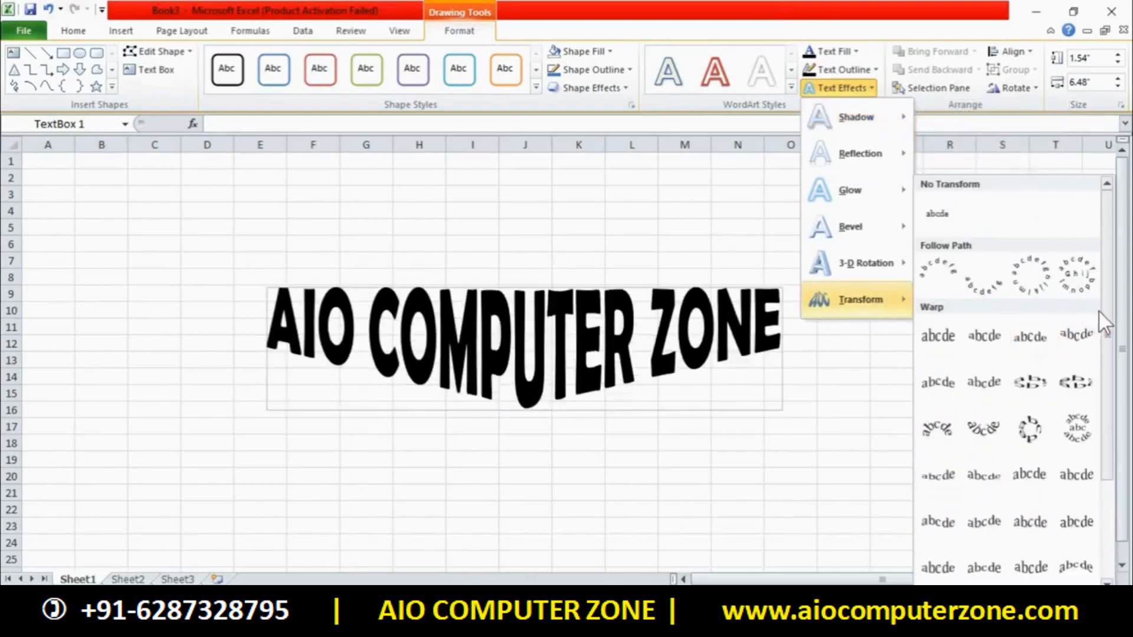
scroll(1110, 354, "down", 1)
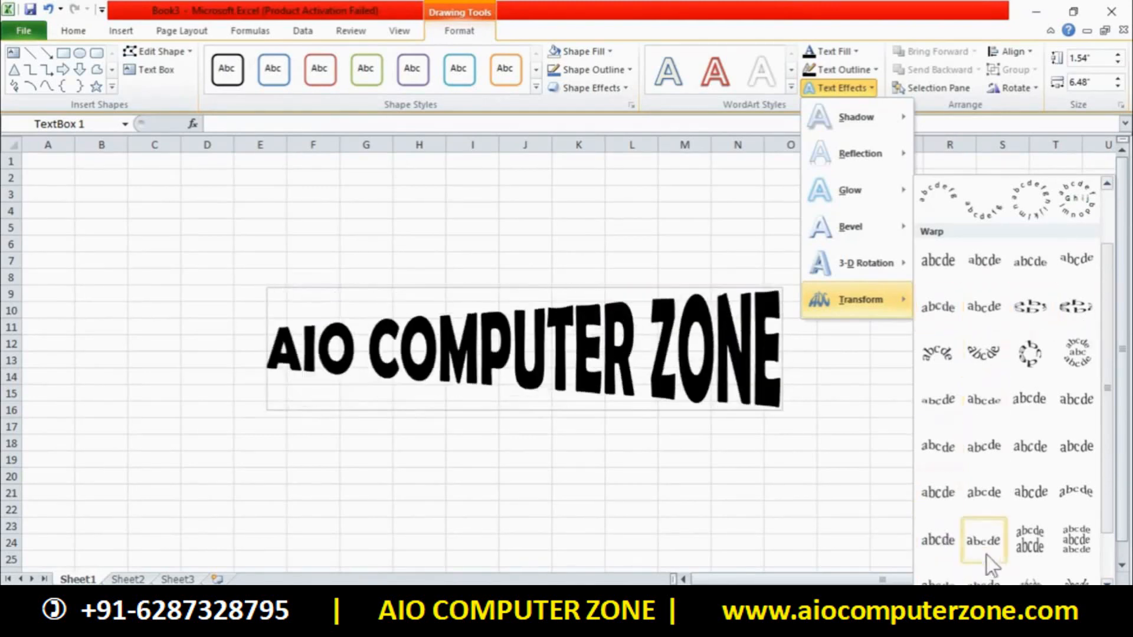
left_click(1027, 496)
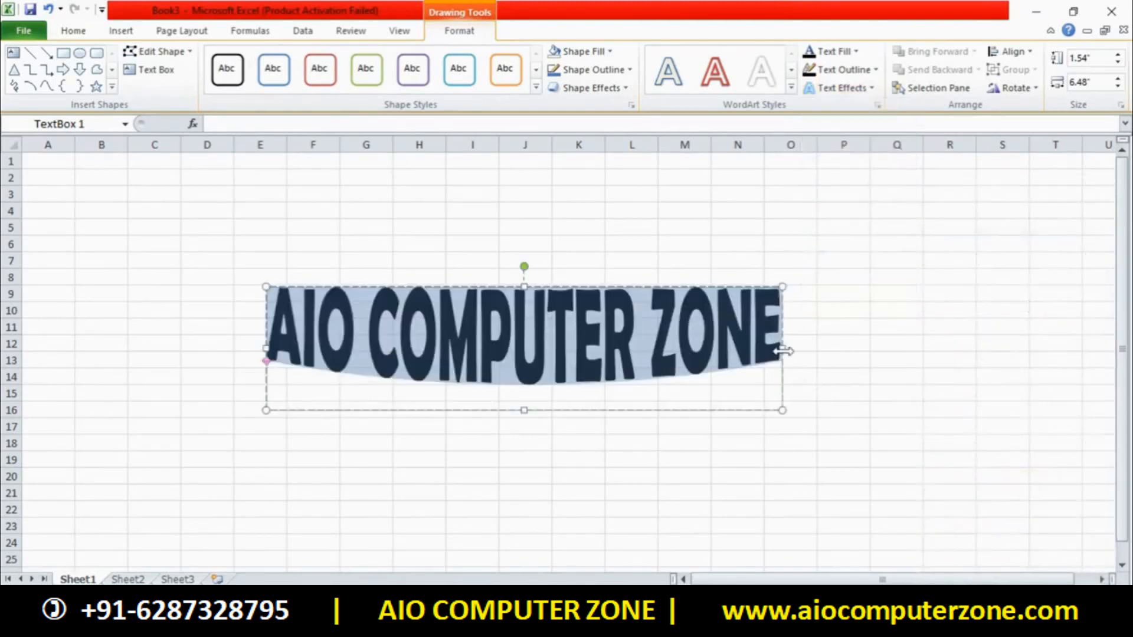
left_click_drag(784, 349, 1054, 348)
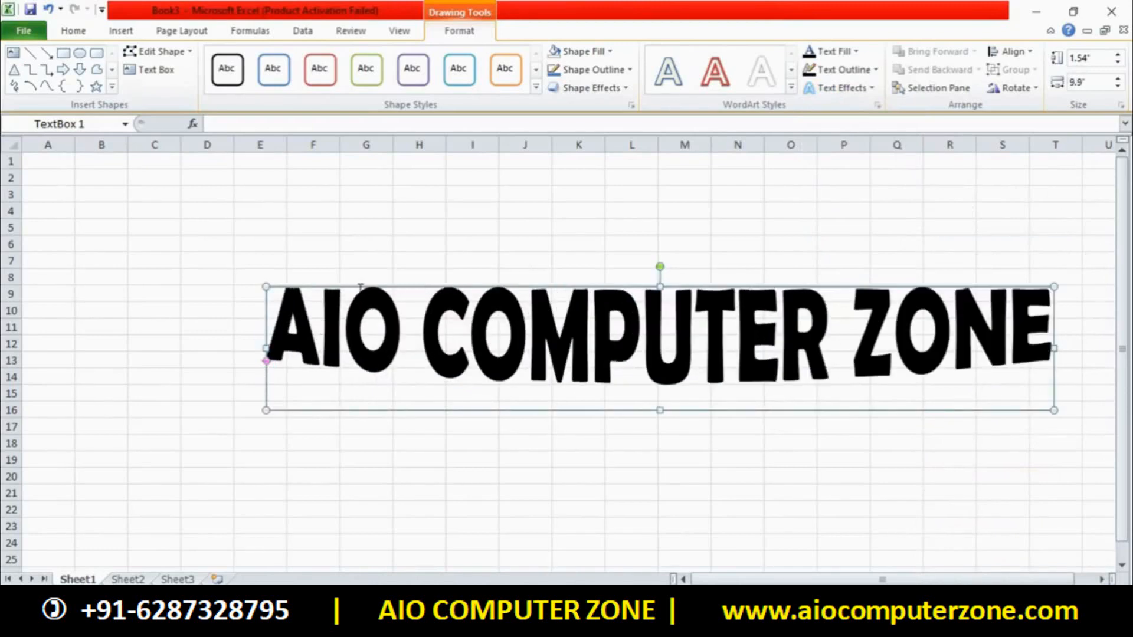
left_click_drag(351, 286, 294, 281)
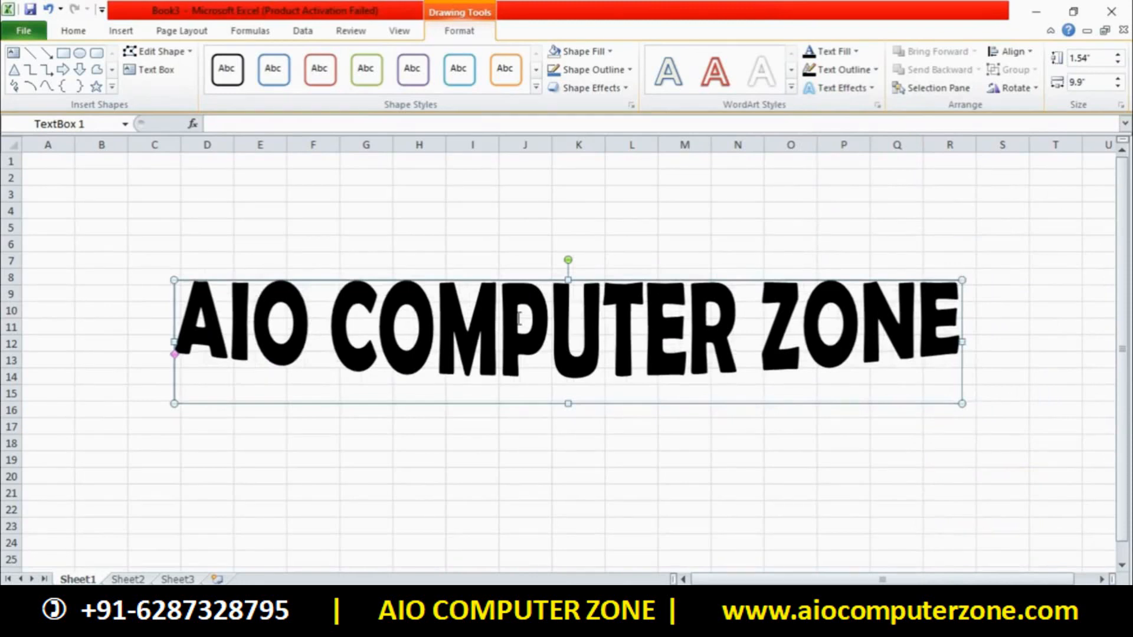
left_click(837, 88)
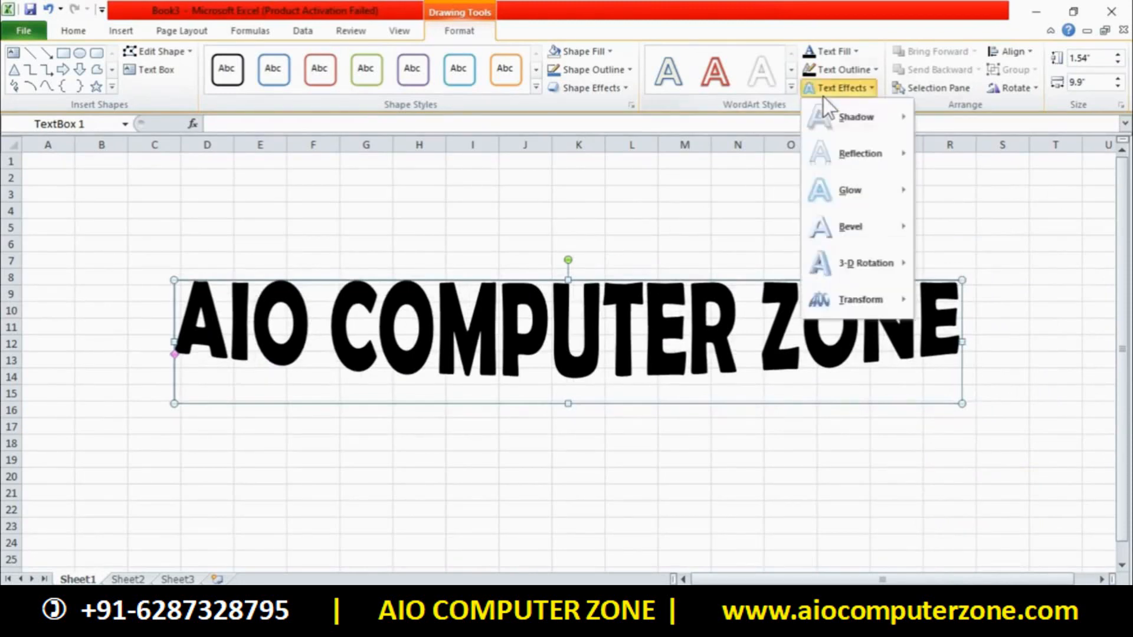
left_click(673, 346)
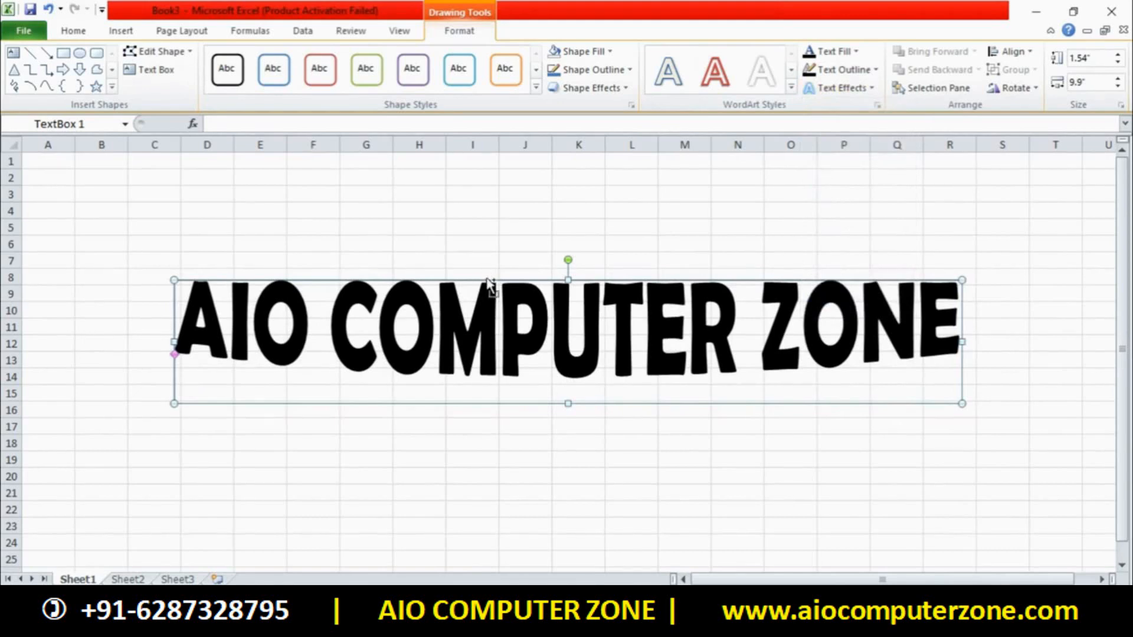
Duplicate the warped text box with Ctrl+D and move the copy below the original, rows 15–22
left_click_drag(486, 279, 489, 339)
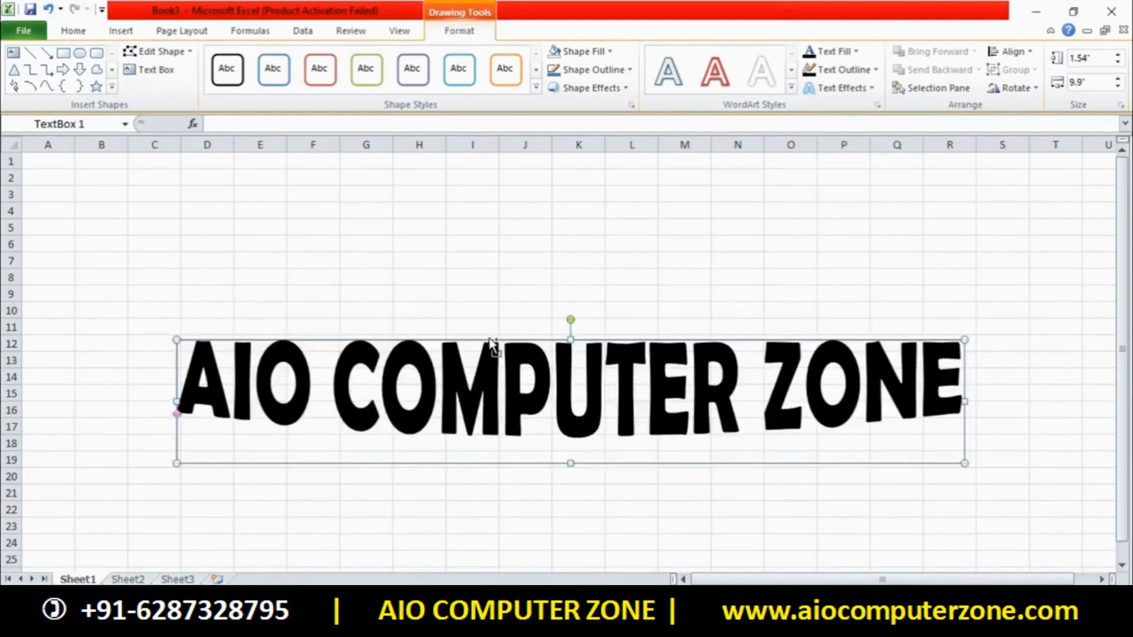
key("ctrl+z")
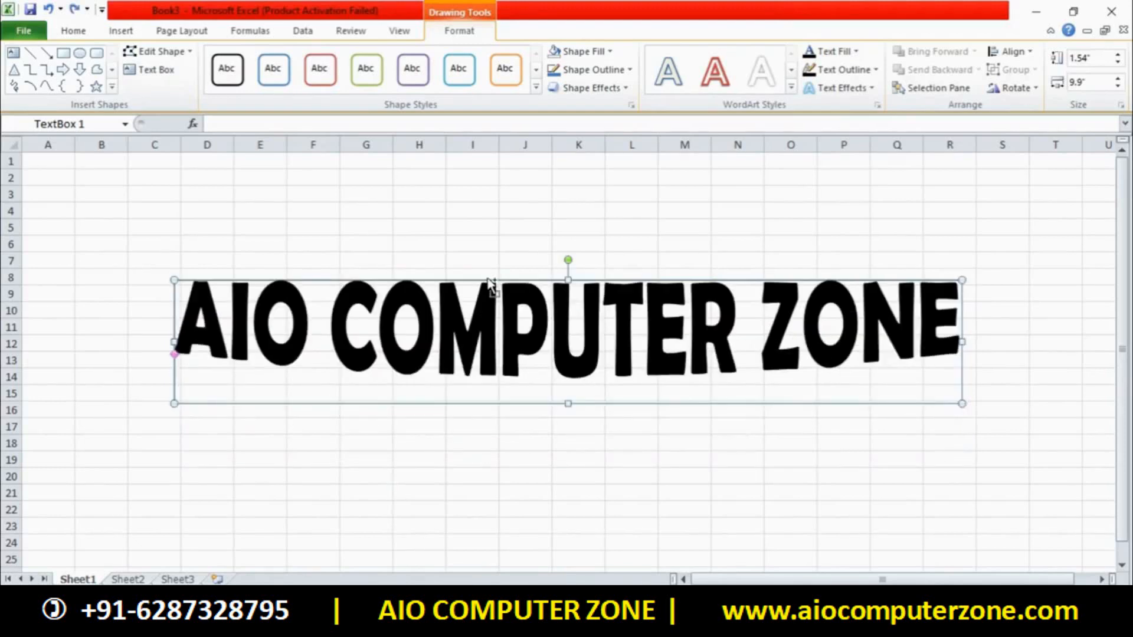
key("ctrl+d")
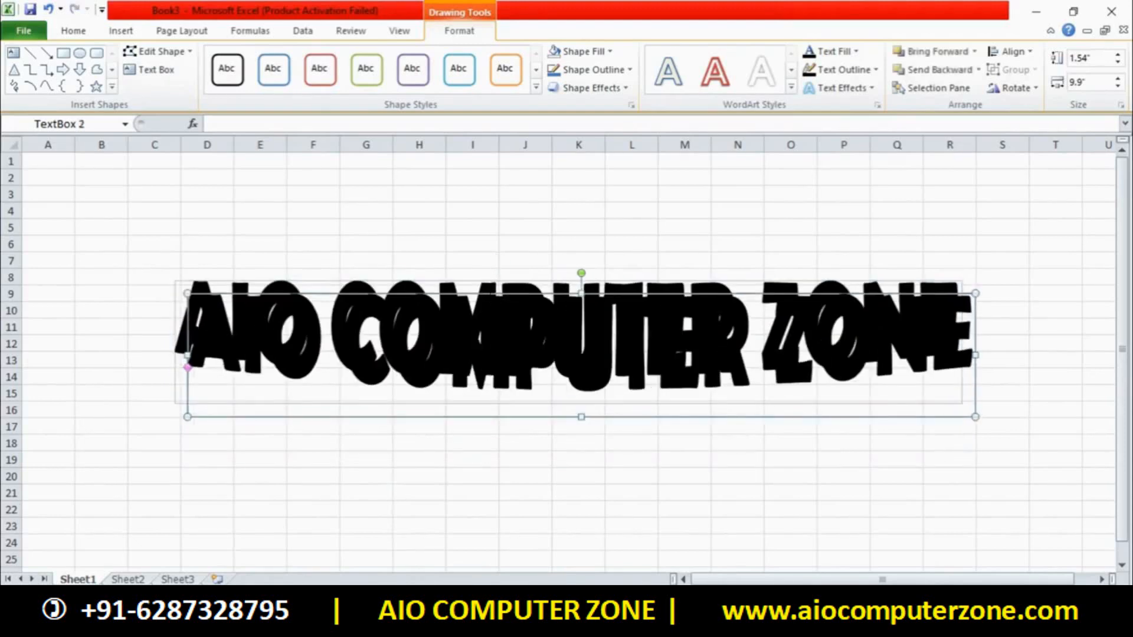
left_click(491, 287)
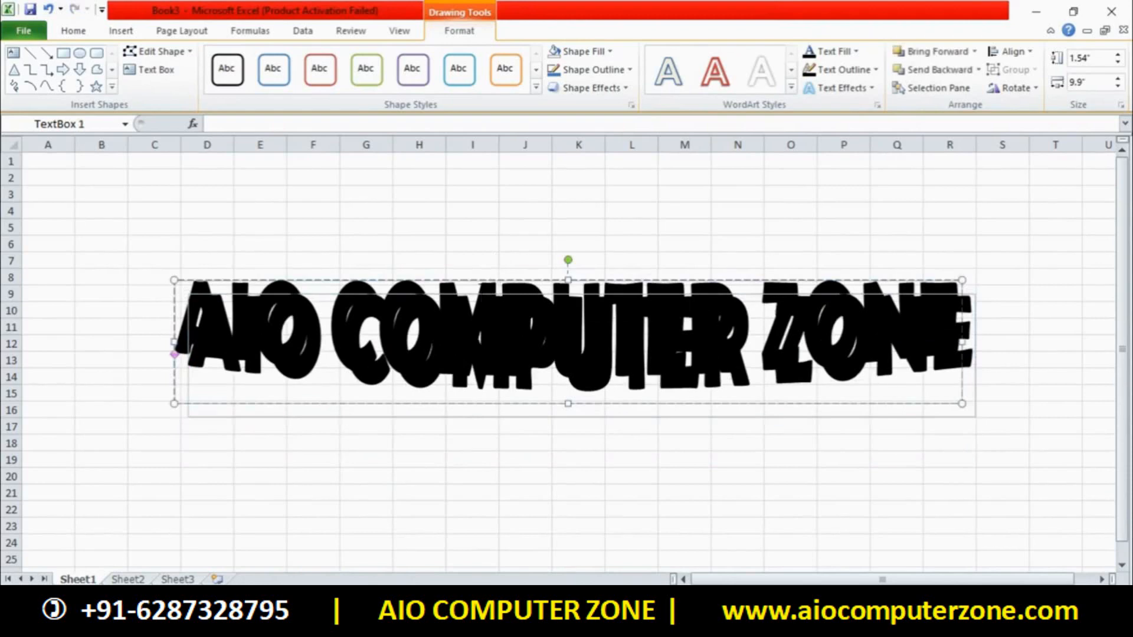
left_click(489, 311)
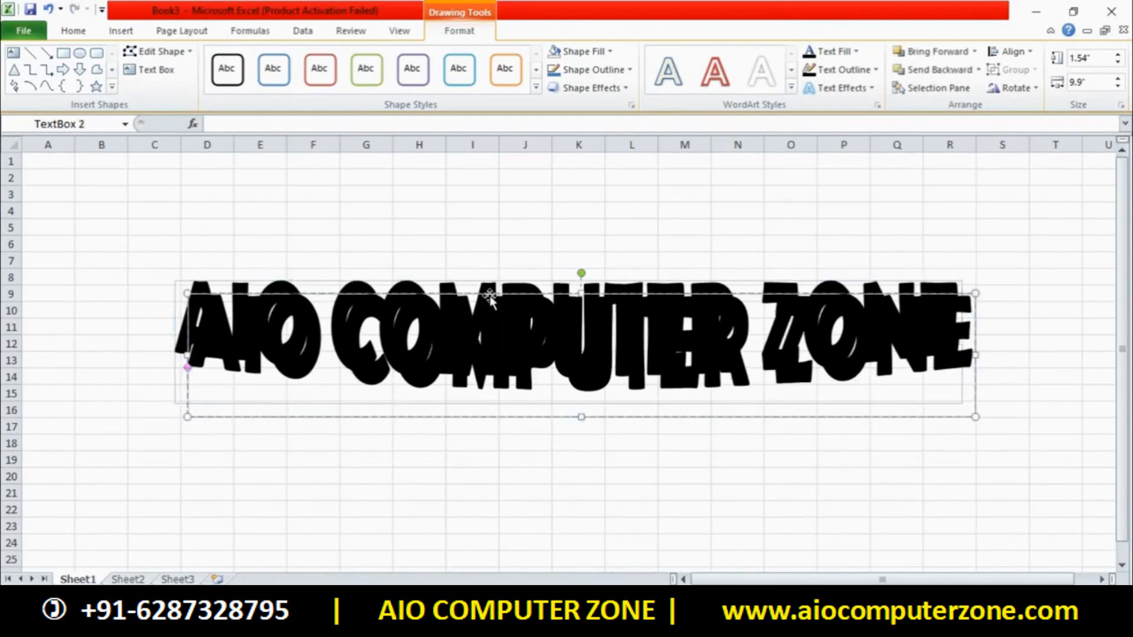
left_click_drag(489, 310, 495, 393)
key("ctrl+a")
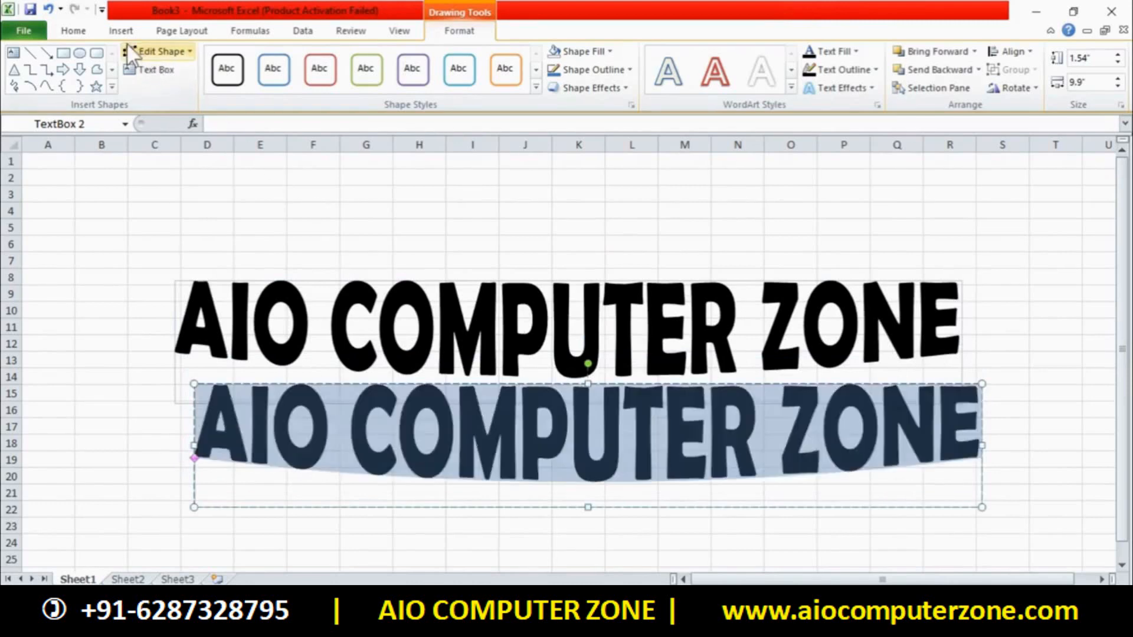
Colour the duplicate's AIO COMPUTER ZONE text red
left_click(74, 30)
left_click(277, 82)
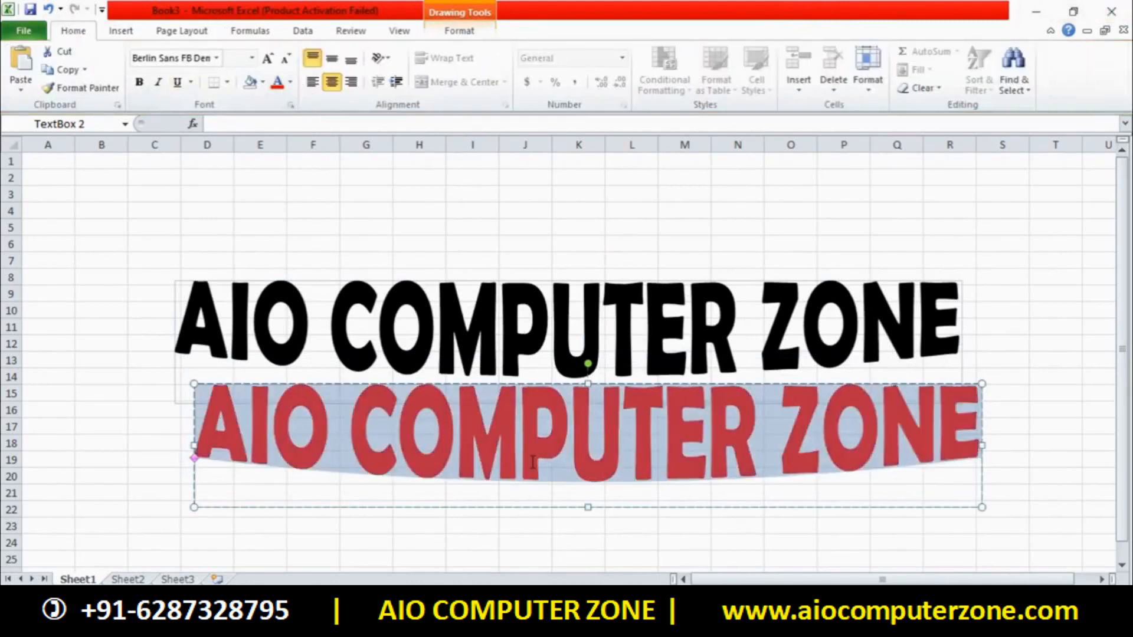
left_click(519, 431)
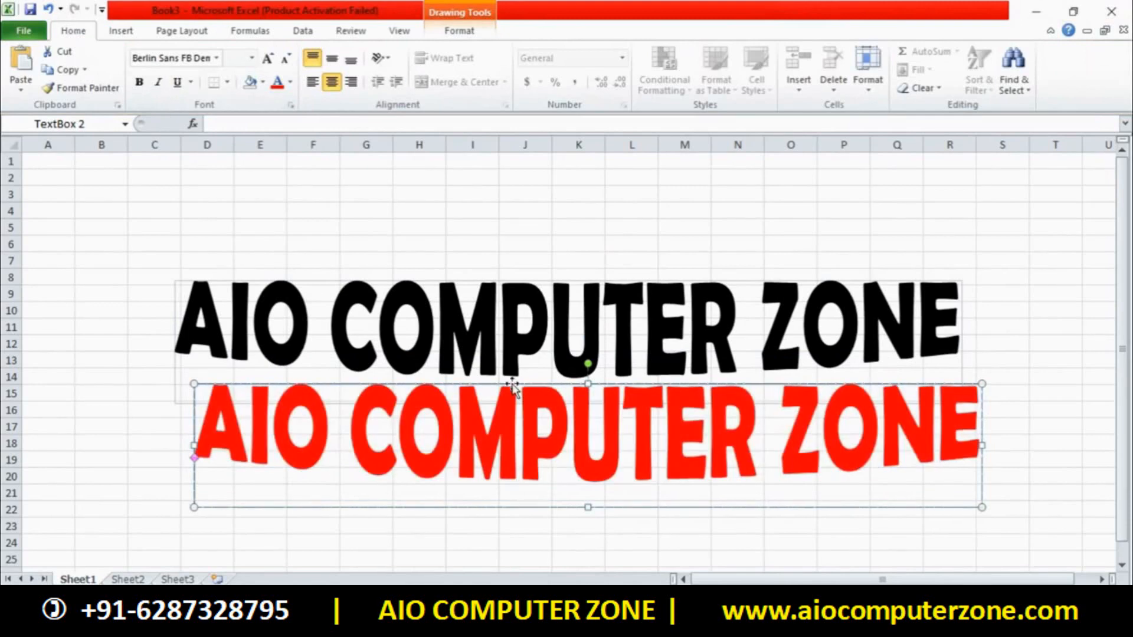
Nudge the red copy up and left onto the black original, slightly offset as a shadow
key("Up")
key("Up")
key("Up")
key("Up")
key("Up")
key("Up")
key("Up")
key("Up")
key("Up")
key("Up")
key("Up")
key("Up")
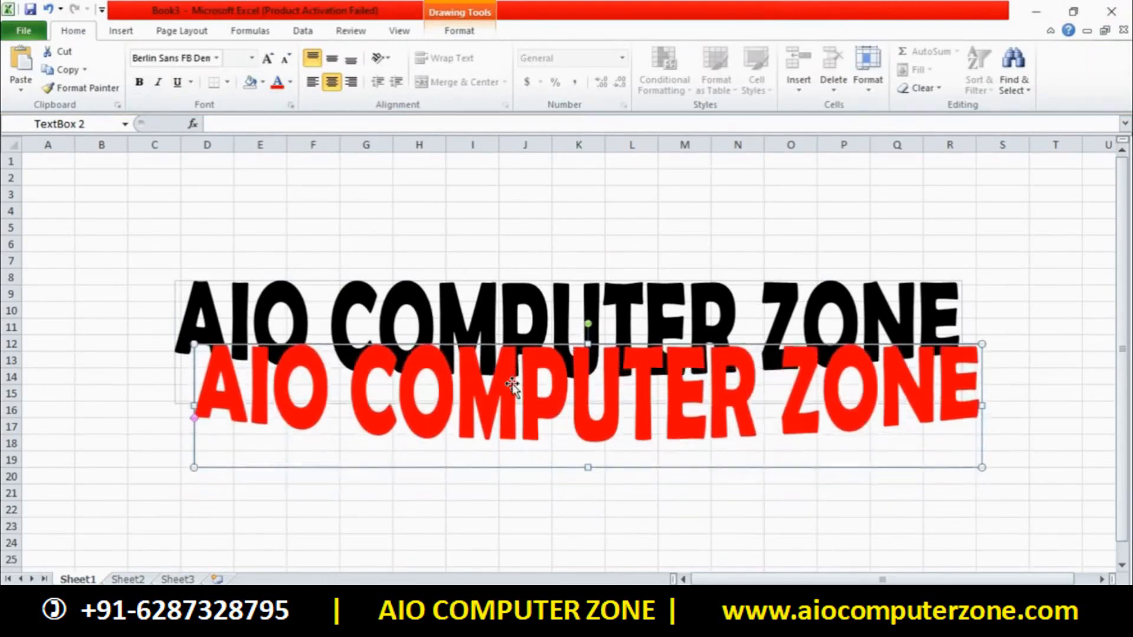
key("Up")
key("Up")
key("Up")
key("Up")
key("Up")
key("Up")
key("Up")
key("Up")
key("Up")
key("Up")
key("Up")
key("Up")
key("Up")
key("Up")
key("Up")
key("Up")
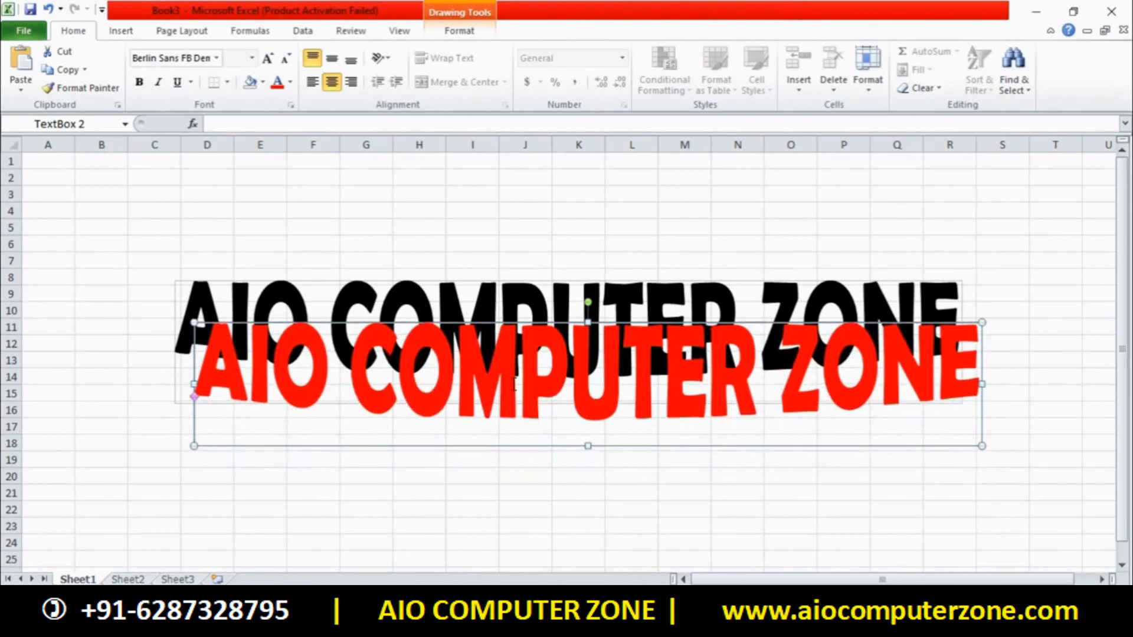
key("Left")
key("Left")
key("Left")
key("Left")
key("Left")
key("Left")
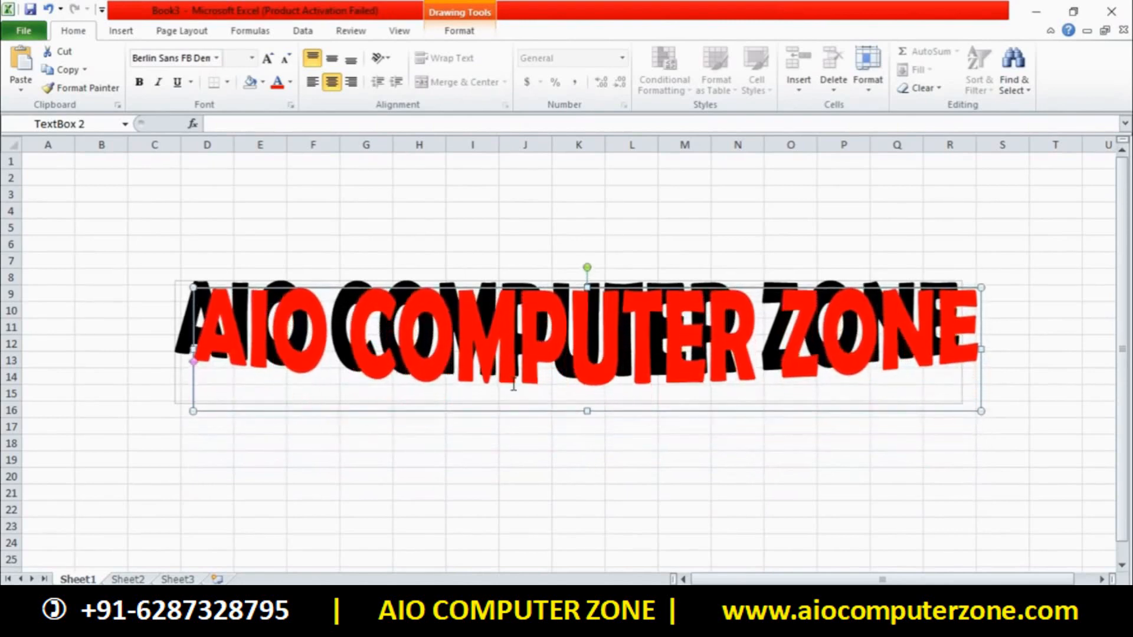
key("Up")
key("Up")
key("Up")
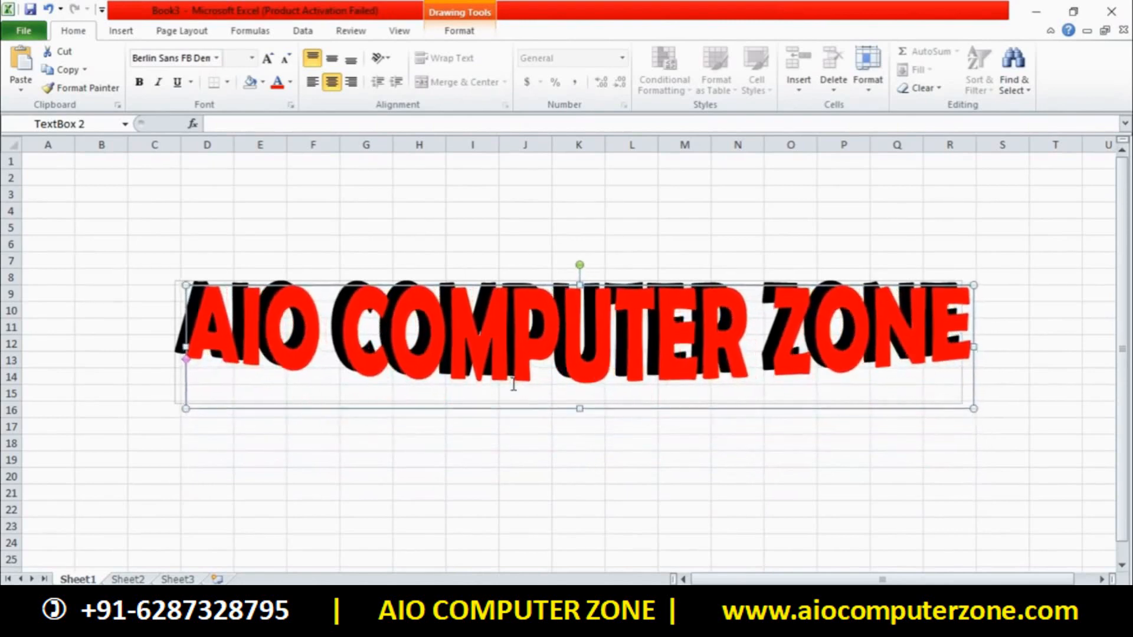
key("Left")
key("Left")
key("Up")
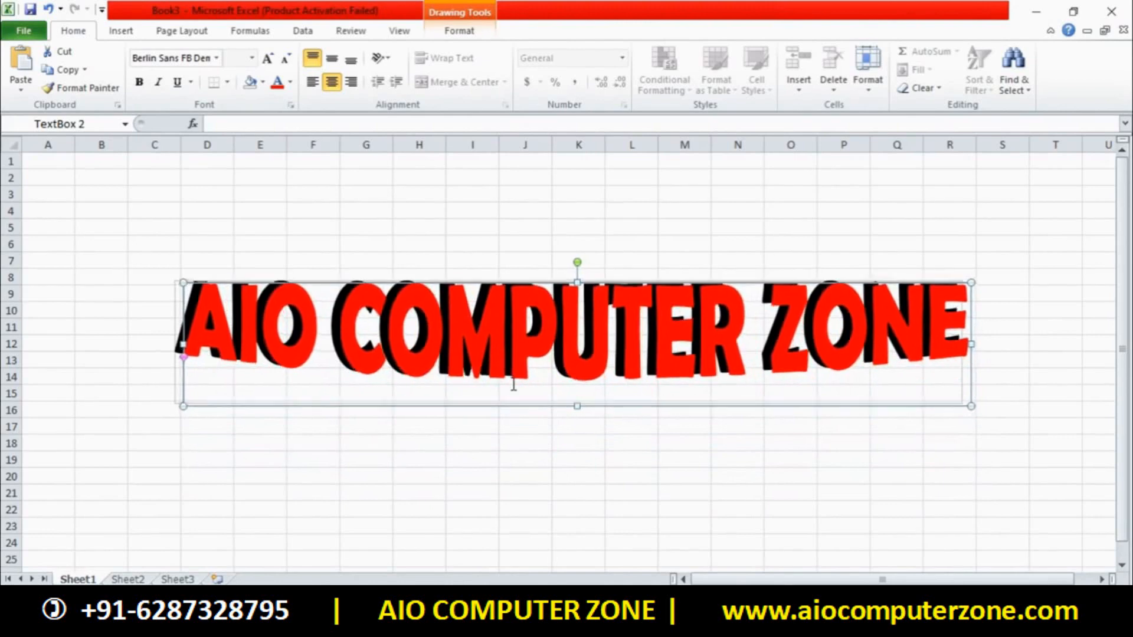
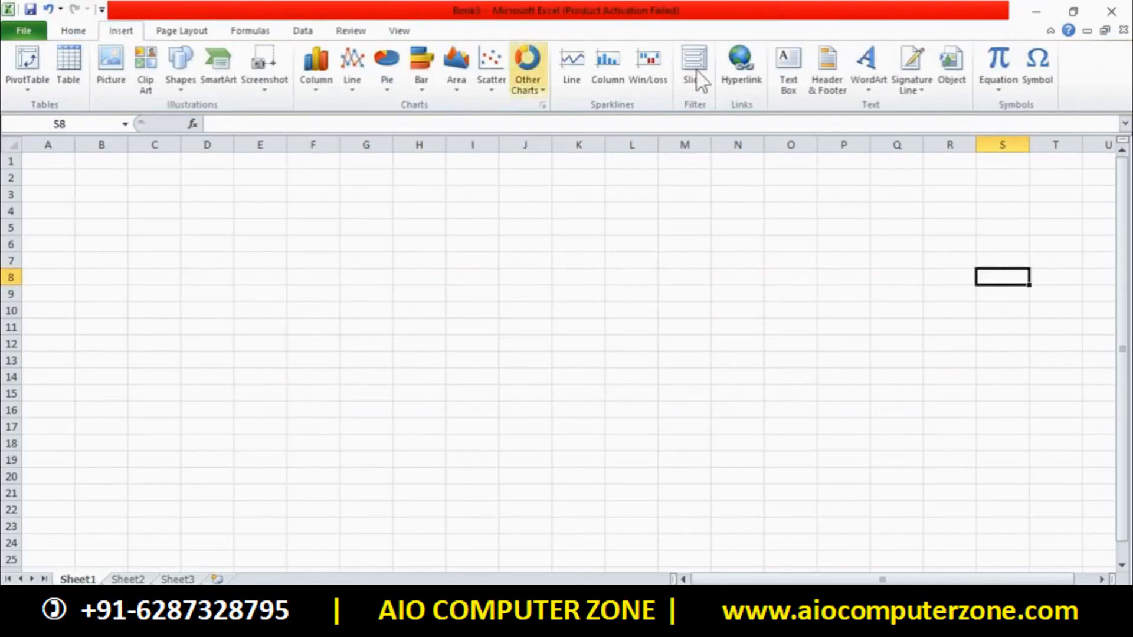
left_click(867, 65)
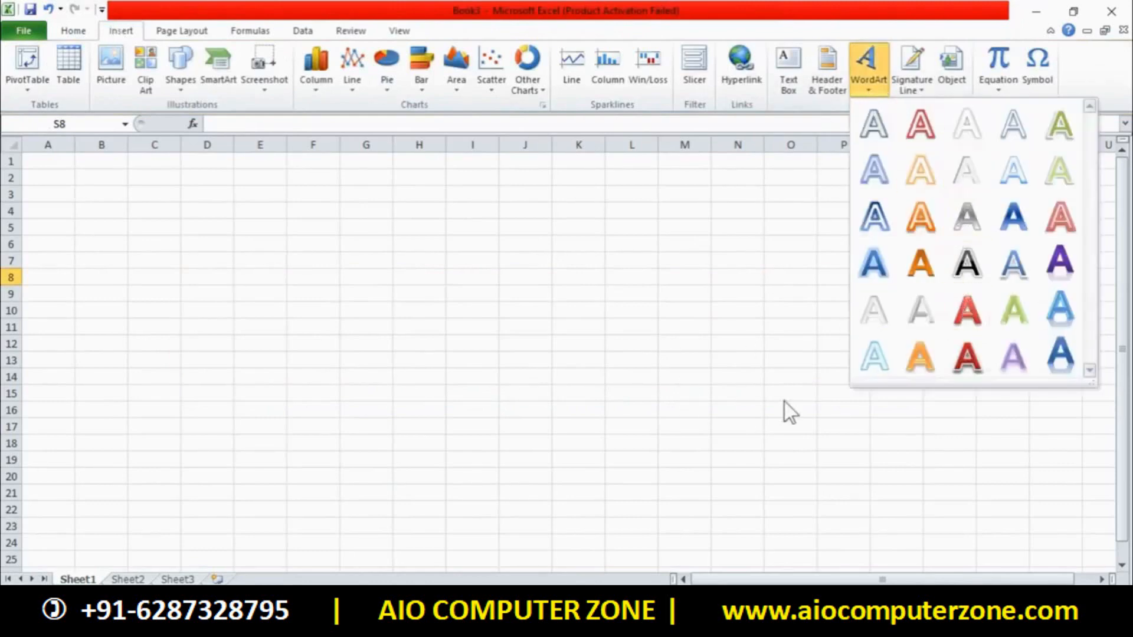
left_click(947, 372)
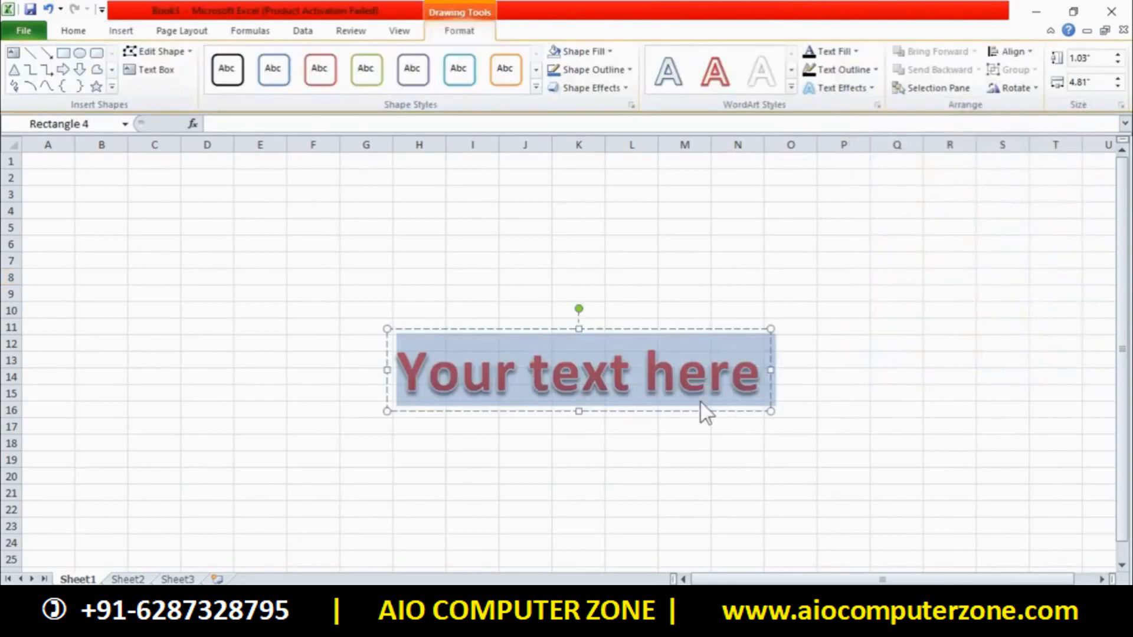
type("GFEDFTRETRETRET")
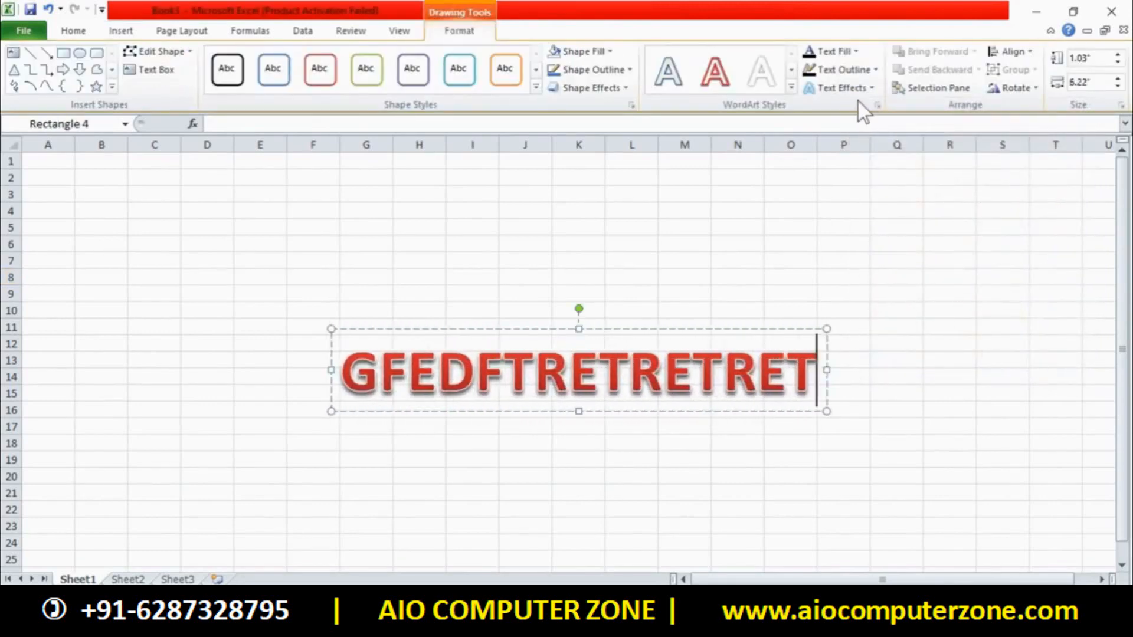
left_click(856, 308)
left_click(739, 335)
left_click(738, 330)
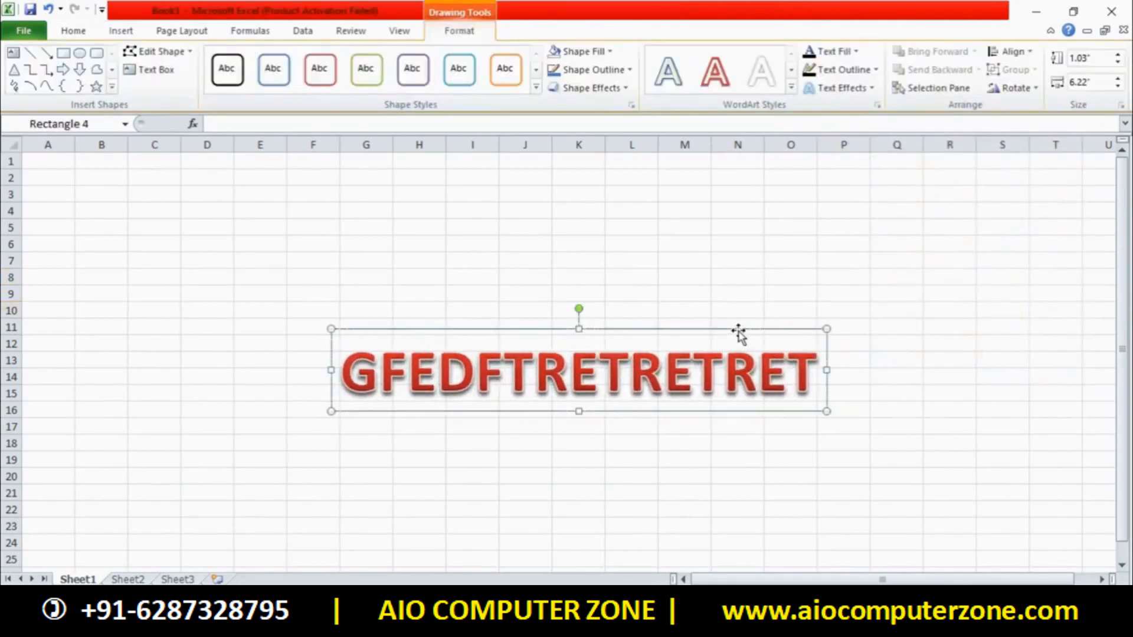
key("Delete")
left_click(124, 34)
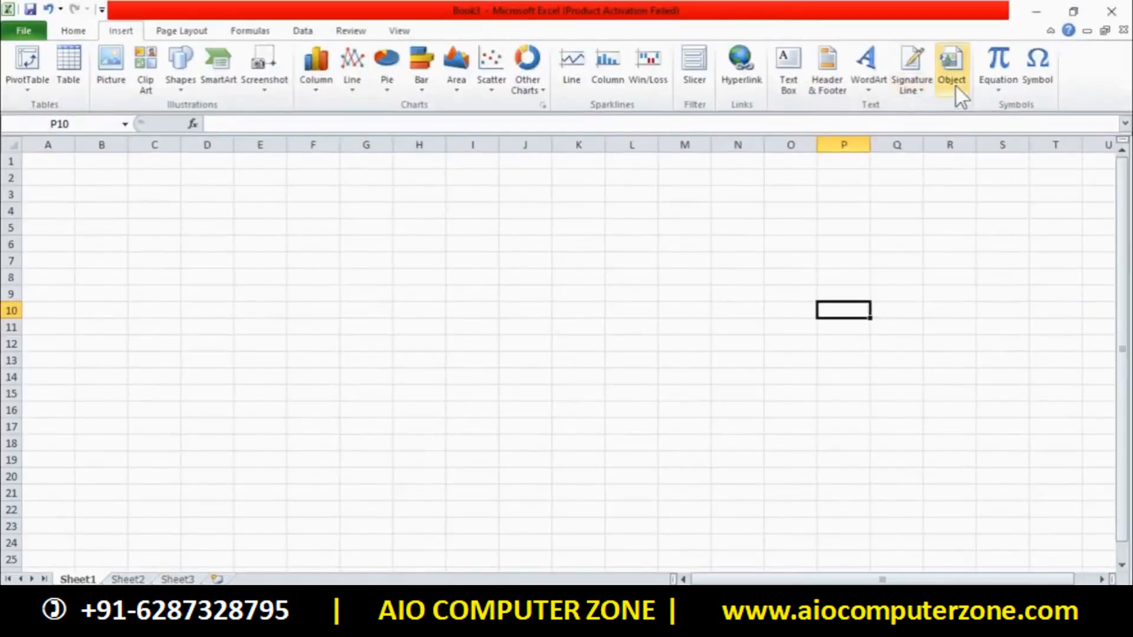
Embed a blank Microsoft PowerPoint Slide object beside columns P–S, skipping the activation wizard
left_click(777, 162)
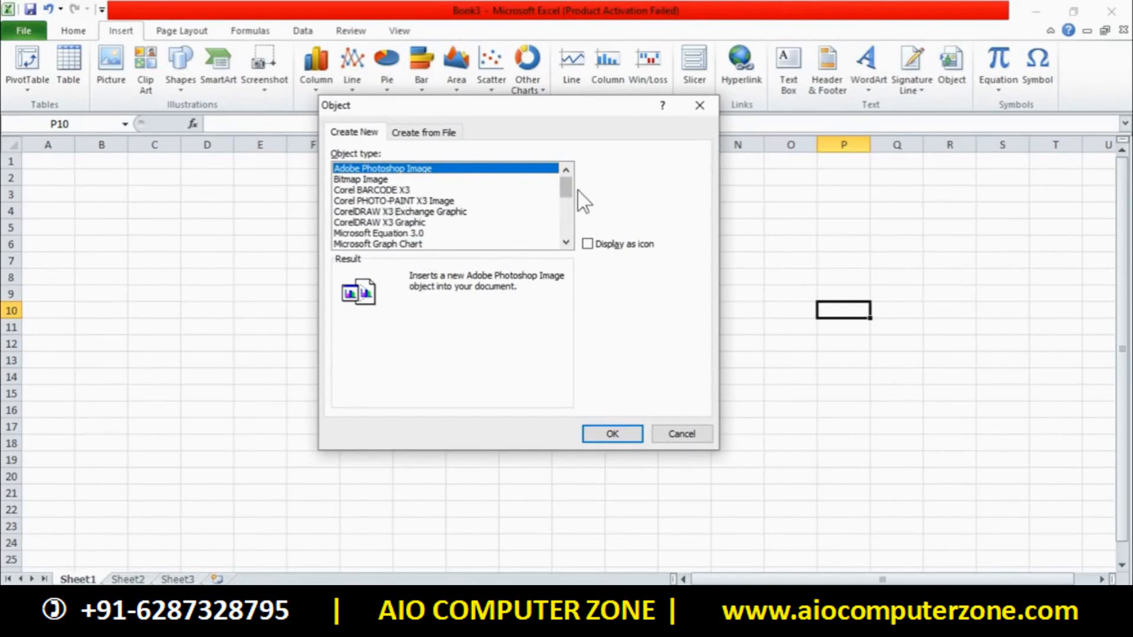
scroll(568, 197, "down", 5)
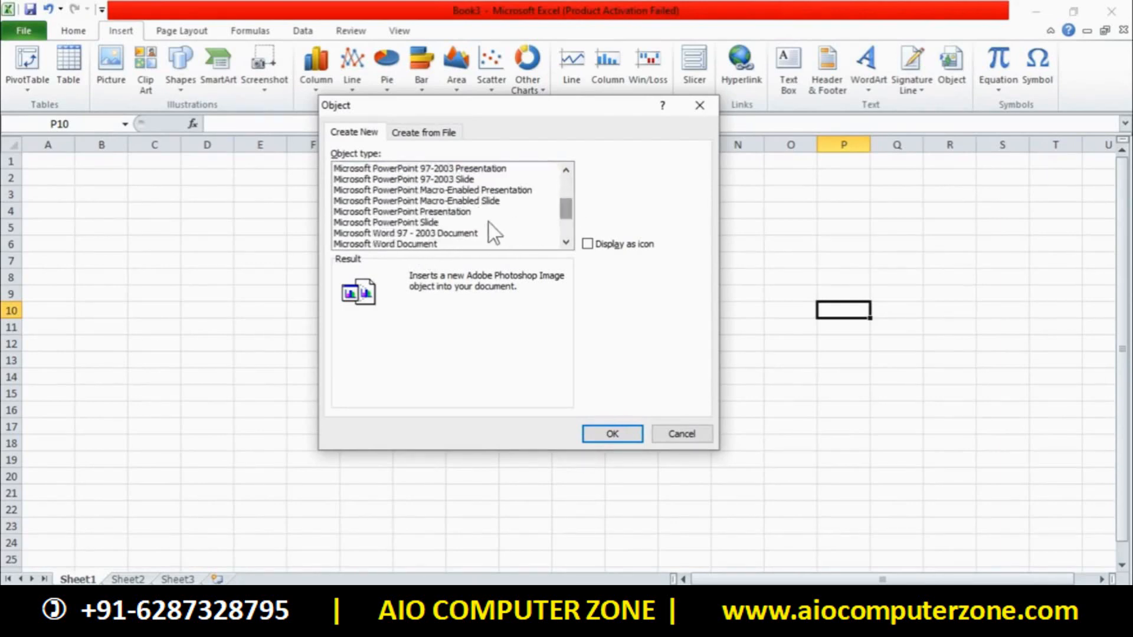
left_click(403, 223)
left_click(605, 437)
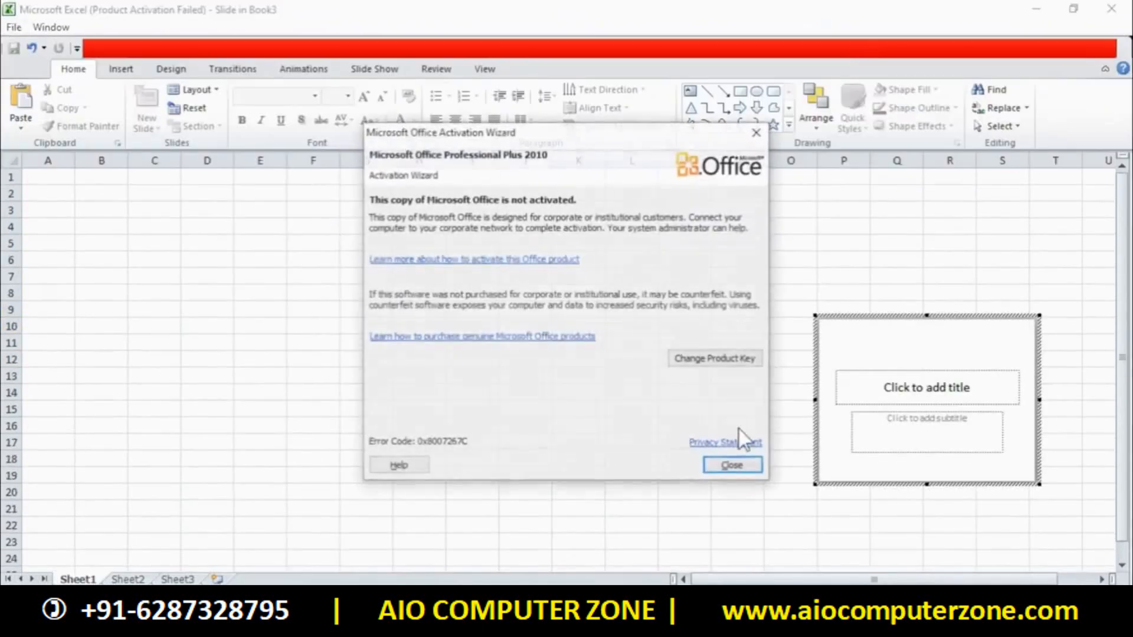
left_click(757, 461)
left_click(872, 406)
left_click(715, 307)
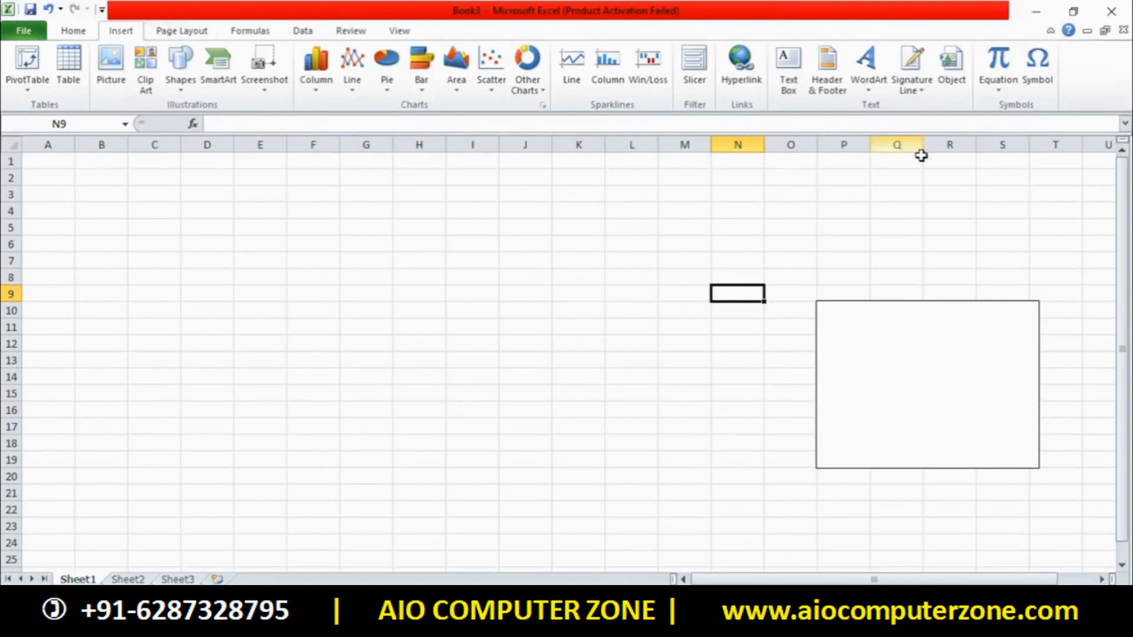
Insert a CorelDRAW X3 Graphic object from the Object type list
left_click(961, 83)
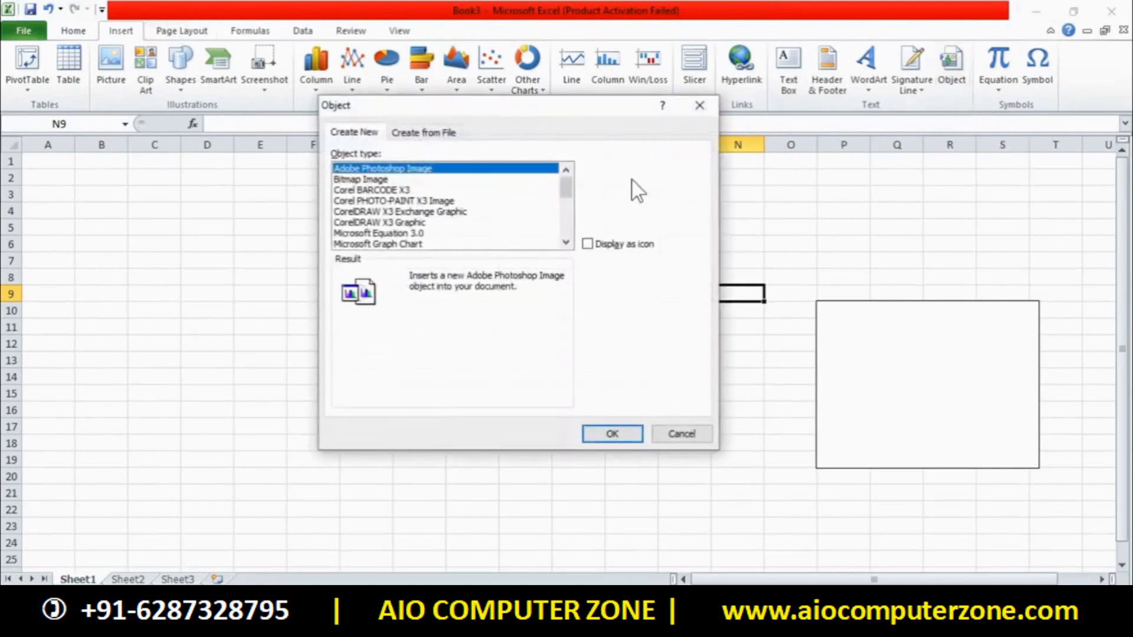
left_click(412, 236)
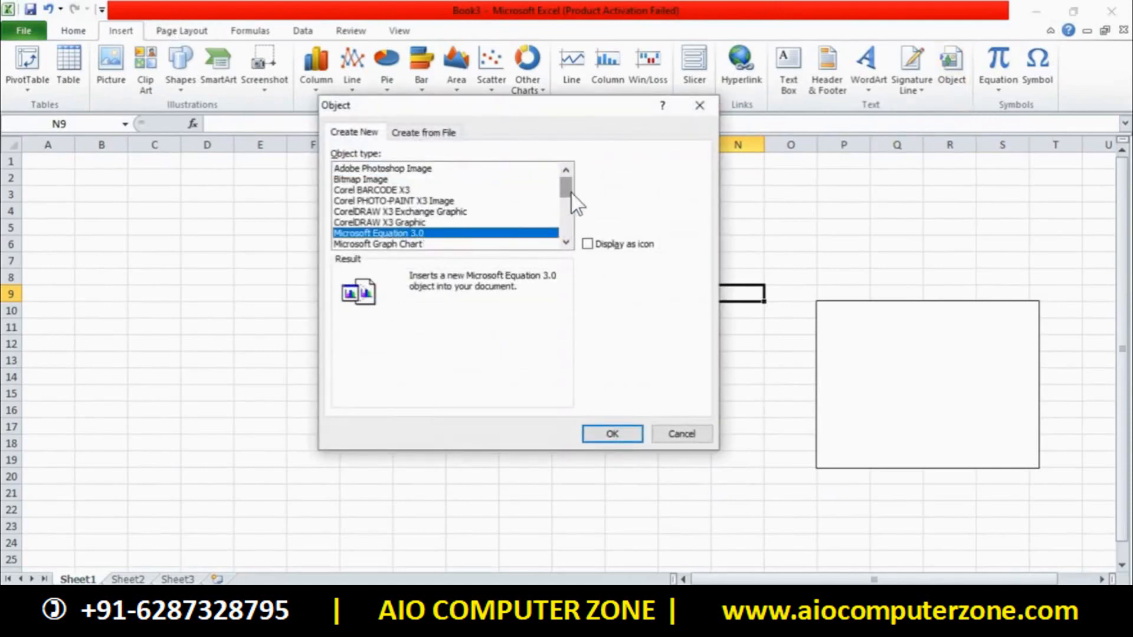
mouse_move(569, 200)
left_mouse_down()
mouse_move(568, 227)
mouse_move(566, 189)
left_mouse_up()
left_click(429, 223)
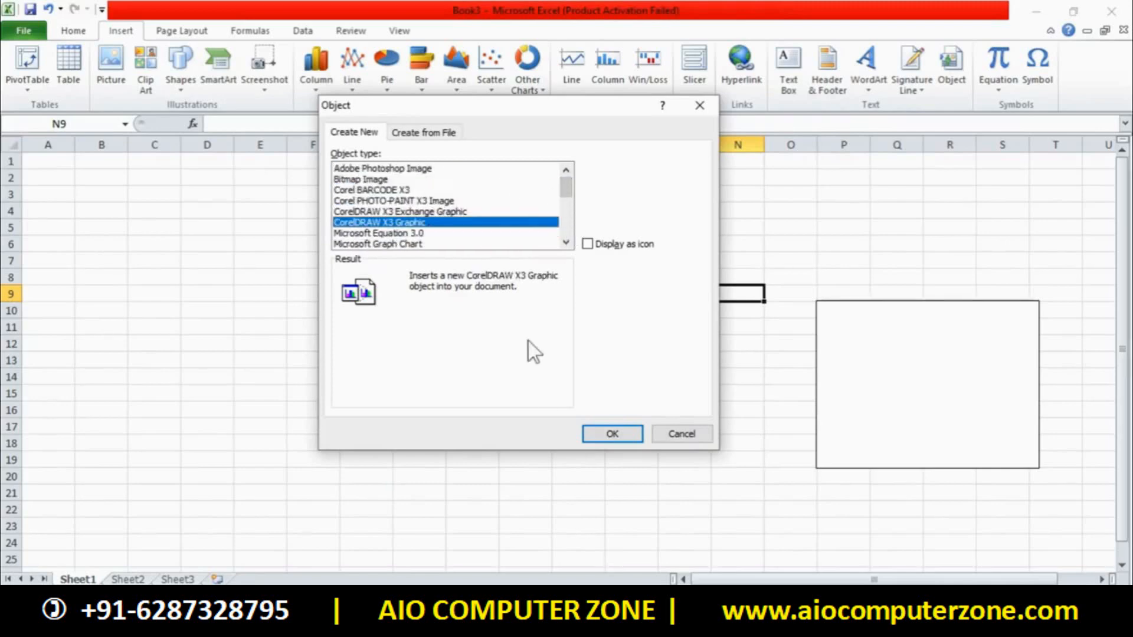
left_click(612, 437)
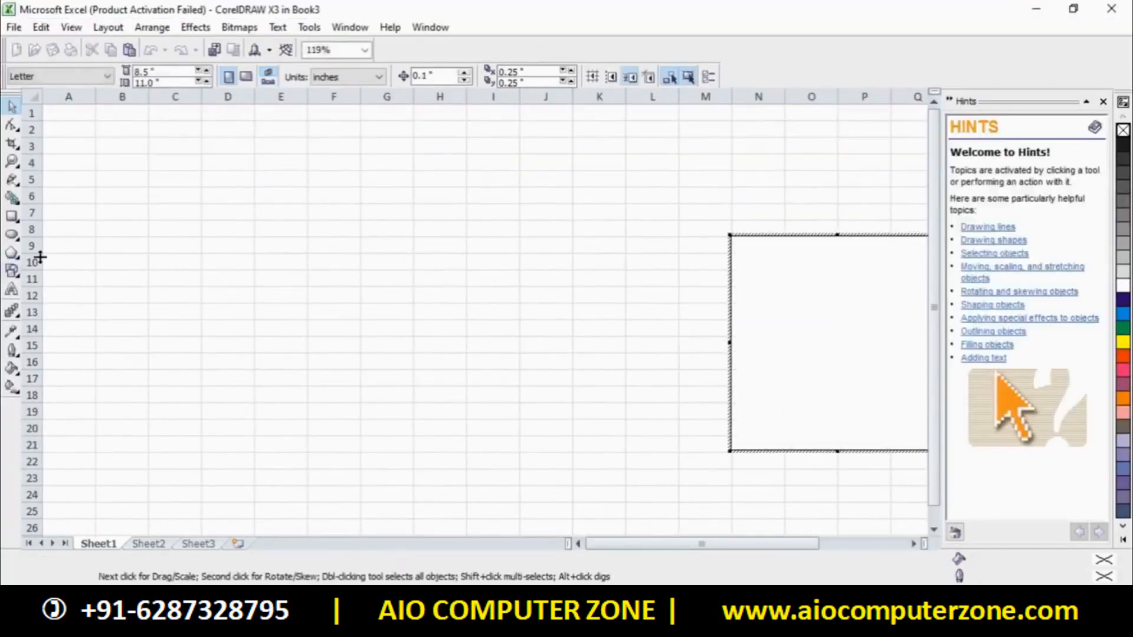
Look through CorelDRAW's Effects menu, then click outside the graphic to end in-place editing
left_click(189, 33)
mouse_move(279, 34)
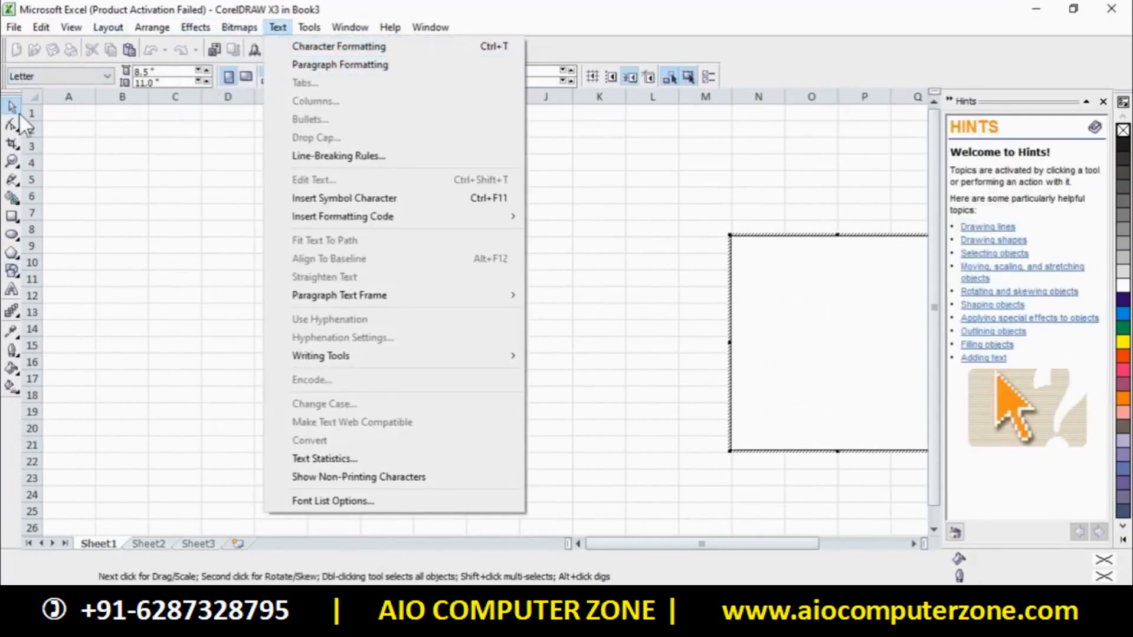
left_click_drag(175, 163, 335, 329)
Select various cells on Sheet1: F11, D10, D11, G11 and F9
left_click(116, 287)
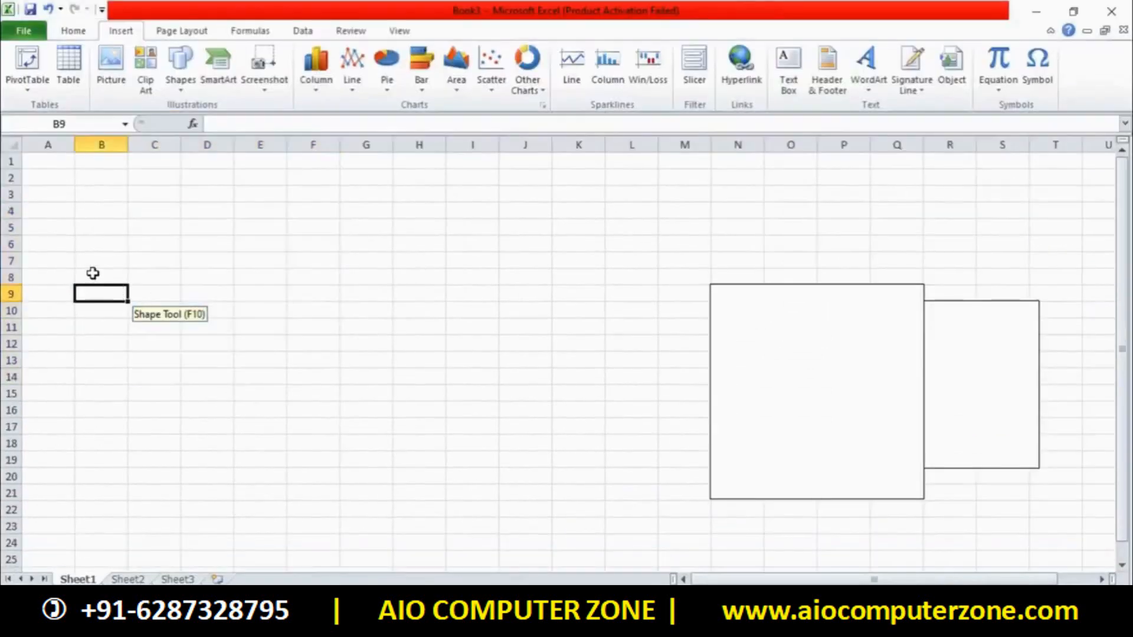
left_click(317, 326)
left_click(222, 308)
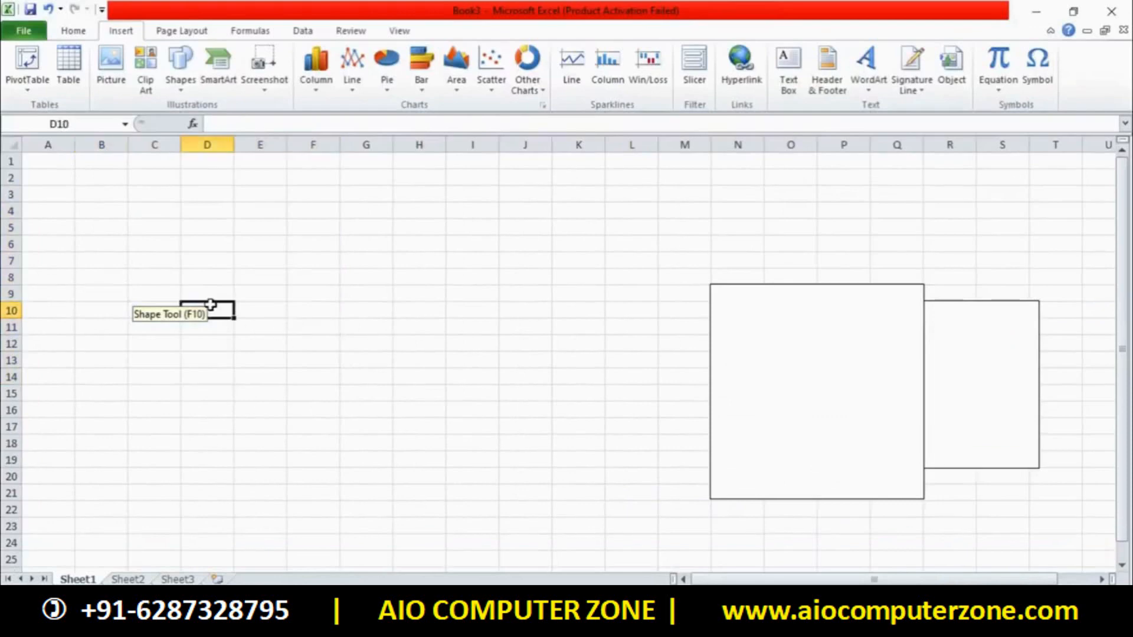
left_click(187, 323)
left_click(353, 325)
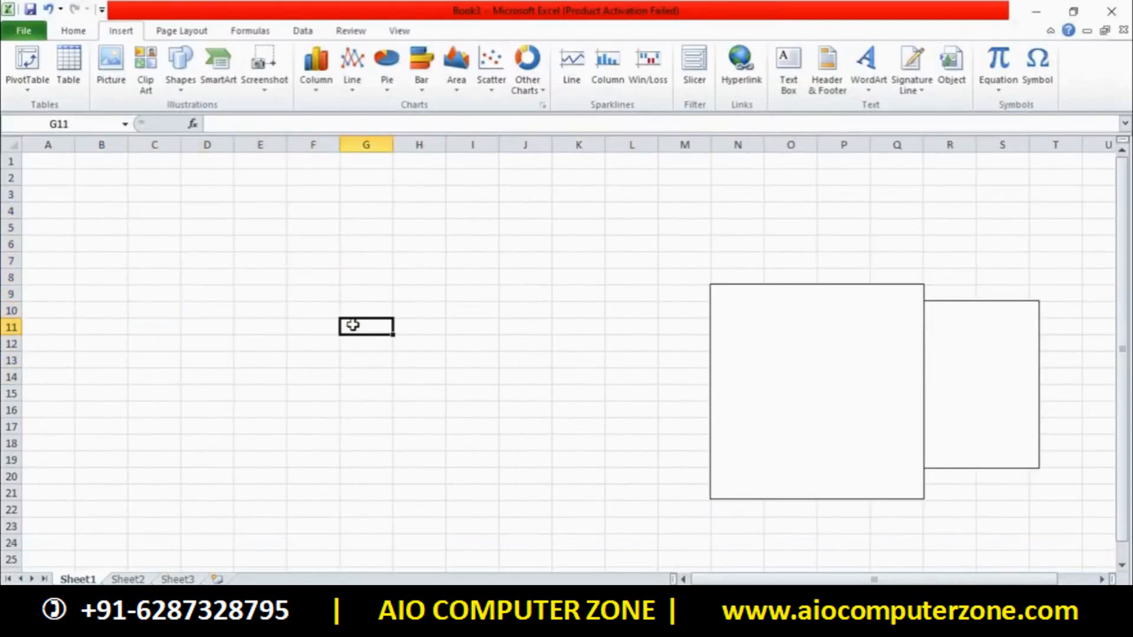
left_click(318, 291)
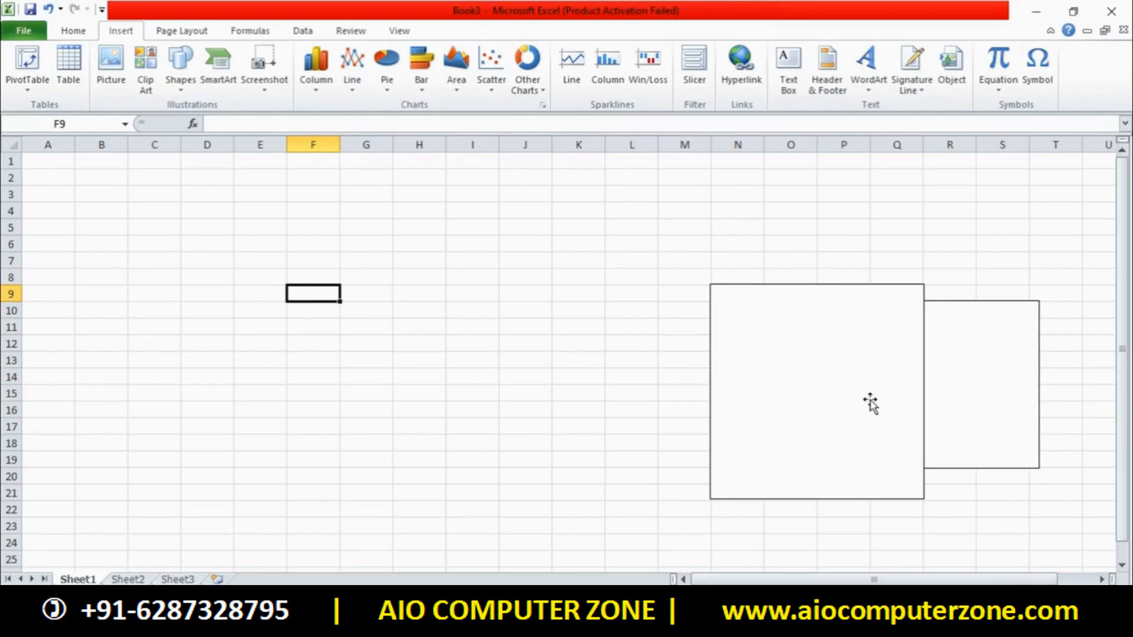
Draw a text box over D6:K21 containing the text TRE6Y5465MNVHU6YT
left_click(887, 213)
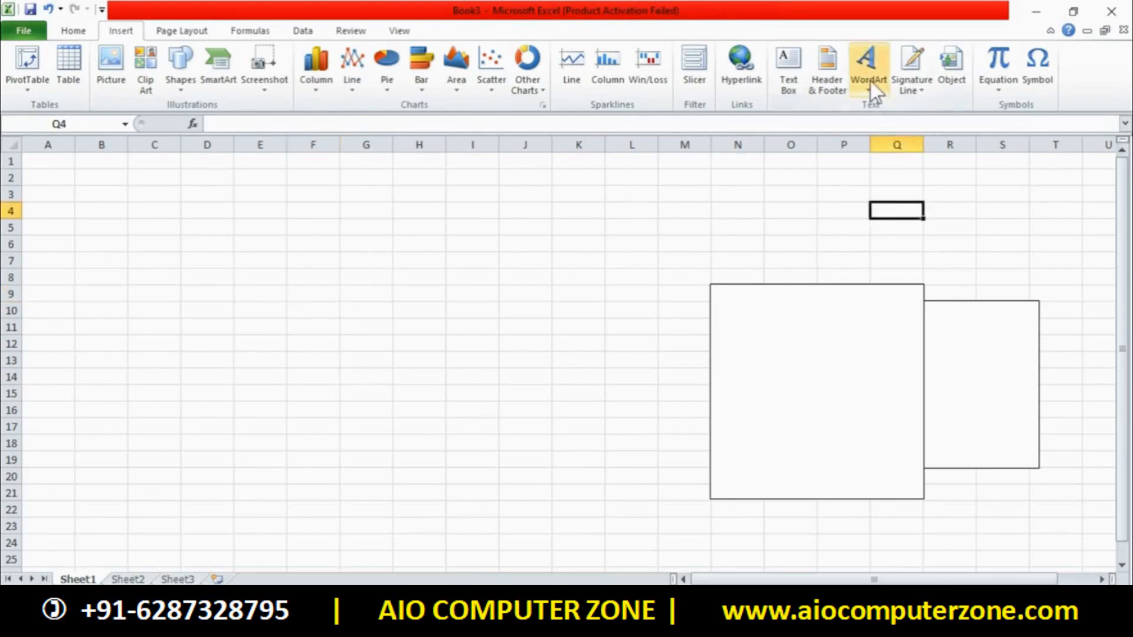
left_click(799, 81)
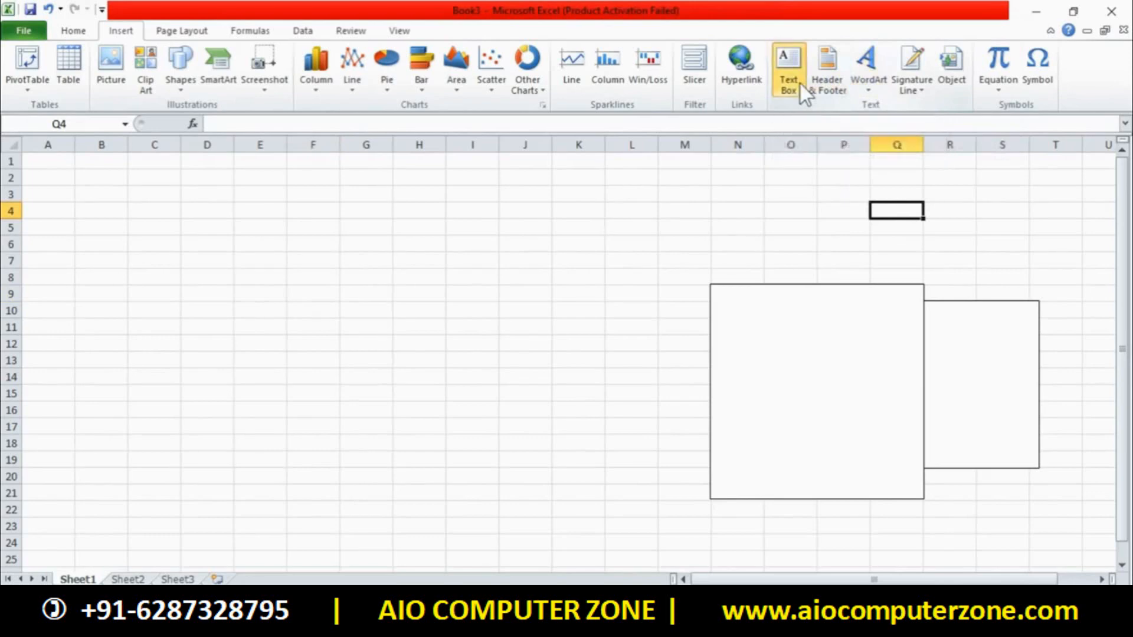
left_click_drag(190, 239, 551, 480)
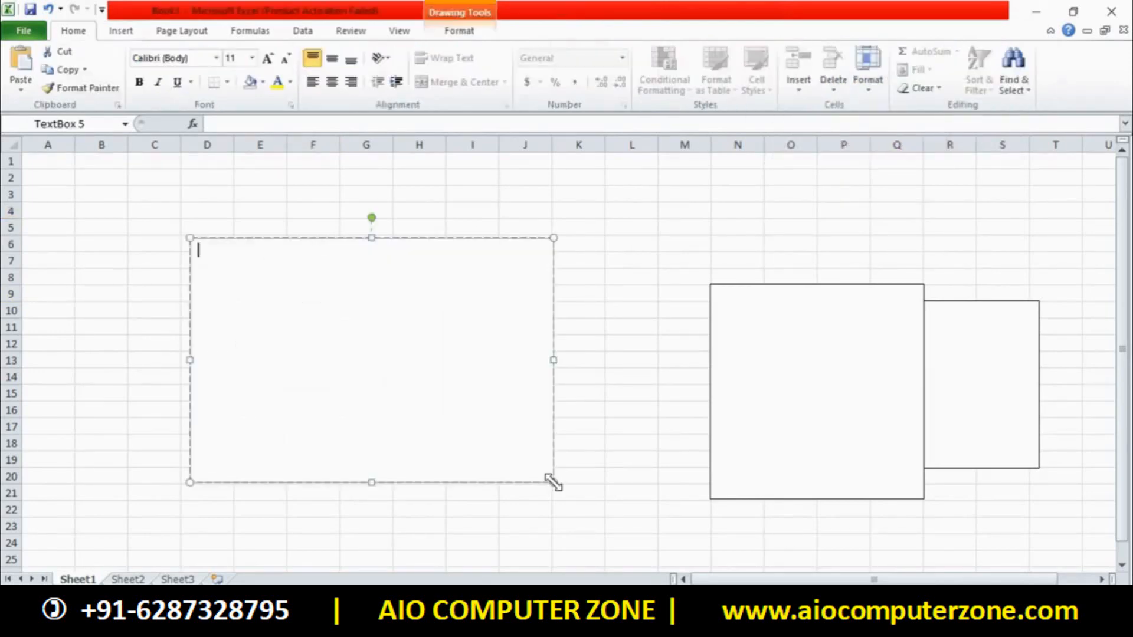
type("TRE6Y5465MNVHU6YT")
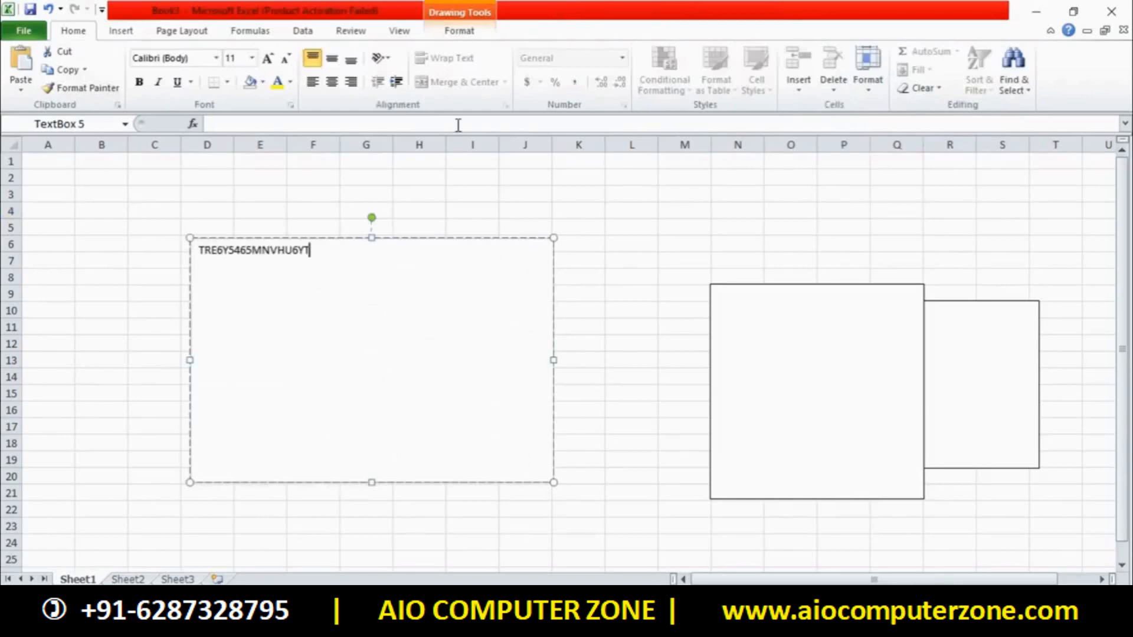
left_click(478, 30)
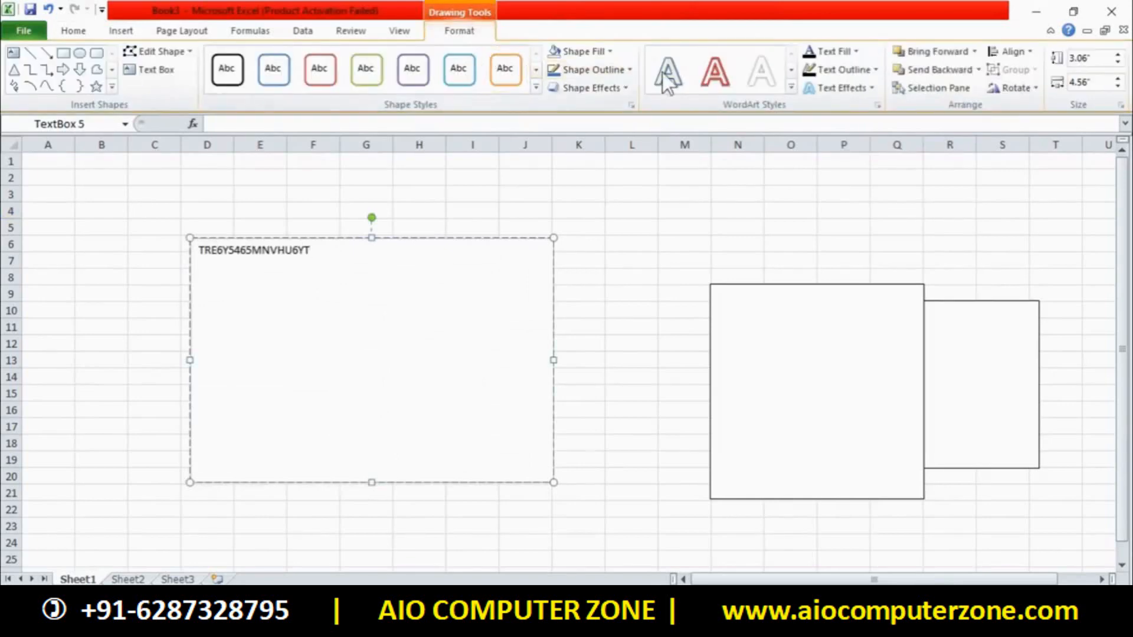
Delete the text box and both embedded objects, the slide and the CorelDRAW graphic
left_click(498, 237)
key("Delete")
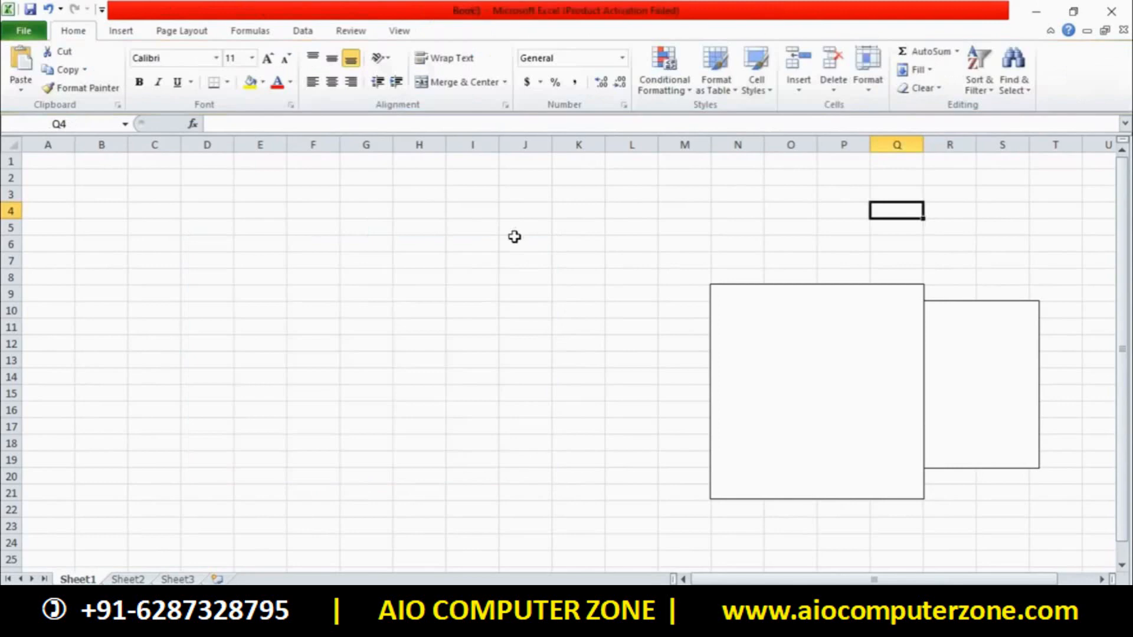
left_click(716, 292)
key("Delete")
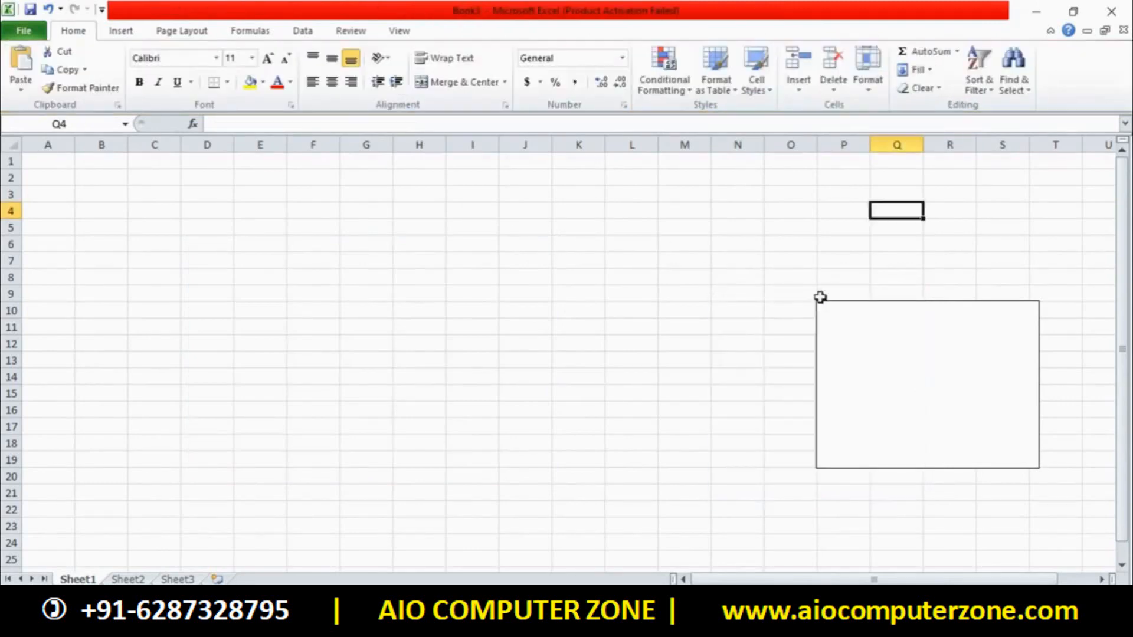
left_click(821, 295)
left_click(832, 301)
key("Delete")
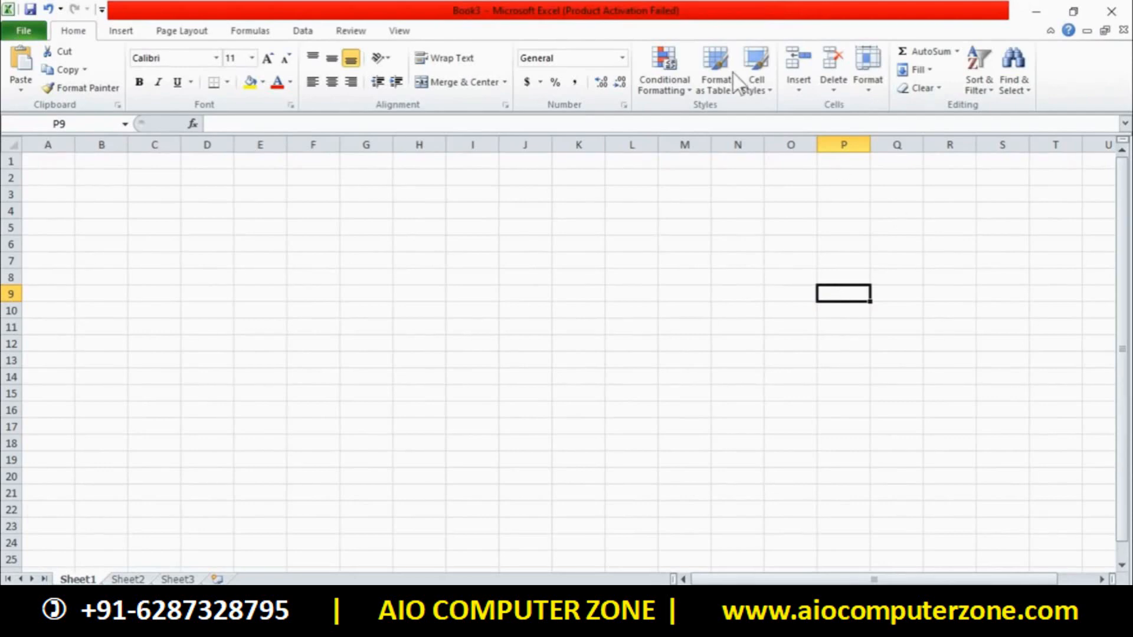
Add the header text RFEW5R435T546Y to Sheet1, then switch to Sheet2
left_click(124, 30)
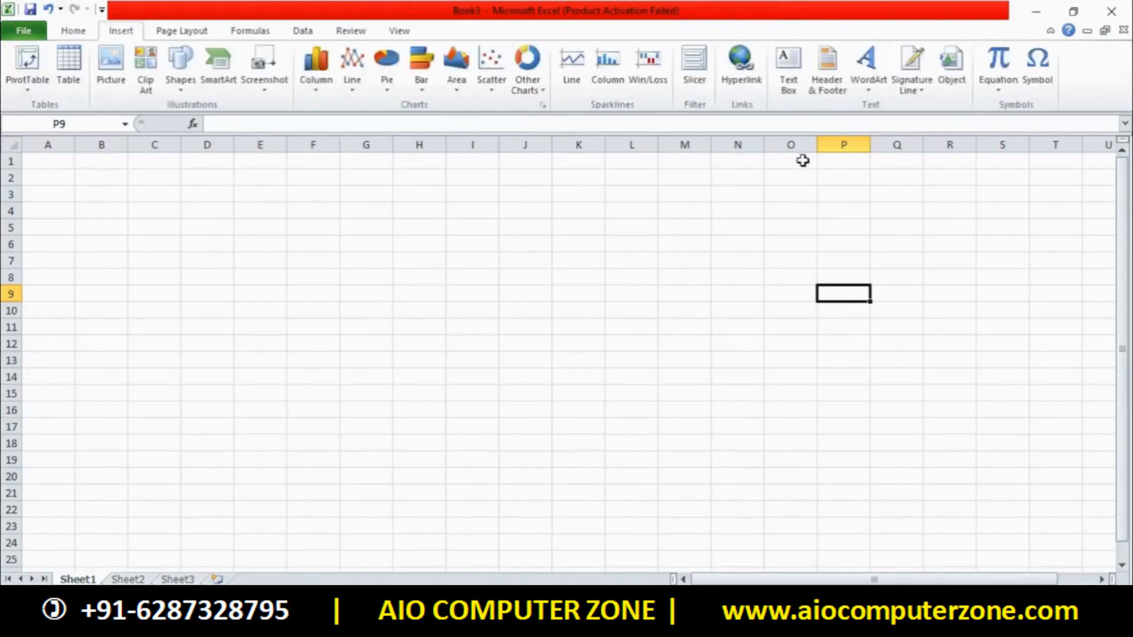
left_click(828, 80)
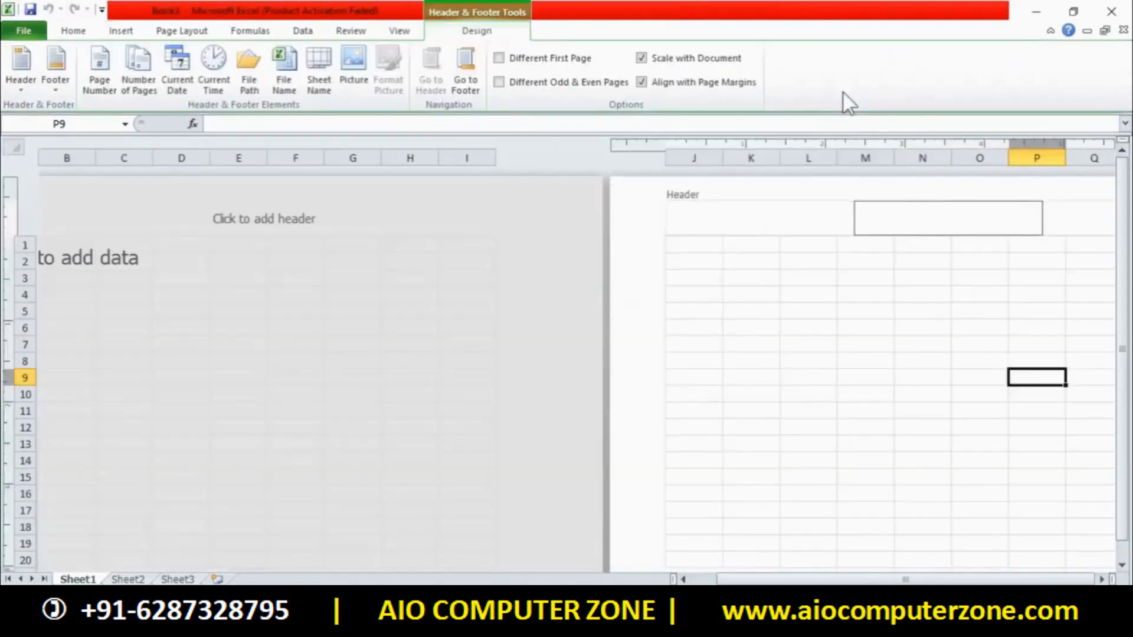
left_click(254, 214)
type("RFEW5R435T546Y")
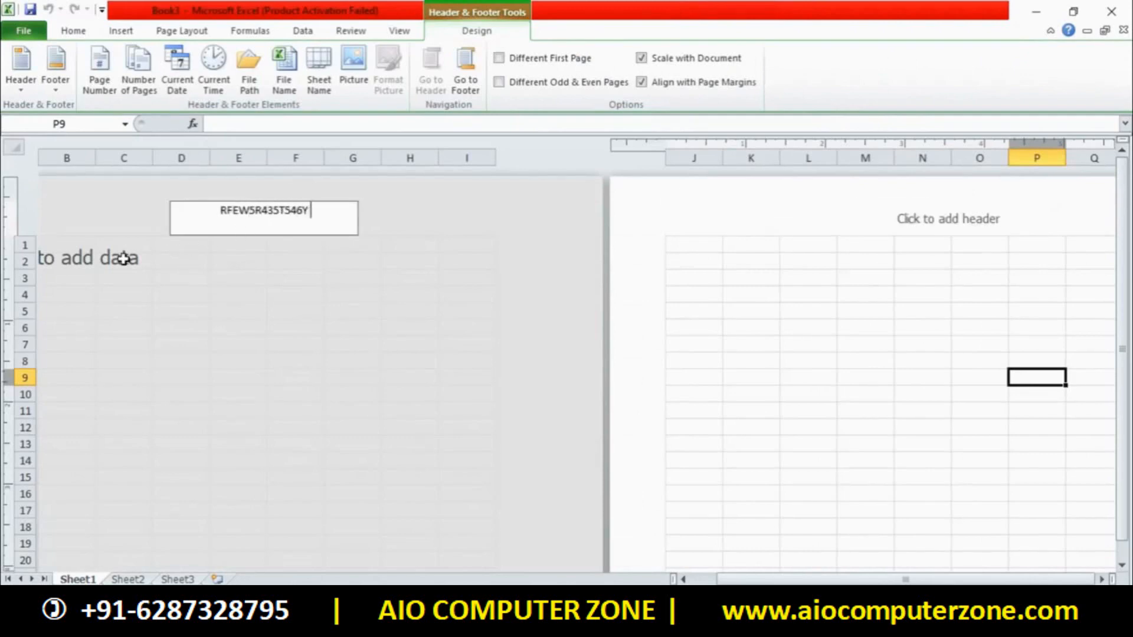
left_click(845, 341)
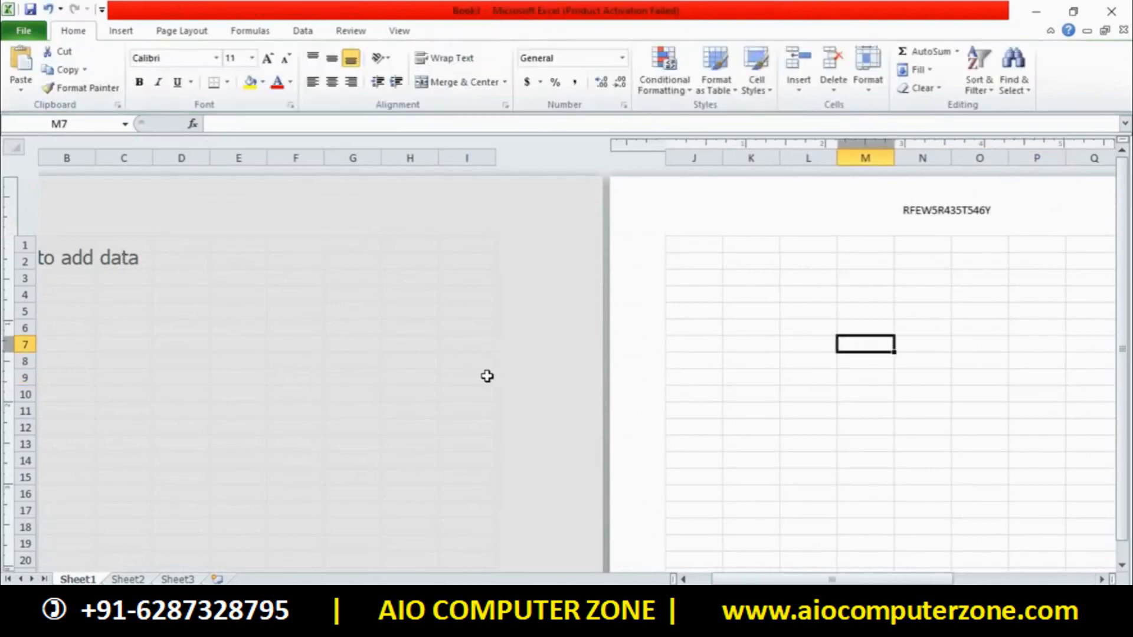
left_click(131, 578)
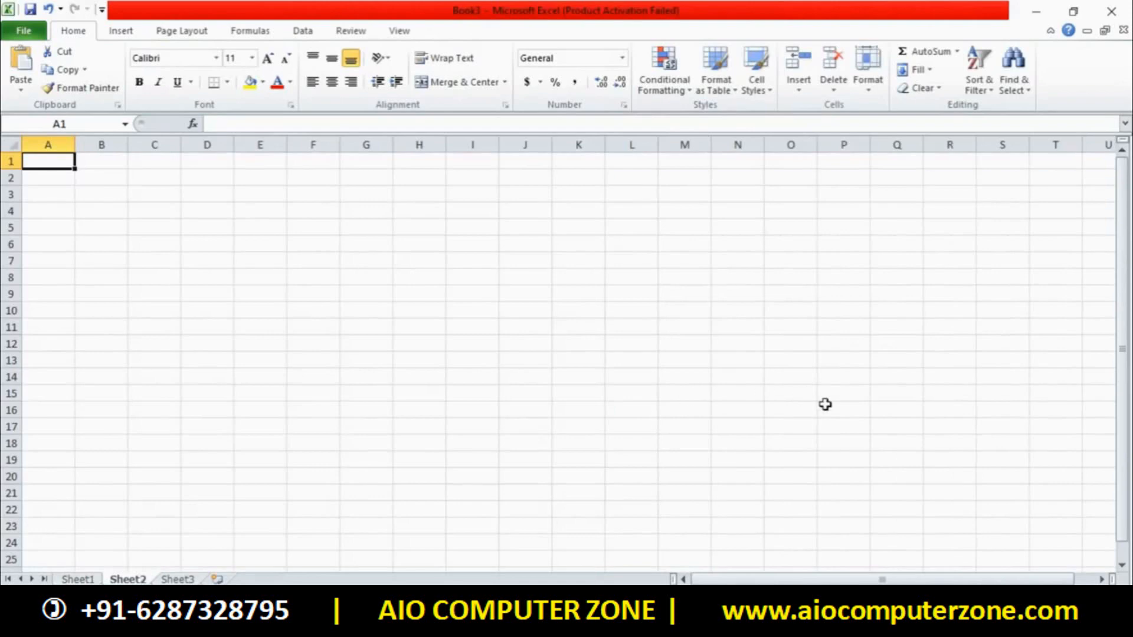
Bring up the Insert ribbon commands while on the empty Sheet2
left_click(131, 29)
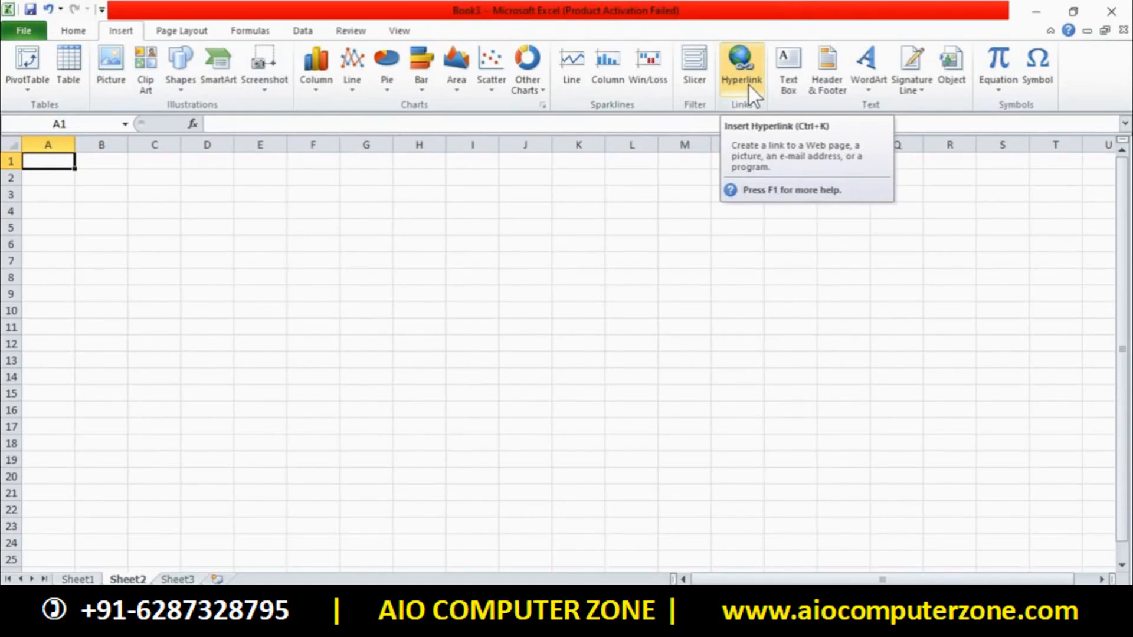
Try adding a signature line and dismiss the online signature services error
left_click(911, 87)
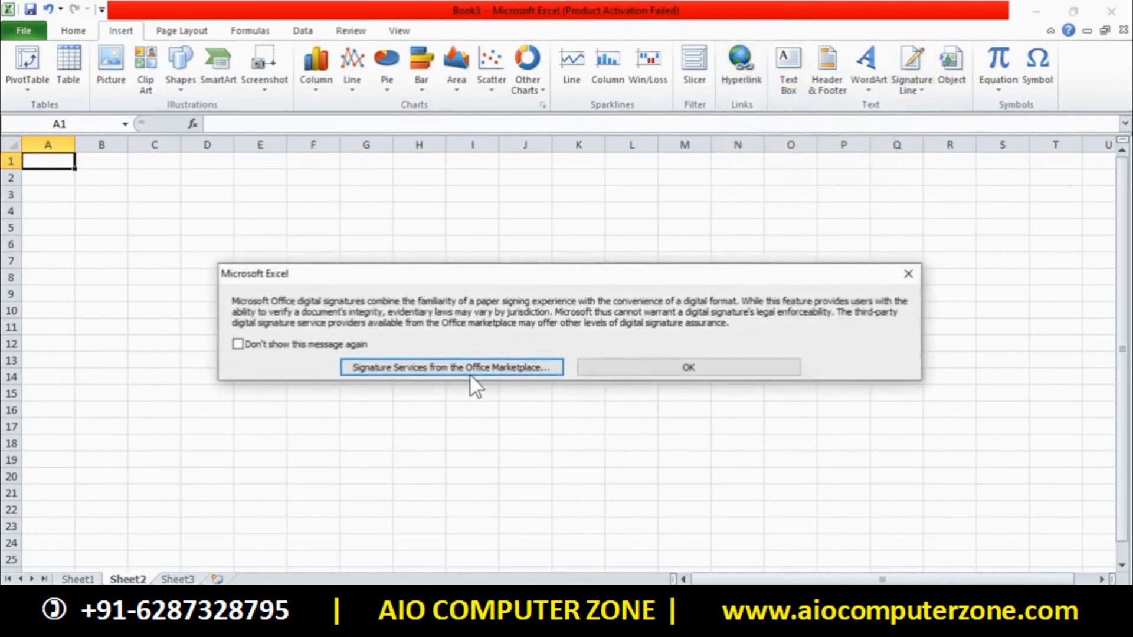
left_click(444, 369)
left_click(570, 355)
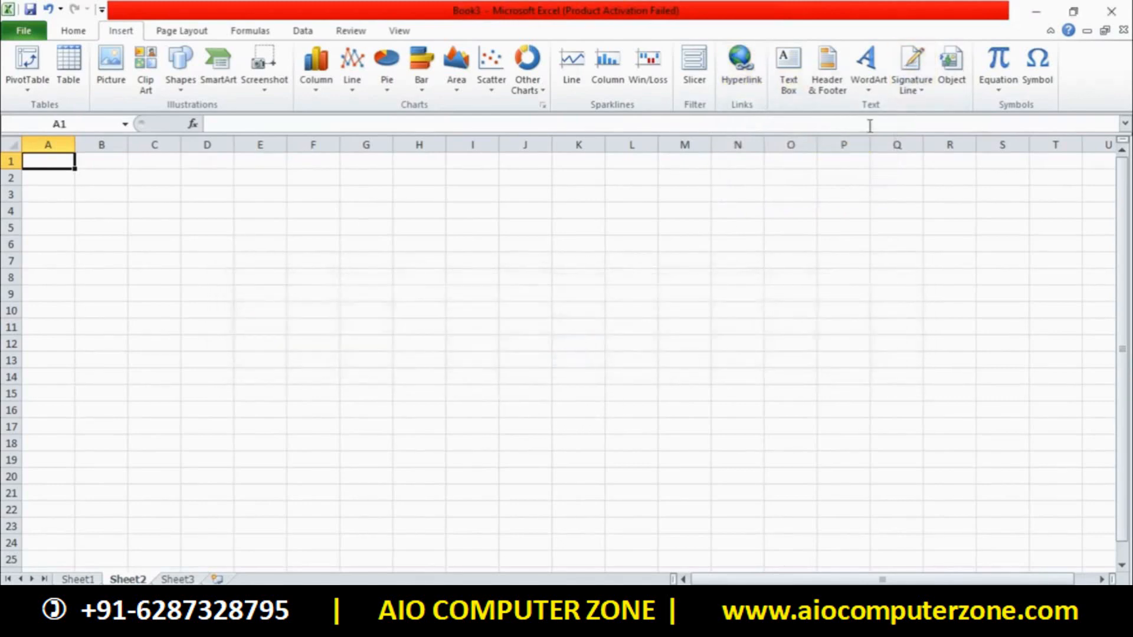
Start a hyperlink in A1 with 'Click here' as its display text
left_click(732, 75)
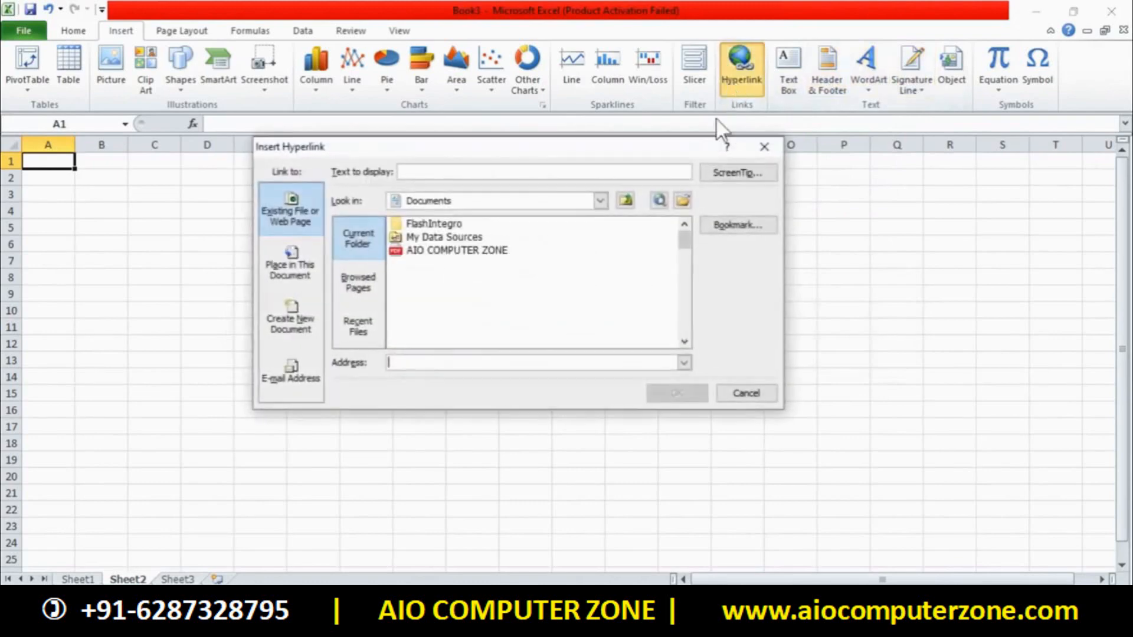
left_click_drag(494, 146, 417, 191)
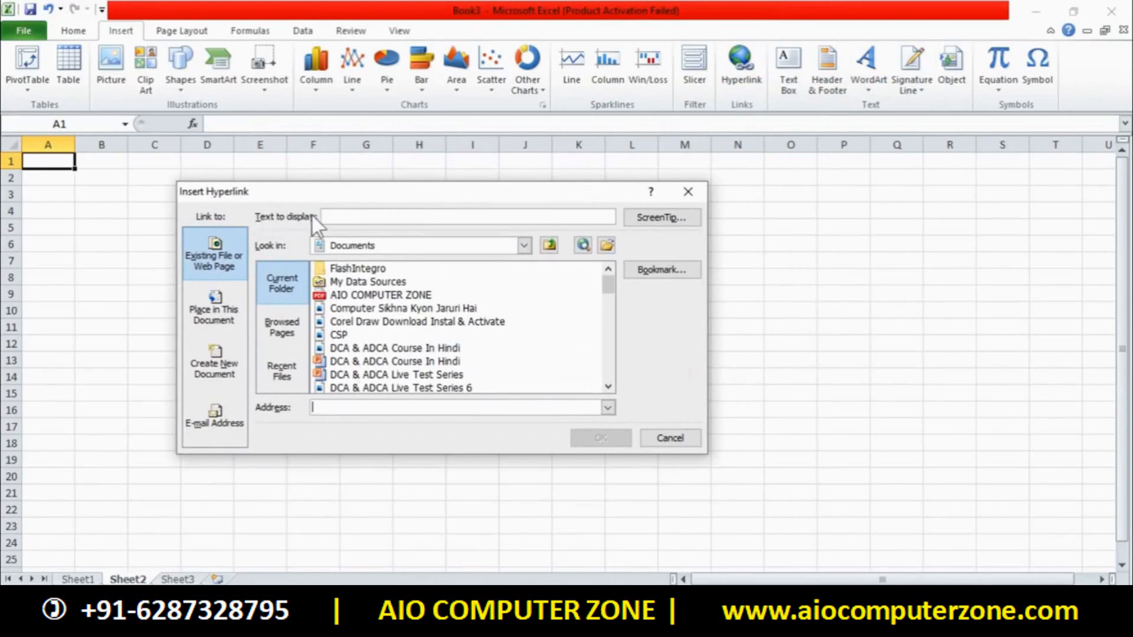
left_click(343, 215)
type("cLICK")
key("ctrl+a")
type("clcLICK HE")
key("BackSpace")
key("BackSpace")
key("BackSpace")
key("BackSpace")
key("BackSpace")
key("BackSpace")
key("BackSpace")
type("Click here")
left_click(345, 406)
type("http://www.aio")
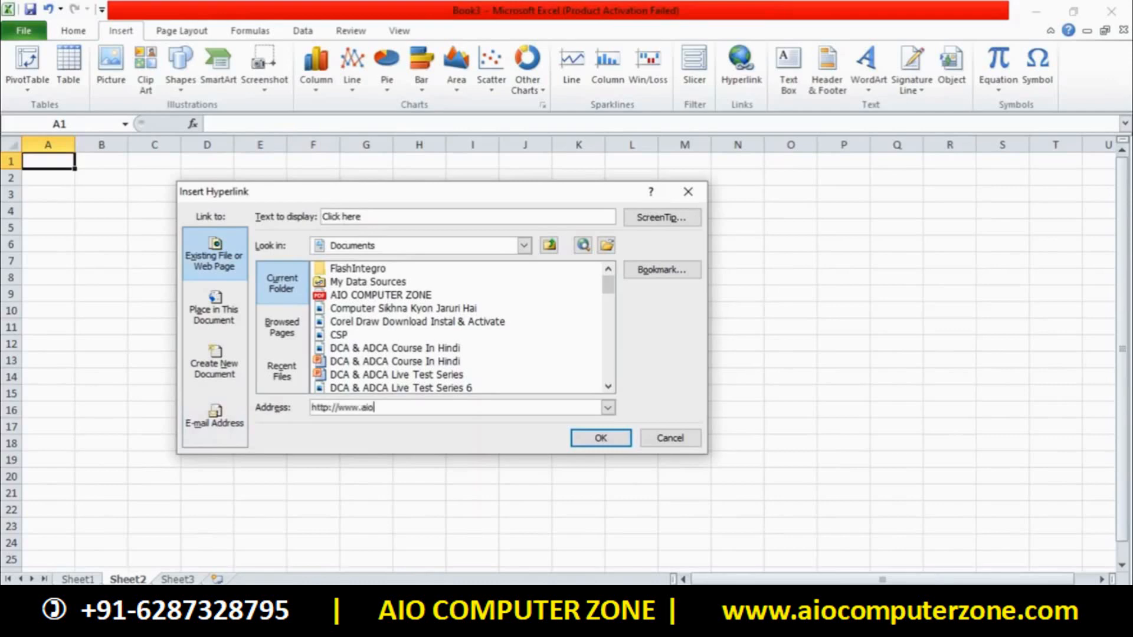
type("computerzone.com")
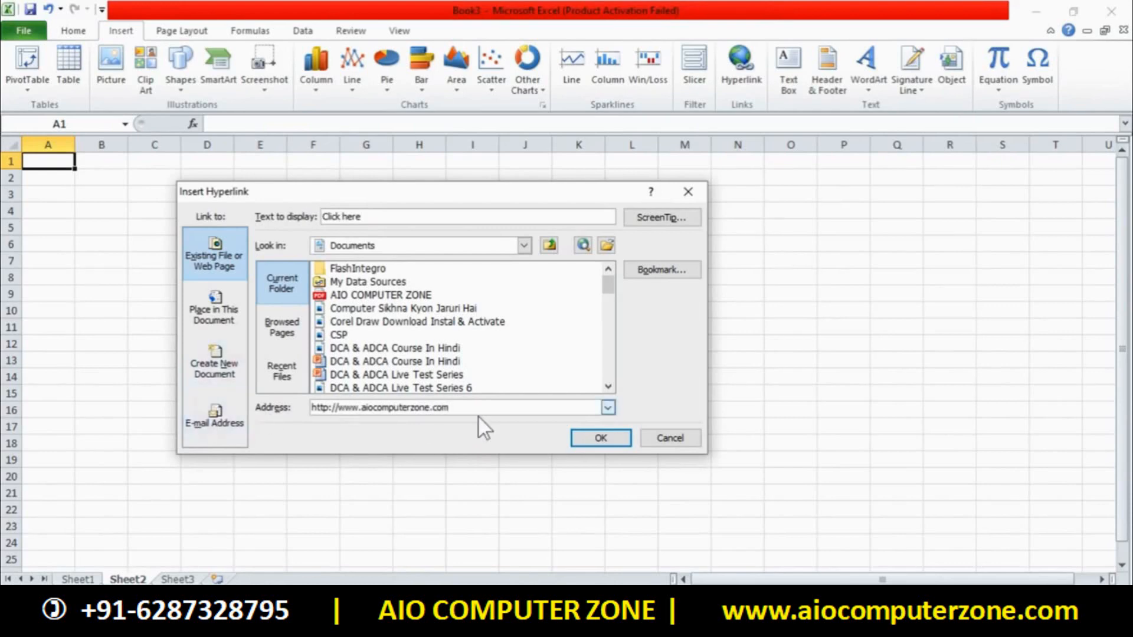
left_click(576, 437)
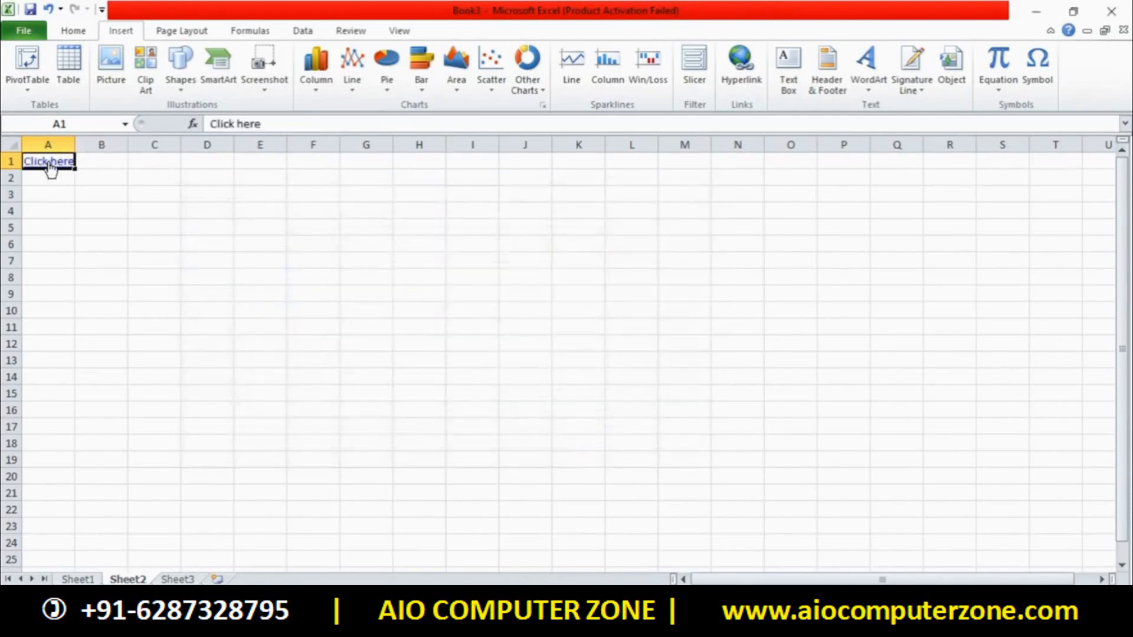
Follow the Click here link, dismiss the unable-to-open error, and select C4
left_click(88, 195)
mouse_move(58, 168)
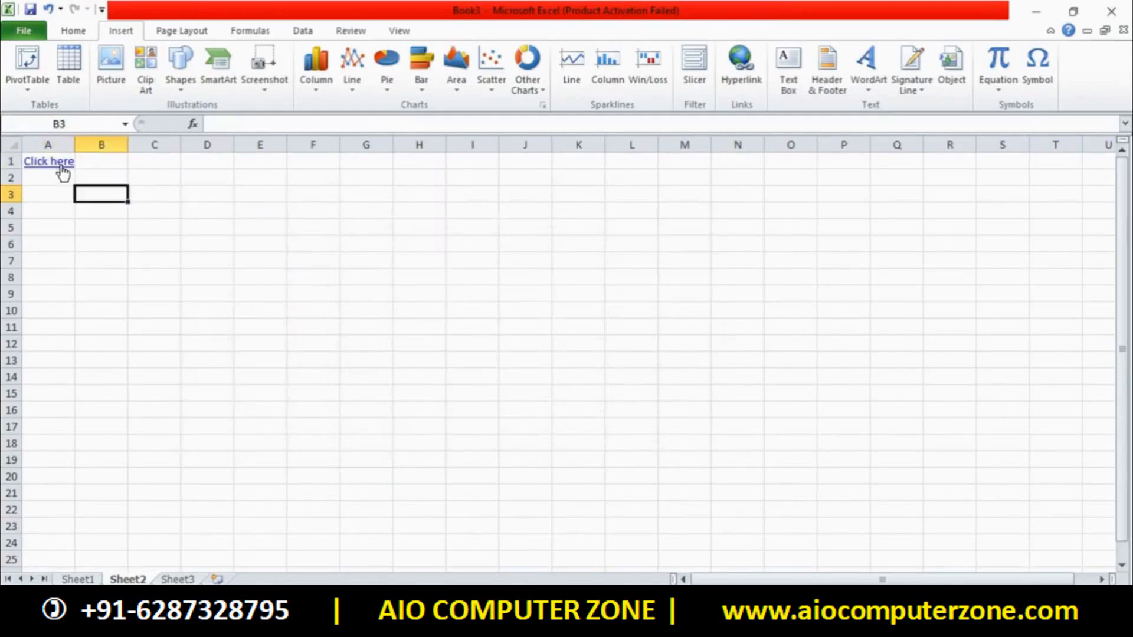
left_click(373, 311)
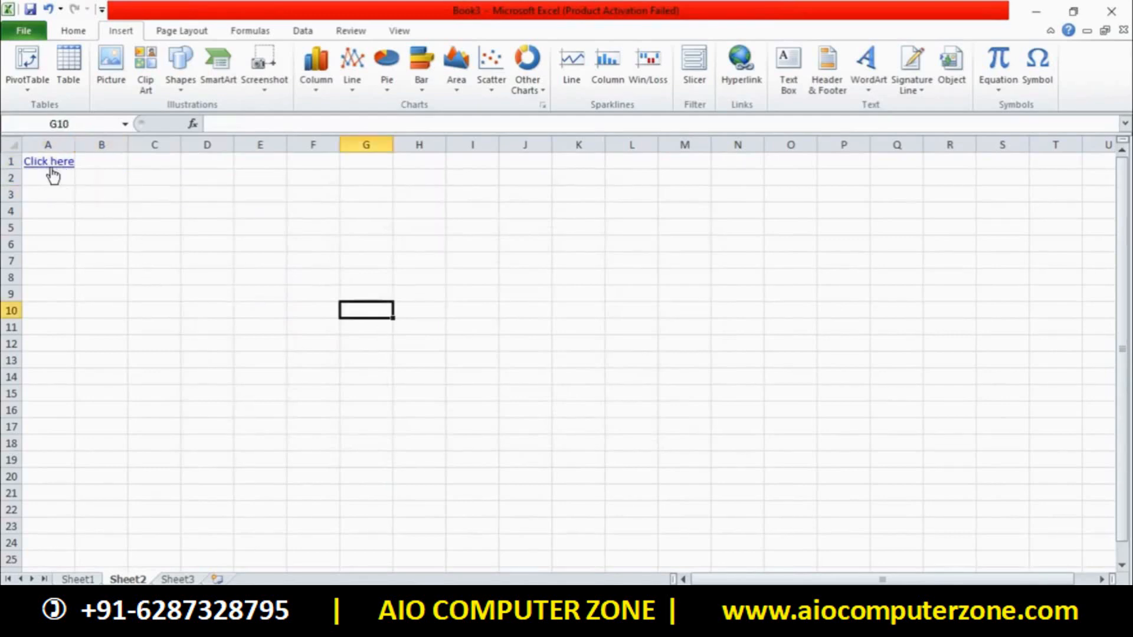
mouse_move(53, 171)
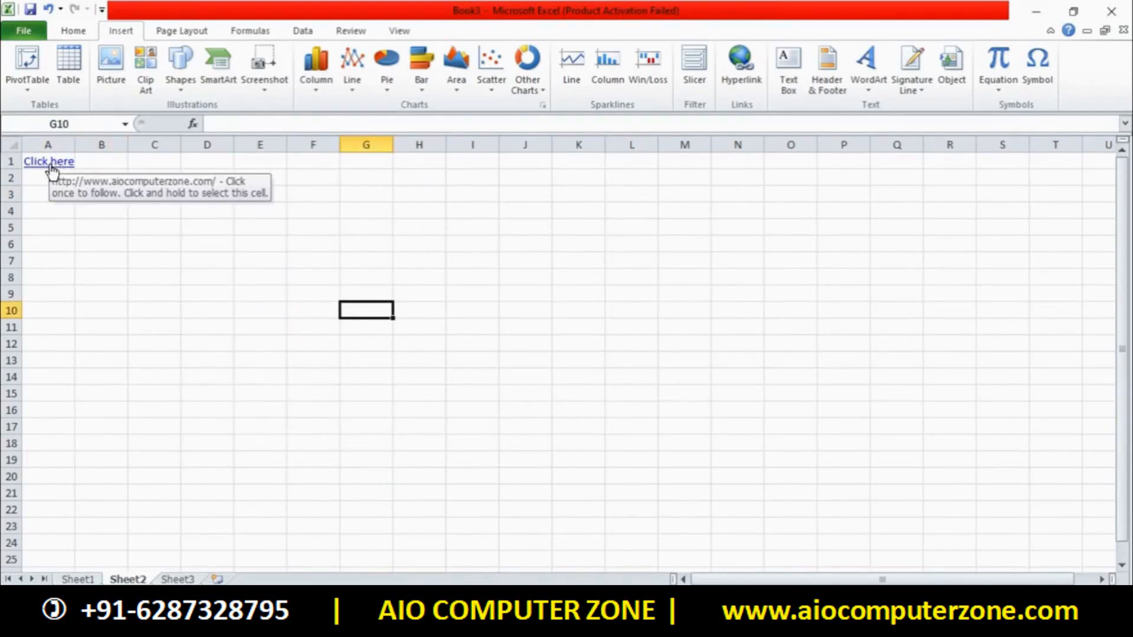
left_click(51, 170)
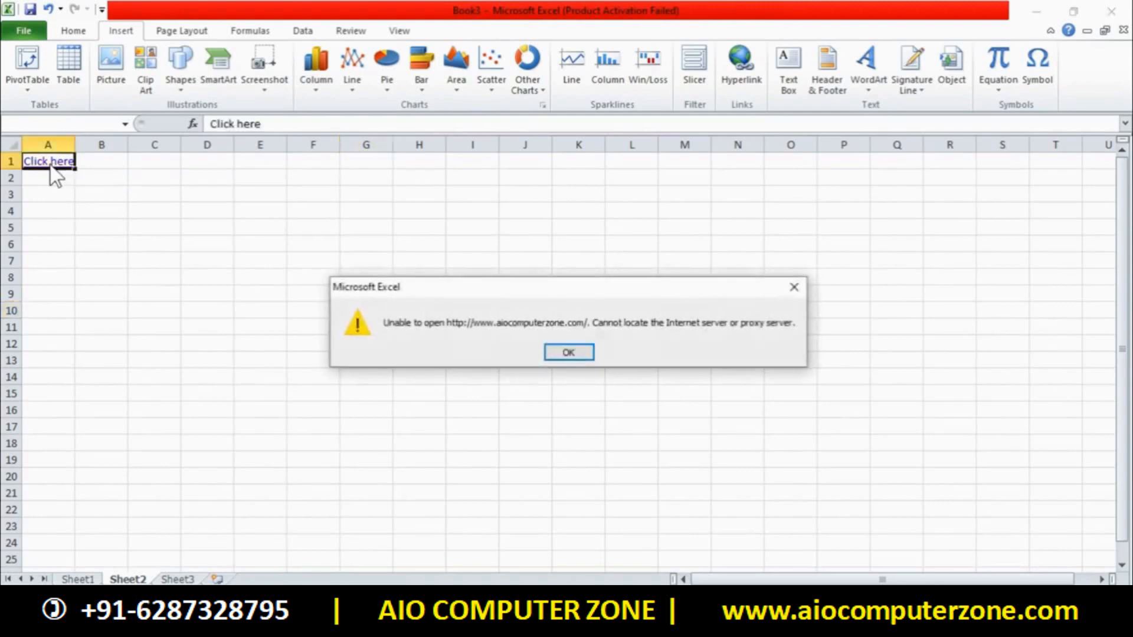
left_click(548, 354)
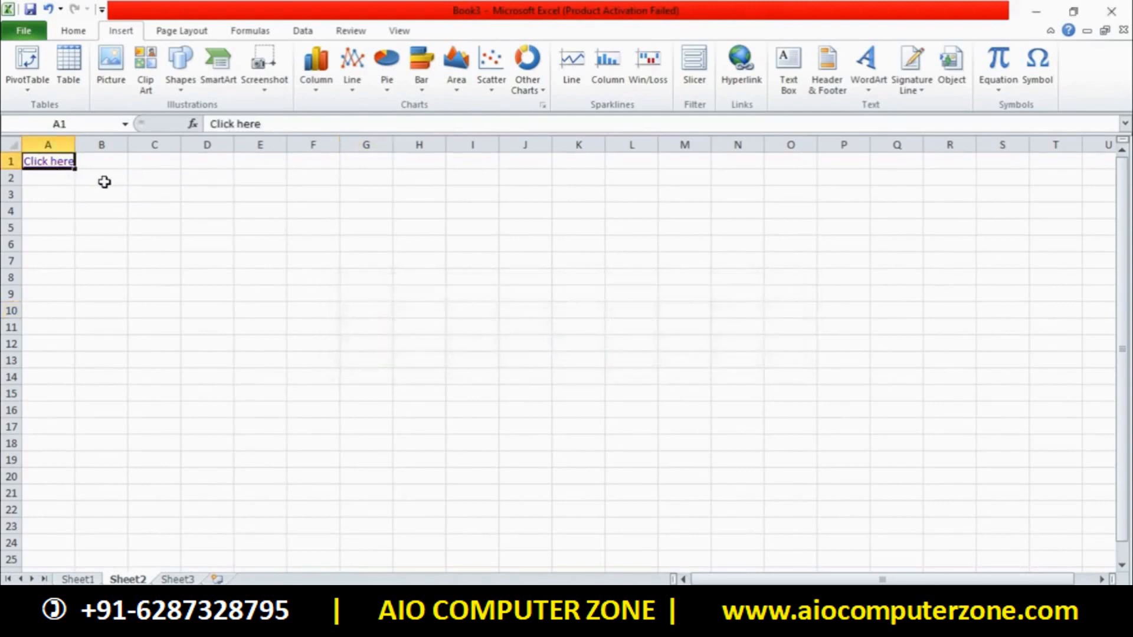
left_click(142, 213)
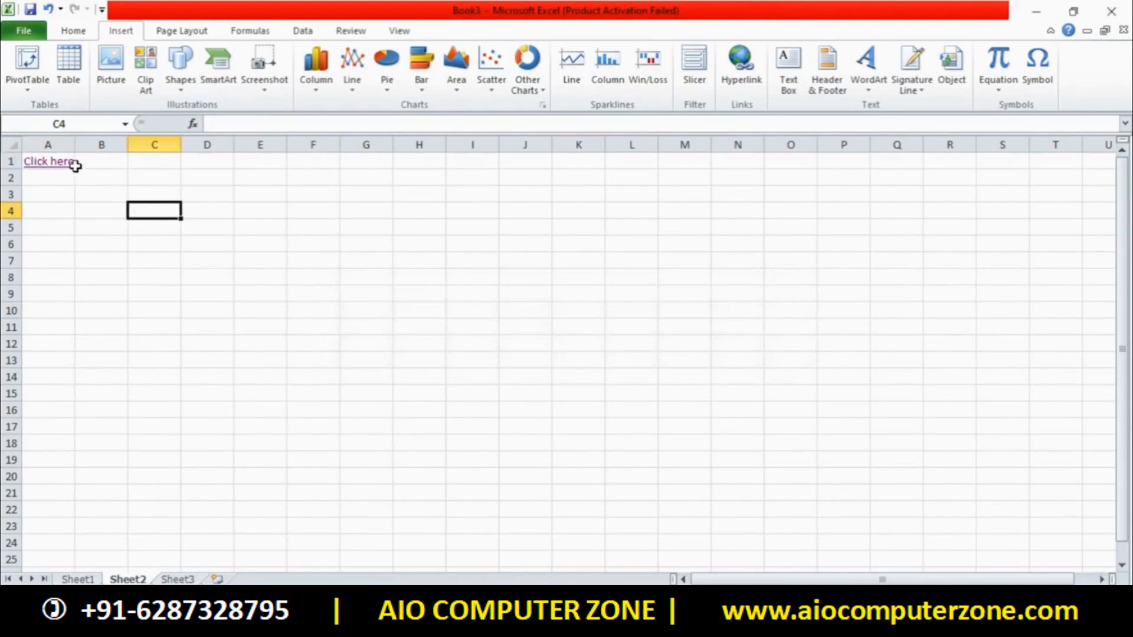
Link cell C4 to the AIO COMPUTER ZONE PDF in the Documents folder
left_click(739, 59)
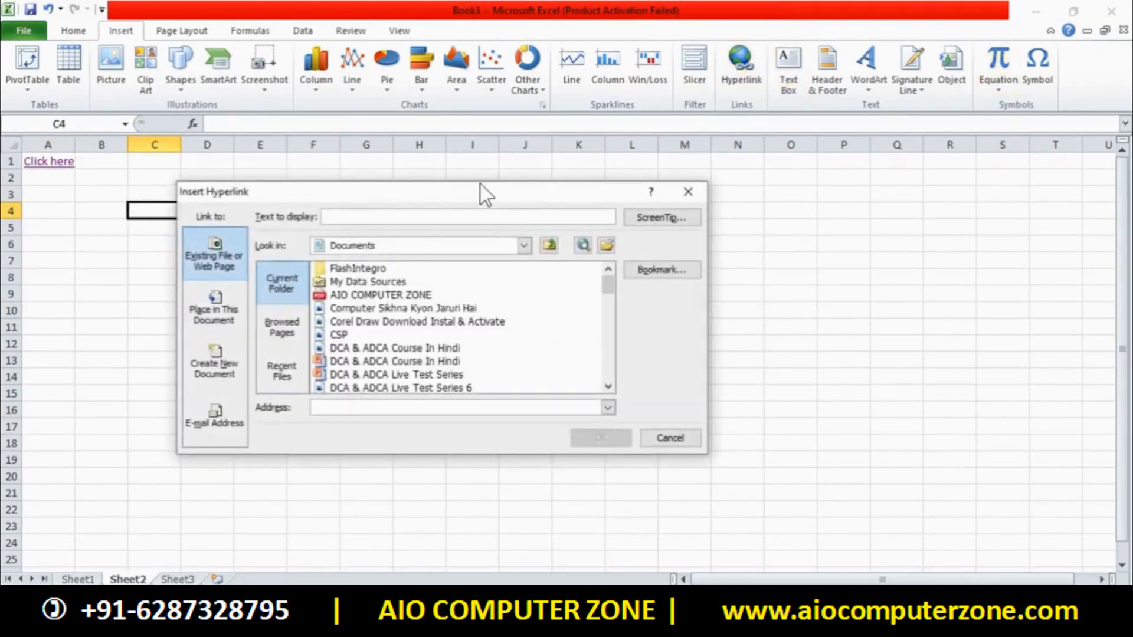
left_click(366, 281)
left_click(368, 295)
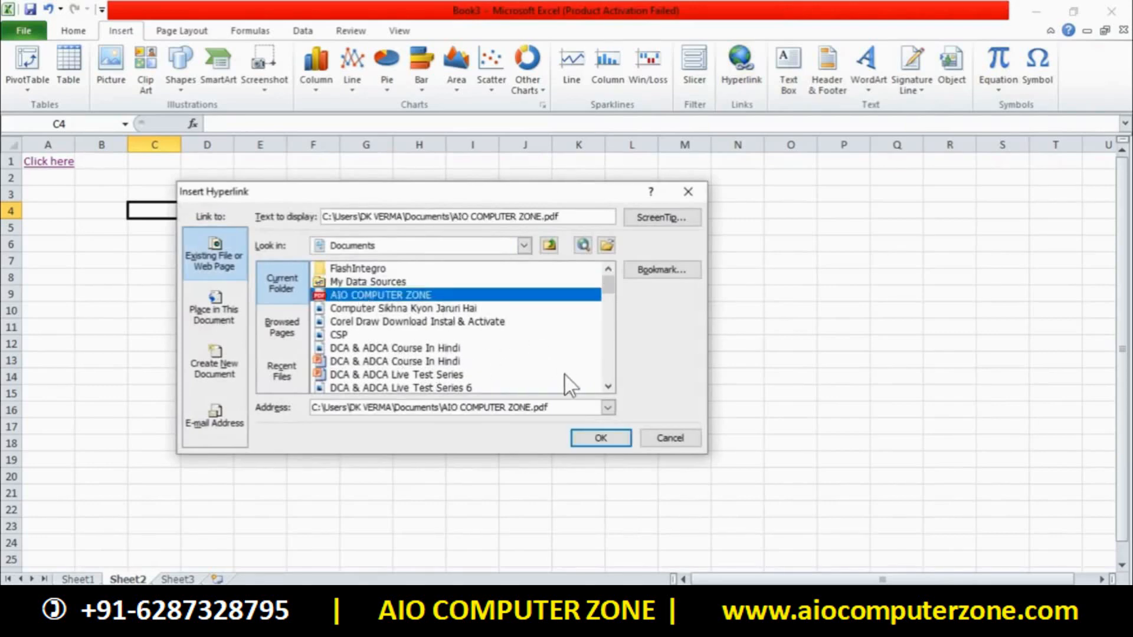
left_click(601, 438)
left_click(395, 263)
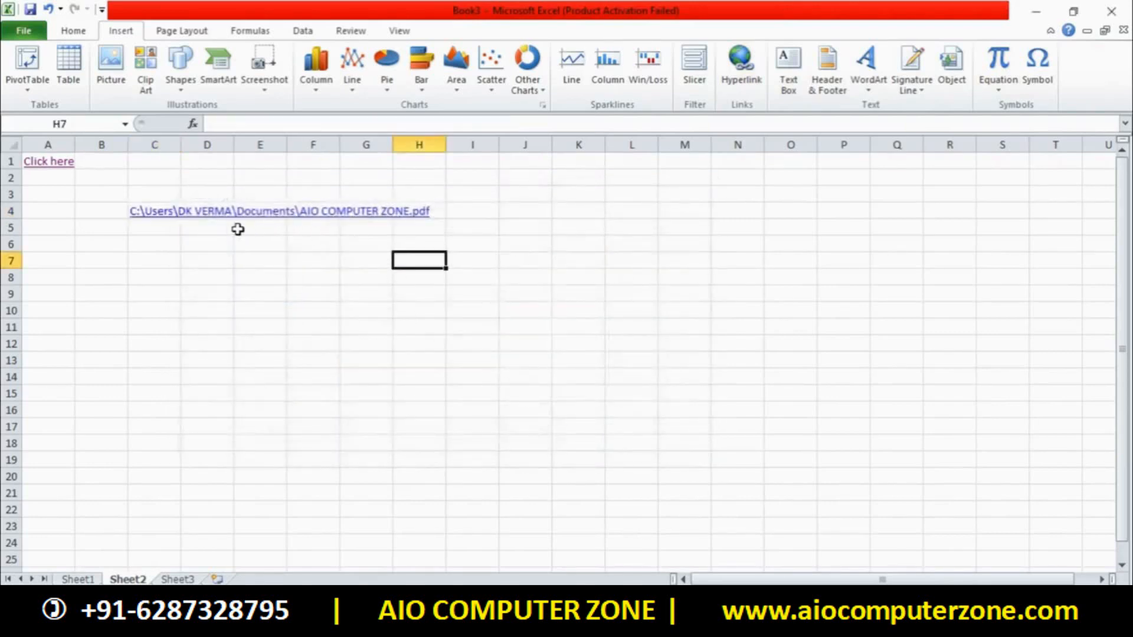
Follow the C4 file link, accepting the security notice, to open the PDF
left_click(149, 217)
left_click(670, 377)
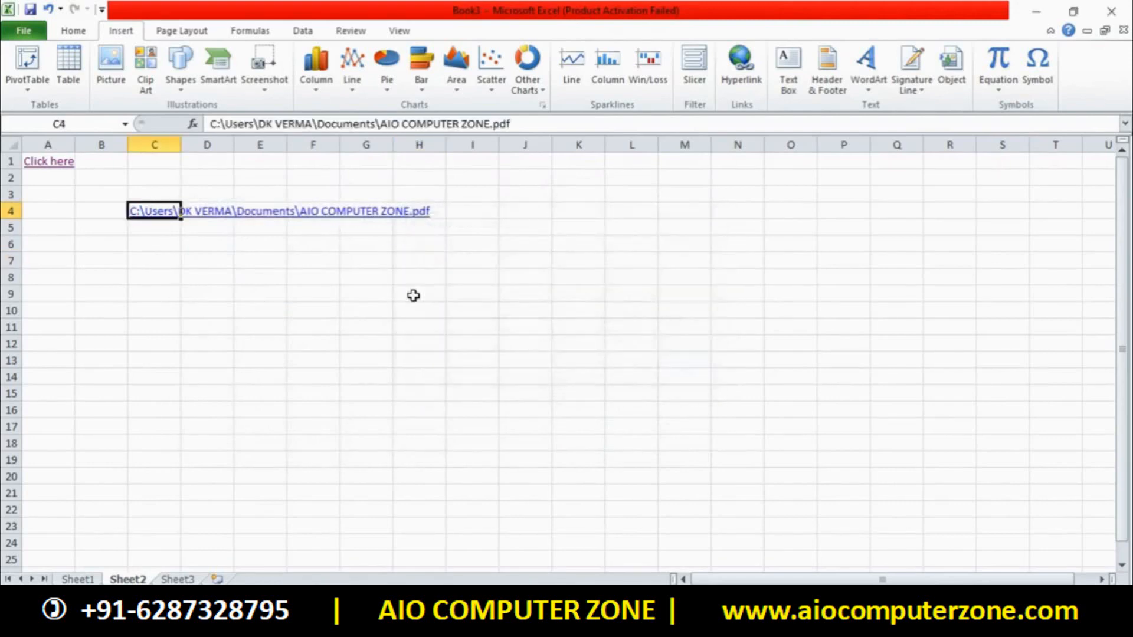
left_click(296, 211)
left_click(154, 219)
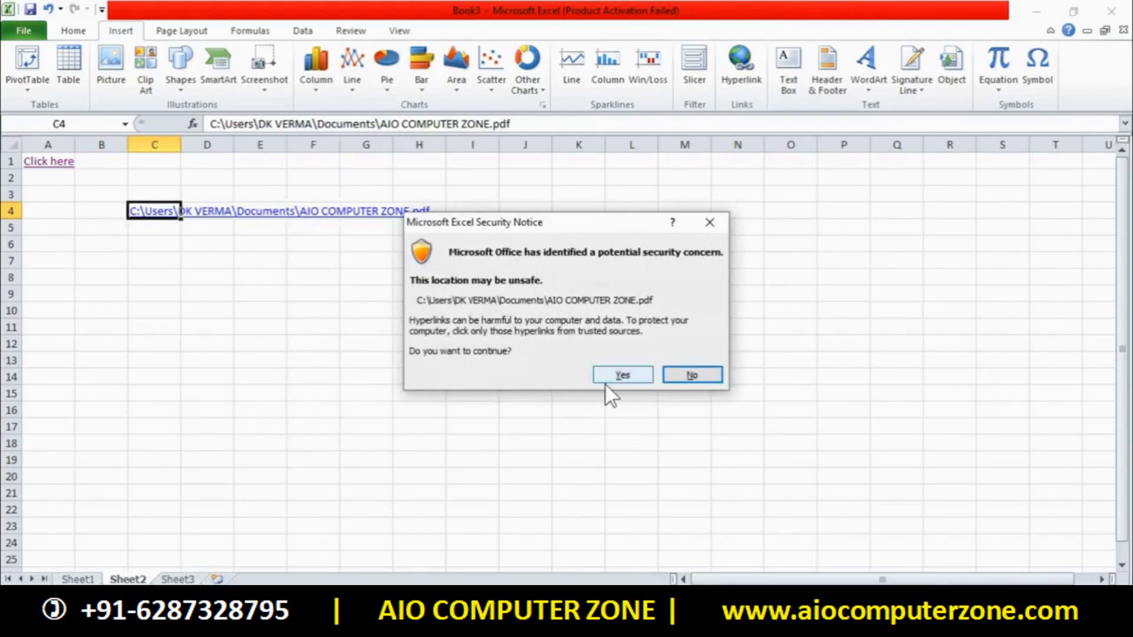
left_click(614, 376)
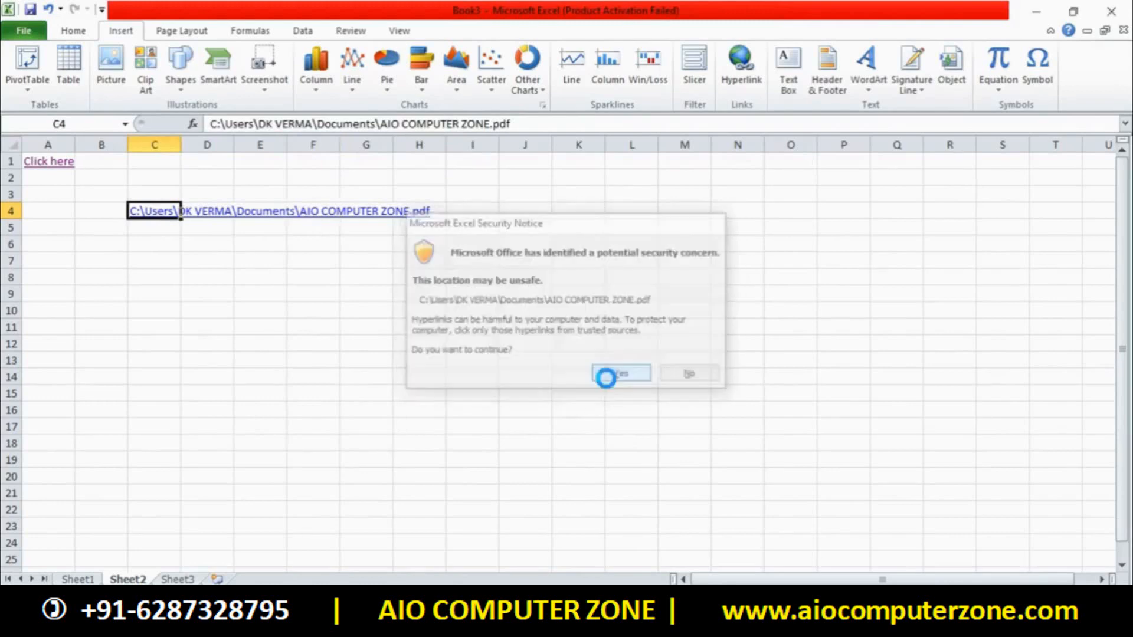
left_click(627, 406)
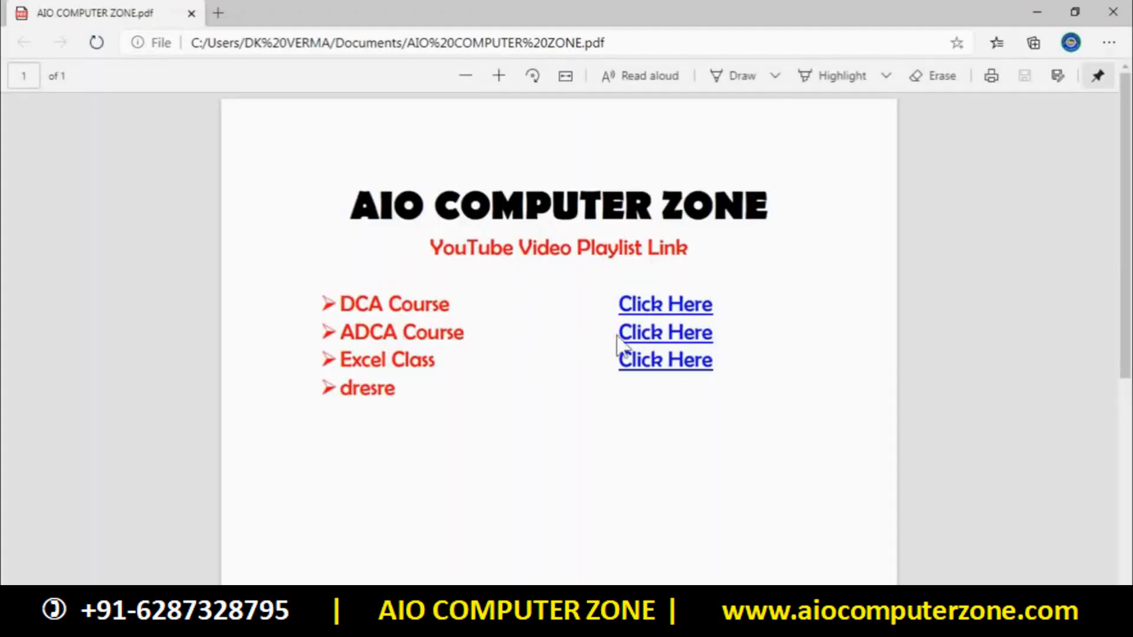
Close the Edge window showing AIO COMPUTER ZONE.pdf to get back to Sheet2
left_click(1113, 12)
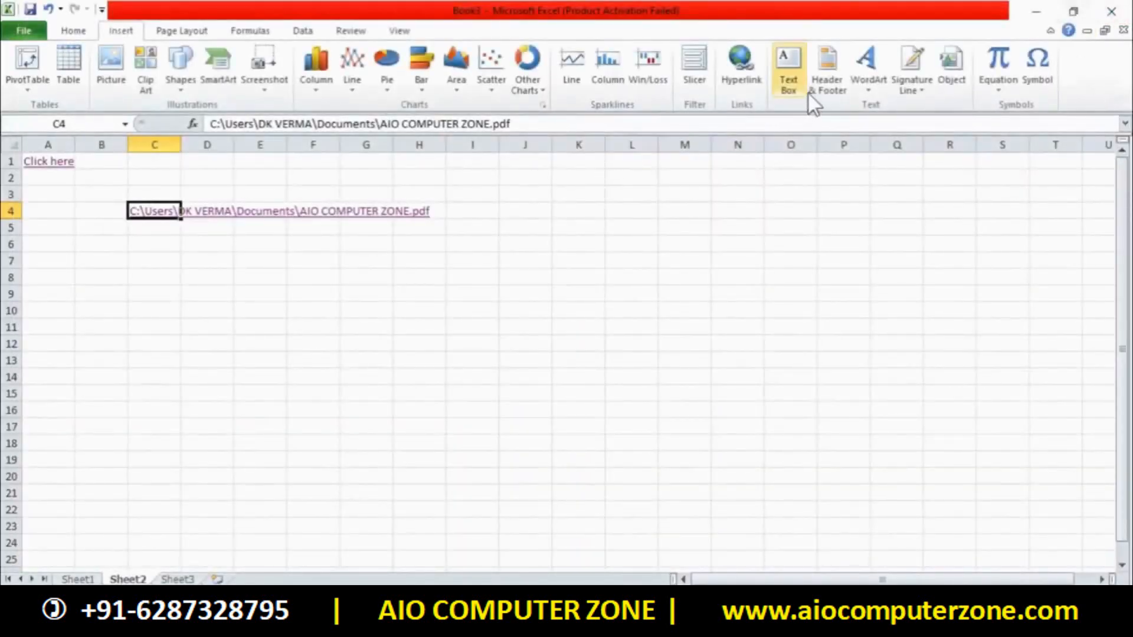
Review the Edit Hyperlink options for C4's link, then cancel without changes
left_click(738, 65)
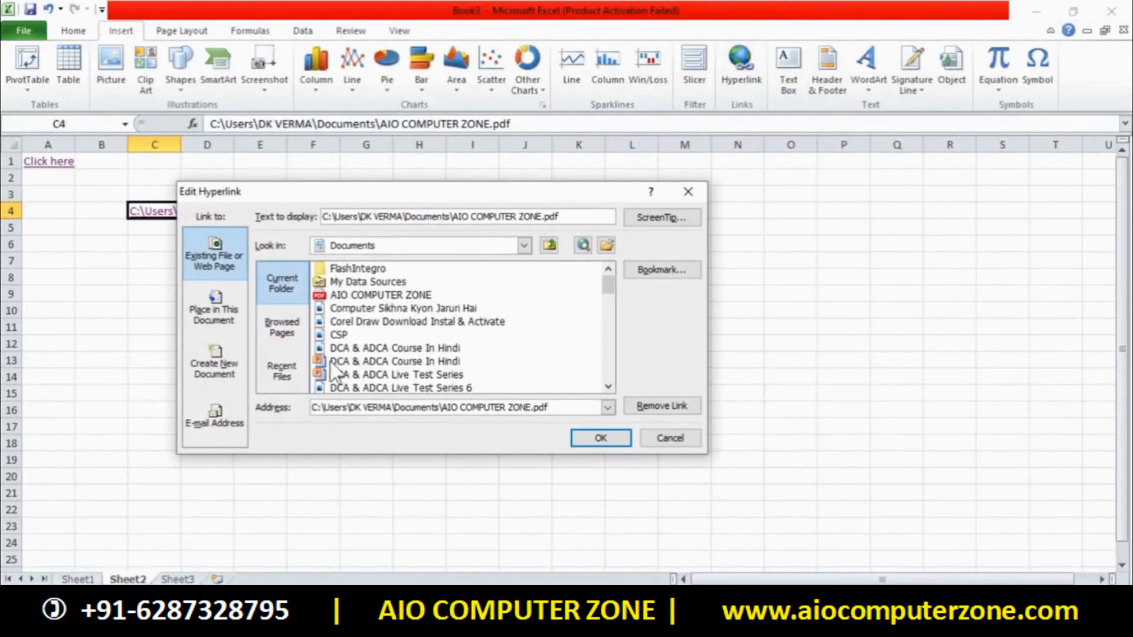
left_click(271, 366)
left_click(281, 331)
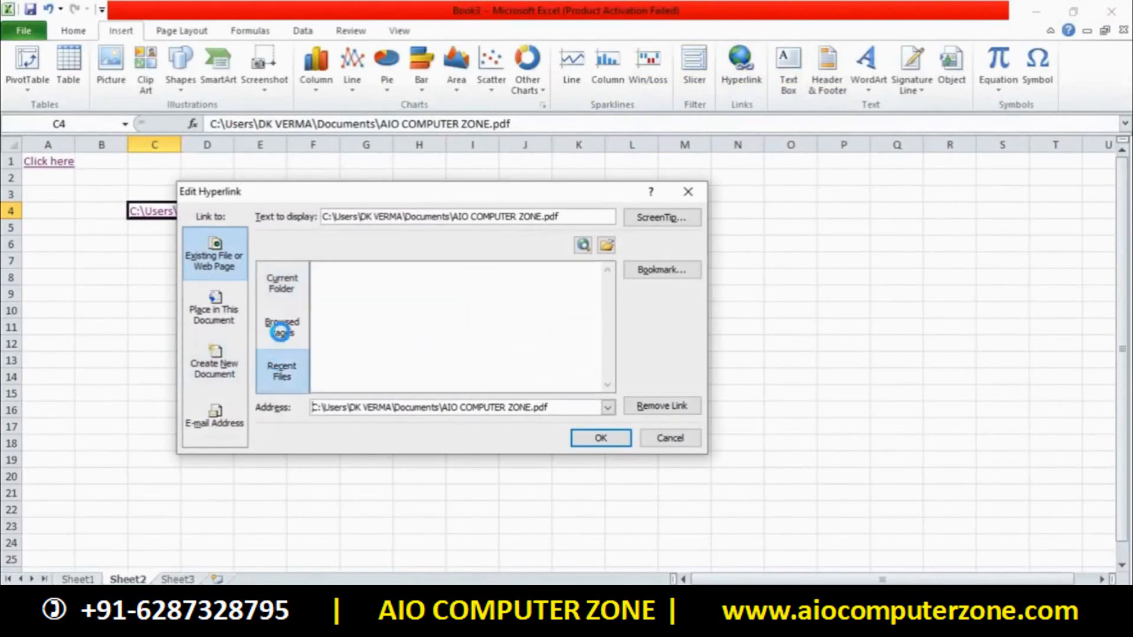
left_click(282, 285)
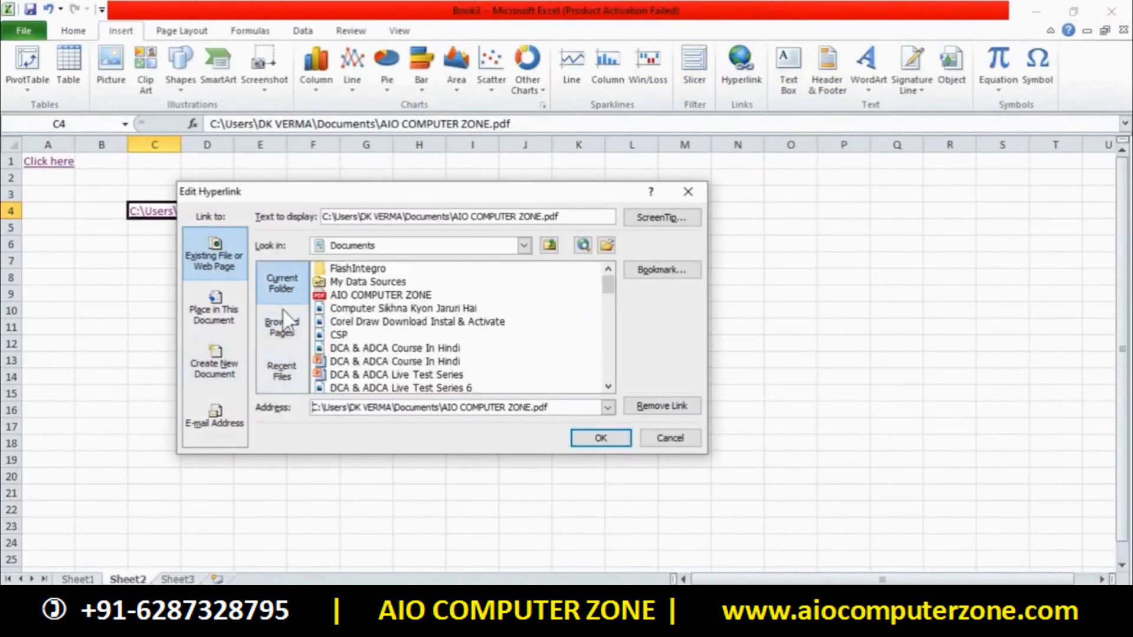
left_click(609, 244)
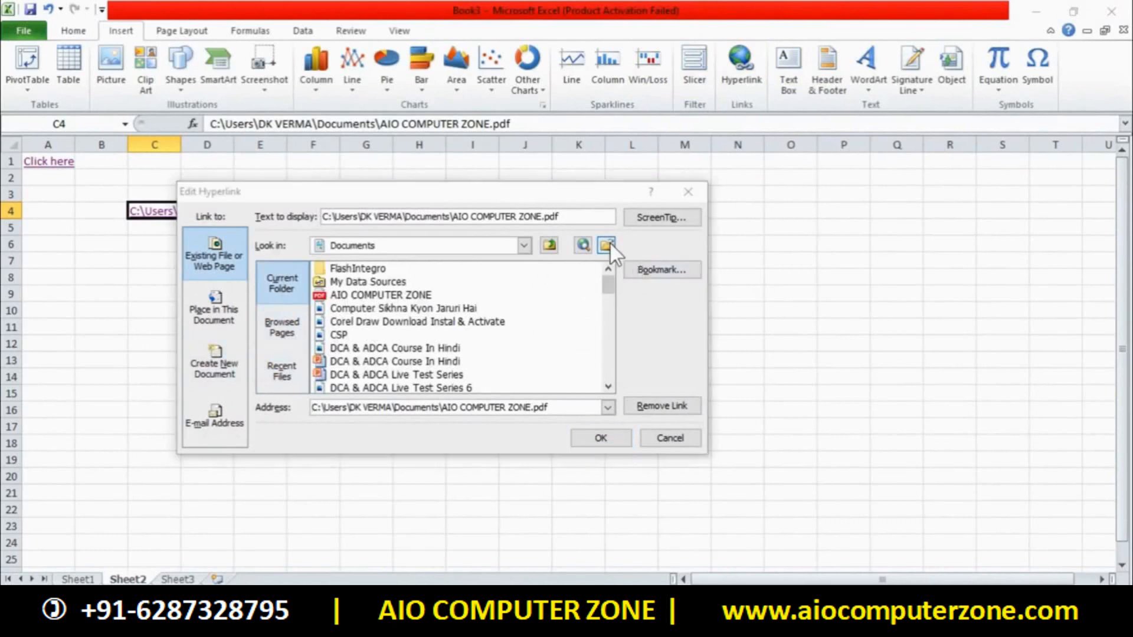
left_click(721, 192)
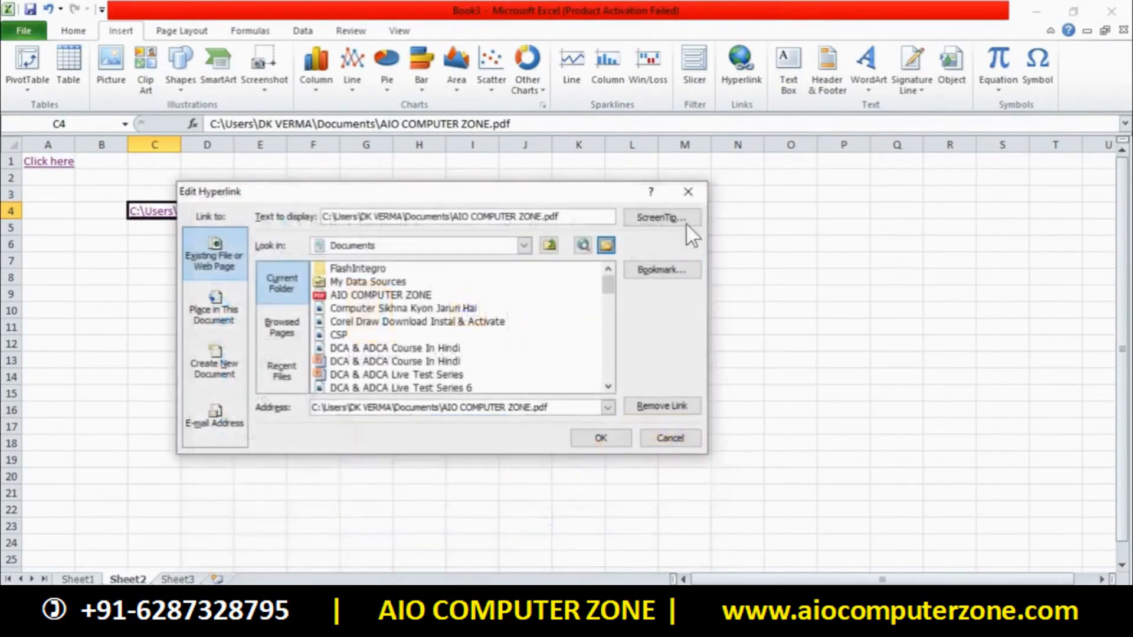
left_click(660, 445)
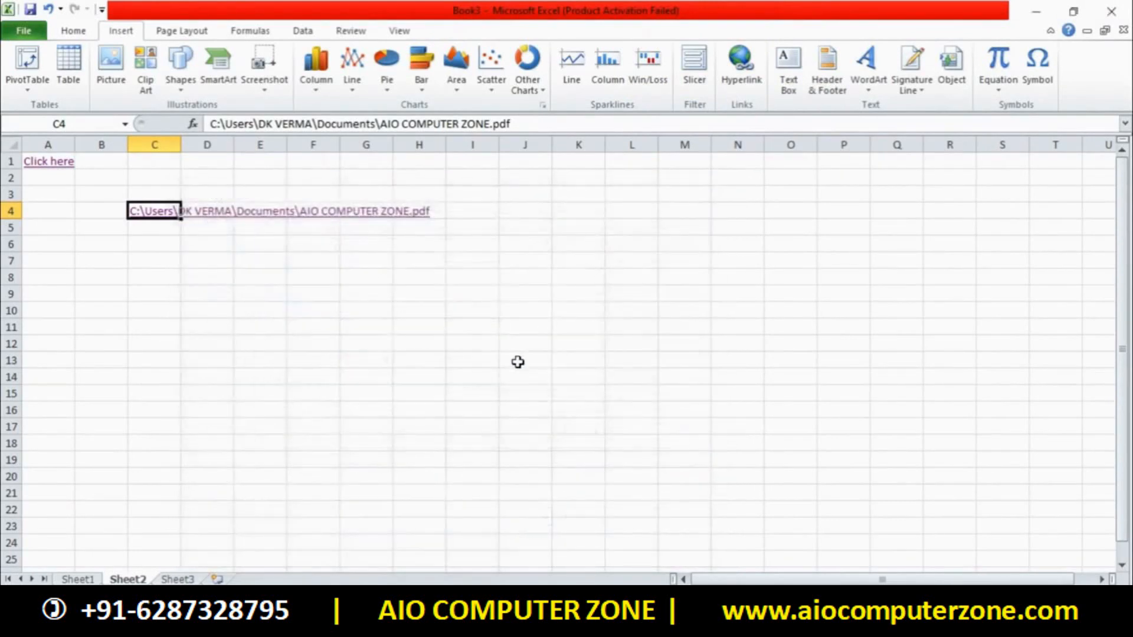
Delete cells C3:I8 to remove the C4 file link, then select cell I6
left_click_drag(478, 274, 168, 193)
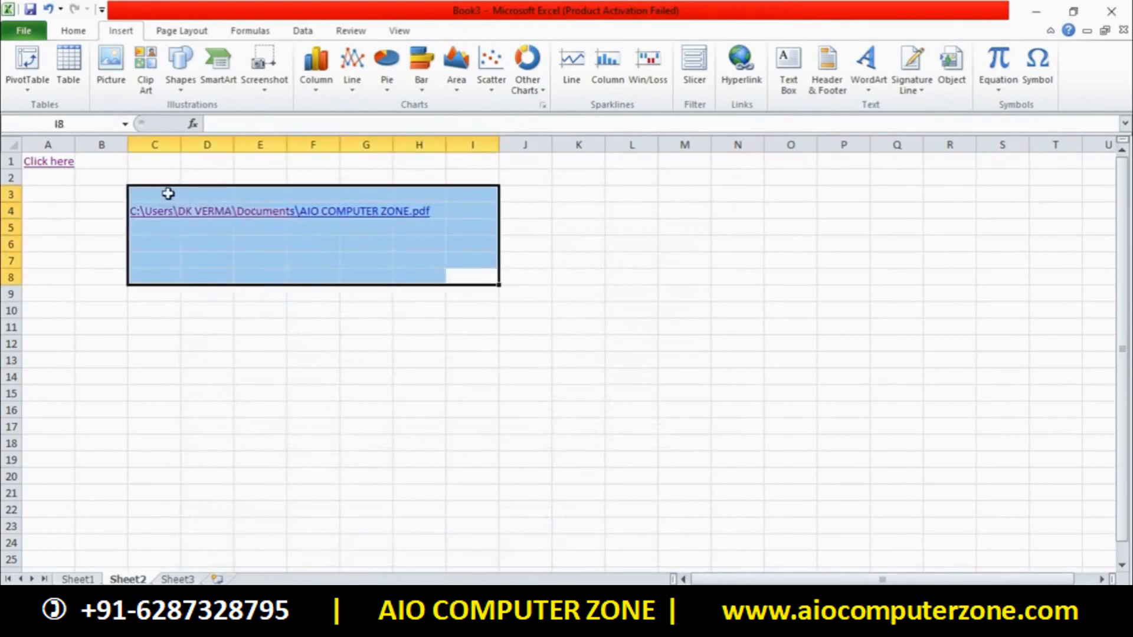
key("Delete")
left_click(458, 249)
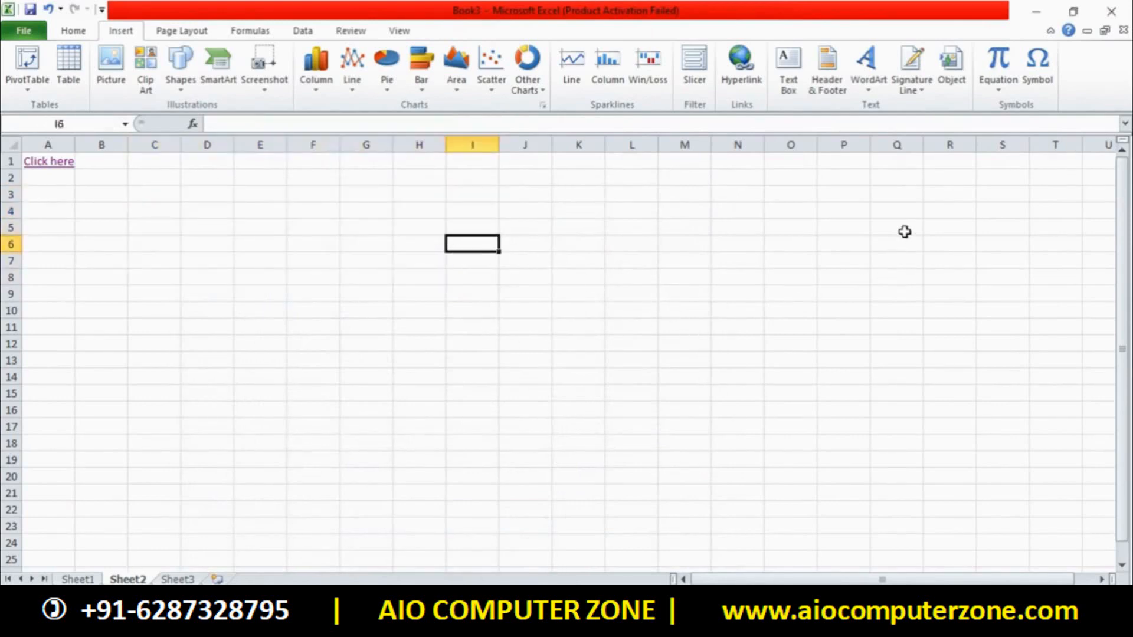
left_click(912, 62)
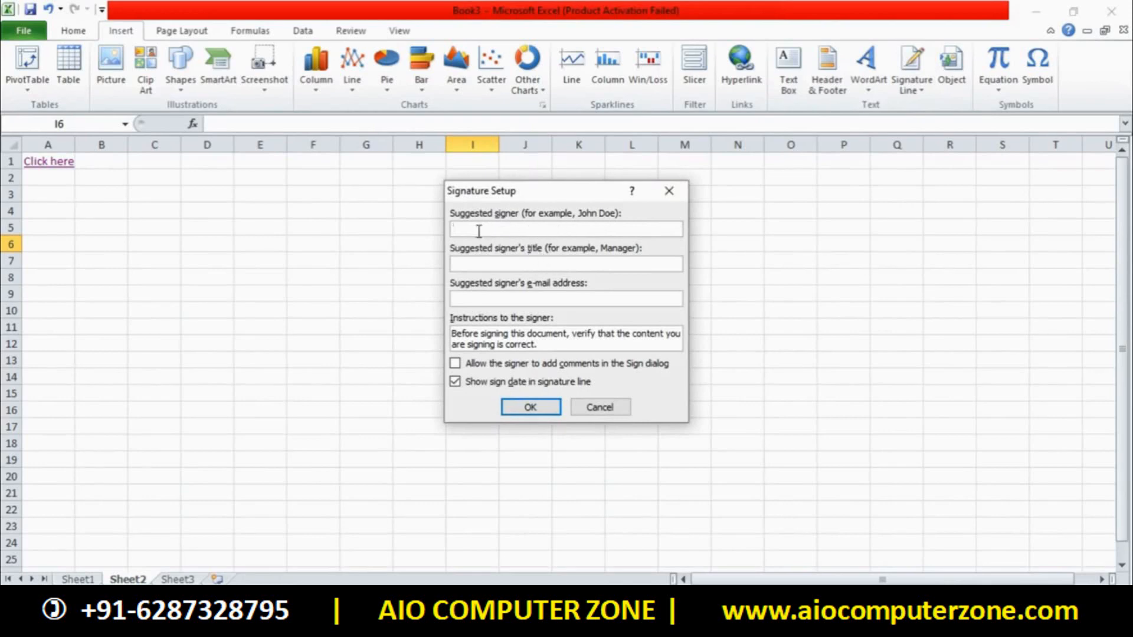
Insert a signature line with the signer's name, title SDWDSWD and the signer's e-mail address
left_click(528, 266)
type("SDWDSWD")
key("Tab")
type("DSDSADSAD")
key("ctrl+a")
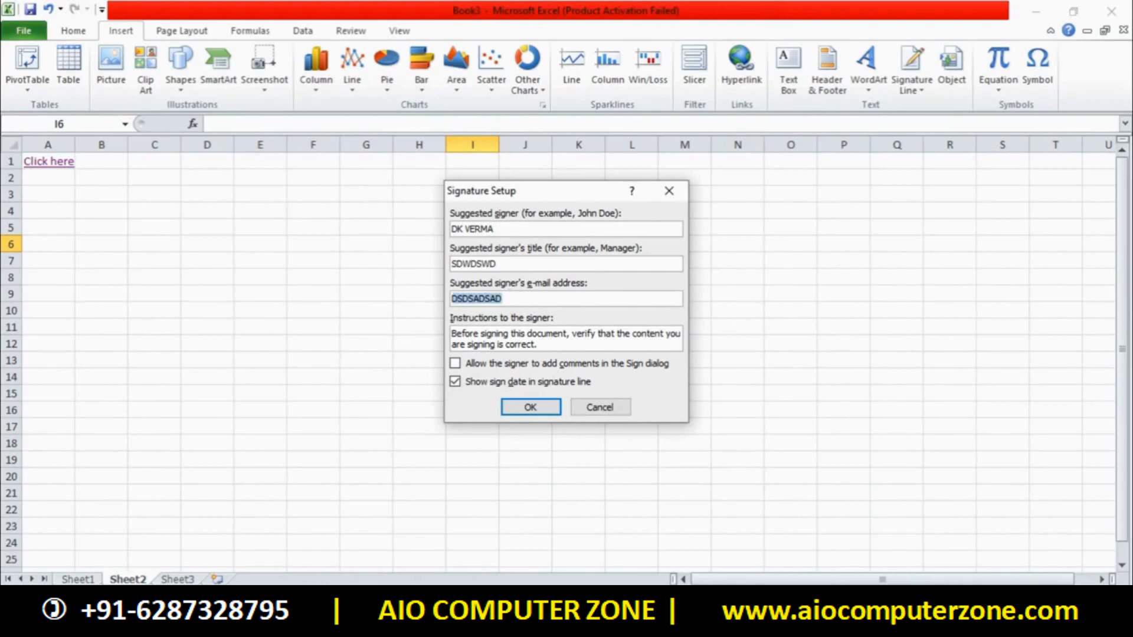
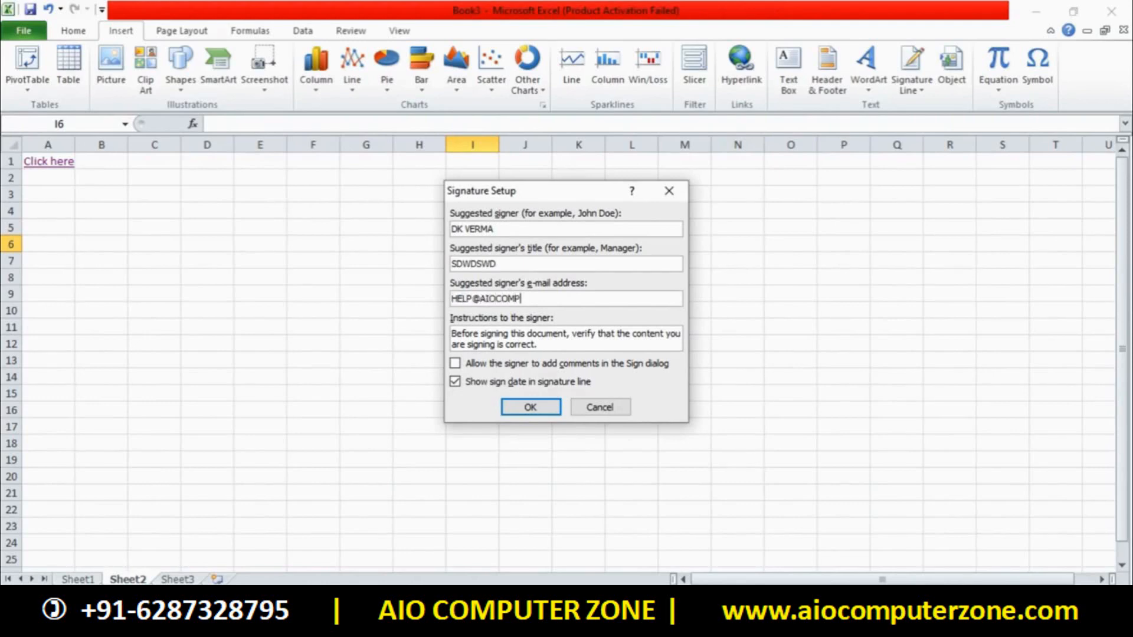
left_click(534, 406)
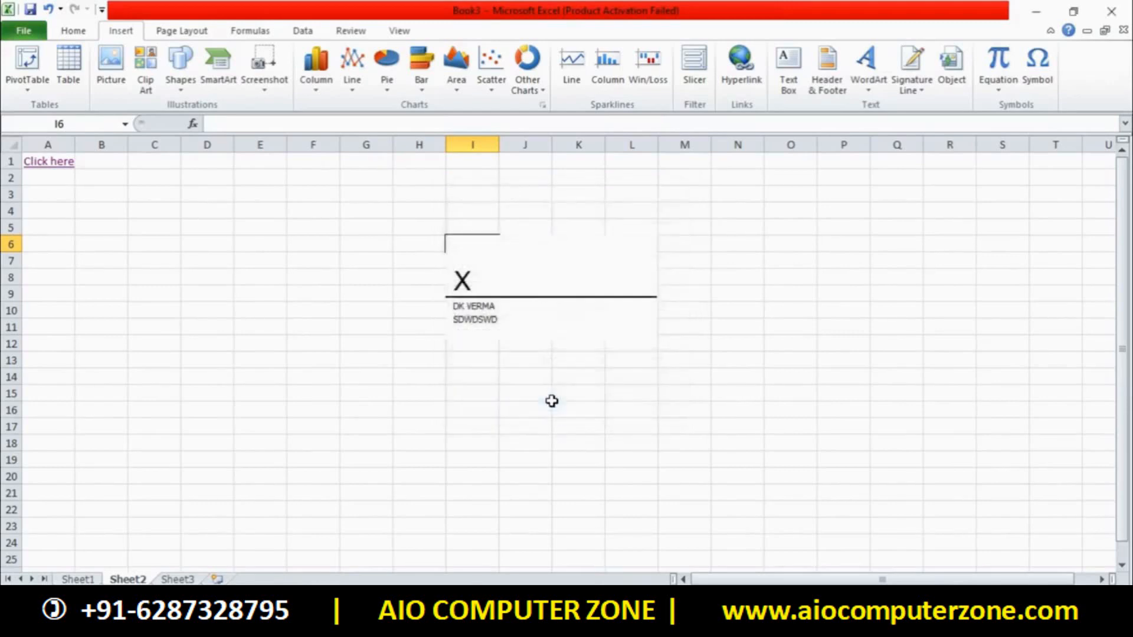